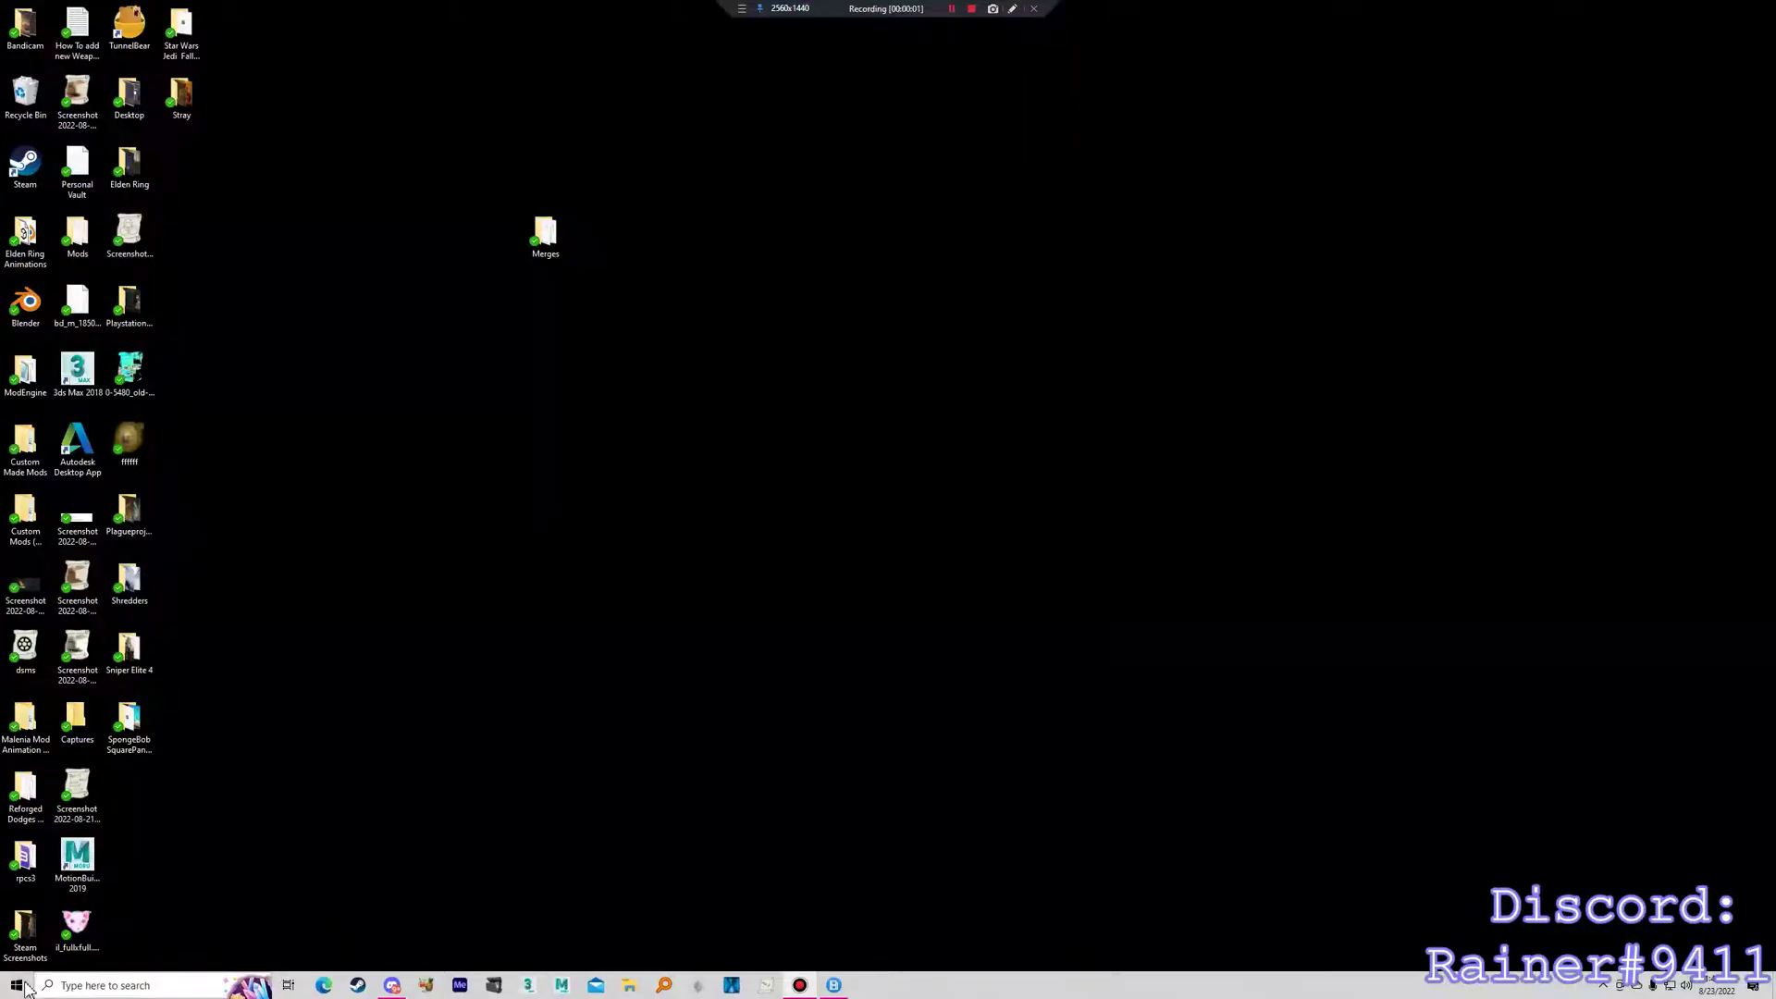
click(16, 985)
text(notepad++)
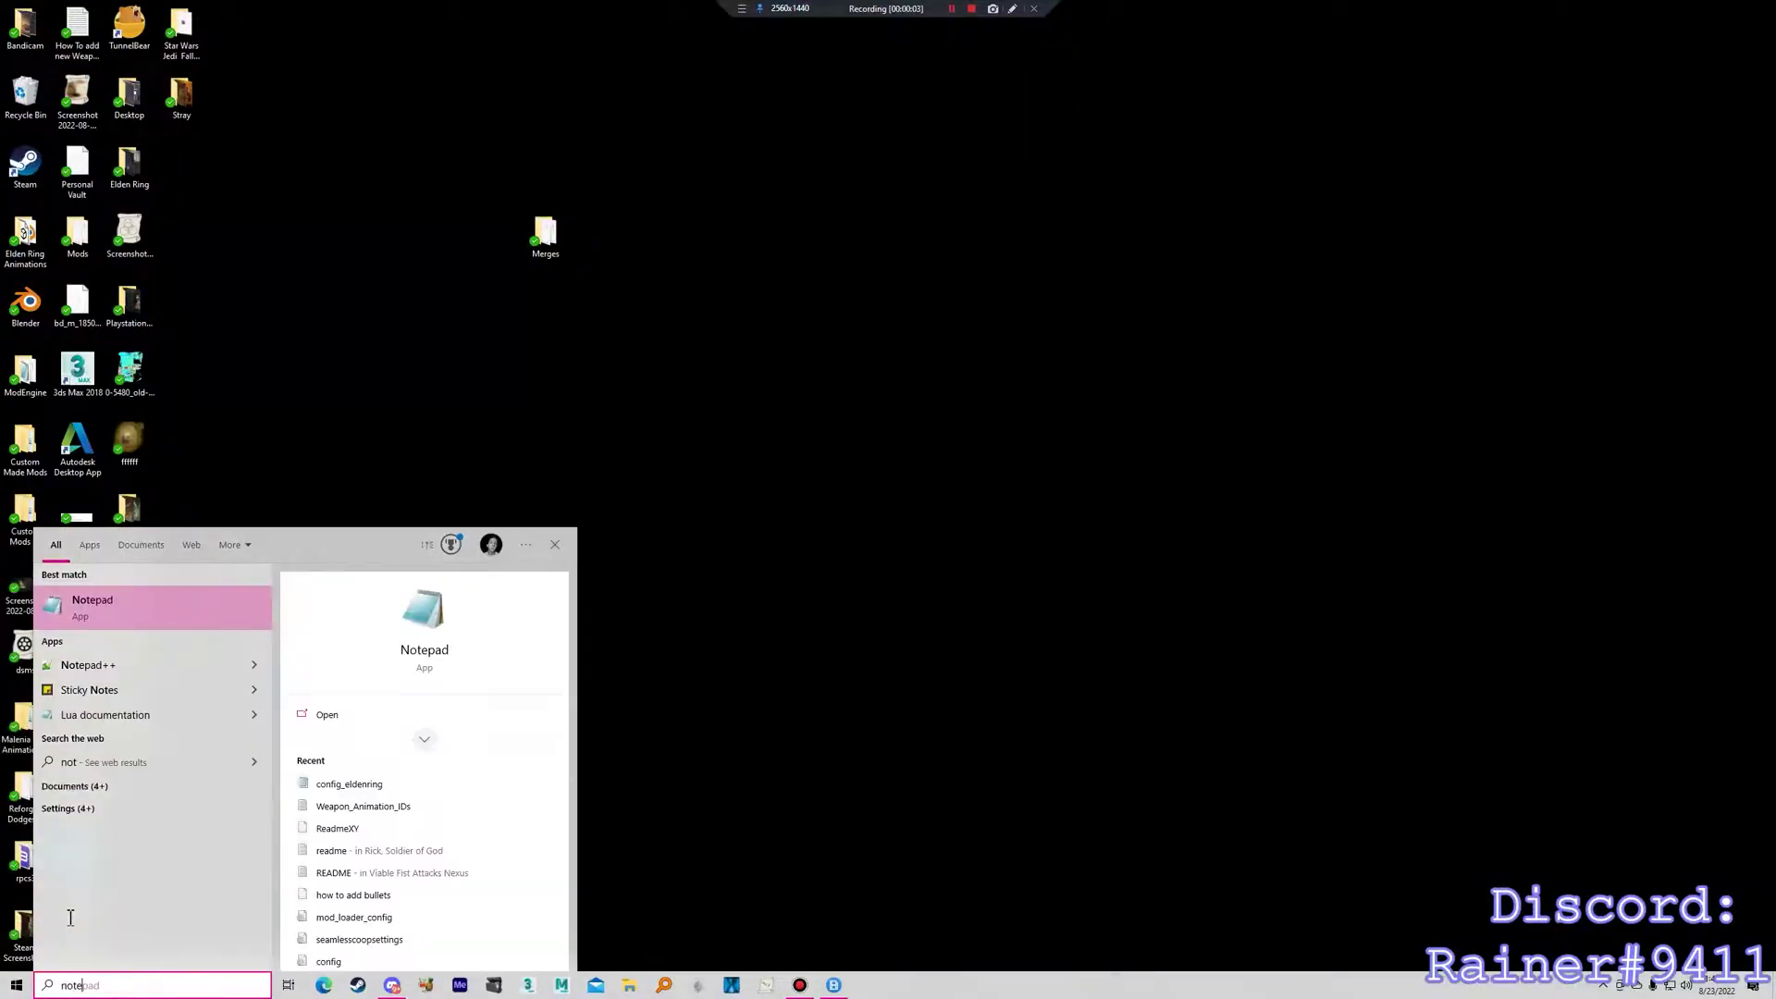
key(Return)
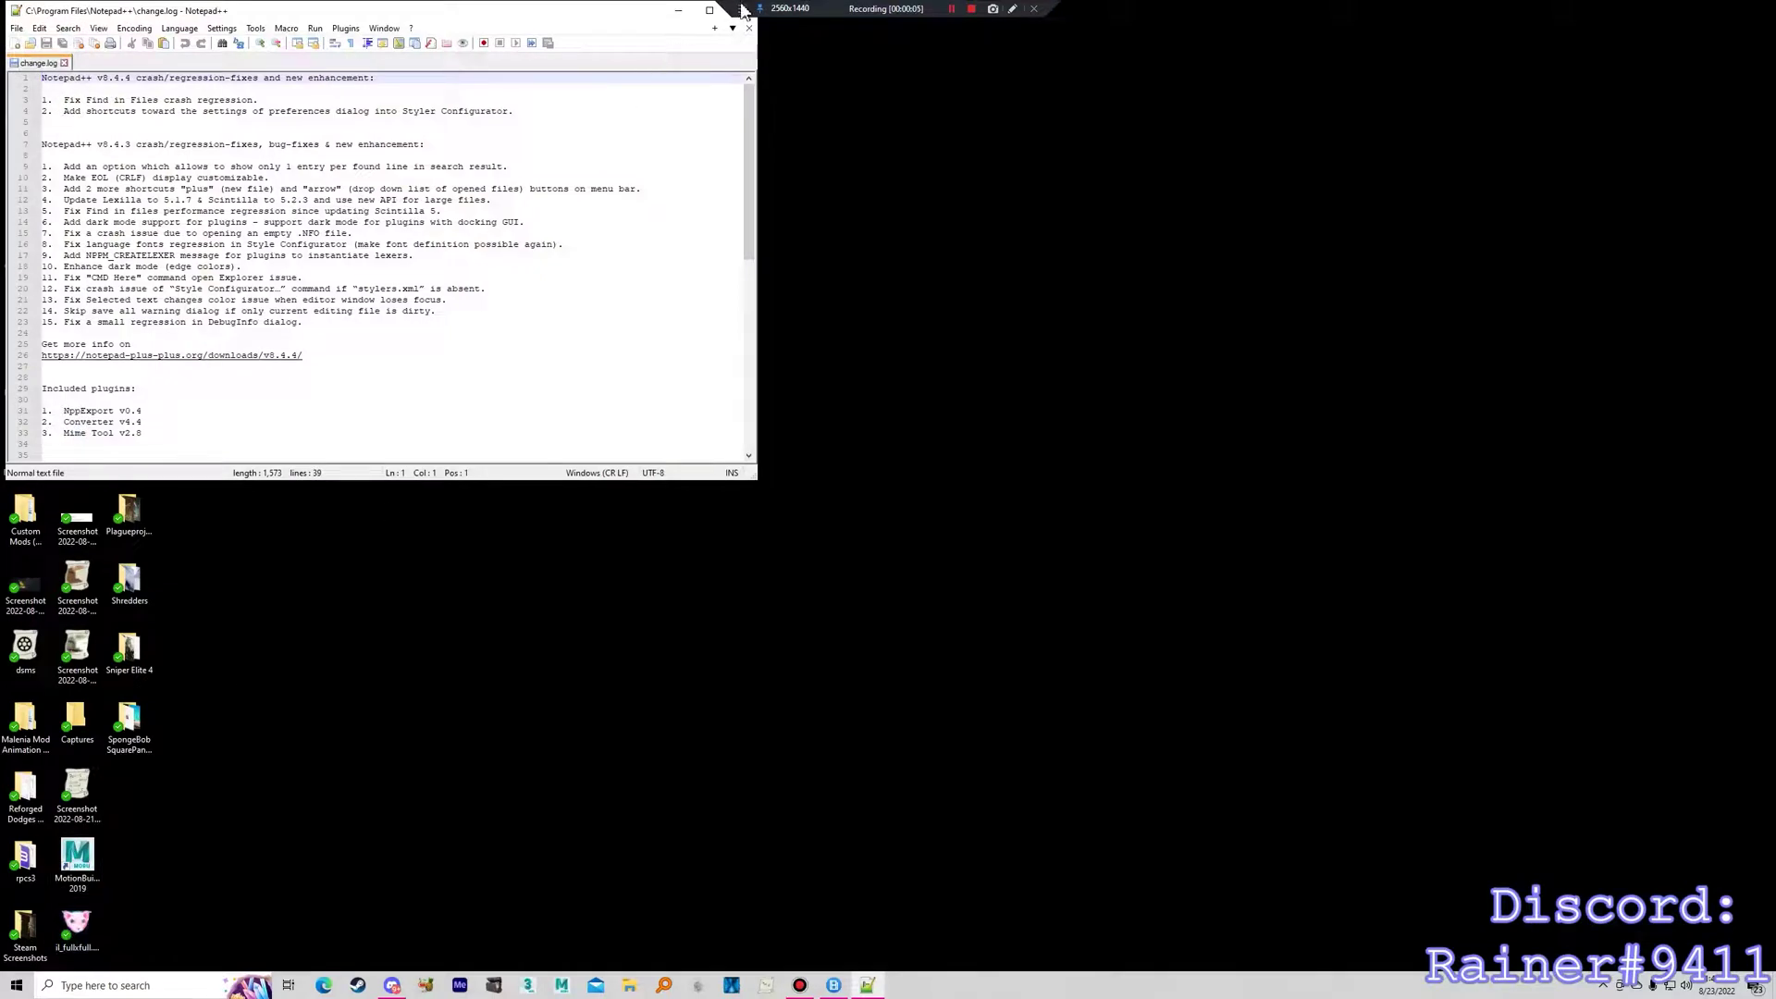
drag(635, 18, 634, 128)
click(744, 120)
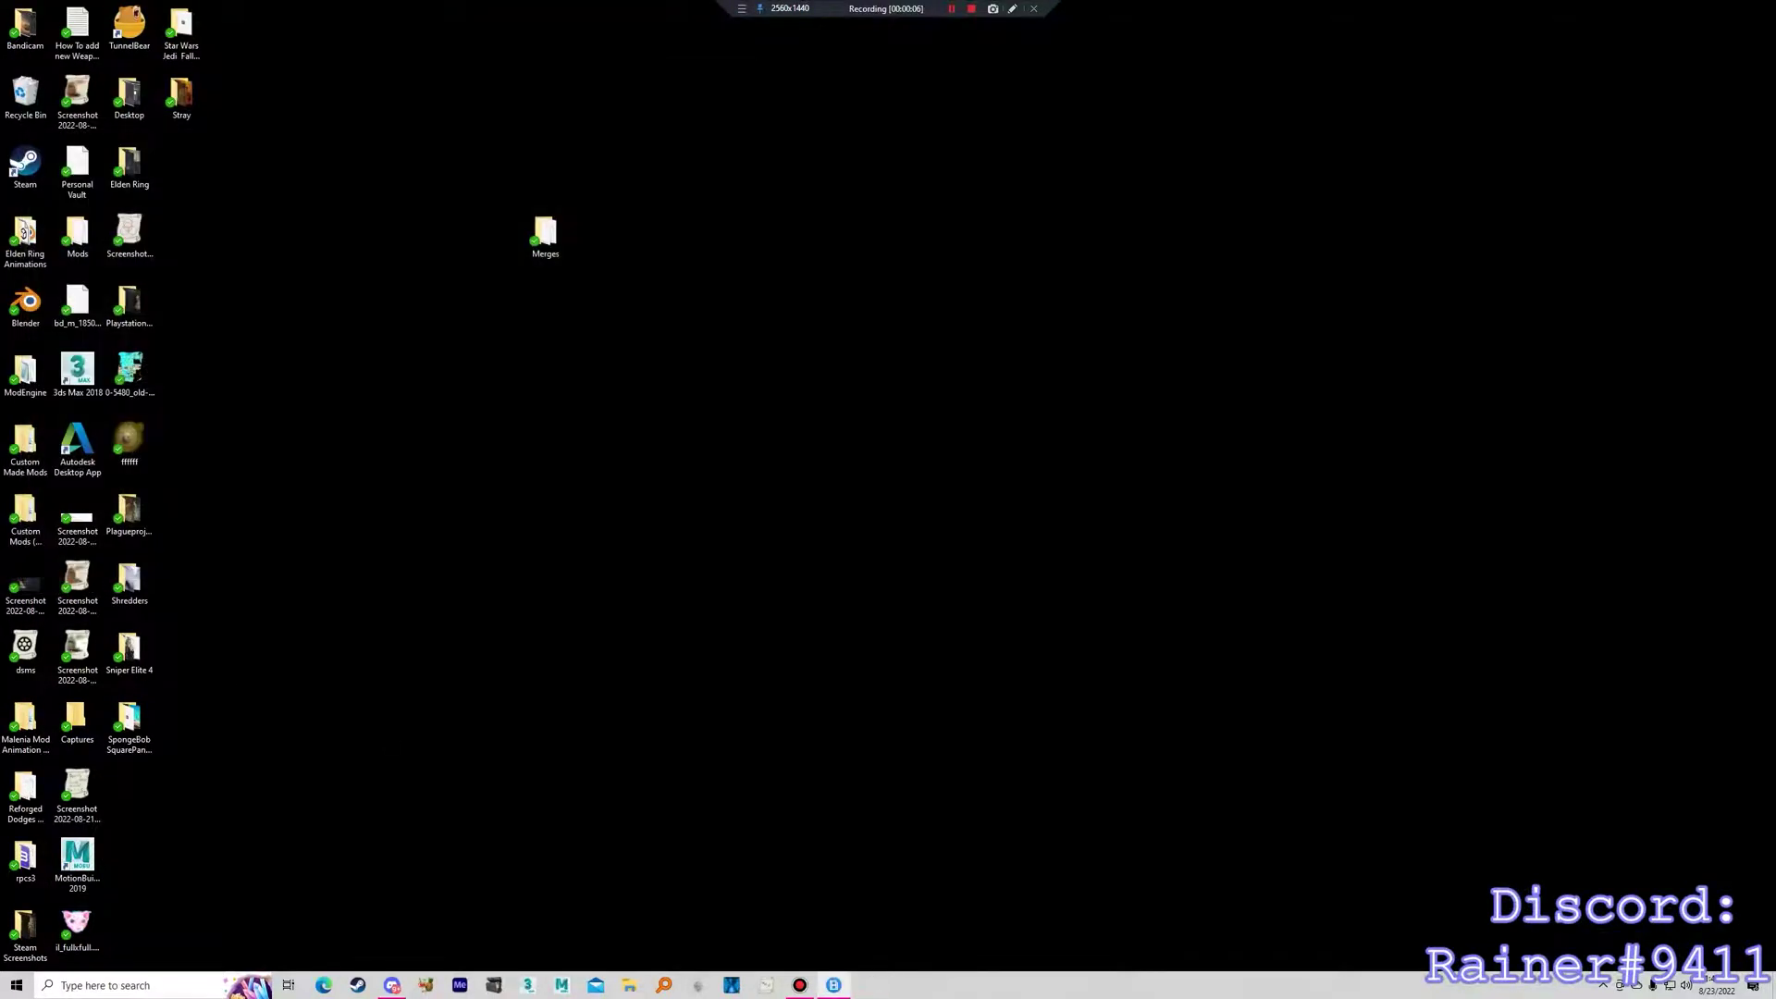
Open a blank Notepad document, resize its window, and list the required tools ModEngine 2 and Mapstudio.
click(16, 990)
text(note)
key(Return)
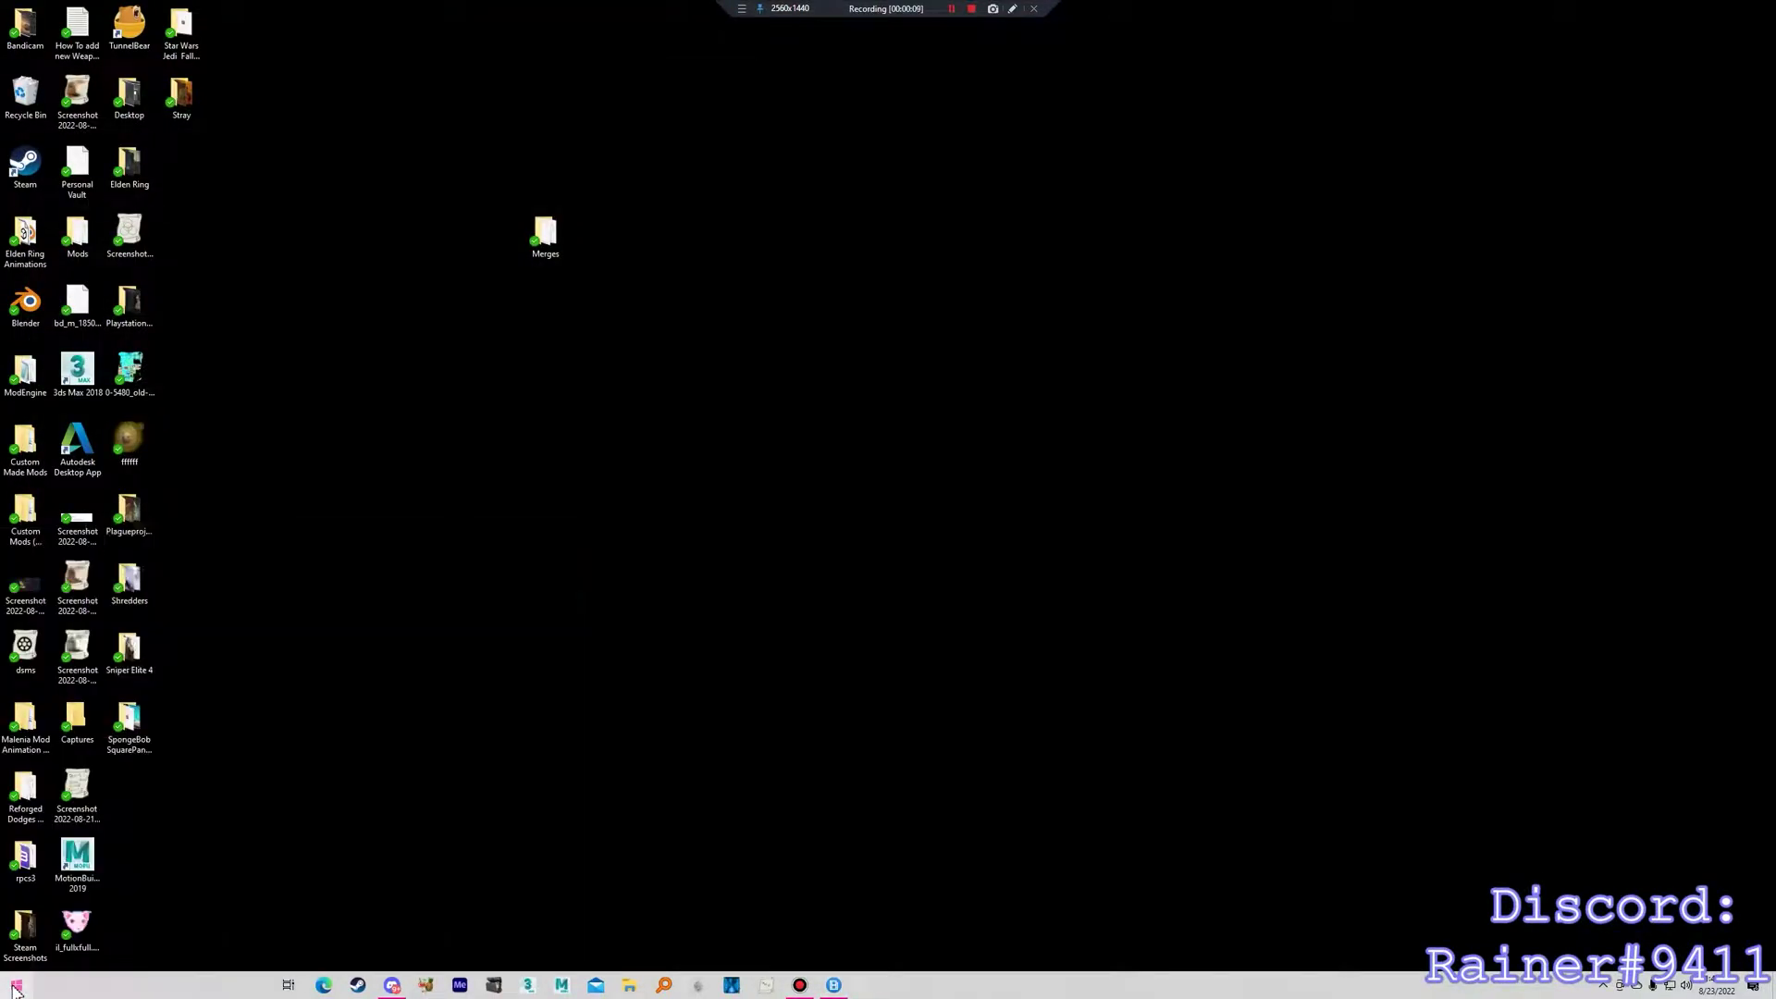
drag(559, 88, 965, 108)
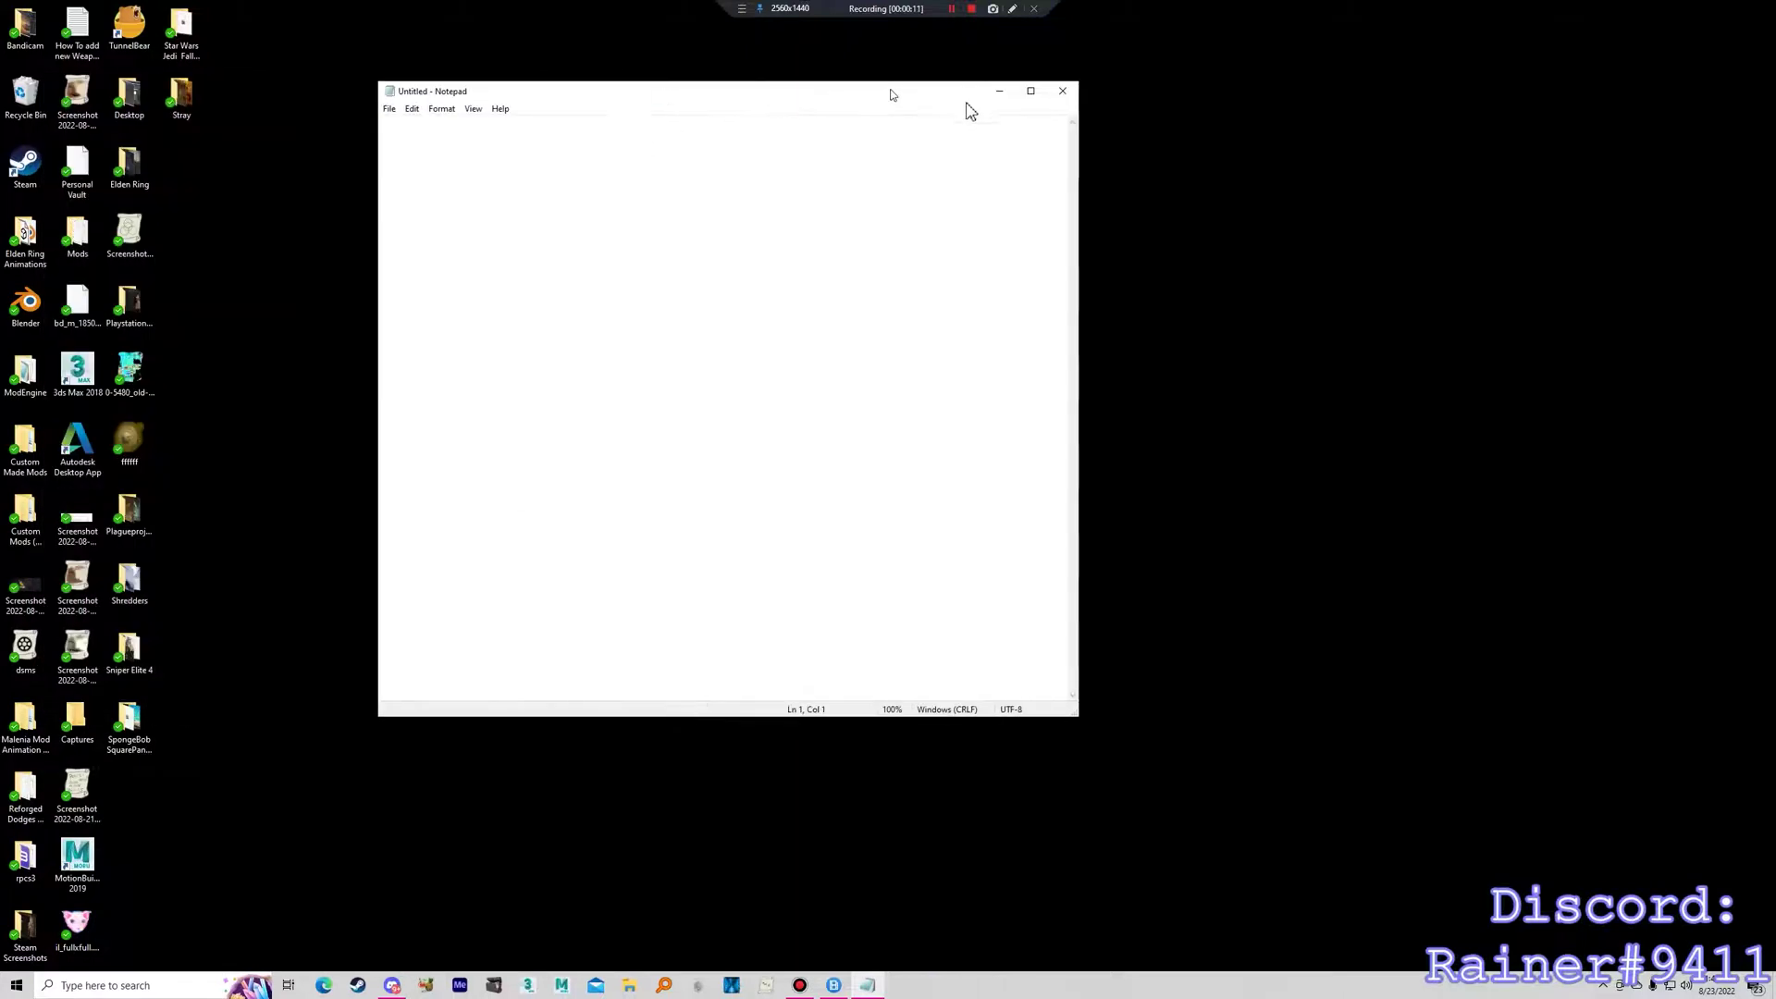
drag(1154, 733, 1501, 769)
drag(923, 113, 685, 130)
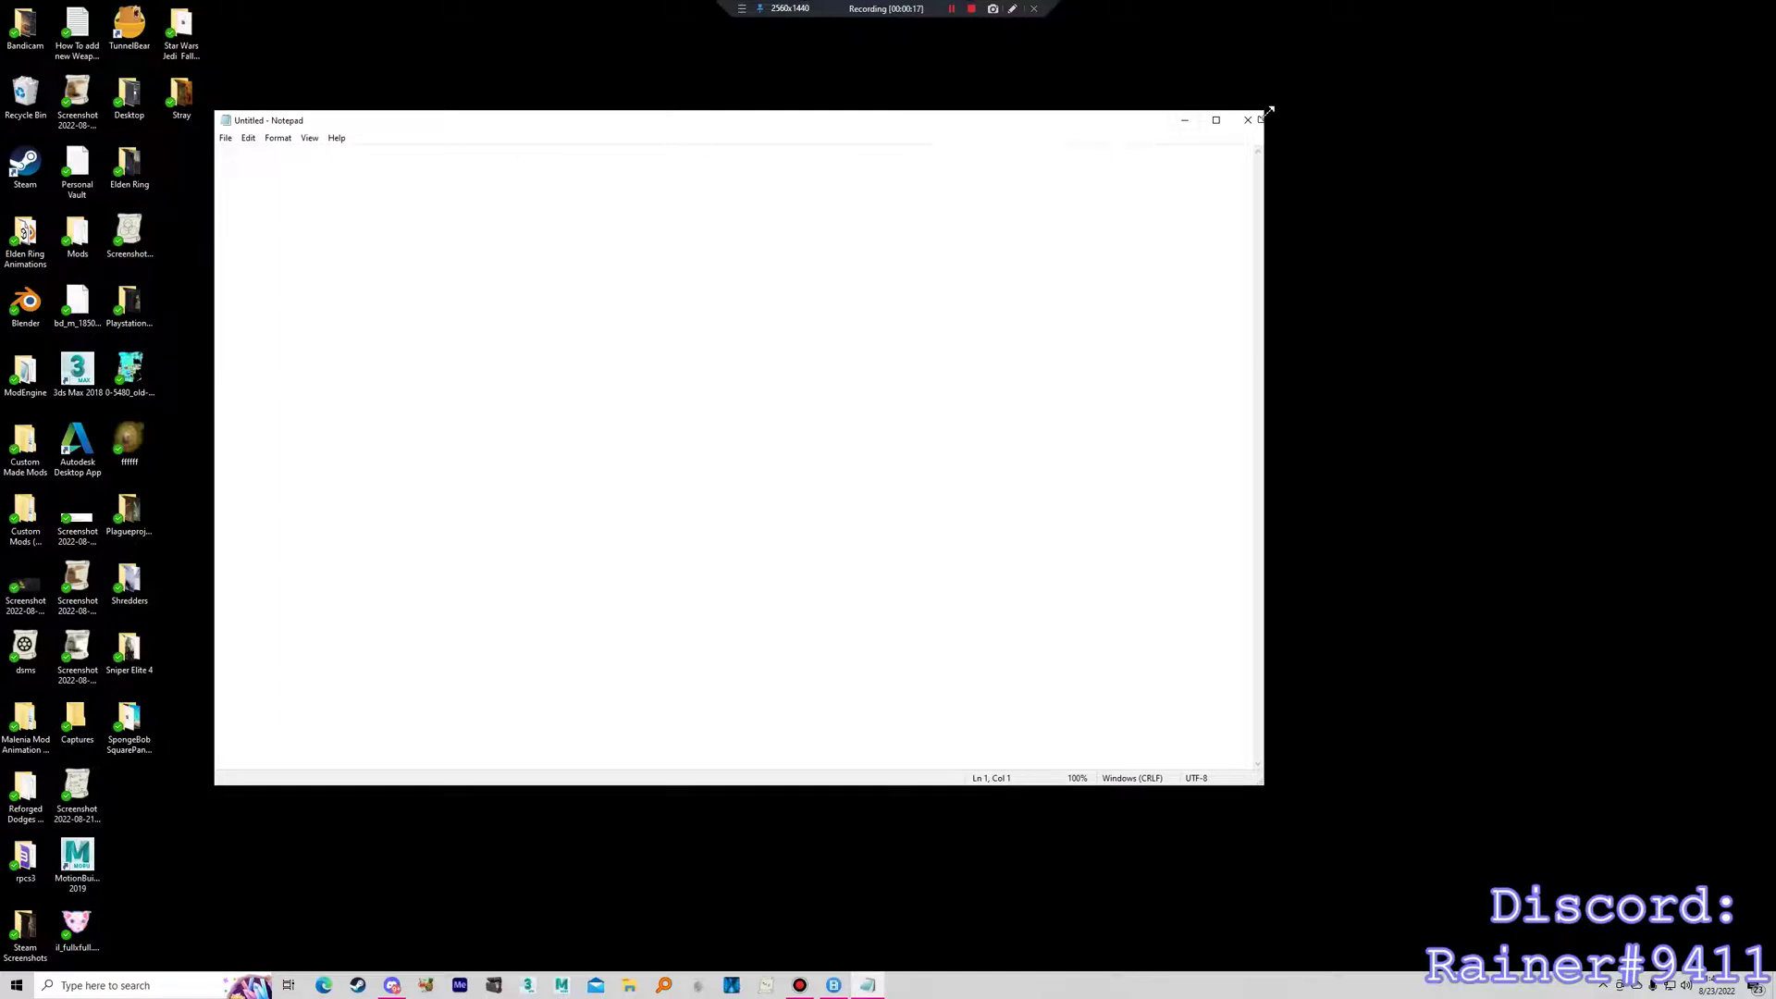
drag(1266, 109, 815, 230)
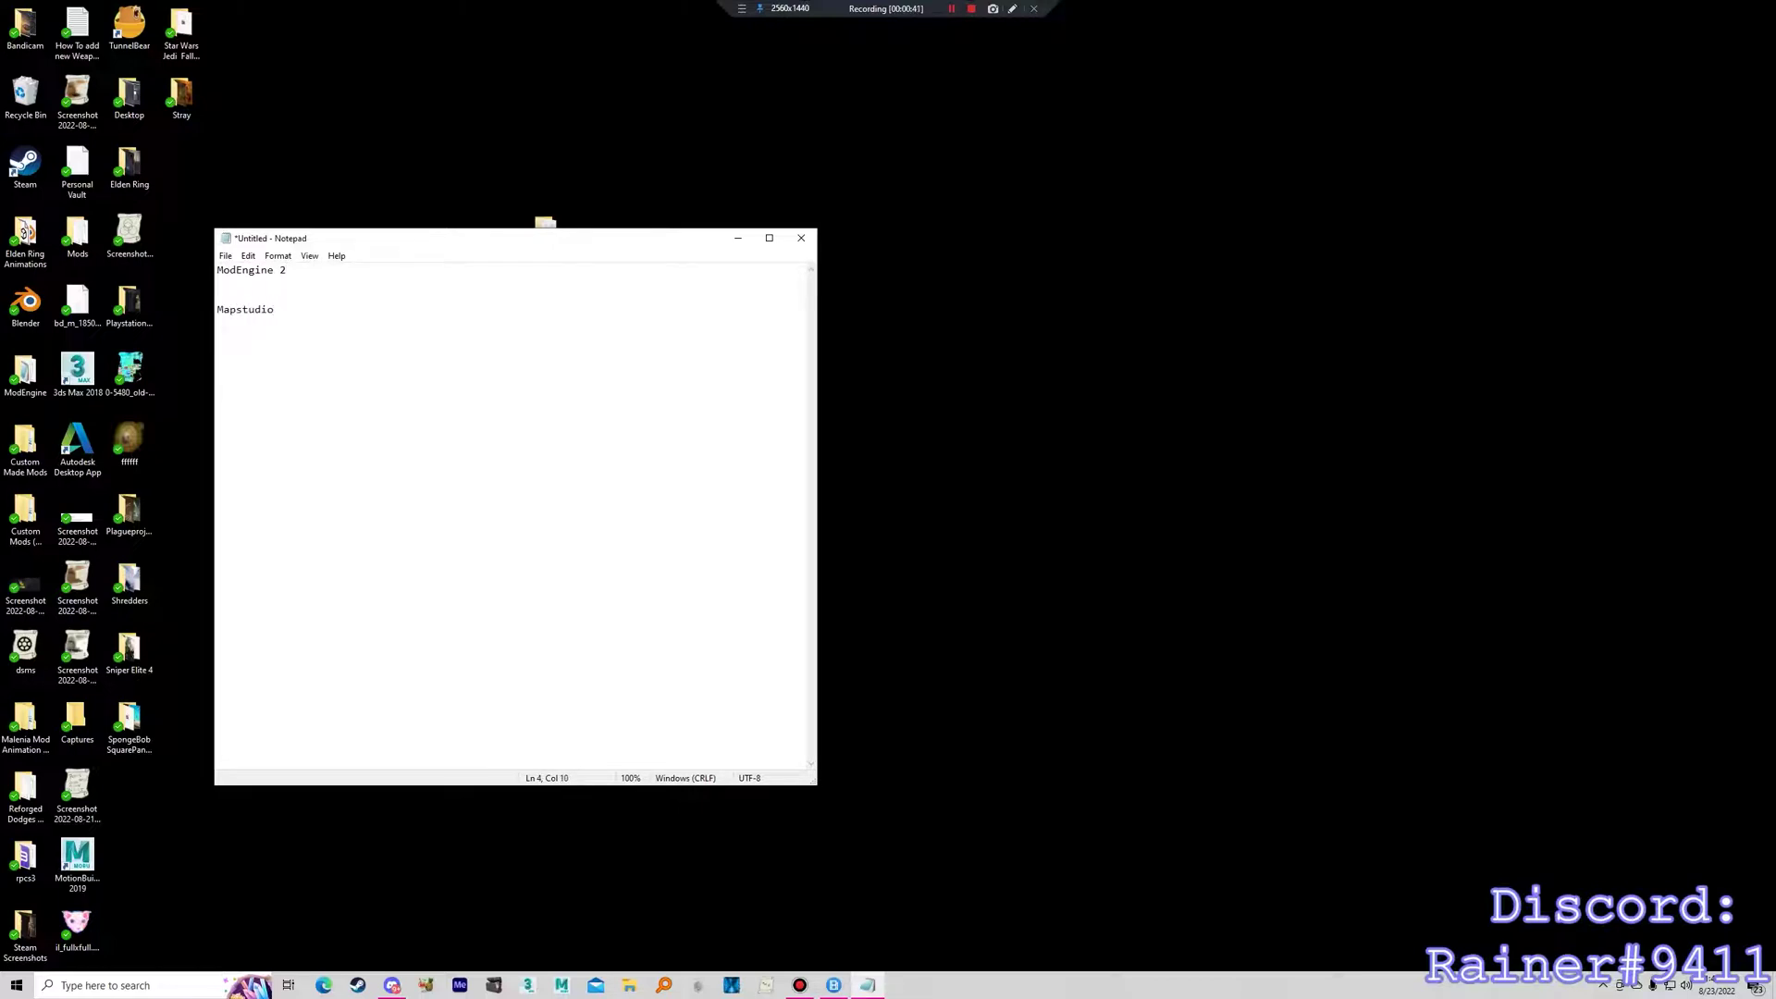
drag(309, 311, 171, 272)
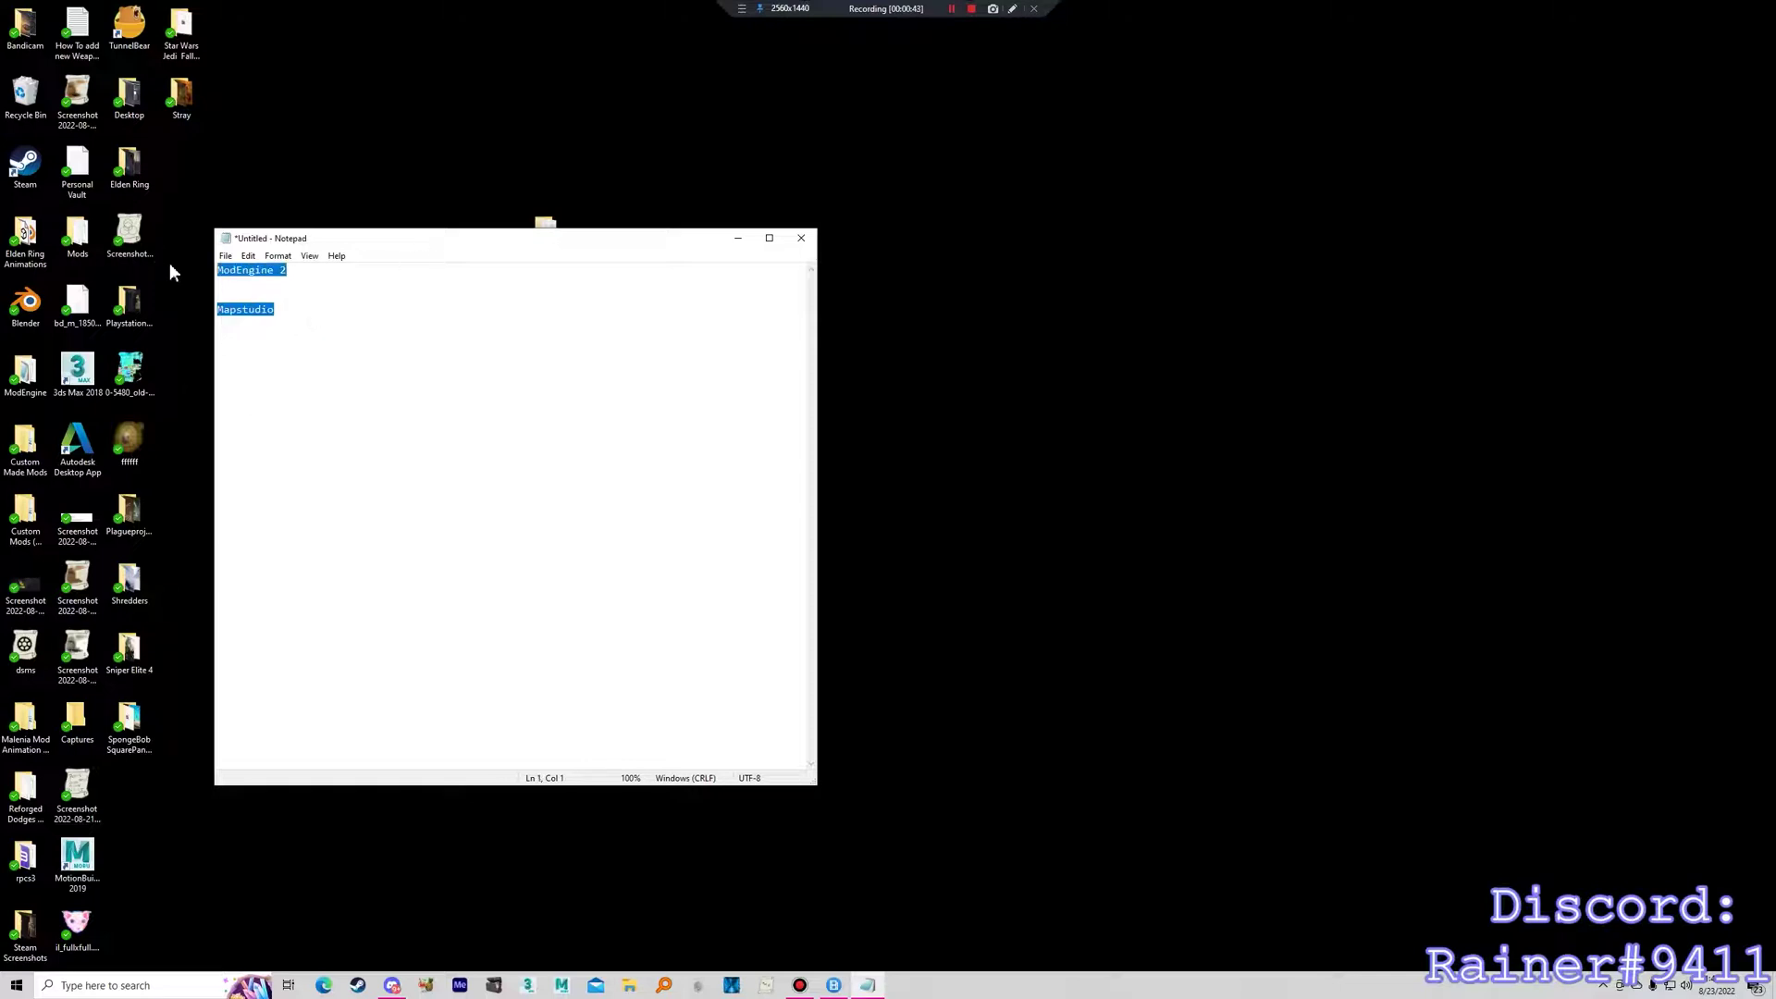
click(316, 270)
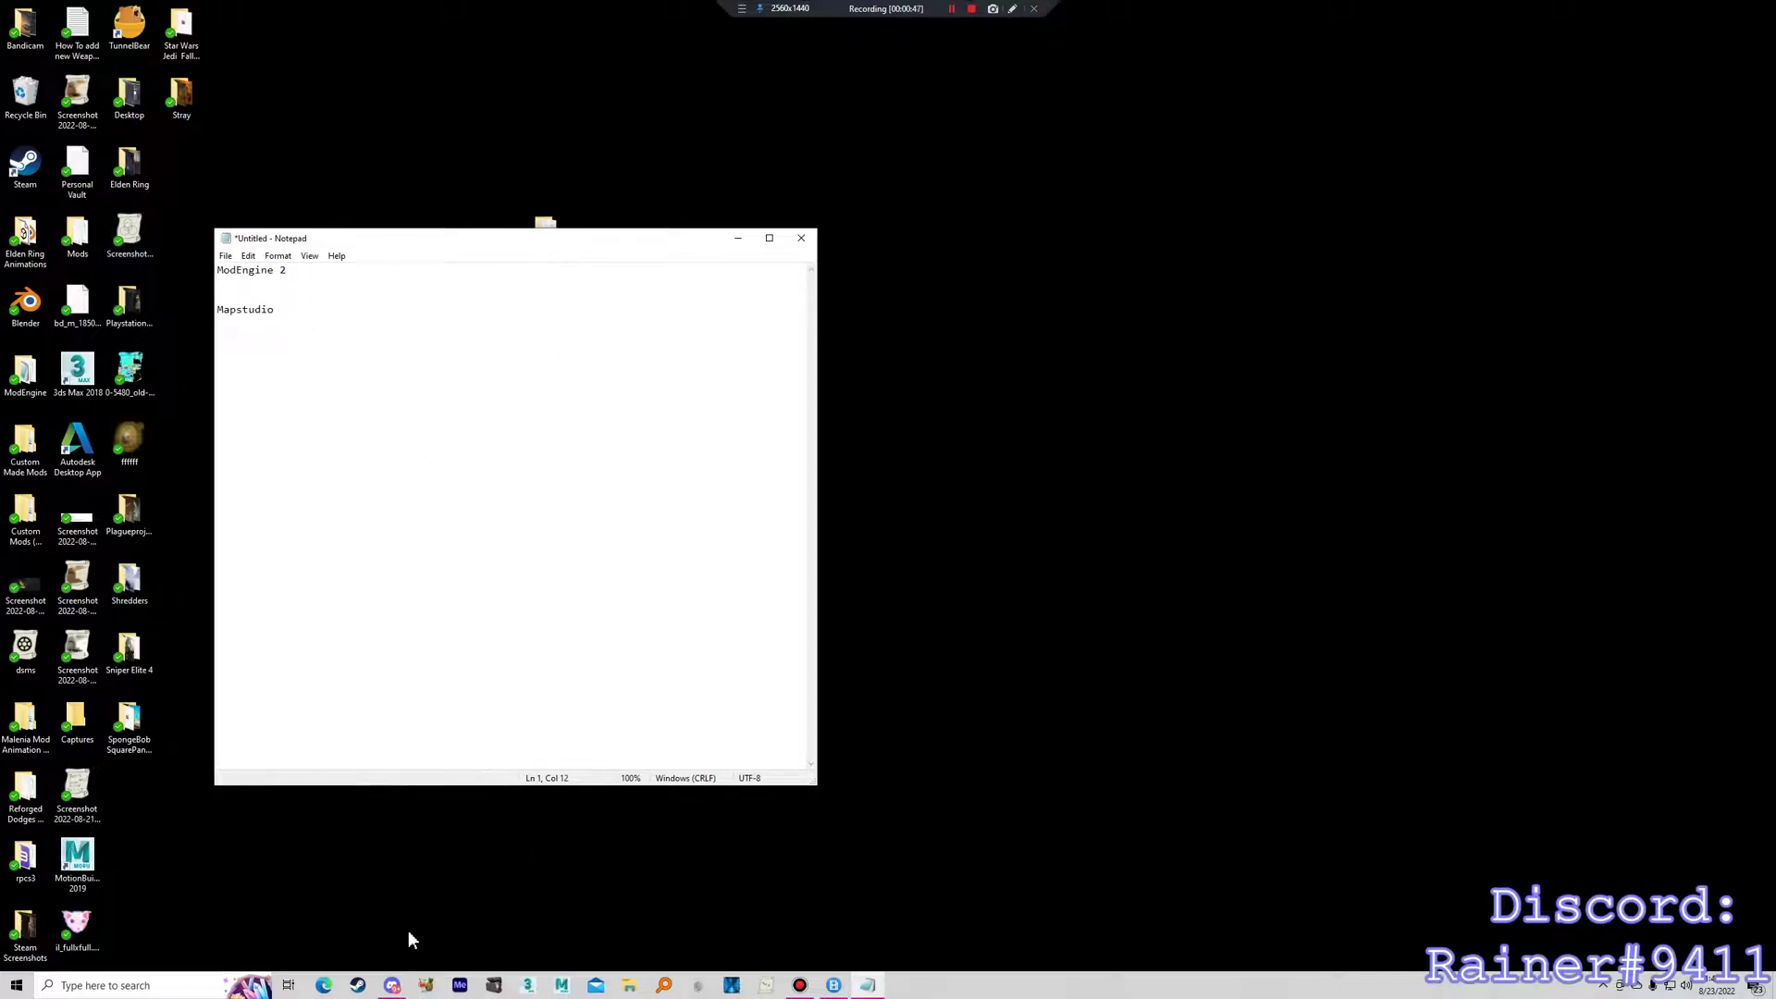
Open the ELDEN RING Game folder in File Explorer and look through its unpacked files and folders.
click(629, 985)
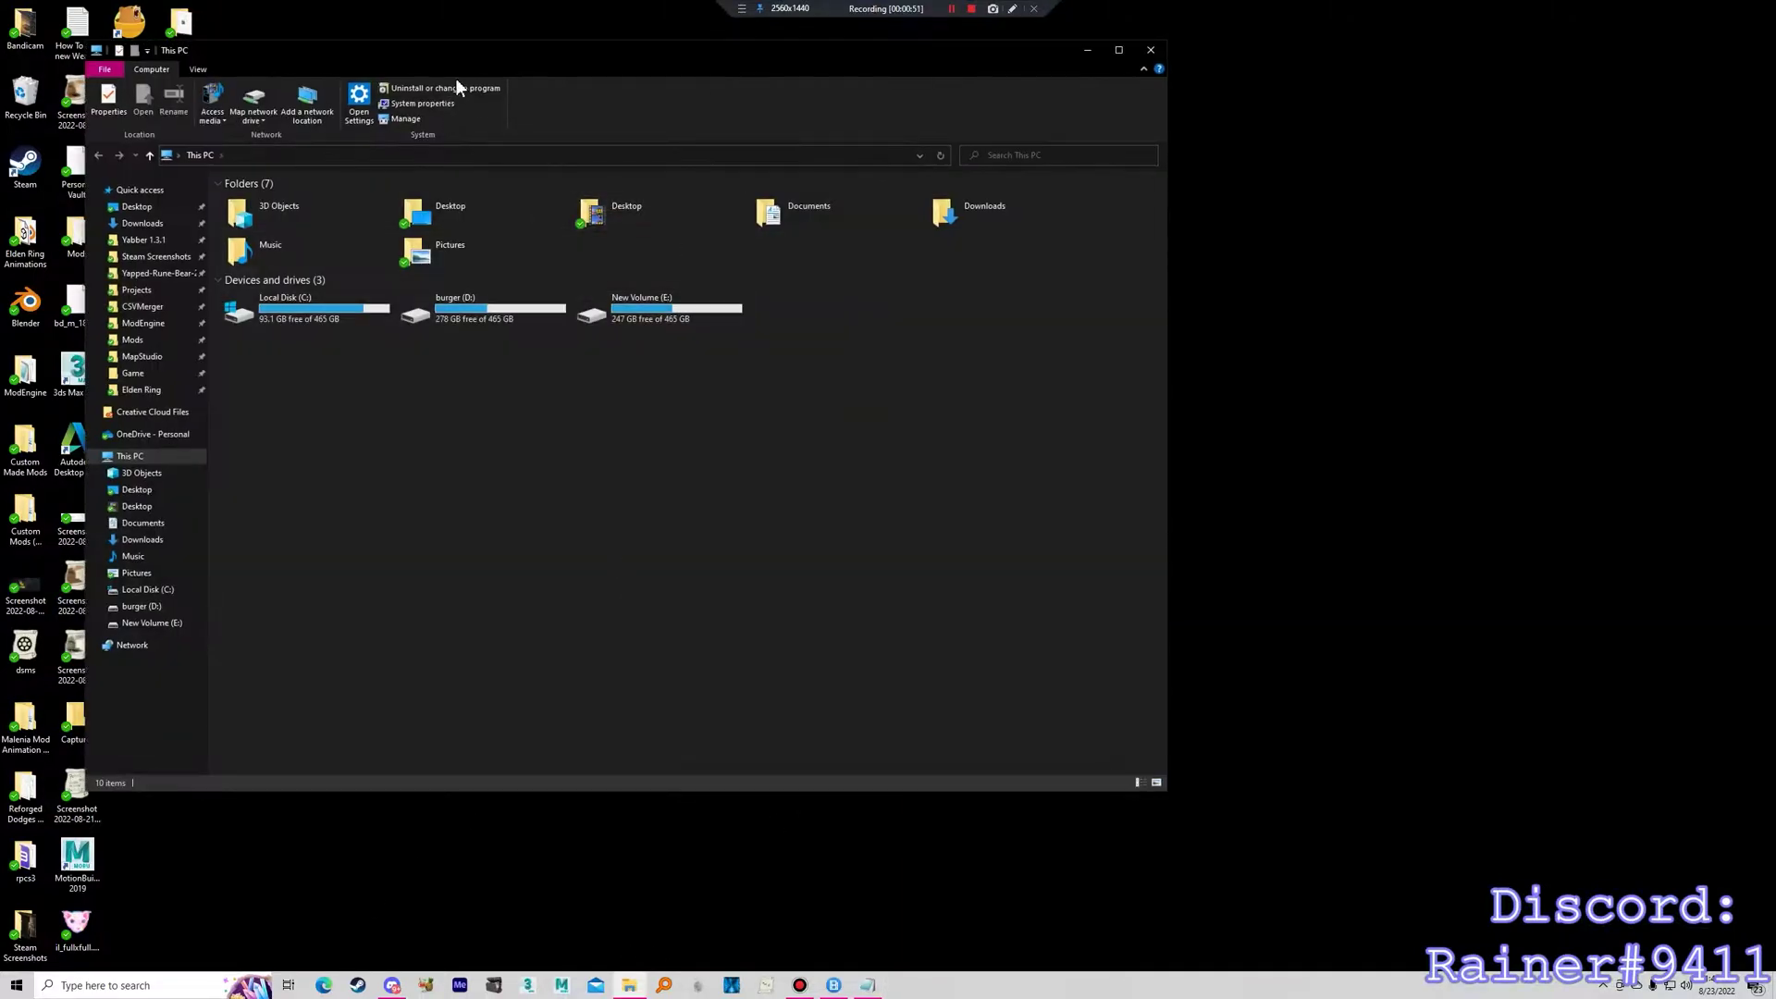
drag(544, 55, 973, 88)
click(590, 401)
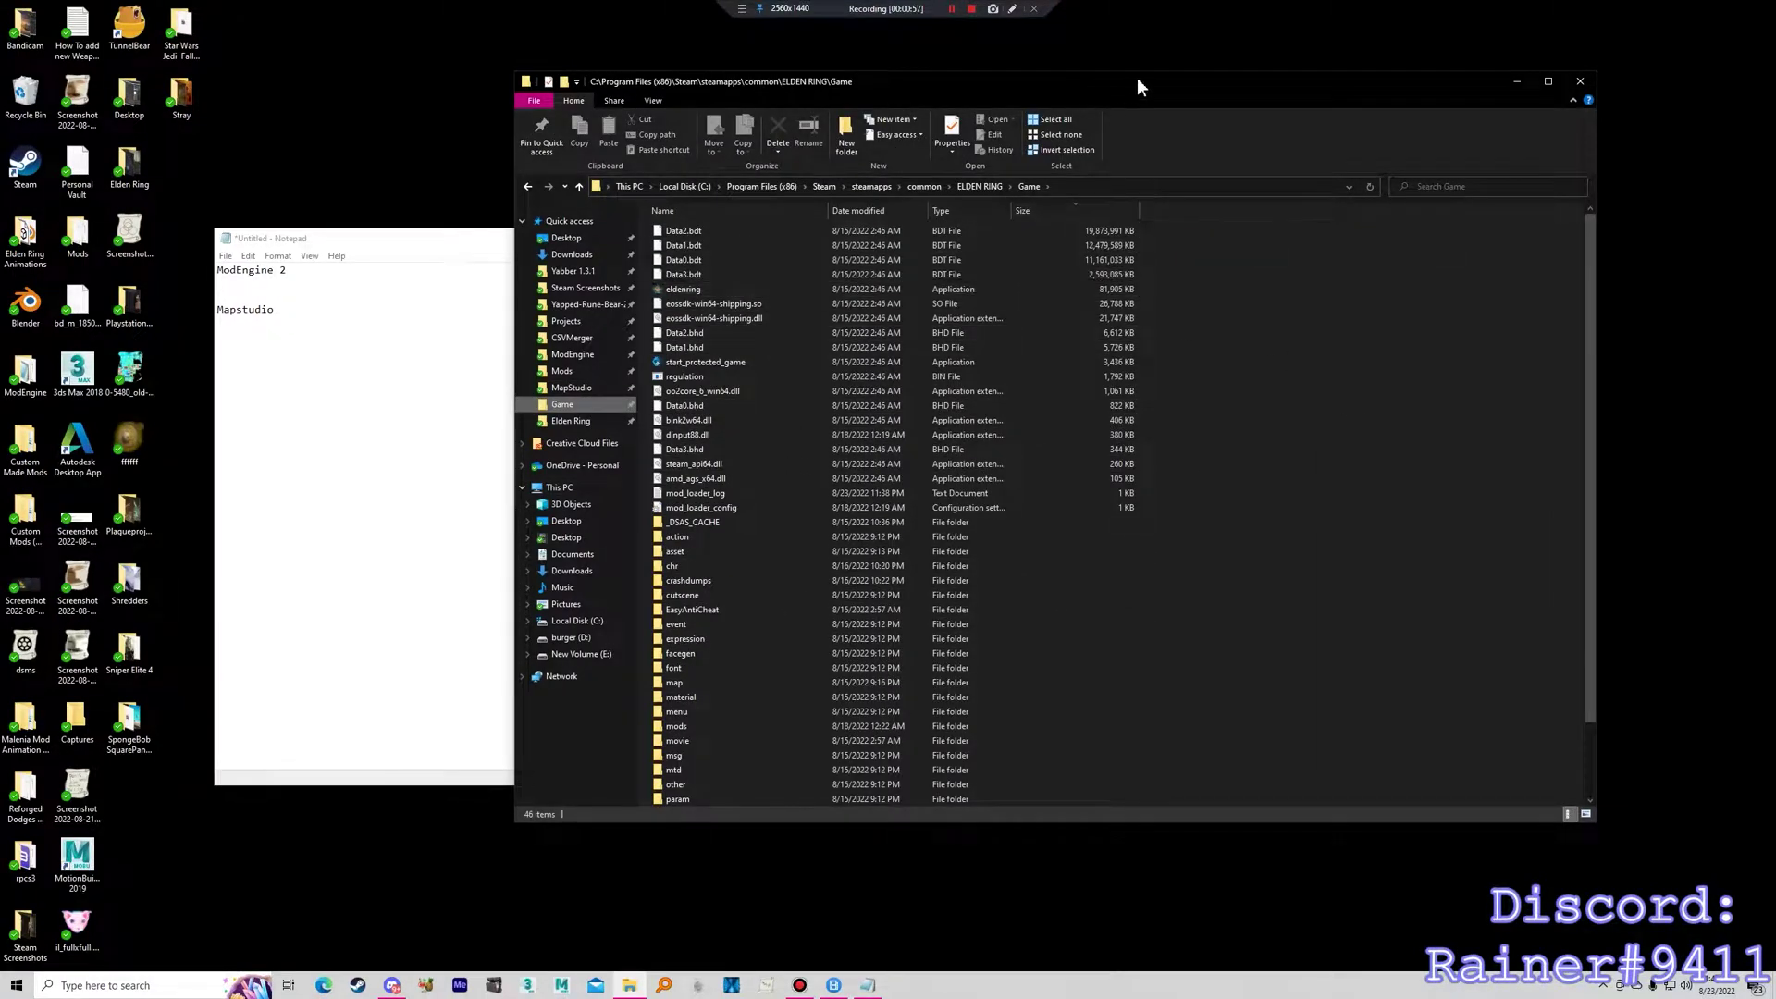
drag(1144, 77, 762, 98)
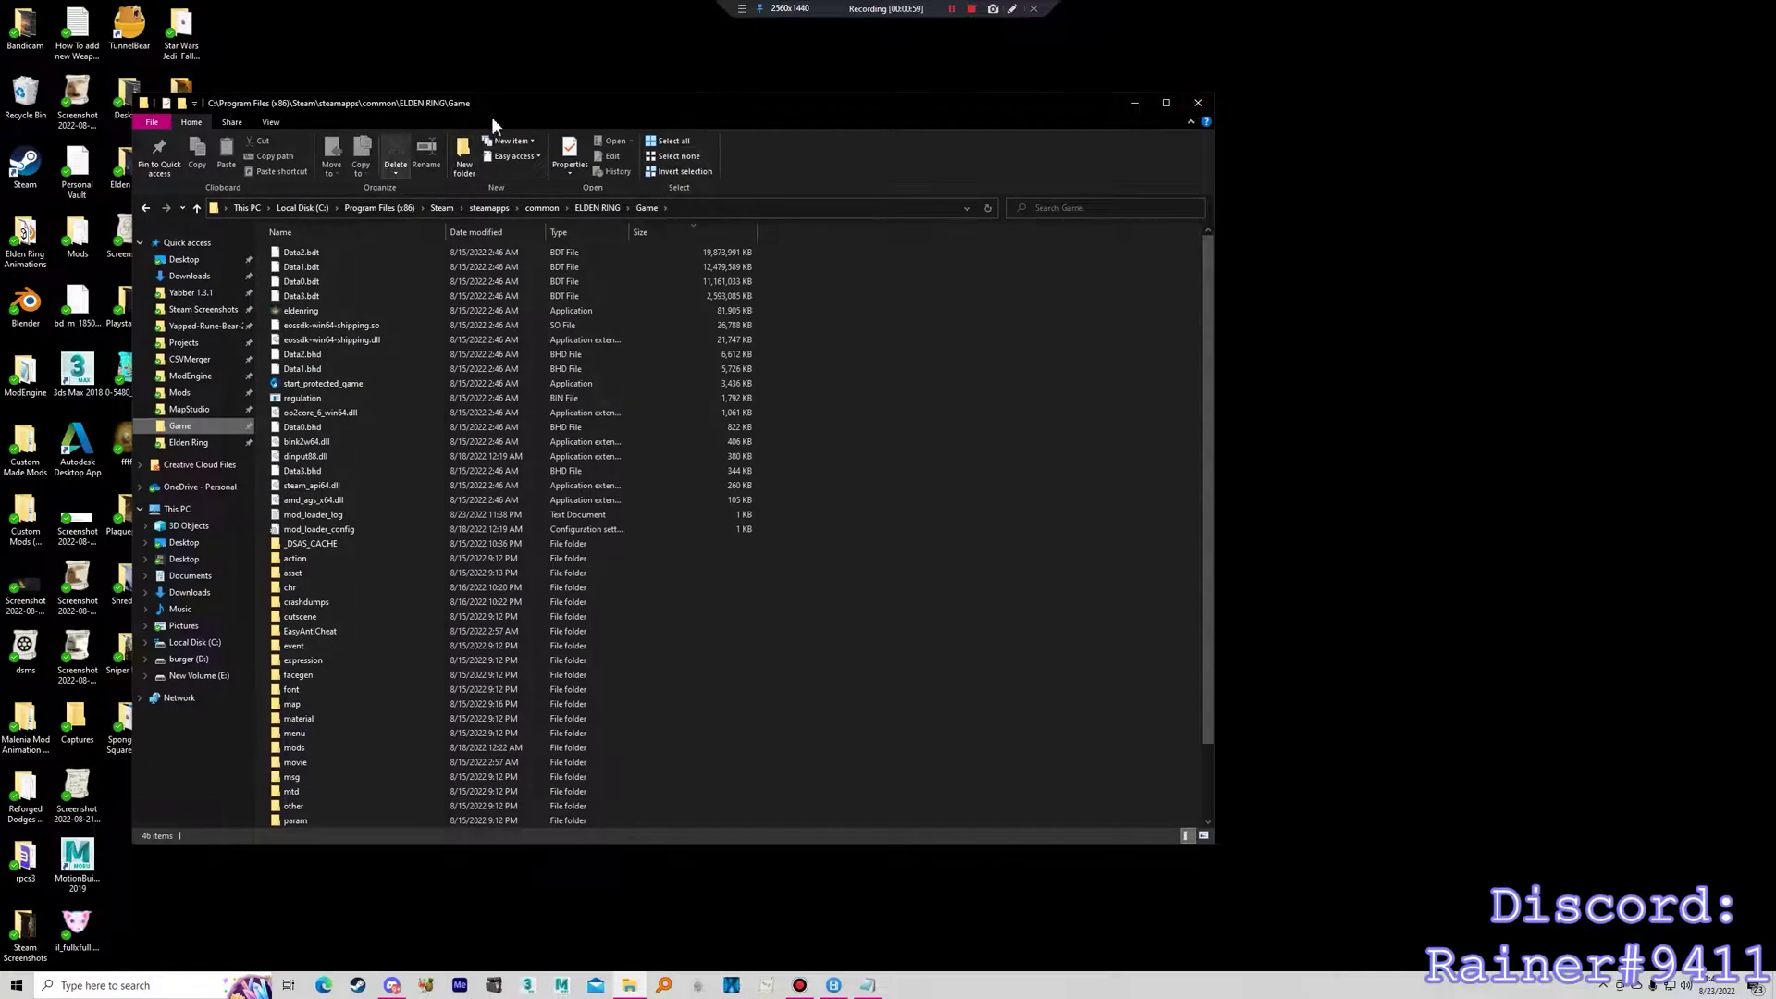
scroll(654, 717, down, 2)
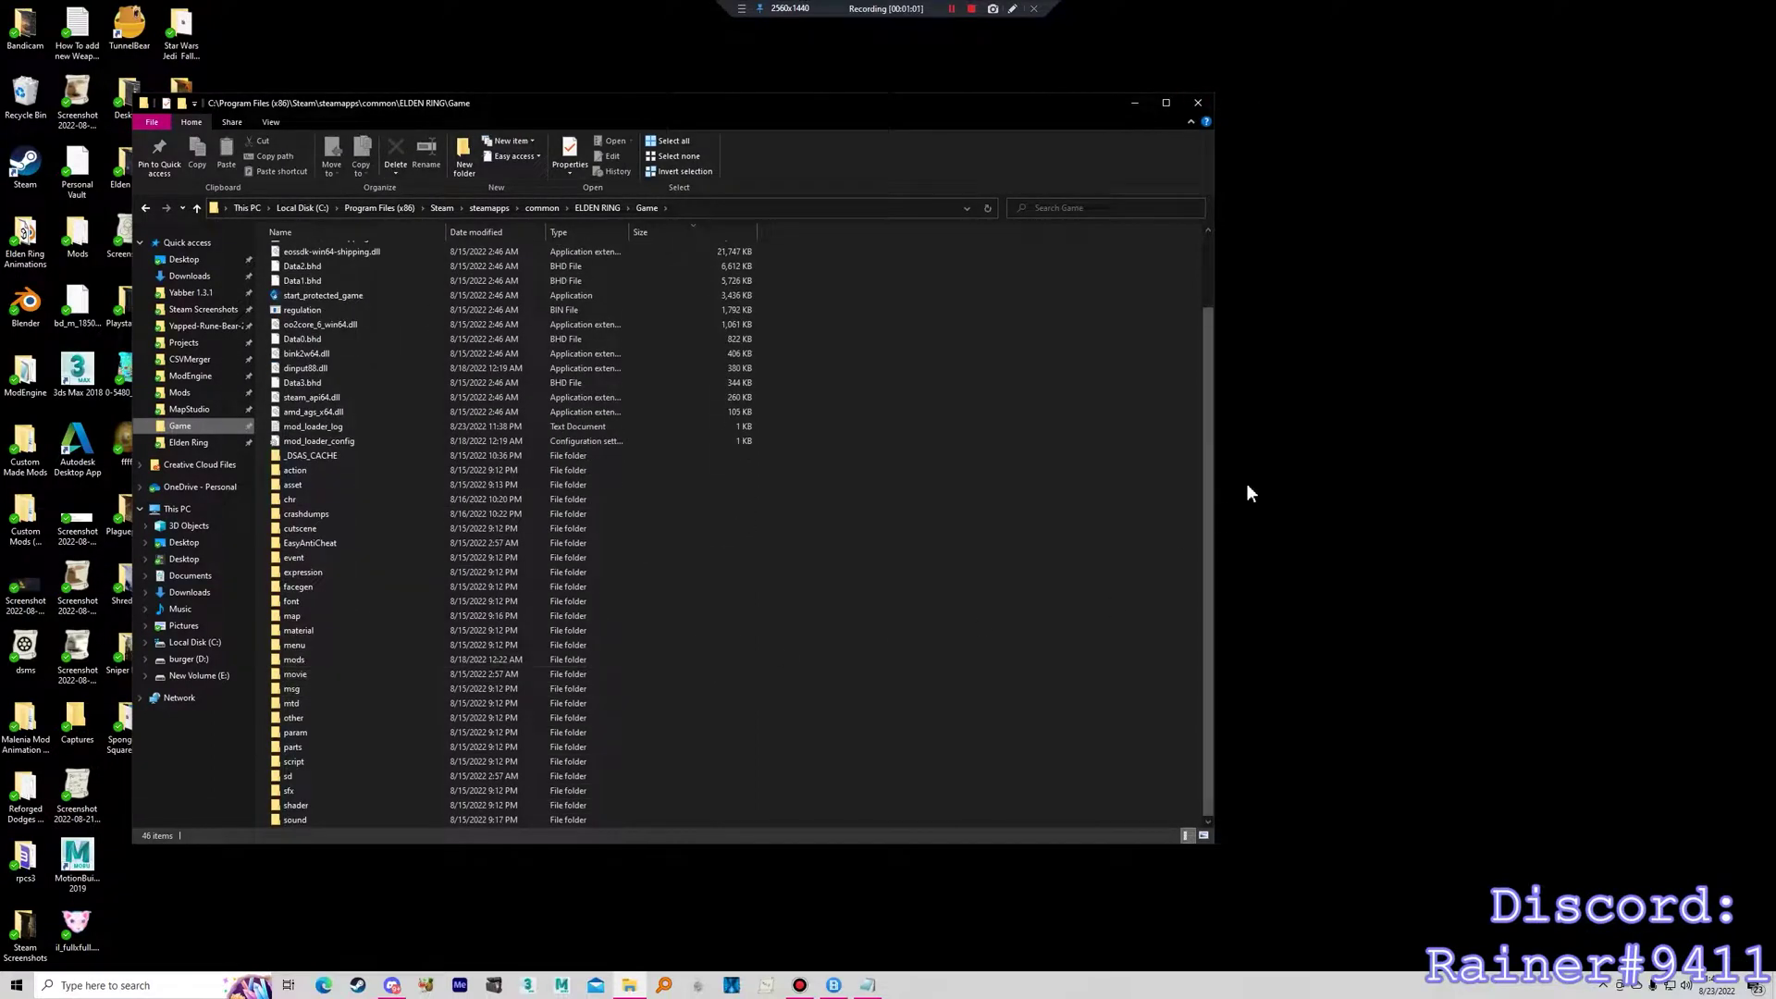
drag(1208, 431, 1035, 497)
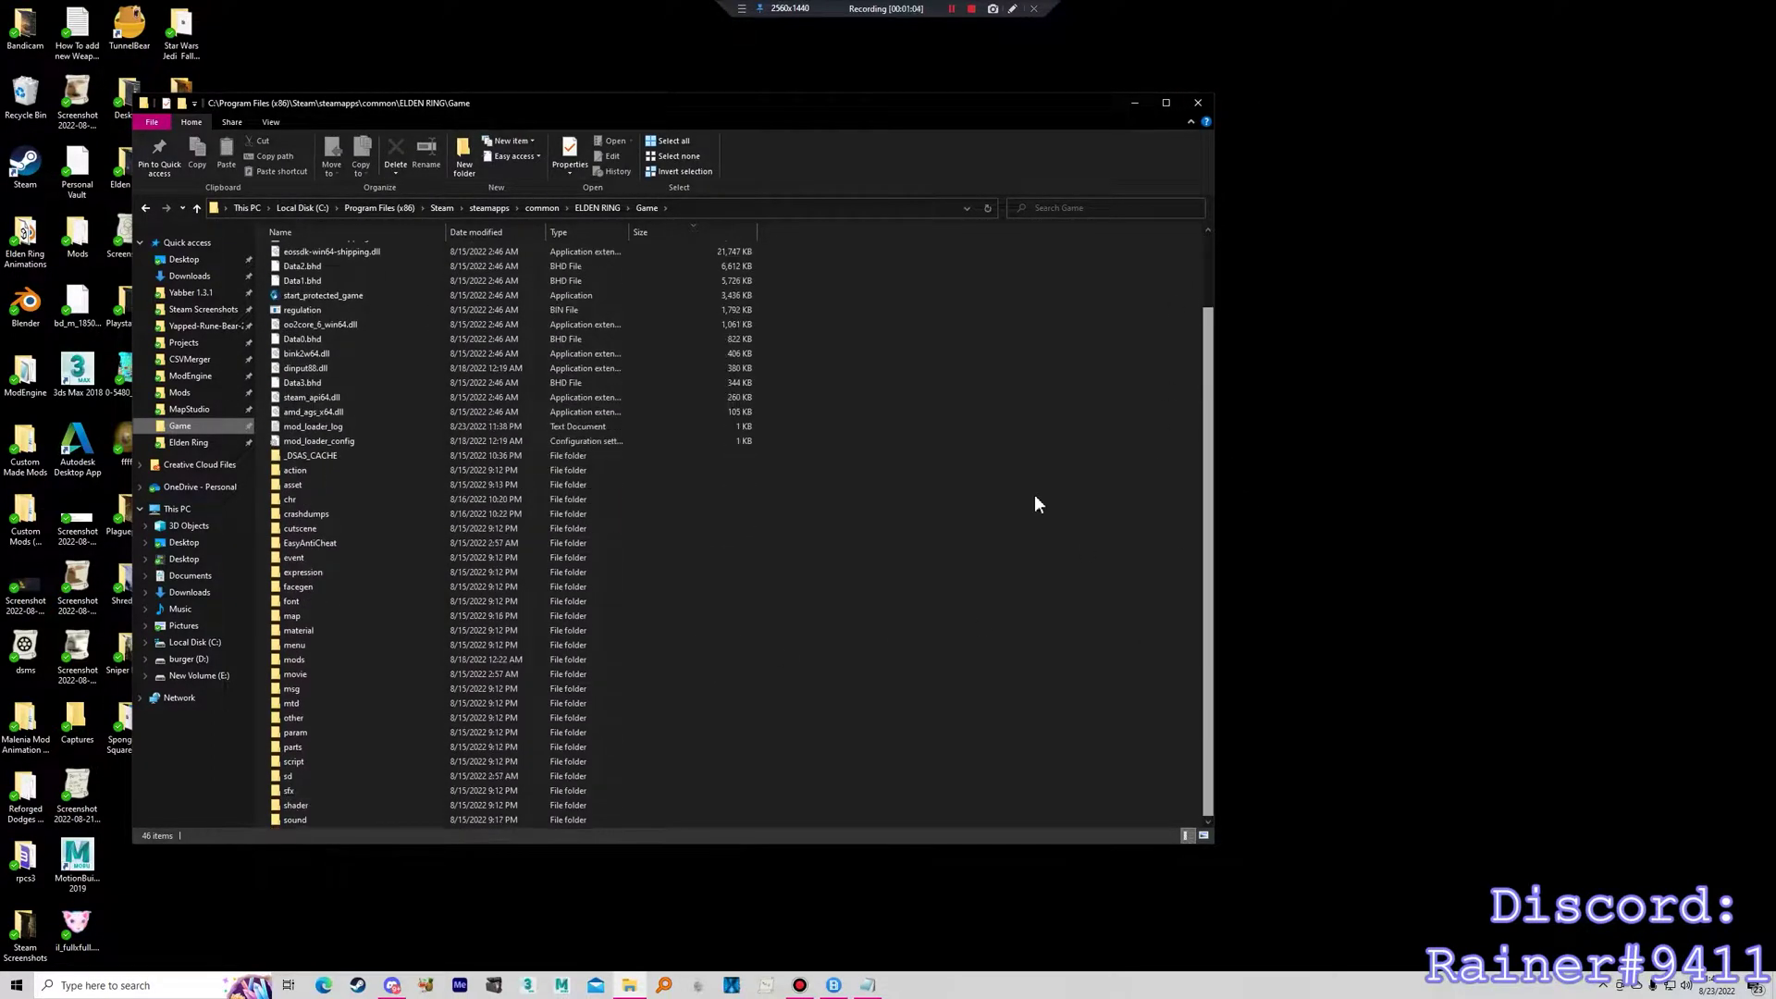
scroll(1208, 275, up, 3)
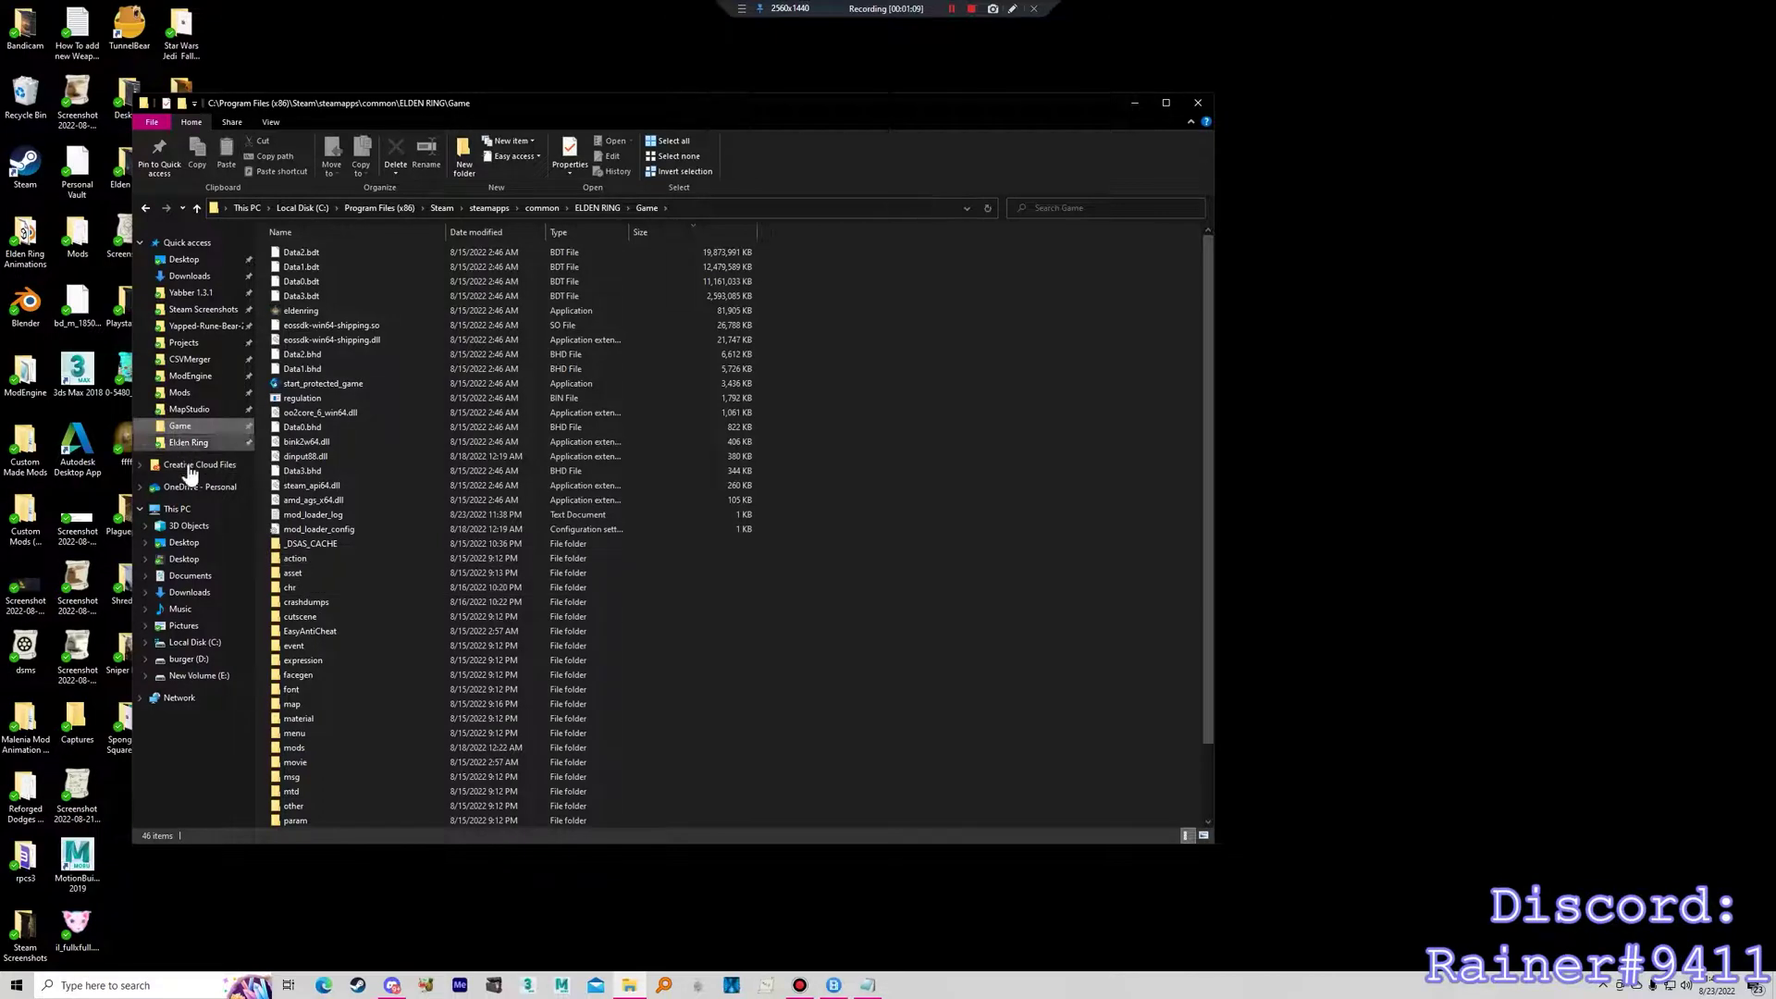
Browse from the C: drive to the user's AppData\Roaming\EldenRing folder and select all of its contents.
click(185, 509)
double_click(376, 378)
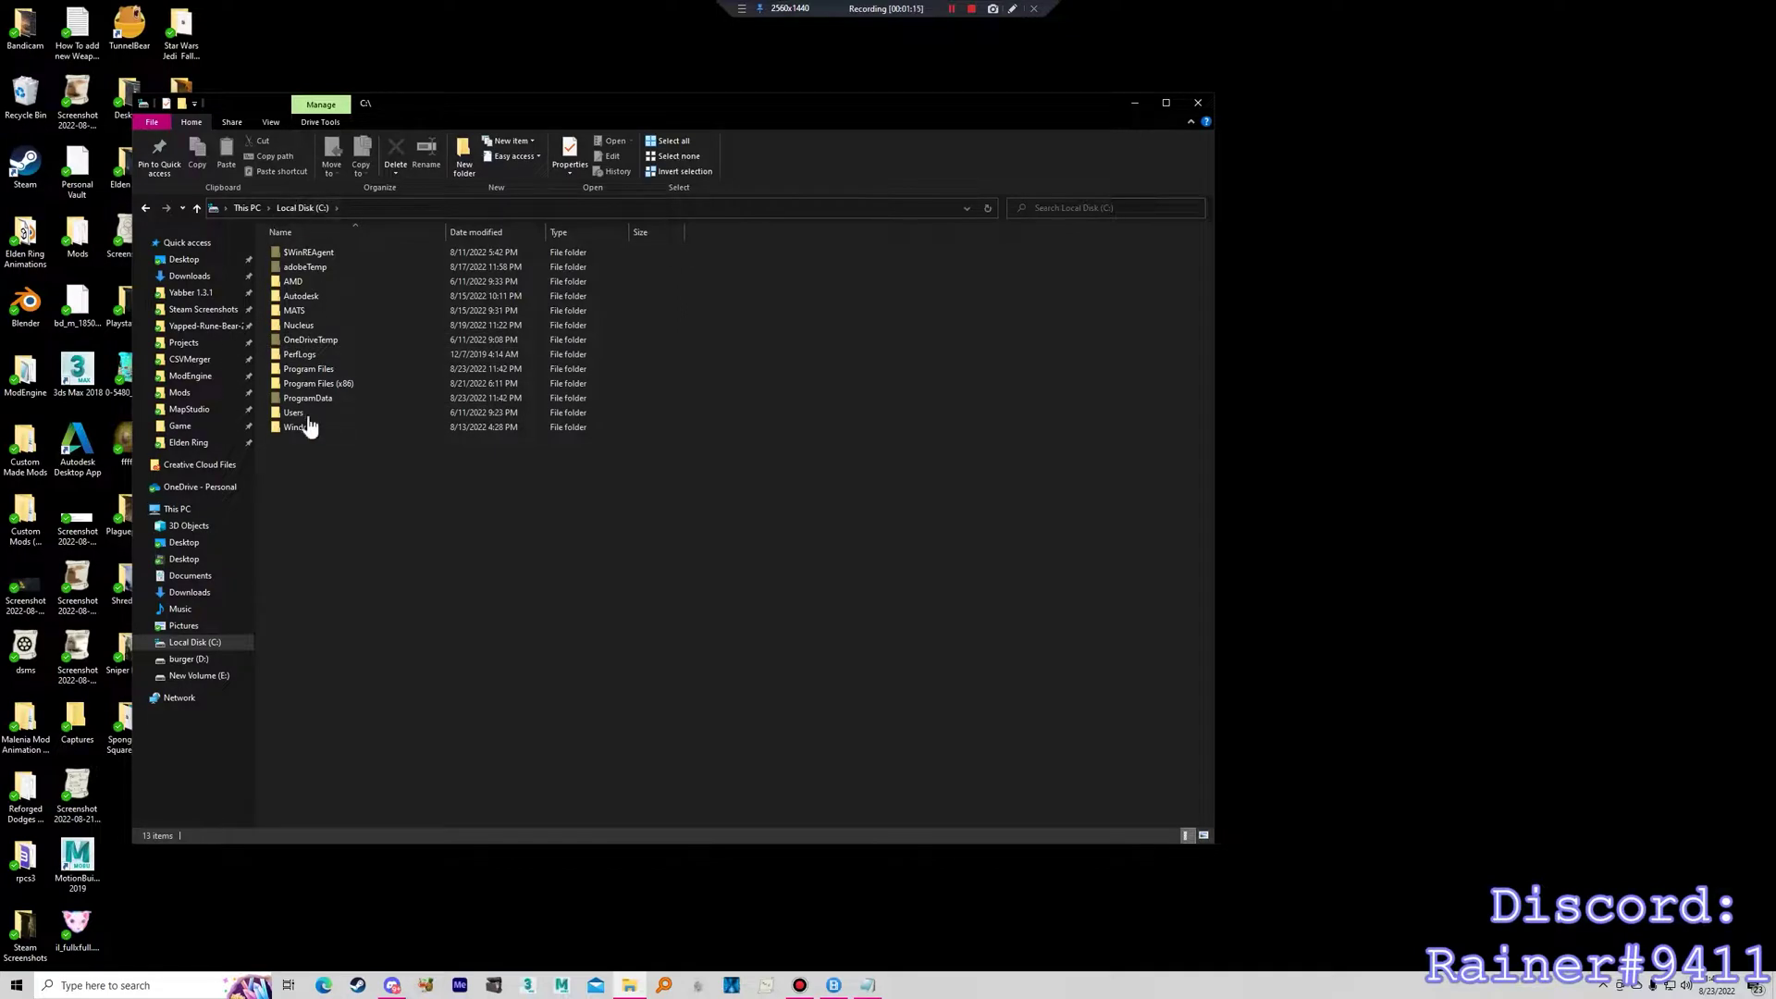
double_click(304, 416)
double_click(324, 284)
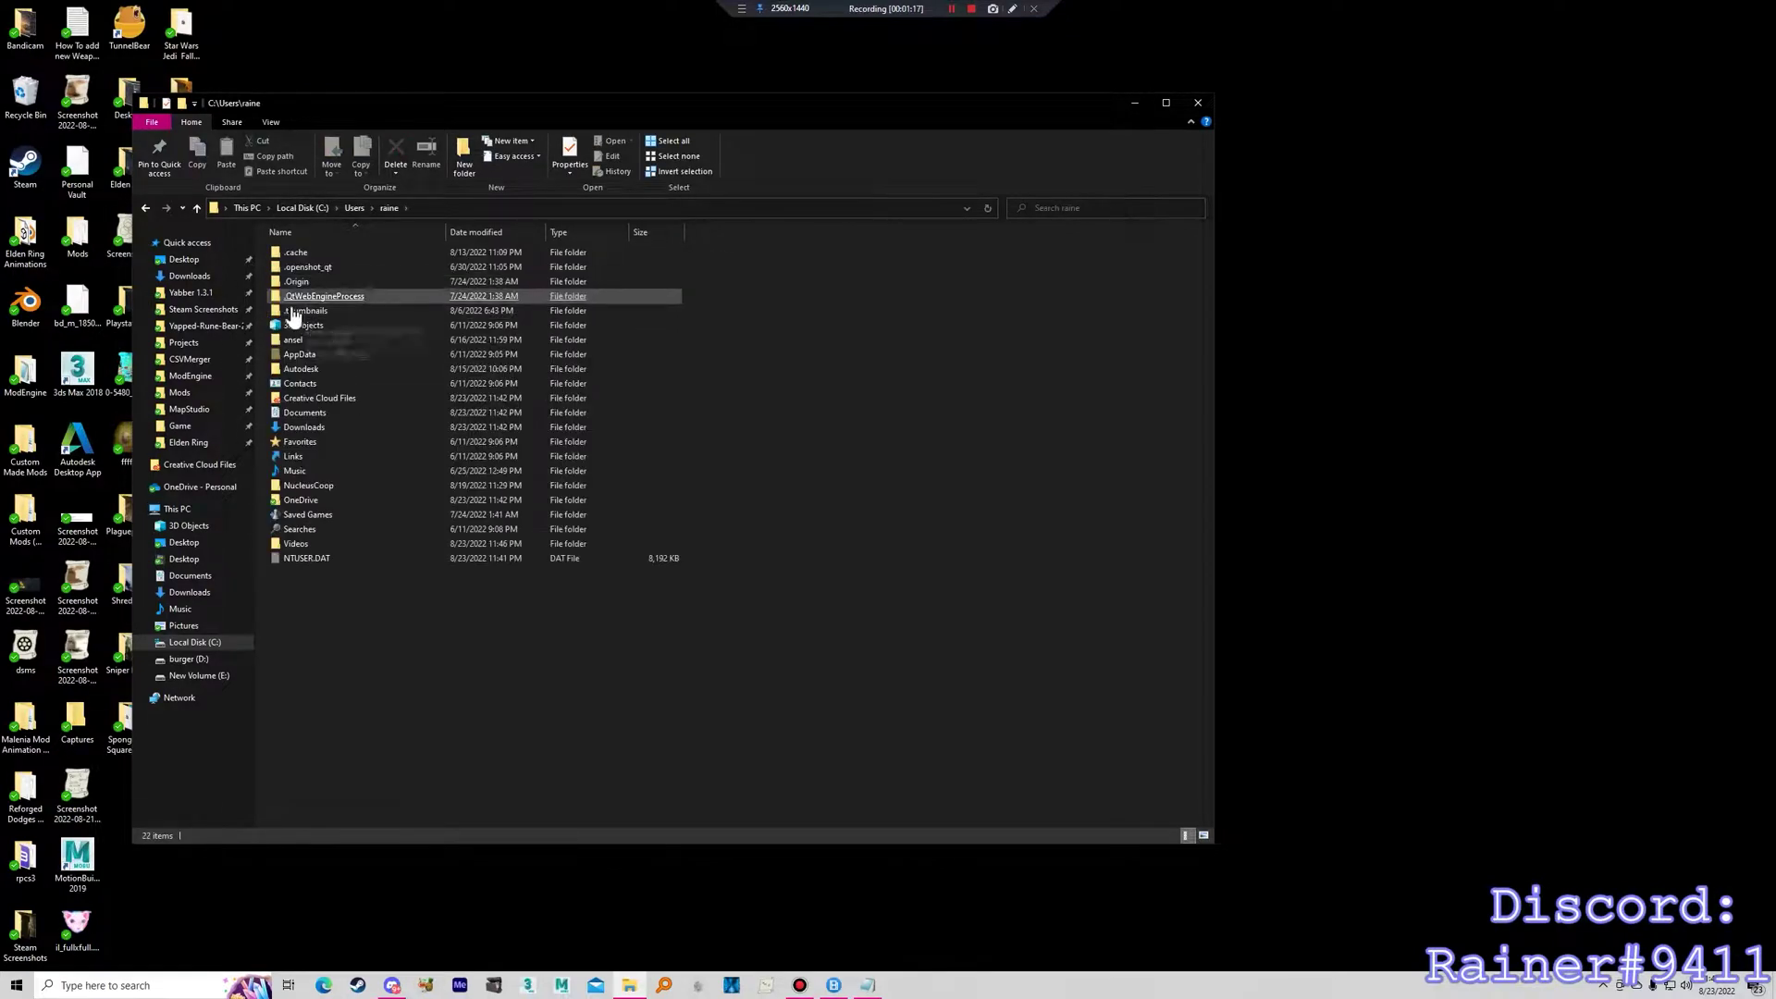
double_click(328, 359)
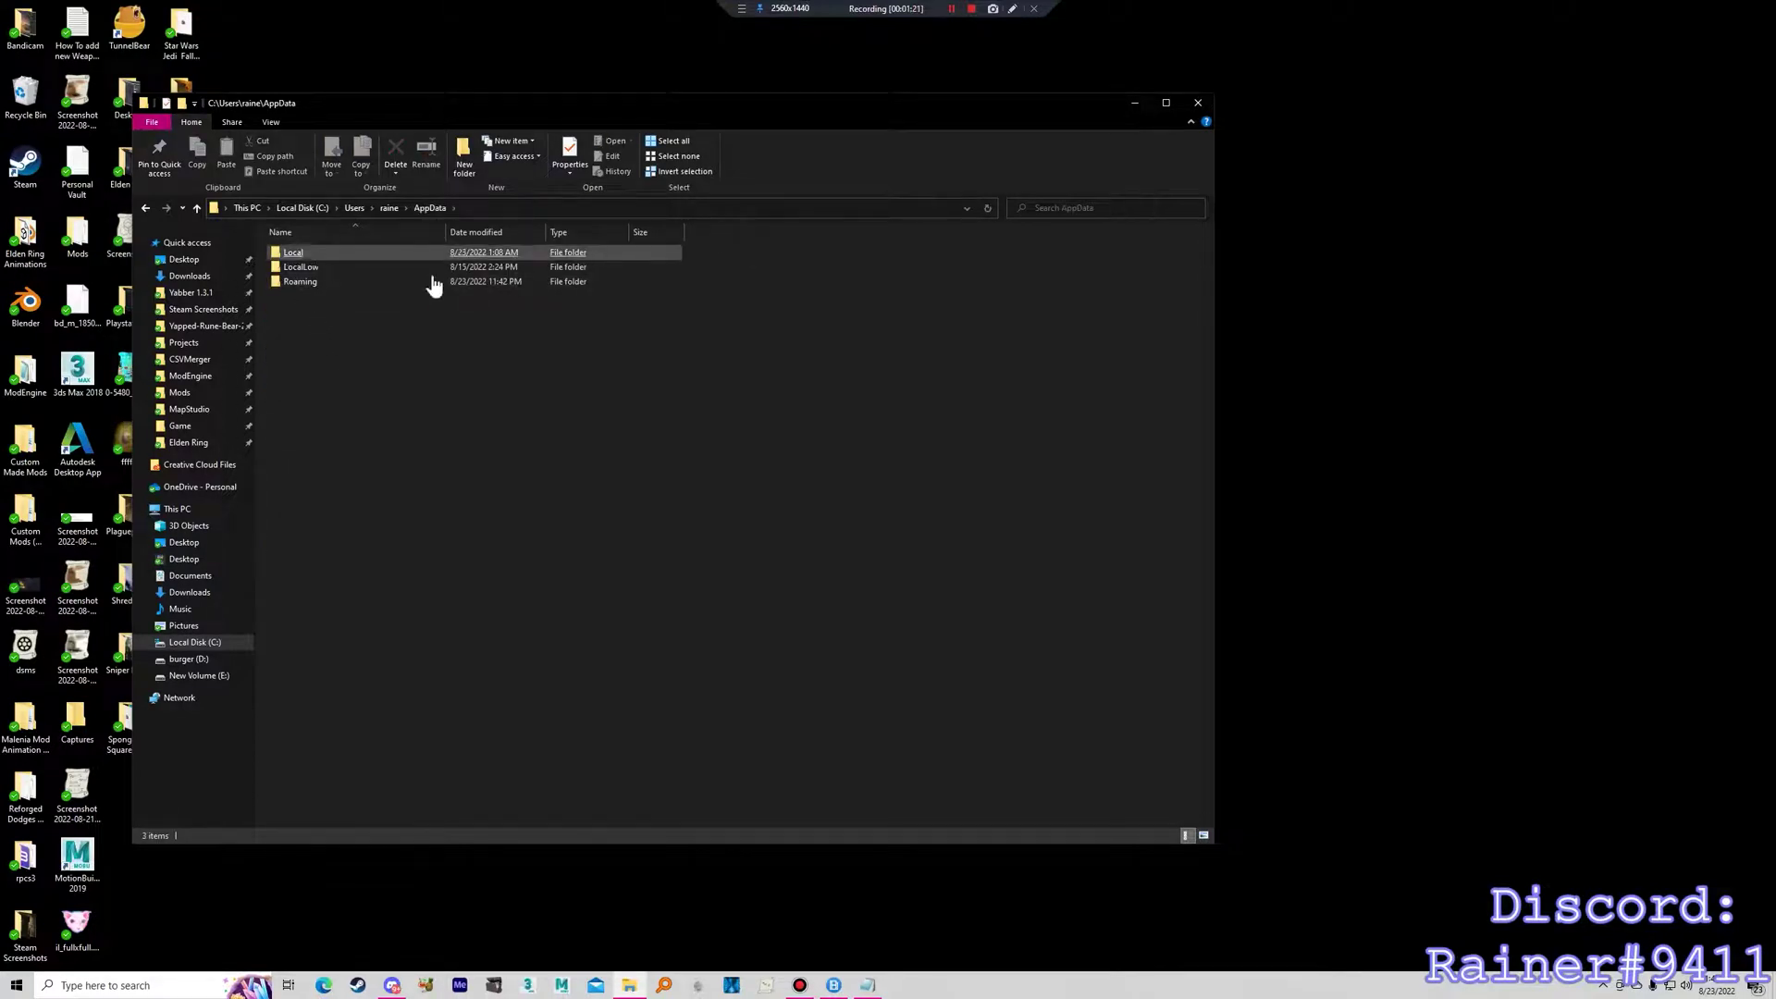
double_click(321, 288)
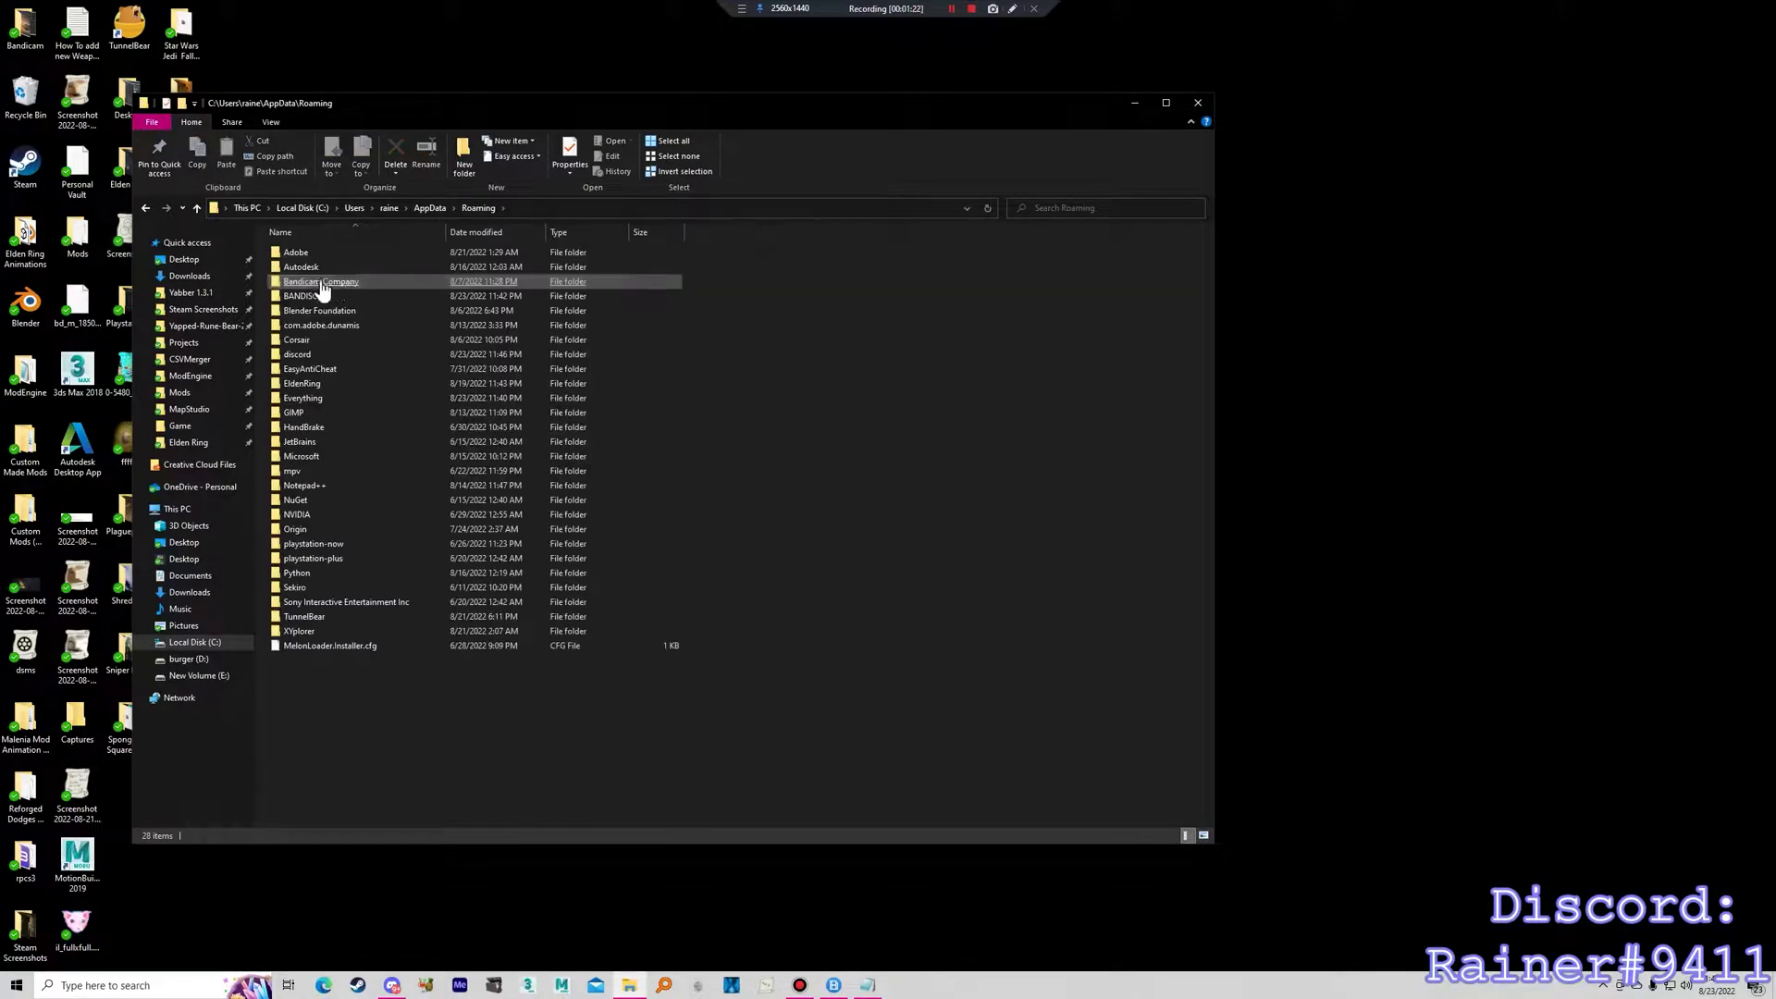
double_click(380, 390)
drag(848, 338, 310, 248)
Look through the LocalLow and Local folders in AppData, including the ElderRingRandomizer entry, and return to AppData.
click(432, 207)
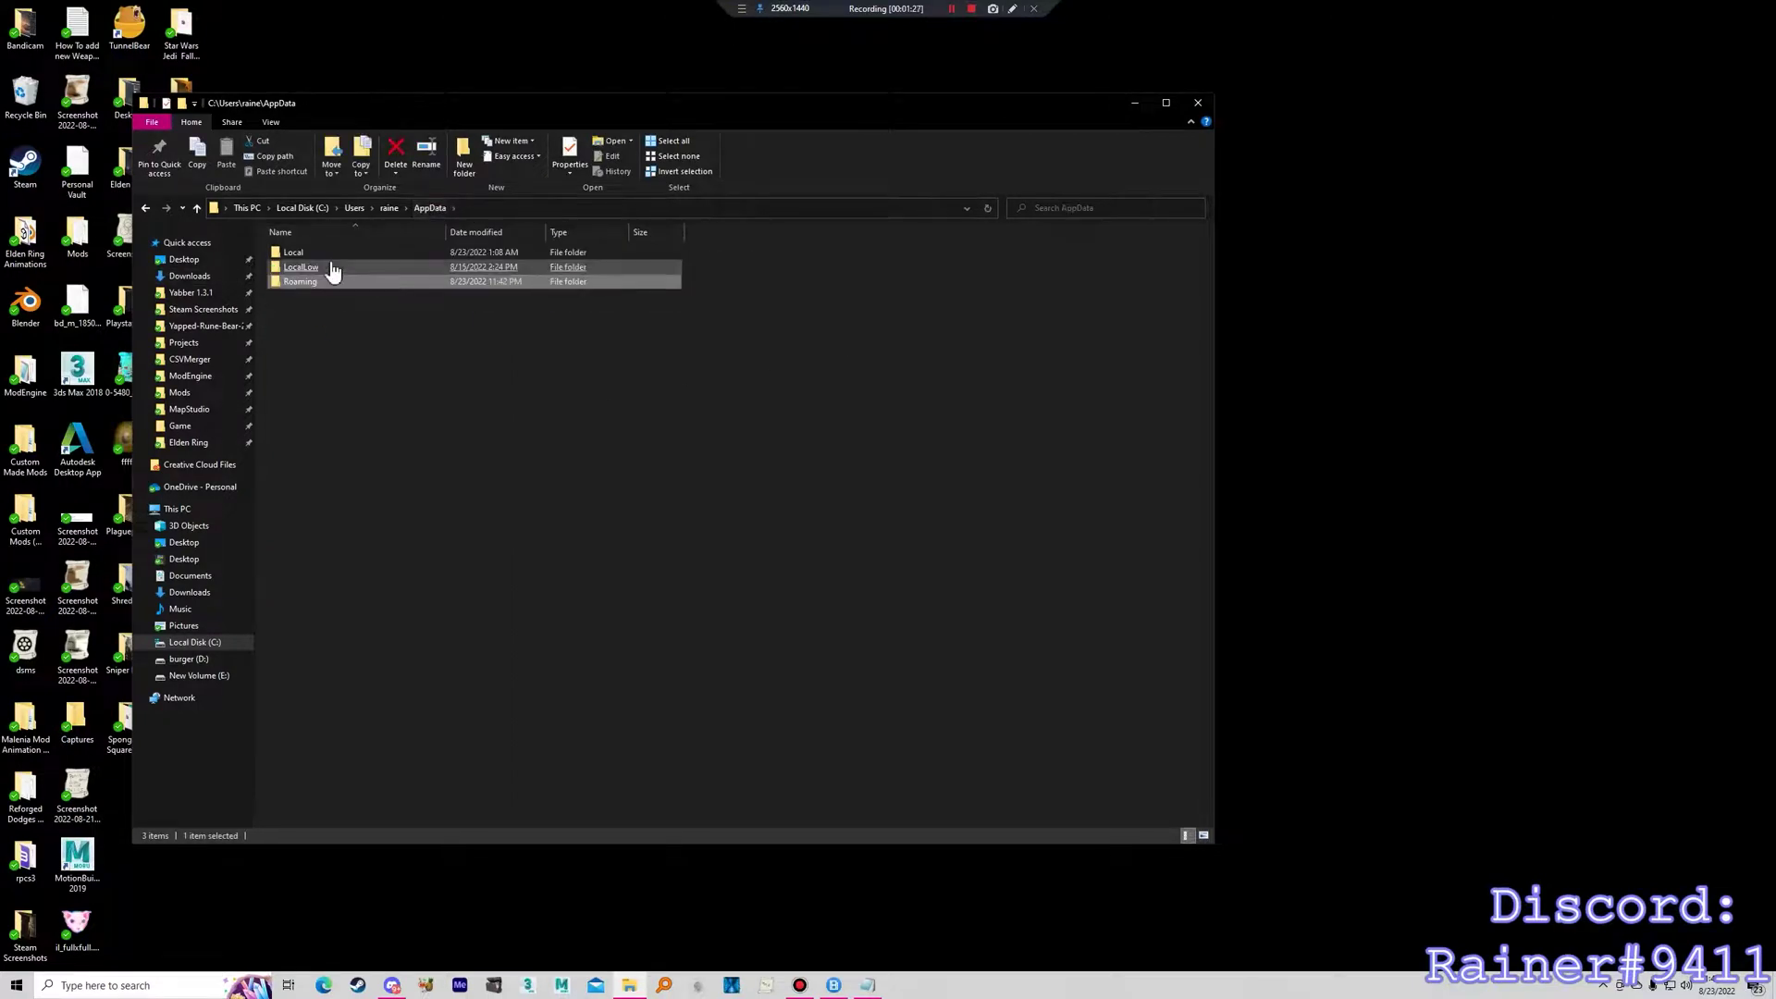
double_click(325, 268)
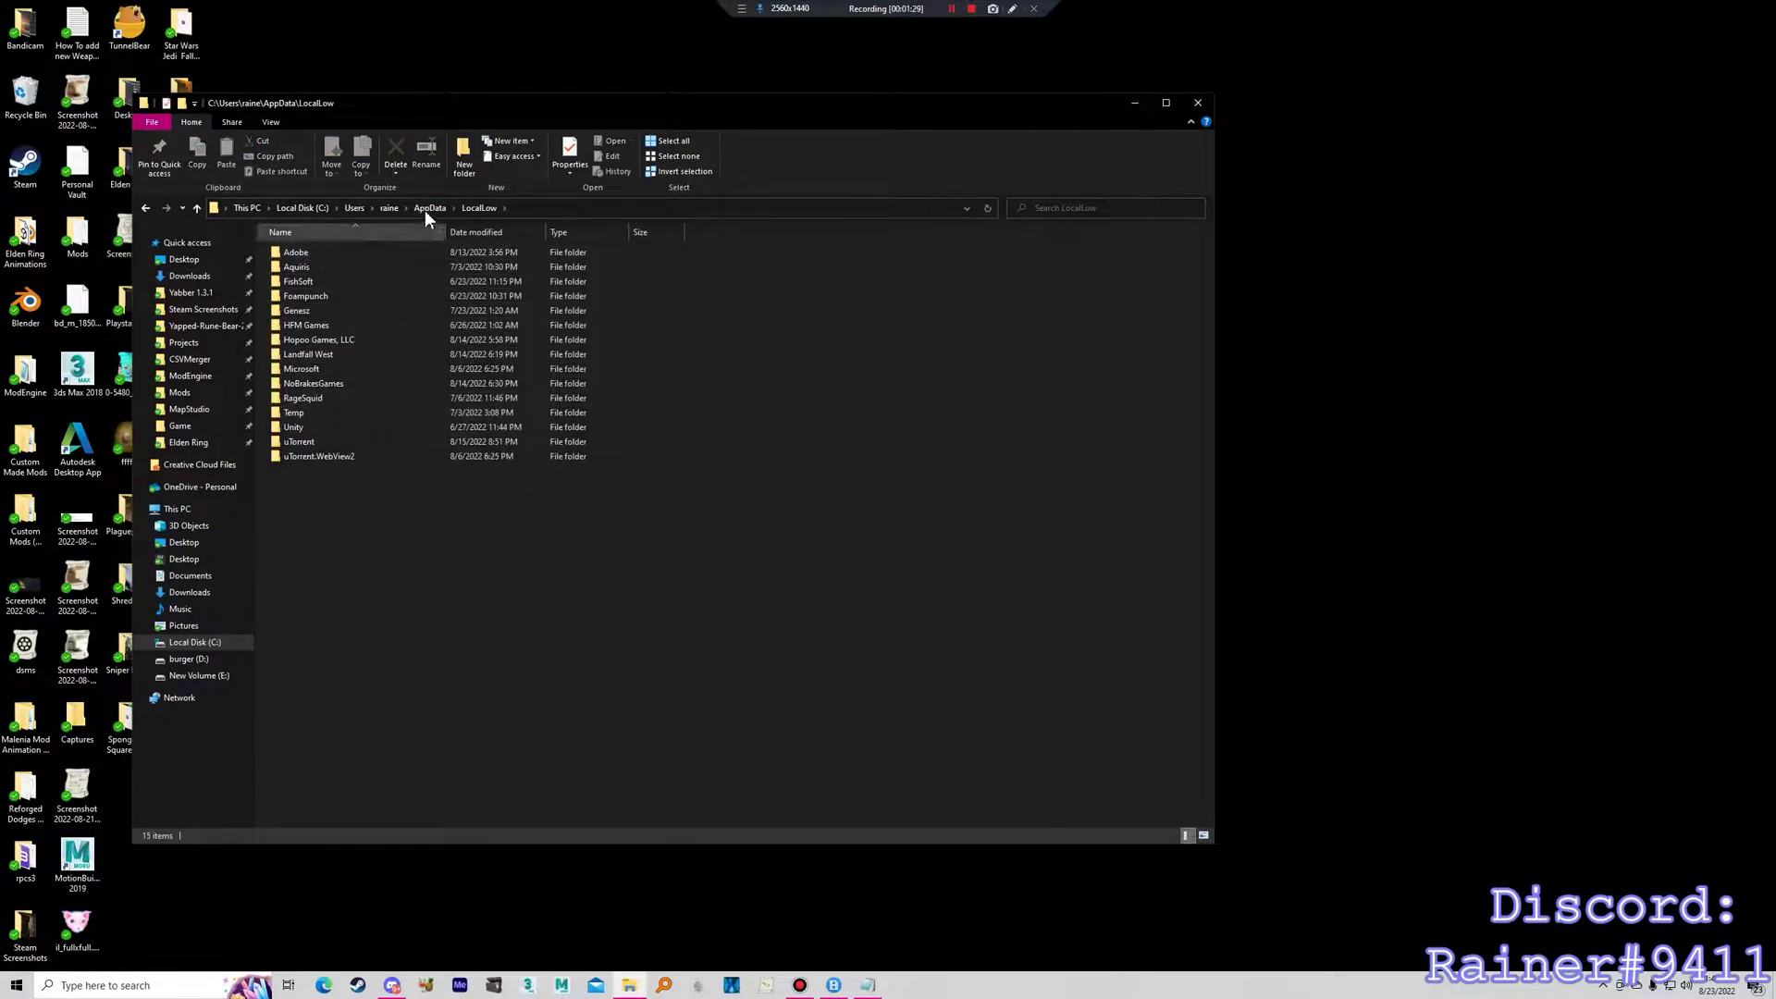
click(430, 207)
double_click(341, 253)
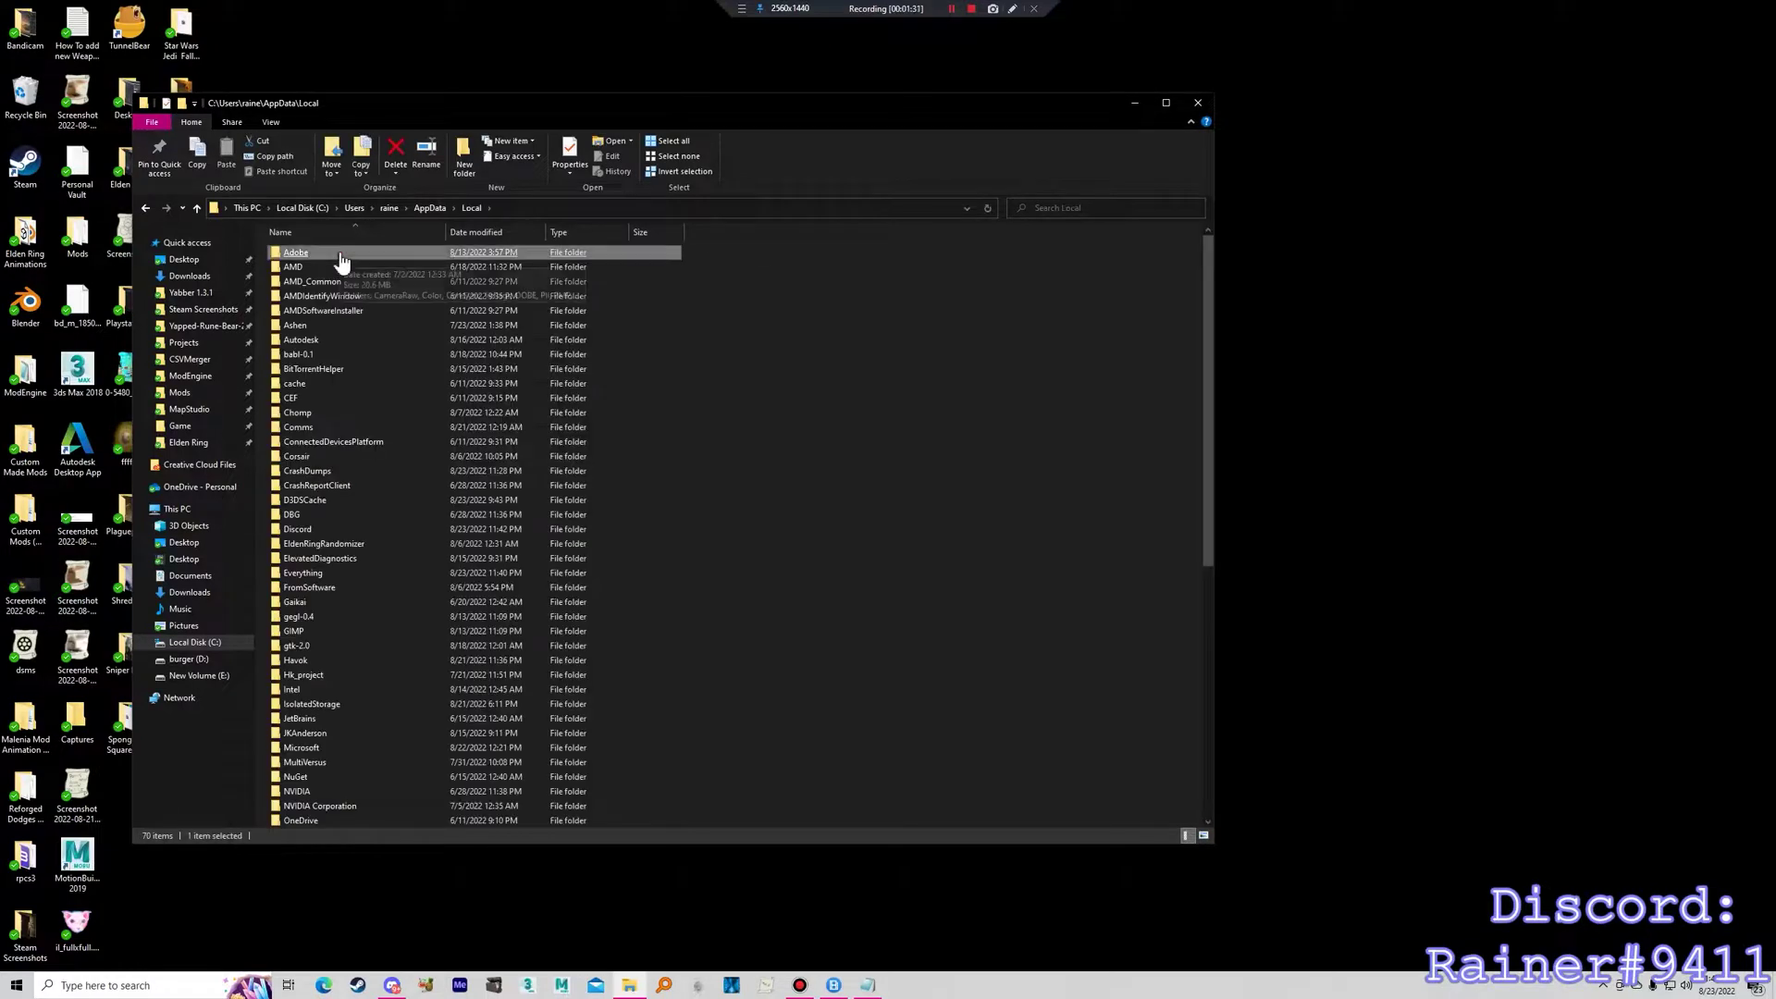
click(339, 545)
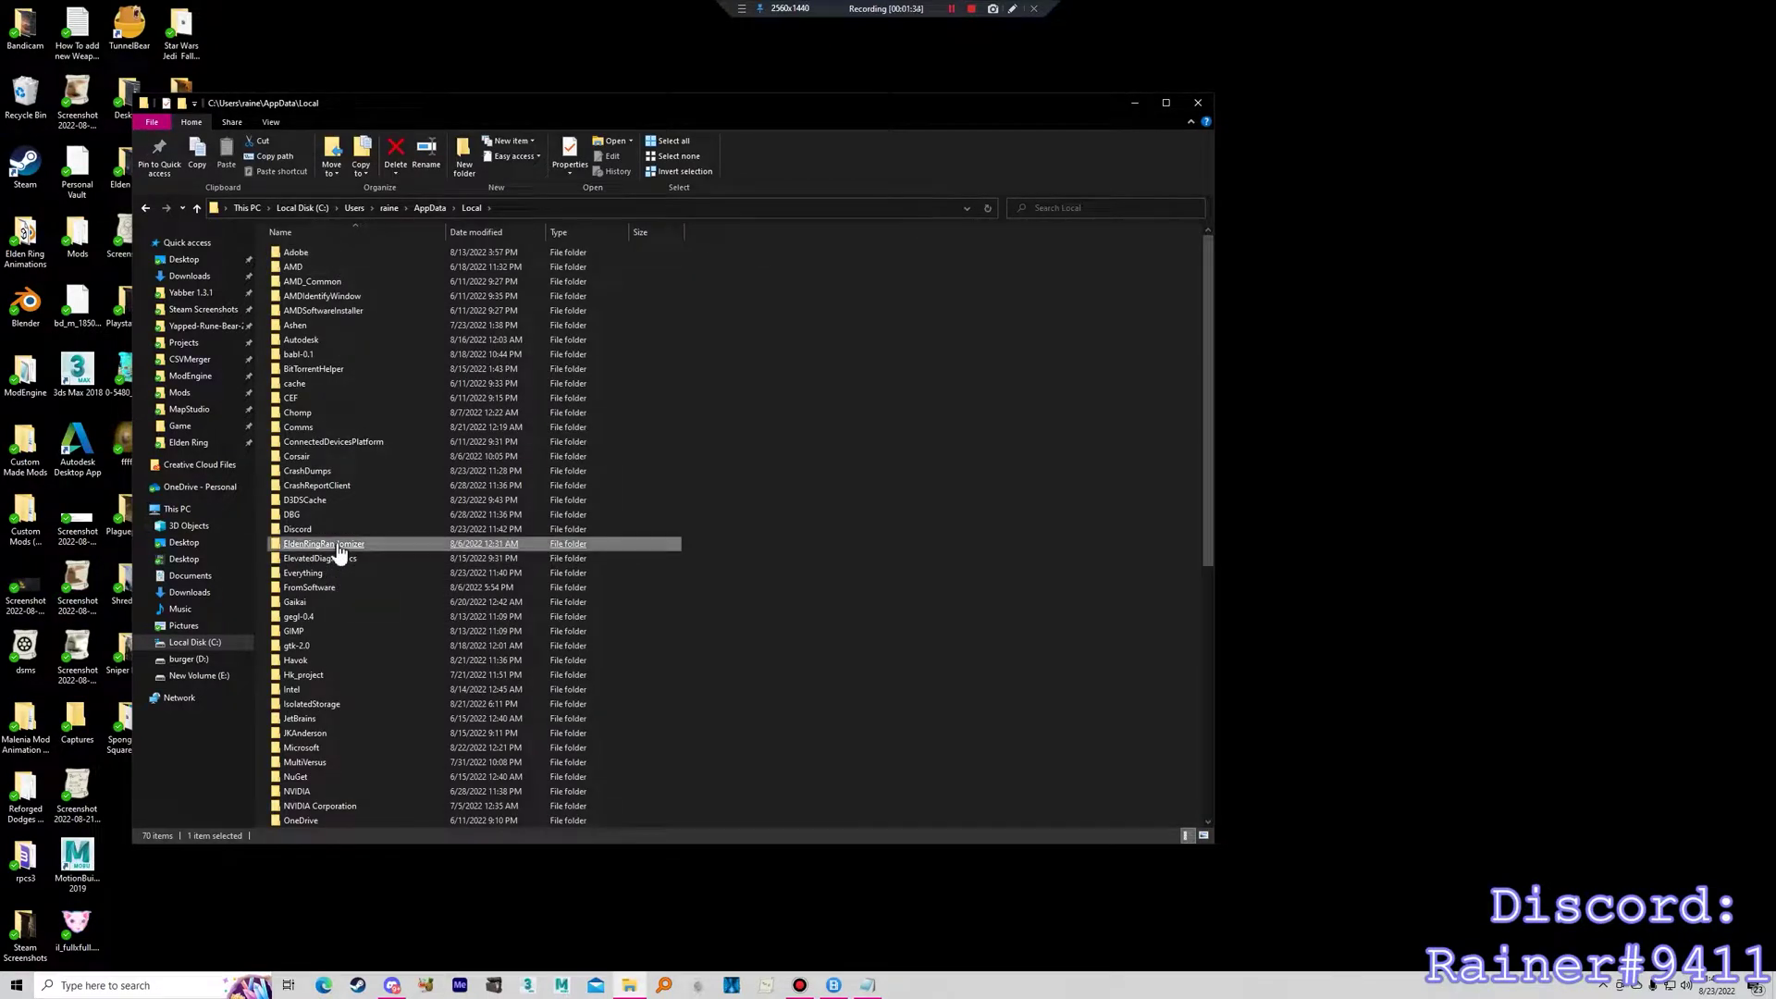
click(433, 209)
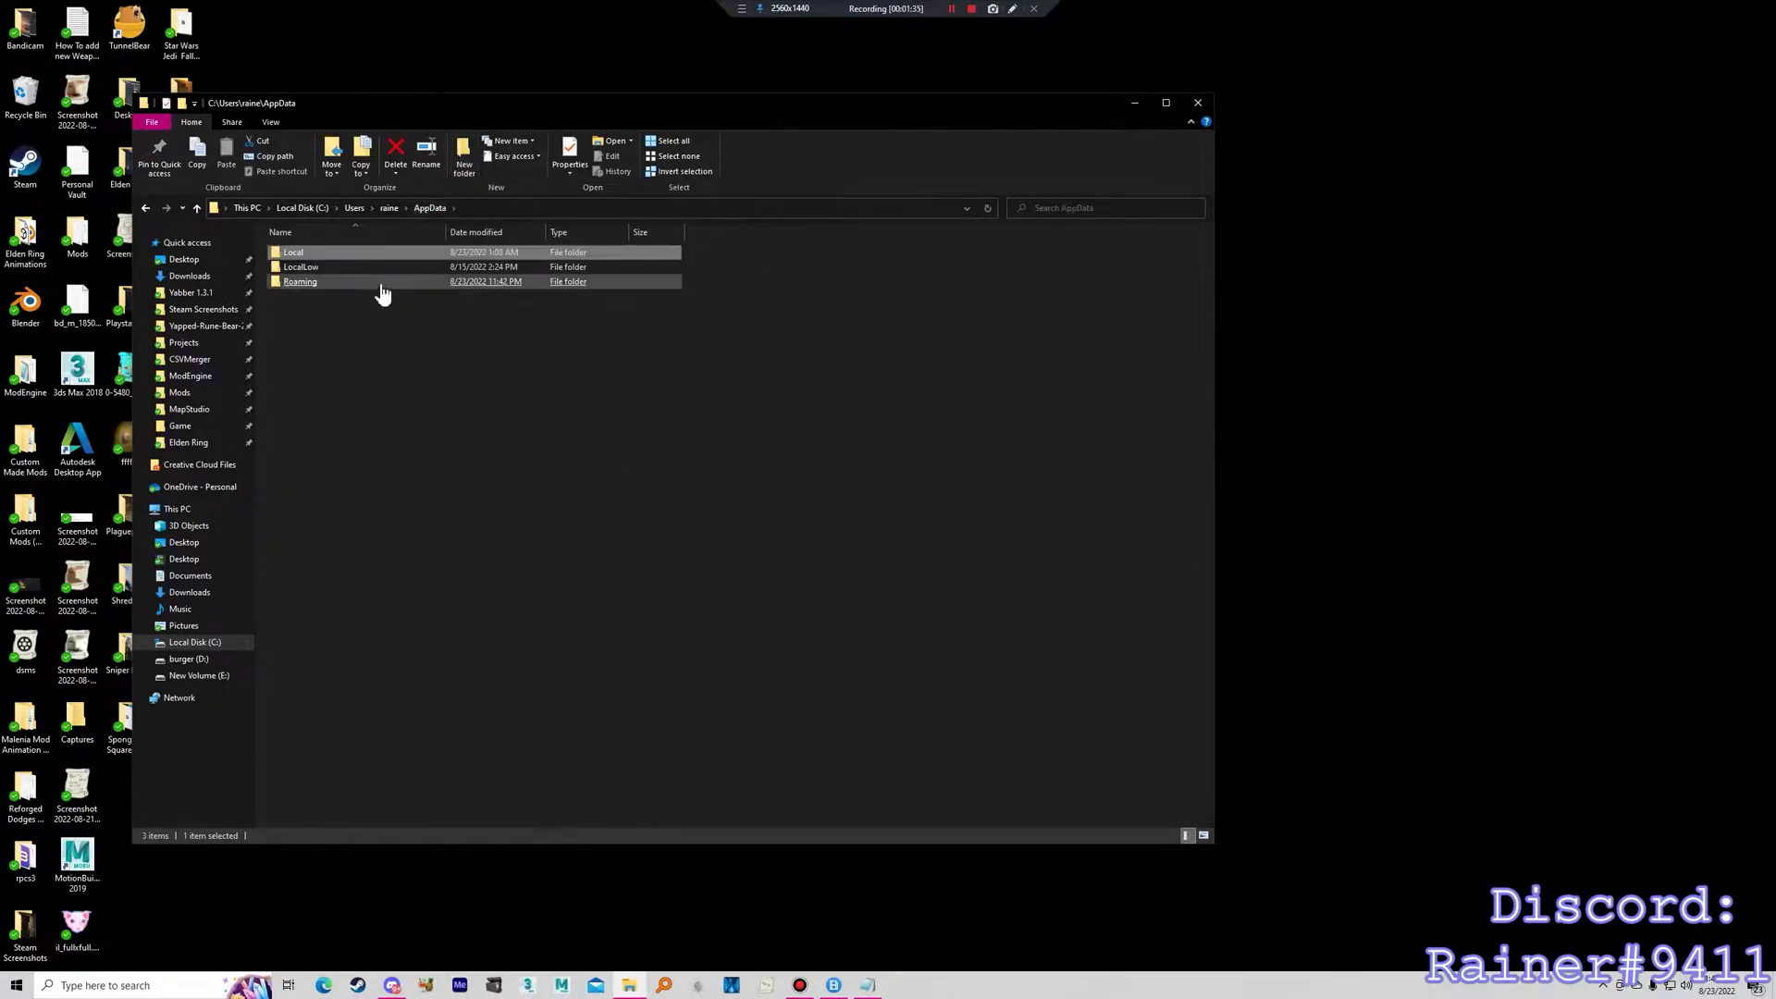
Reopen Roaming\EldenRing, highlight the save folders and GraphicsConfig file, and close the File Explorer window.
double_click(315, 283)
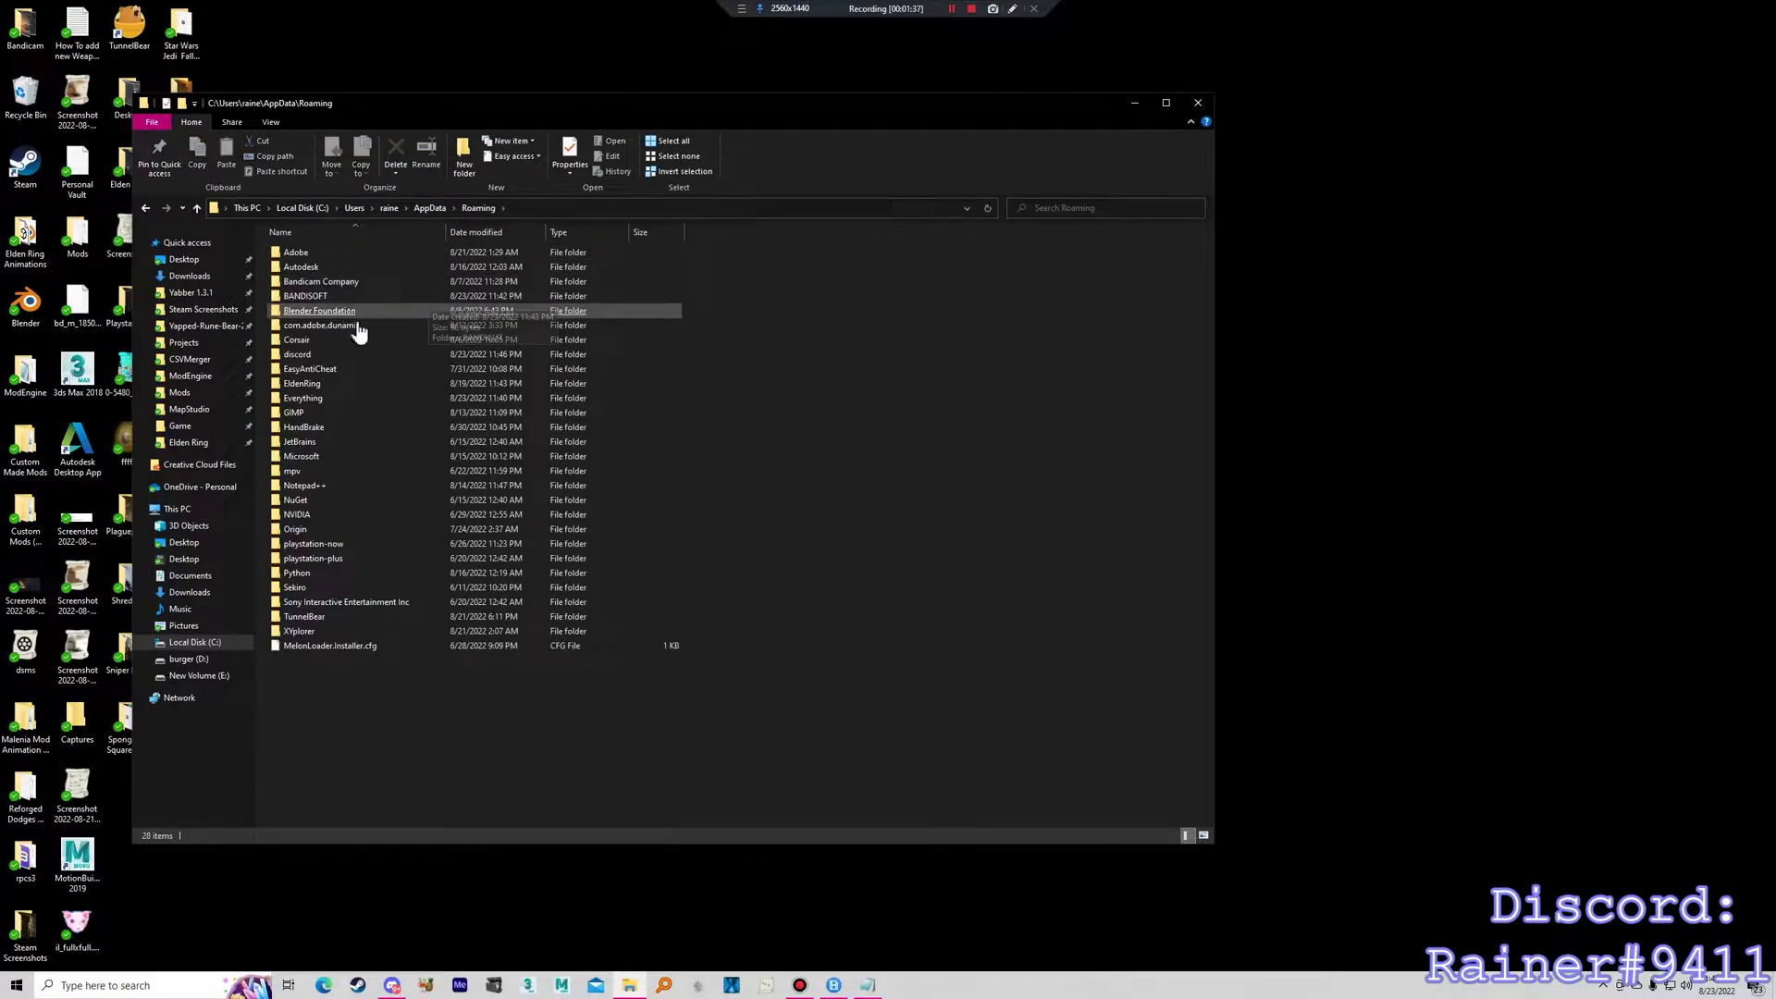
click(329, 387)
drag(633, 398, 310, 246)
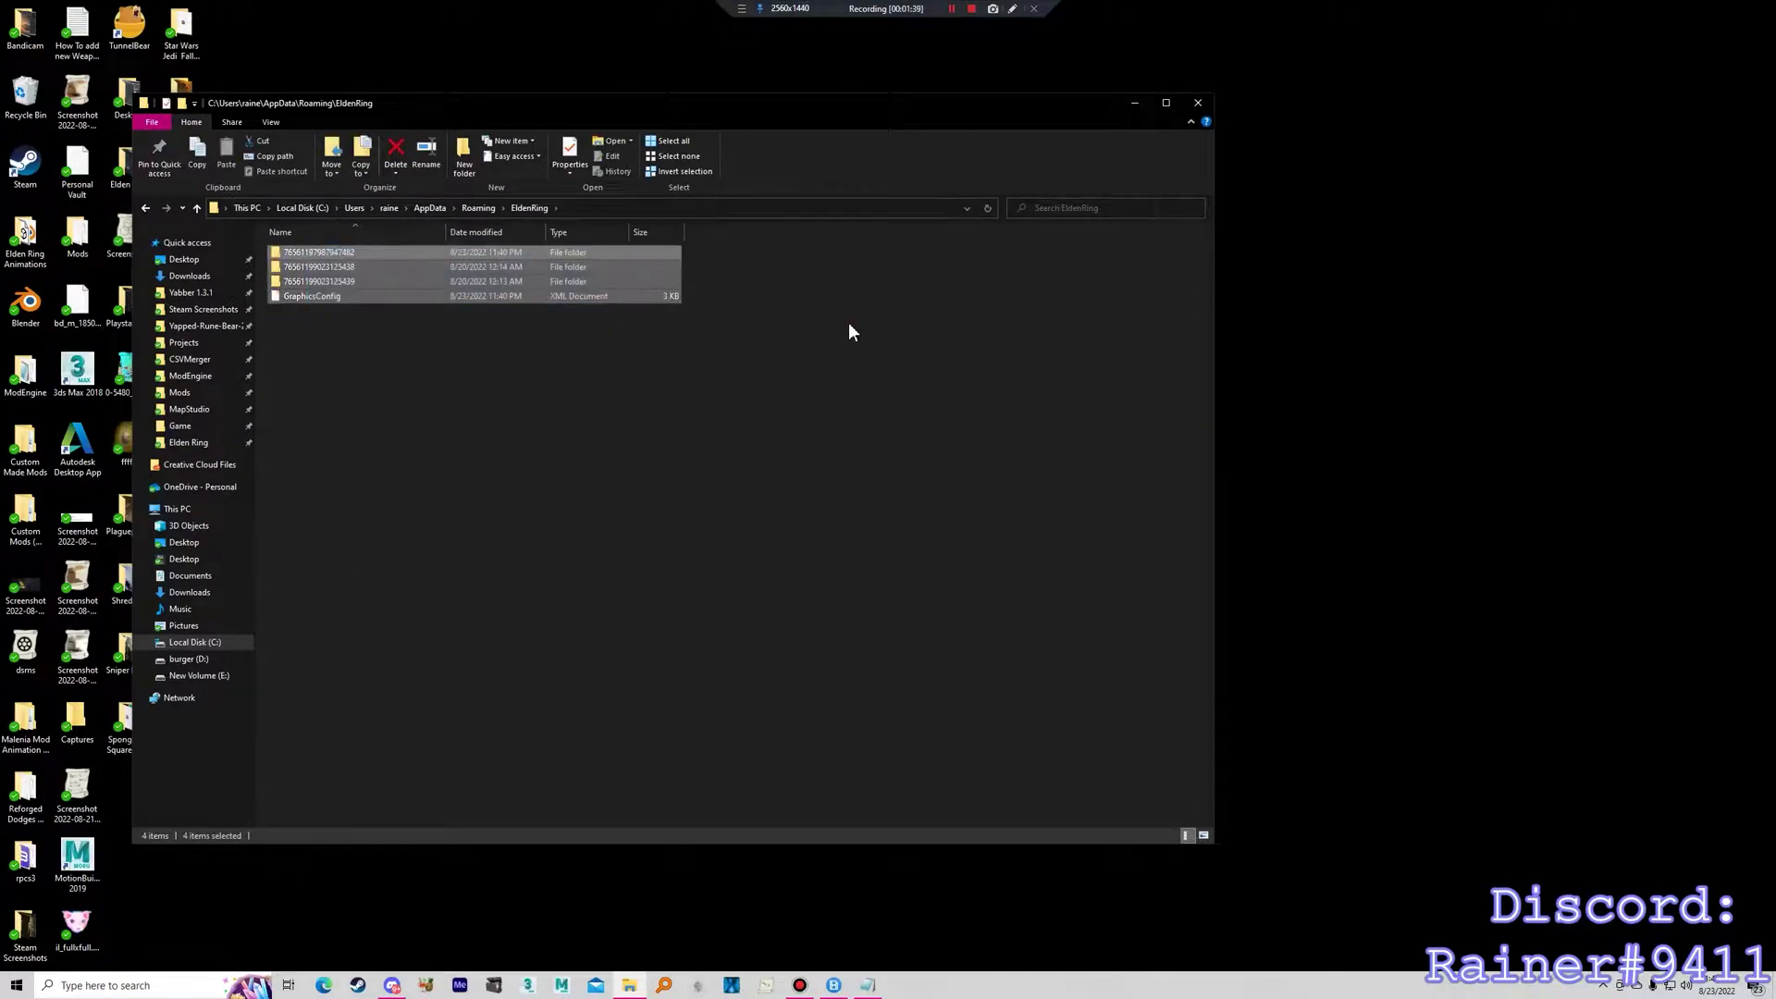
click(843, 327)
drag(504, 333, 251, 250)
drag(856, 97, 656, 196)
click(998, 198)
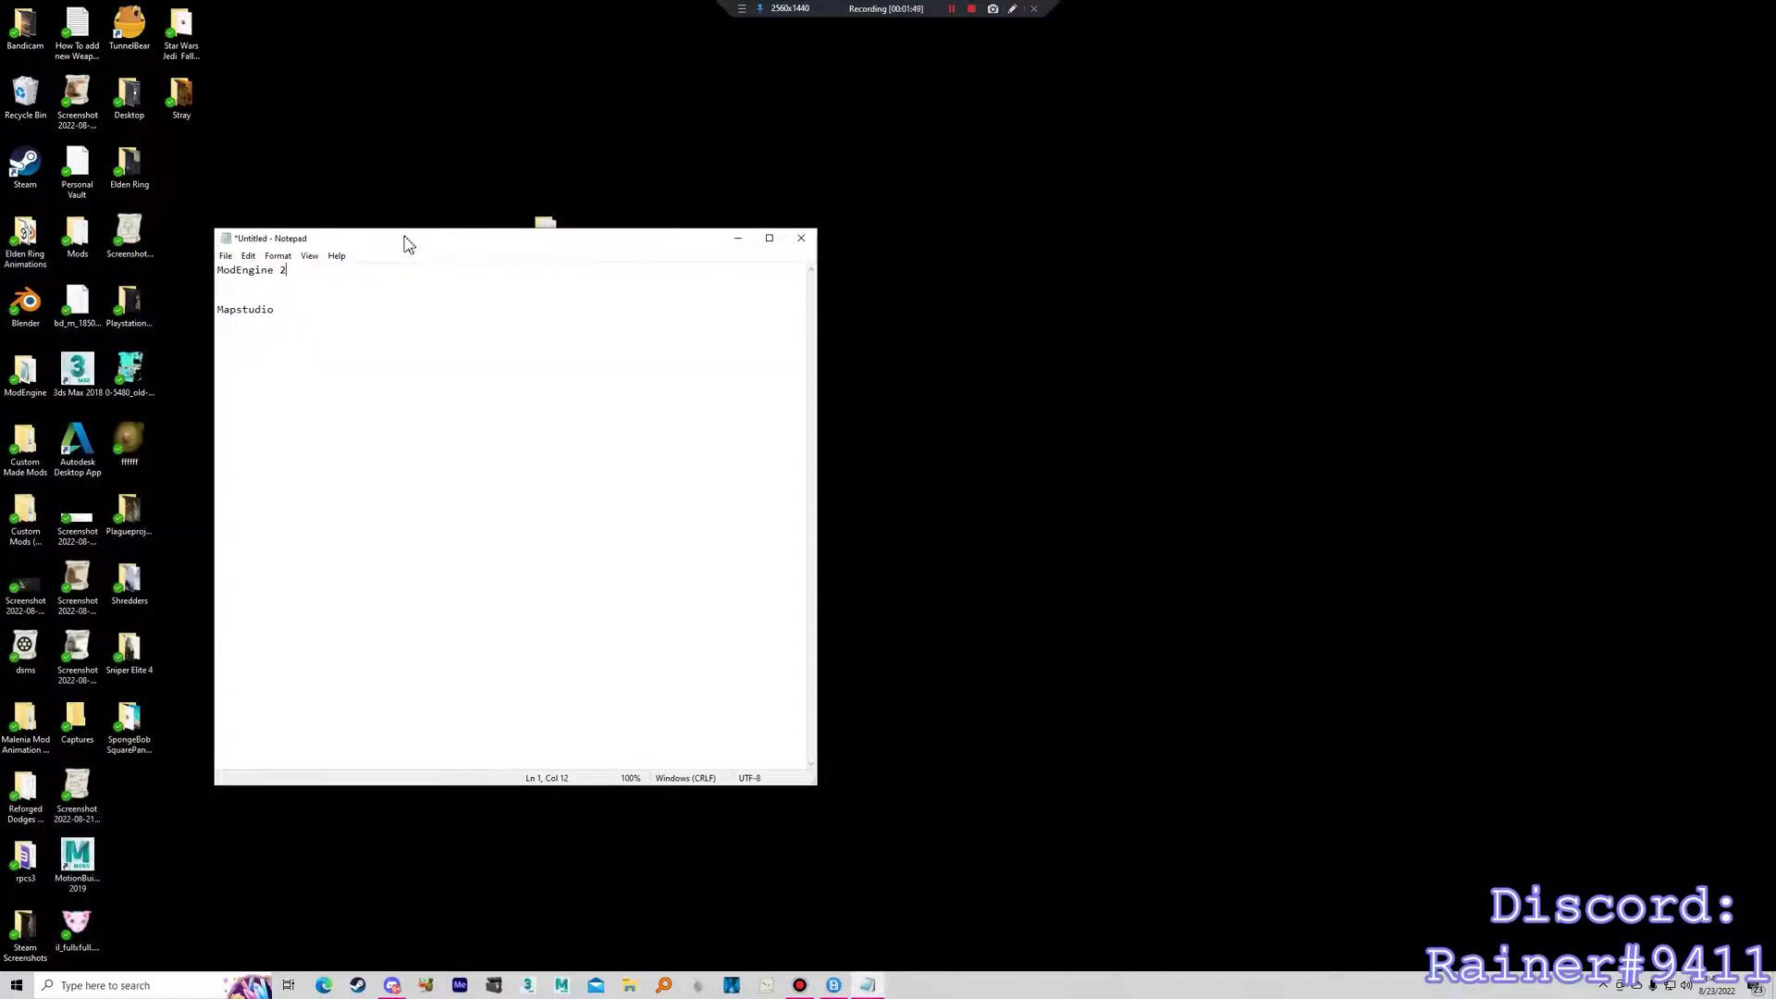
Open the ModEngine folder in a new File Explorer window and place the window beside the Notepad notes.
click(629, 985)
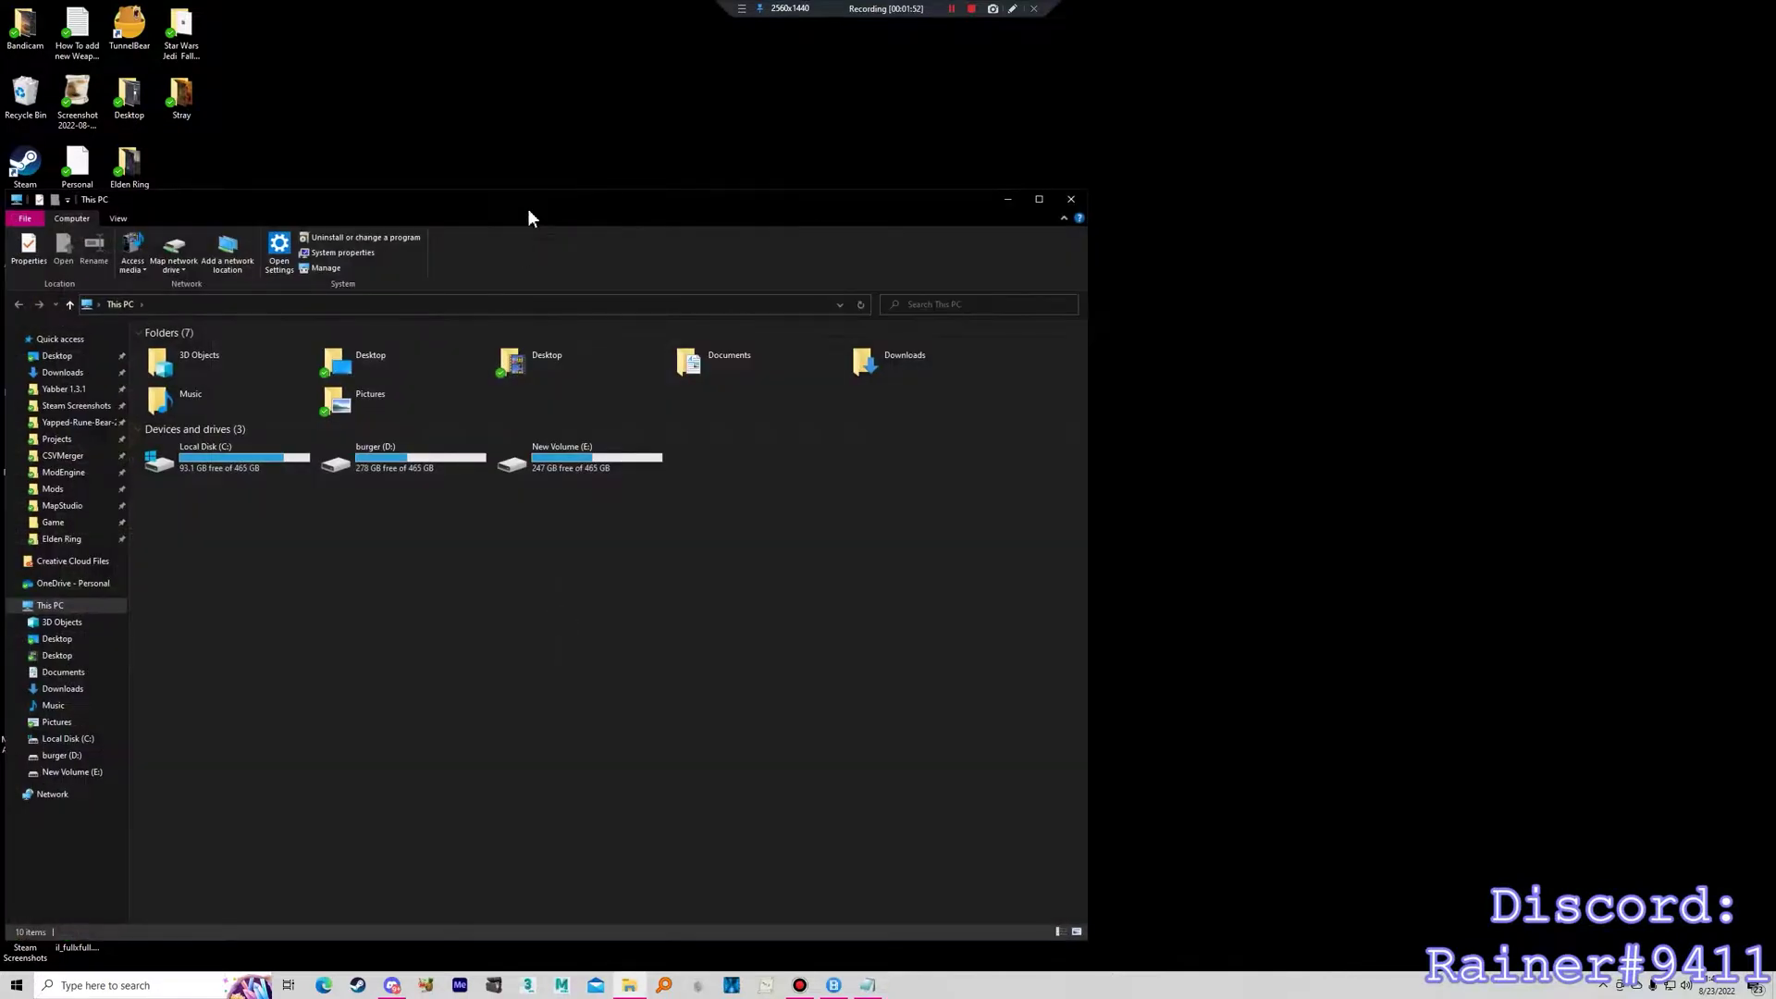
drag(529, 218, 1230, 122)
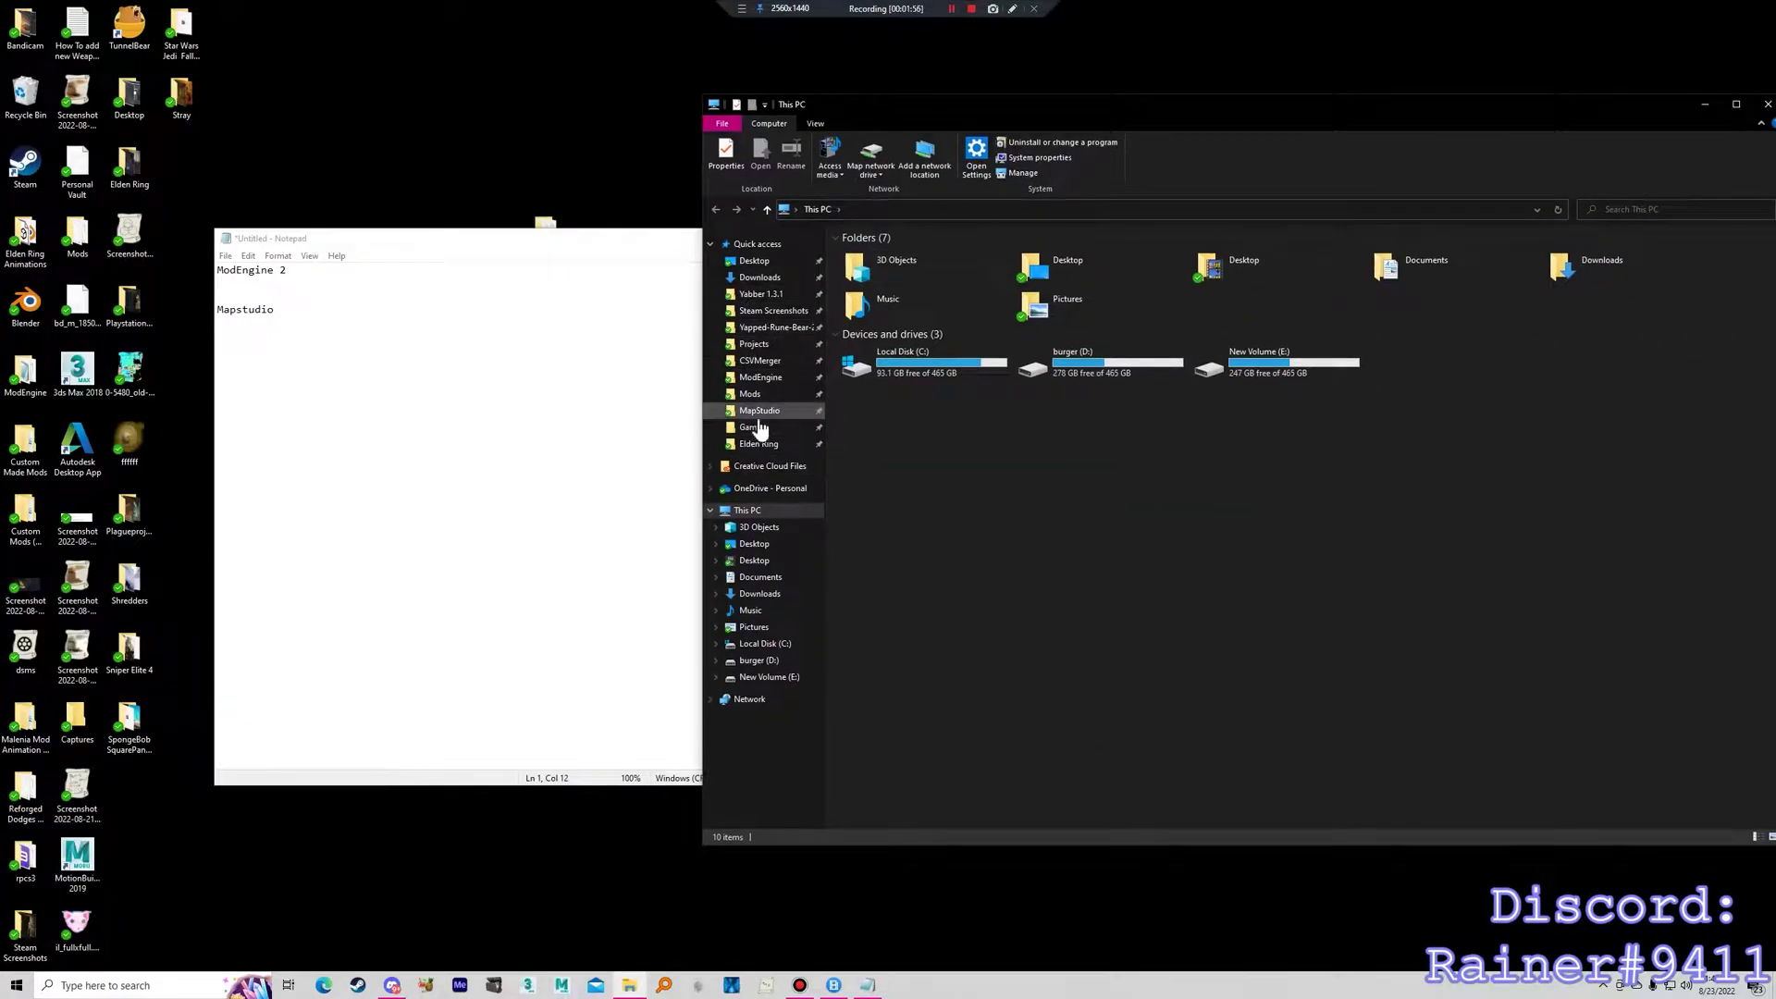
click(769, 377)
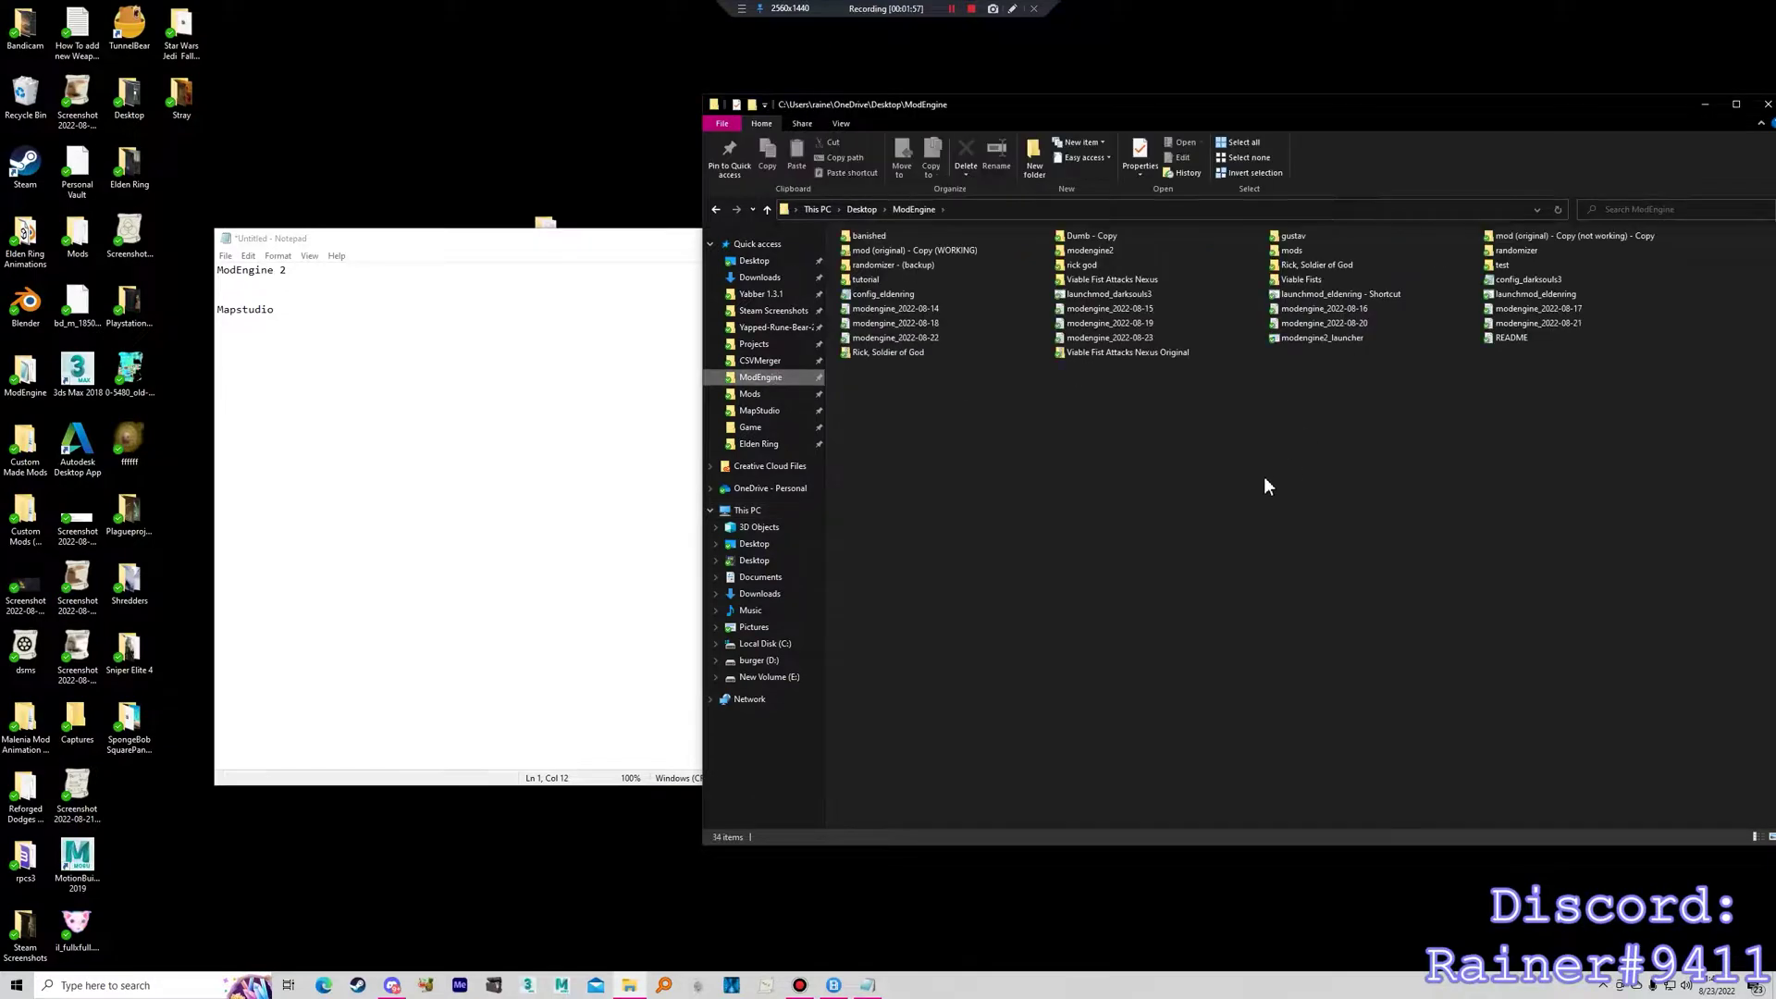
drag(1024, 103, 768, 148)
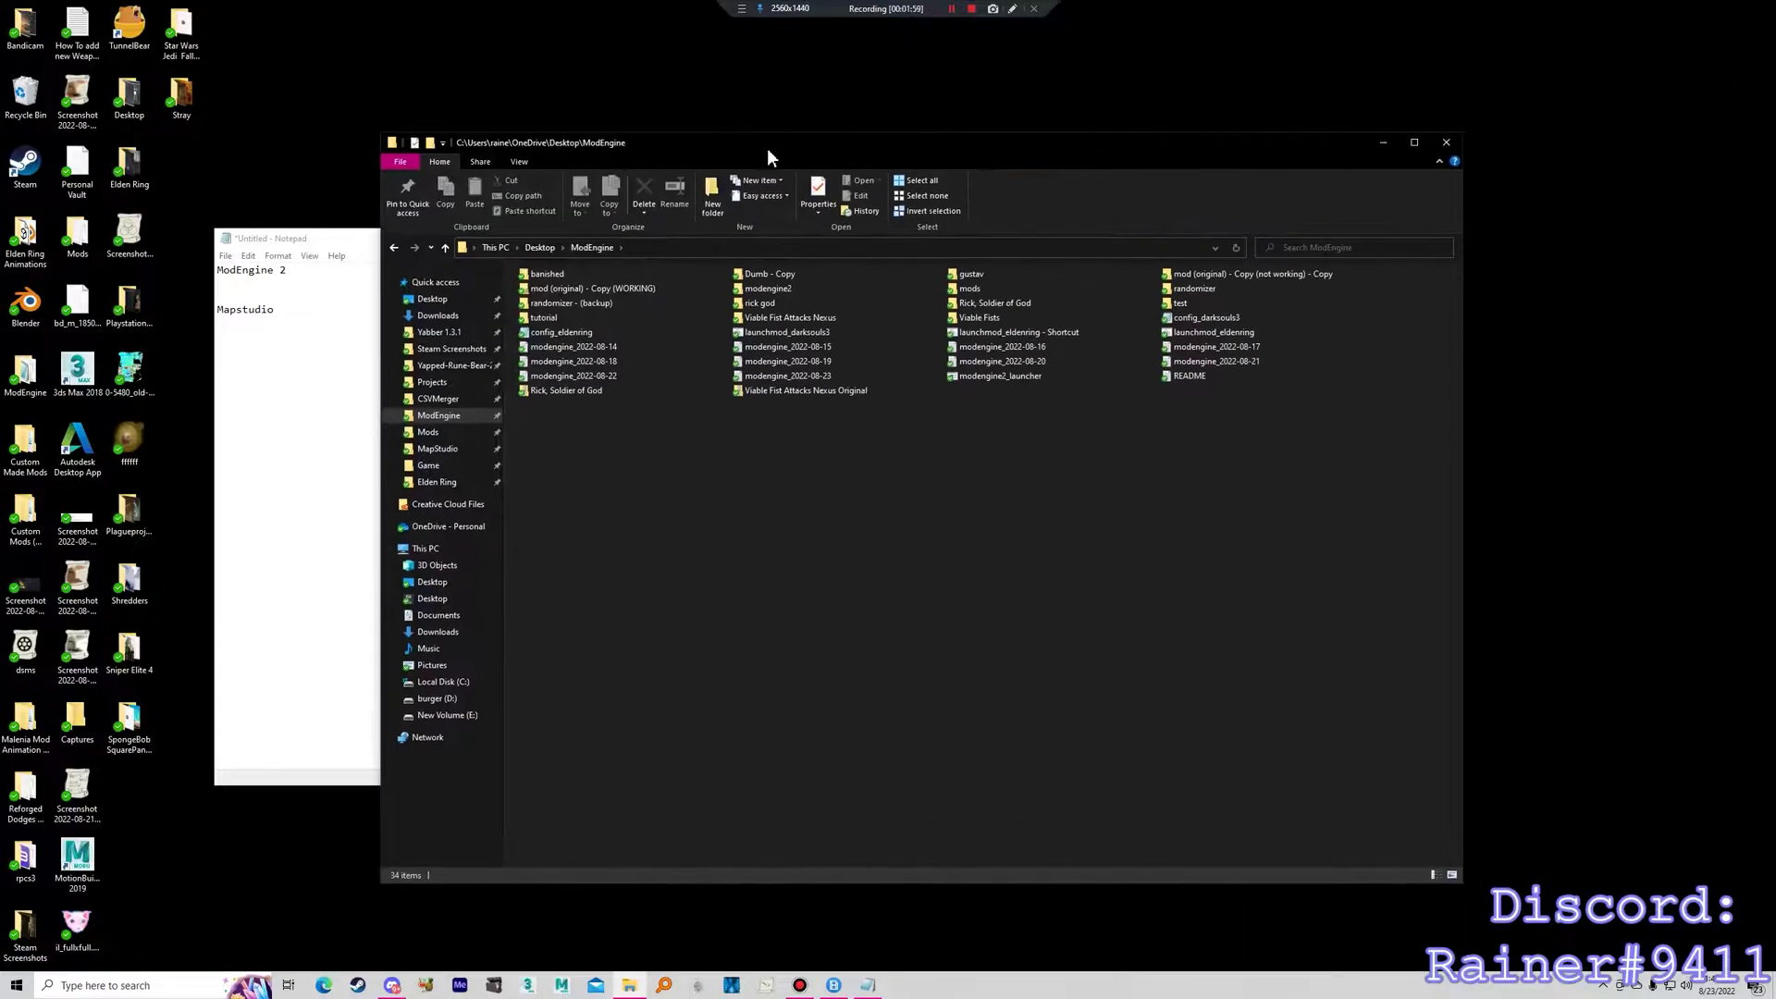
click(437, 414)
Switch to the web browser, search for "modengine 2", and highlight the Preview 3 release notes on the soulsmods/ModEngine2 GitHub releases page.
click(323, 985)
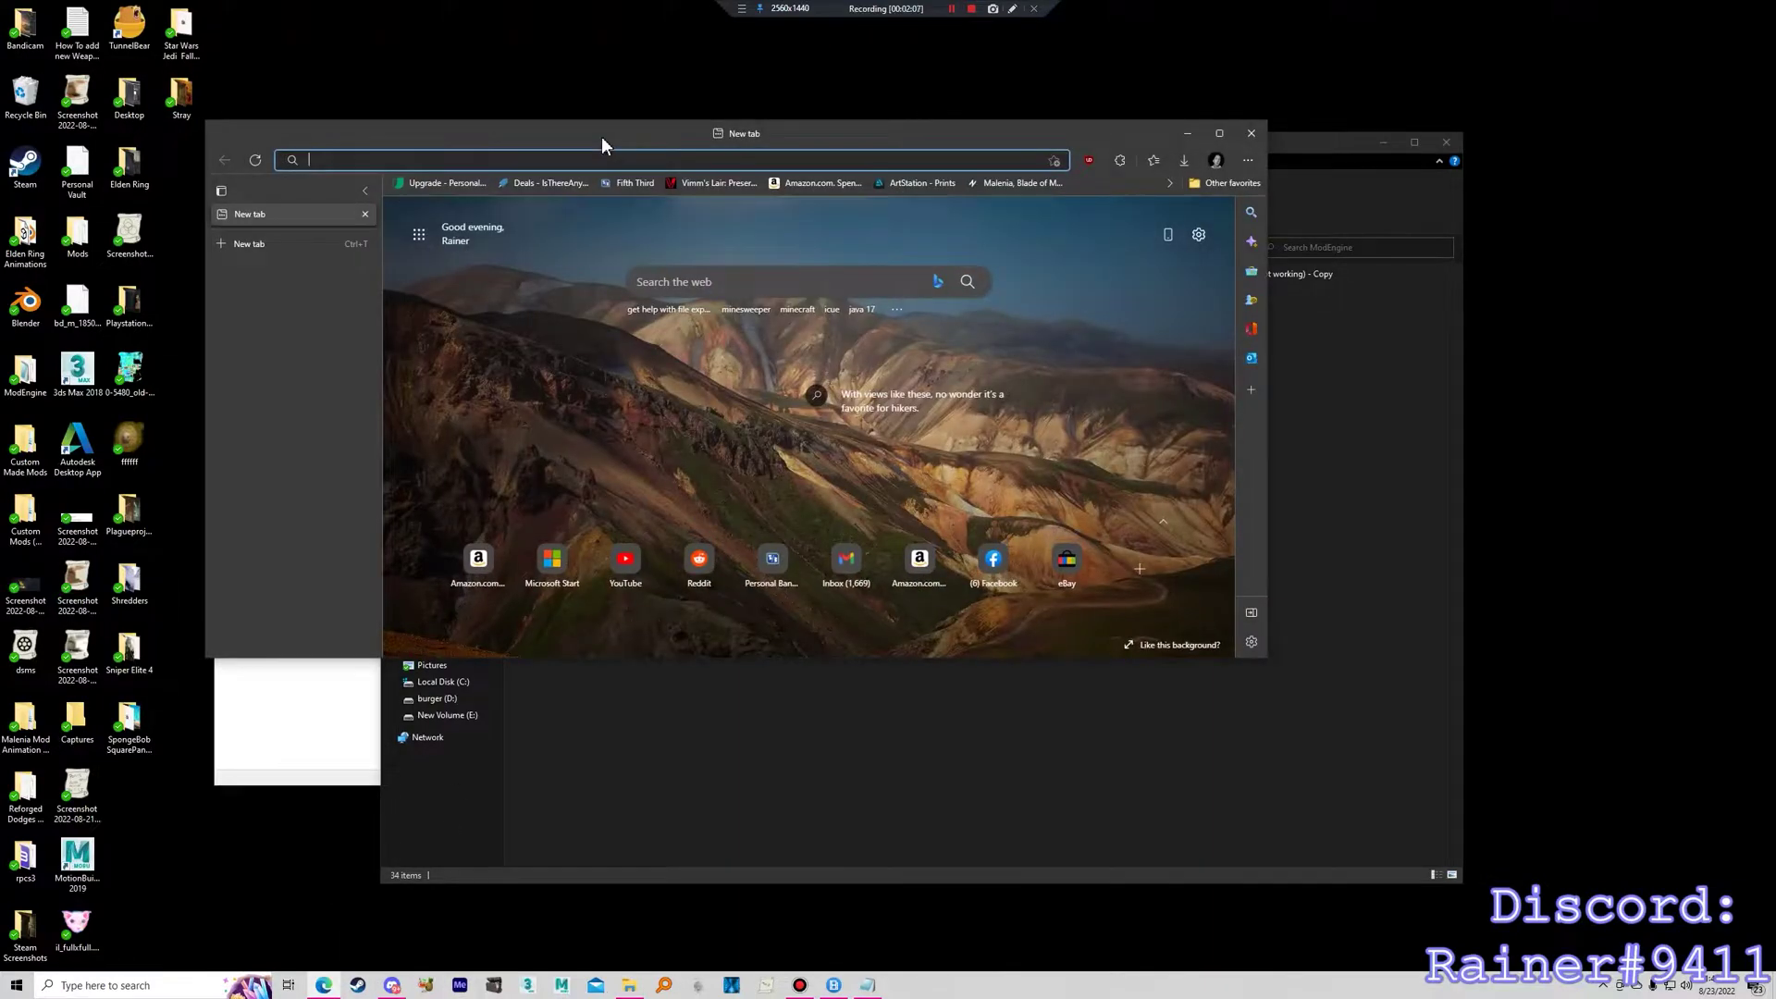
text(modengine 2)
key(Return)
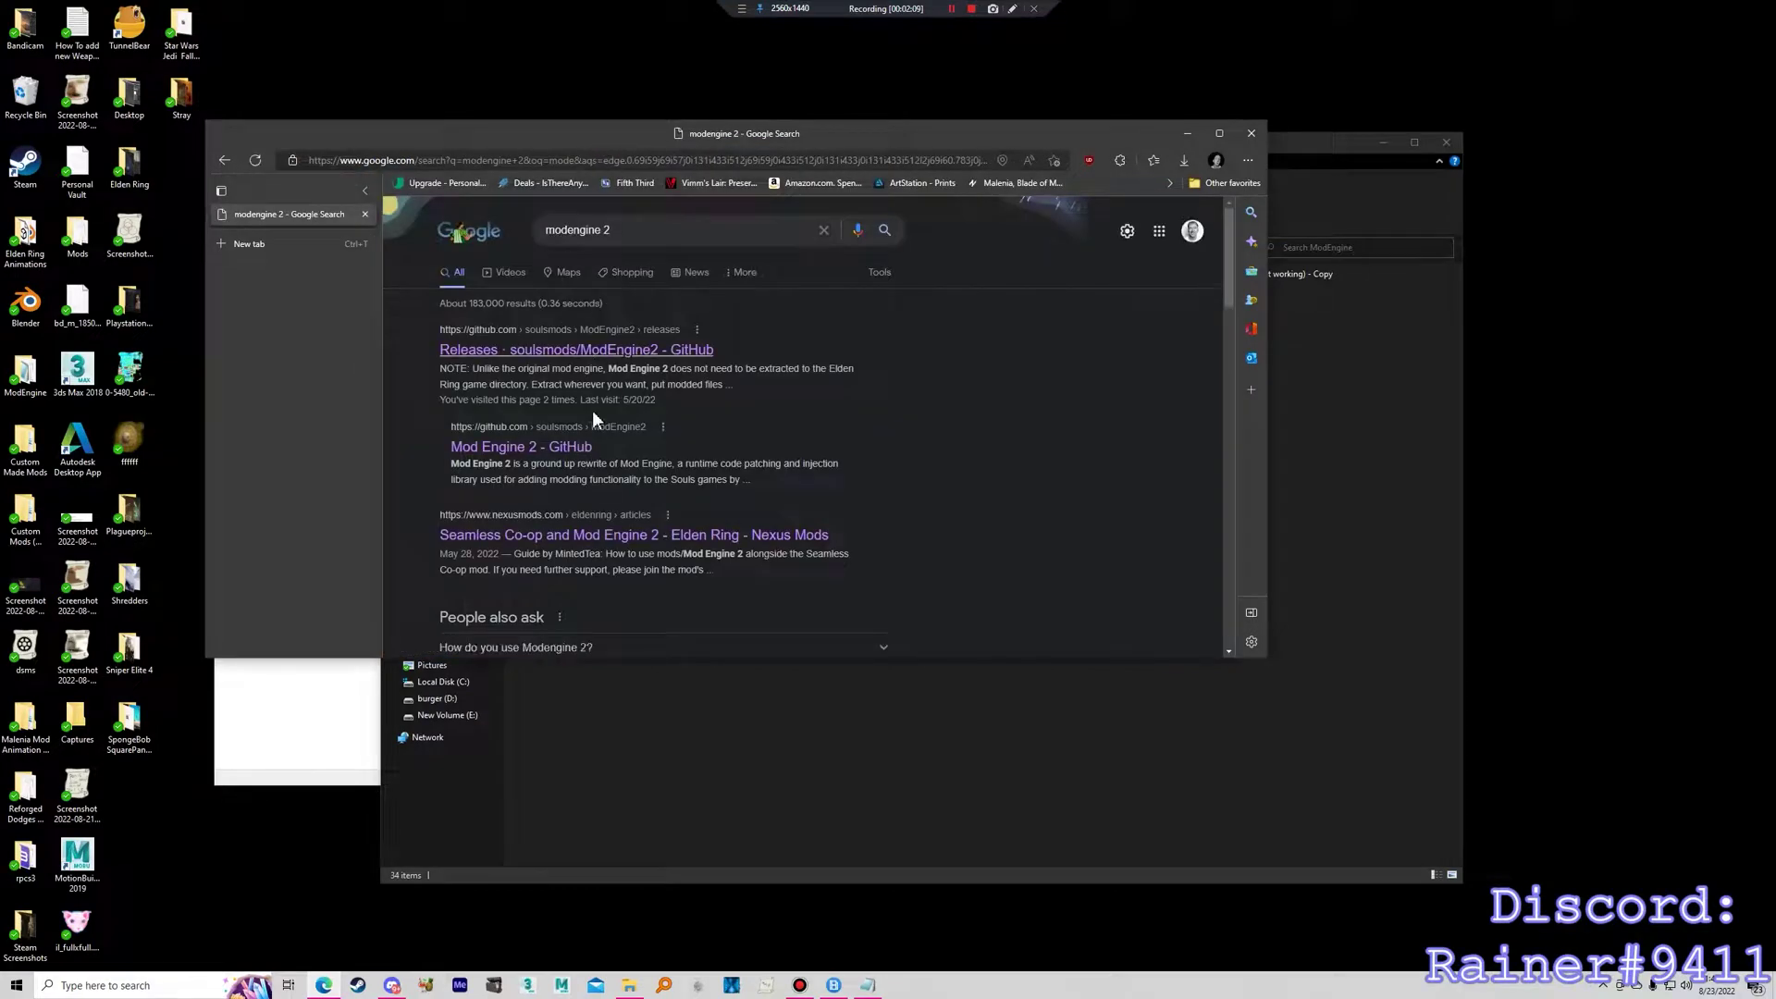
click(592, 350)
scroll(740, 367, down, 4)
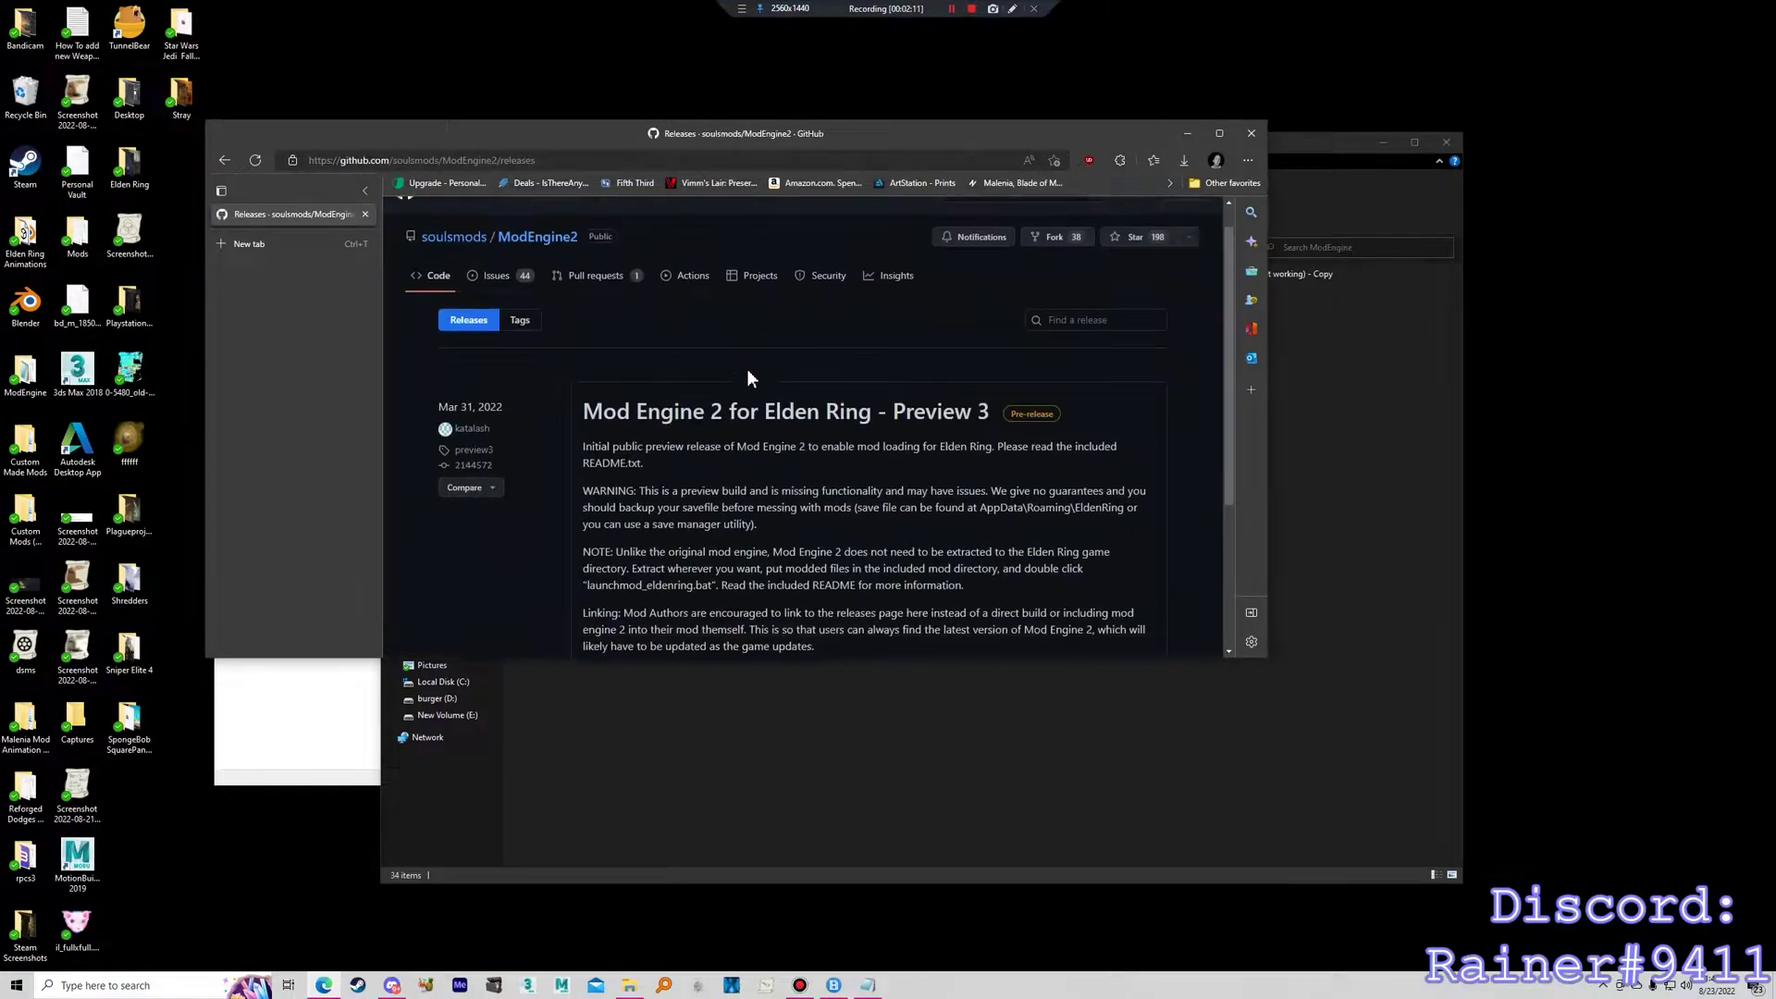
scroll(584, 314, up, 3)
drag(564, 372, 1140, 499)
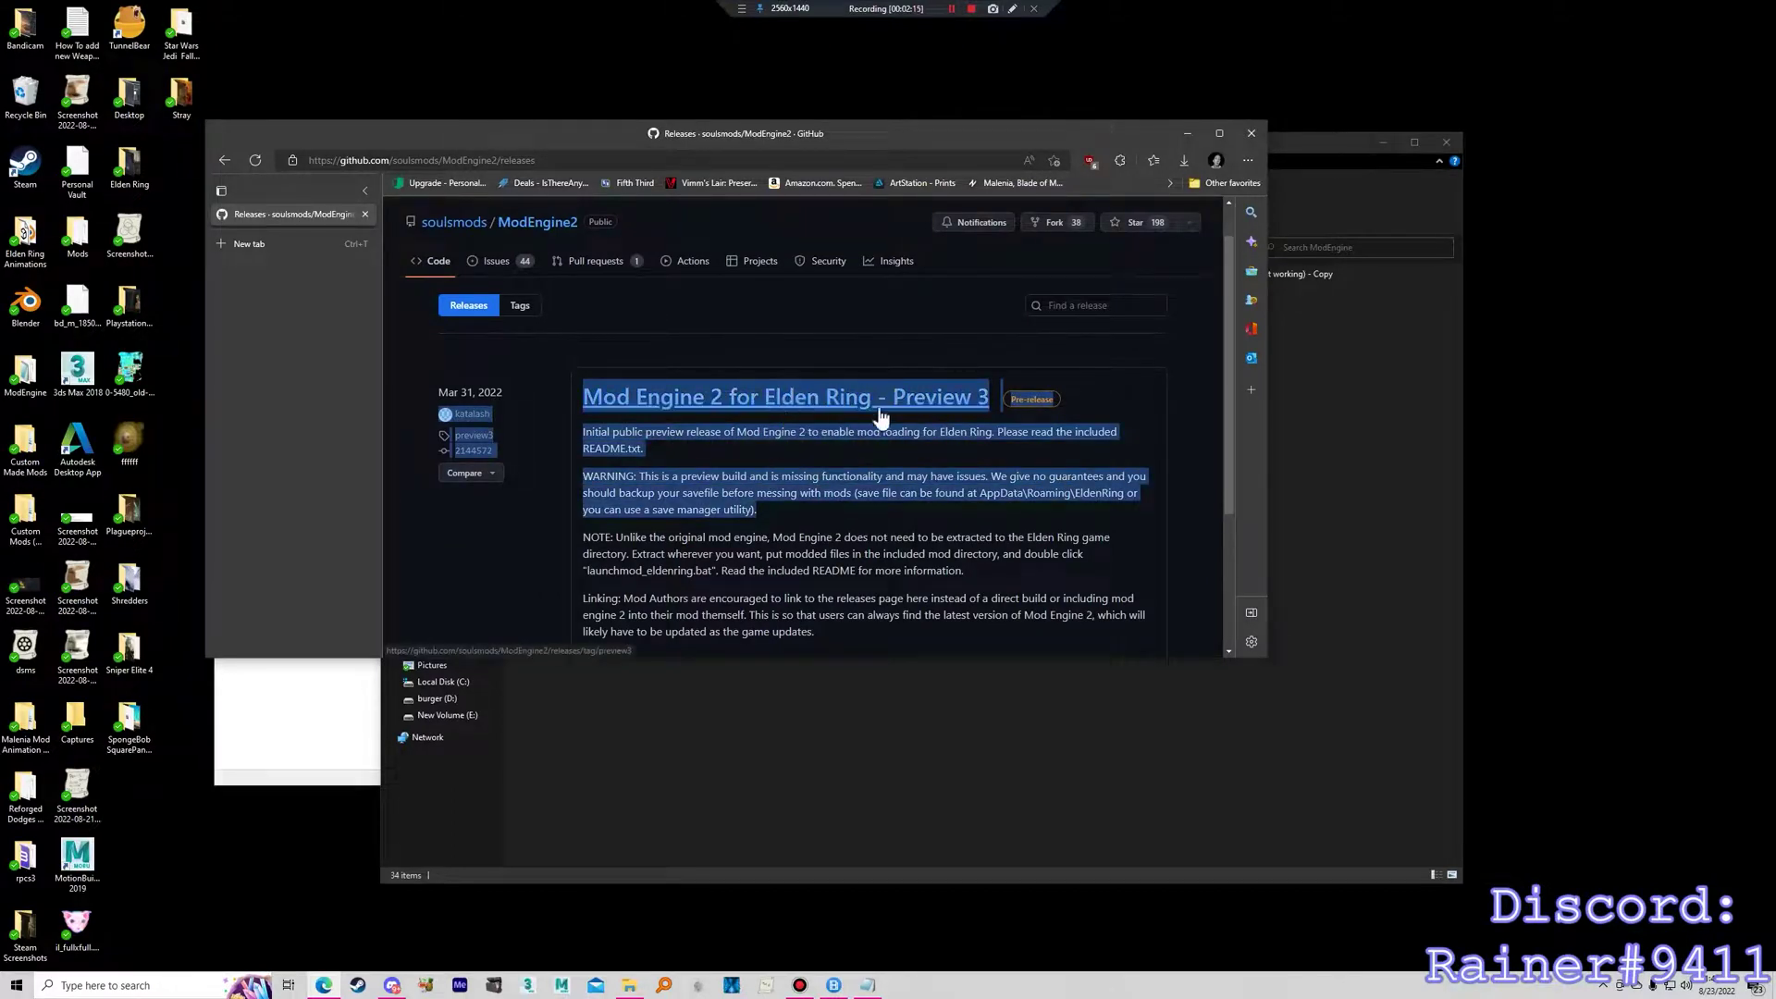
Clear the text highlight, expand the Preview 3 release's Assets list, and enlarge the browser window.
click(856, 466)
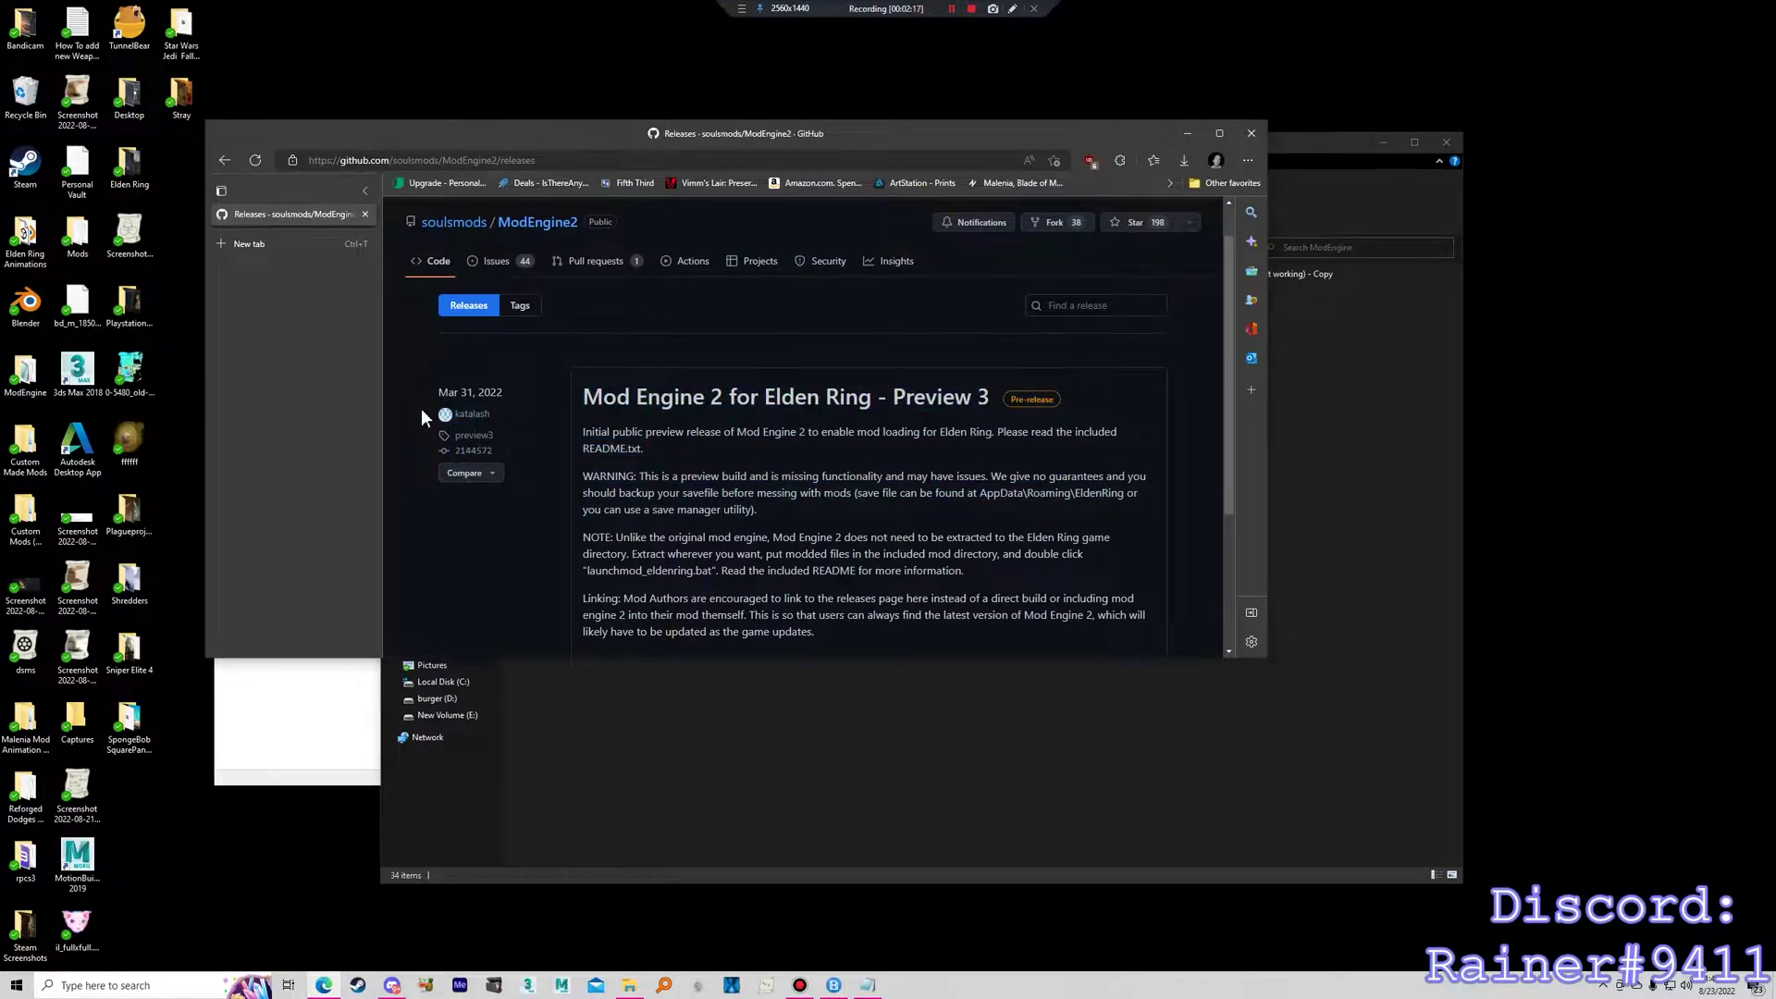
scroll(677, 372, down, 3)
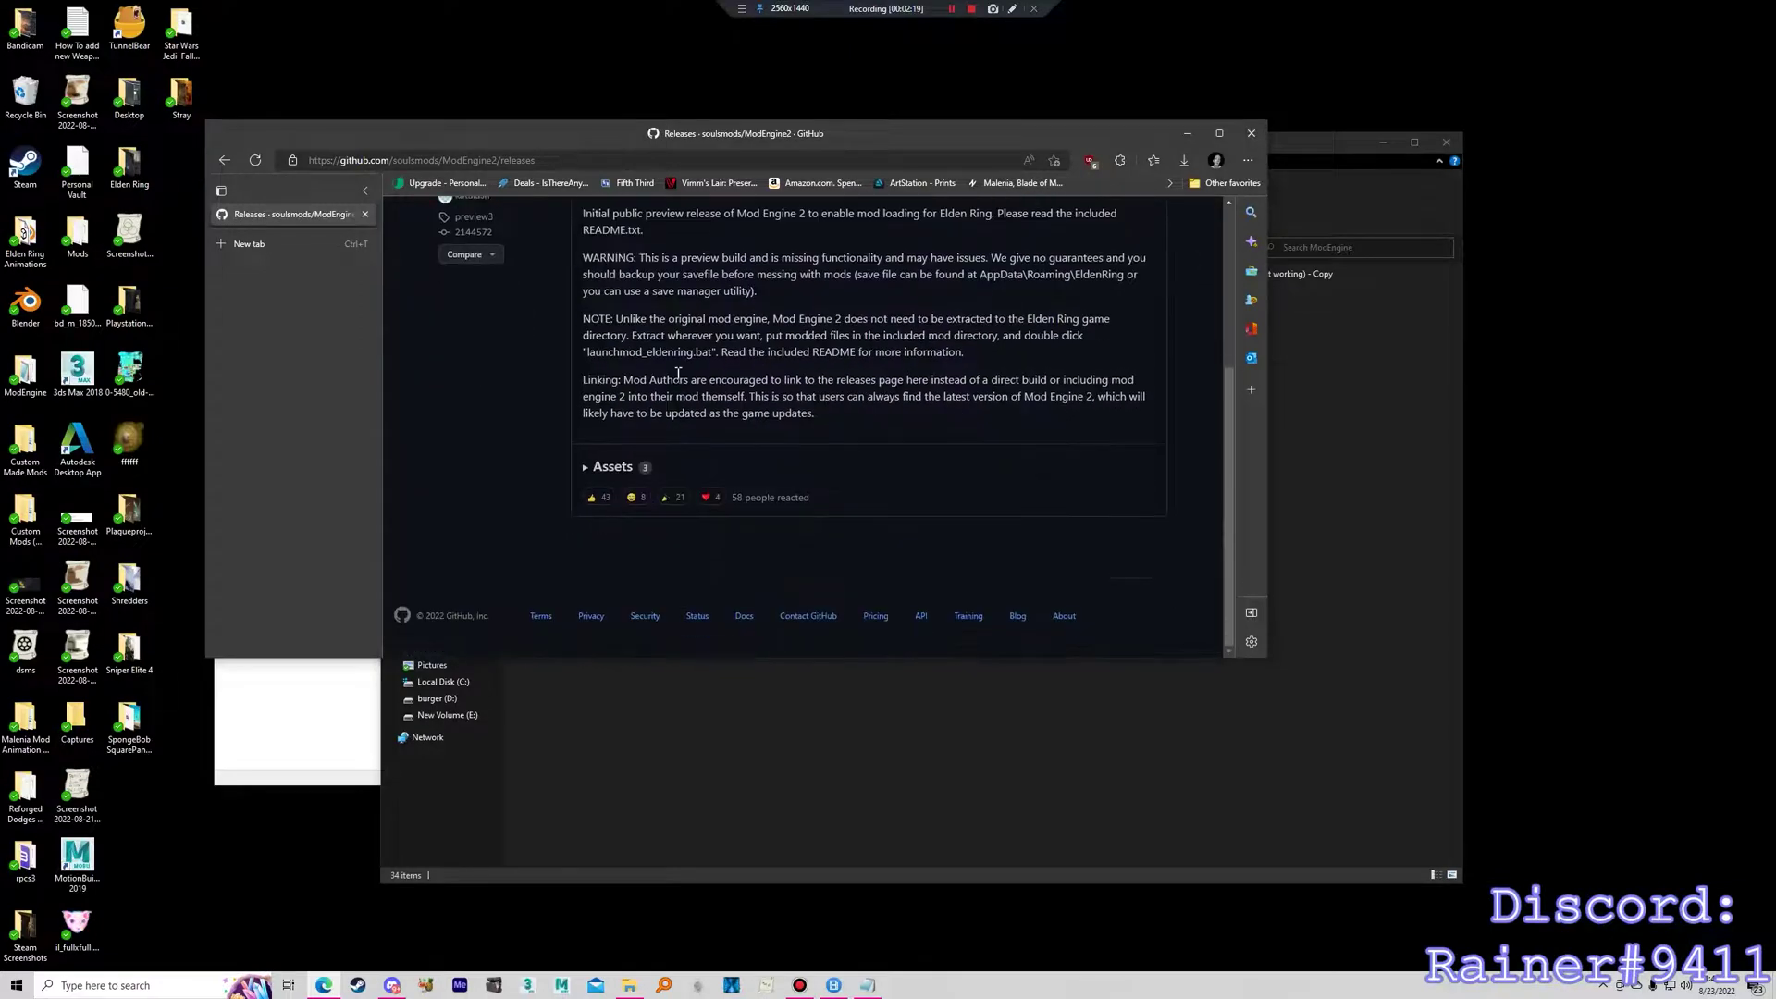
click(613, 473)
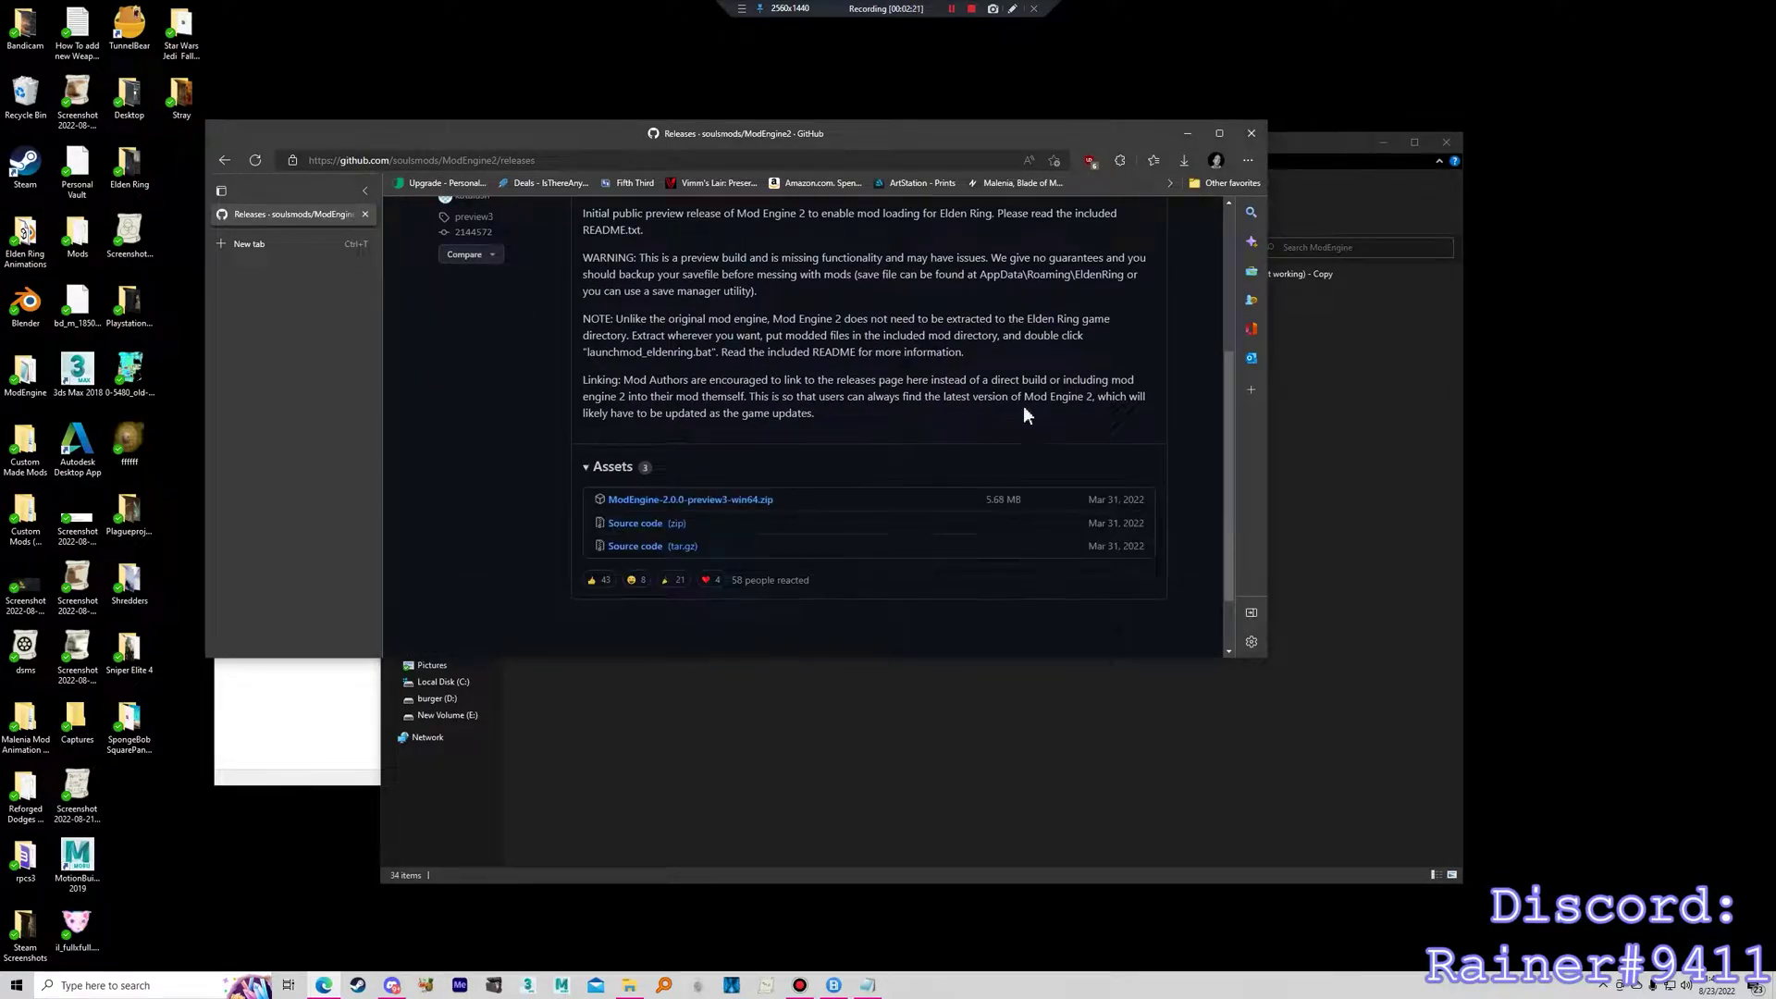
drag(1267, 662, 1570, 869)
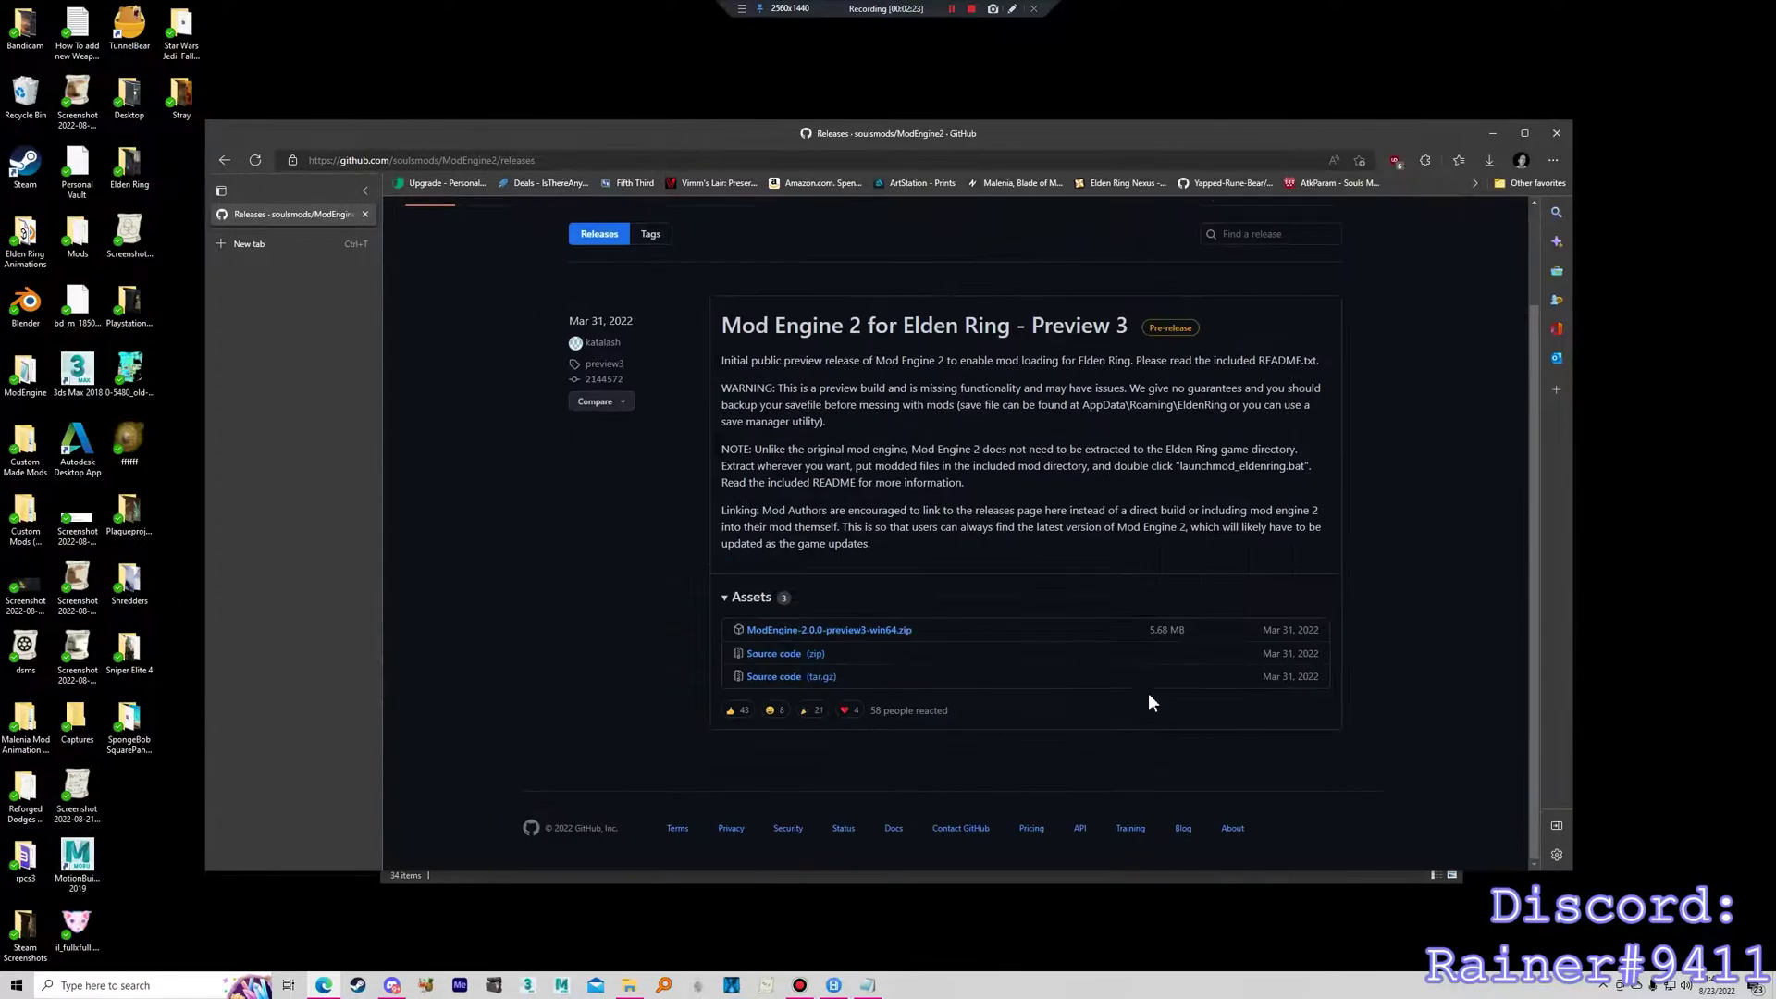
Download ModEngine-2.0.0-preview3-win64.zip from the Preview 3 release's assets.
scroll(990, 520, up, 2)
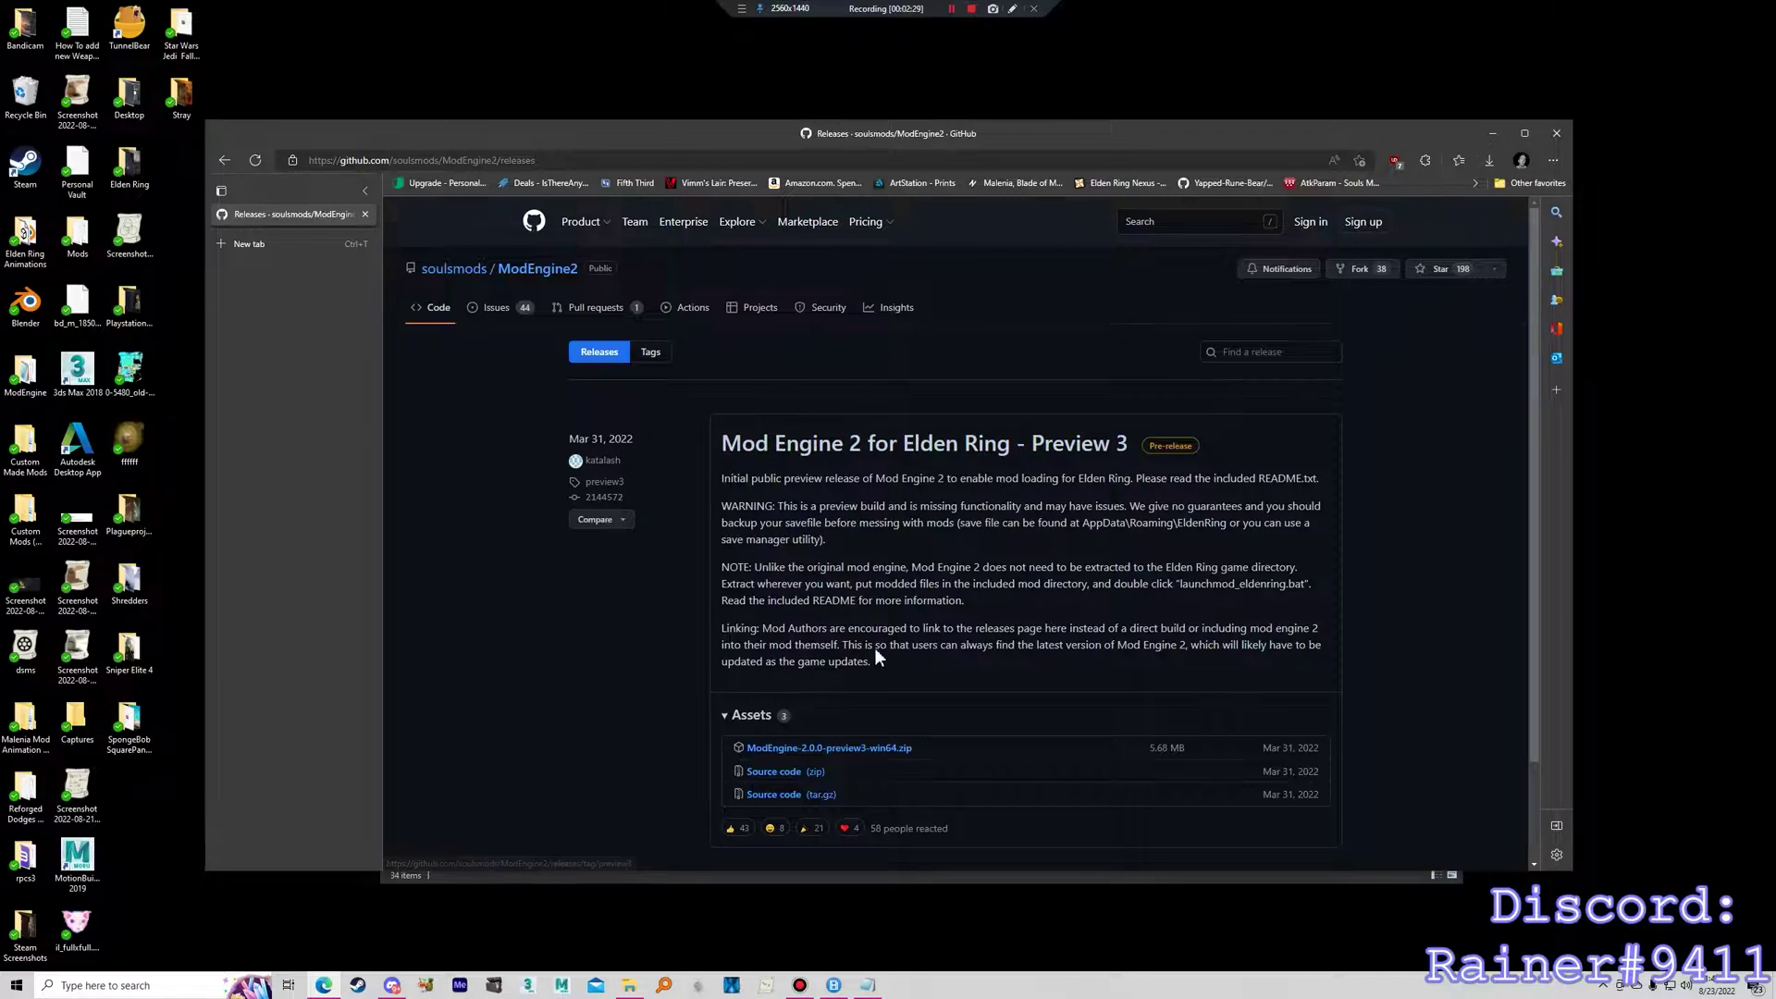
scroll(752, 595, down, 2)
click(756, 601)
triple_click(758, 602)
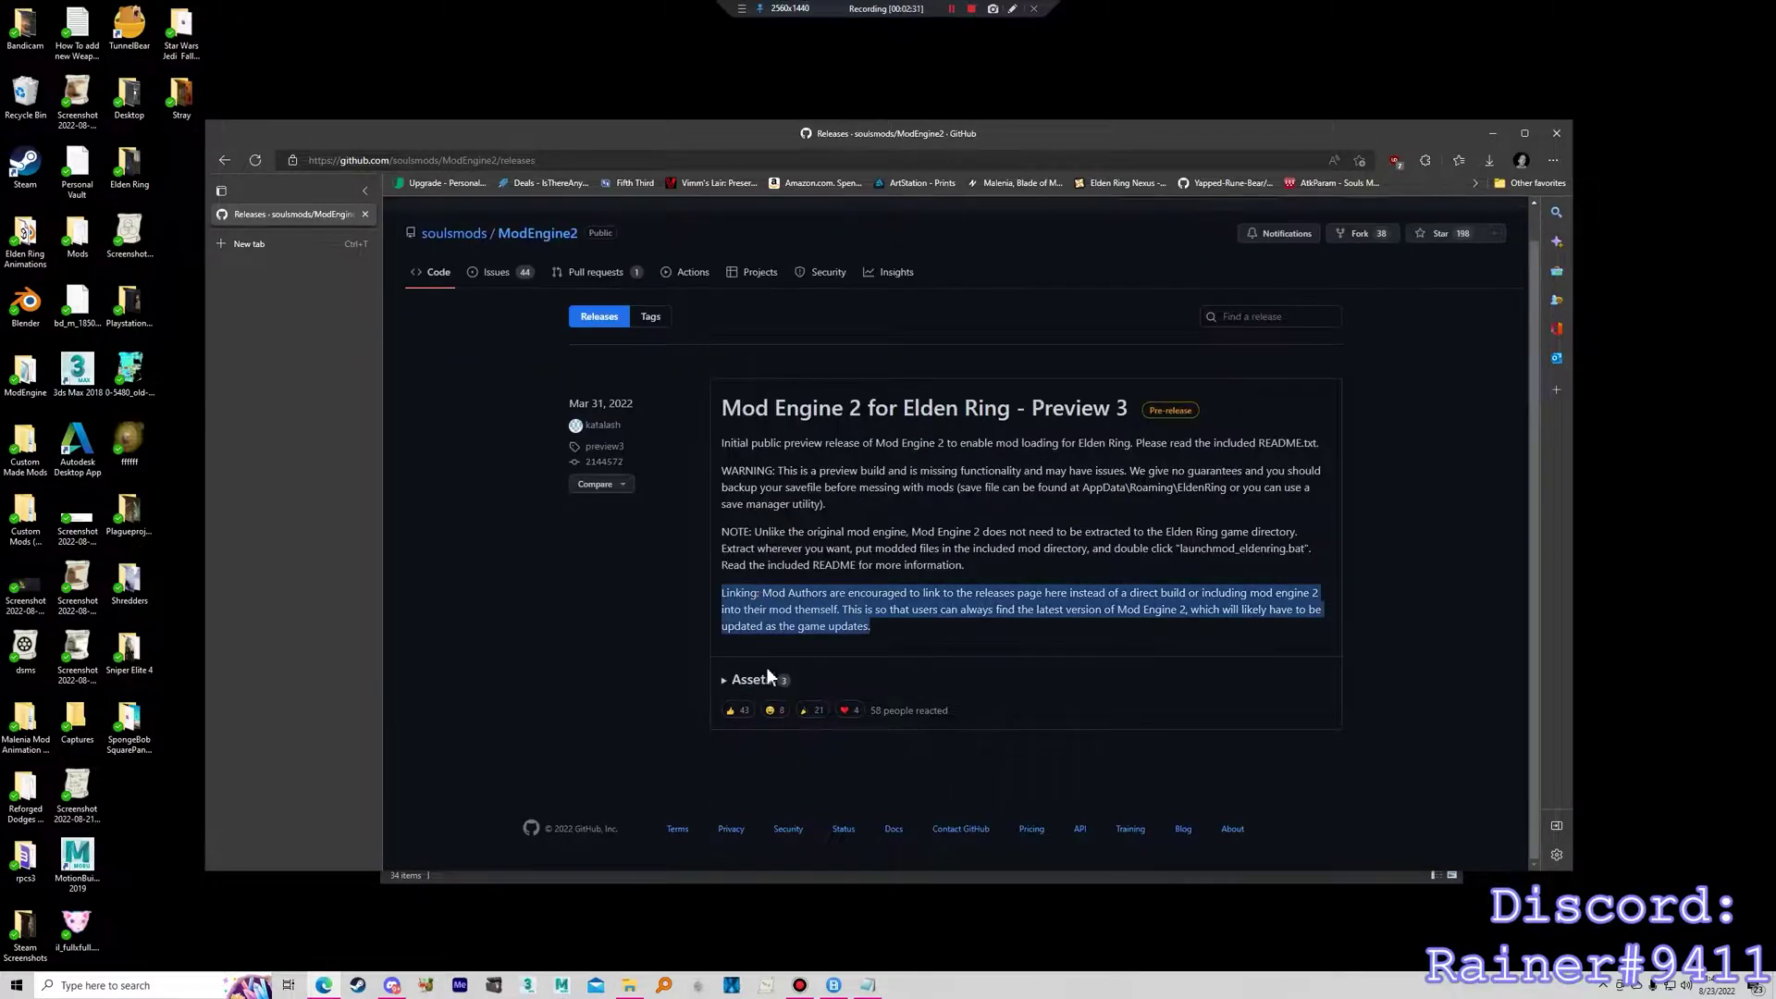
click(765, 676)
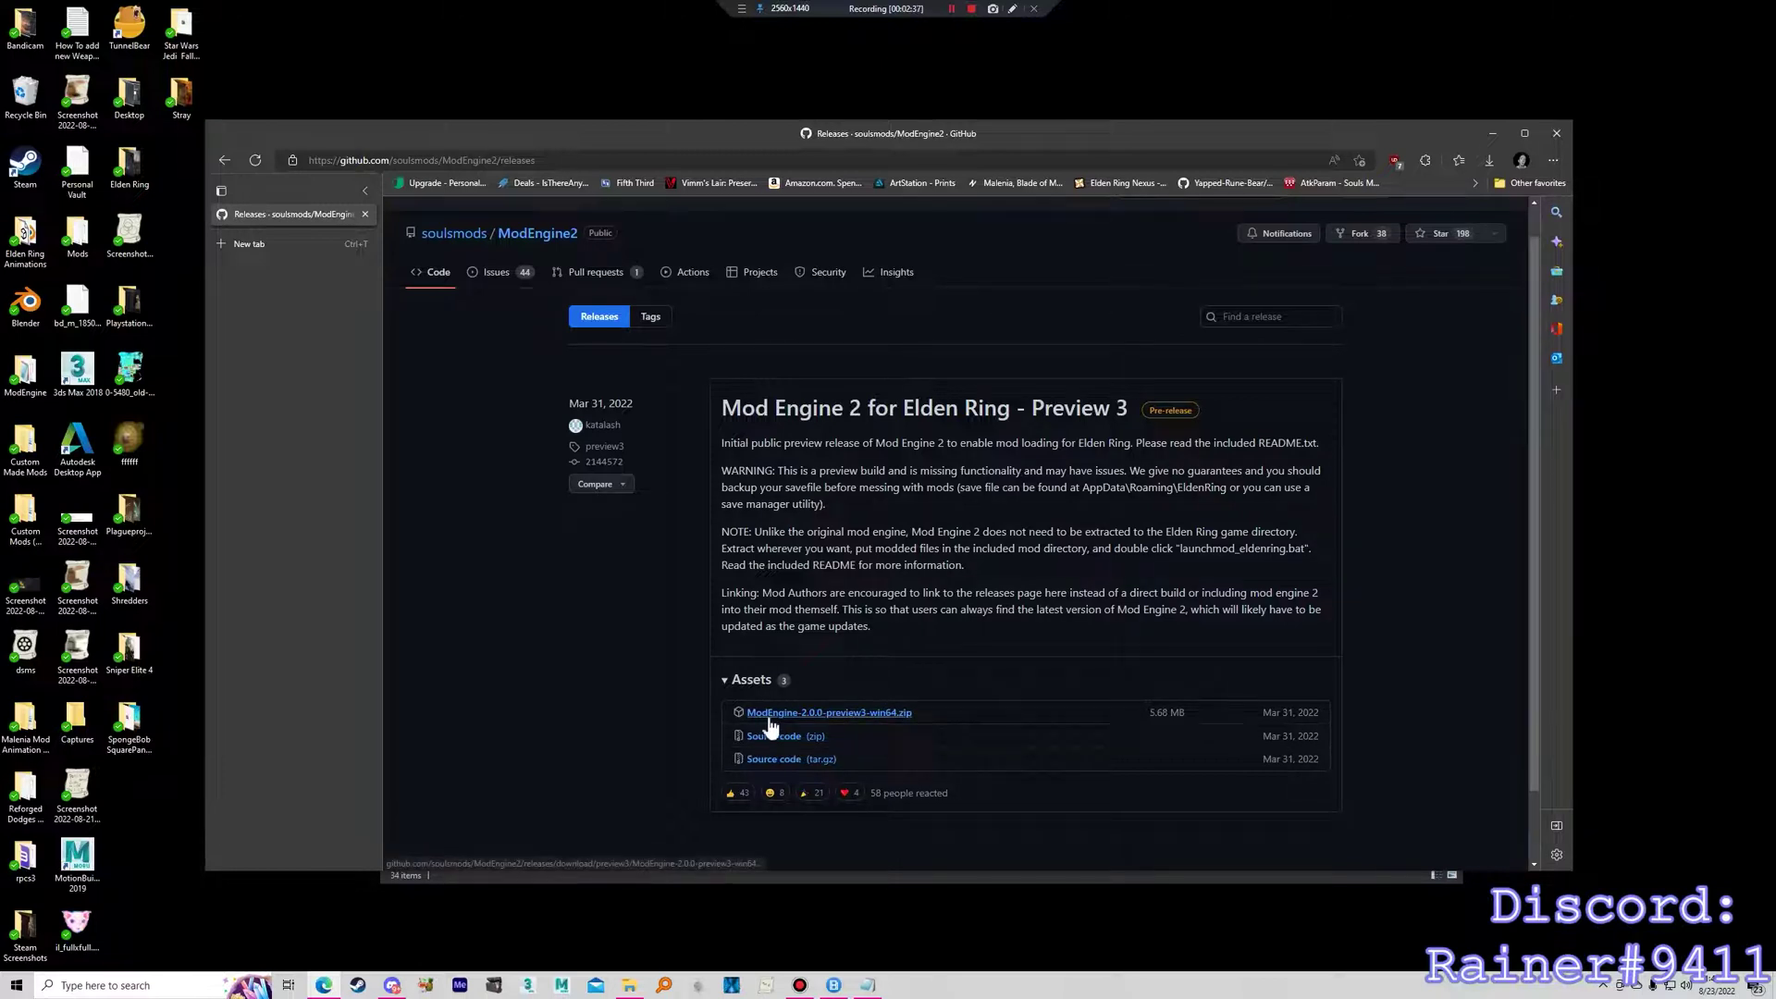
click(879, 720)
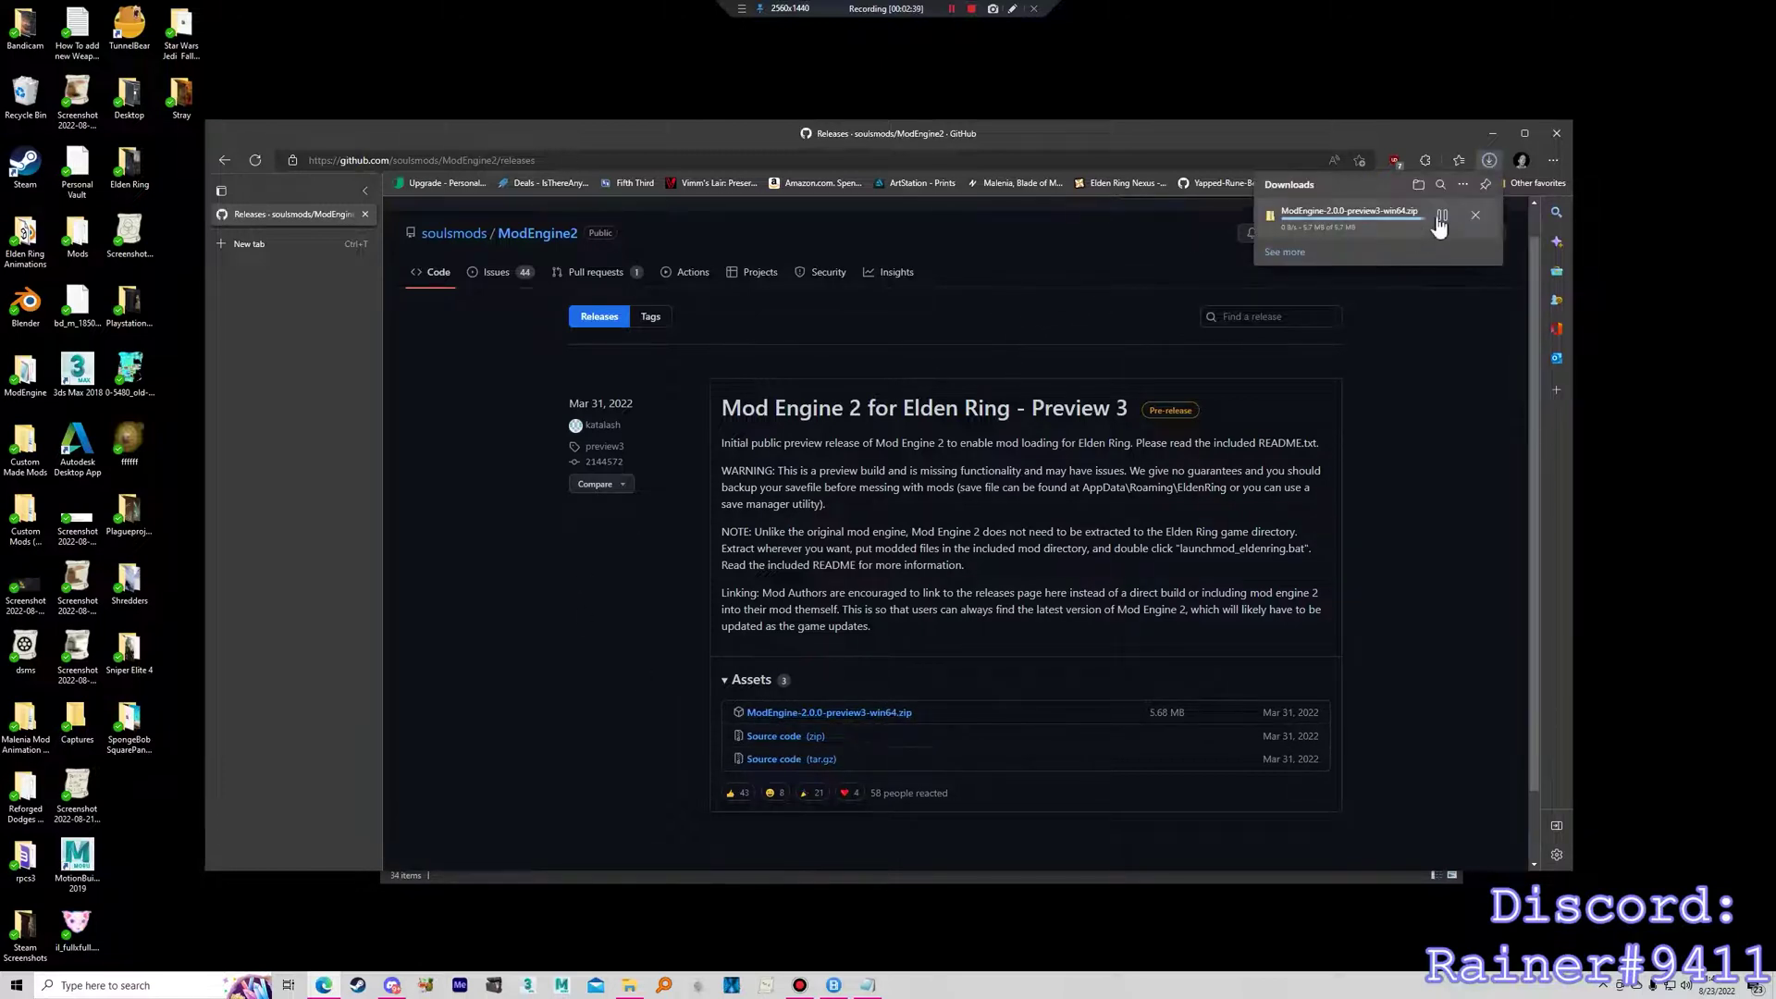
Show the downloaded ModEngine-2.0.0-preview3-win64 archive in the Downloads folder and extract all its contents there.
click(1442, 216)
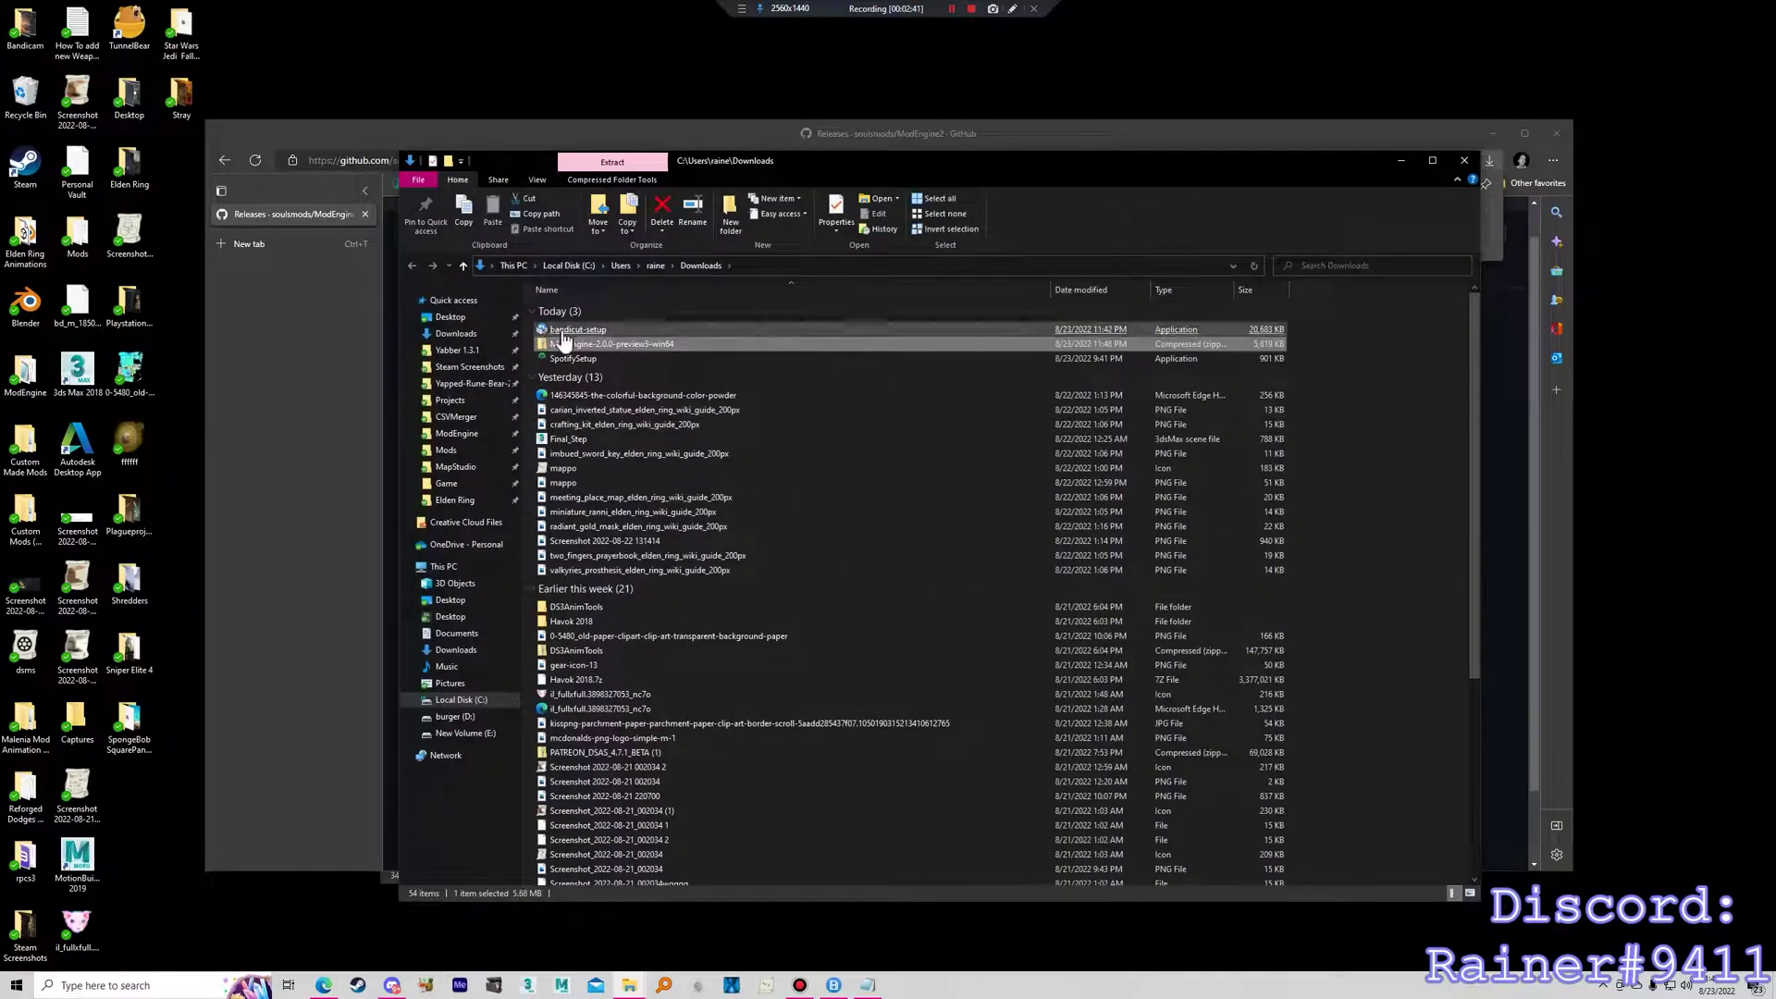
right_click(578, 348)
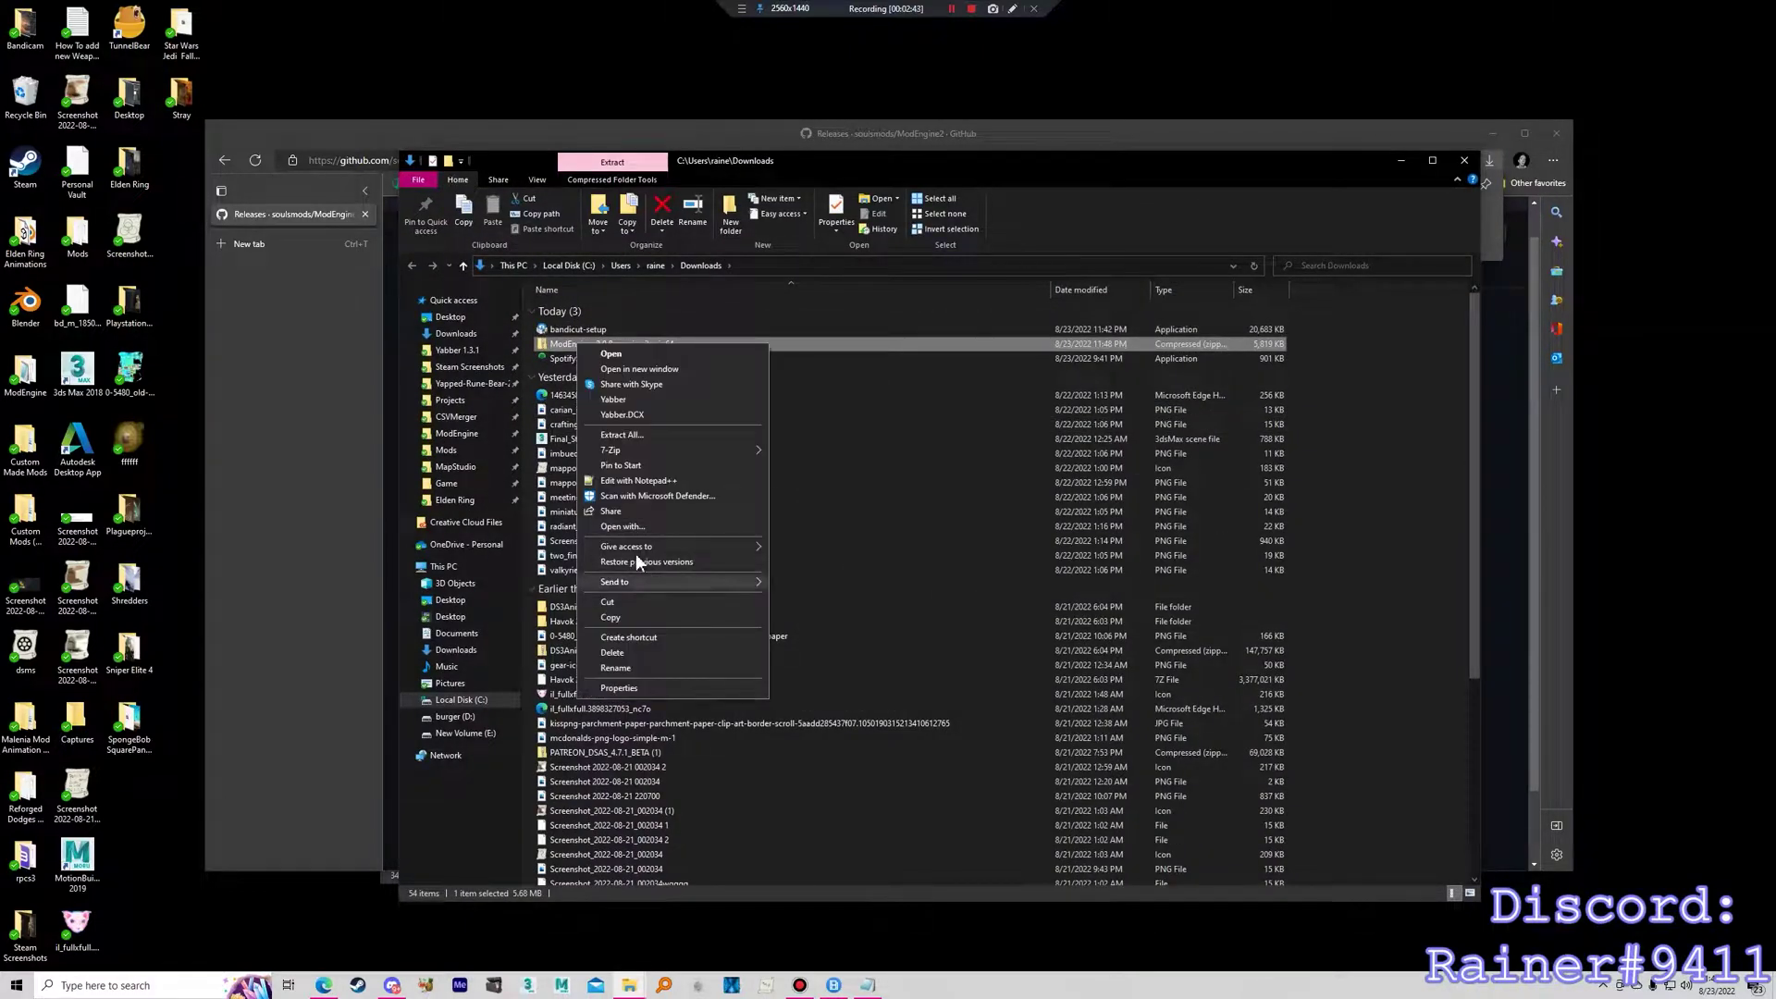
click(620, 435)
click(1013, 626)
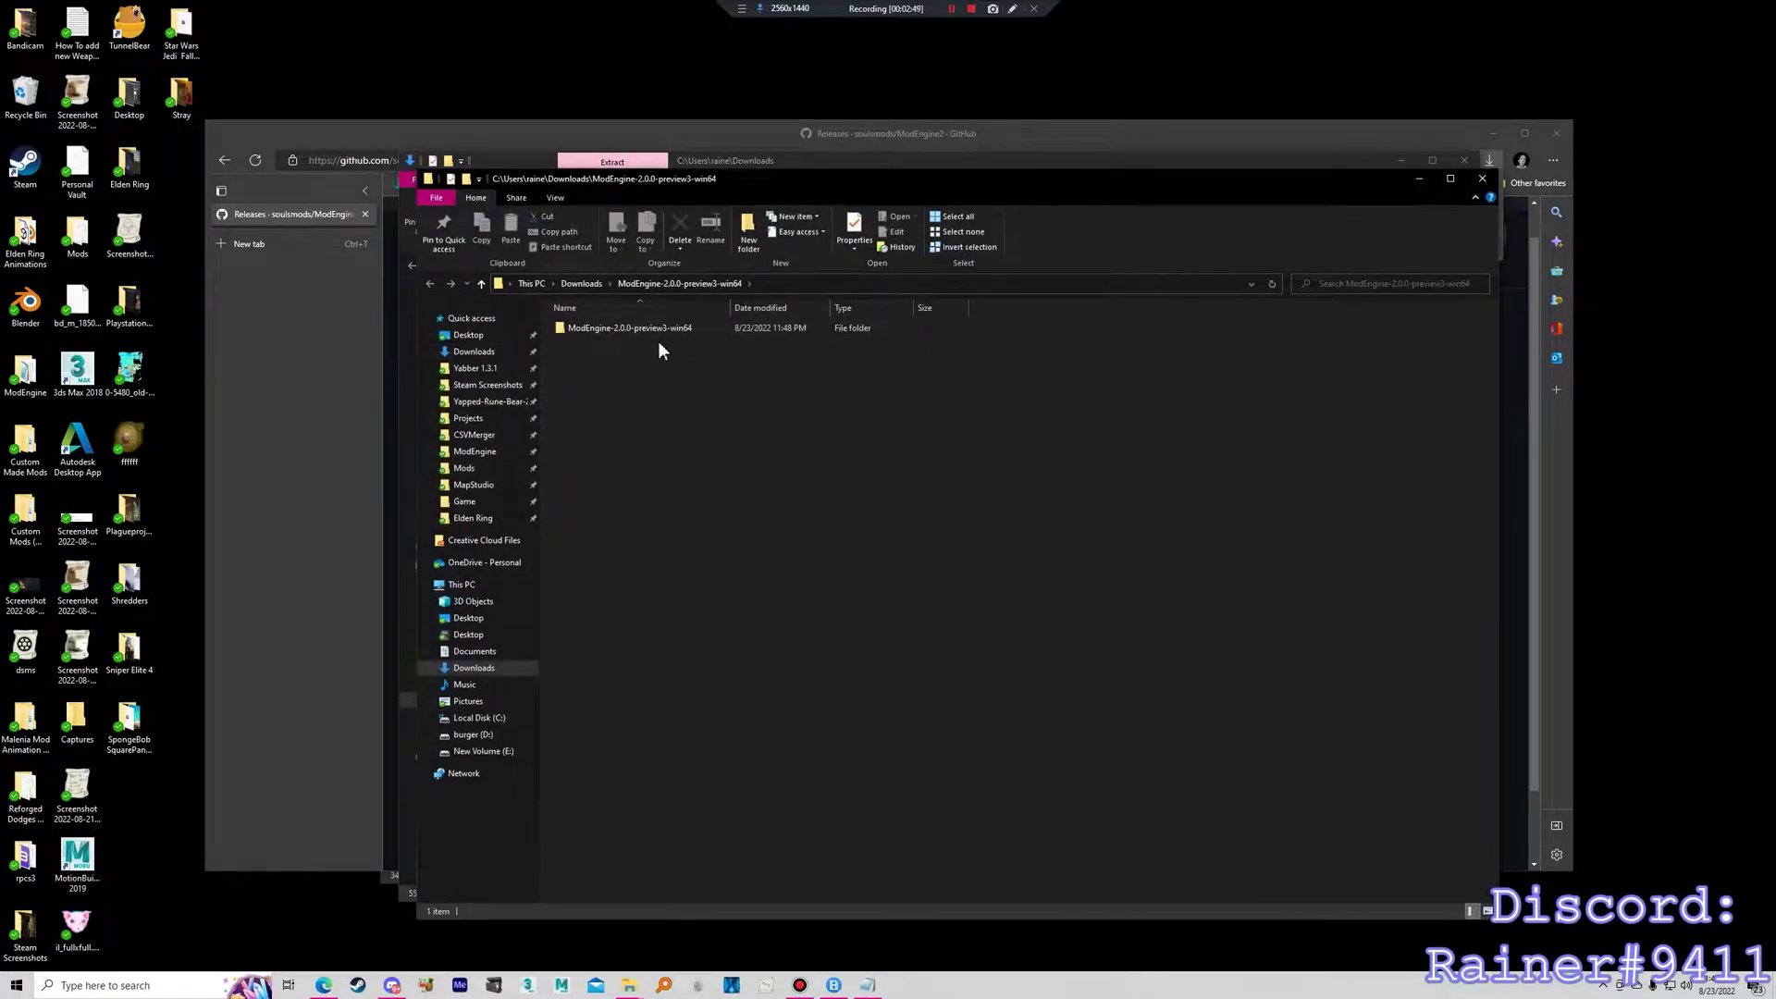
Open the extracted inner ModEngine-2.0.0-preview3-win64 folder and point out config_eldenring, the mod folder and launchmod_eldenring.
click(664, 333)
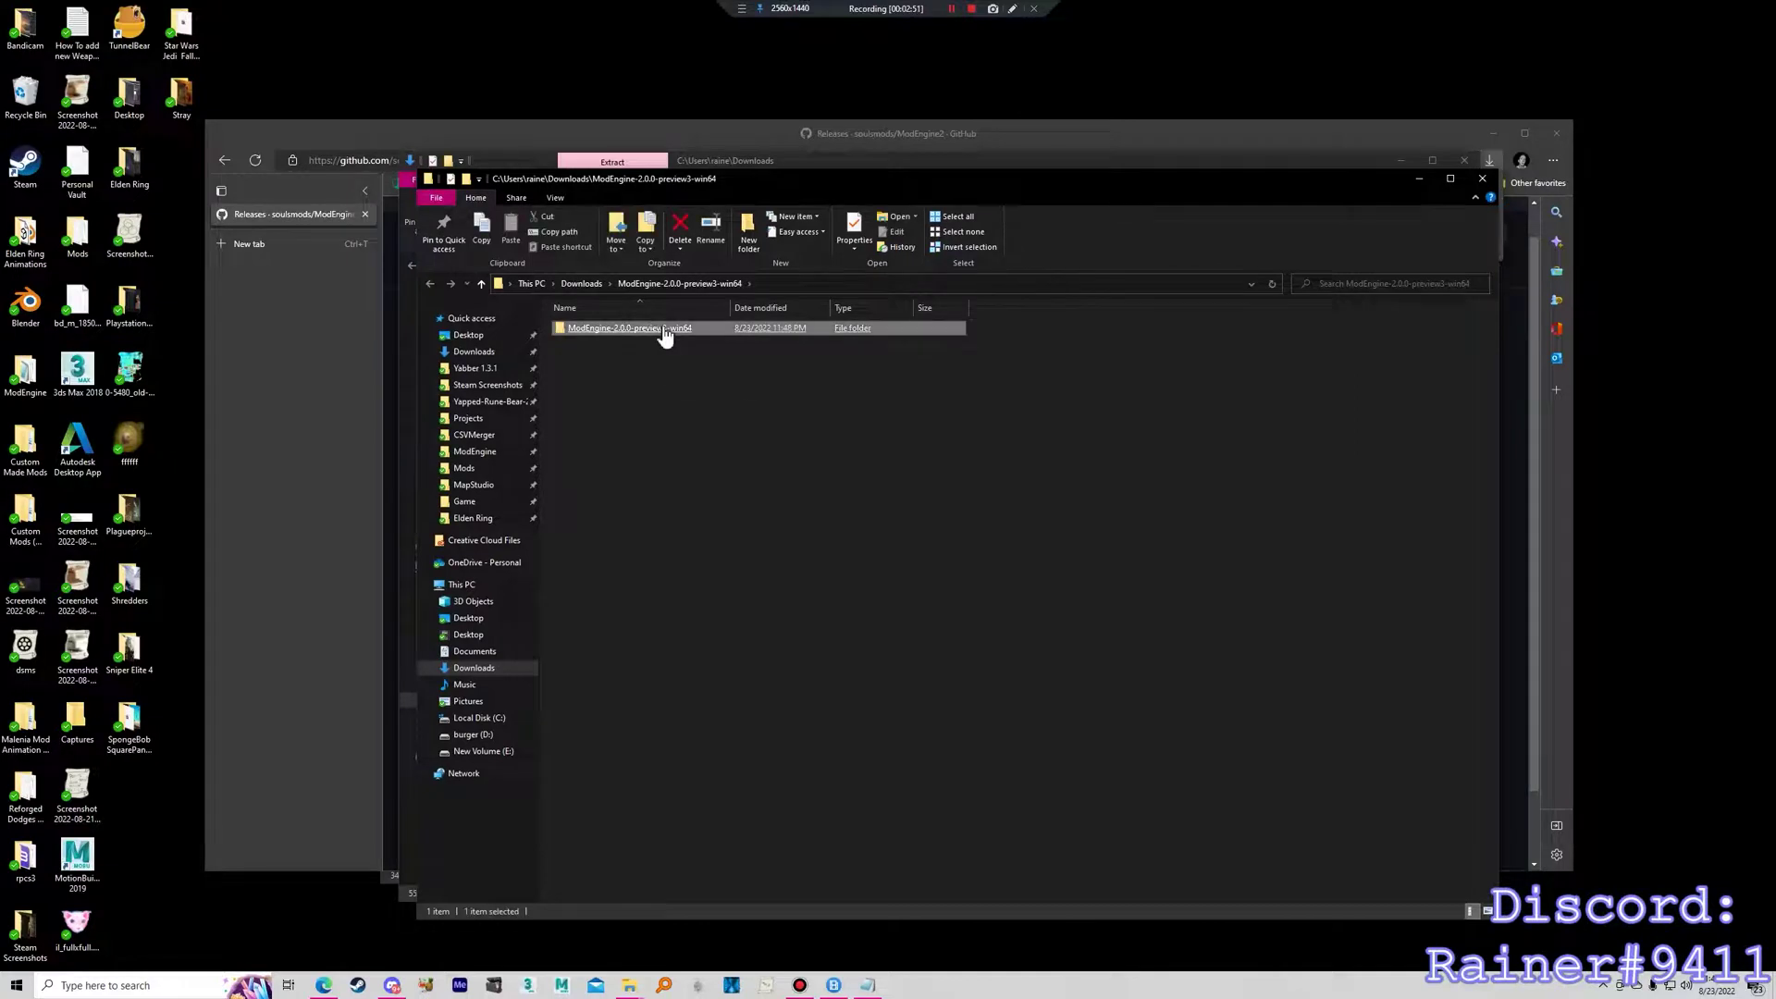
double_click(664, 331)
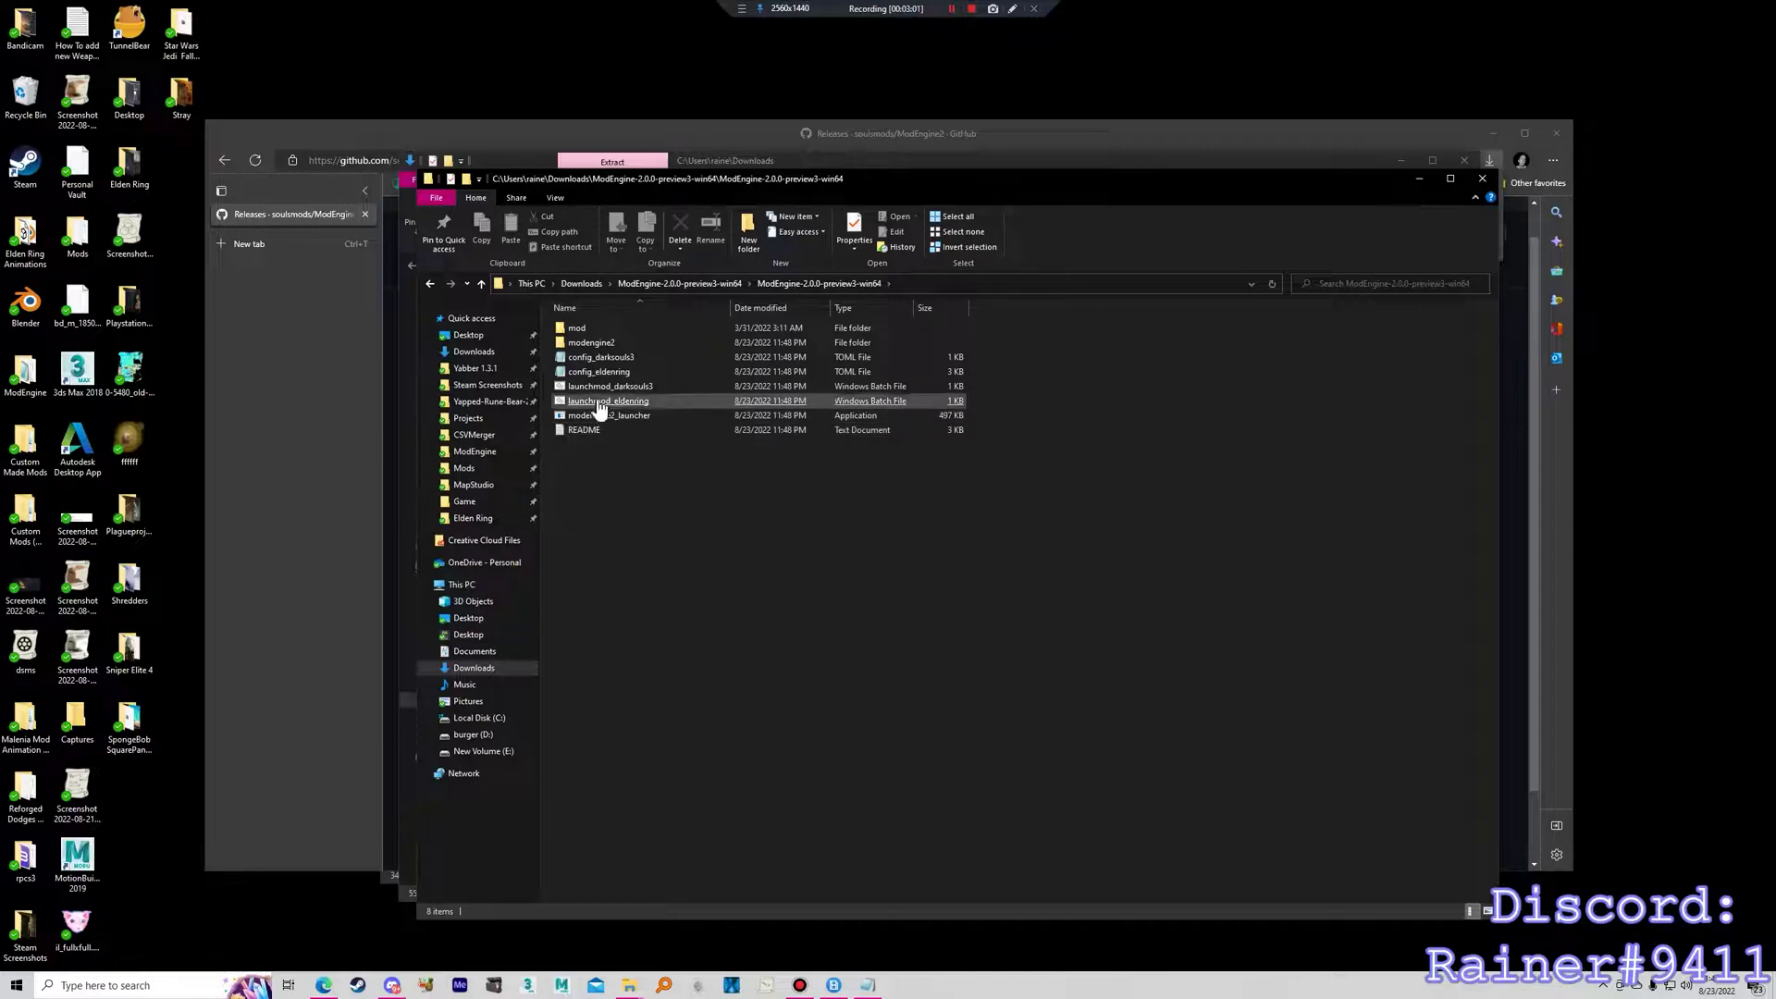
click(601, 371)
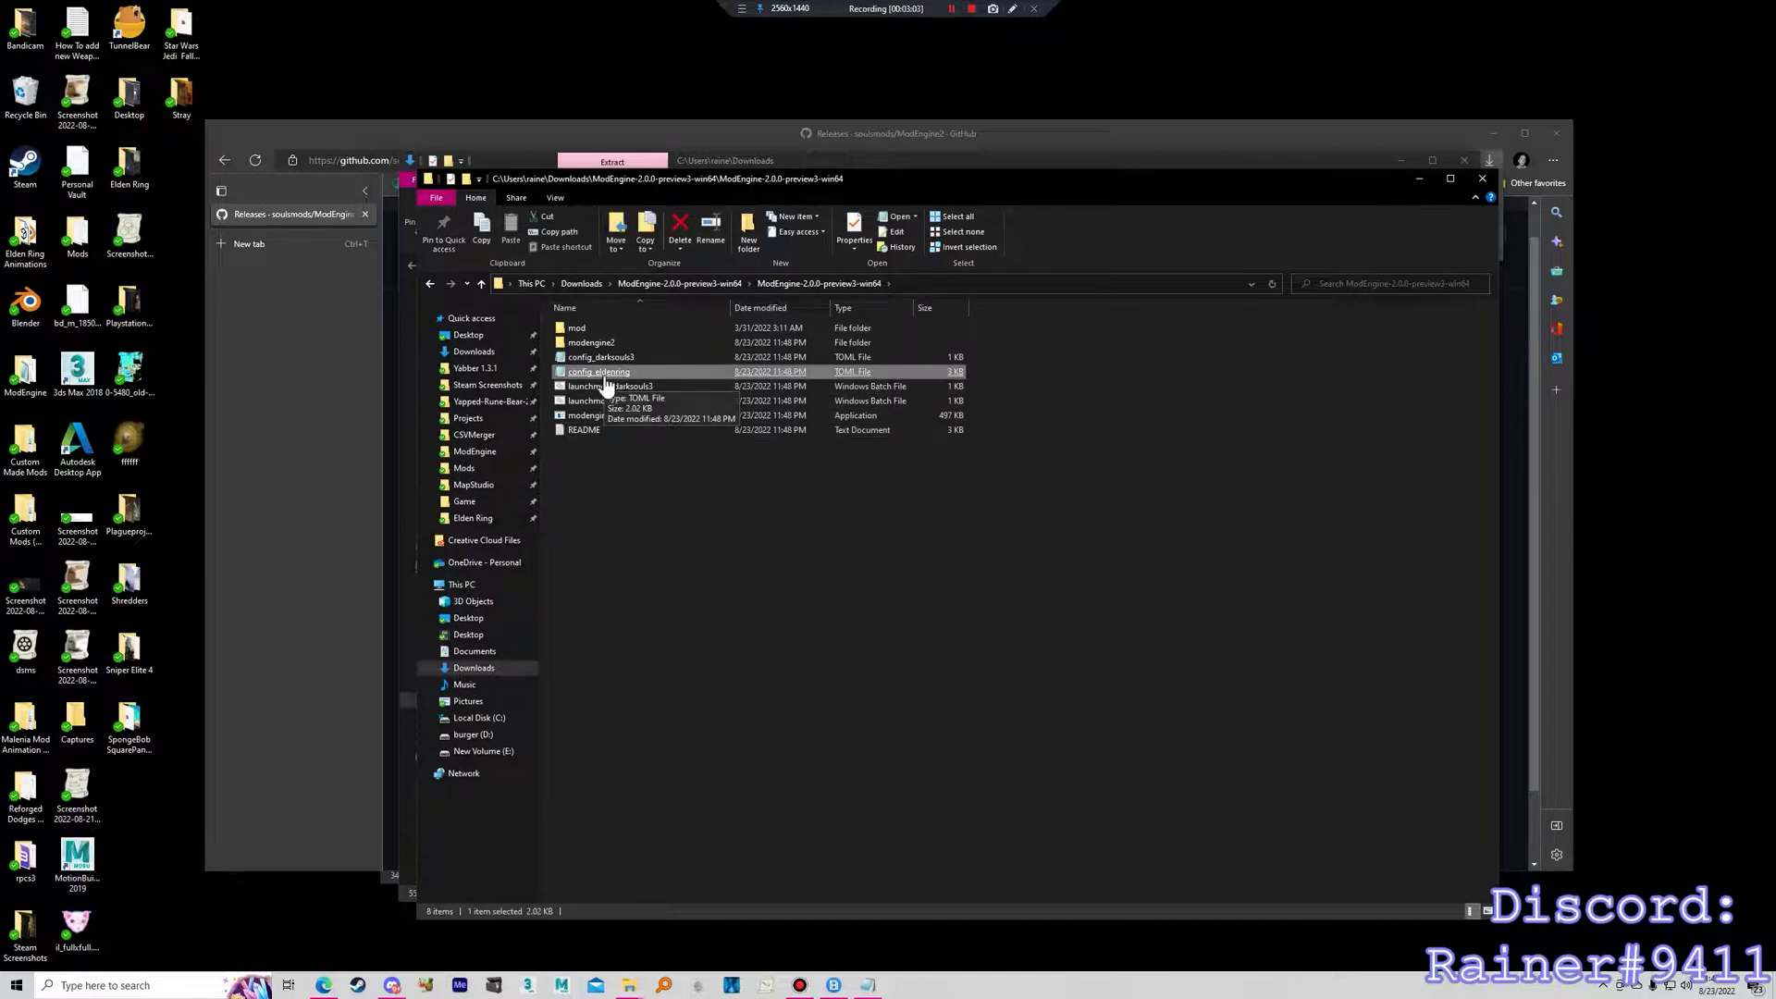
click(1089, 467)
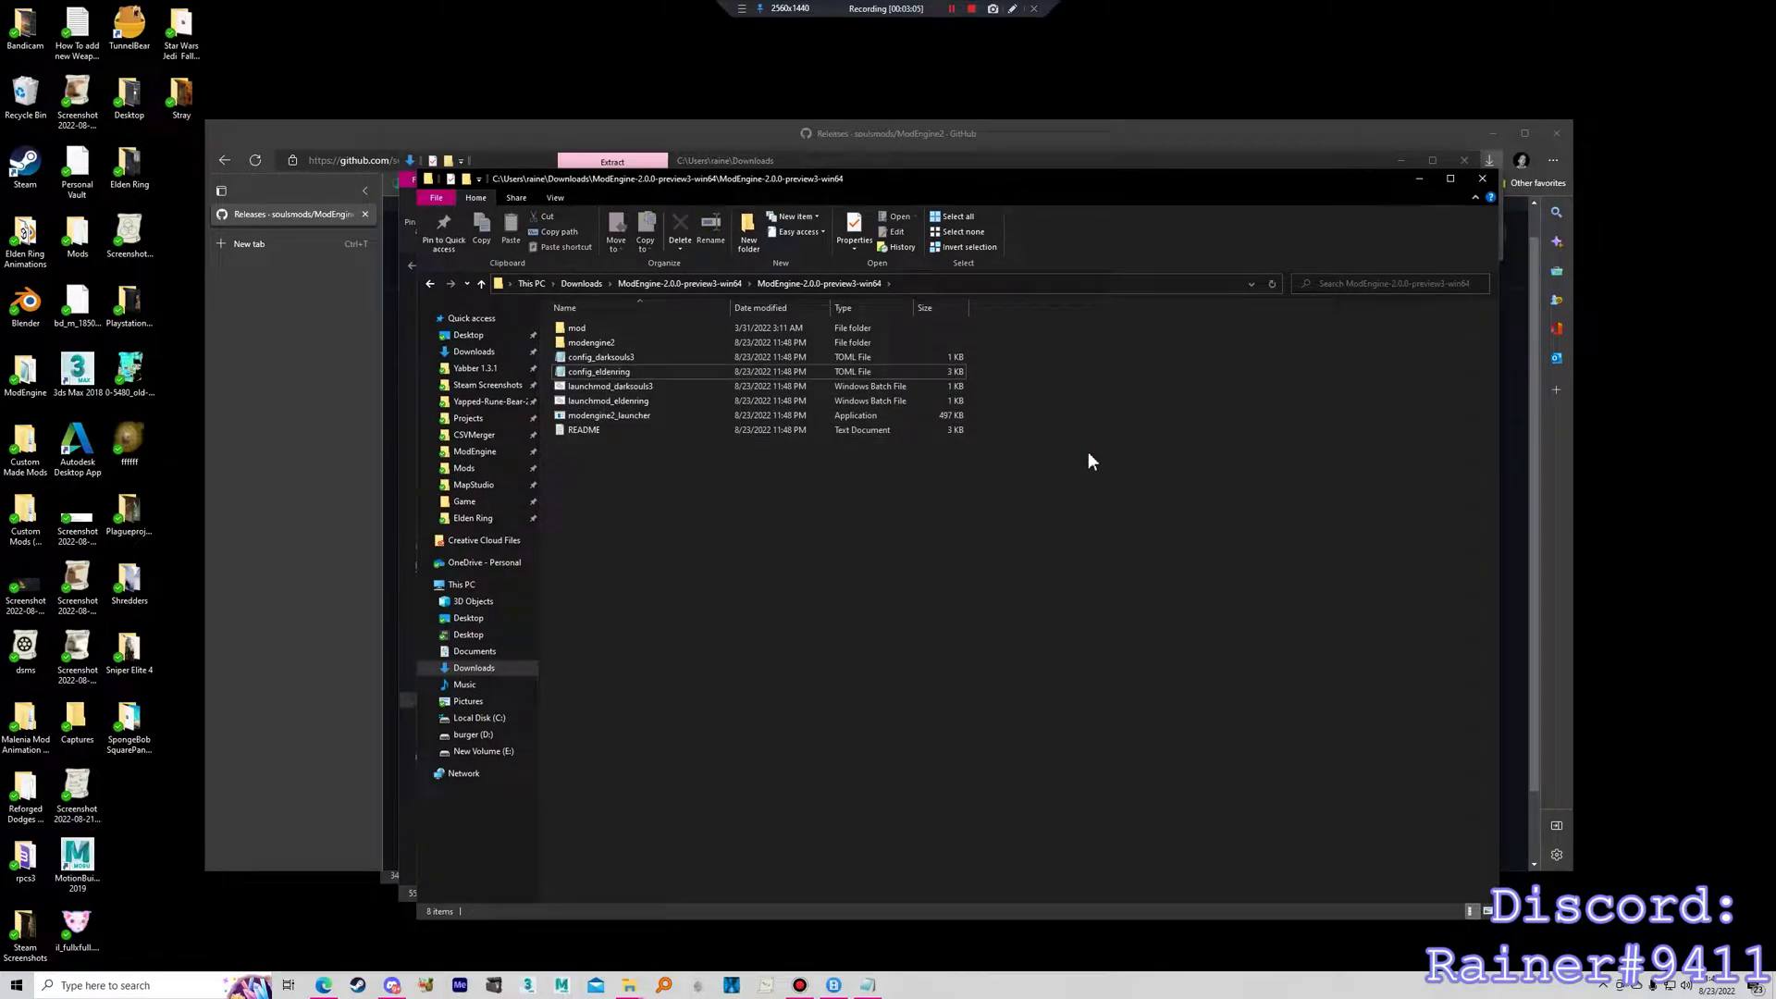
click(609, 335)
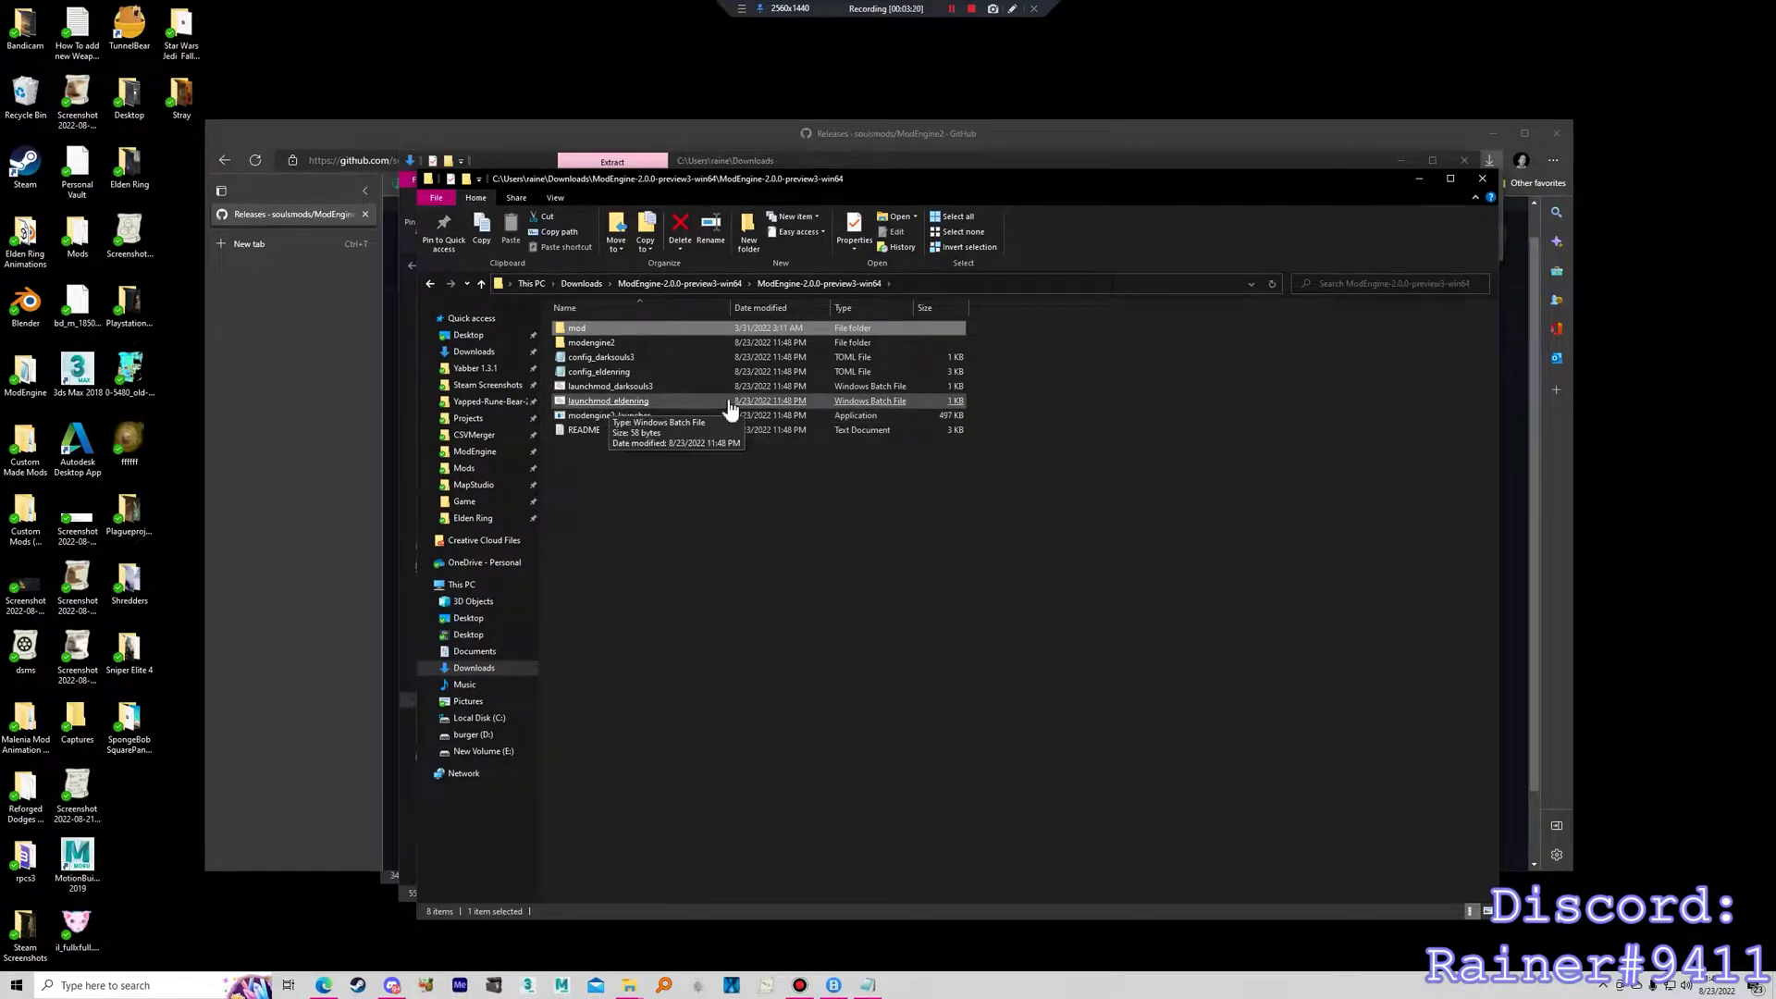
drag(1036, 398, 705, 398)
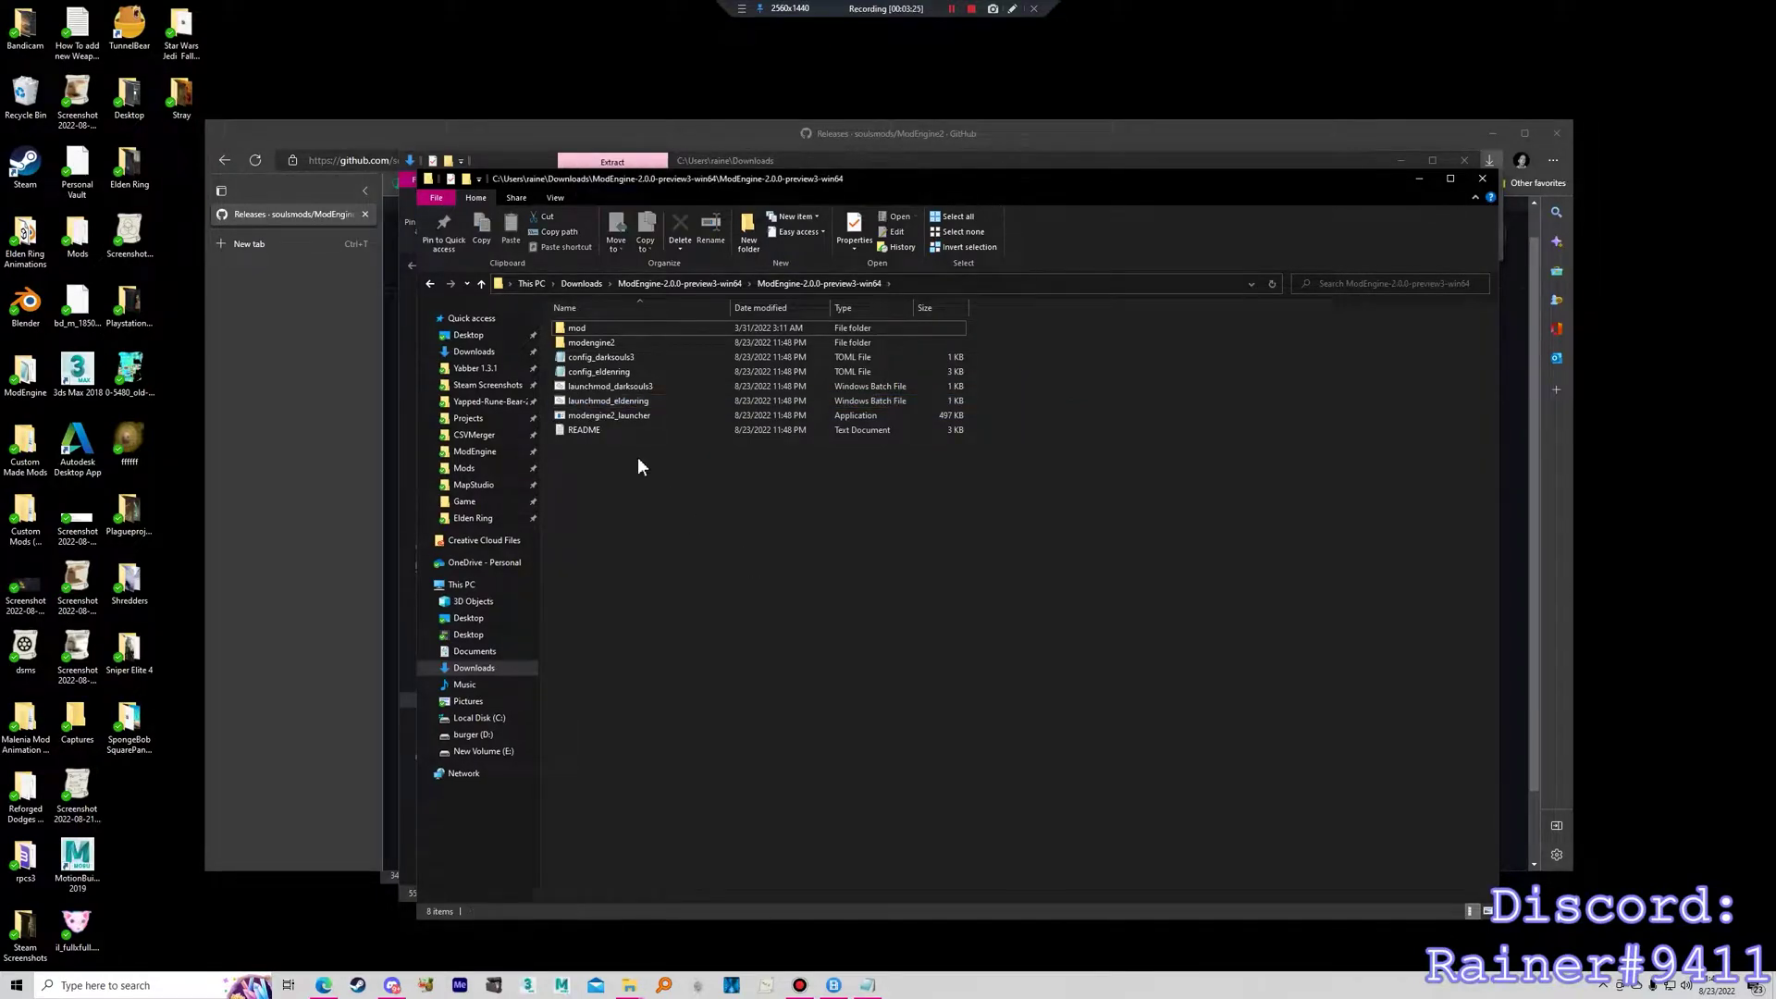
Open the README text file, highlight its contents, and close it again.
double_click(587, 430)
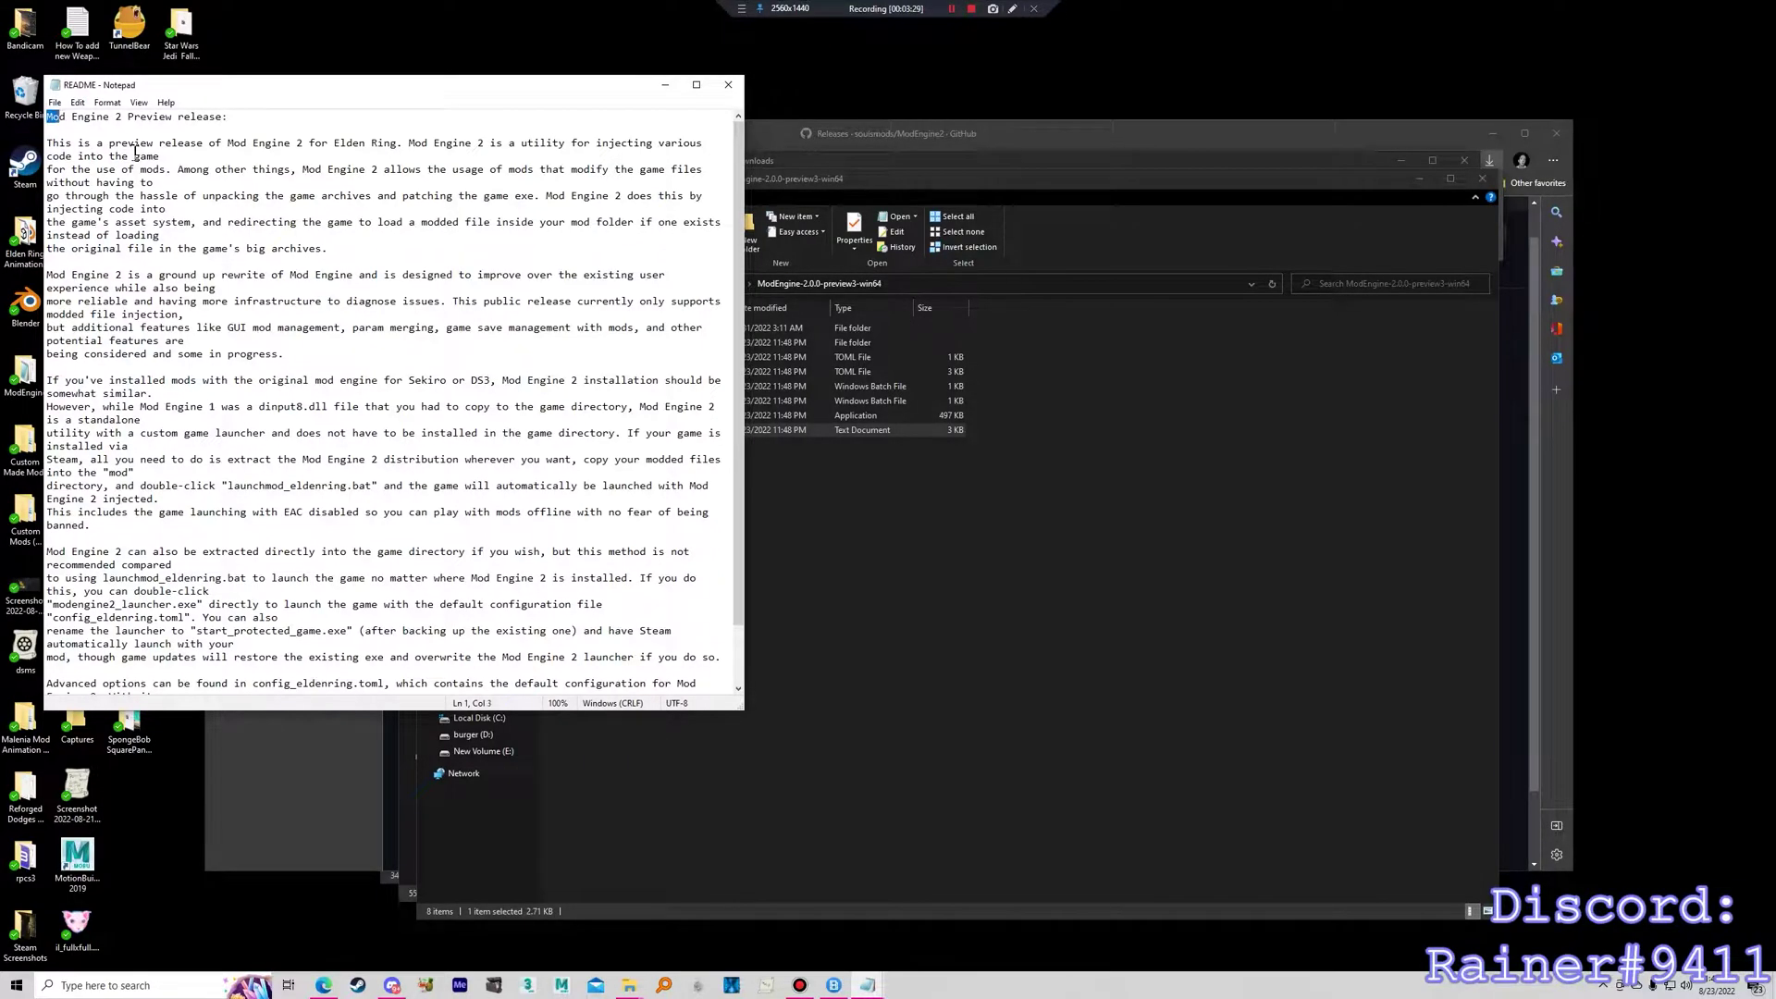
drag(136, 151, 444, 731)
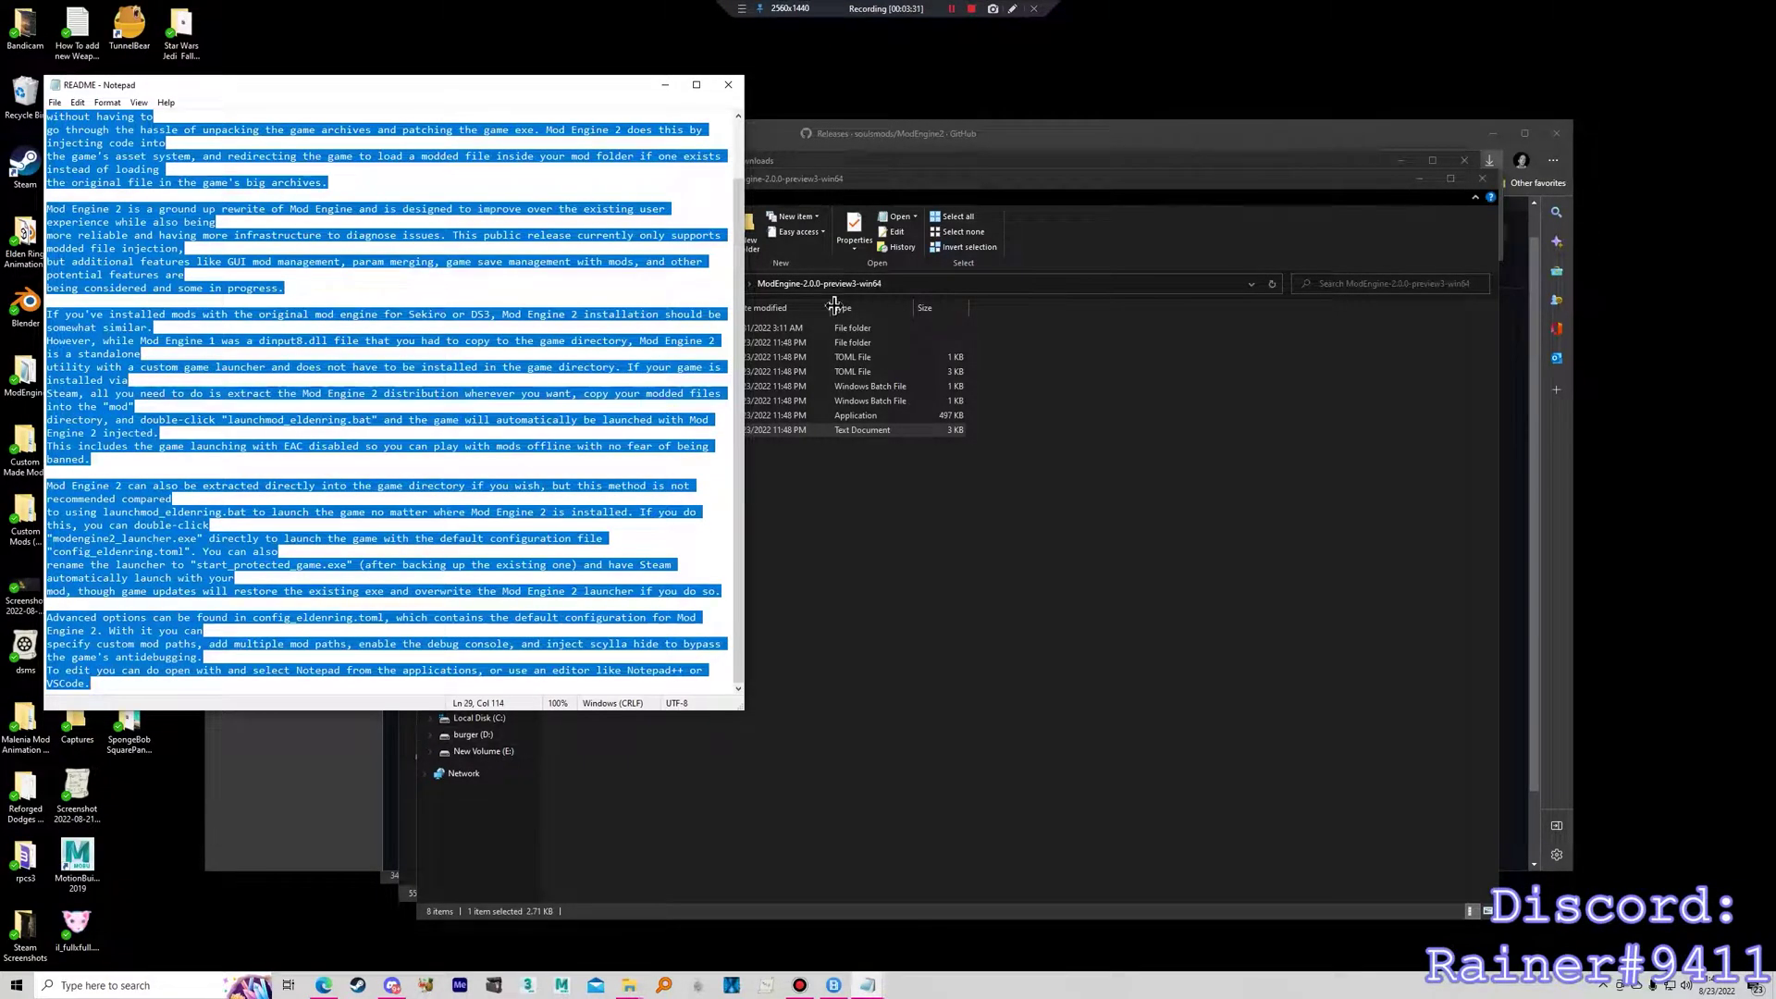
click(728, 85)
click(681, 488)
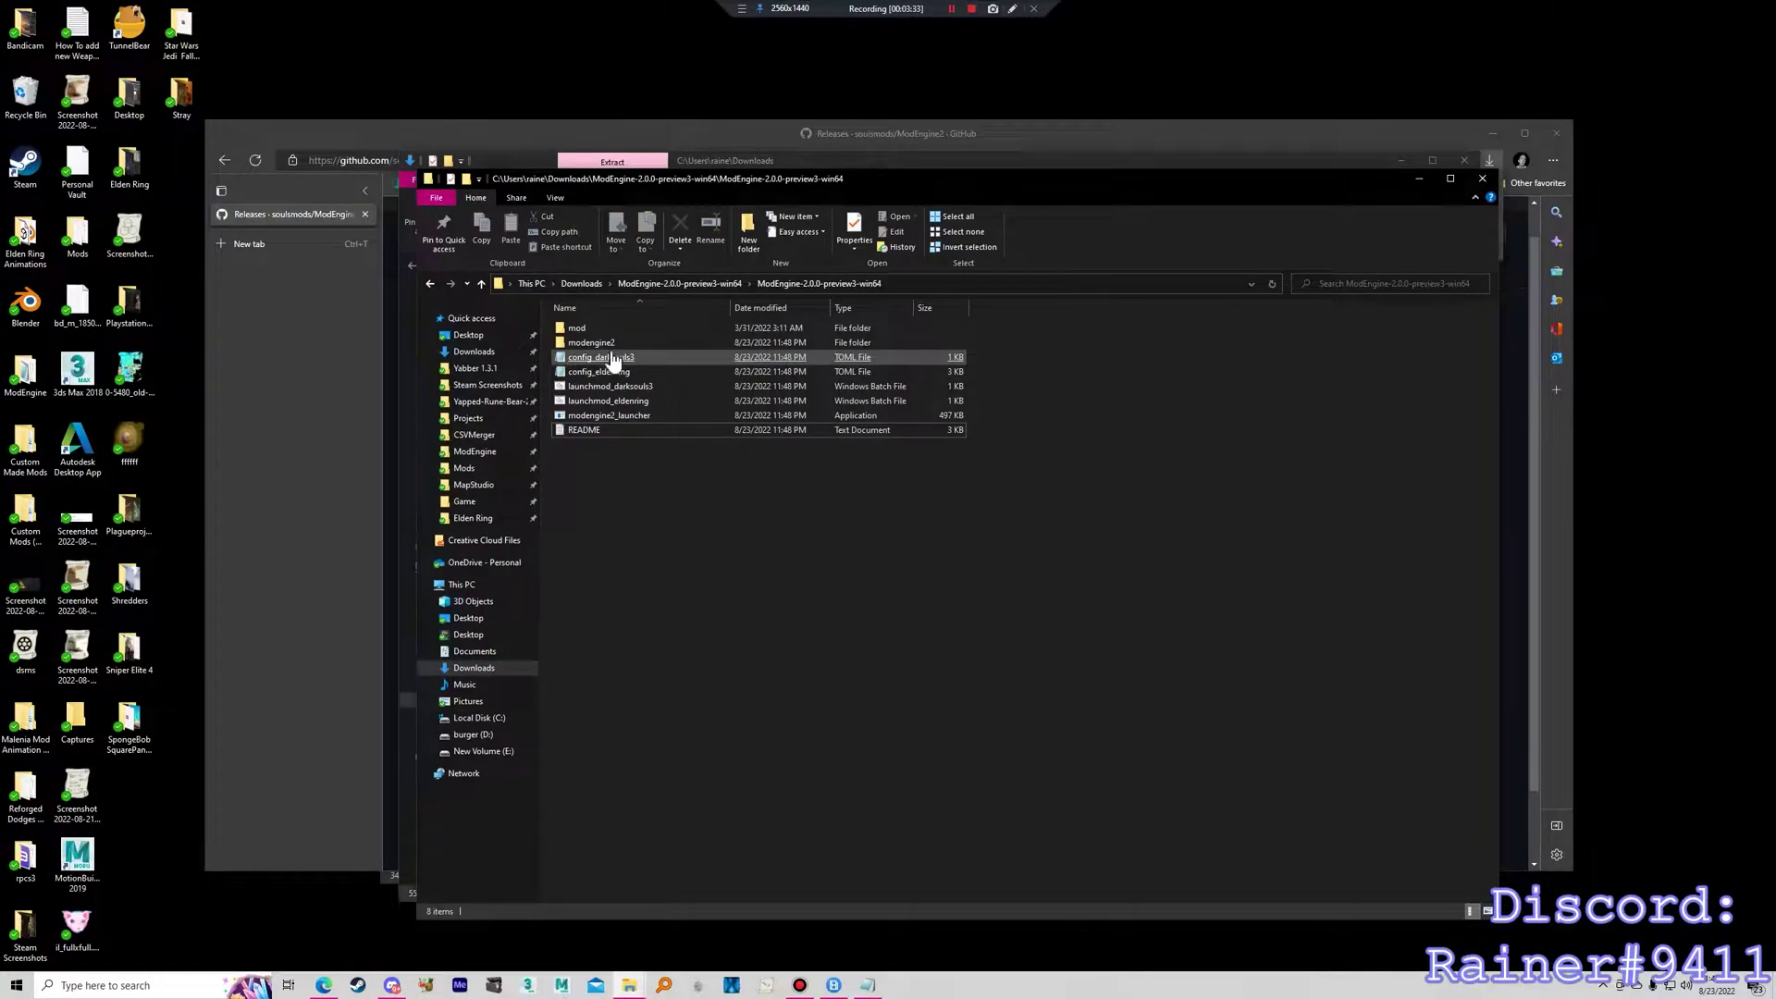
Open config_eldenring in Notepad, place it beside the folder window, and highlight the default mod entry's path value.
double_click(610, 371)
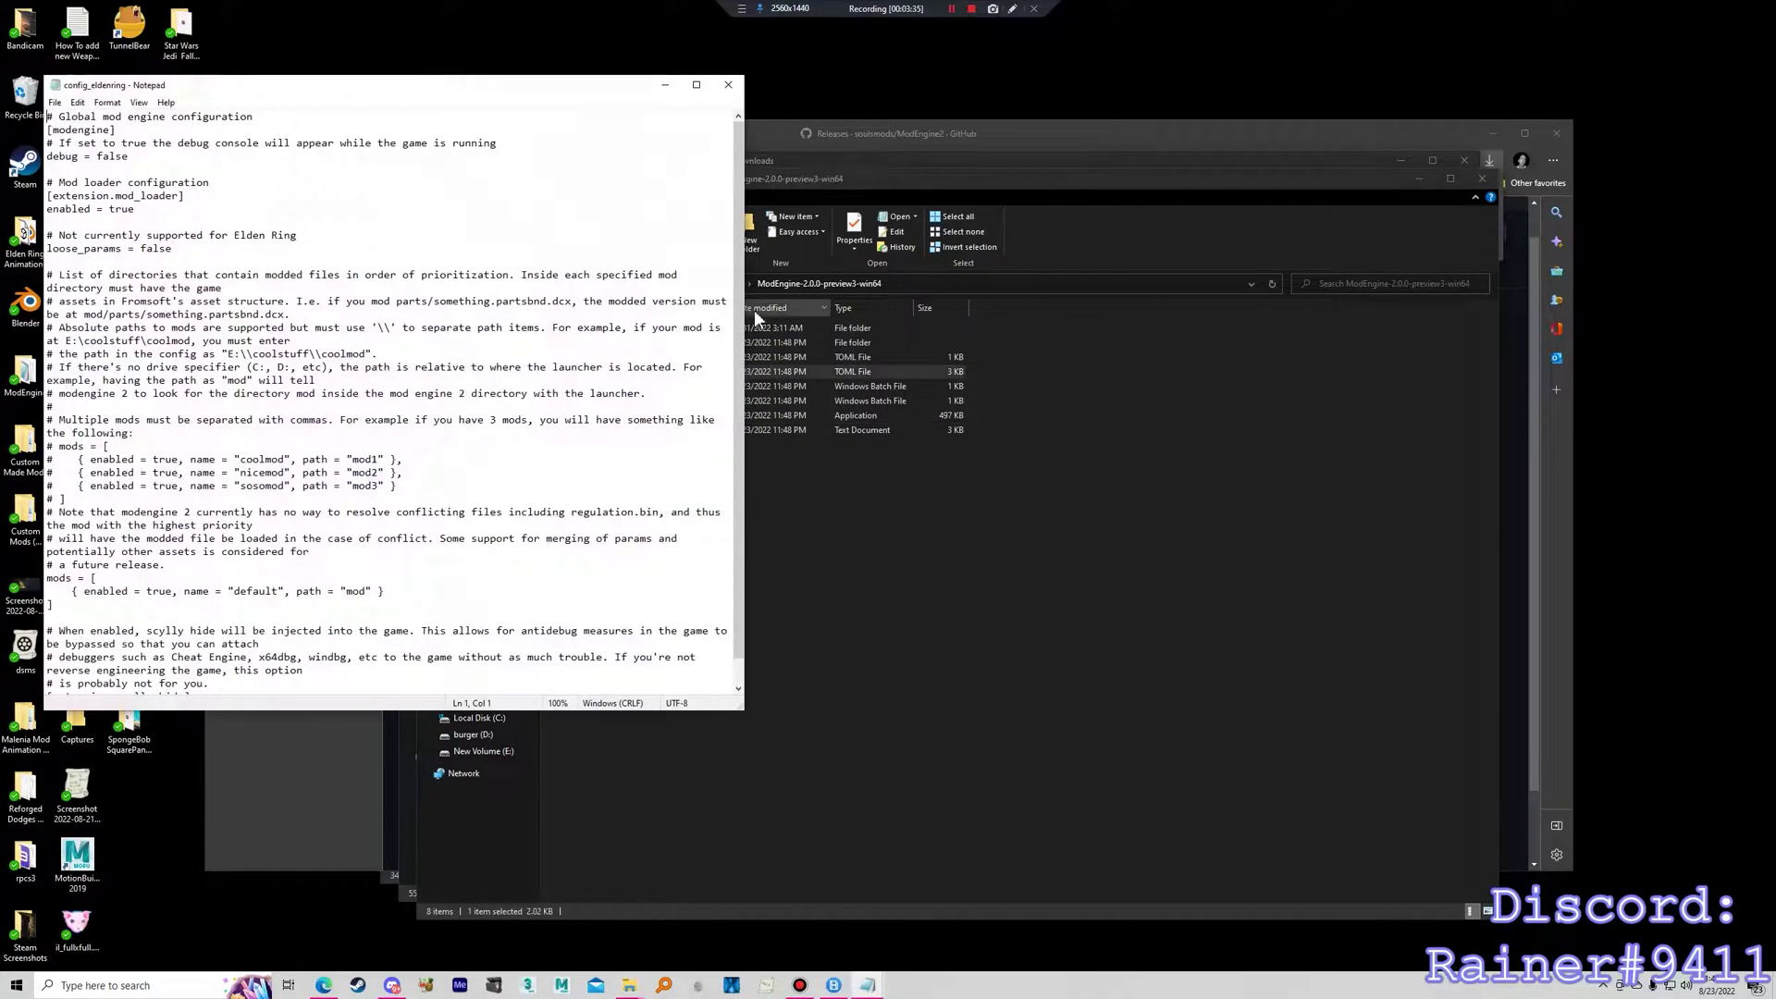
drag(488, 90, 1398, 148)
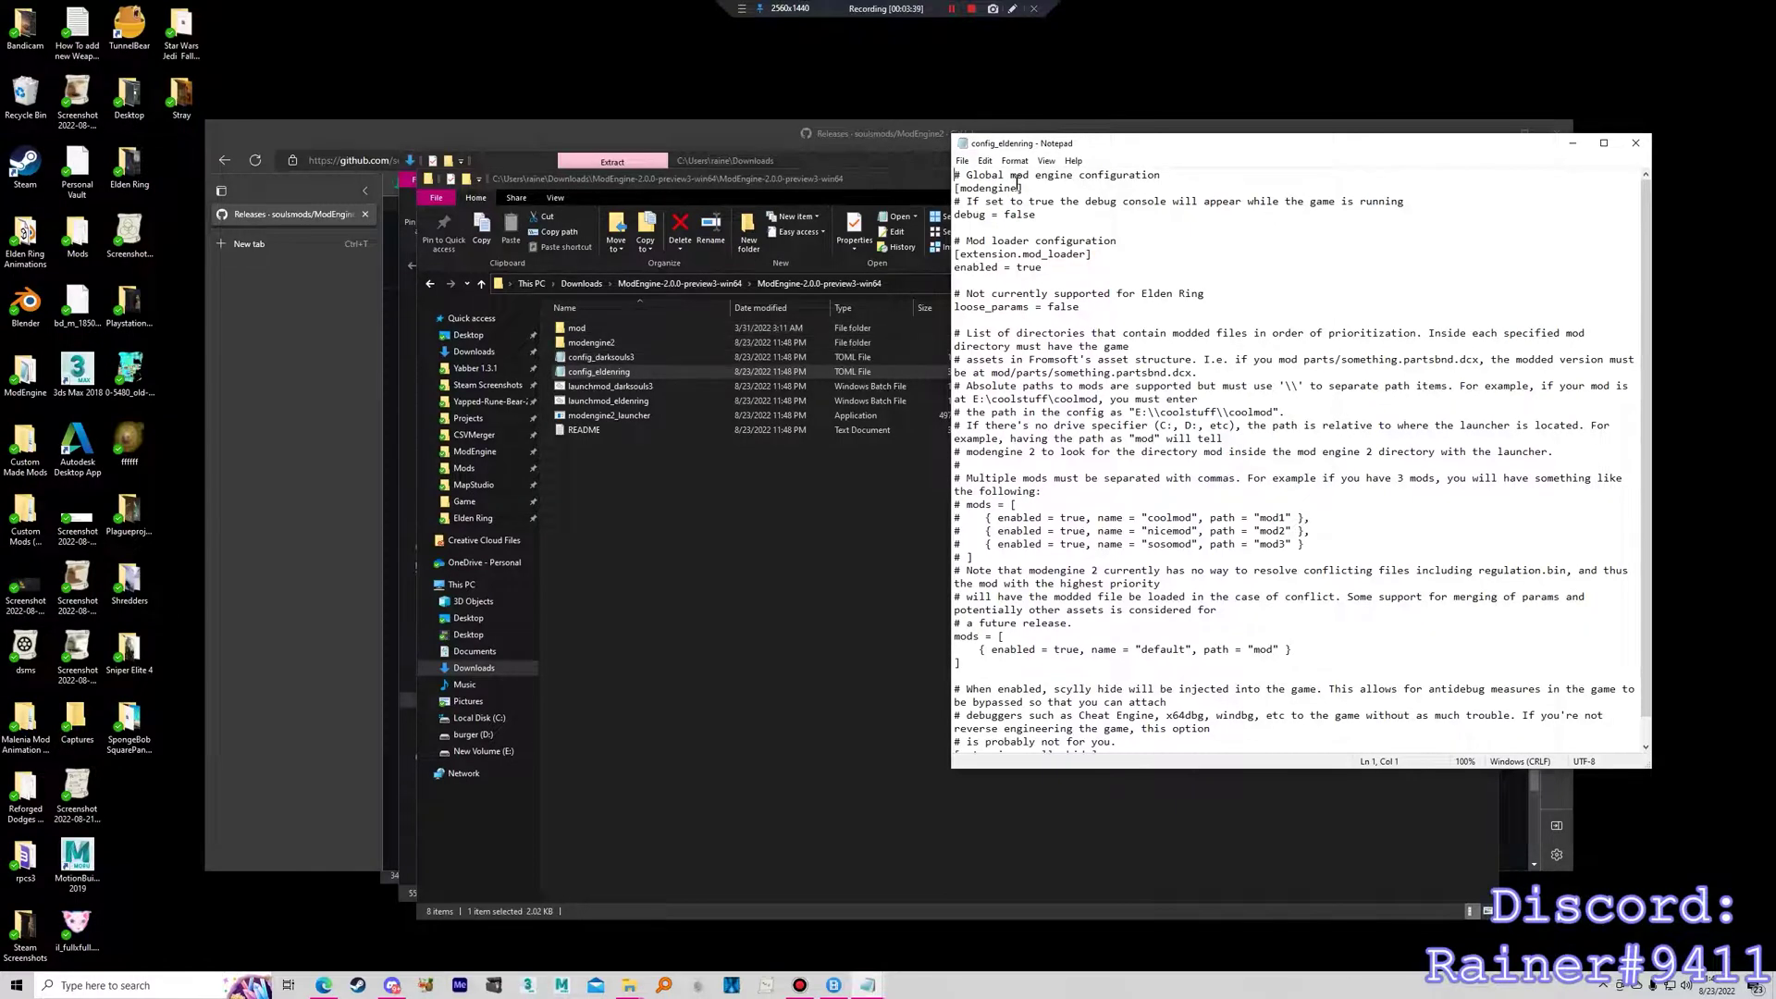
drag(1105, 139, 1186, 122)
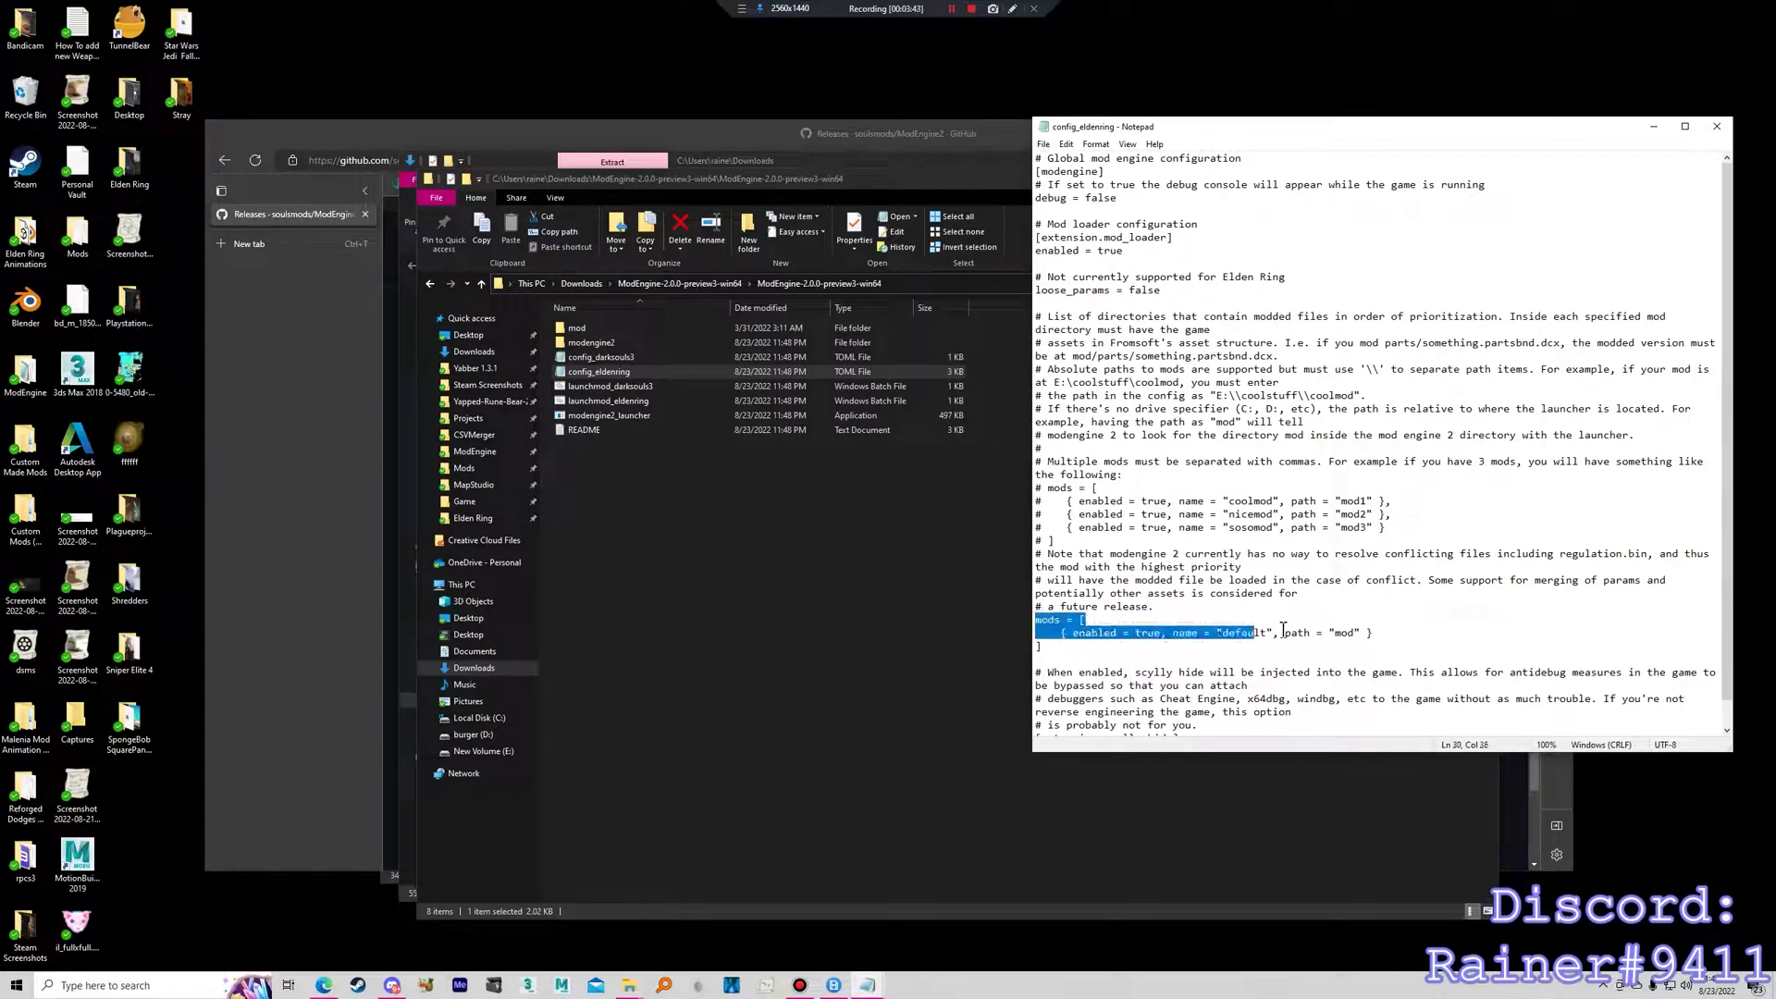
click(1349, 632)
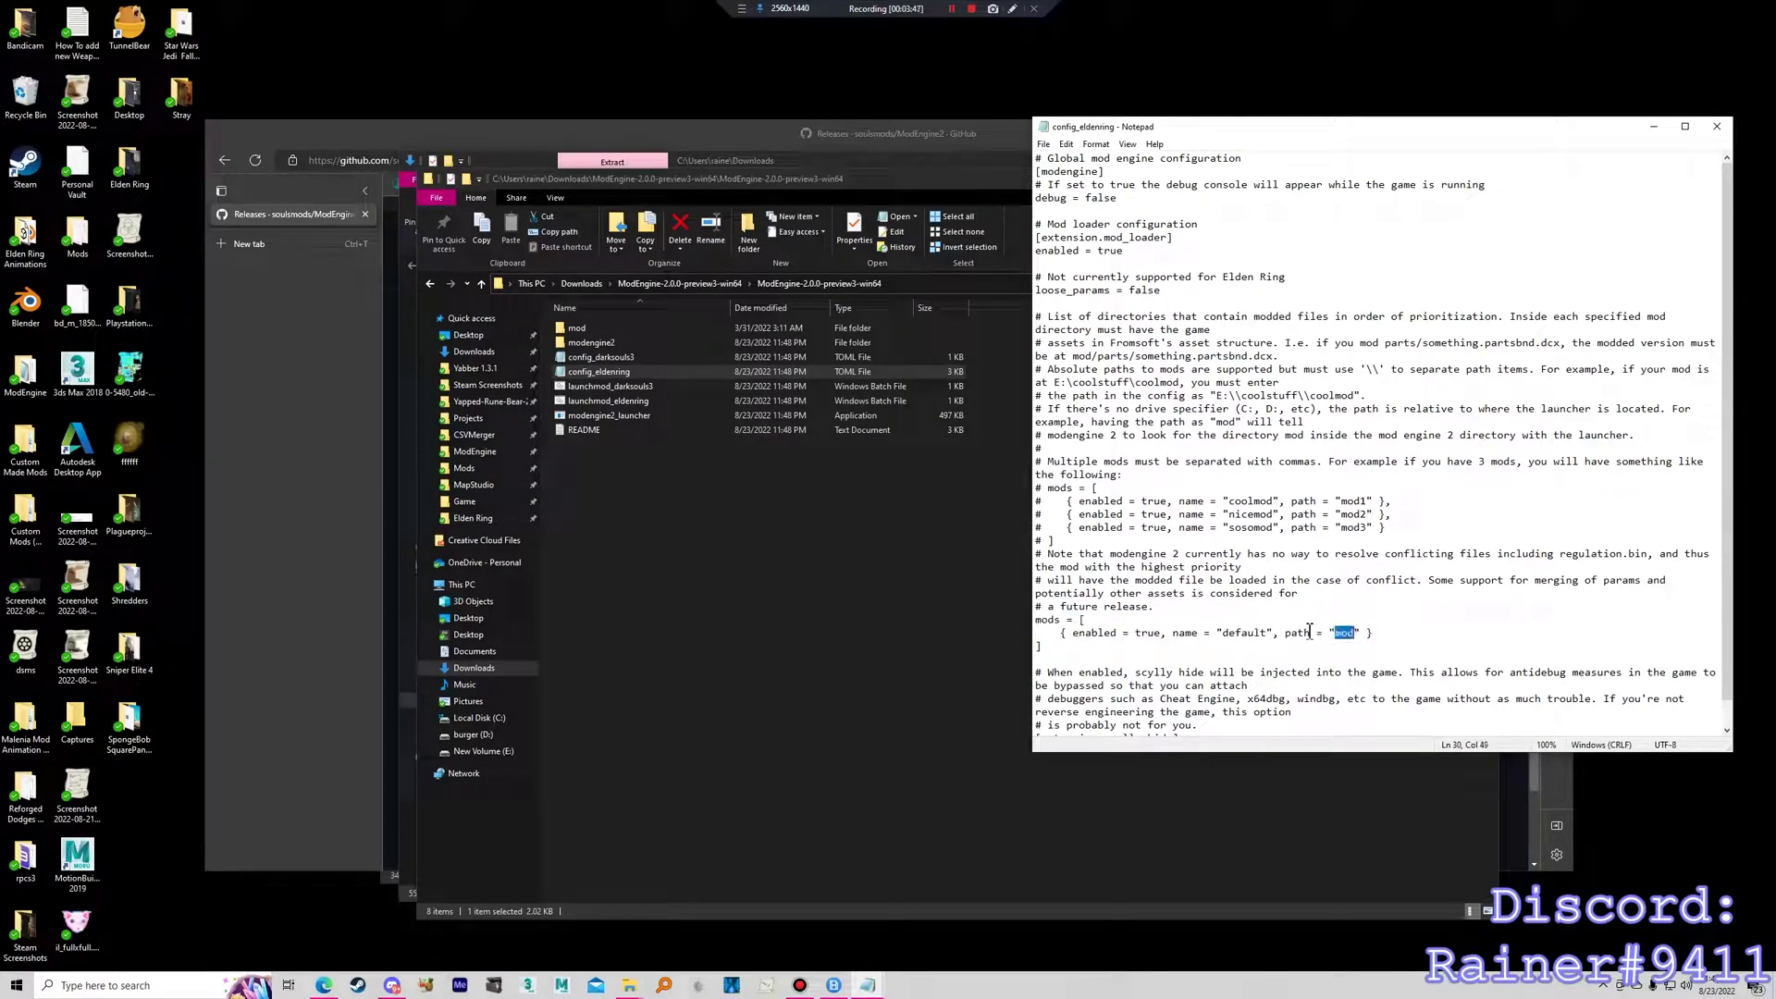
Create a new folder named "penisanddickandballs" in the extracted ModEngine folder.
click(912, 463)
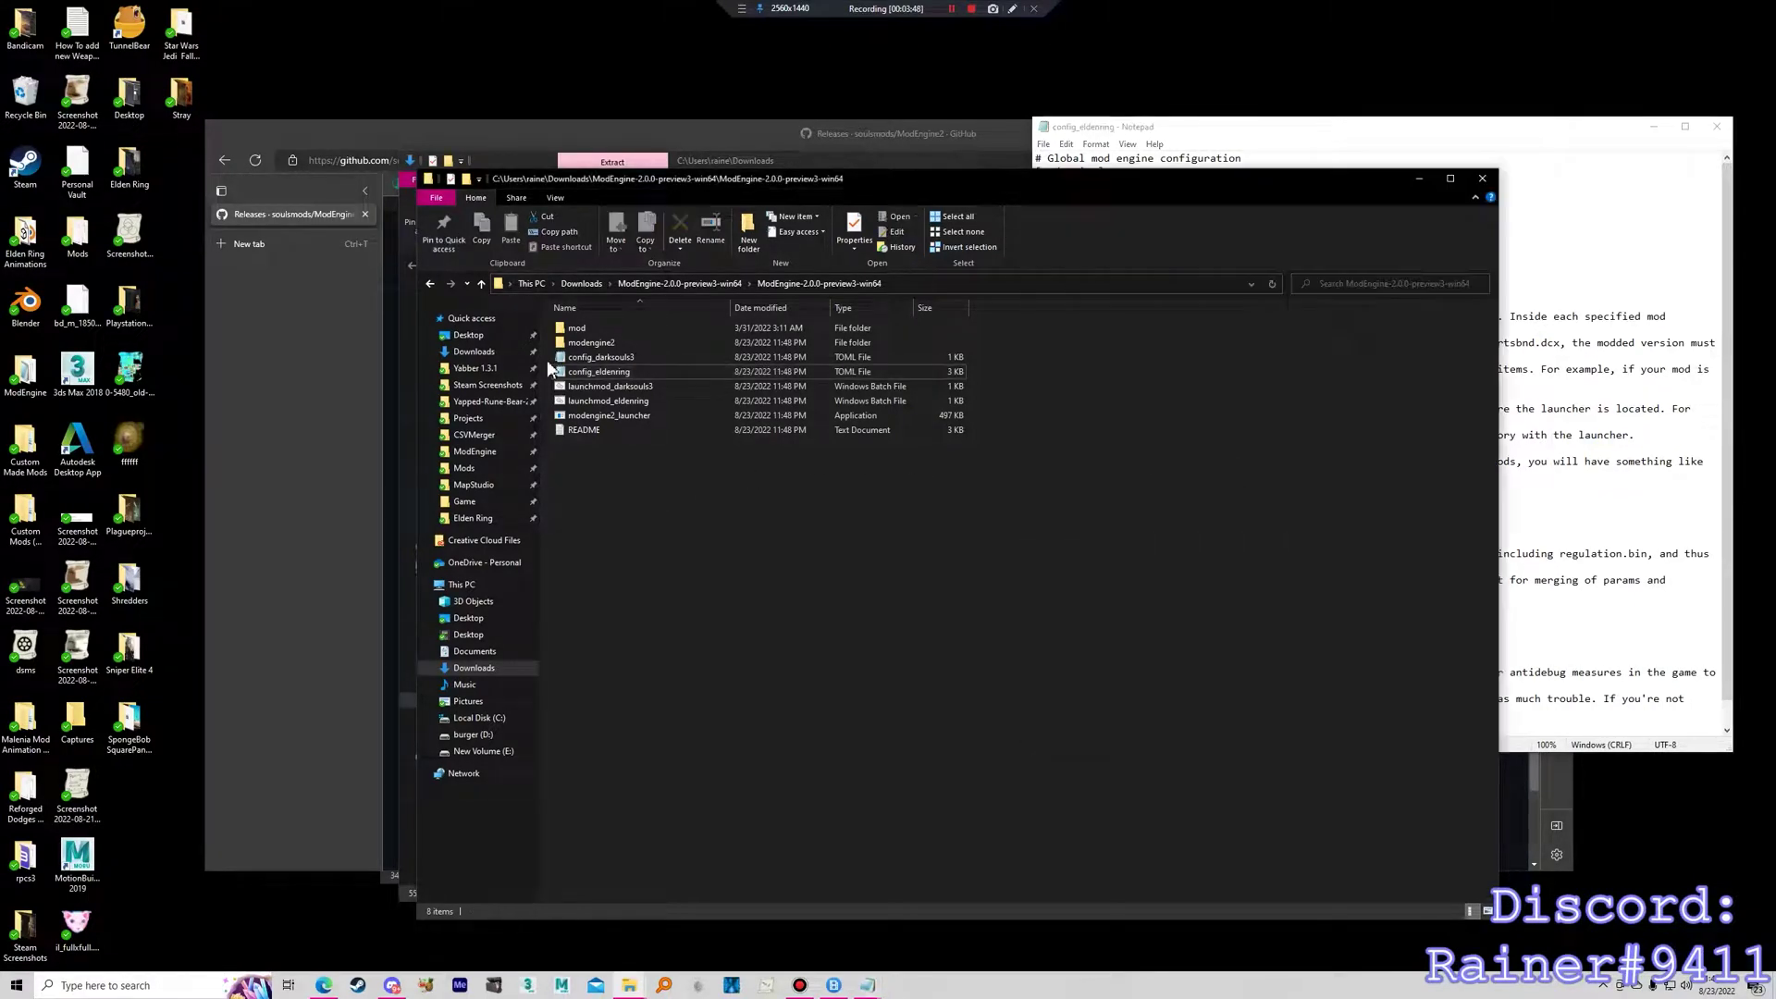
right_click(662, 468)
mouse_move(754, 619)
click(913, 624)
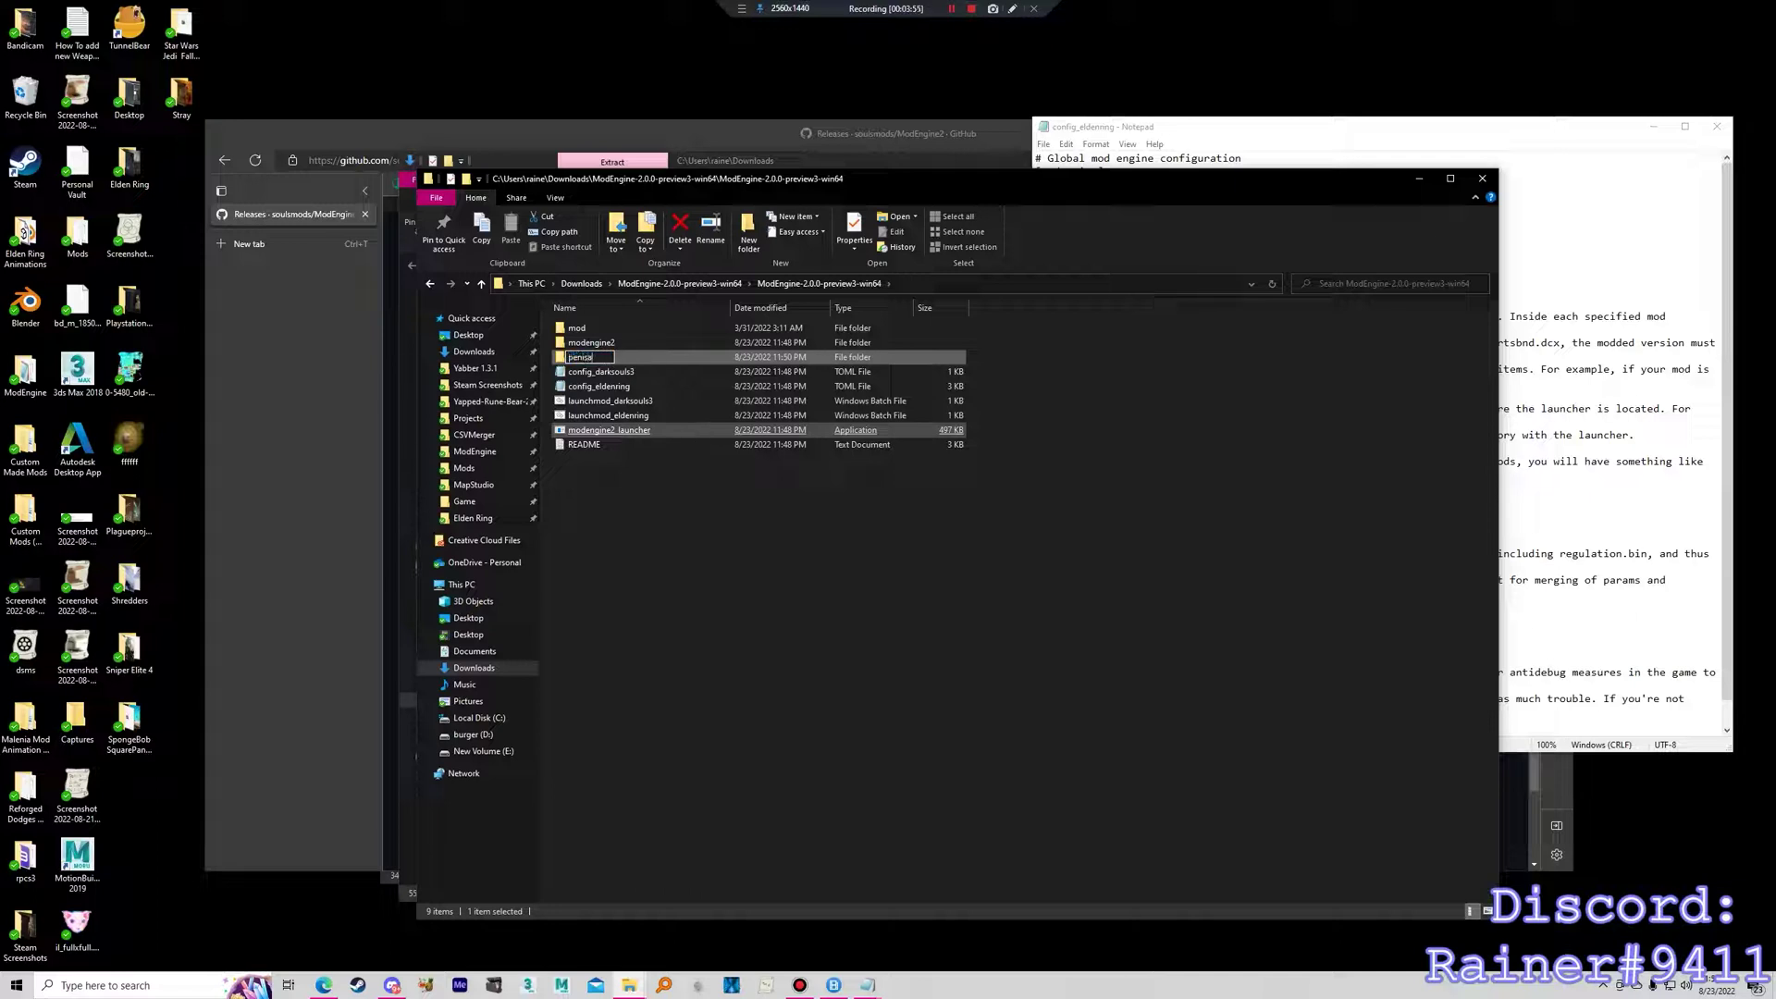
text(penisanddickandballs)
key(Return)
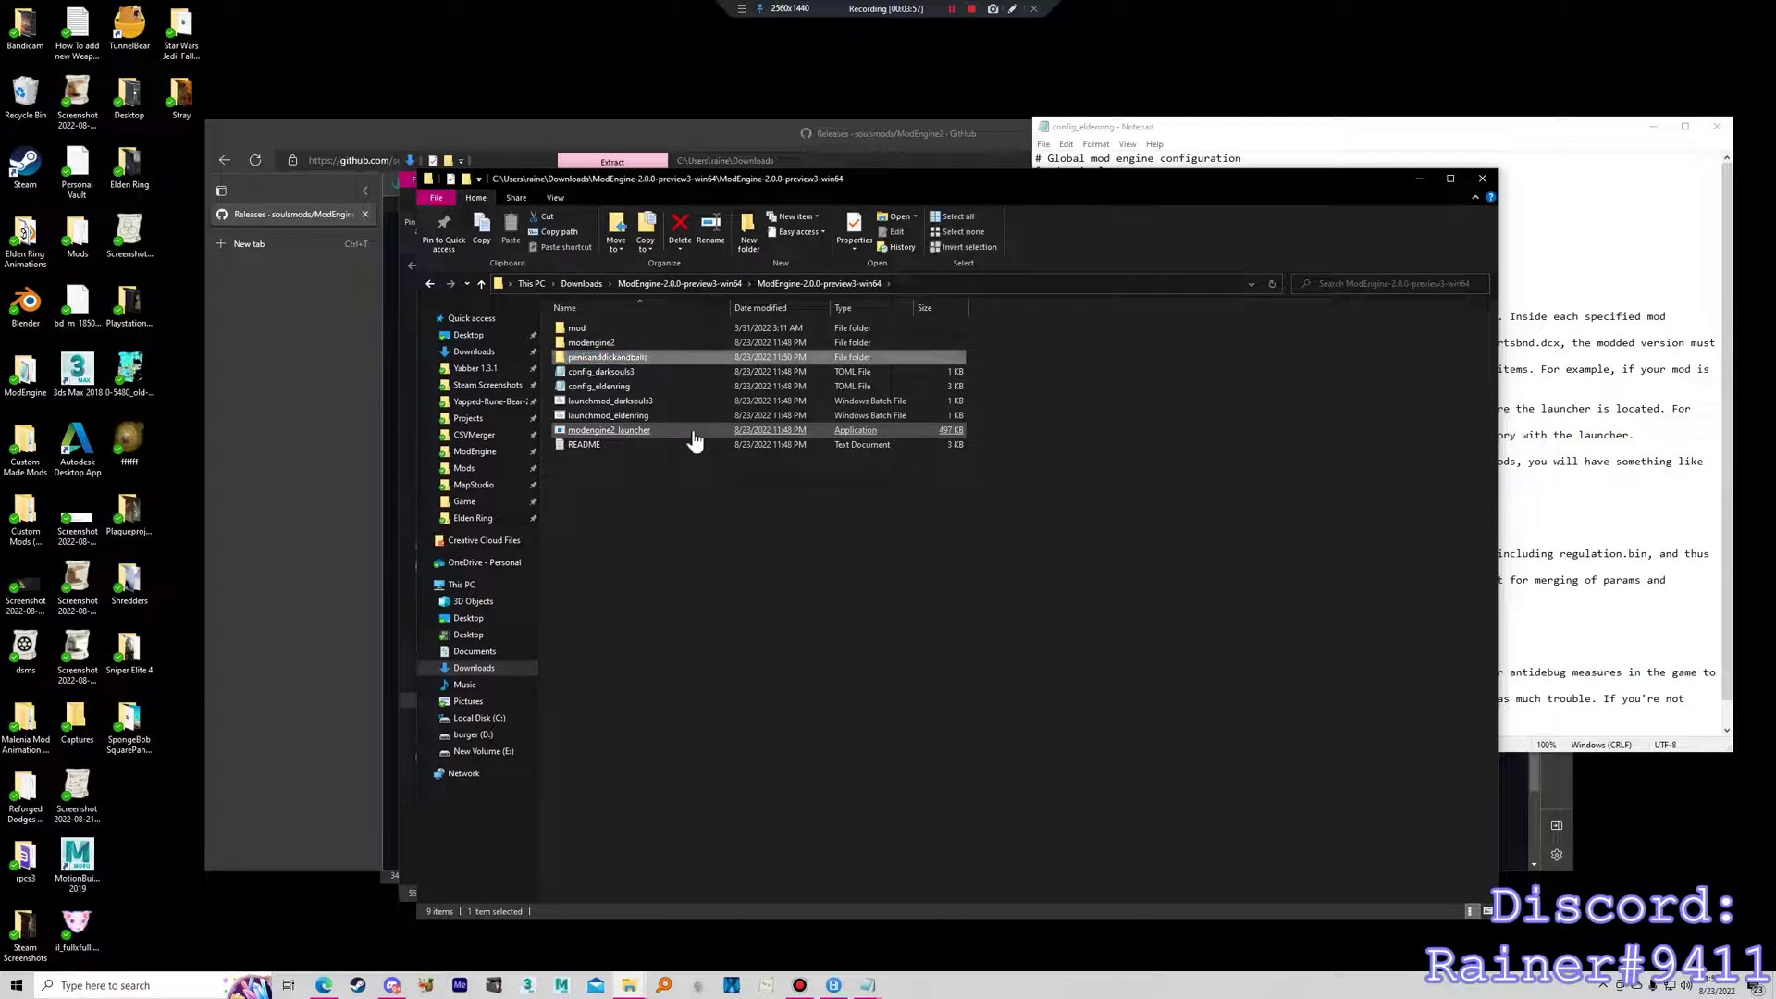
Copy the new folder's name into the default mod entry's path in config_eldenring as "penisanddickandballs" and save the file.
right_click(719, 357)
click(801, 616)
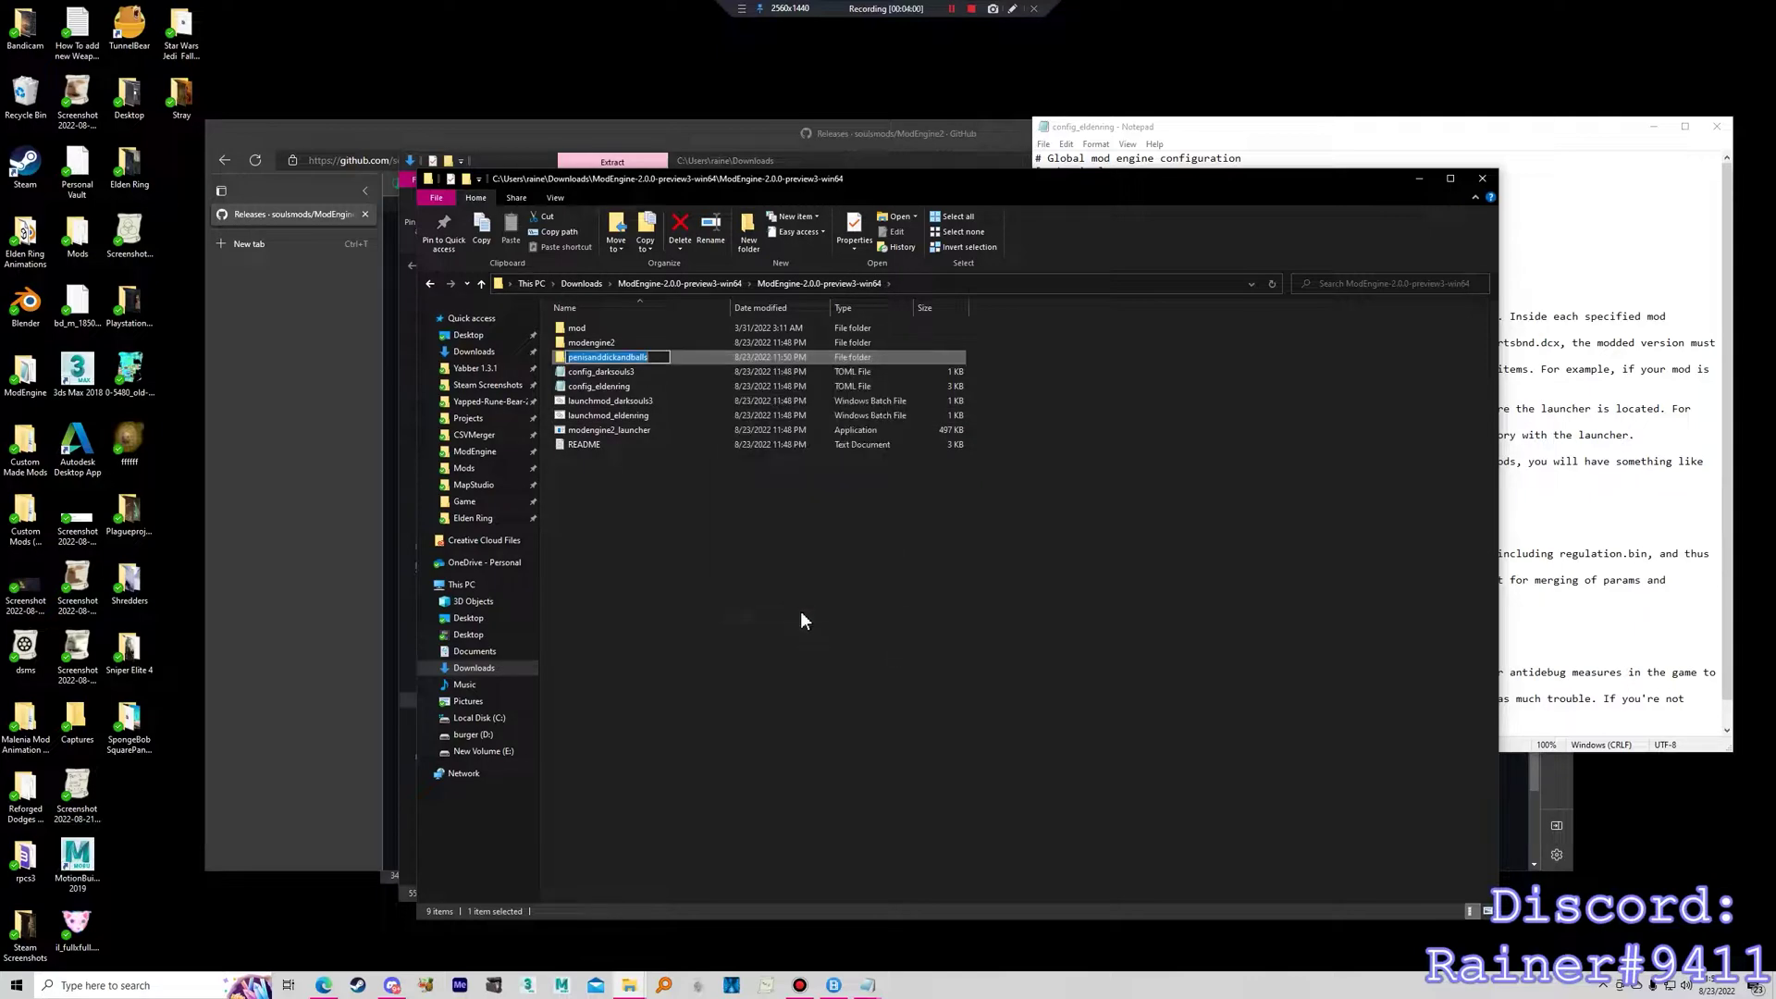
click(1348, 128)
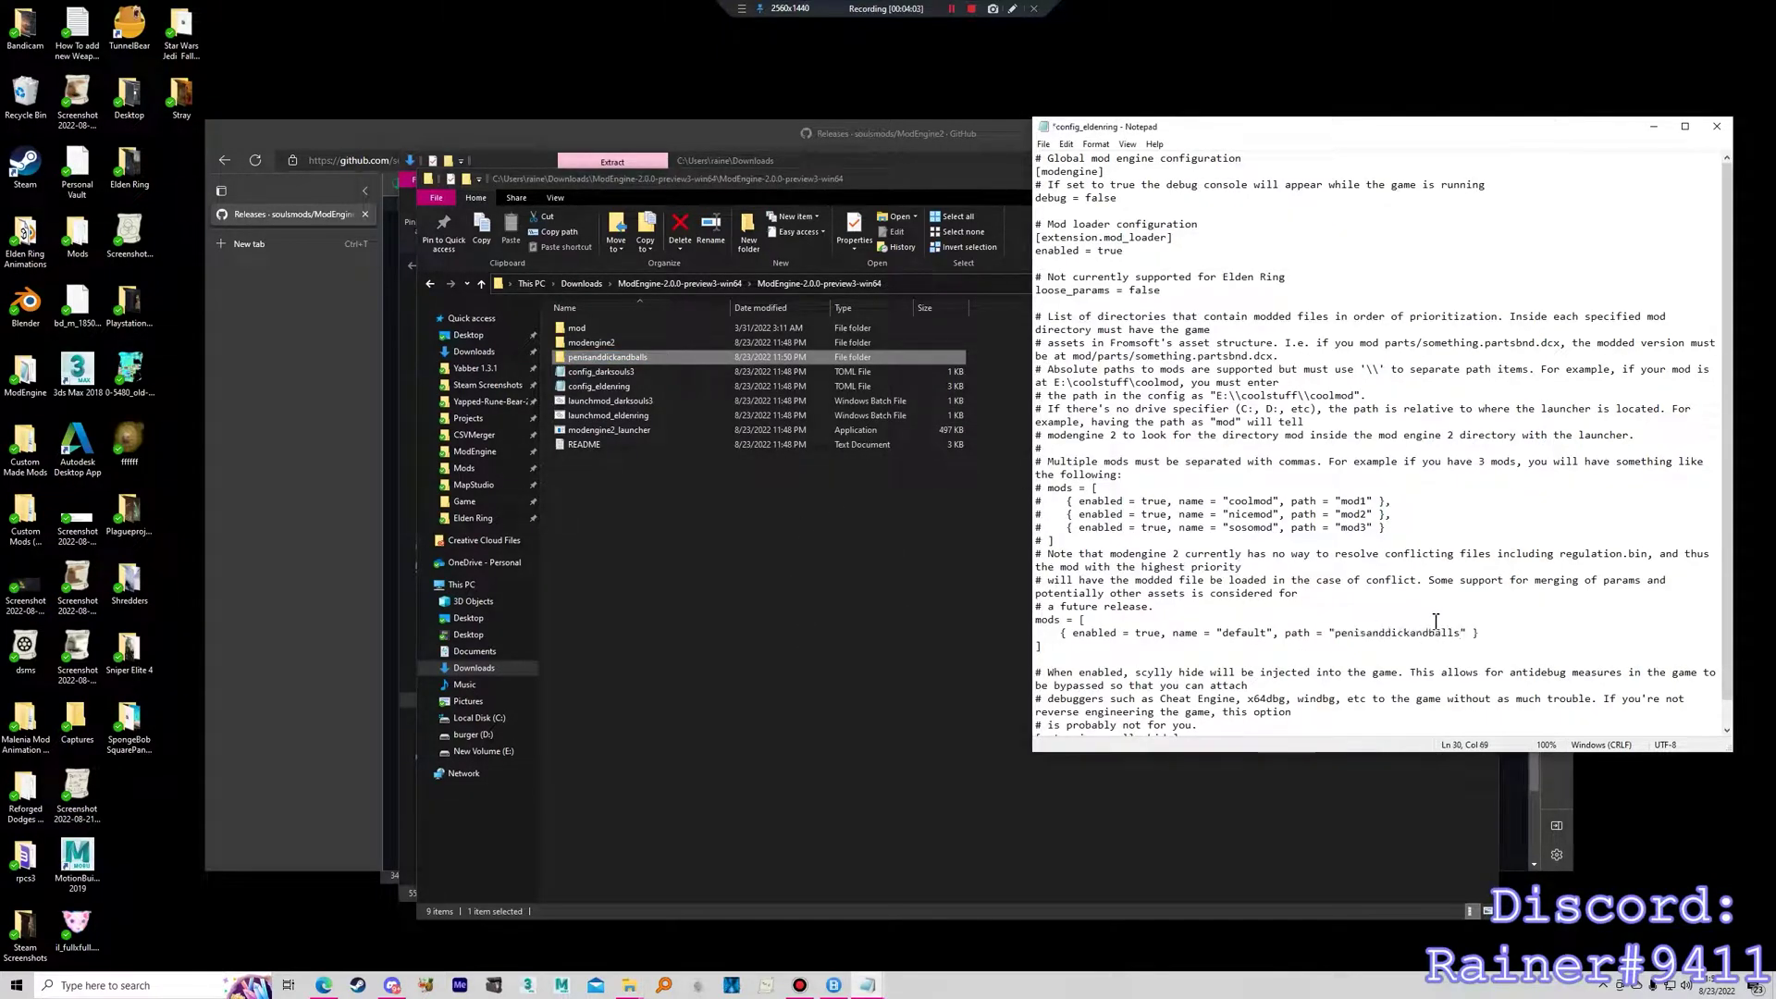
click(1073, 206)
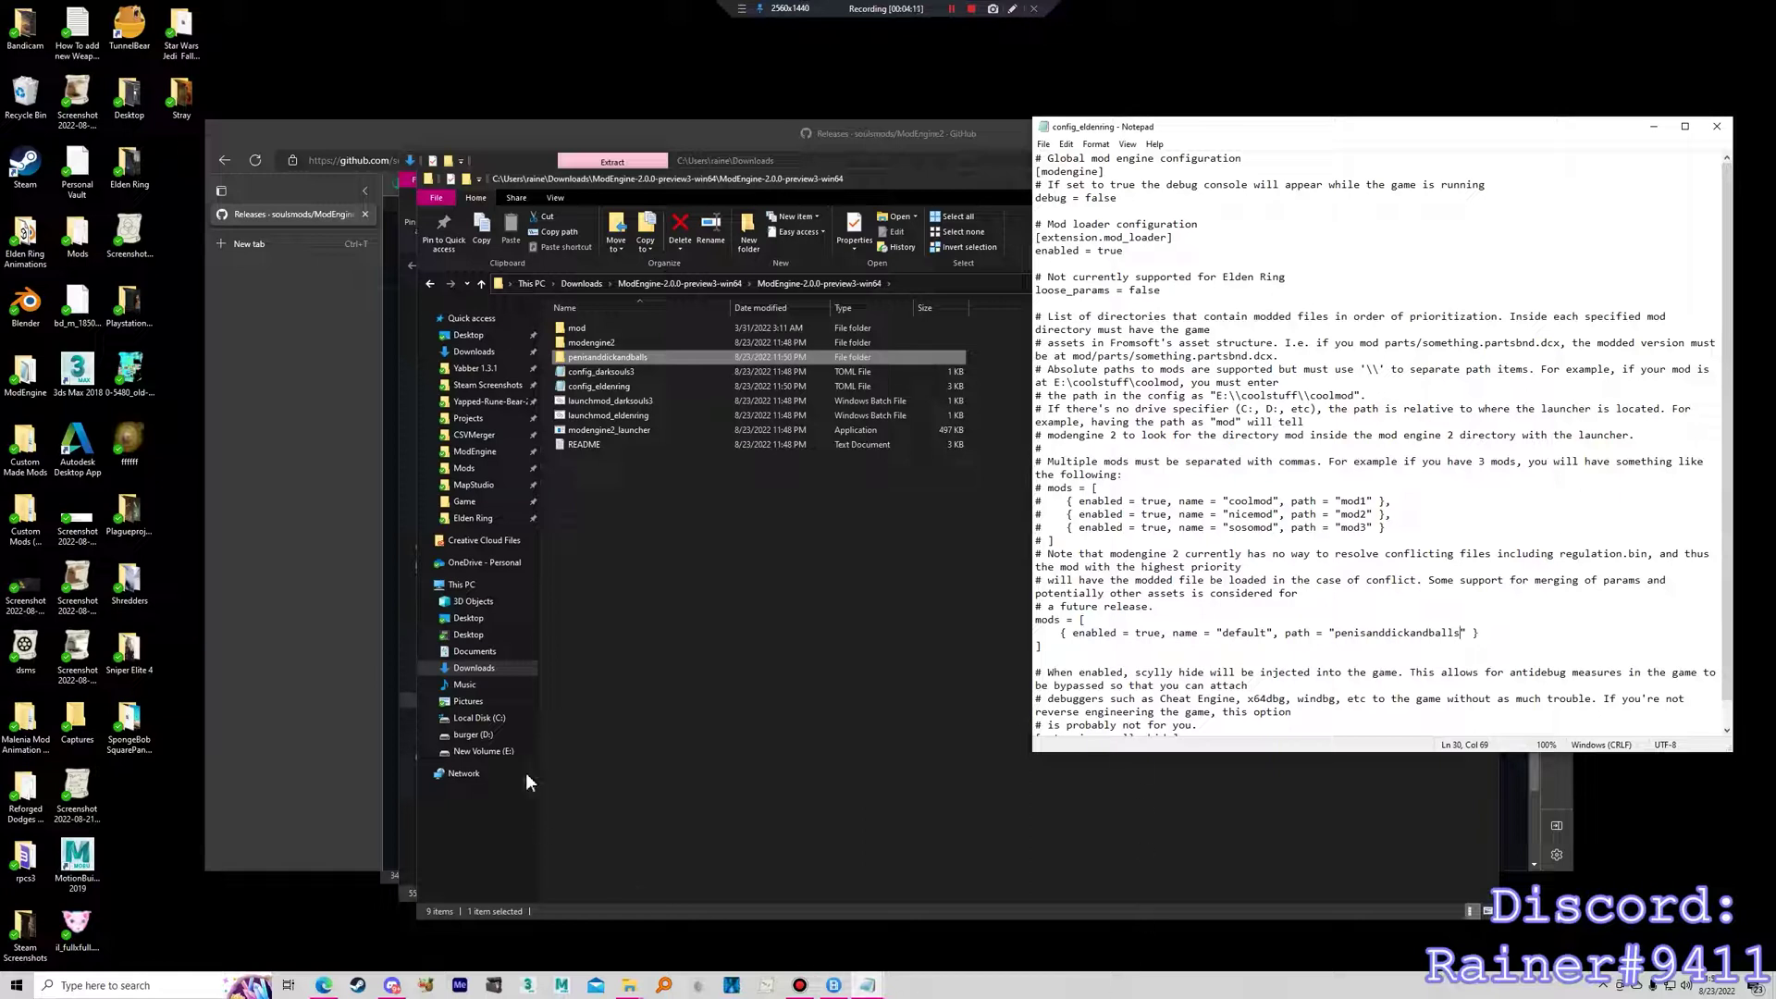
Highlight launchmod_eldenring and the new mod folder, close the ModEngine folder window, and move the browser window aside.
click(628, 567)
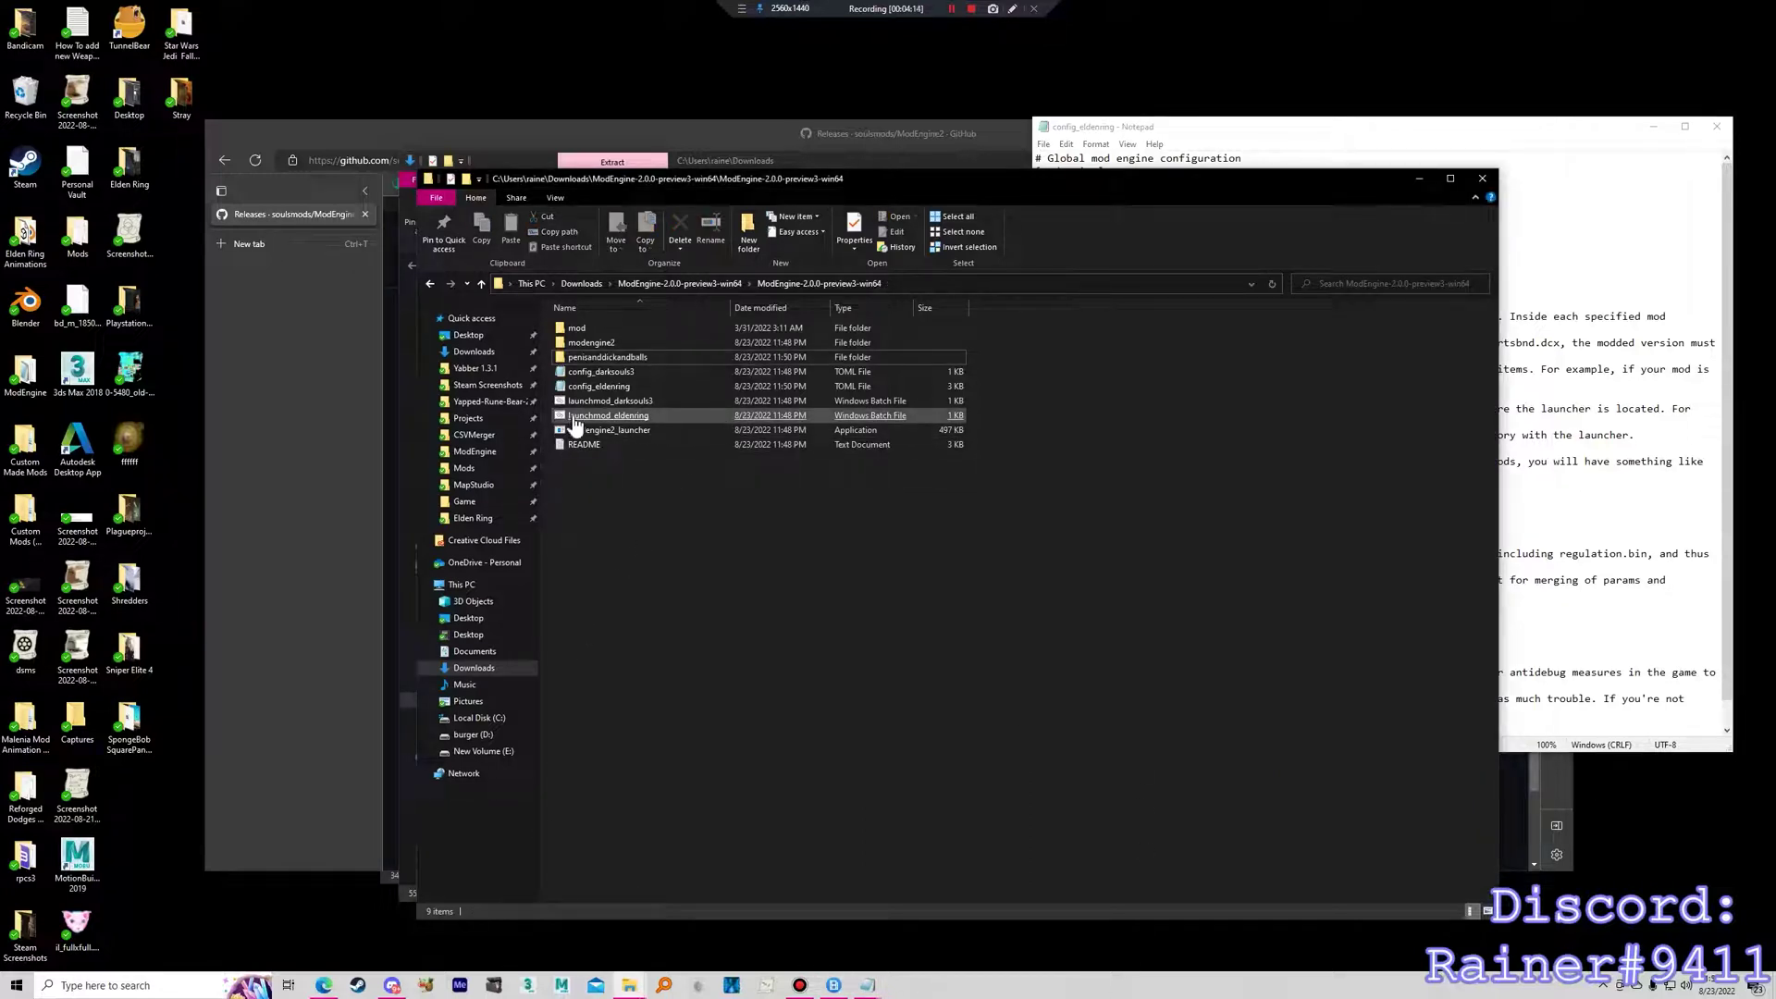
click(873, 419)
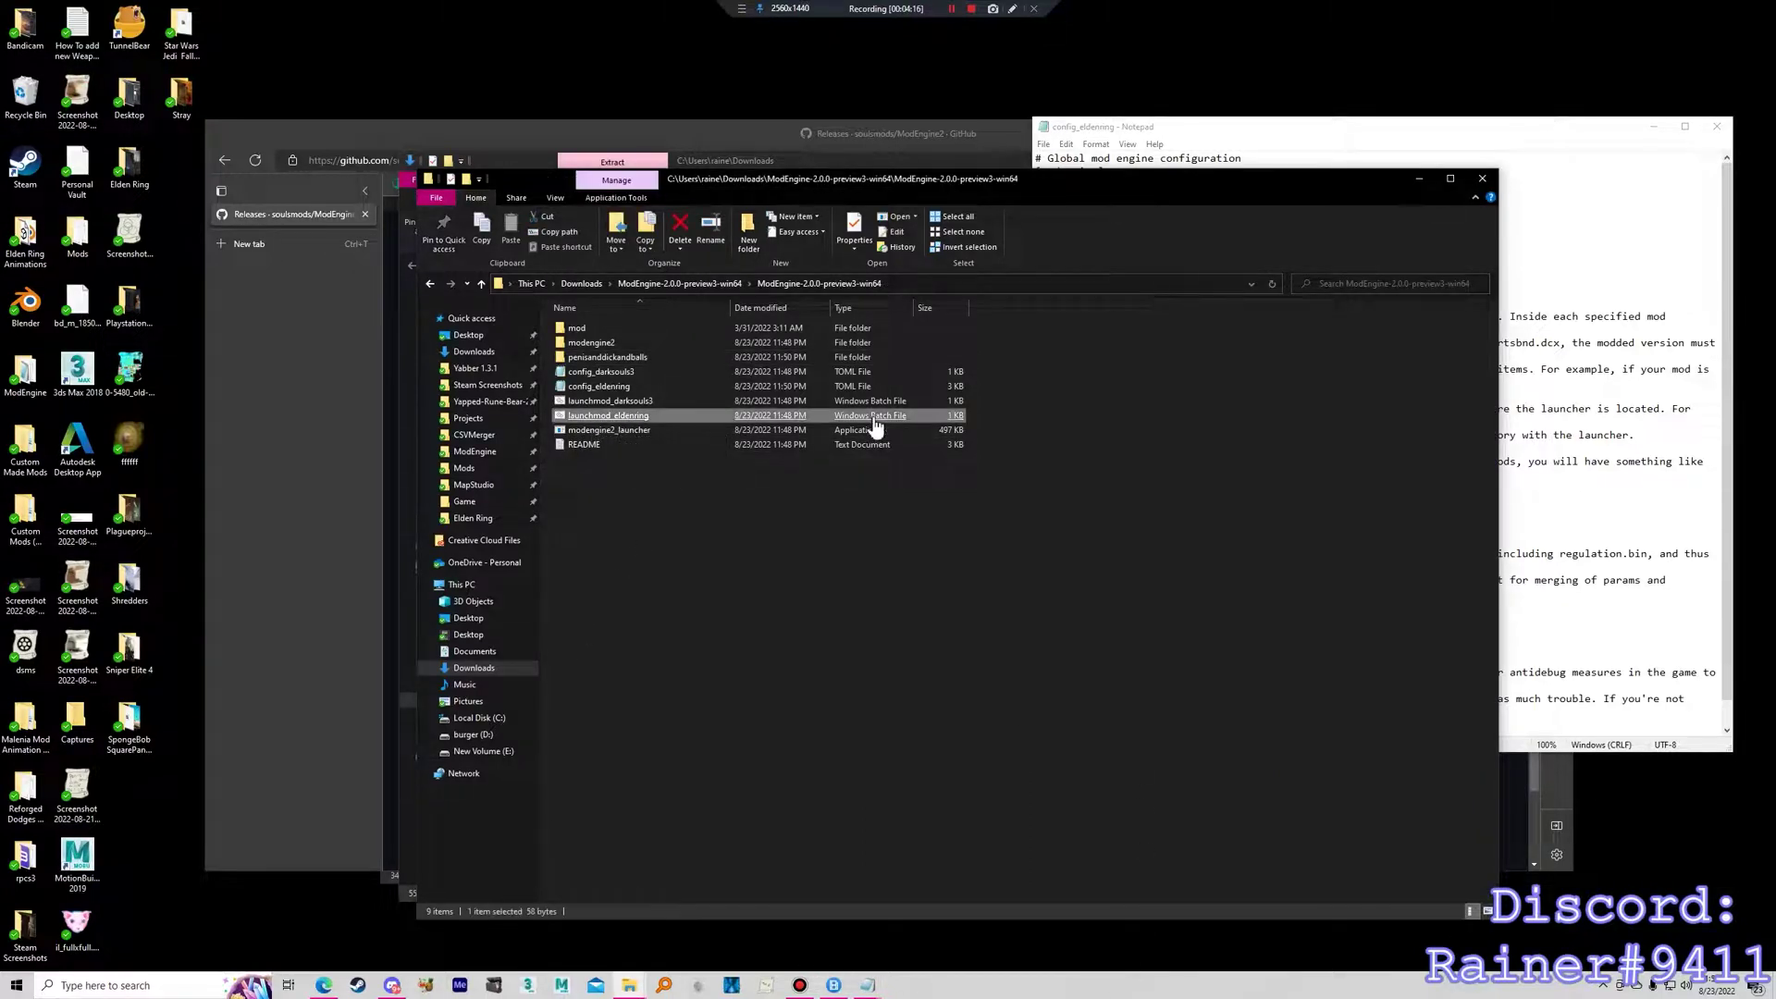
drag(1051, 359, 581, 364)
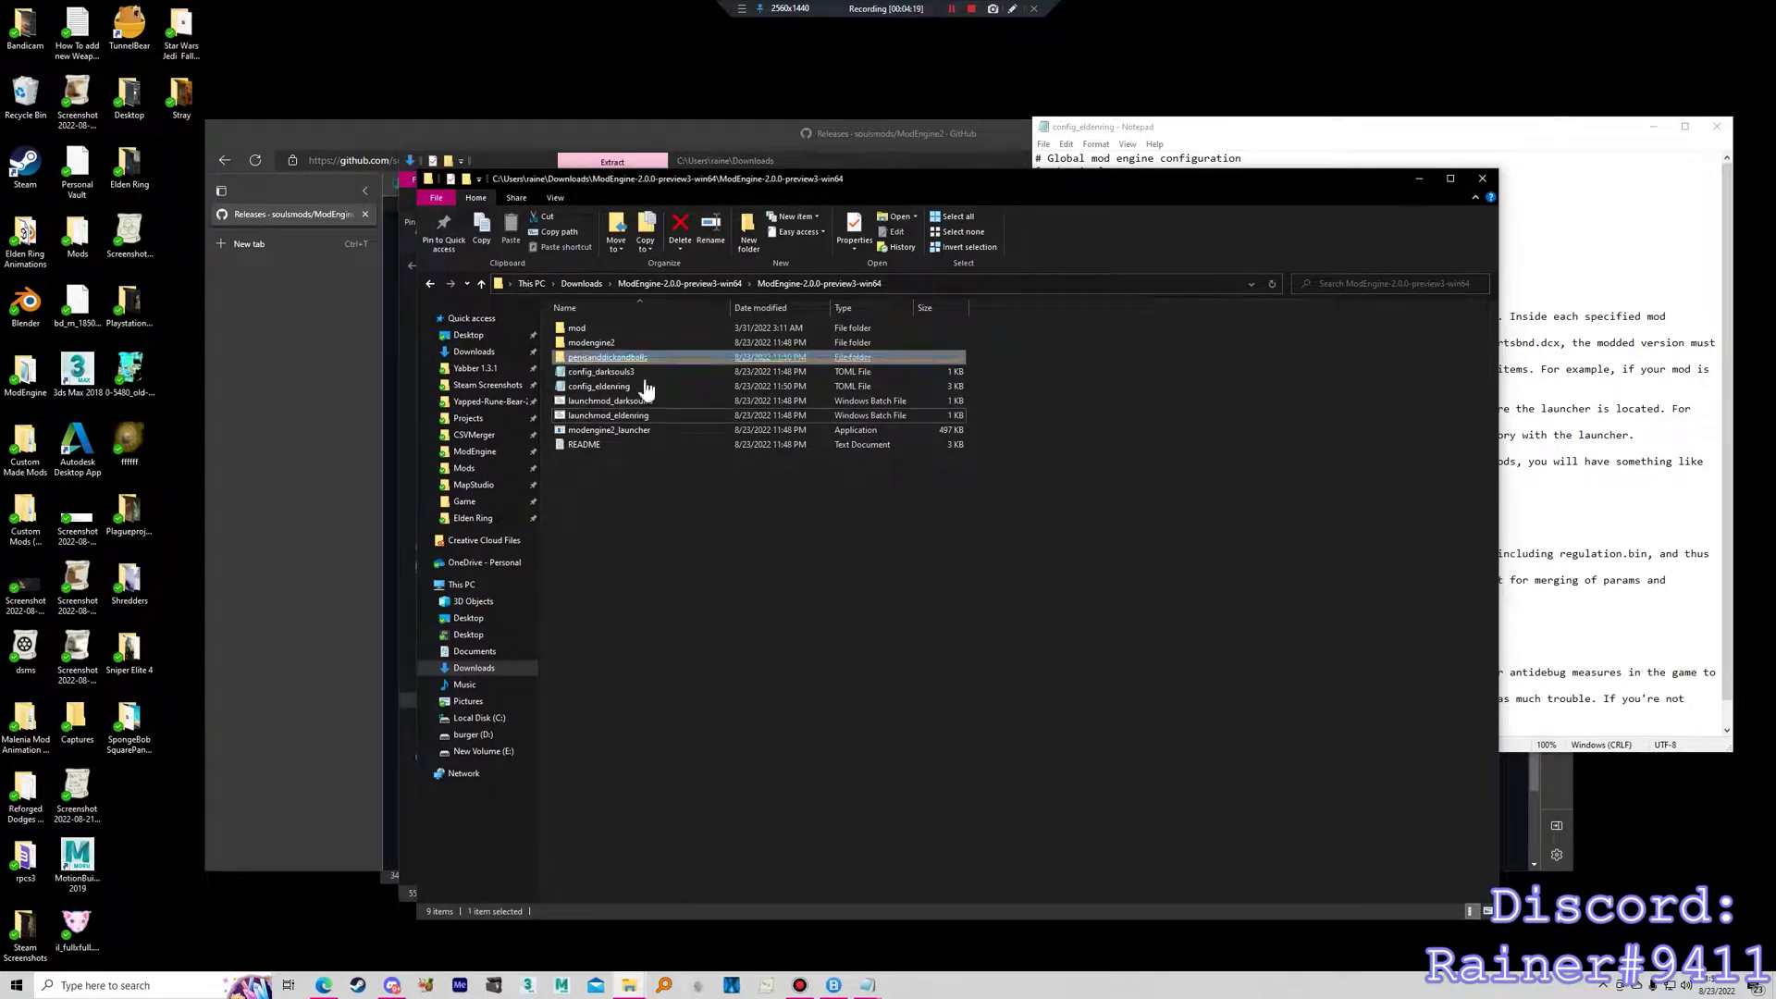
click(1008, 356)
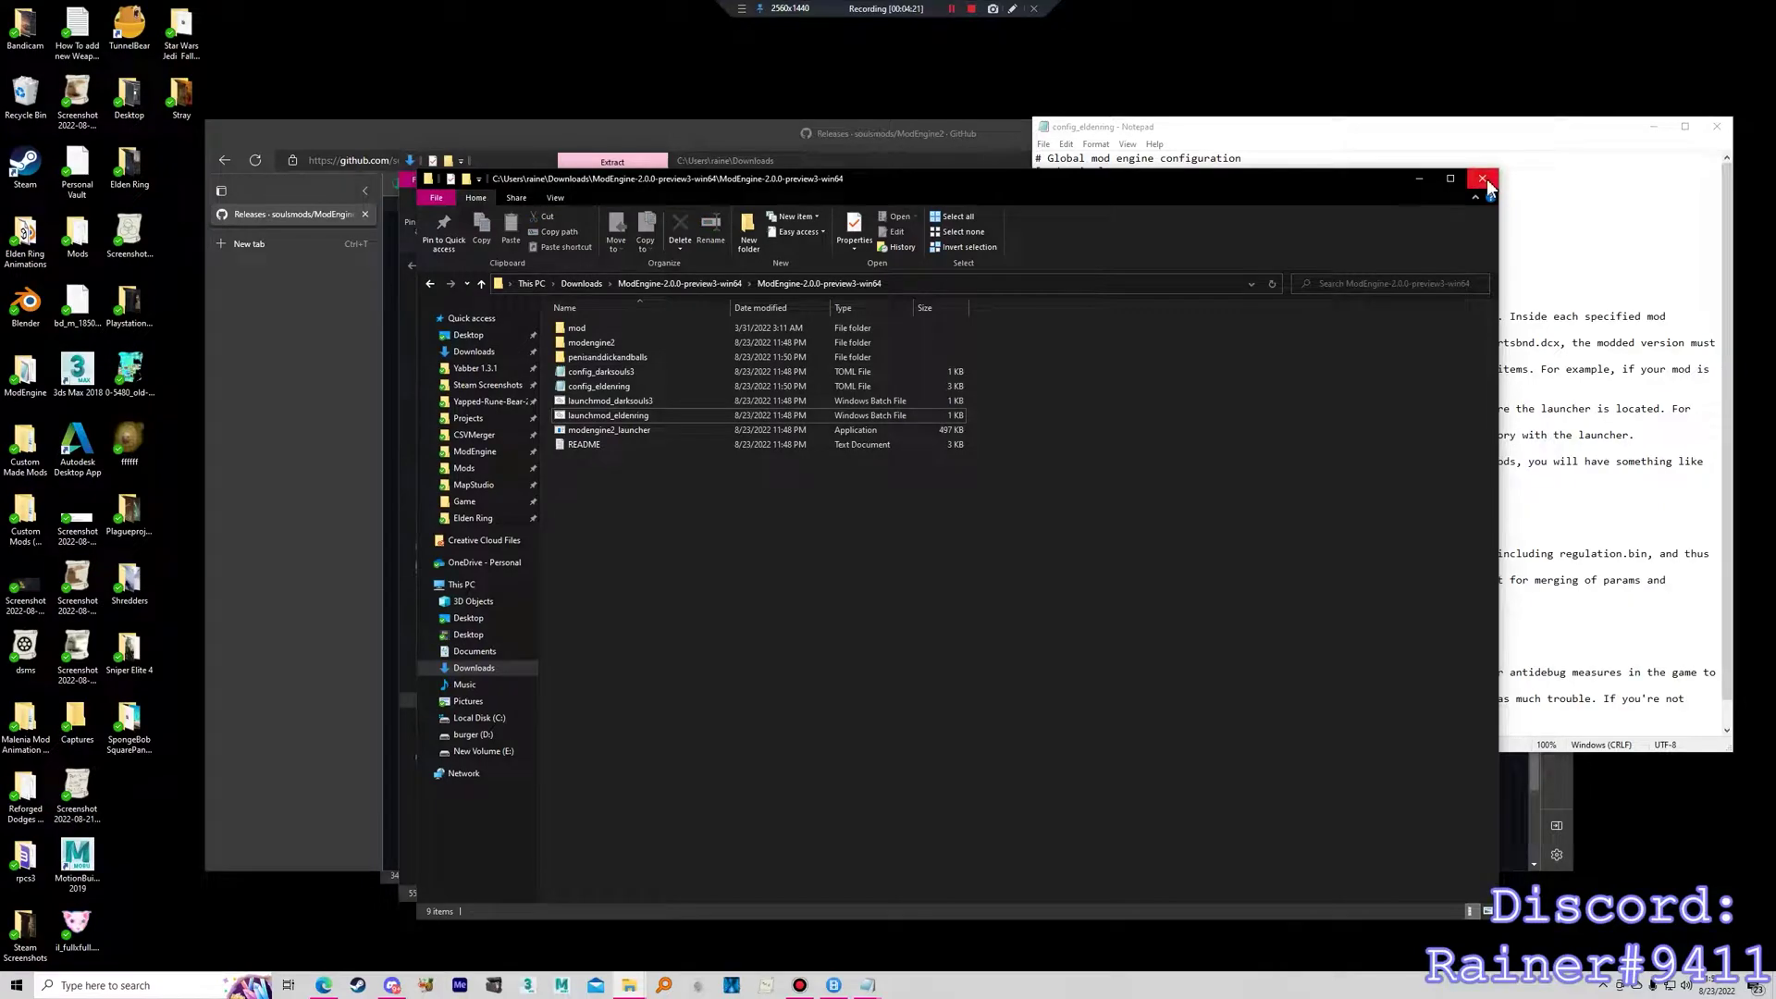
drag(983, 132, 798, 119)
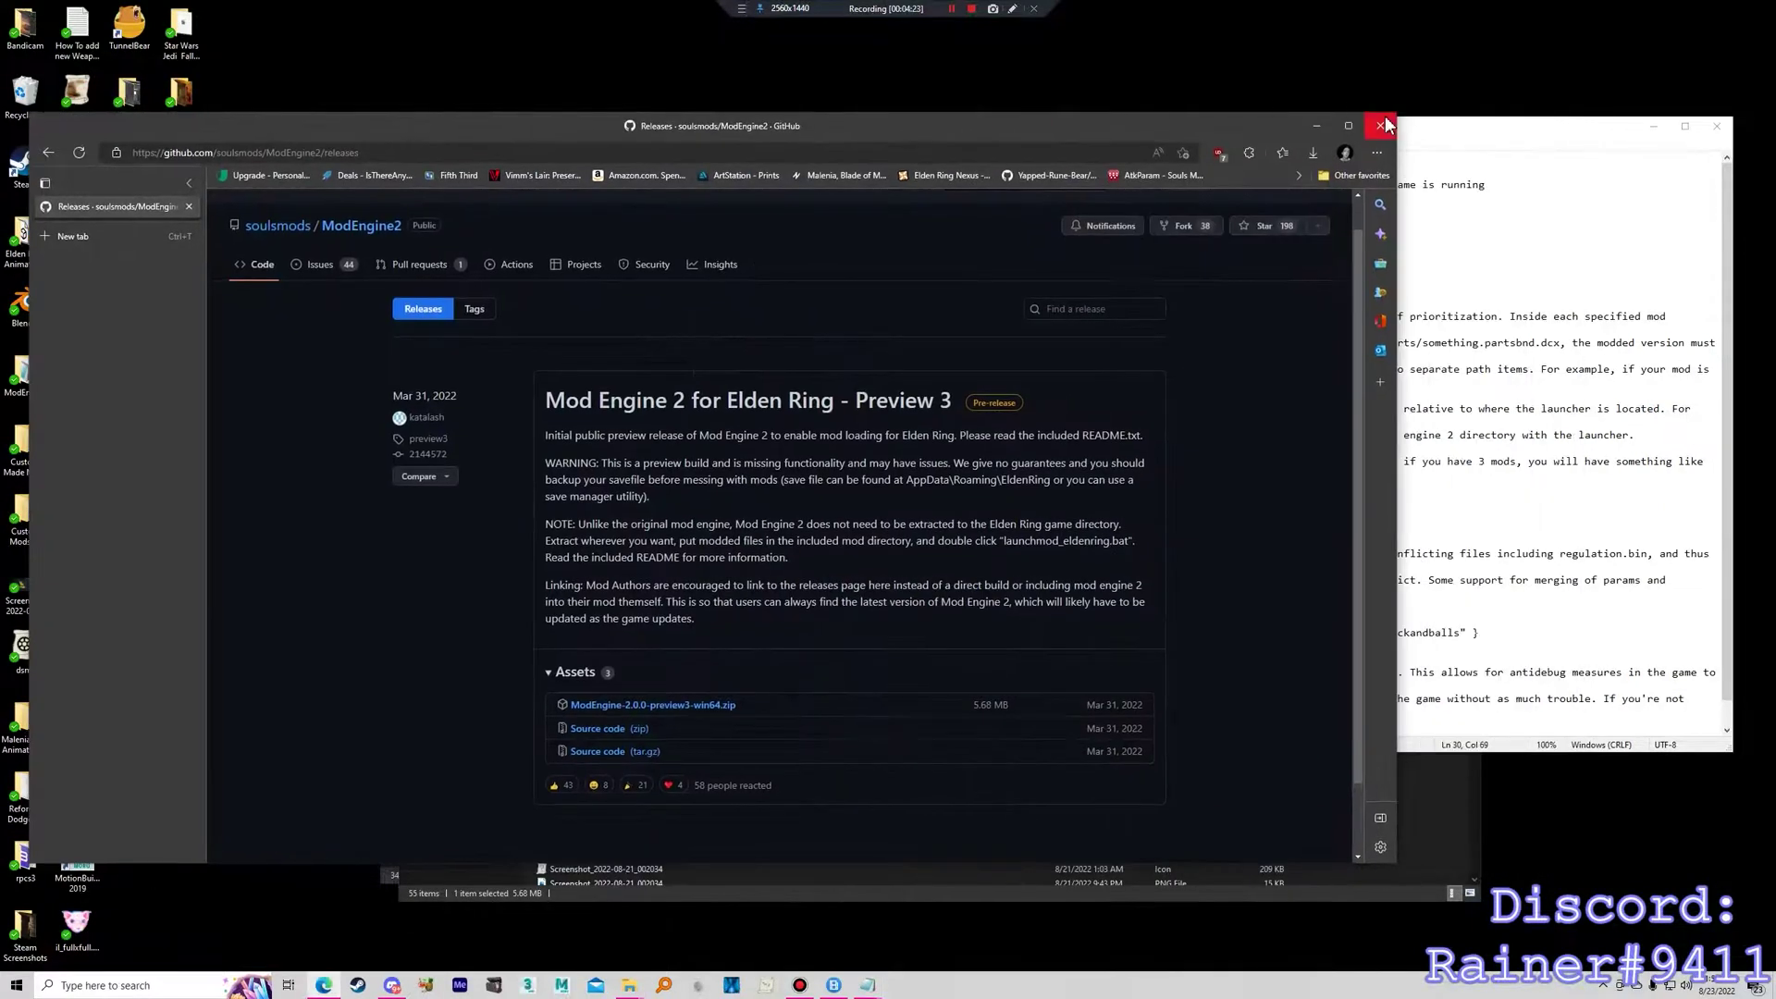
Close the browser and both folder windows, and minimise the tool notes and config_eldenring to clear the desktop.
click(1381, 122)
drag(959, 160, 746, 165)
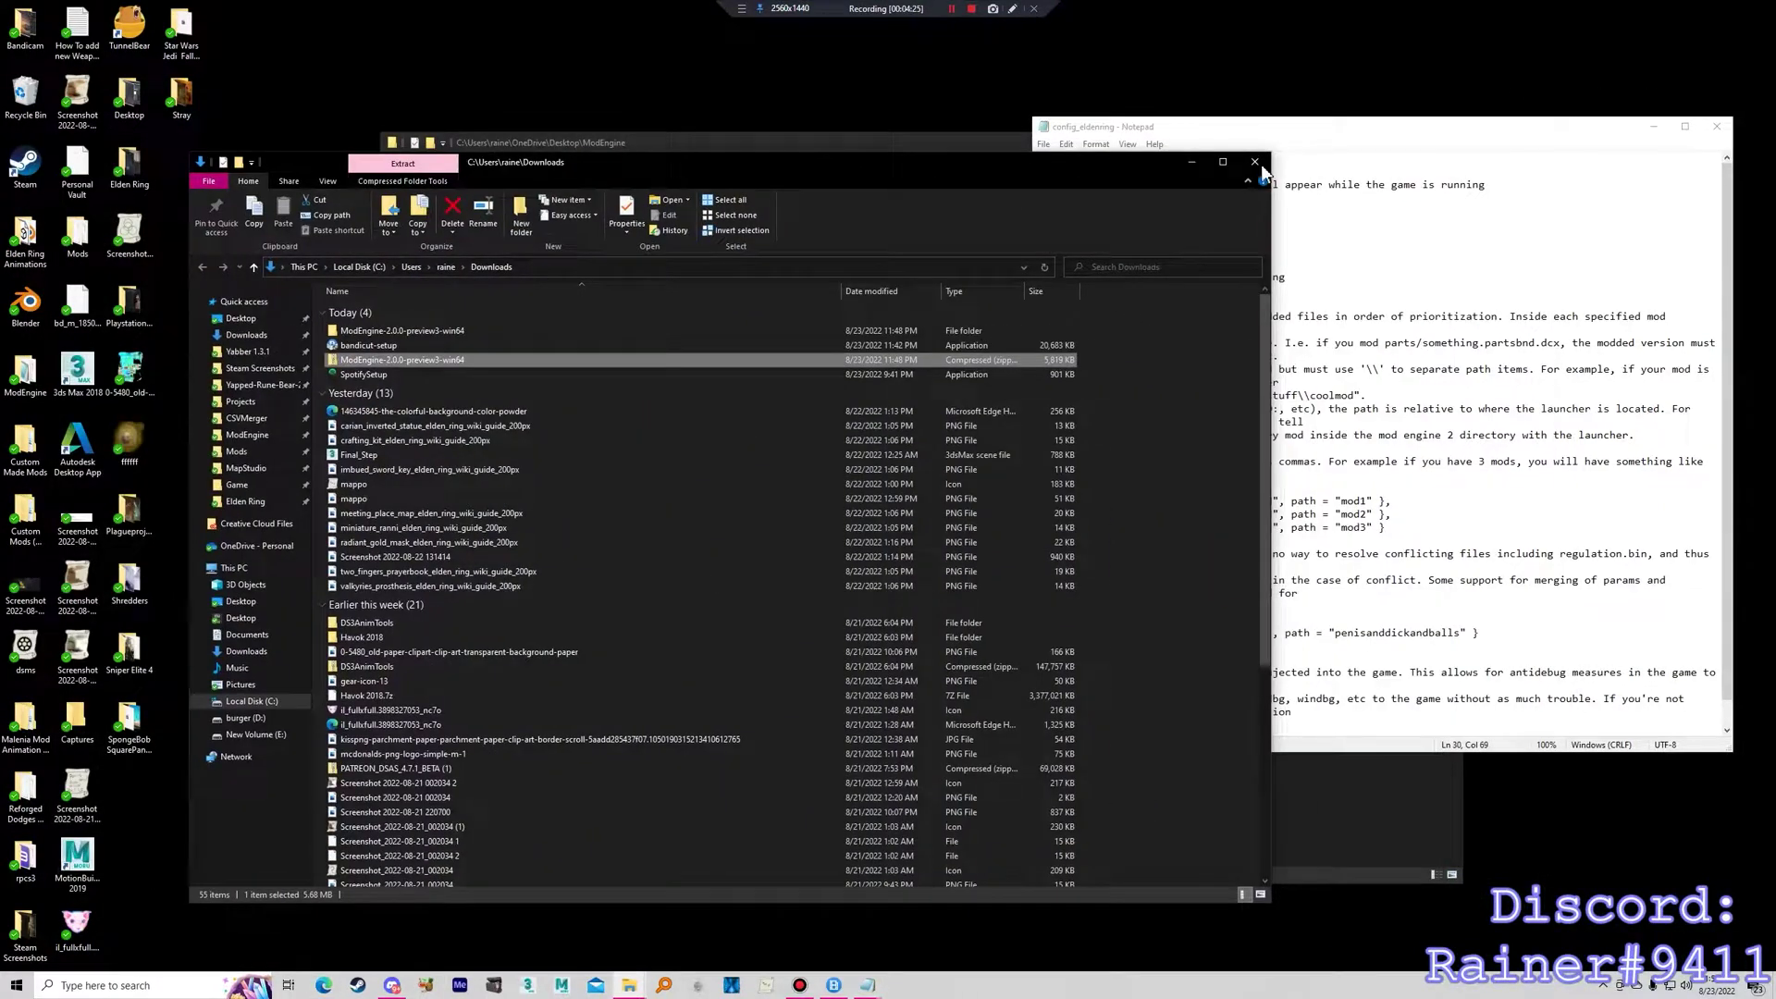
click(1261, 165)
drag(894, 149, 689, 170)
click(1238, 162)
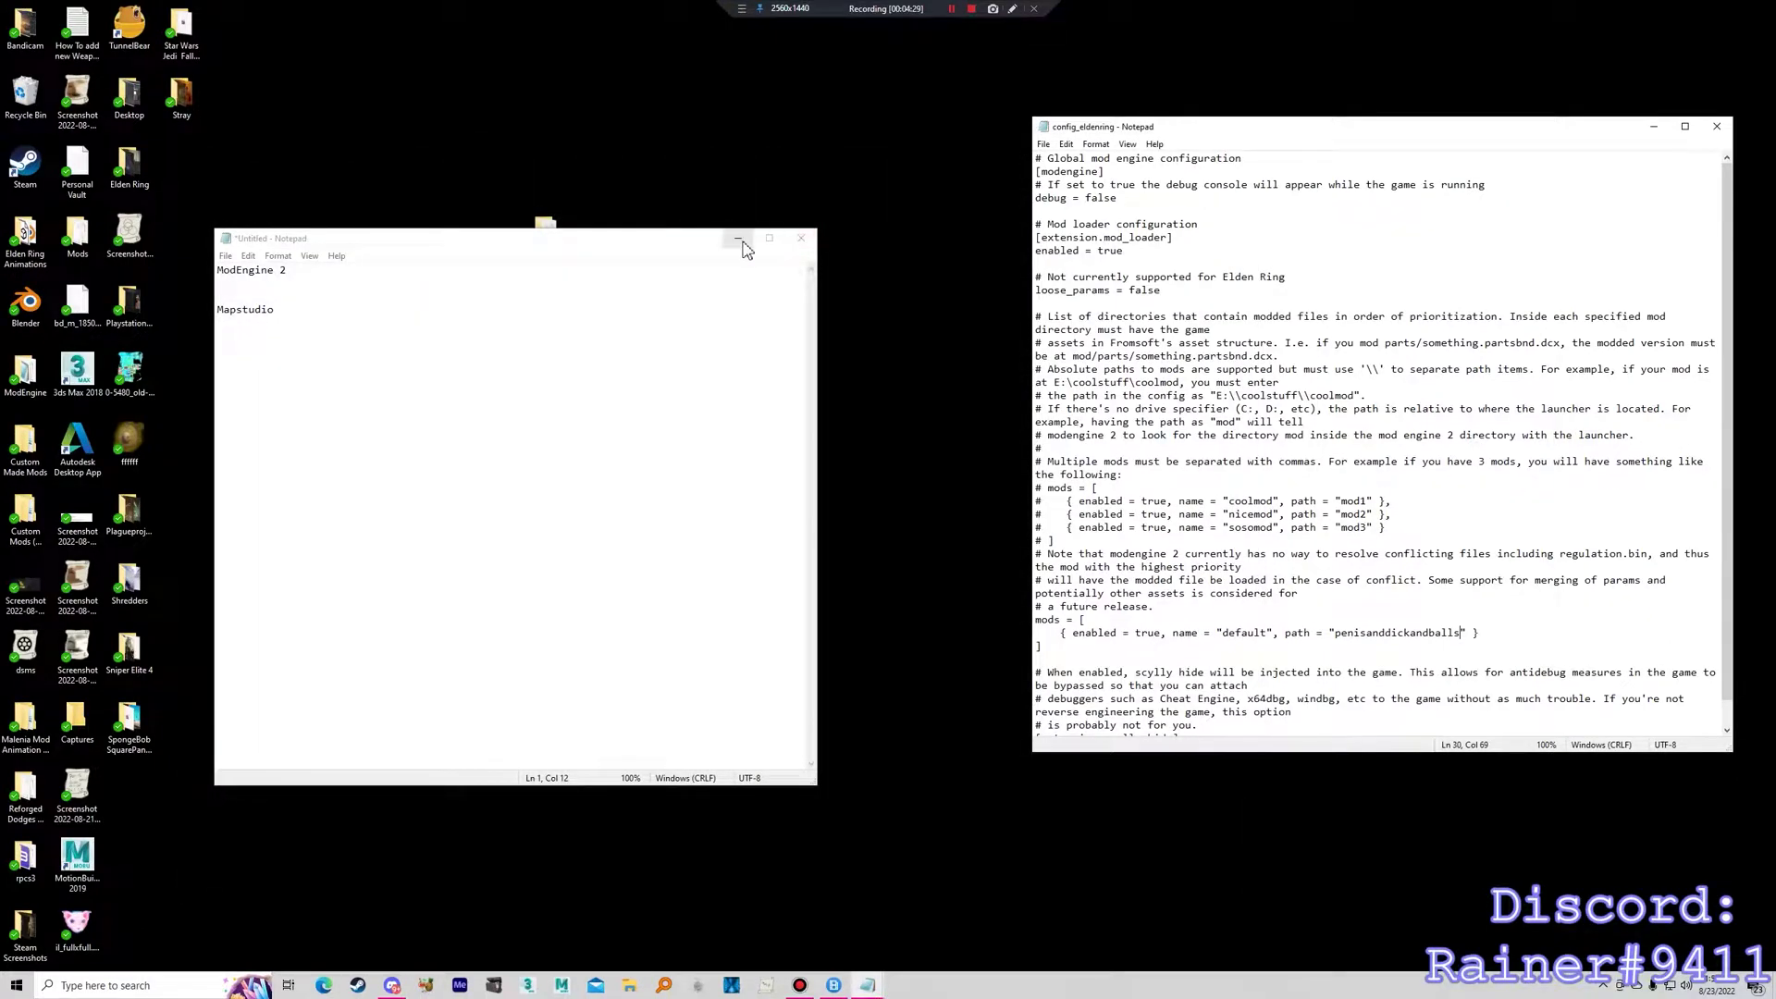
click(743, 239)
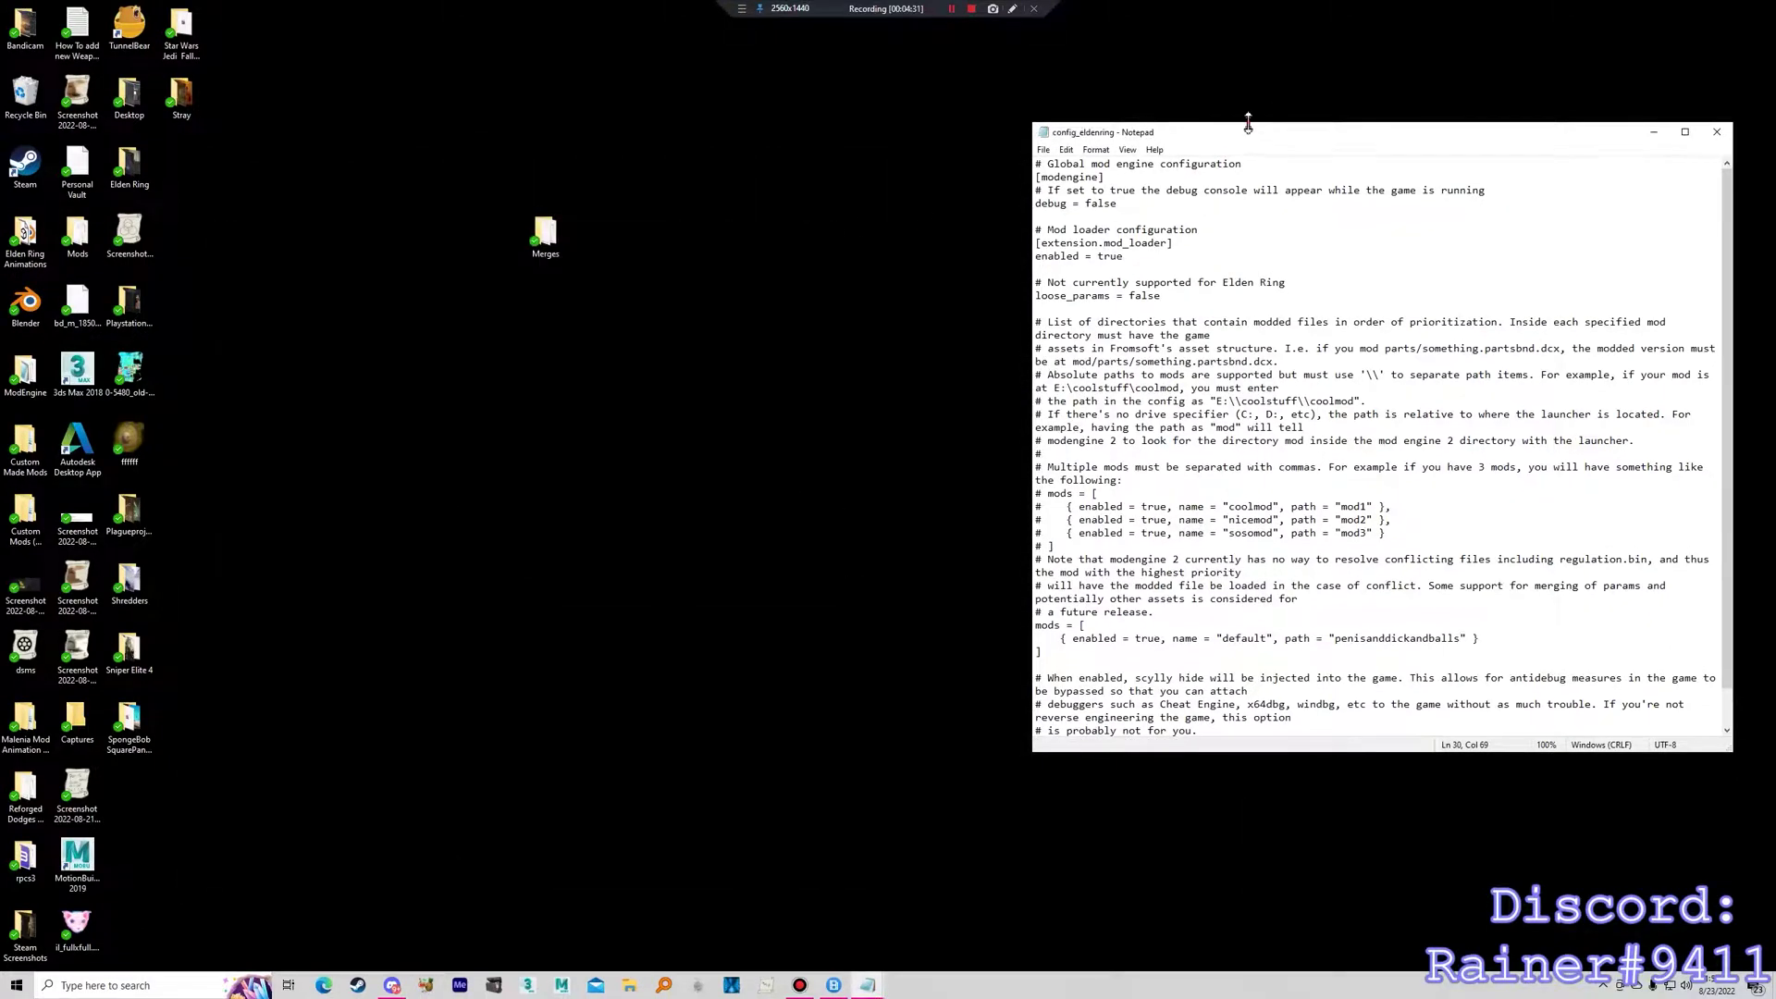
drag(1263, 124, 584, 136)
click(971, 144)
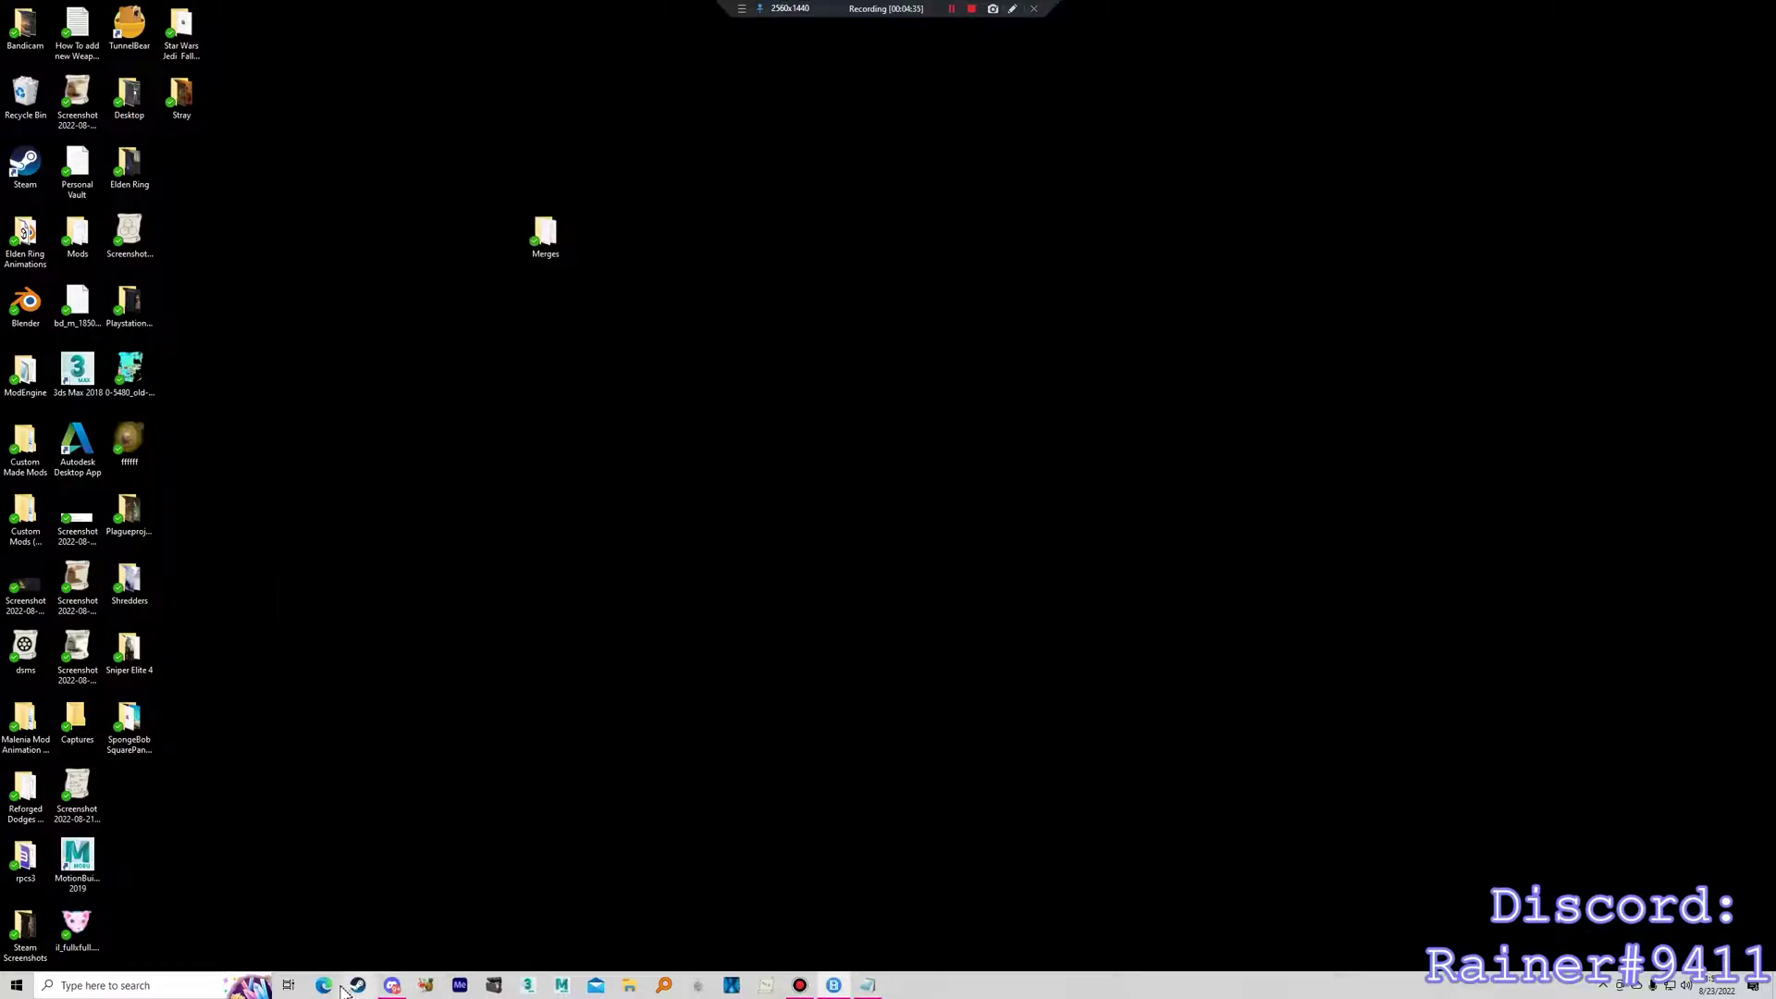
Open the inner ModEngine-2.0.0-preview3-win64 folder inside the extracted ModEngine download in File Explorer.
click(629, 983)
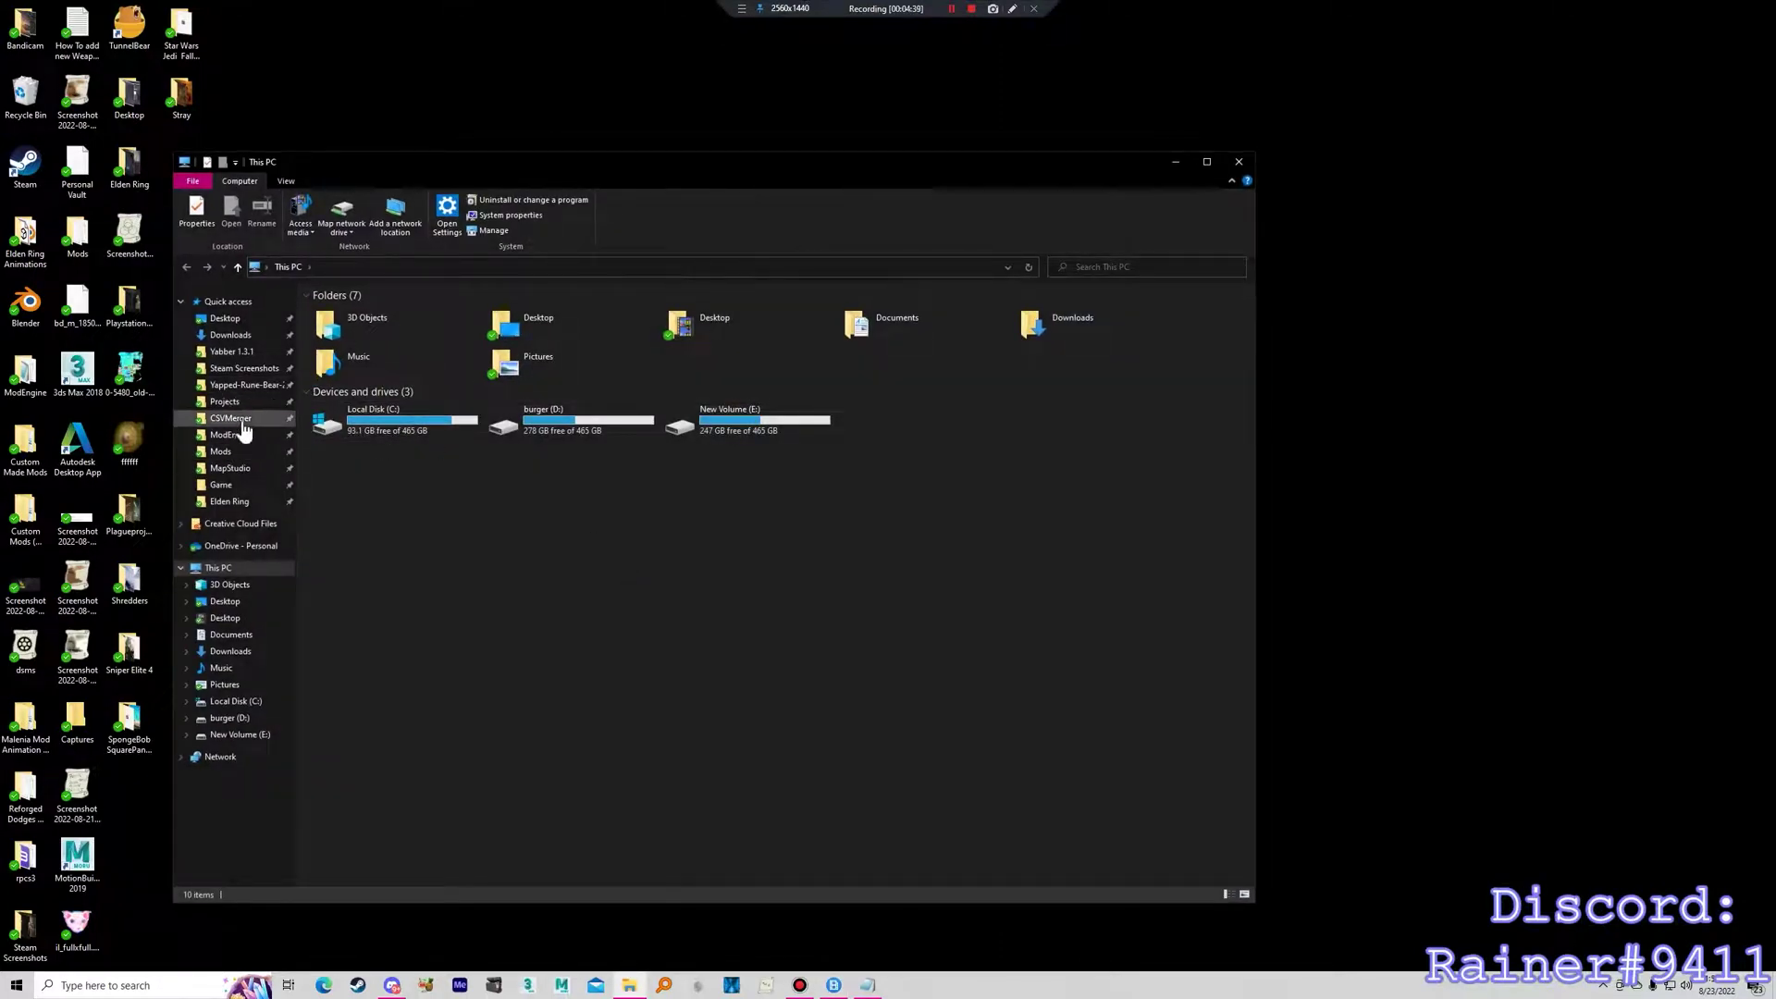
click(230, 335)
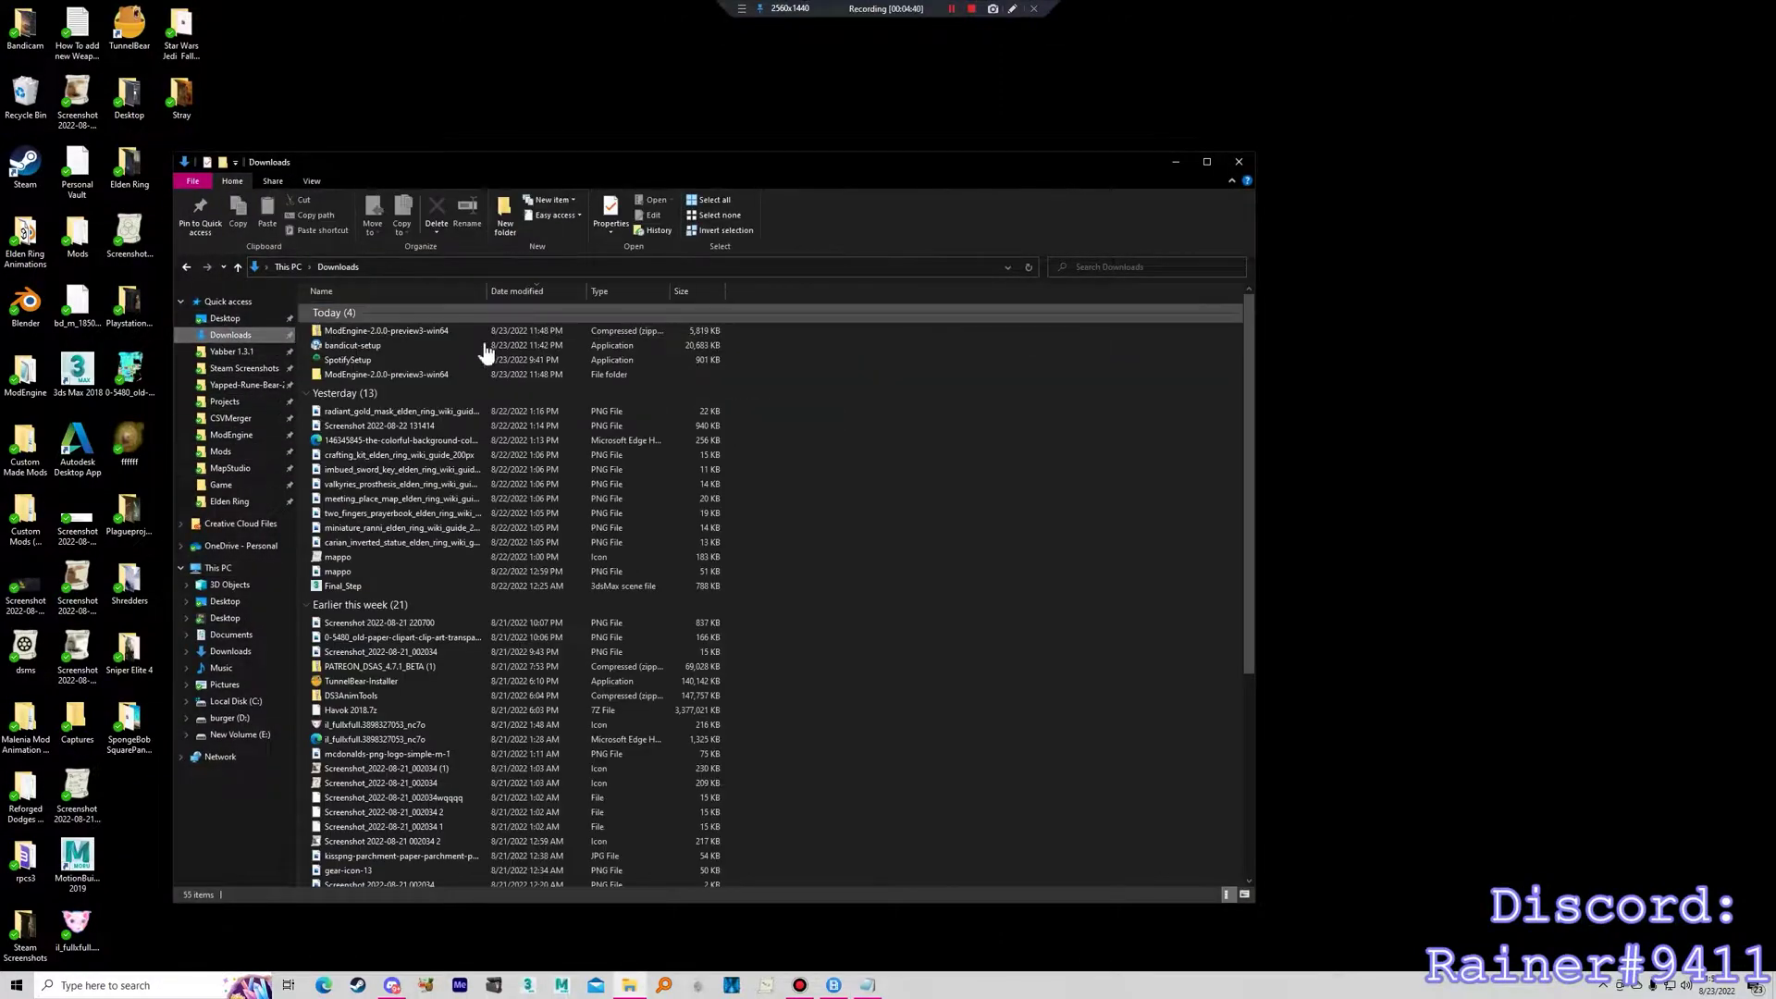
double_click(398, 373)
click(398, 312)
double_click(398, 315)
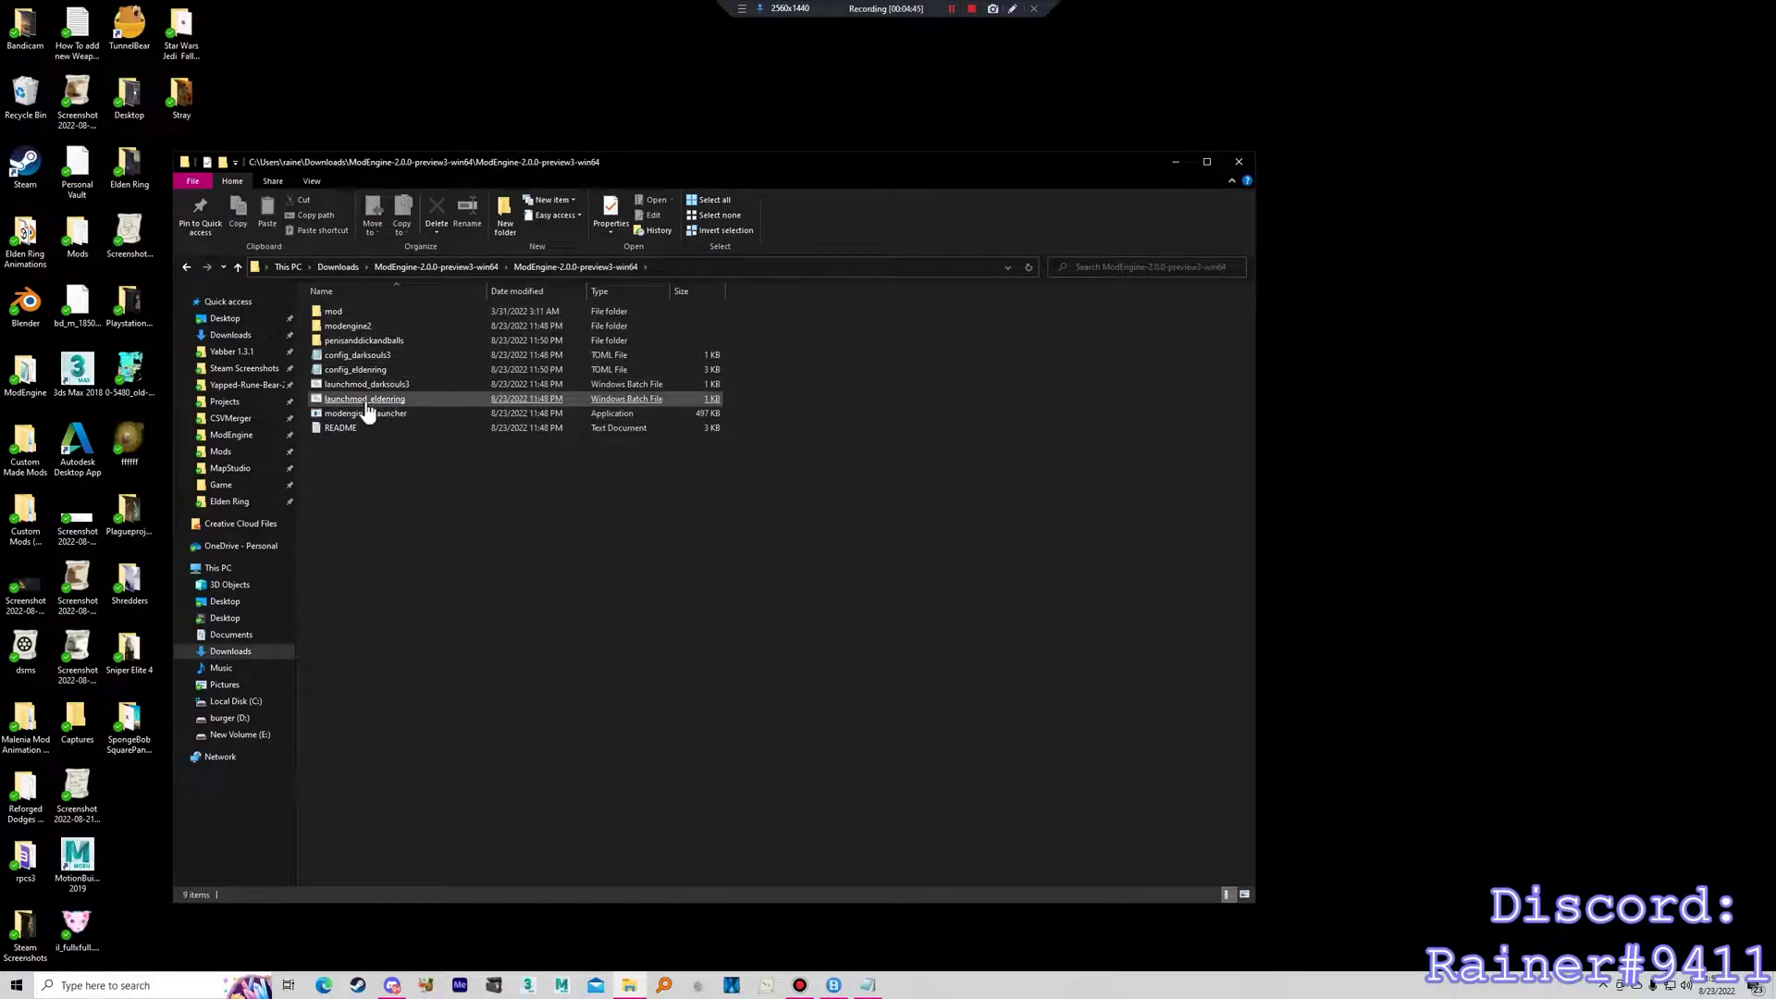
Run launchmod_eldenring and allow it through the Windows SmartScreen warning to start Elden Ring.
click(365, 403)
double_click(364, 407)
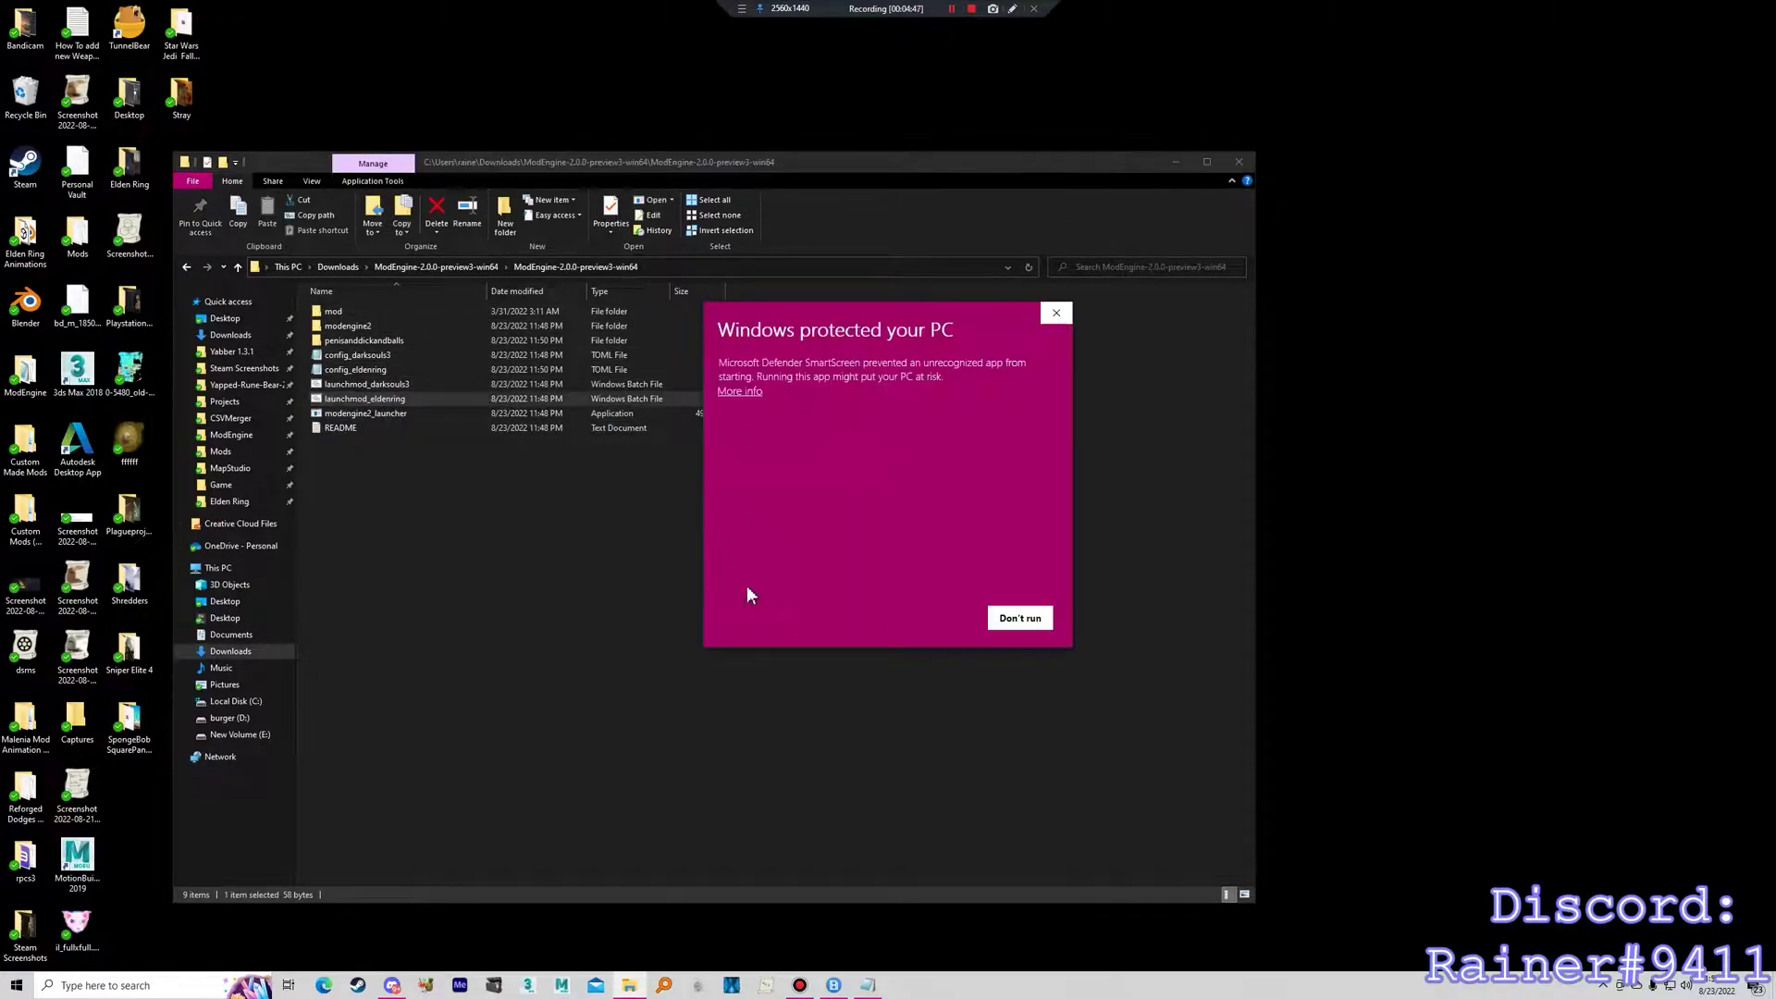
click(740, 392)
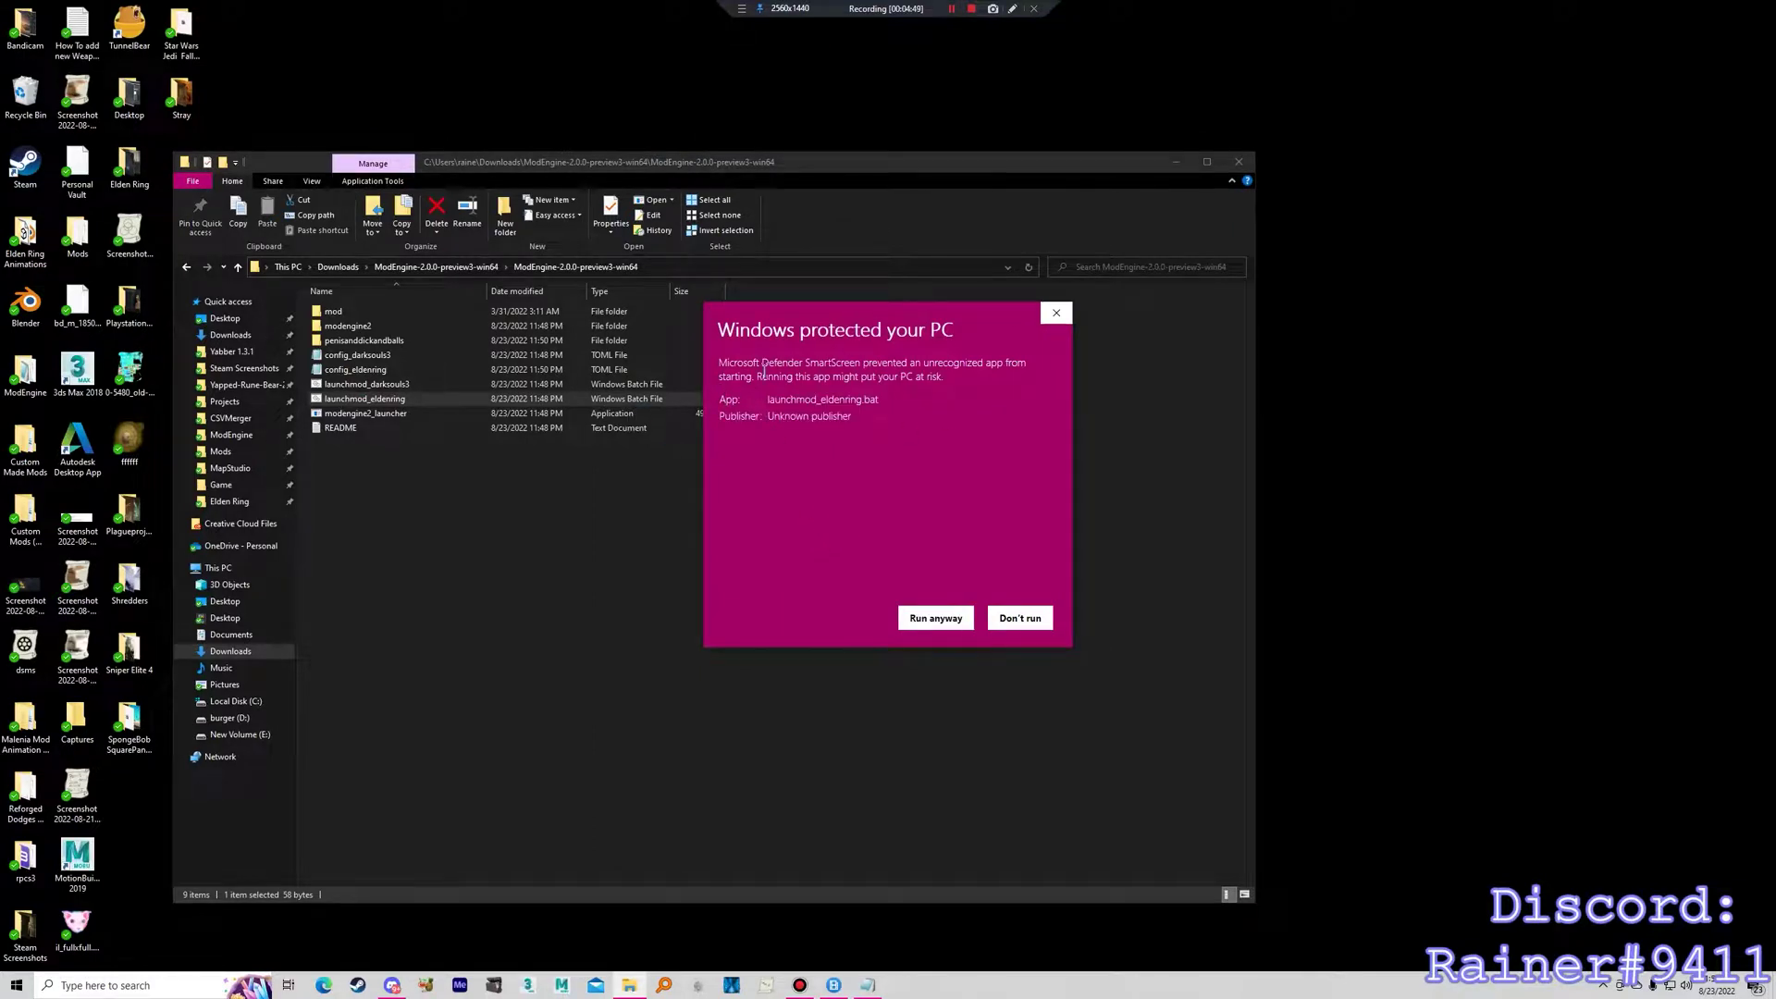
click(939, 620)
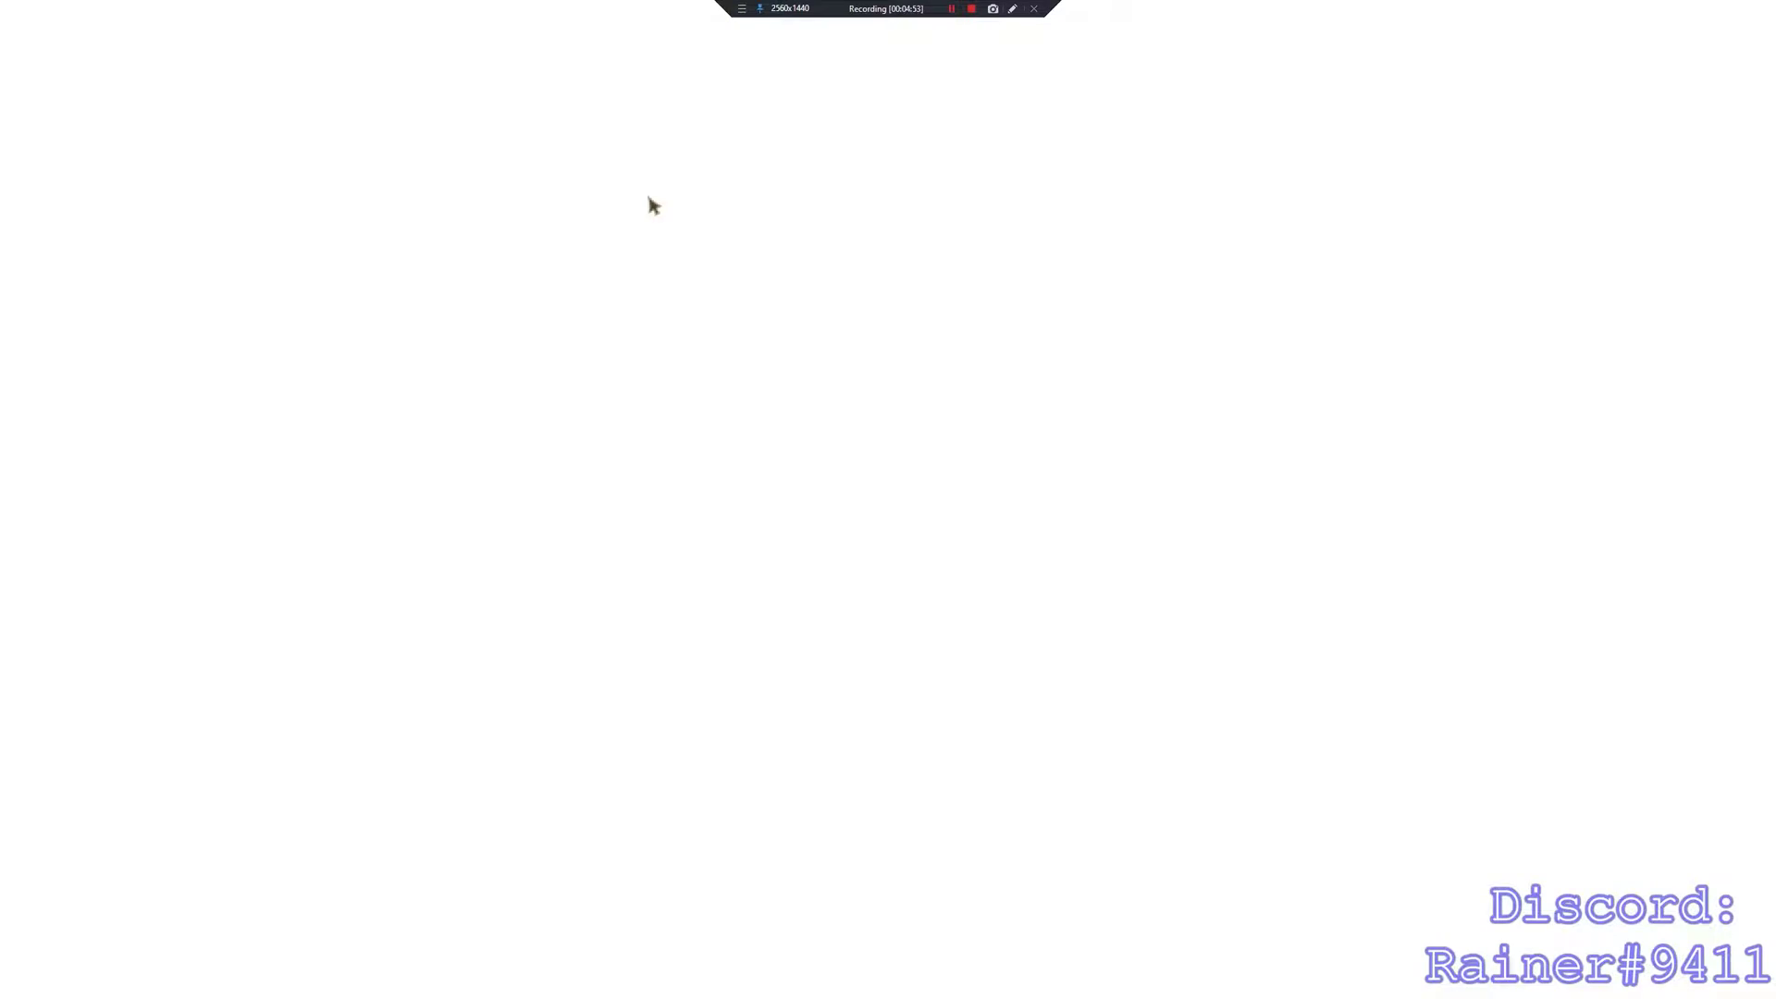
click(952, 10)
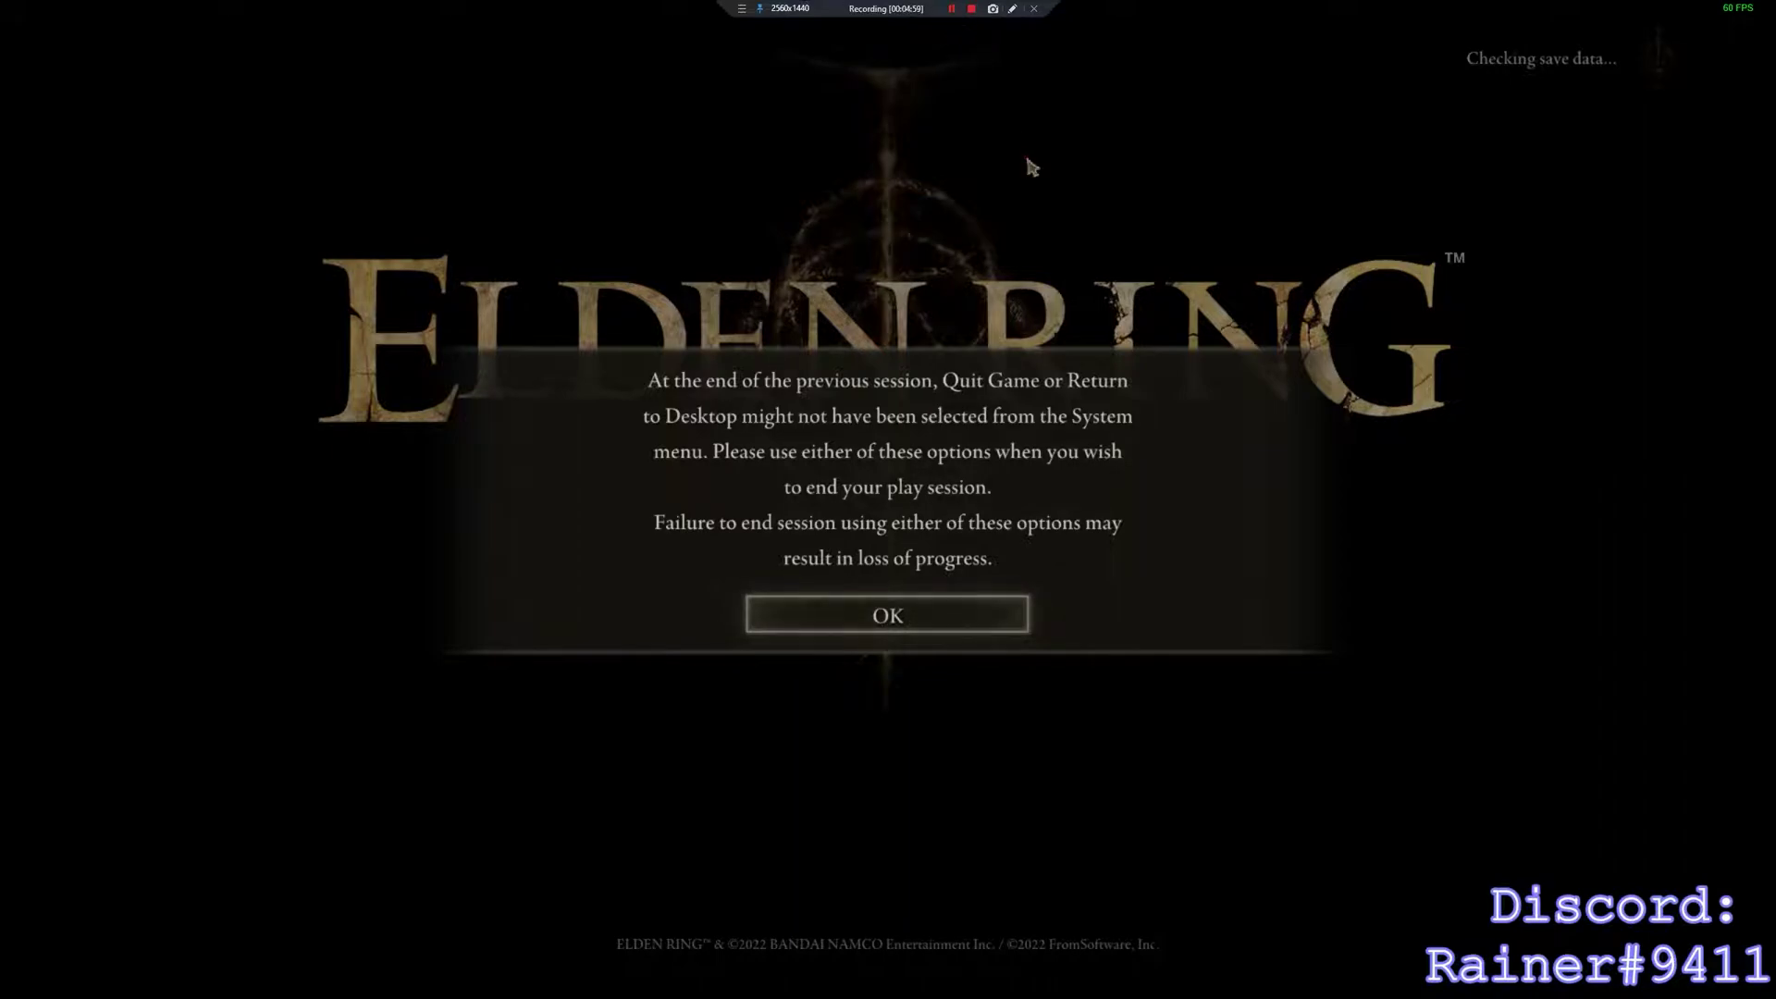
Dismiss the previous-session notice on the Elden Ring title screen and open the System settings.
key(Return)
key(Down)
key(Down)
key(Down)
key(Down)
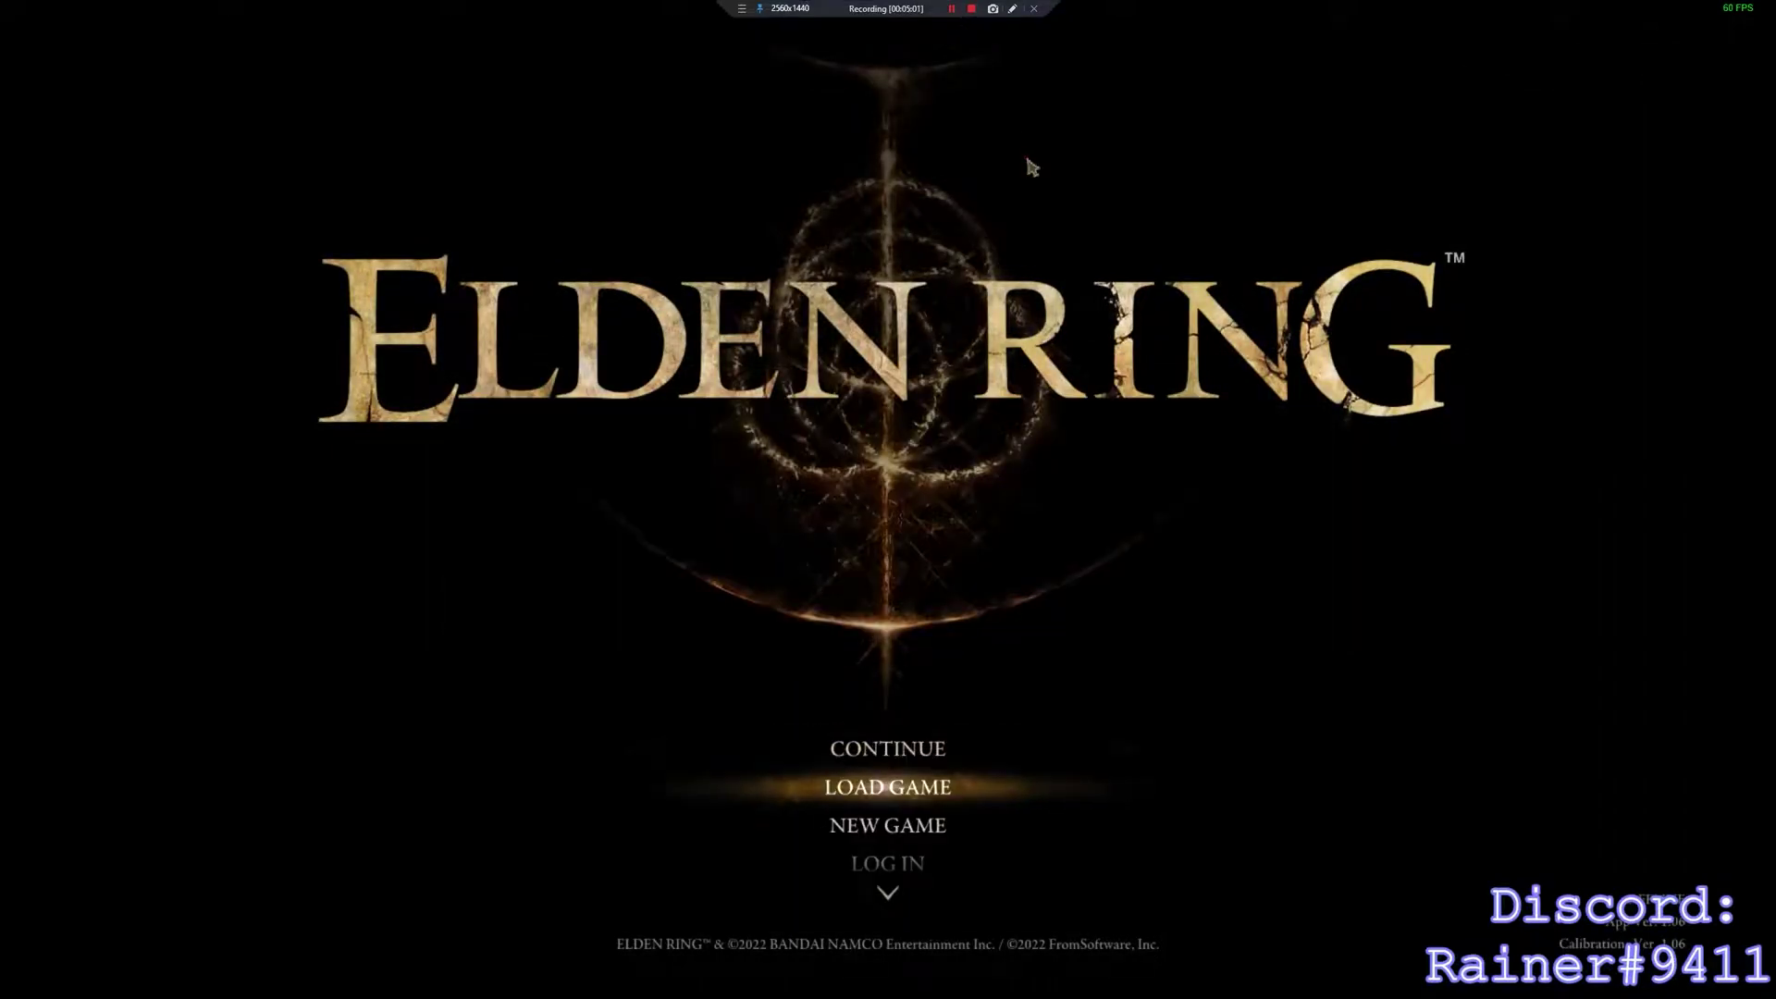
key(Return)
key(c)
key(c)
key(c)
key(c)
key(c)
key(c)
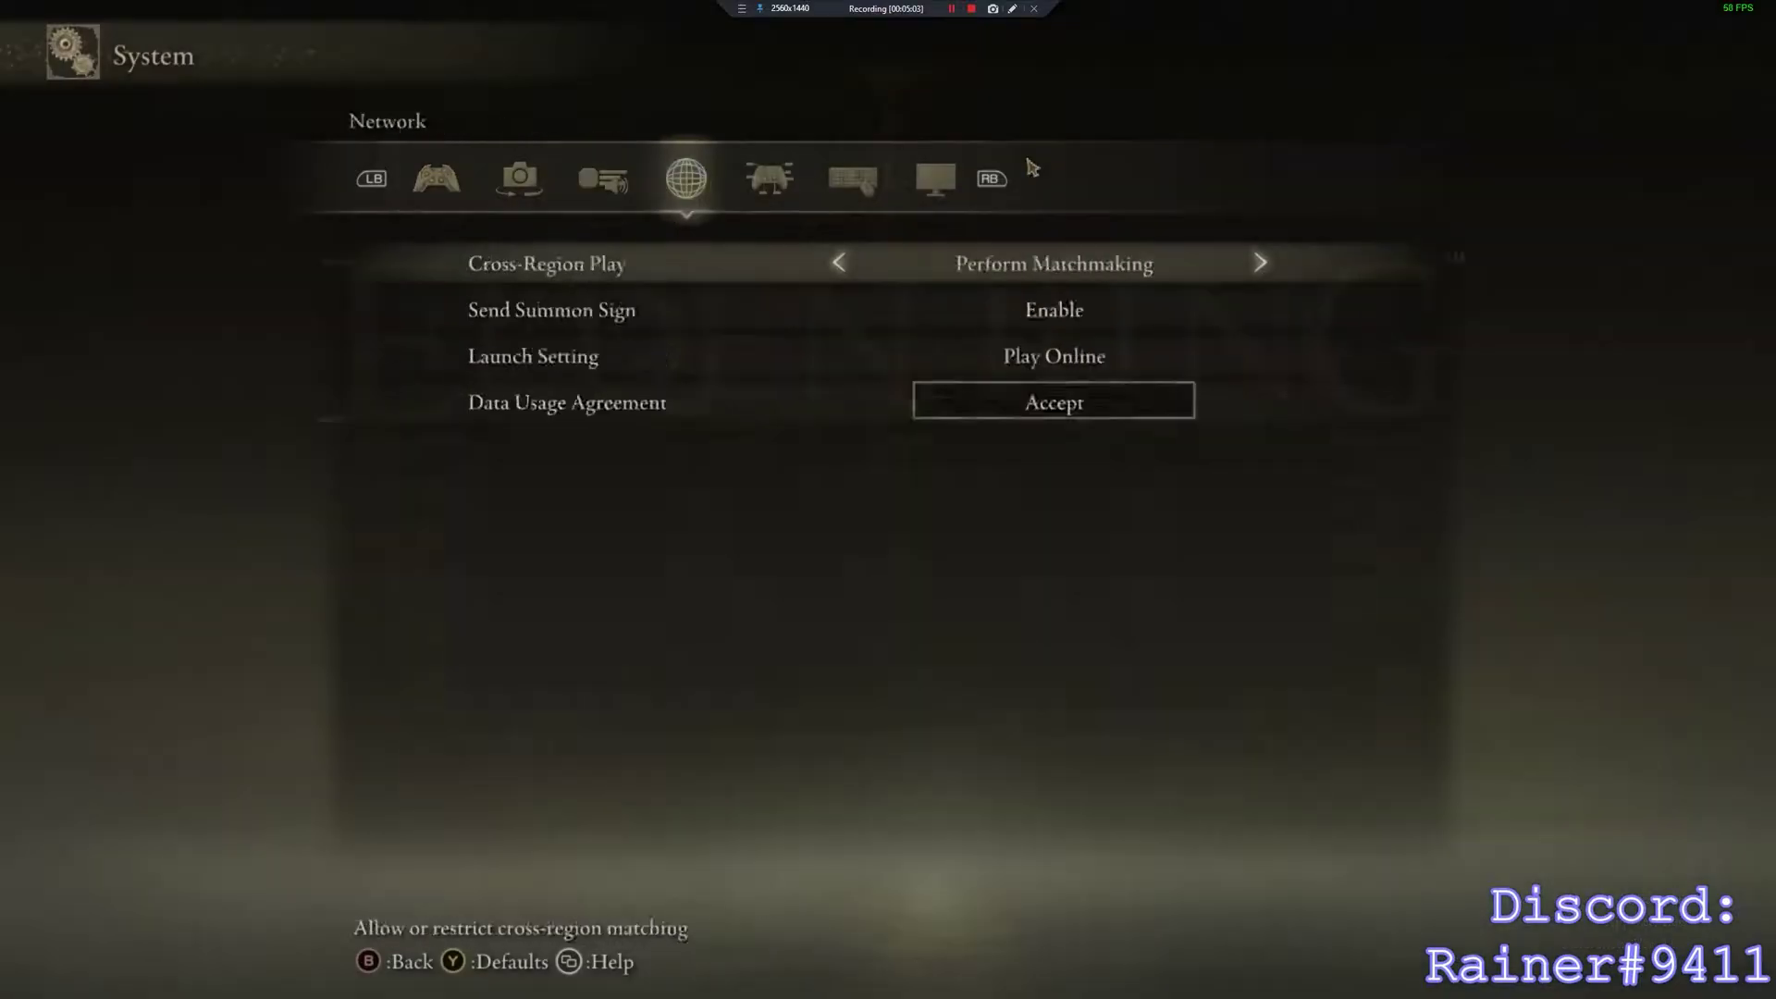
Check the resolution options in the Graphics settings and return to the title menu.
key(Down)
key(Return)
key(Down)
key(Down)
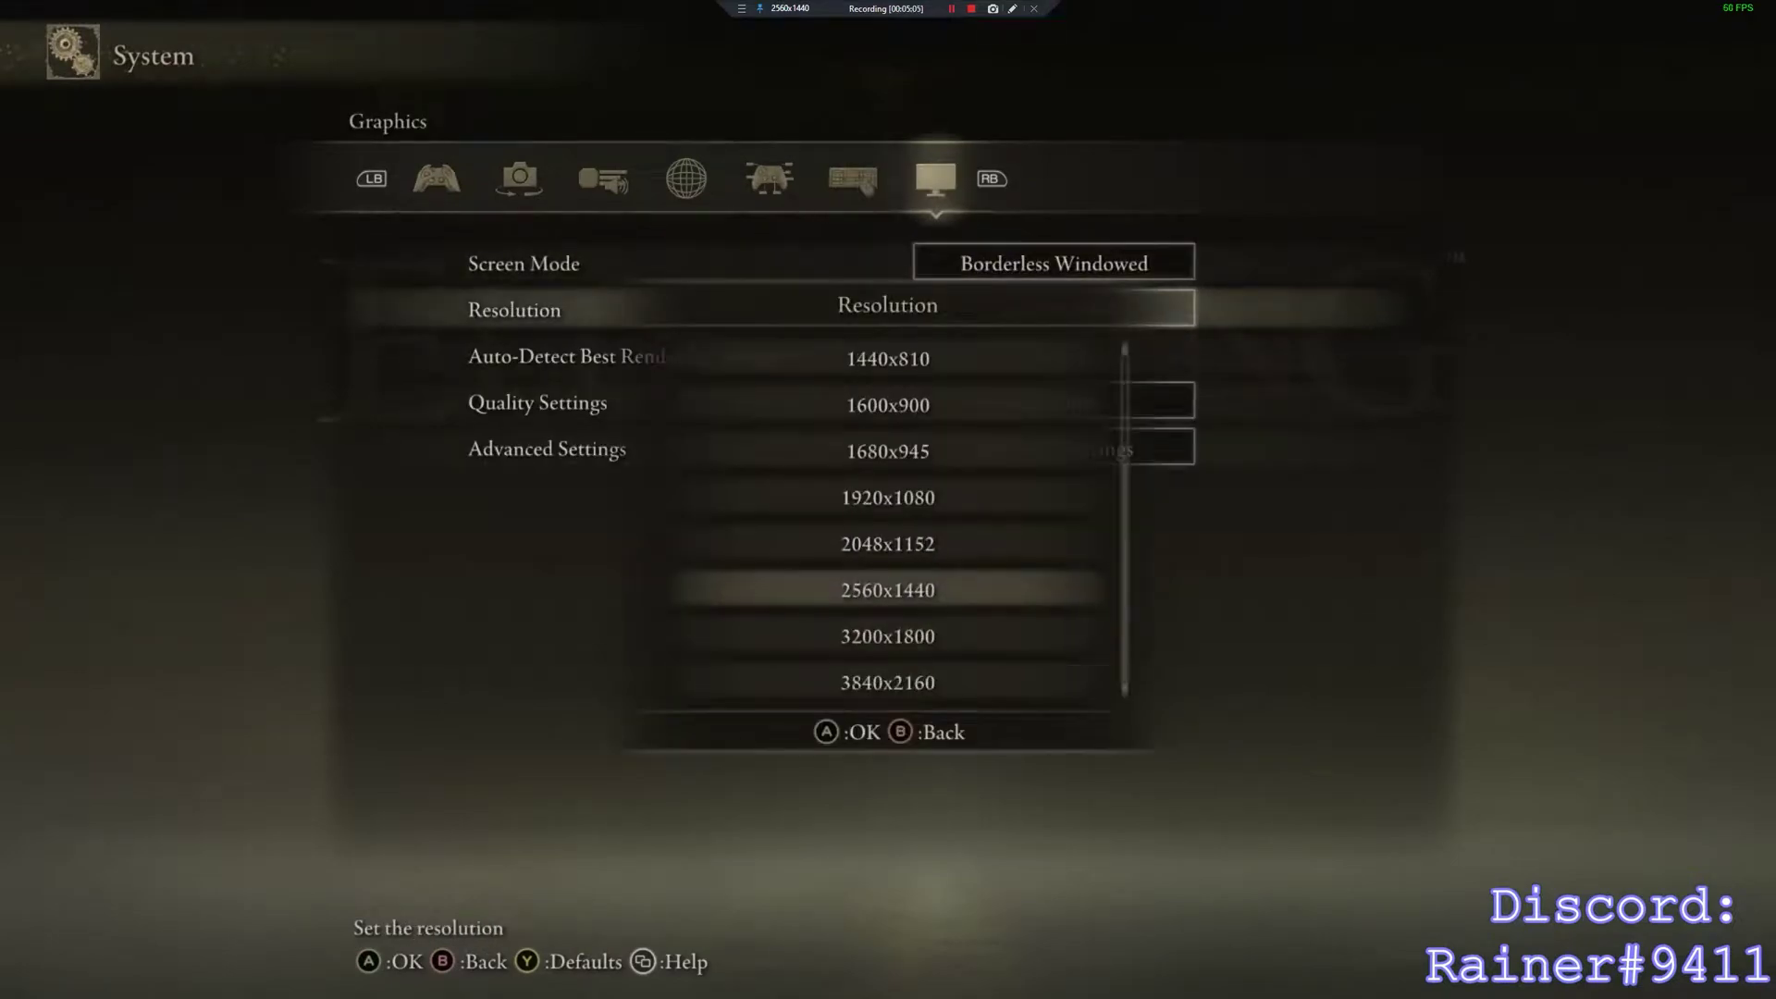
key(Up)
key(Down)
key(Return)
key(Left)
key(Return)
key(Escape)
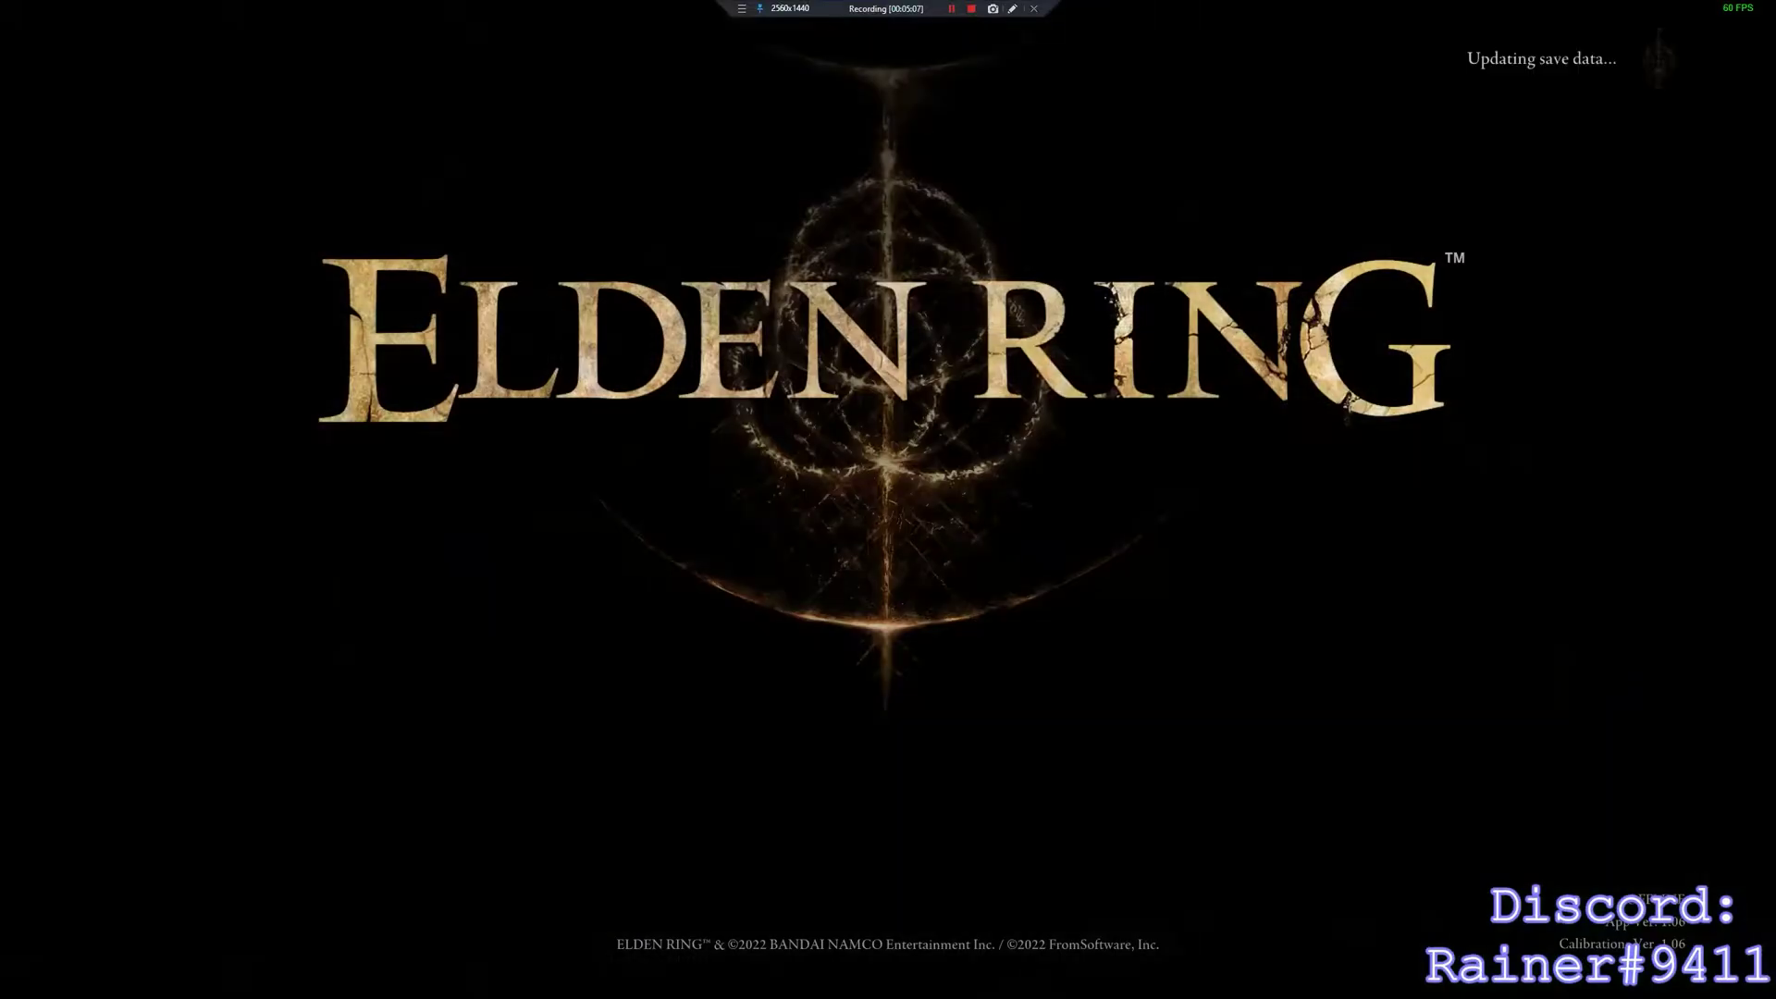
Continue the saved game and move the character around Limgrave.
key(Up)
key(Up)
key(Up)
key(Up)
key(Return)
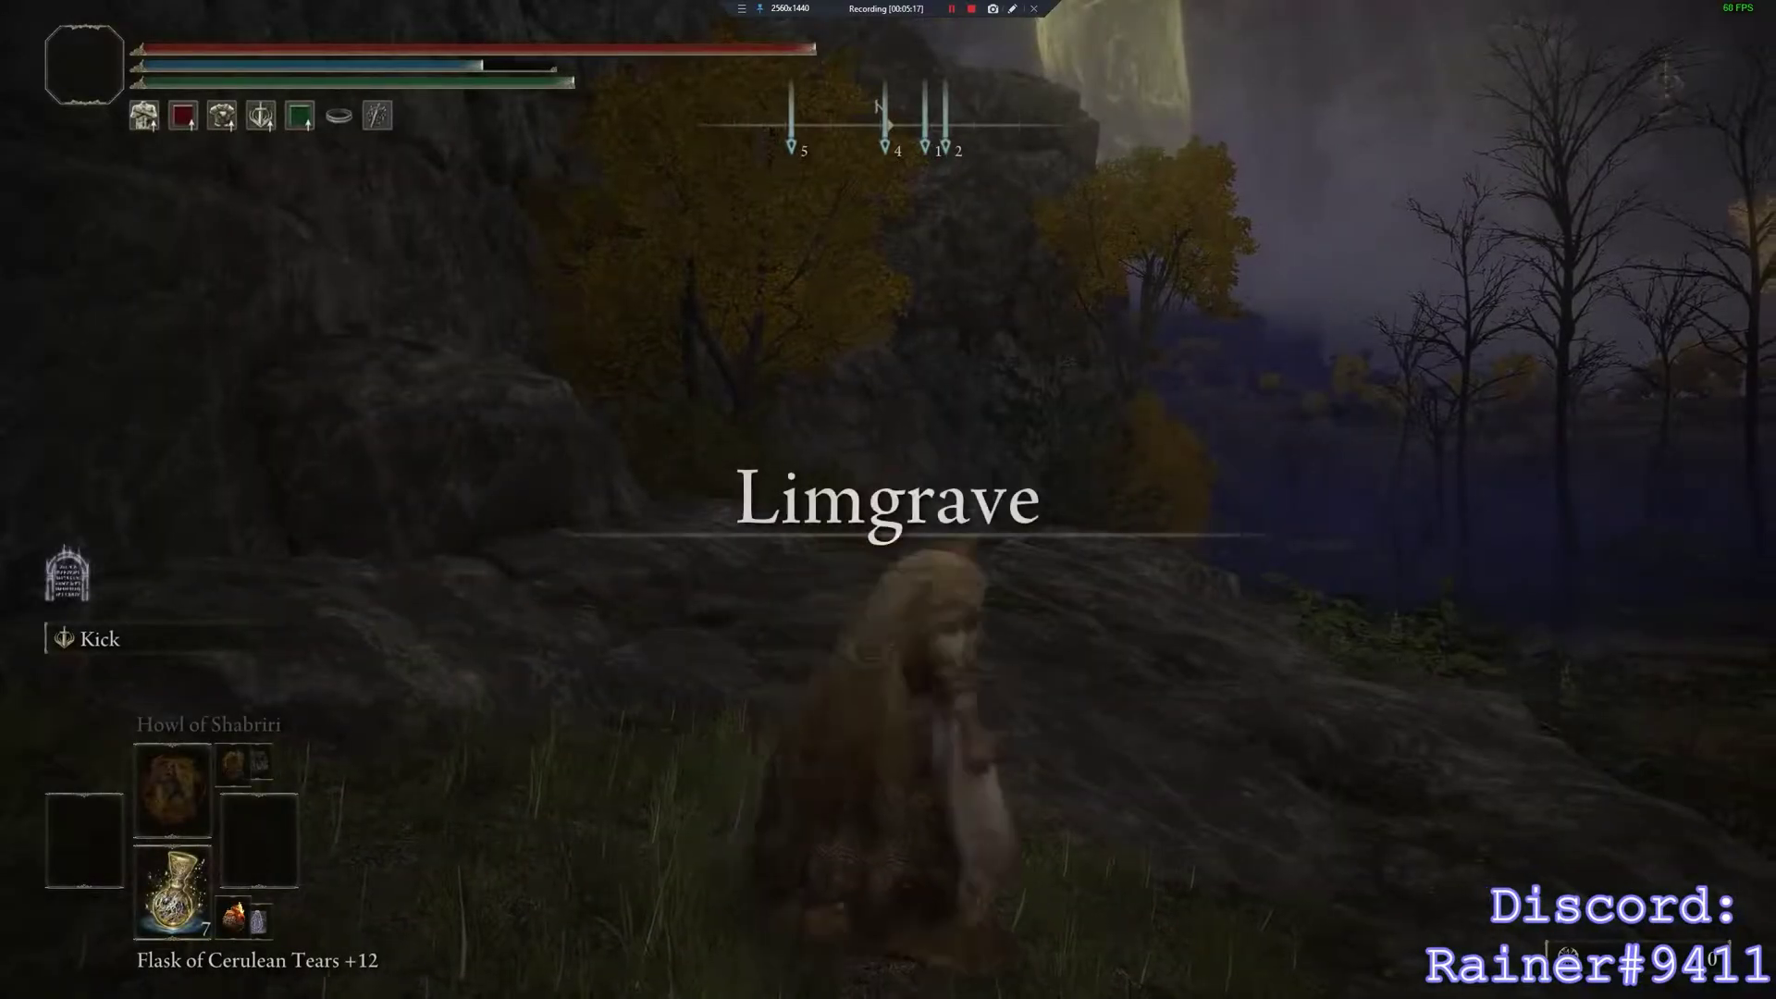
key(w)
key(f)
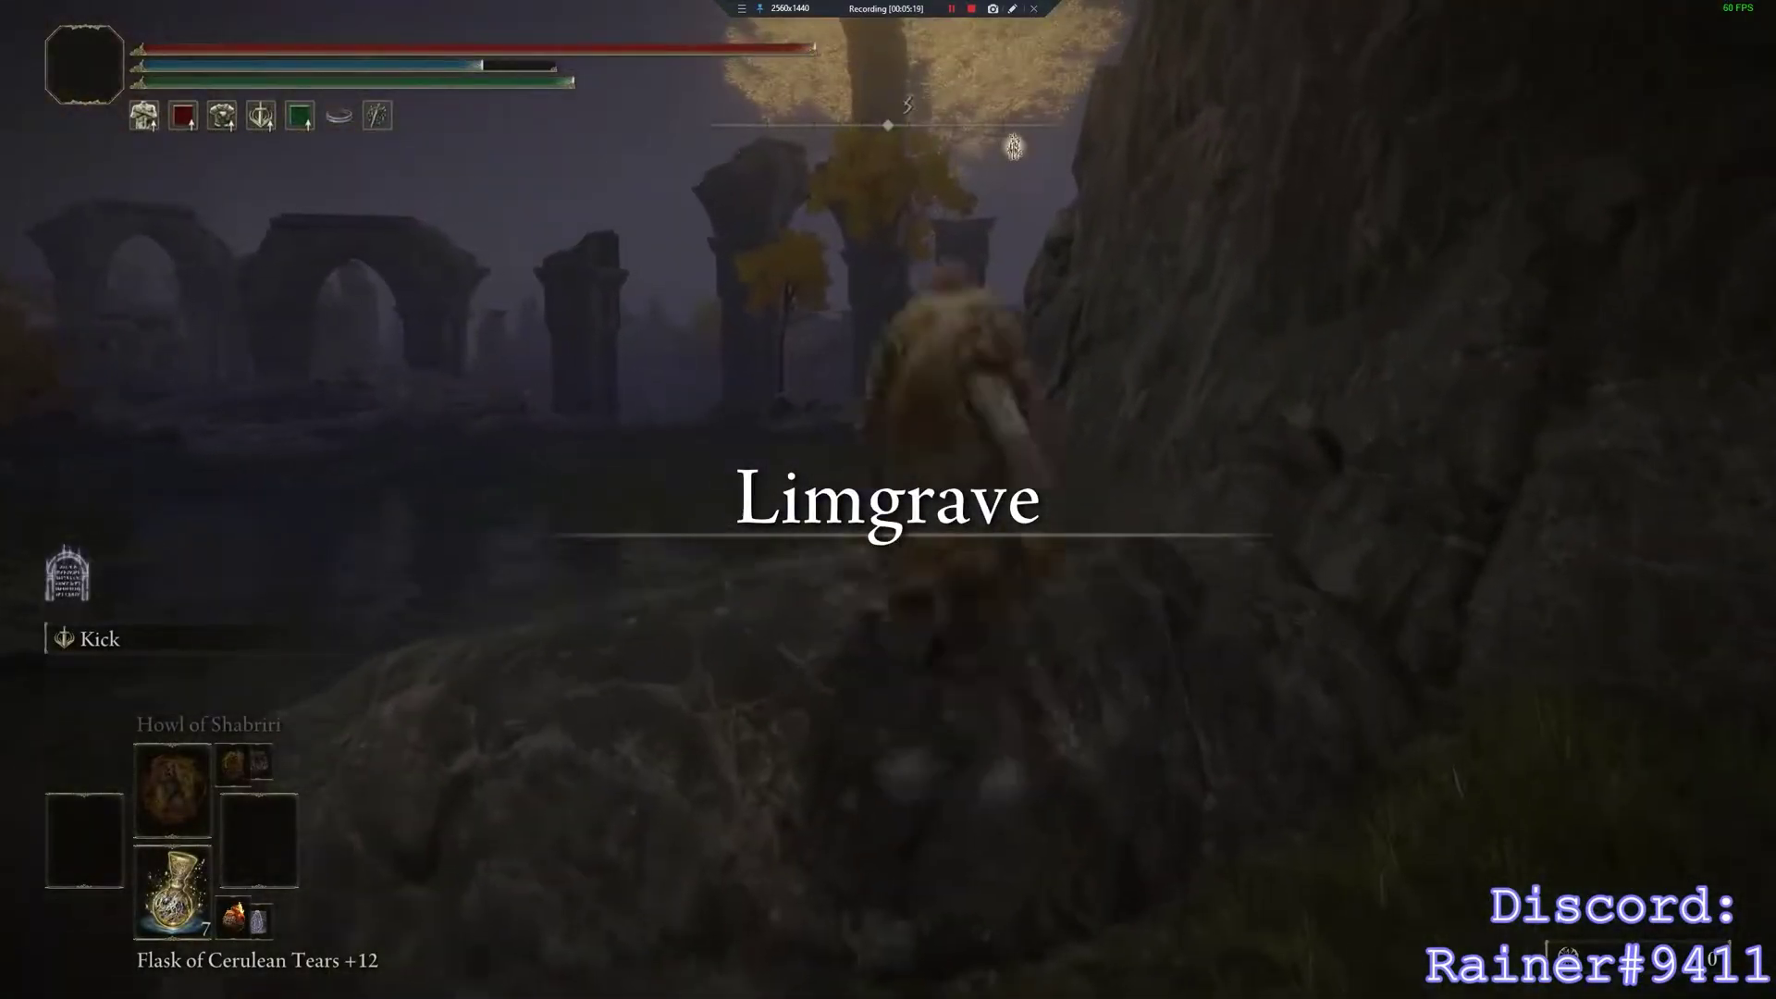
key(s)
key(w)
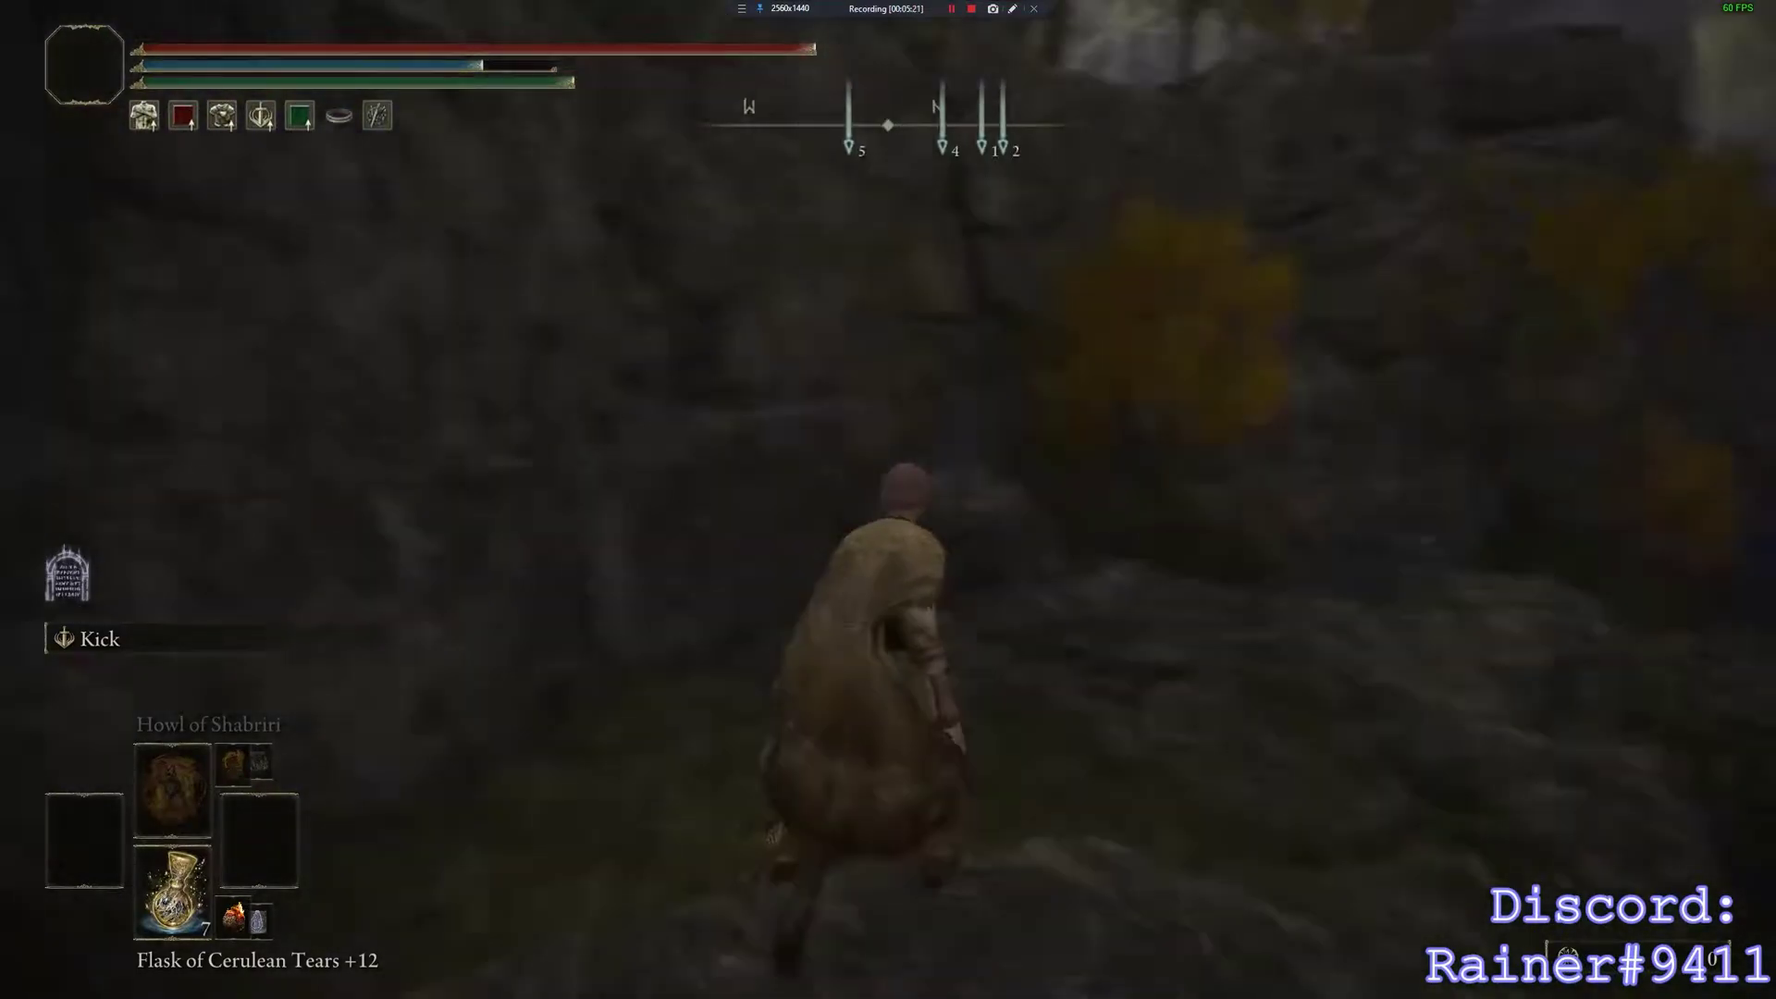
key(w)
Open the map and fast travel to the Gatefront site of grace.
key(g)
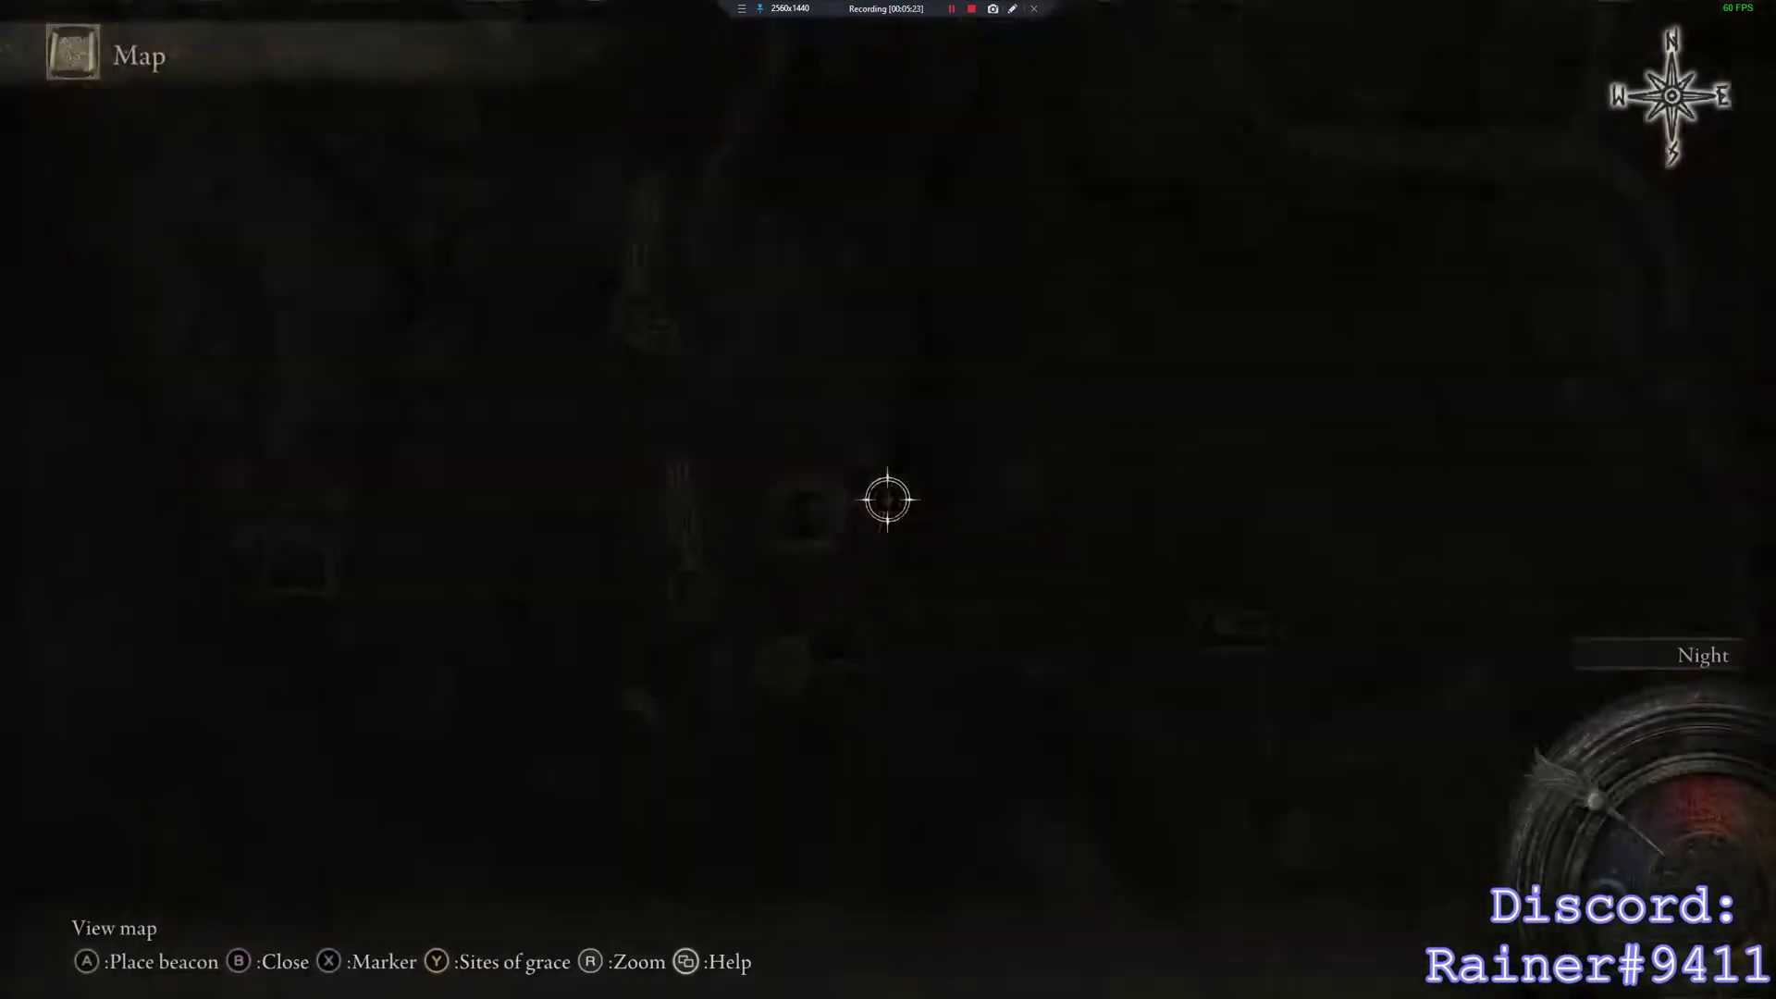
key(w)
key(a)
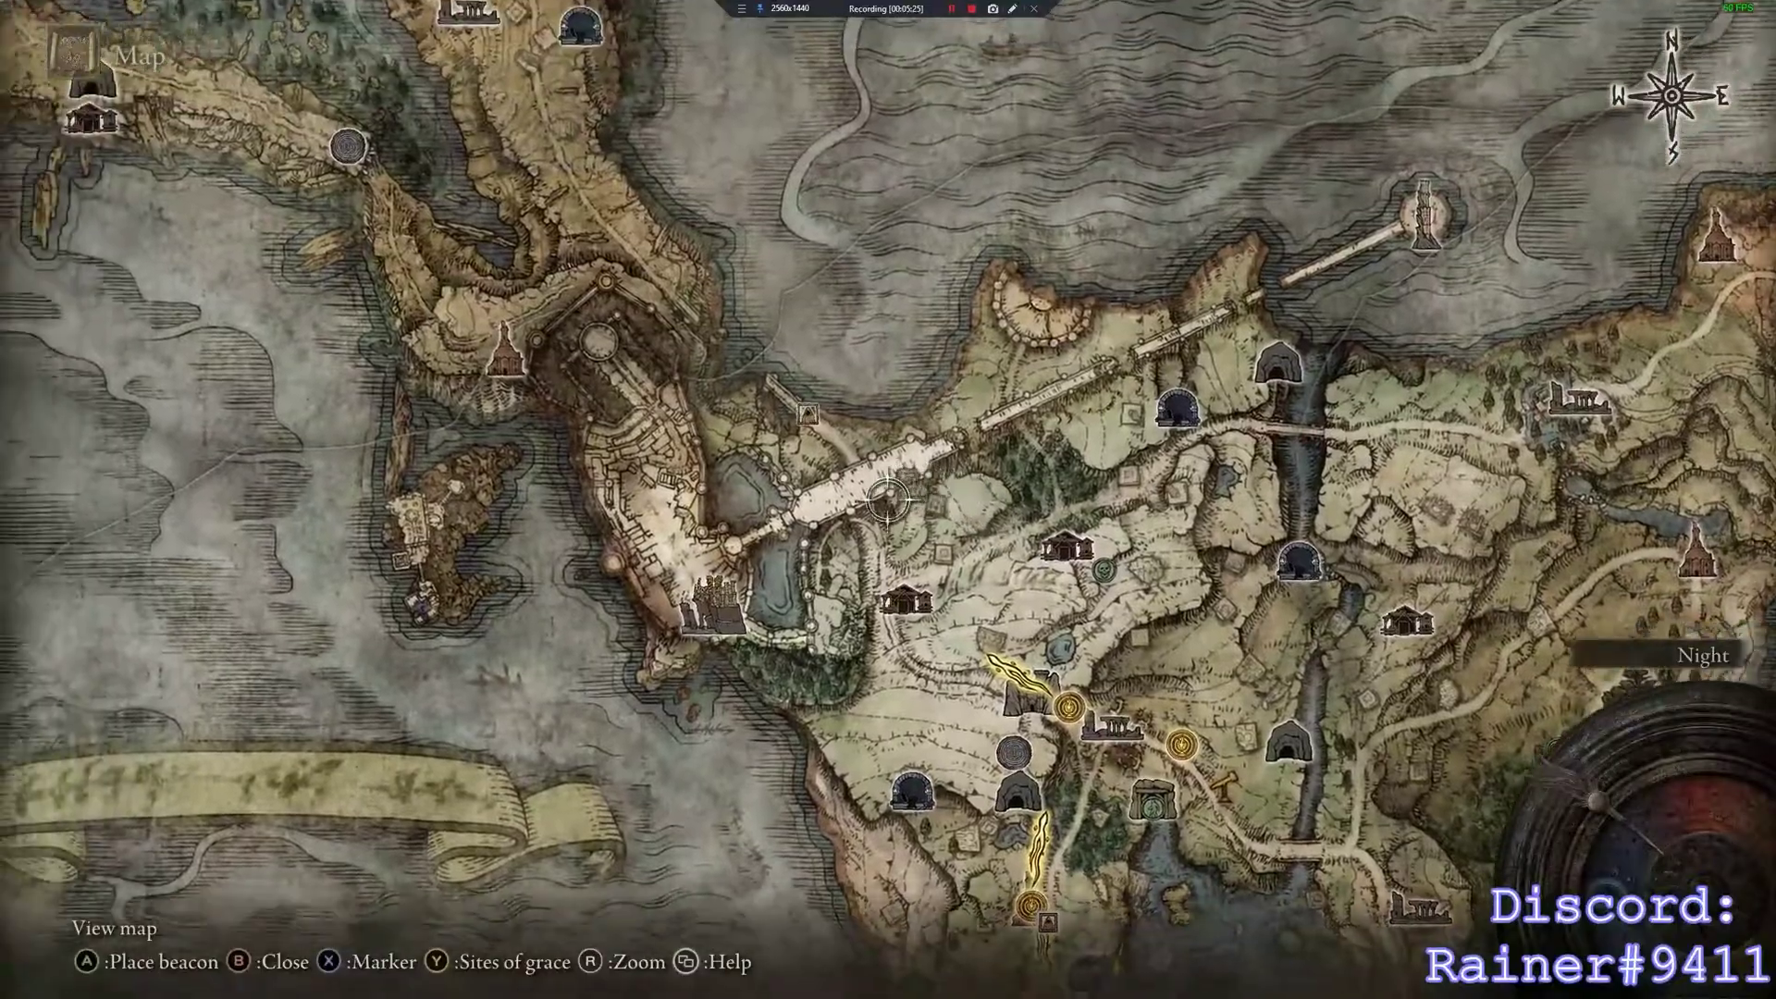
key(s)
key(d)
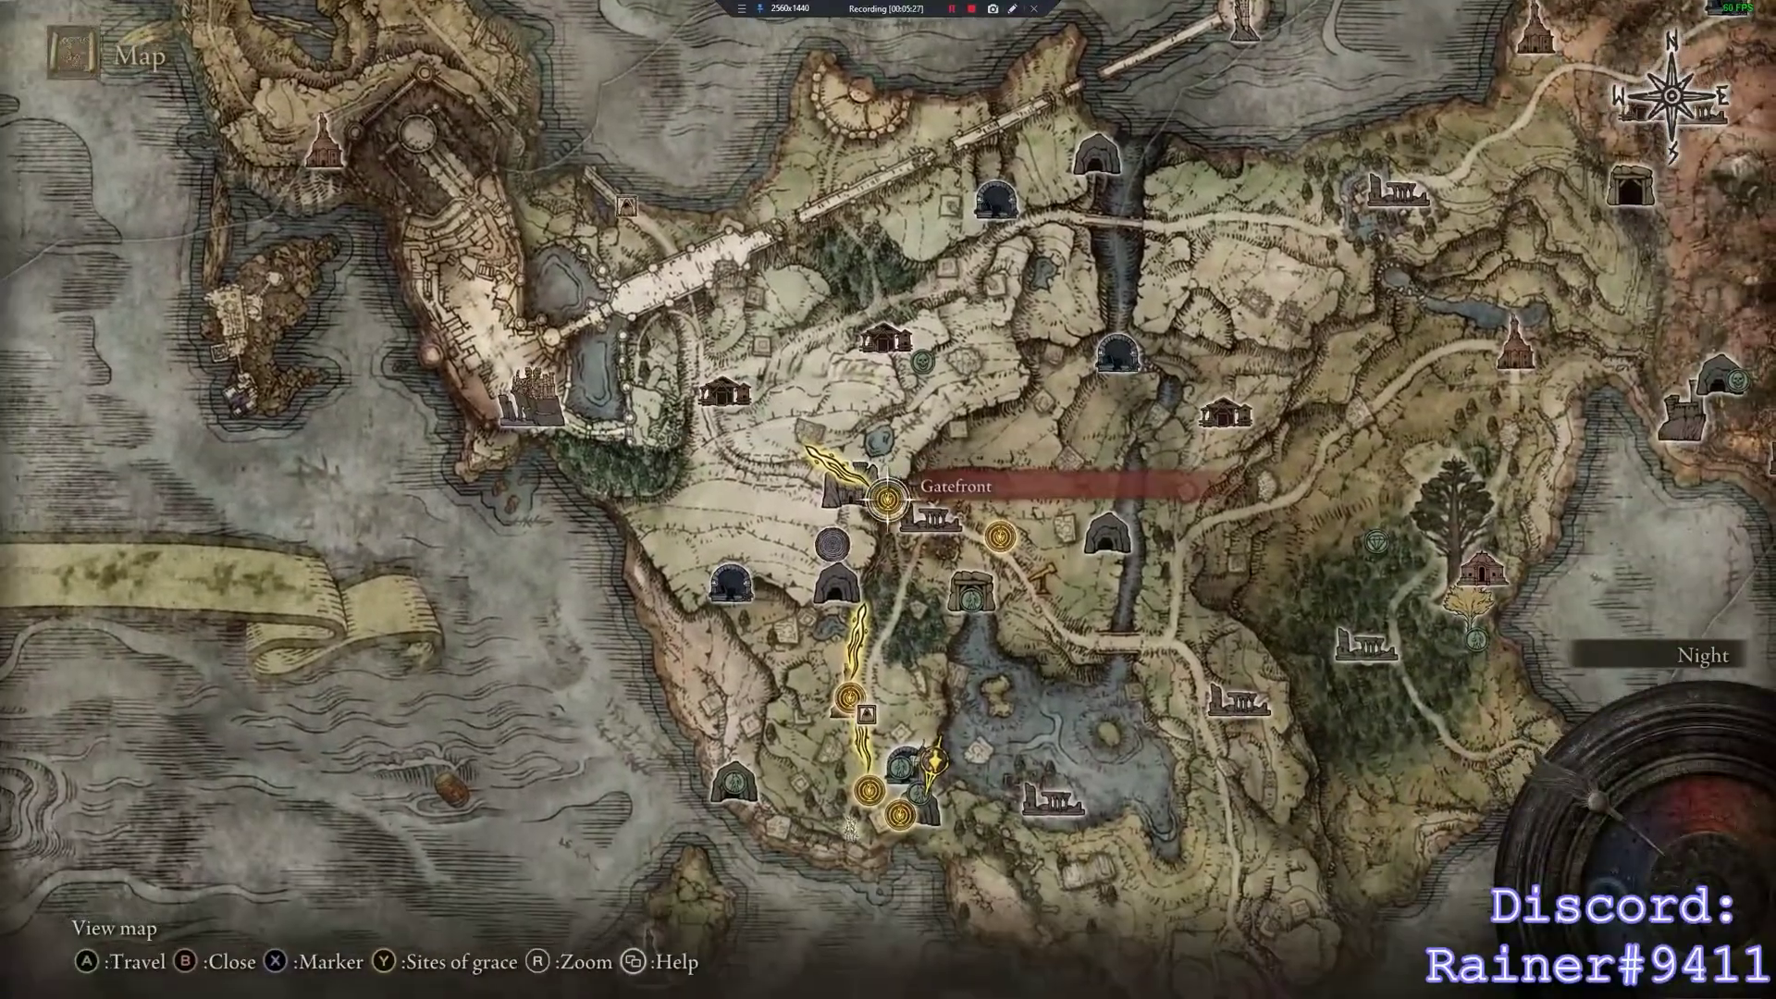
key(e)
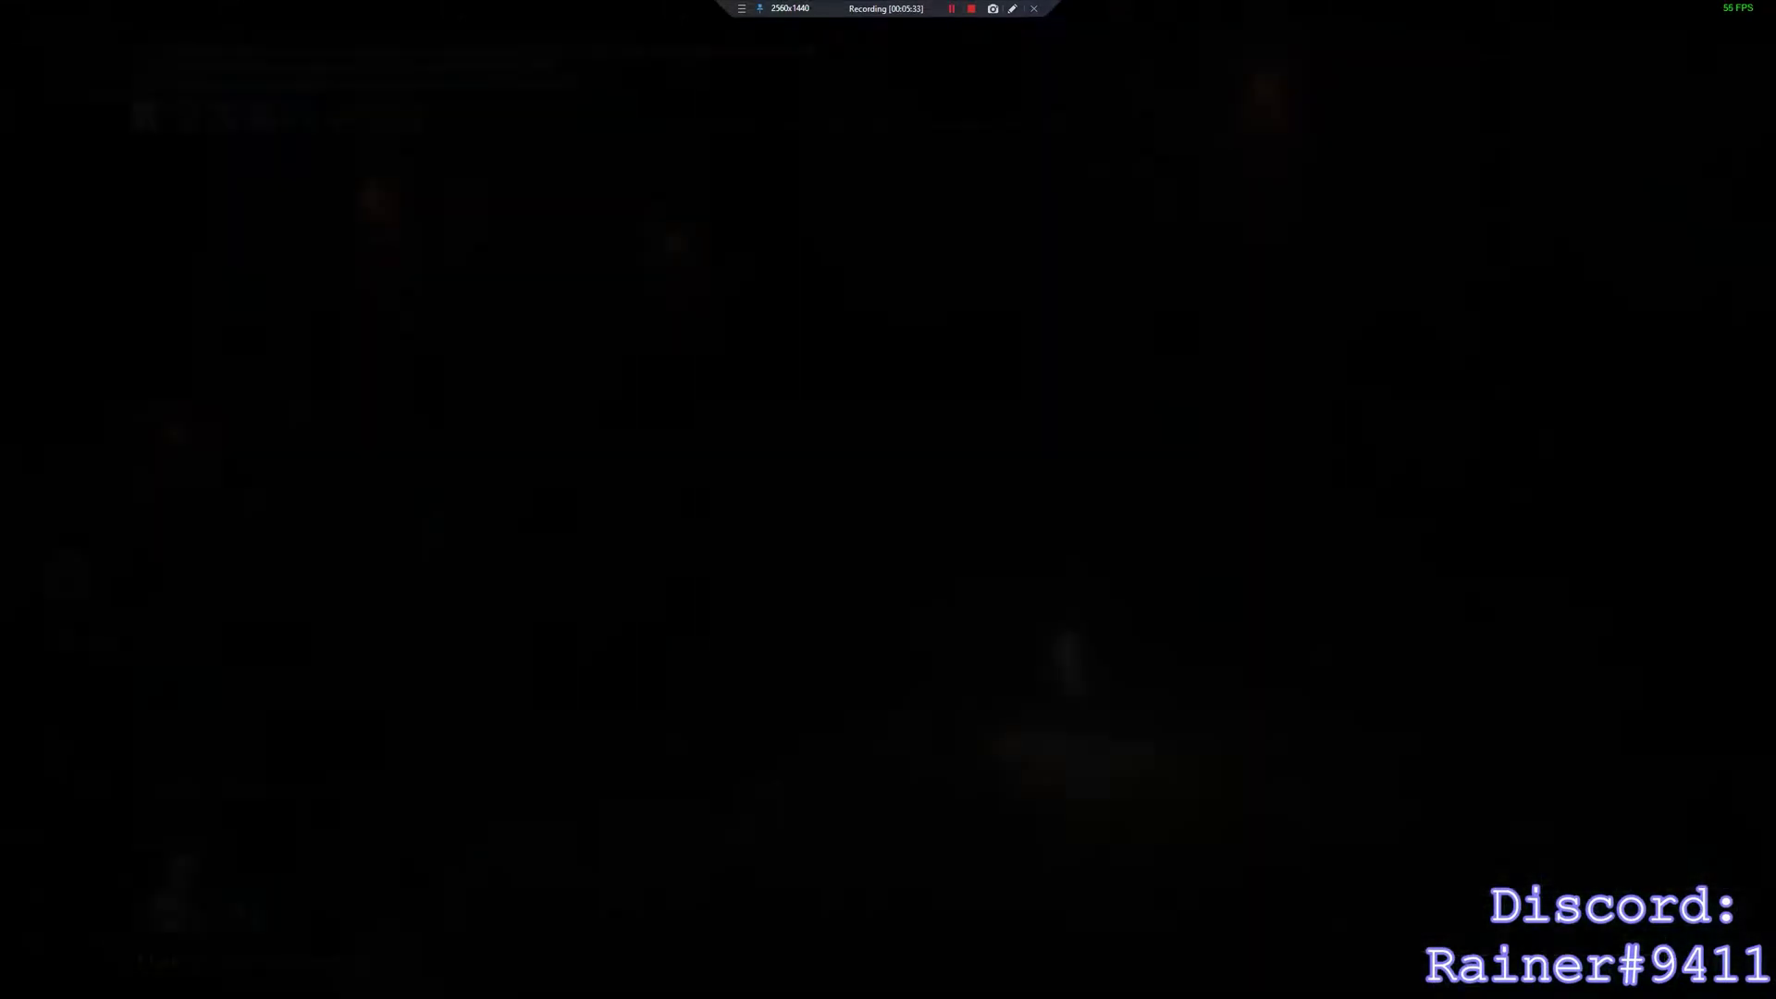
Run from Gatefront into the ruins and close in on the soldier with the large shield.
key(w)
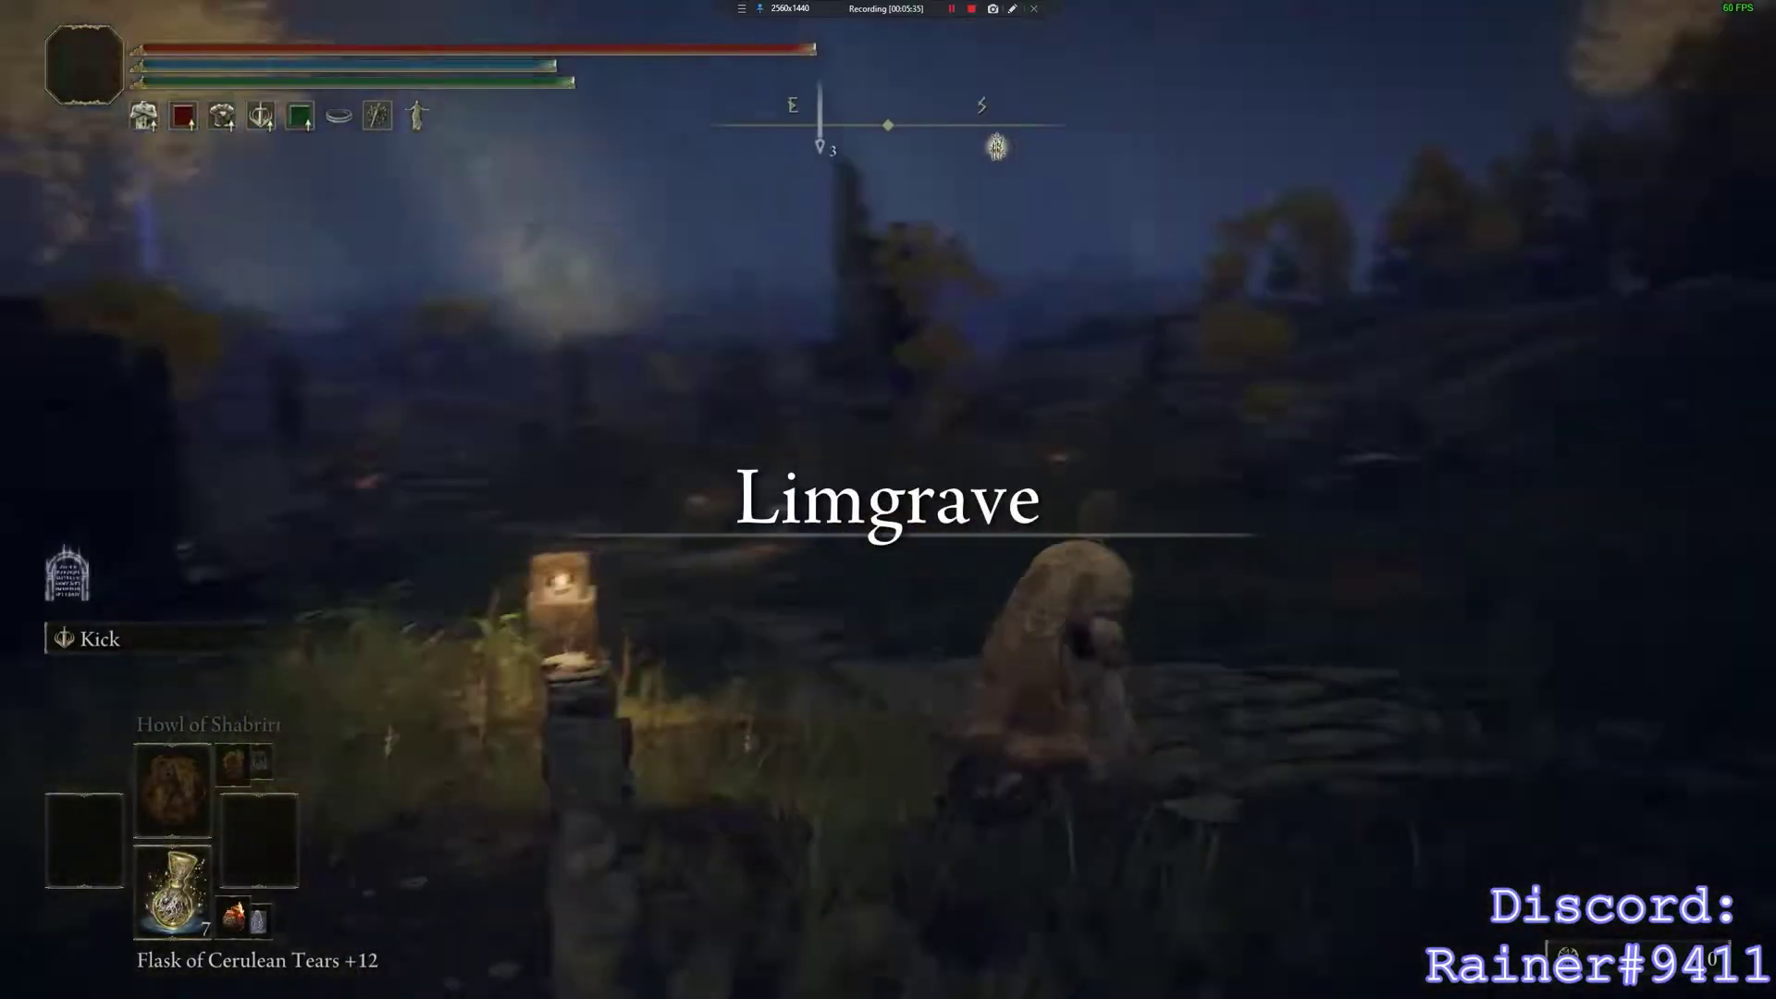
key(w)
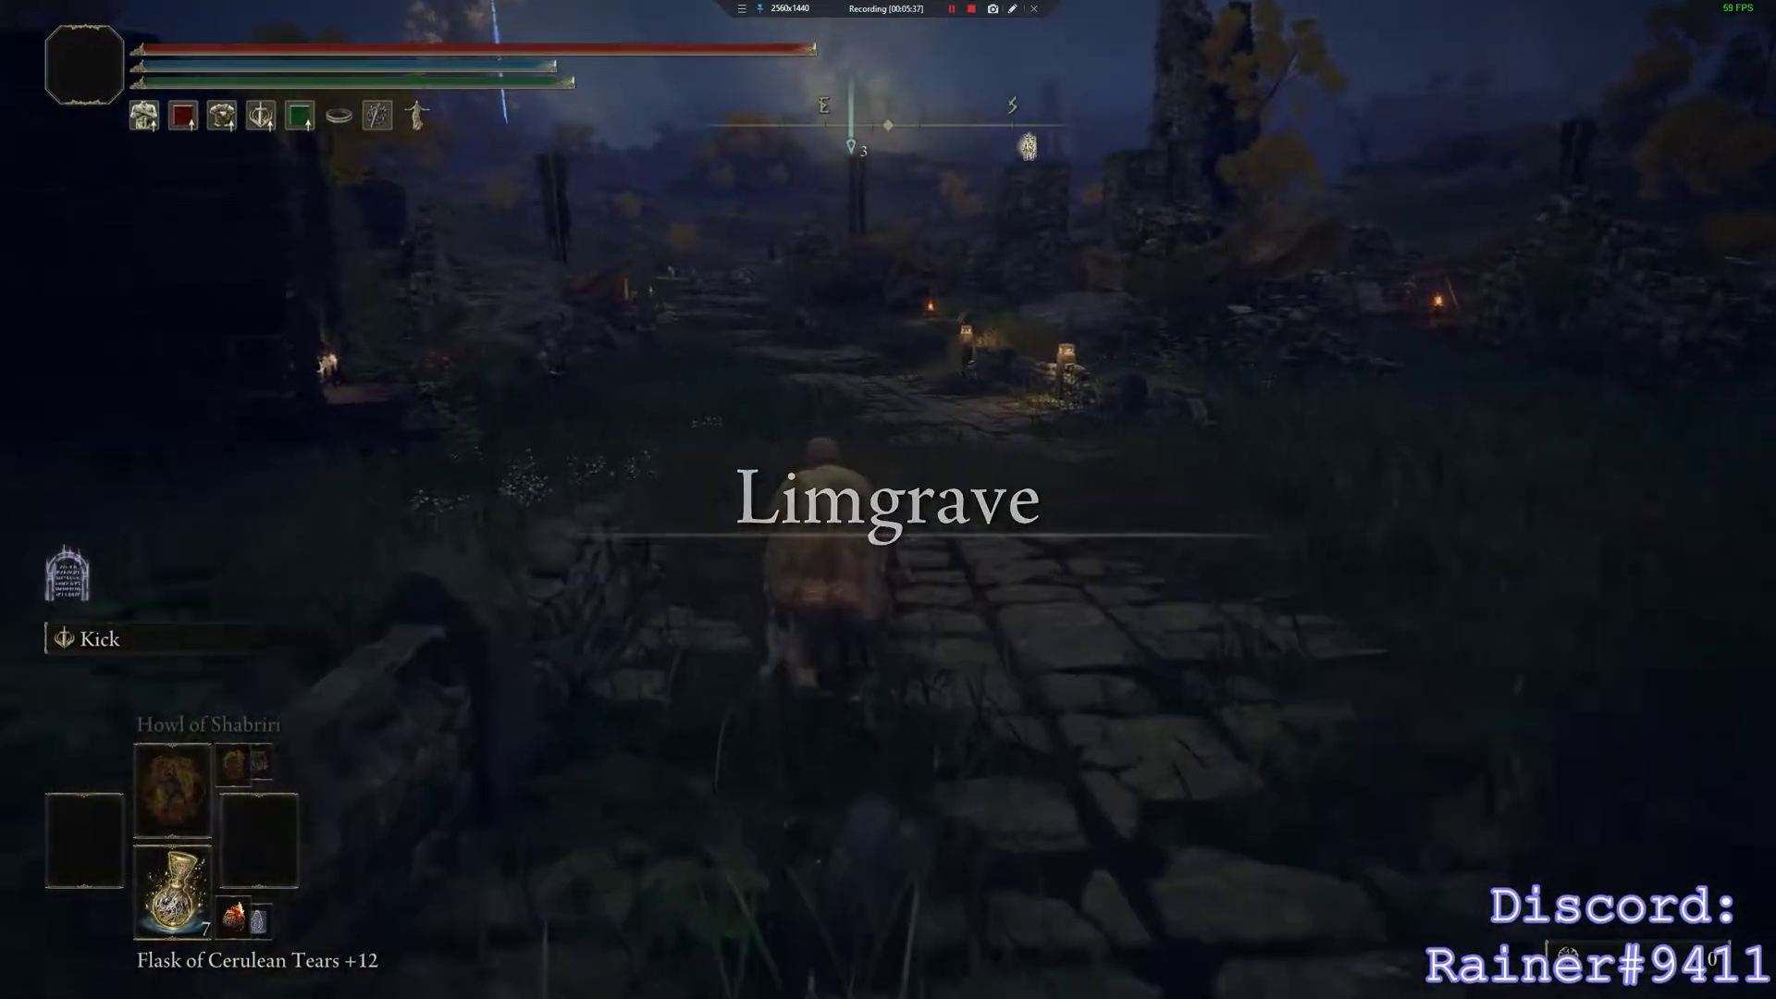
key(w)
key(w)
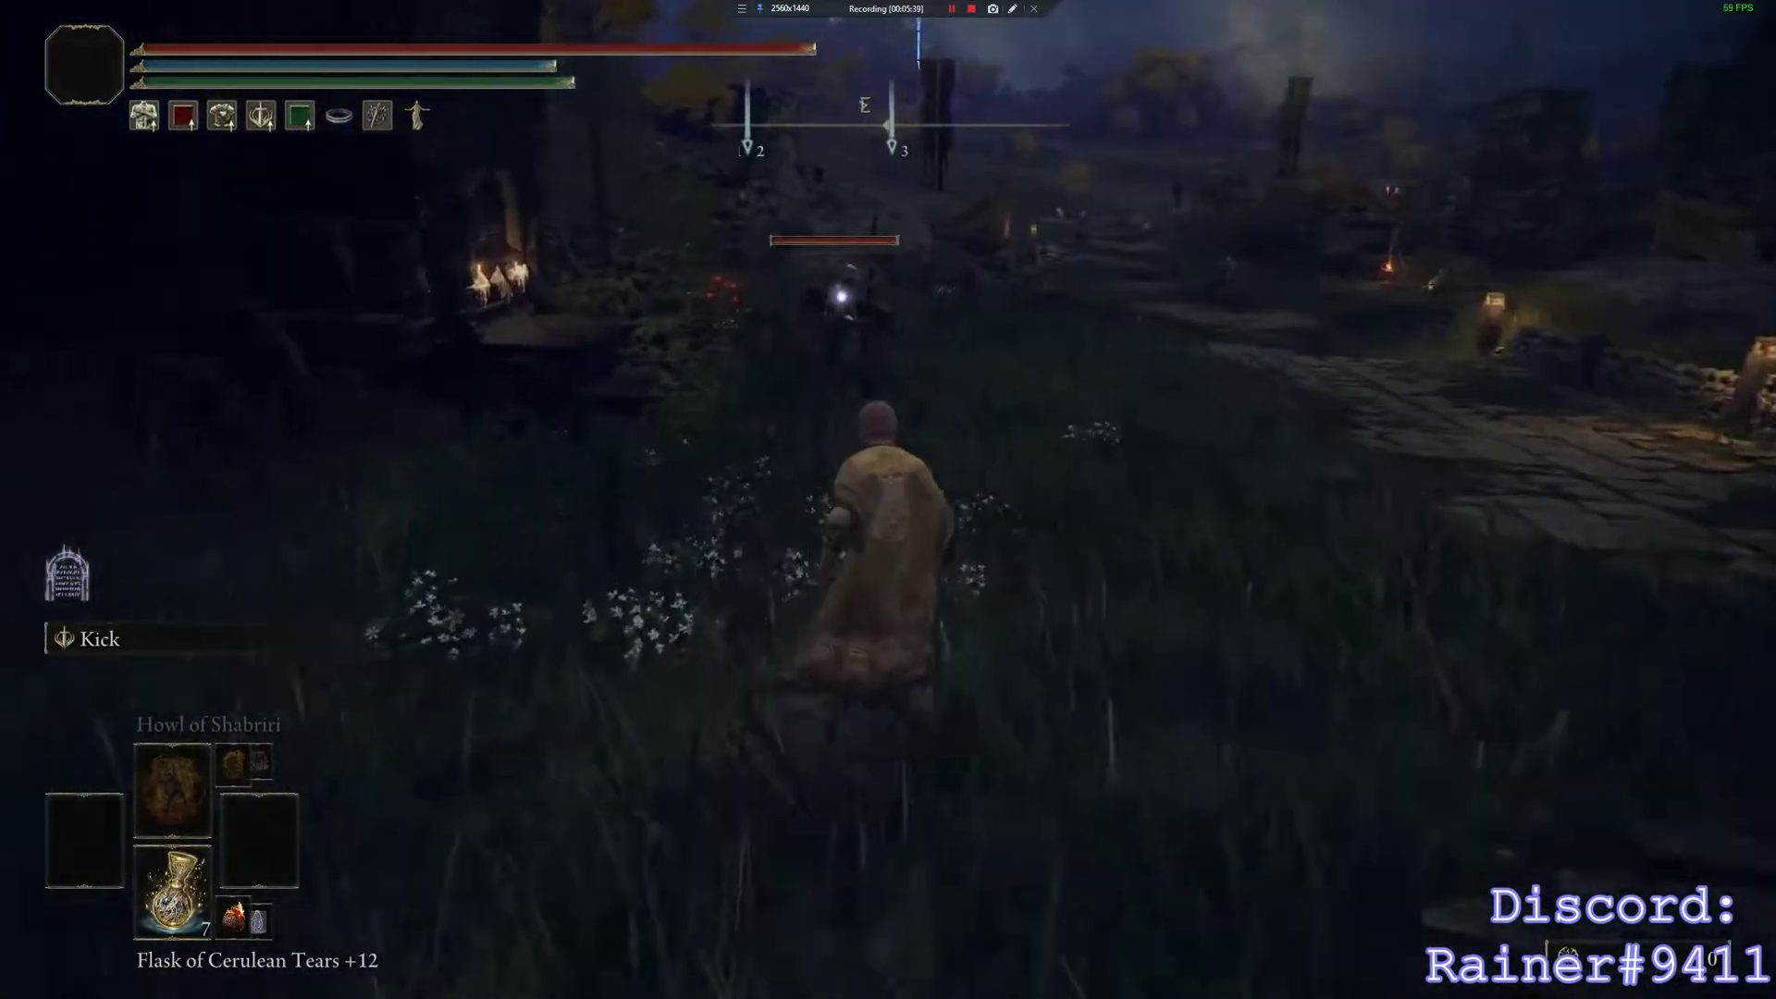
key(w)
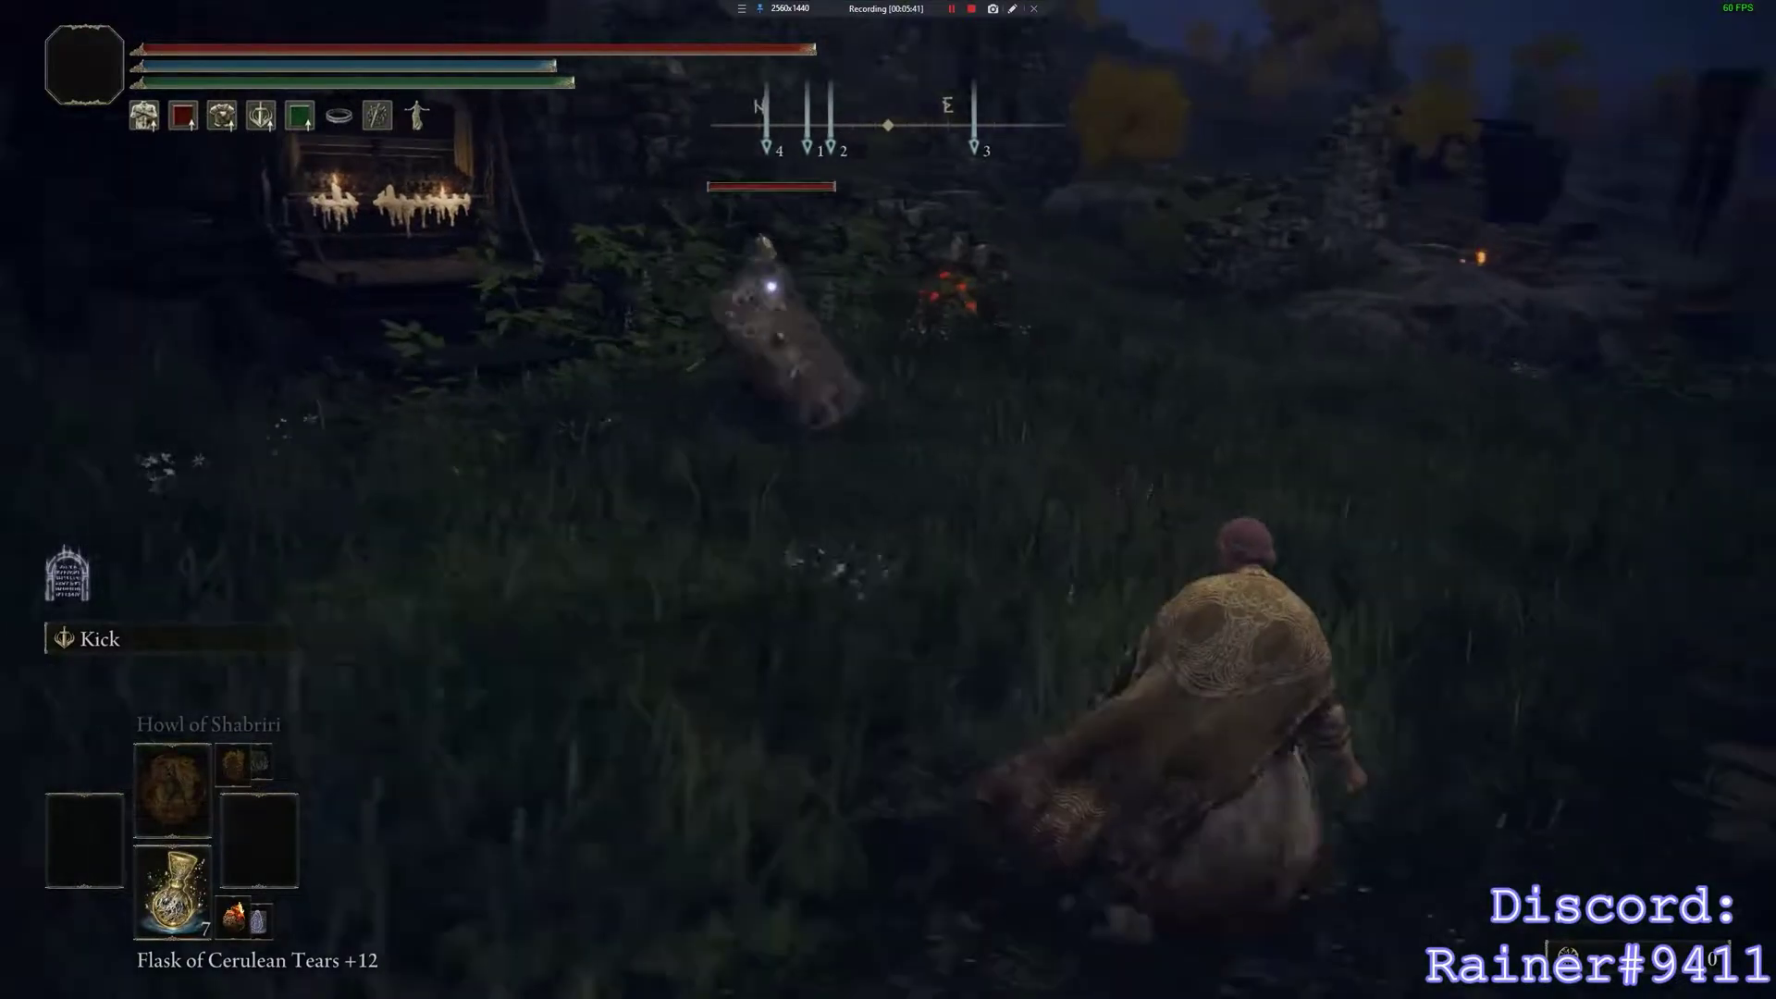
Fight the soldier with the large shield unarmed, dodging its spear attacks beside the paved road.
key(w)
key(w)
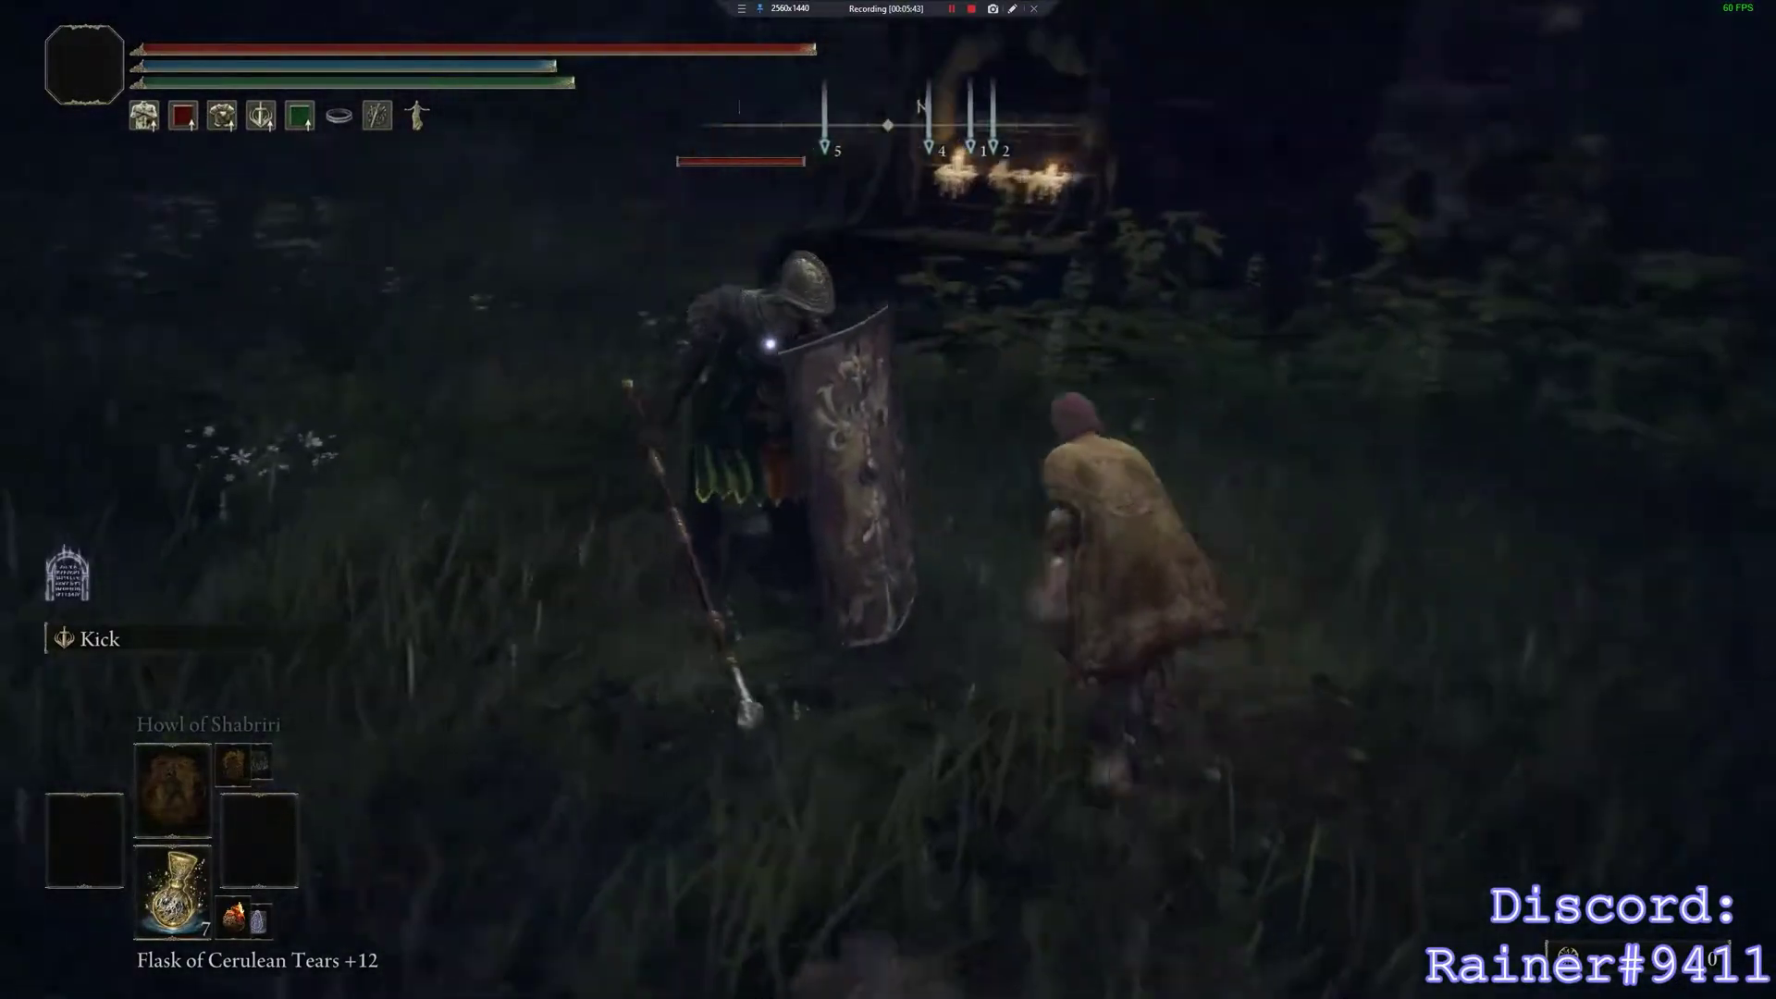
key(w)
key(space)
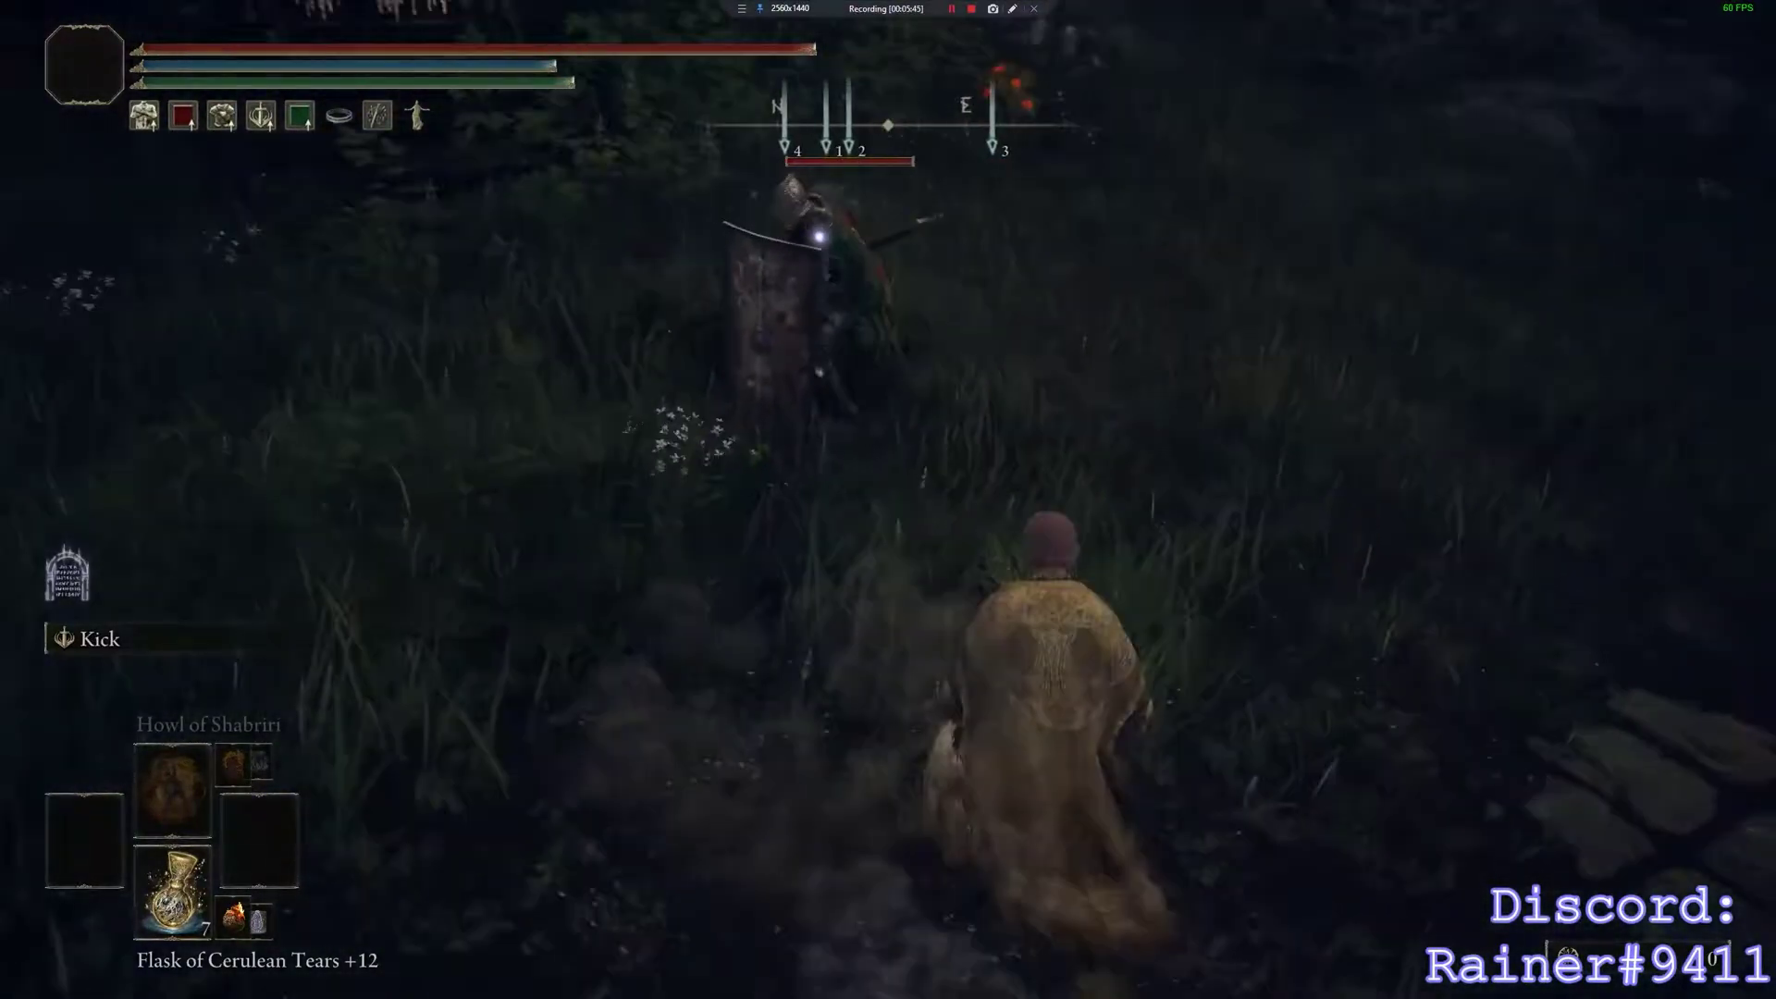
key(w)
key(space)
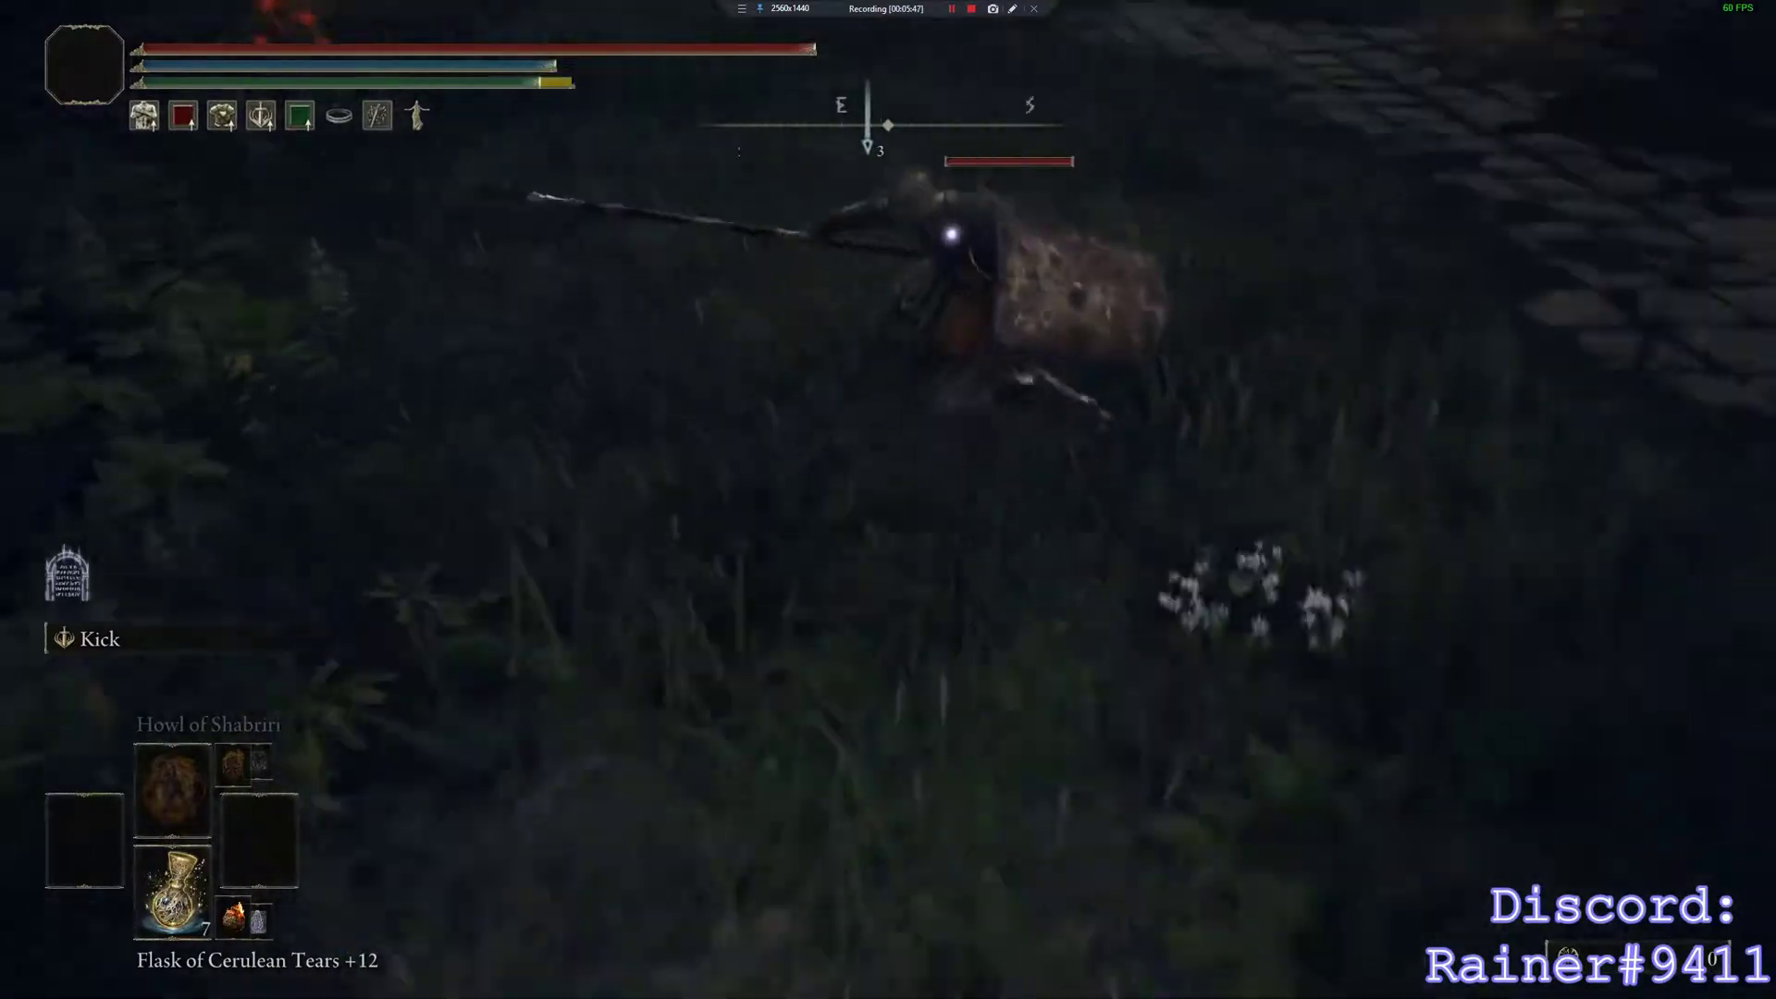
key(w)
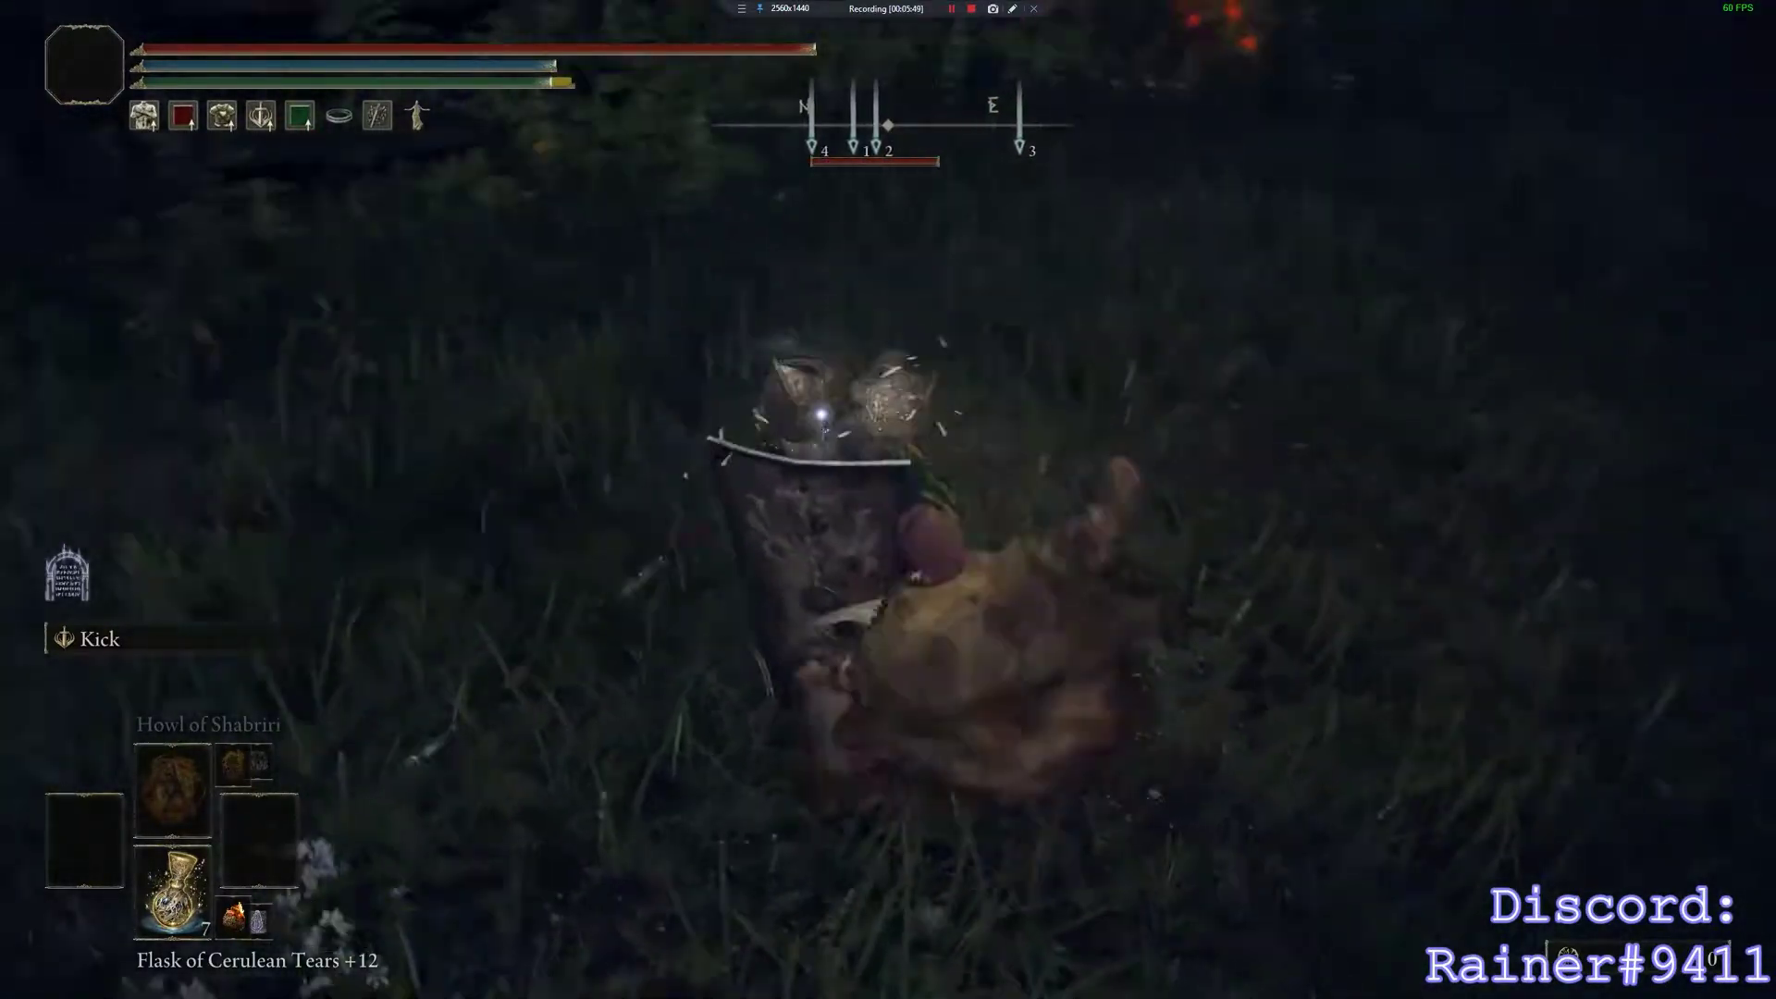
key(w)
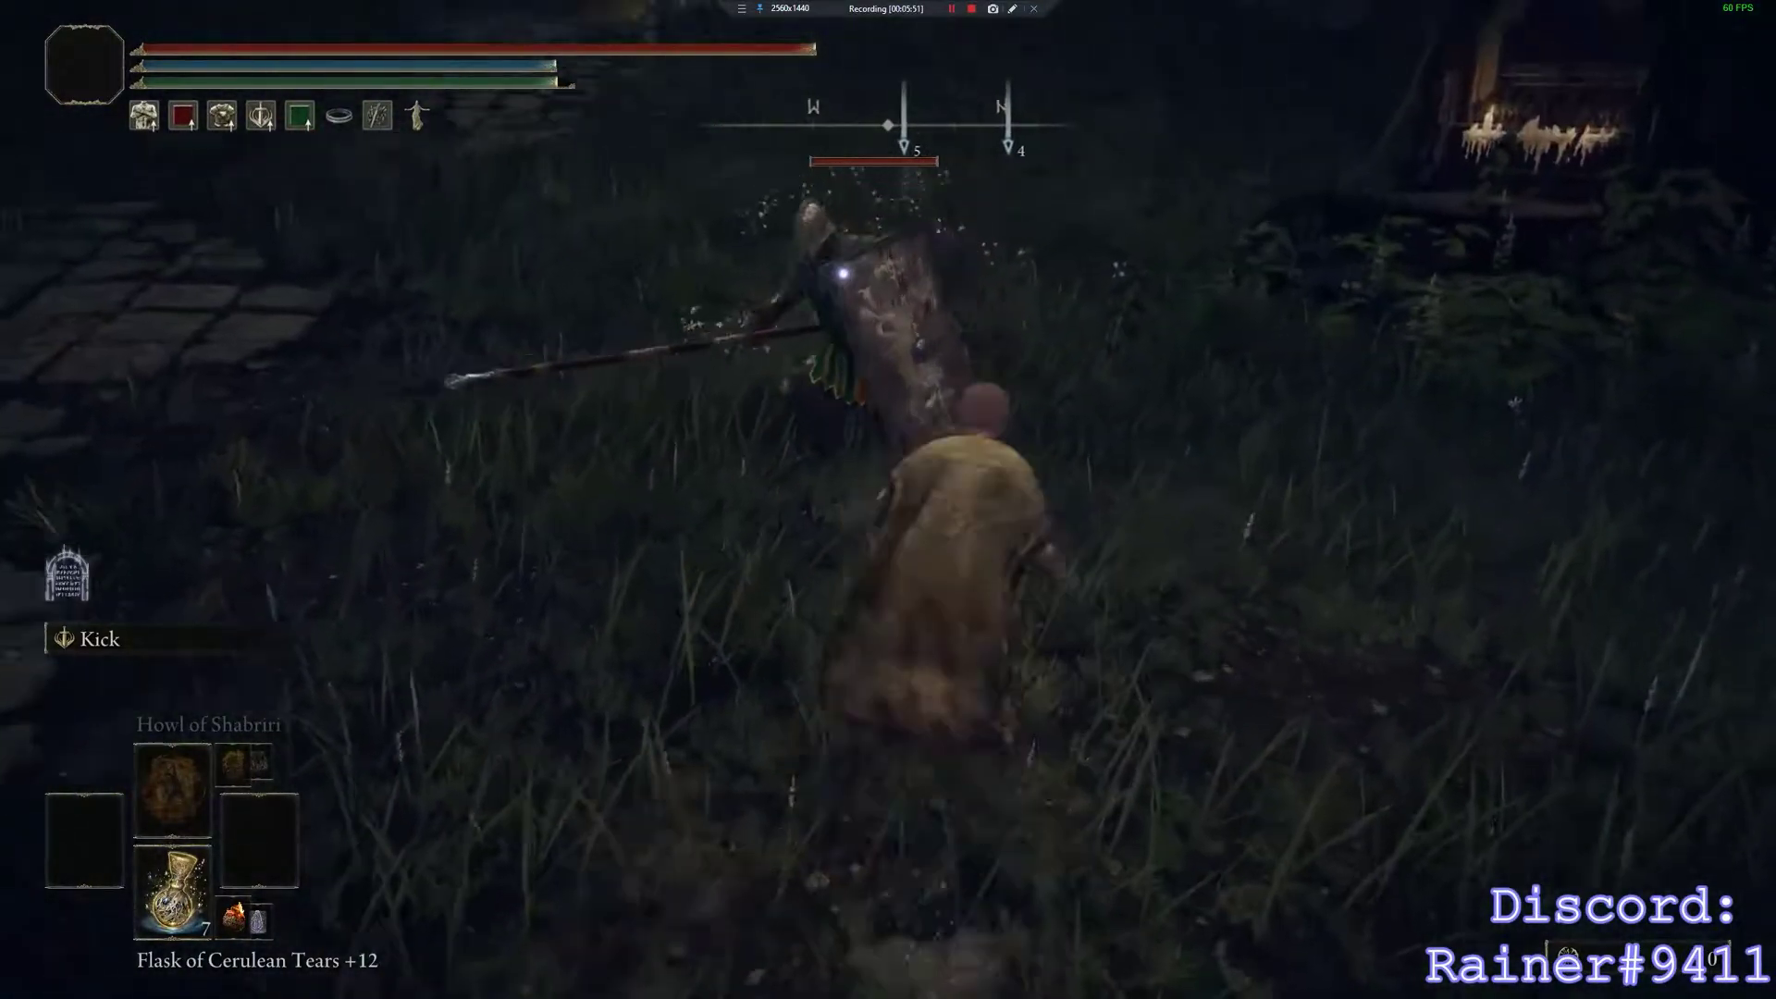
key(space)
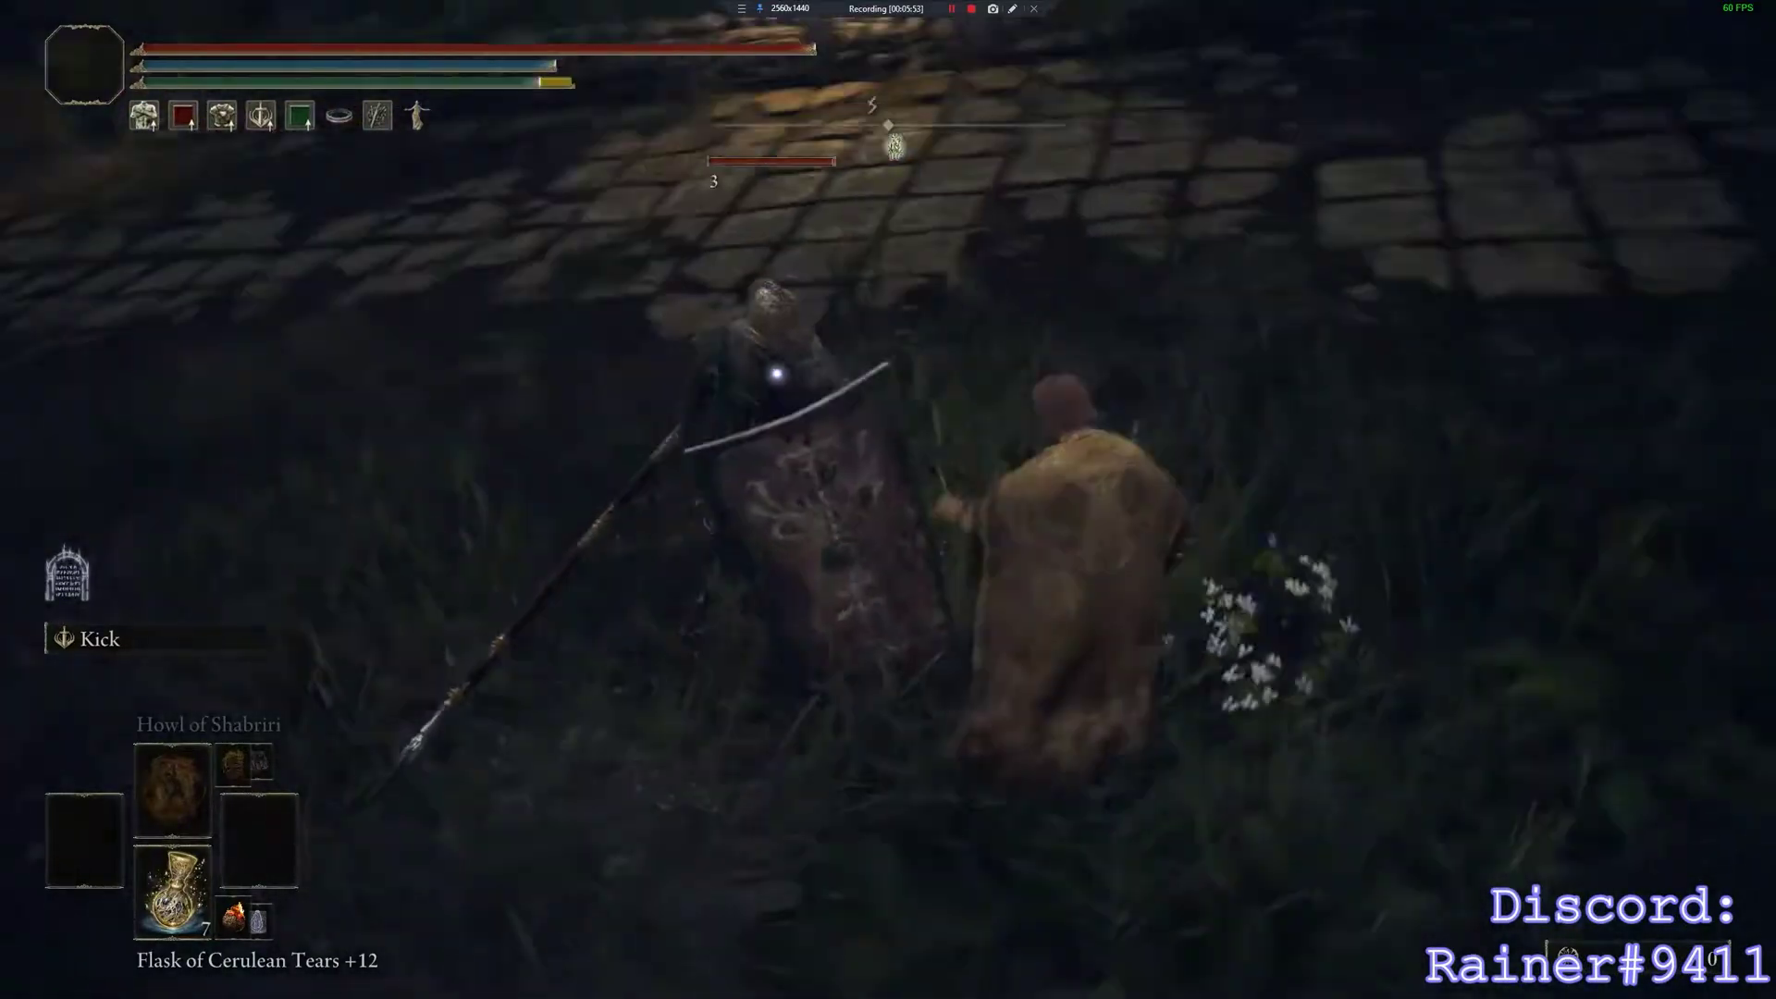
key(w)
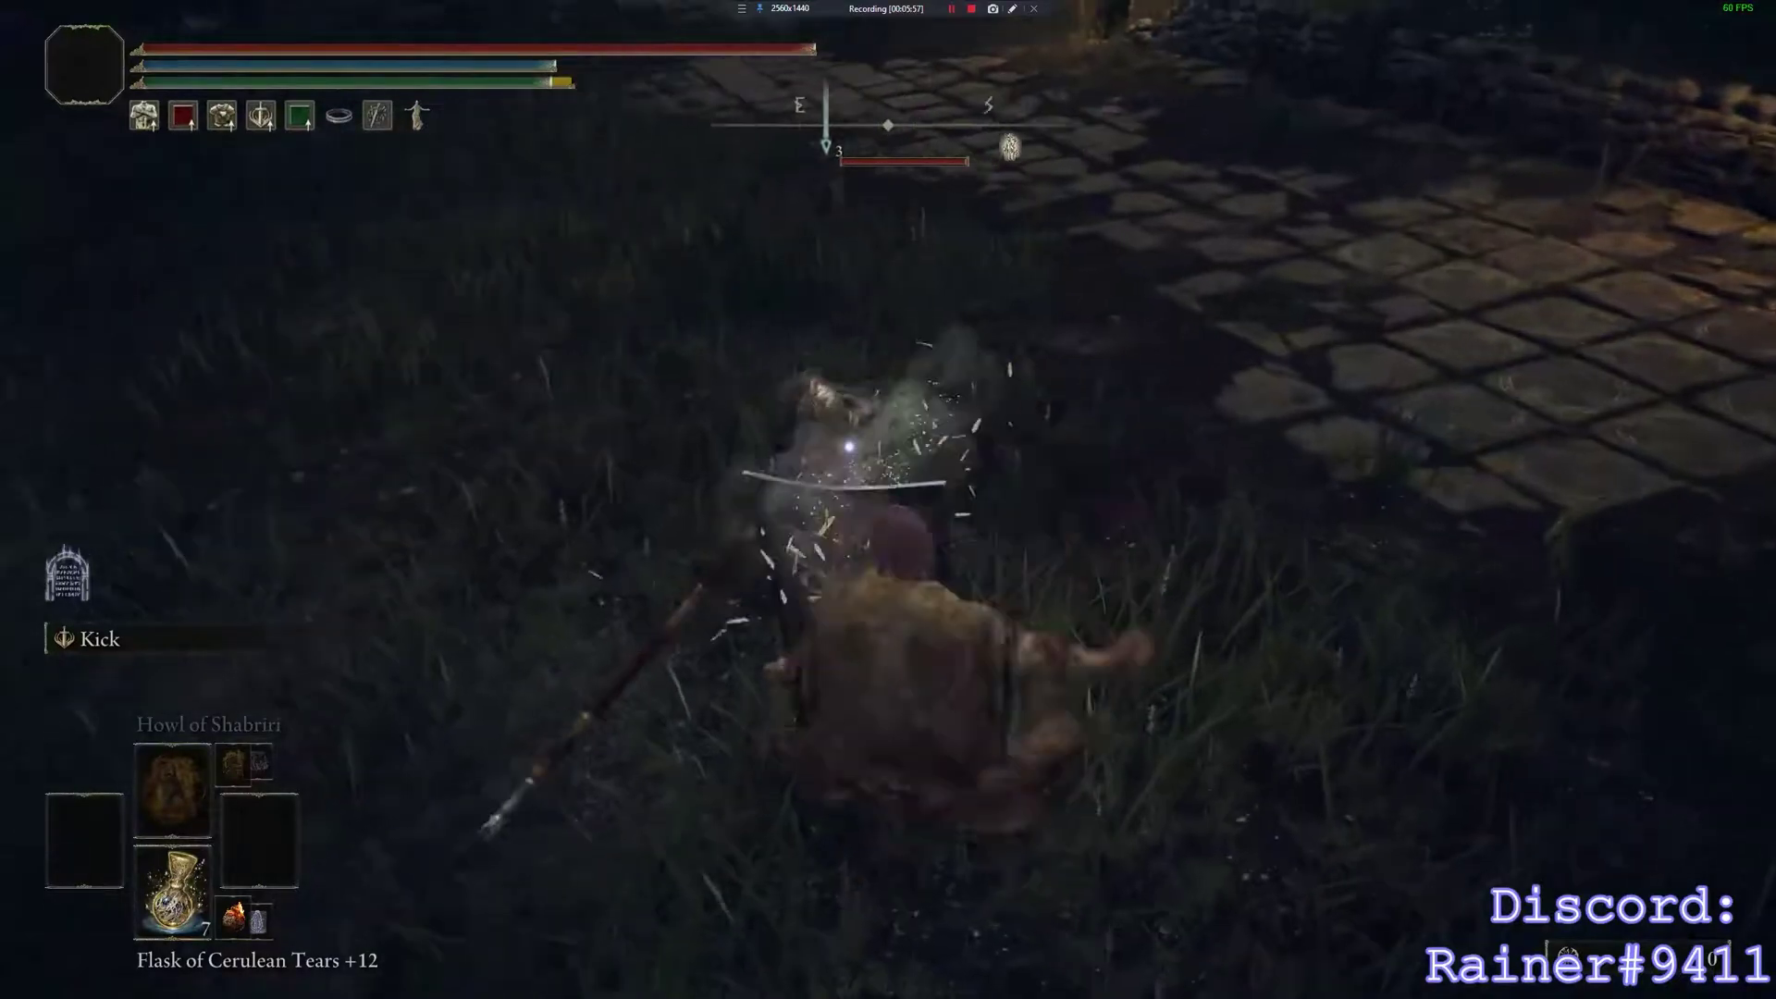
key(w)
key(space)
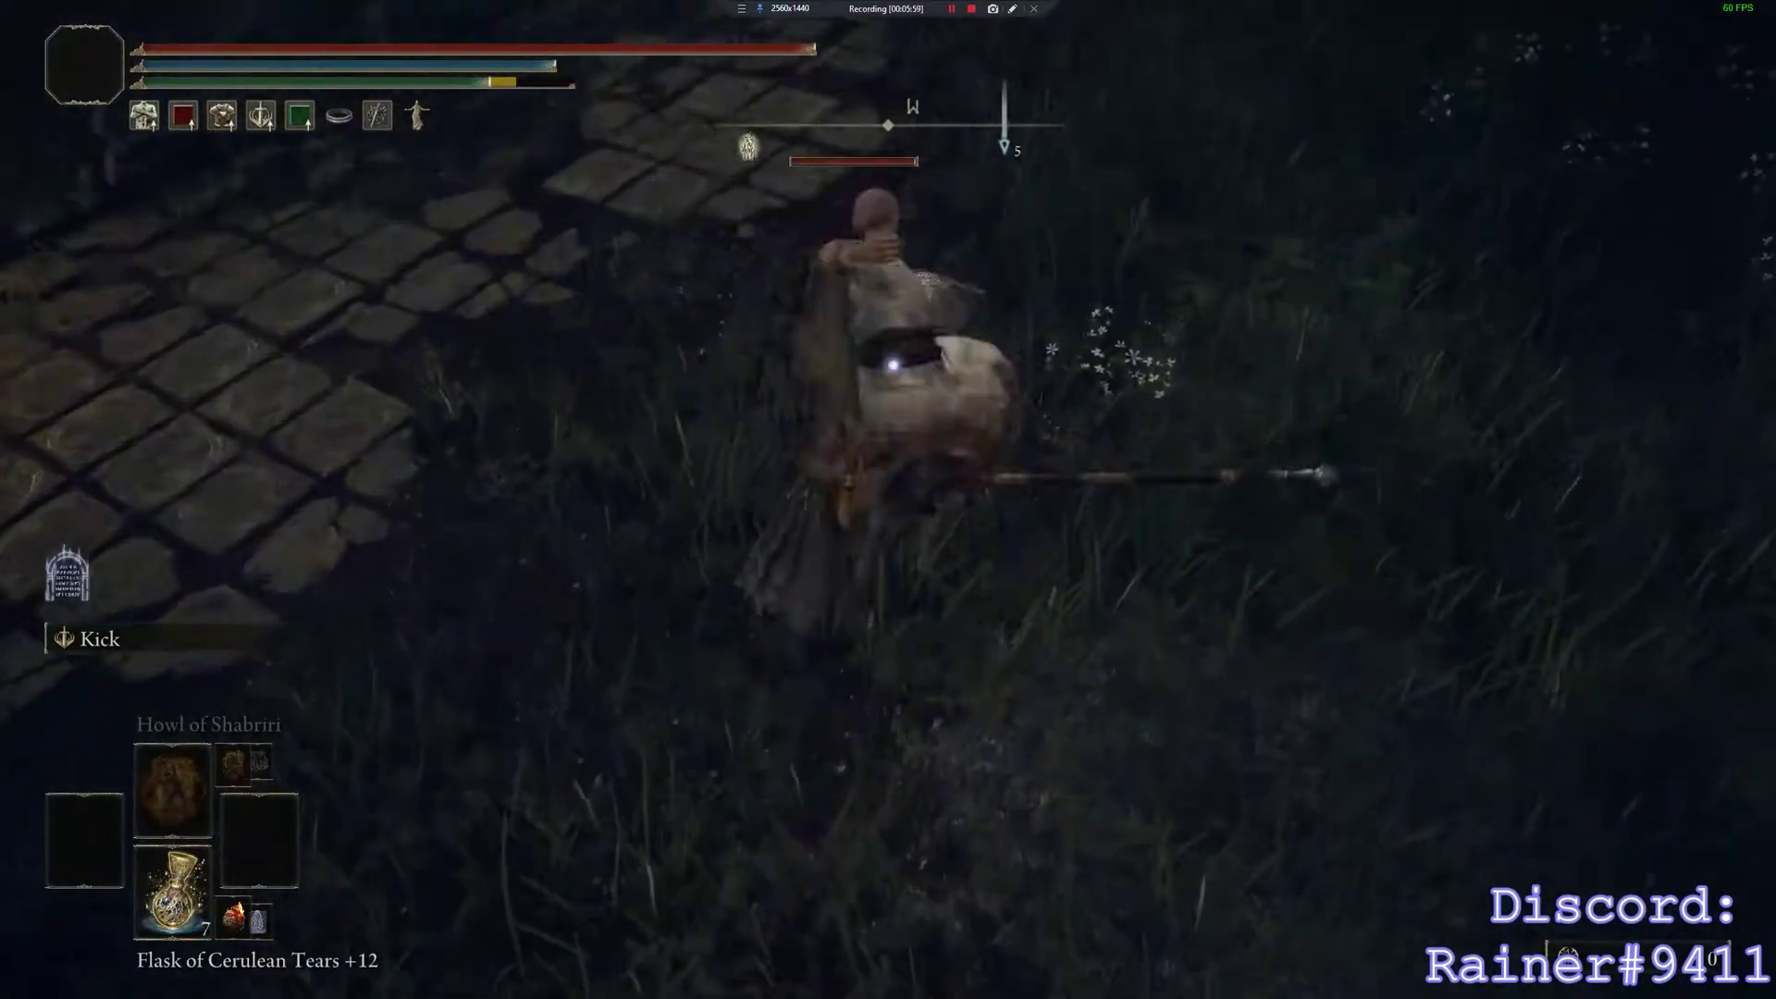
key(w)
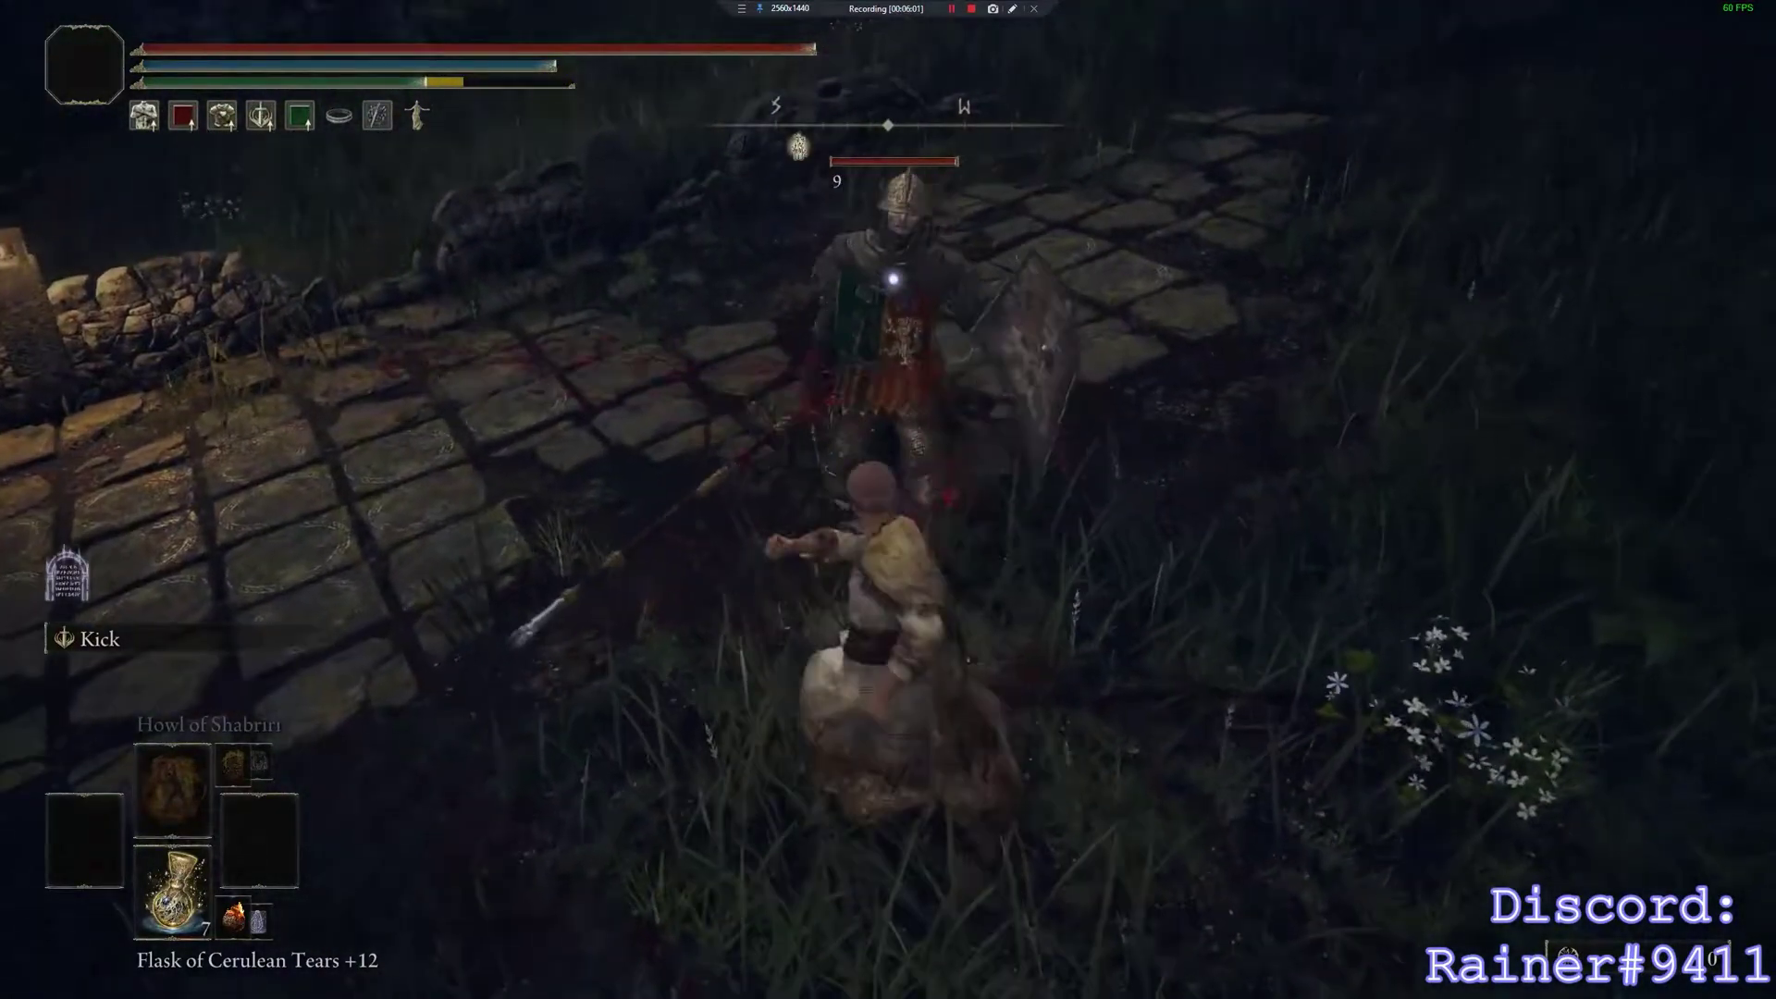
key(w)
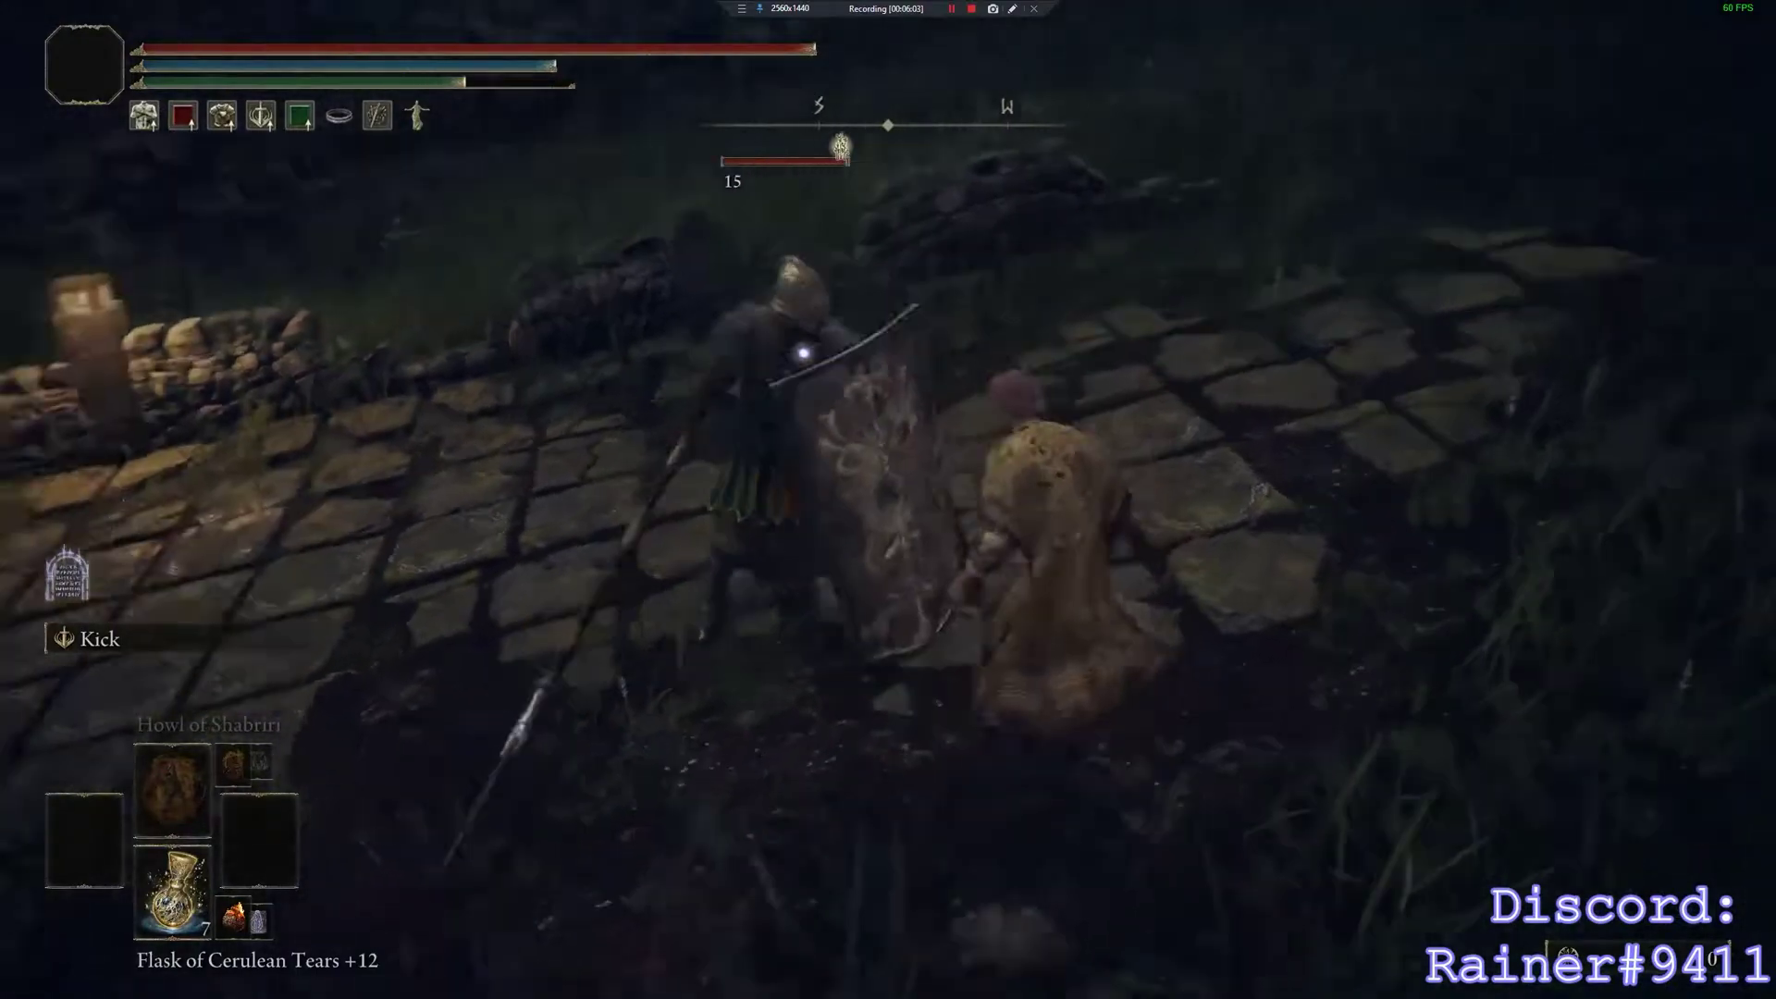
Run along the paved road to the Gatefront site of grace and rest there.
key(w)
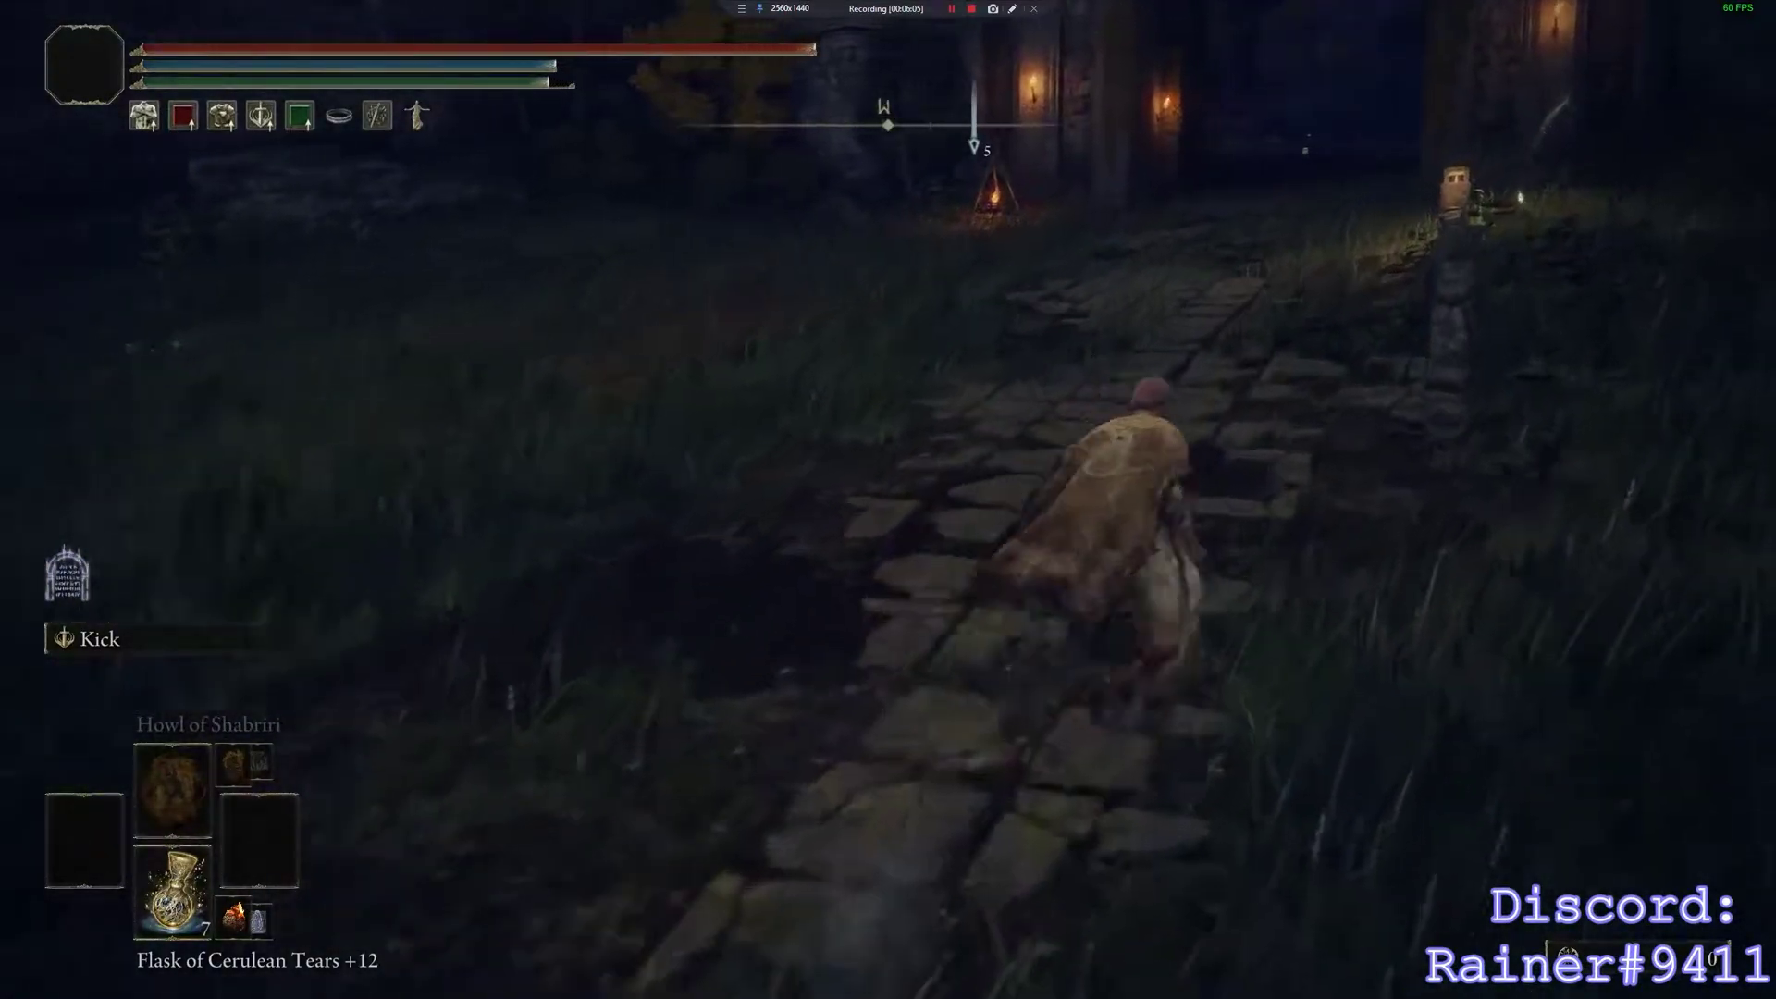
key(w)
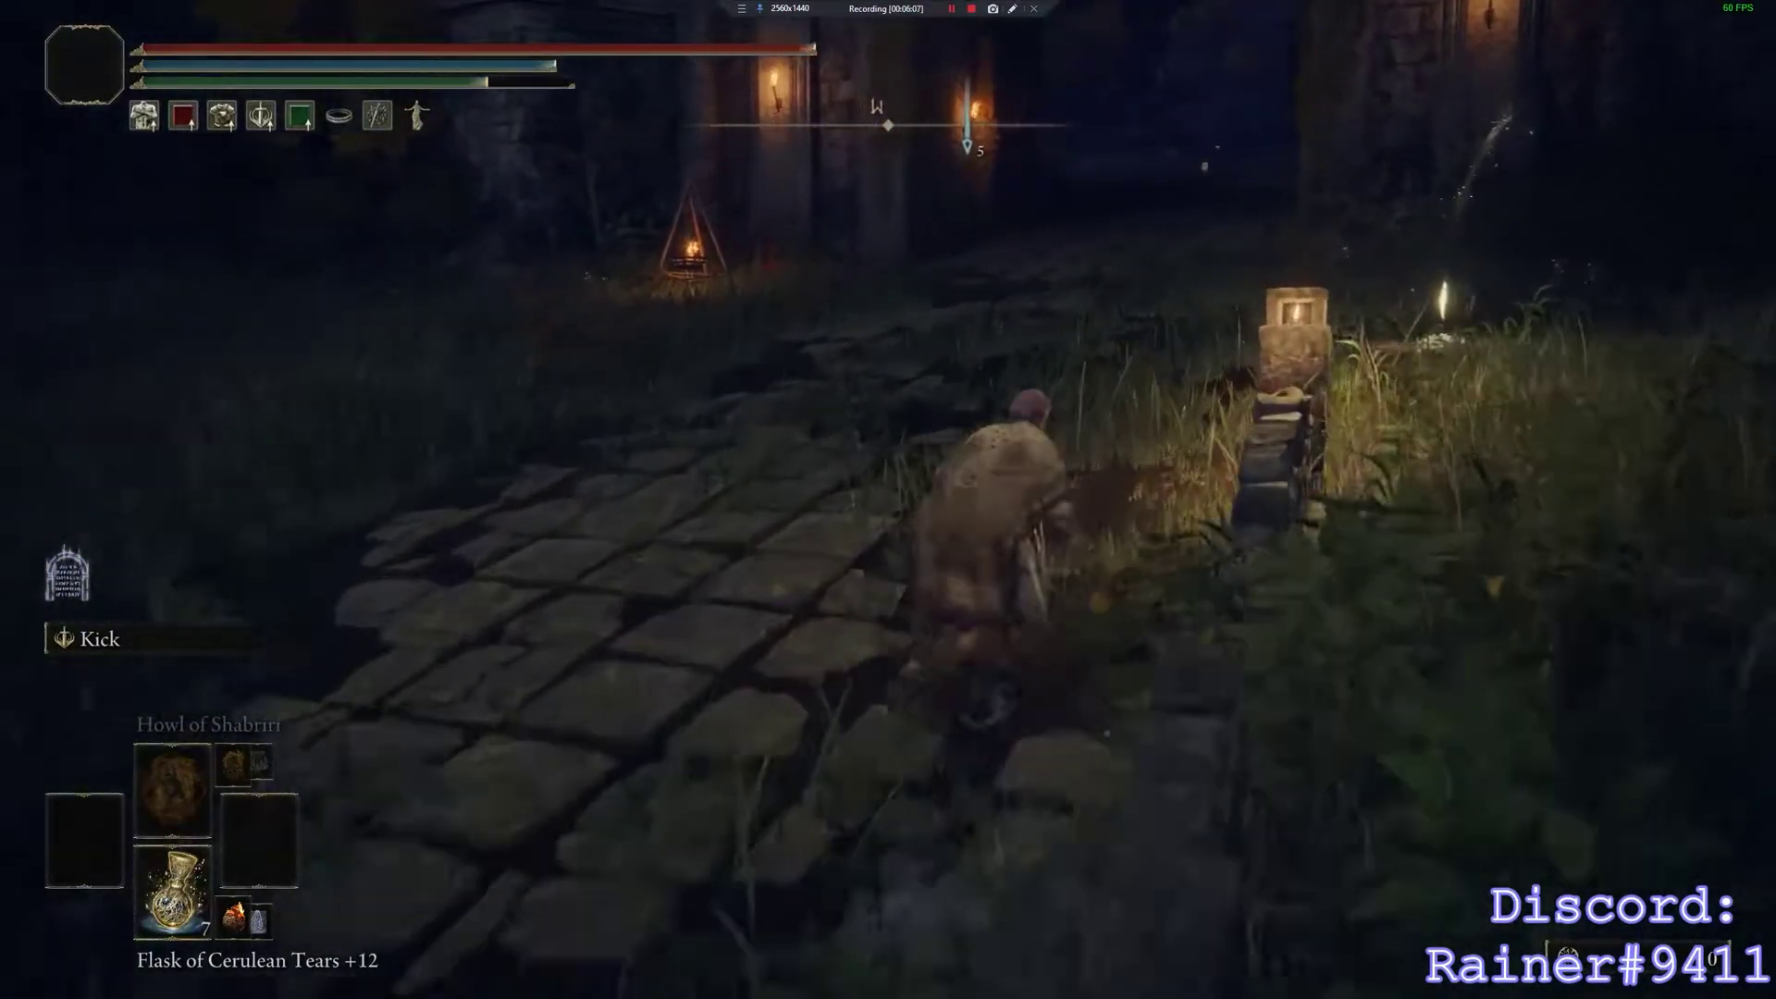
key(w)
key(e)
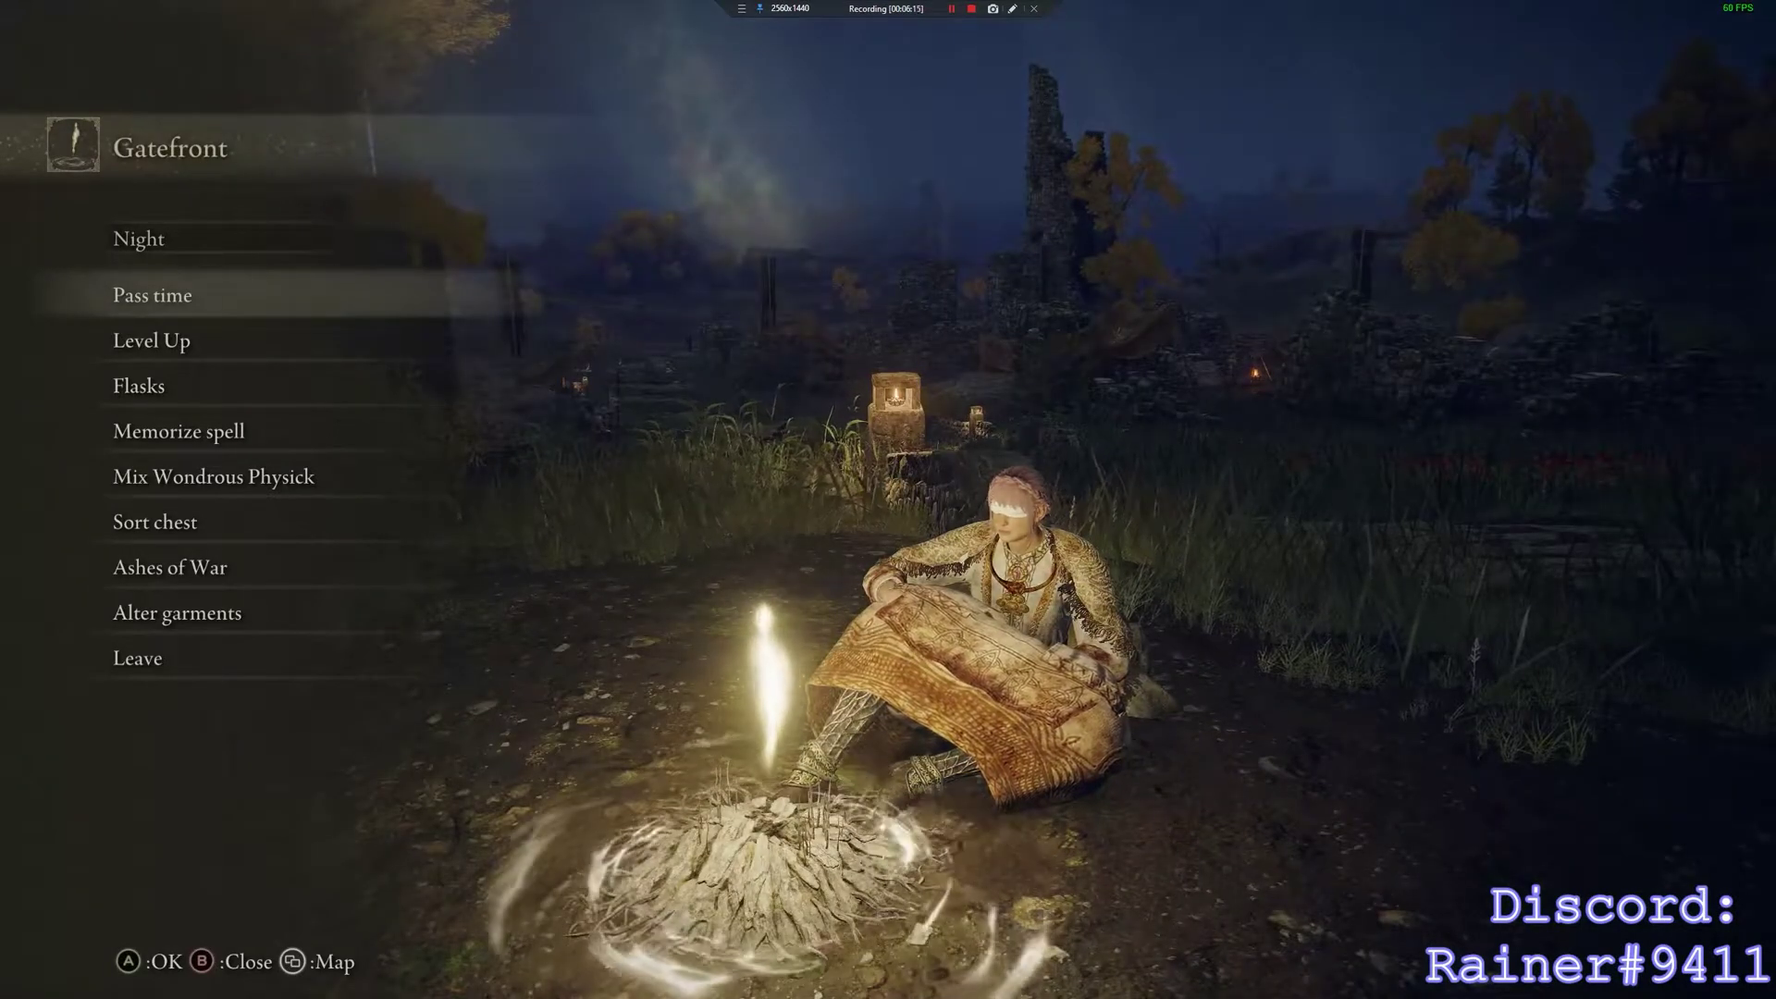
Leave the game and bring up the Notepad list of modding tools with the Mapstudio entry.
key(alt+Tab)
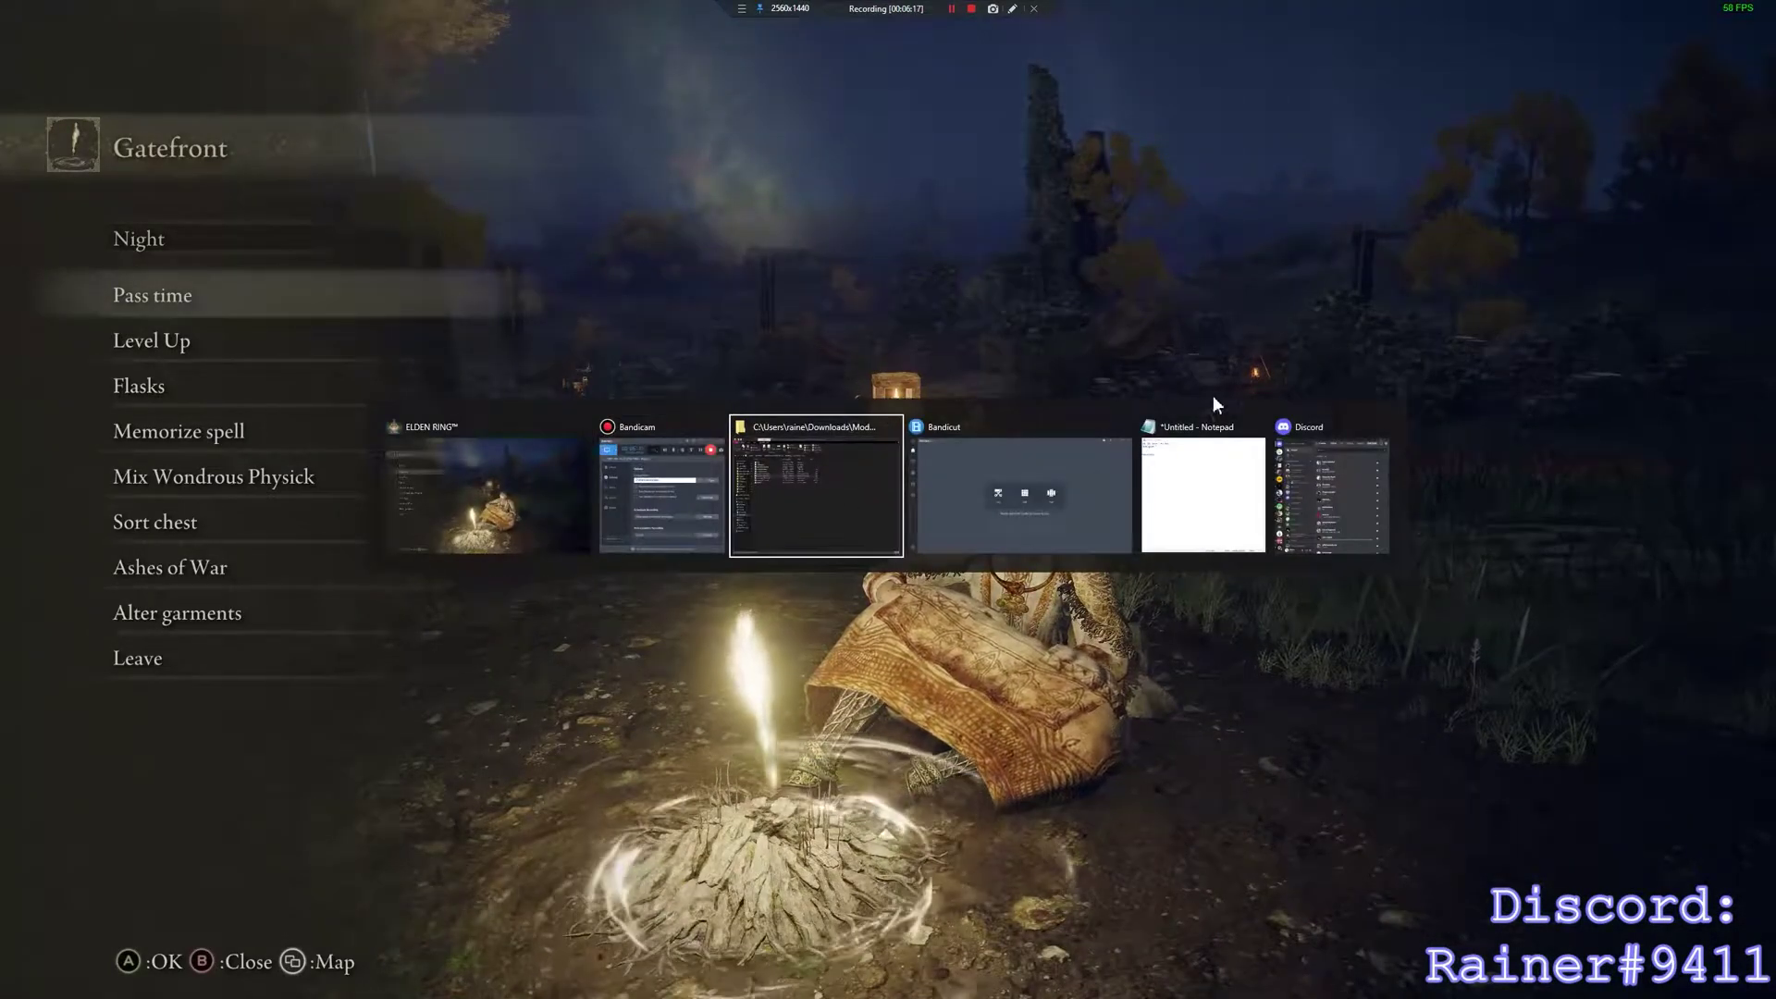
click(794, 512)
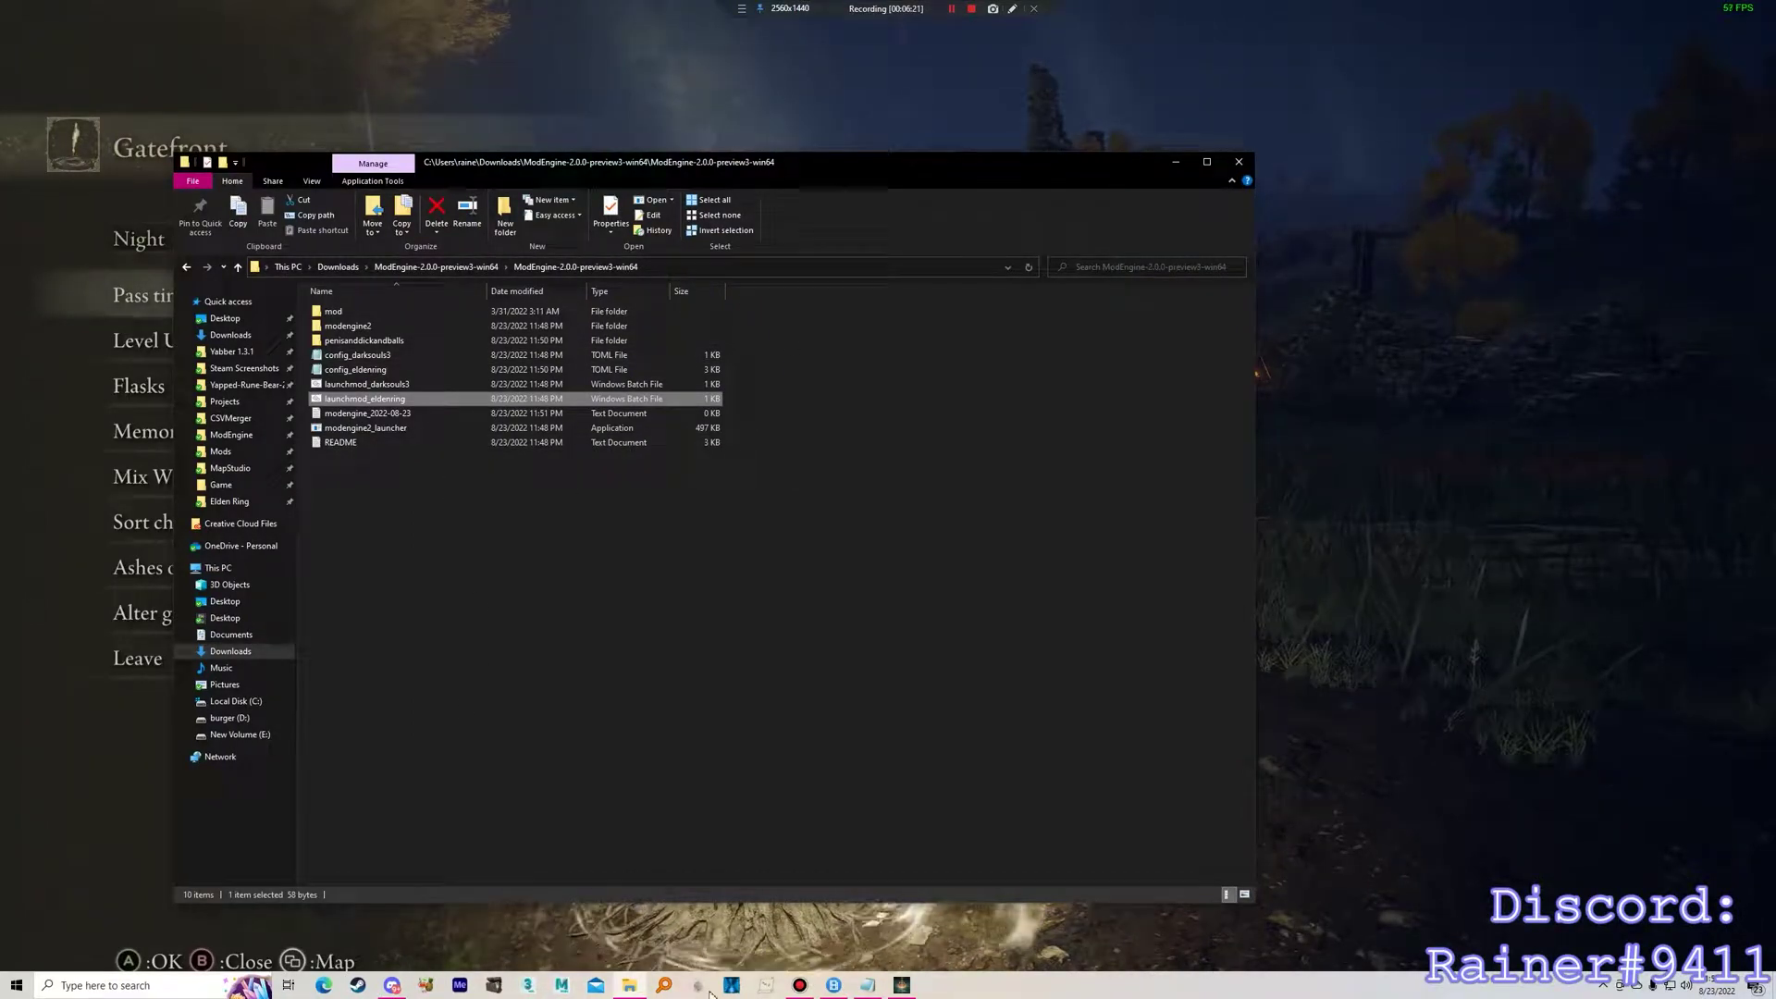
click(868, 985)
click(308, 316)
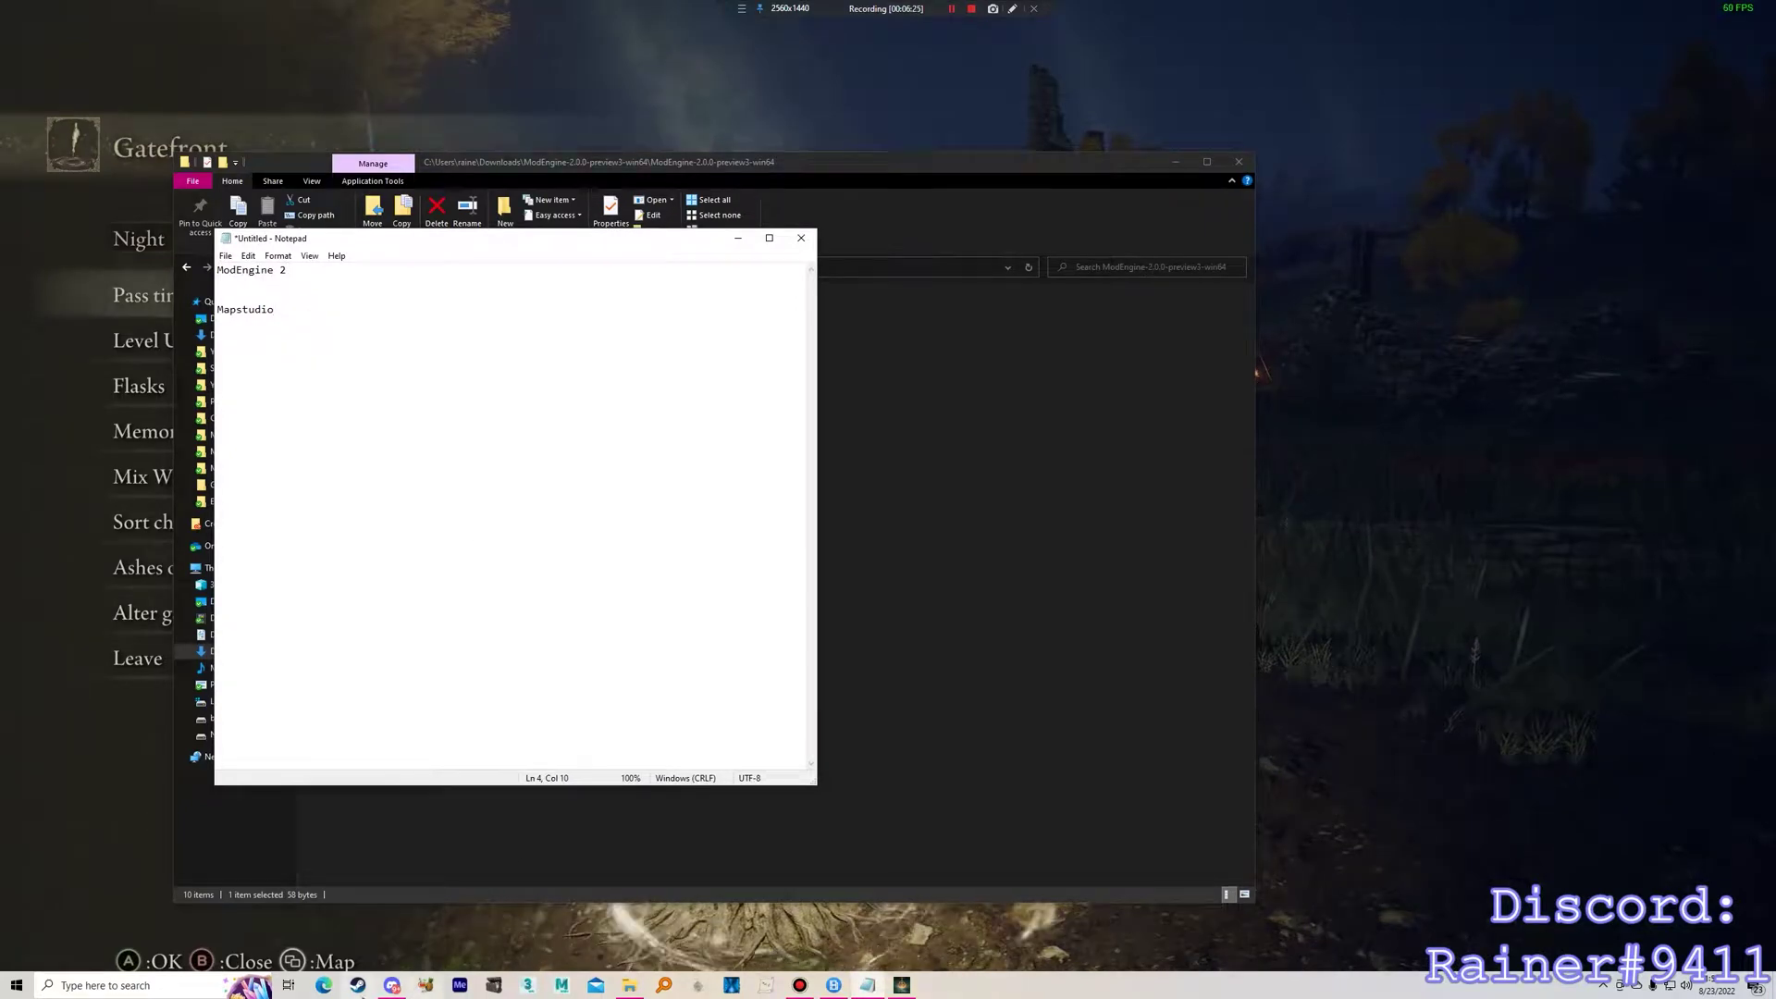
Search the web in Edge for mapstudio elden ring and open the updated soulsmods/DSMapStudio repository on GitHub.
click(324, 985)
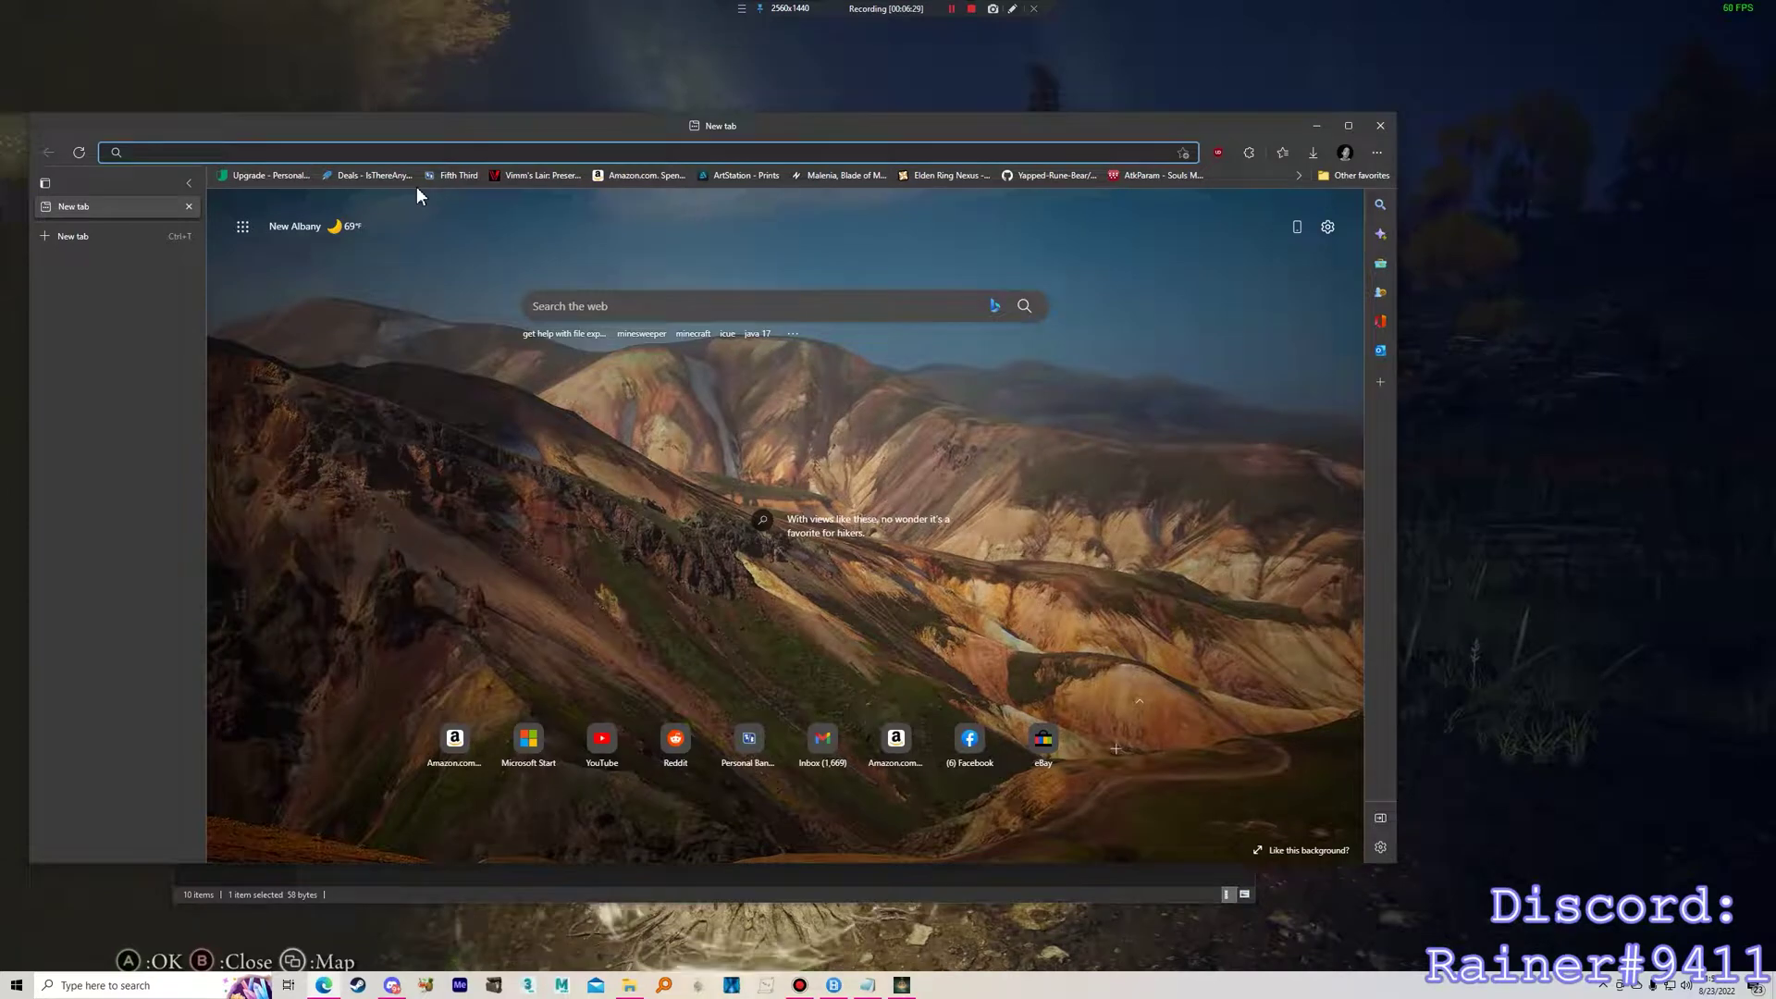
text(mapstudio elden ring)
key(Return)
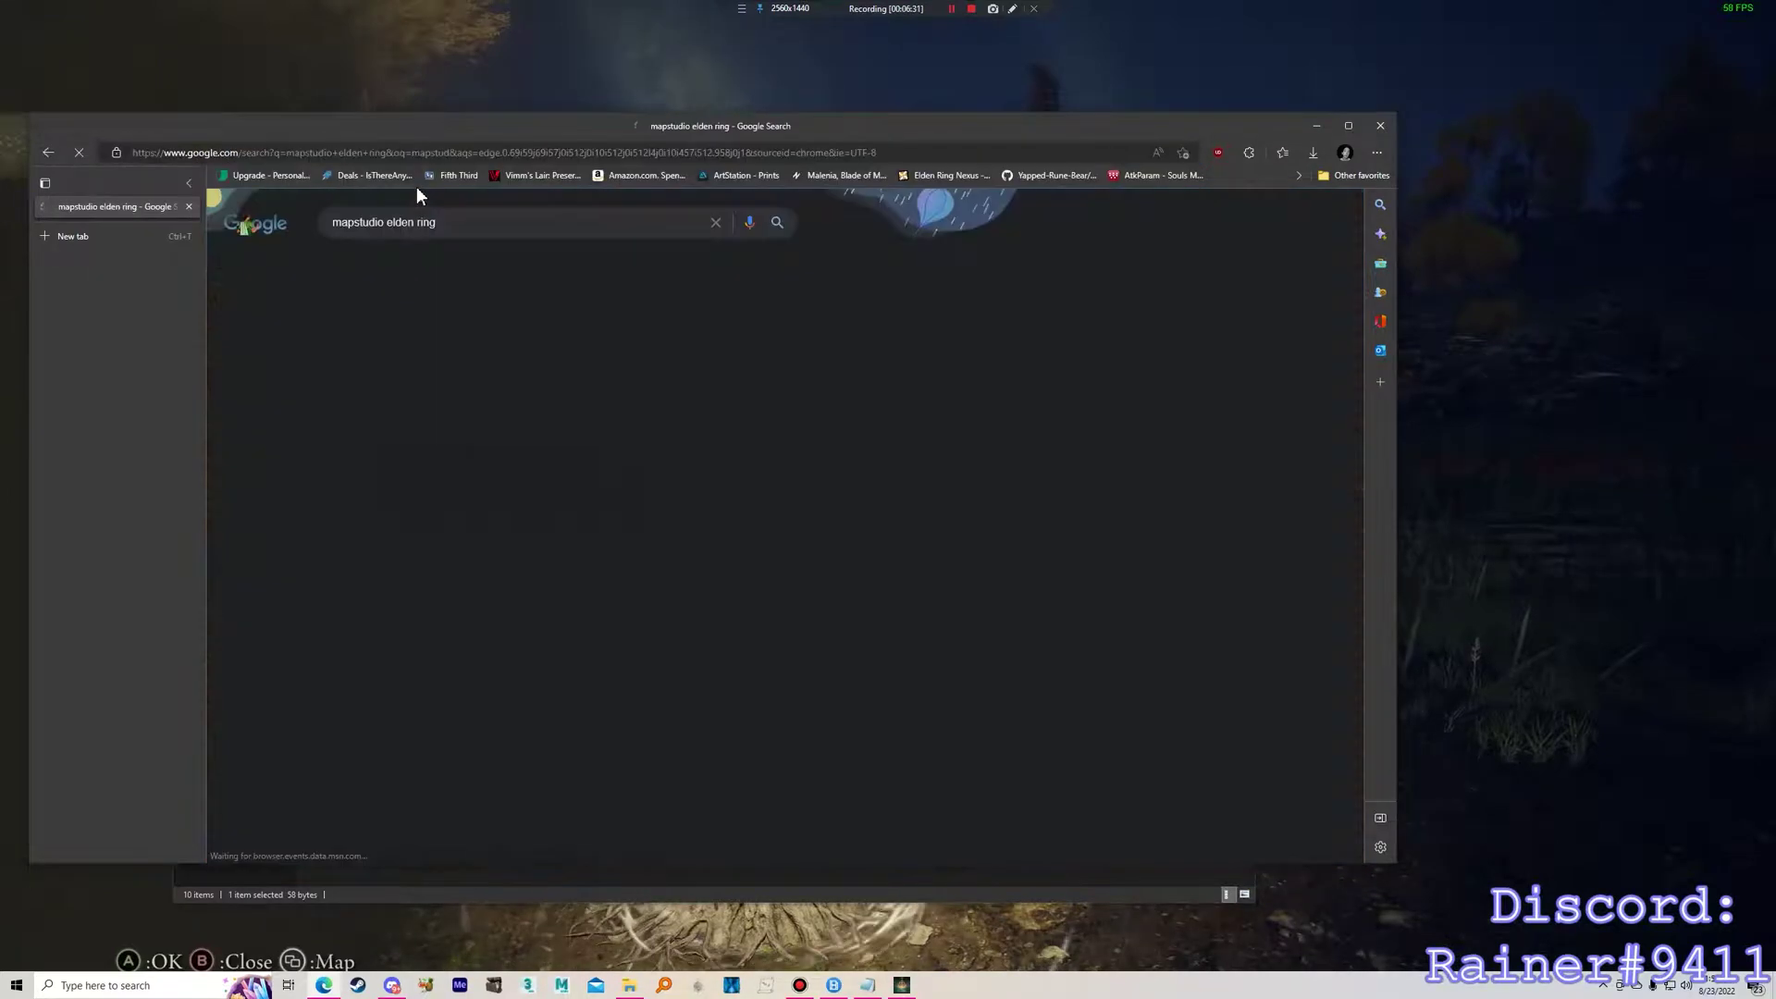
scroll(523, 291, down, 5)
click(444, 481)
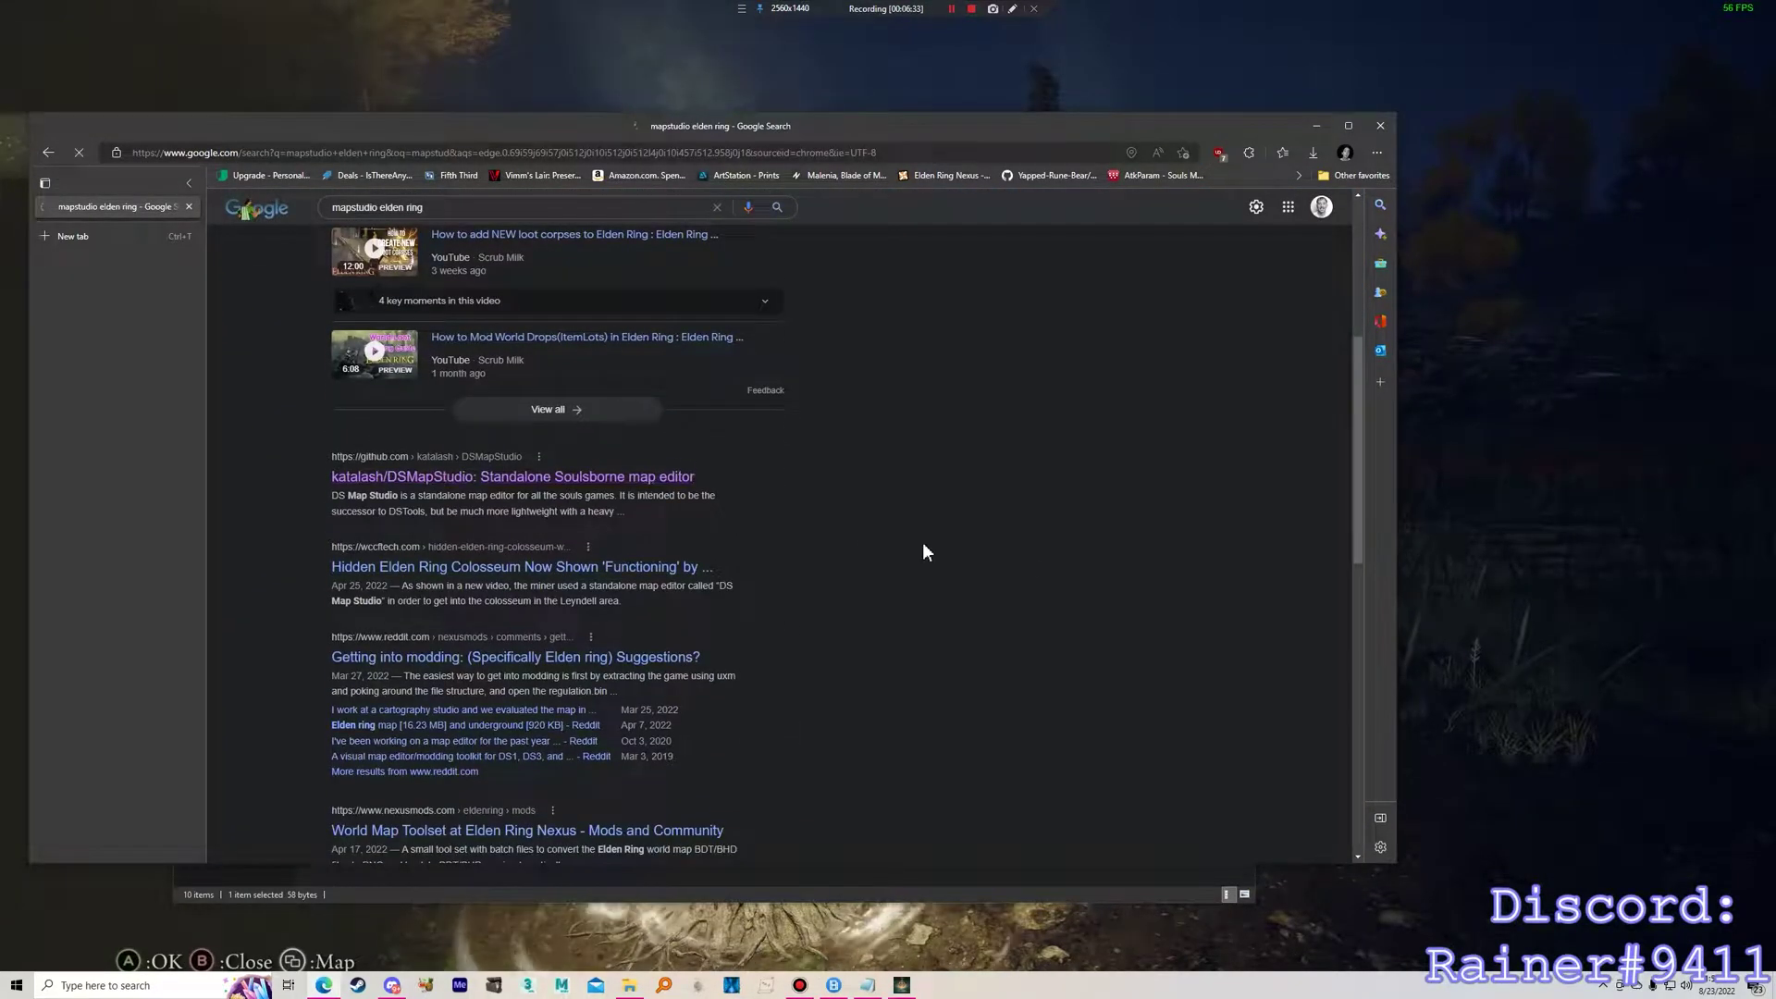
scroll(1214, 535, down, 1)
scroll(1214, 535, down, 6)
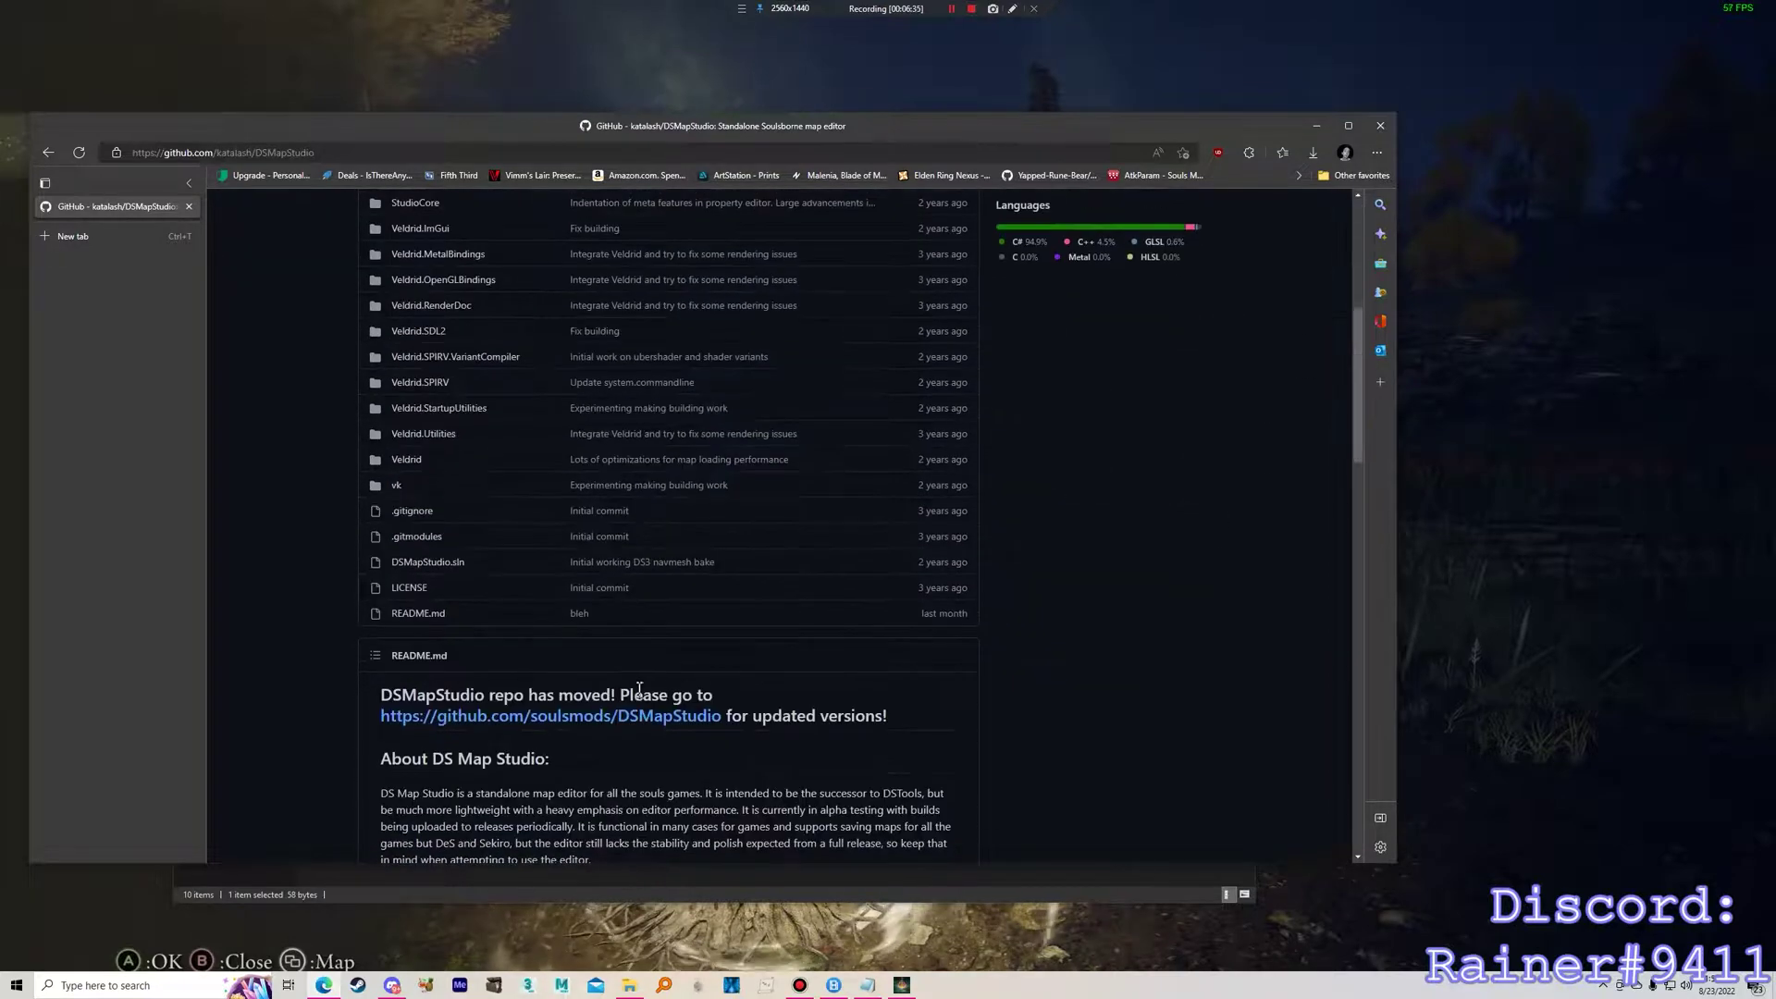
click(620, 718)
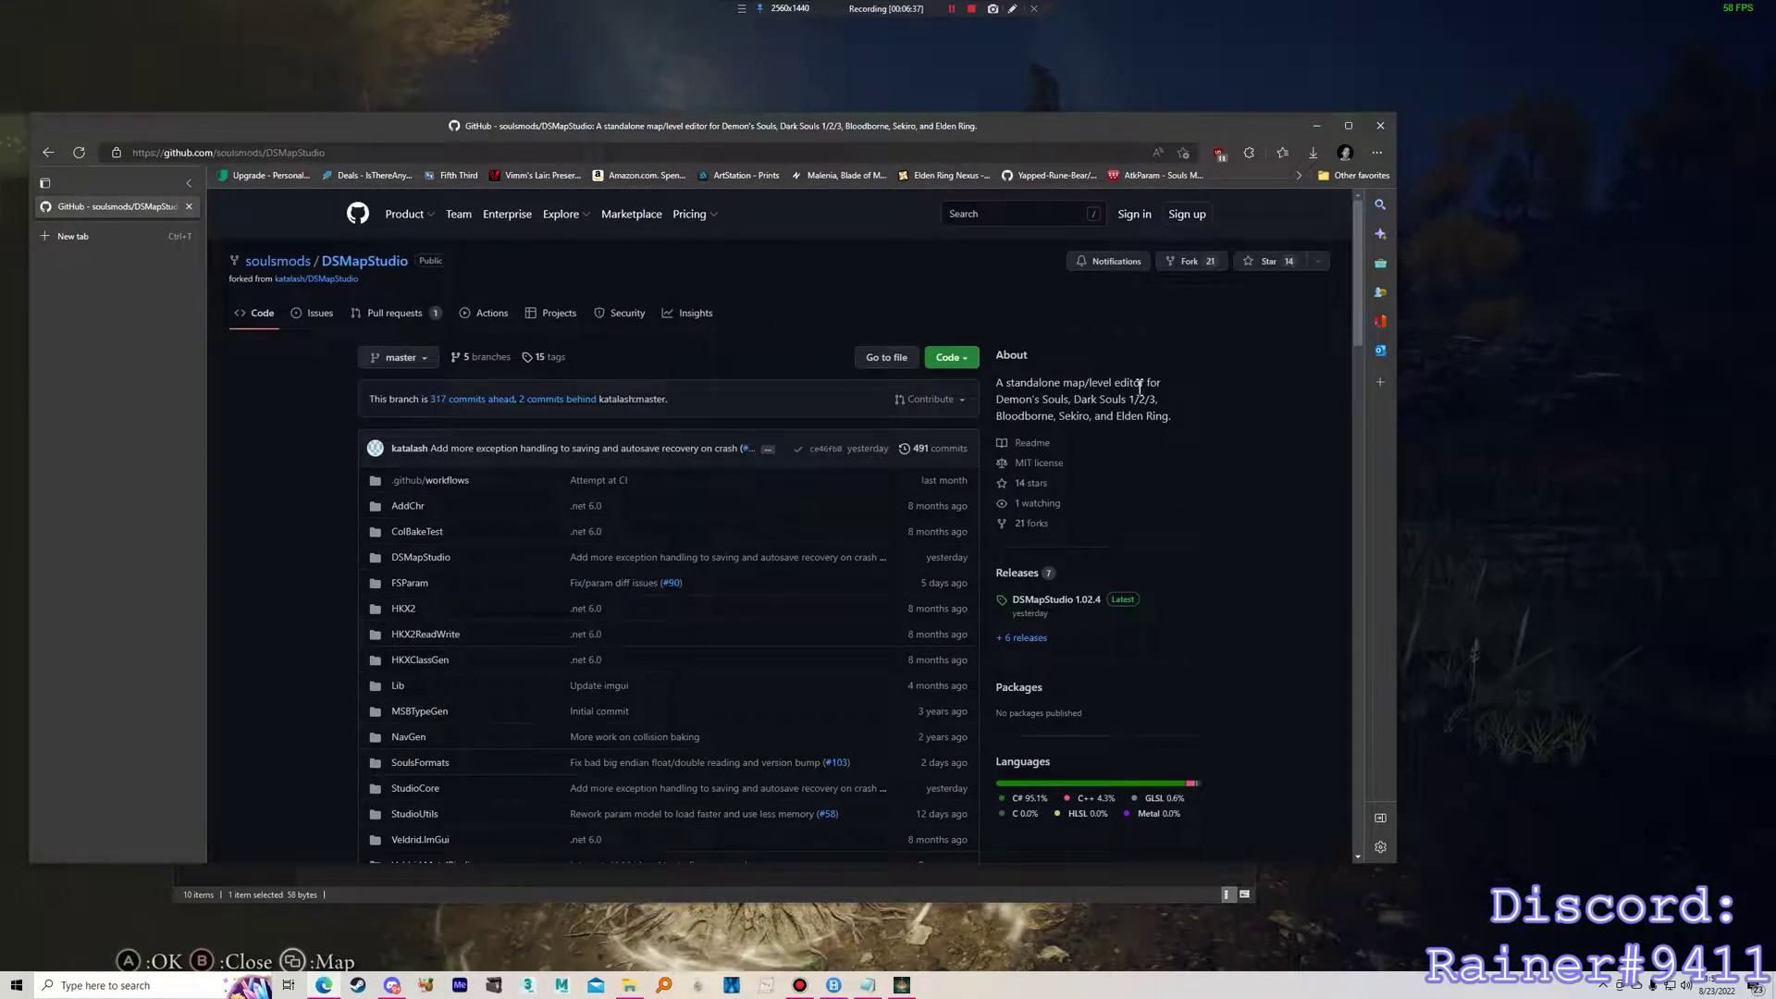
Highlight the repository's About description, point out the latest DSMapStudio release, and close the browser.
drag(1254, 710, 1005, 423)
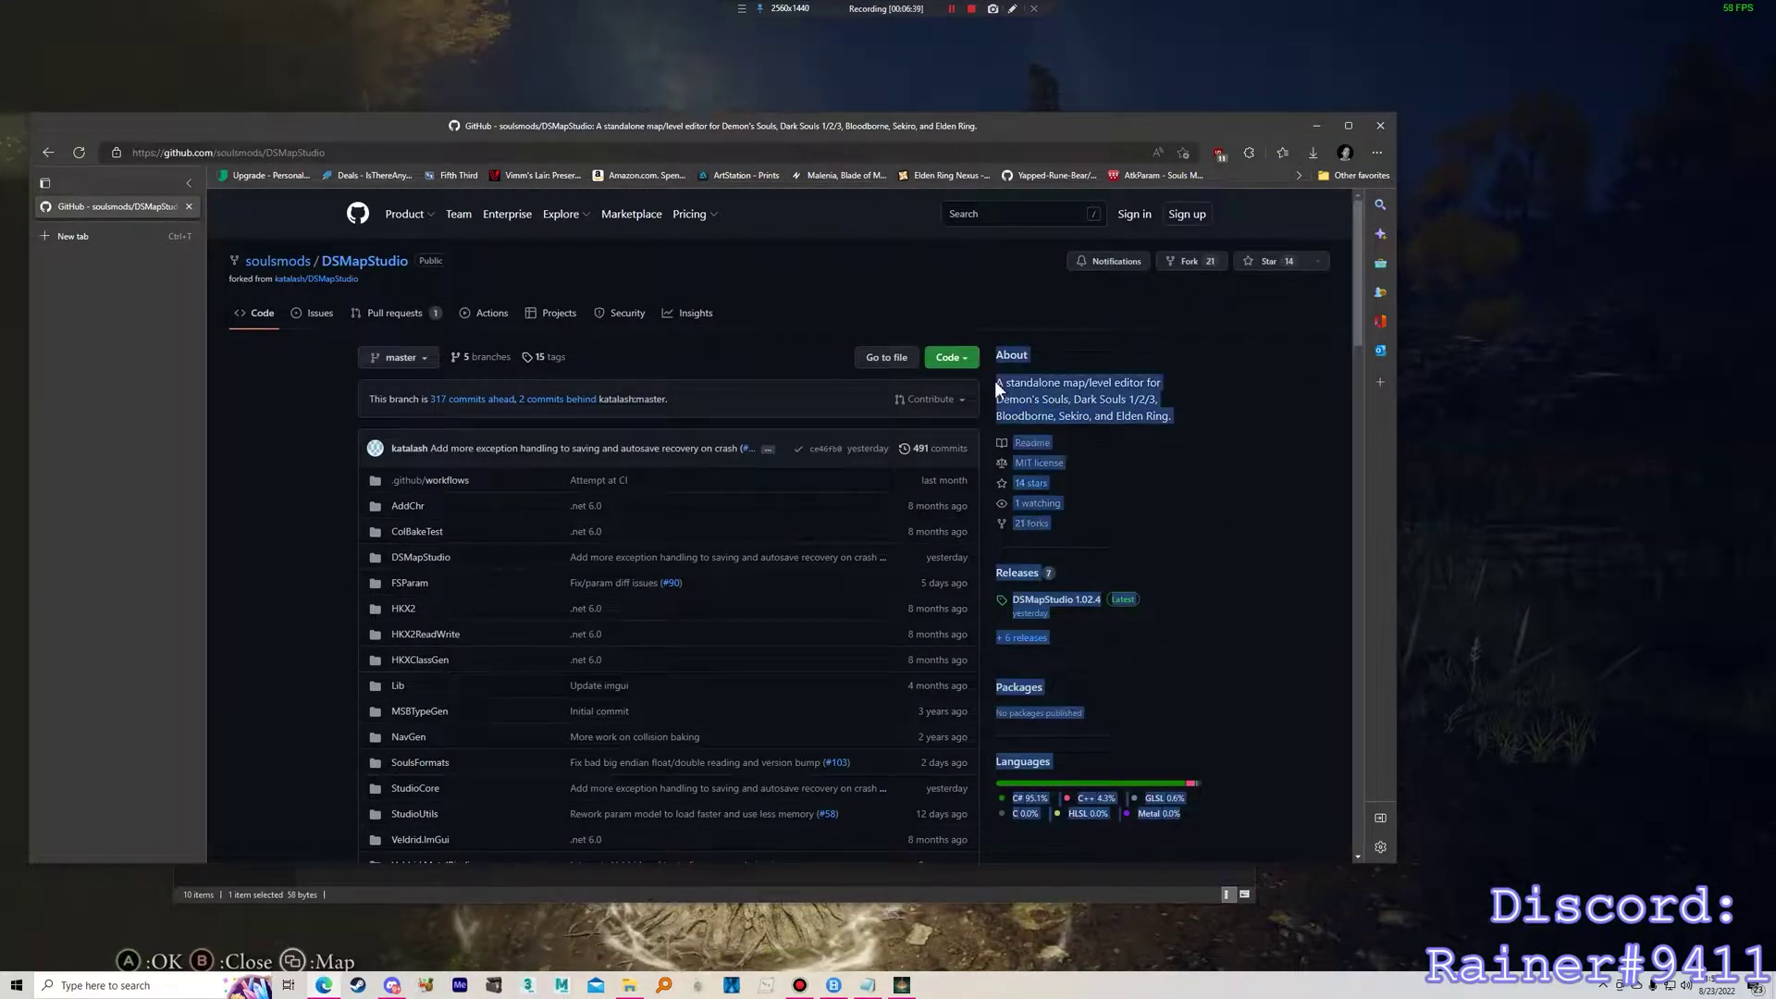
drag(1122, 125, 1190, 92)
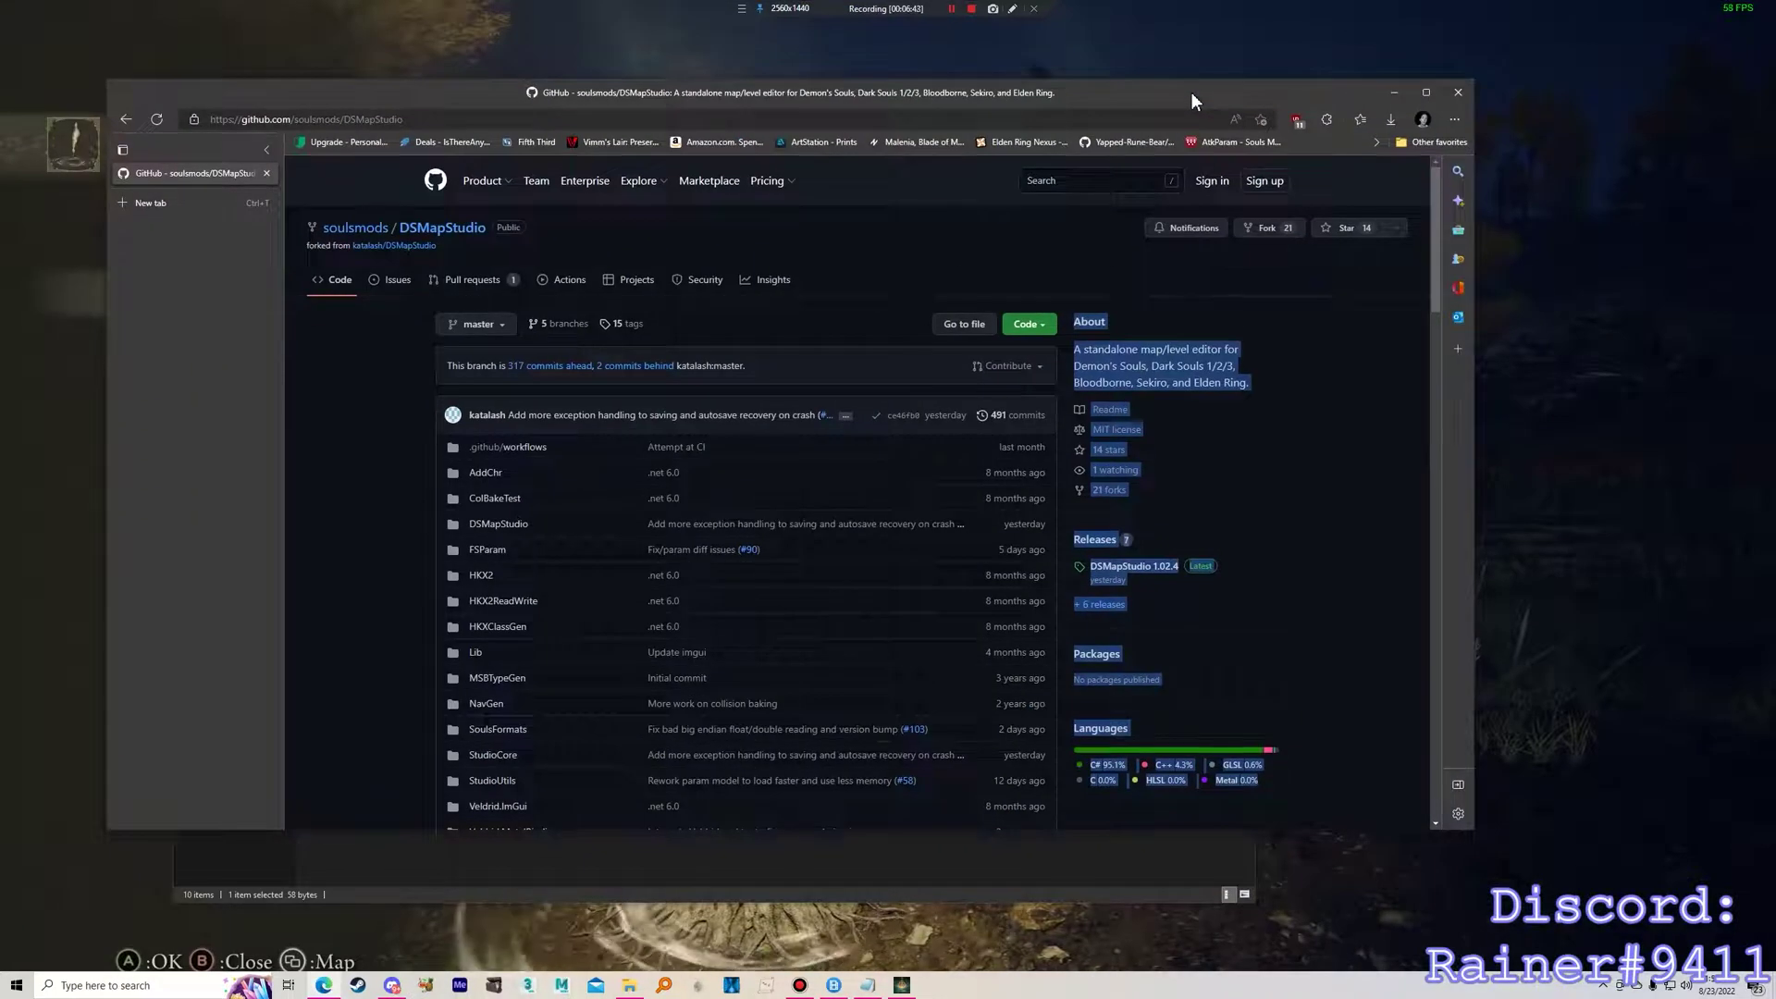
drag(1190, 92, 1190, 93)
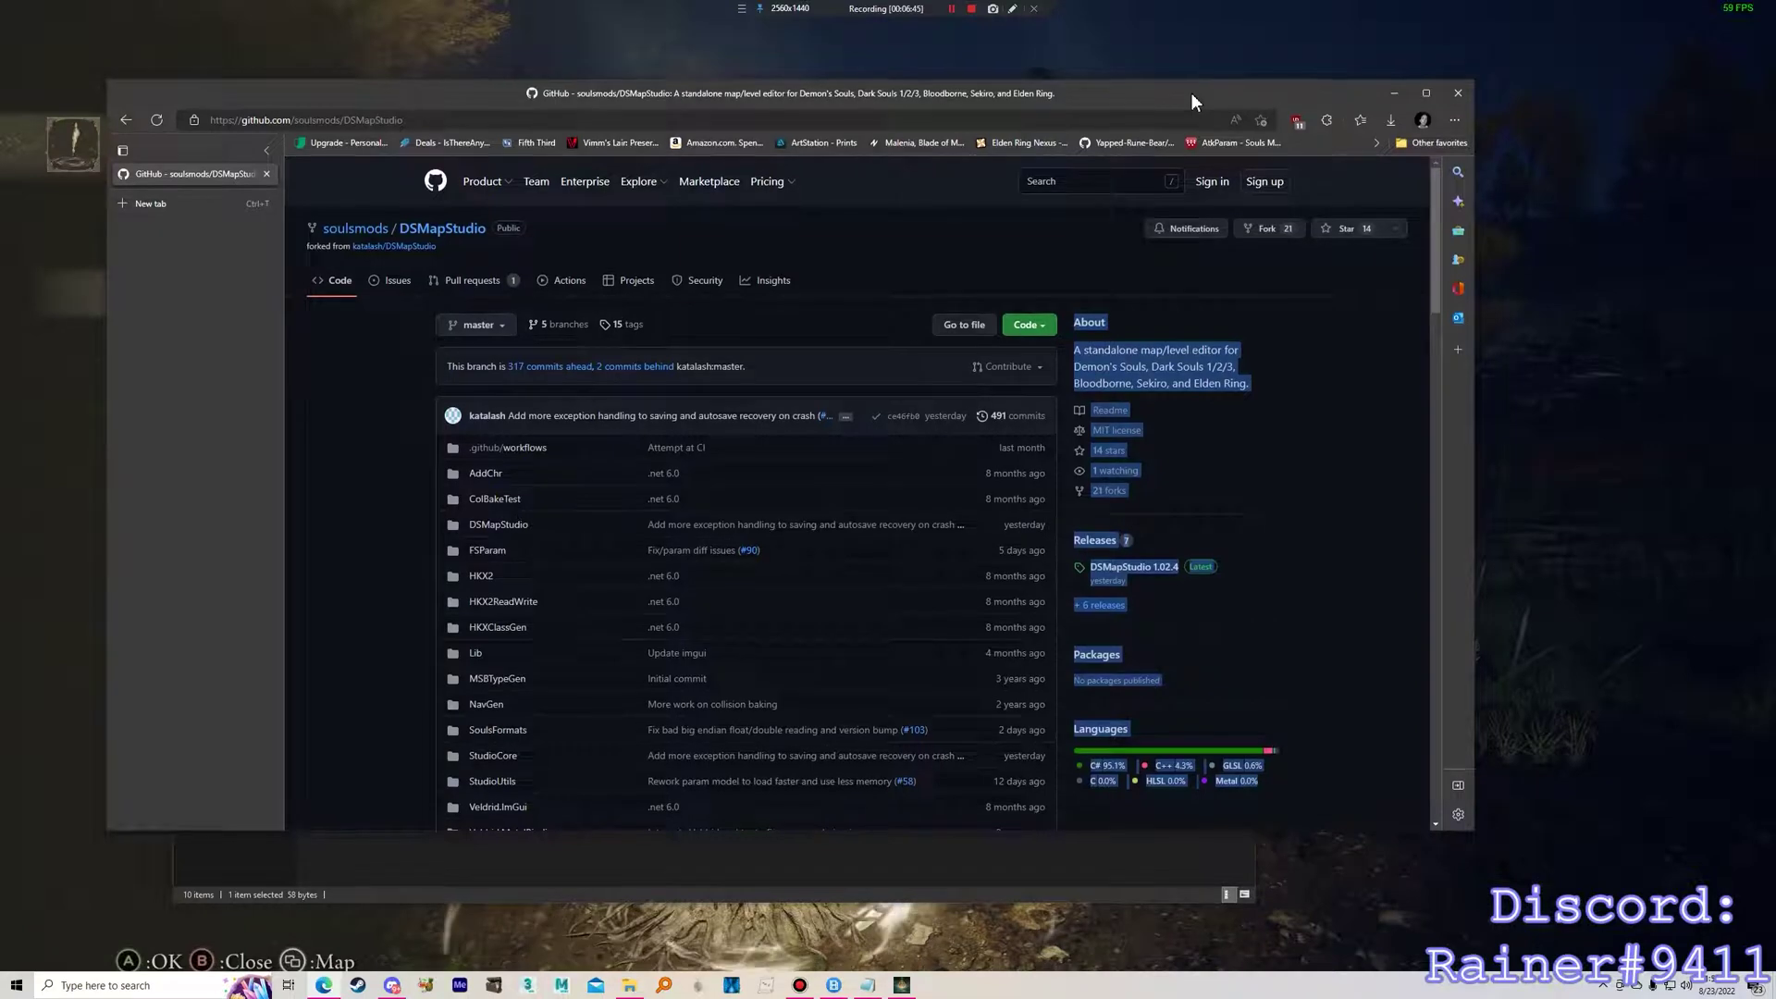
click(1288, 396)
drag(1292, 404, 1121, 357)
click(1261, 373)
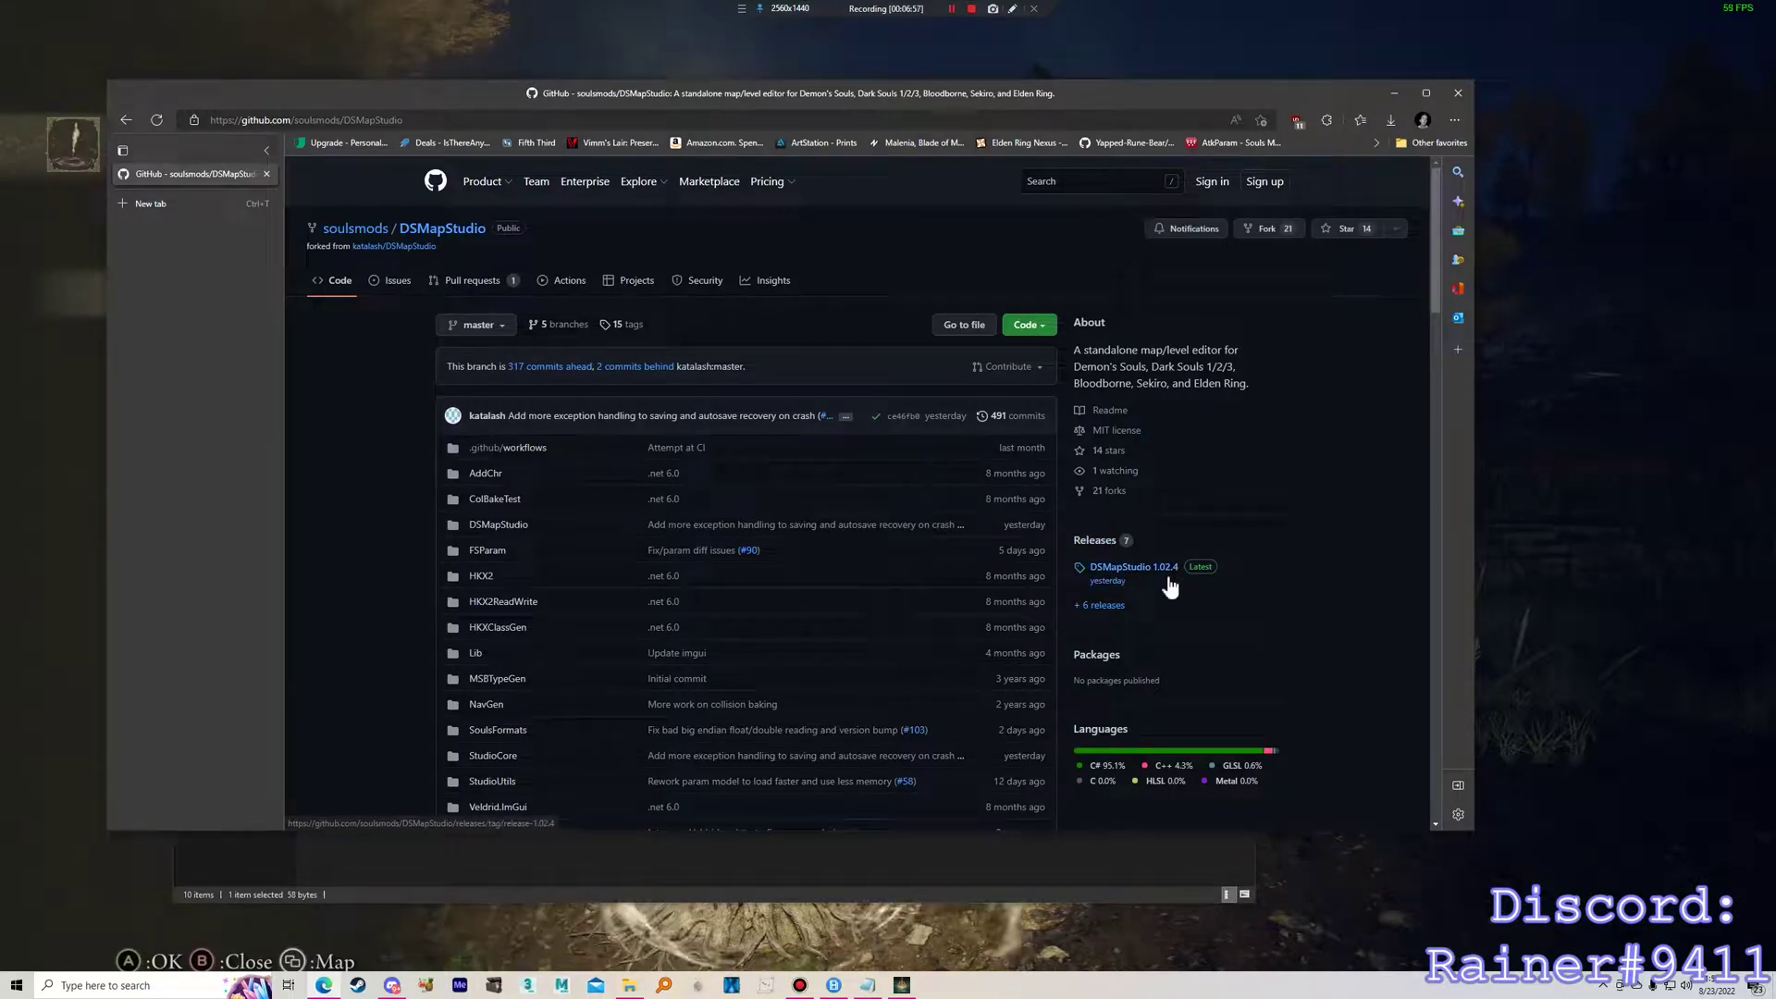
click(1458, 95)
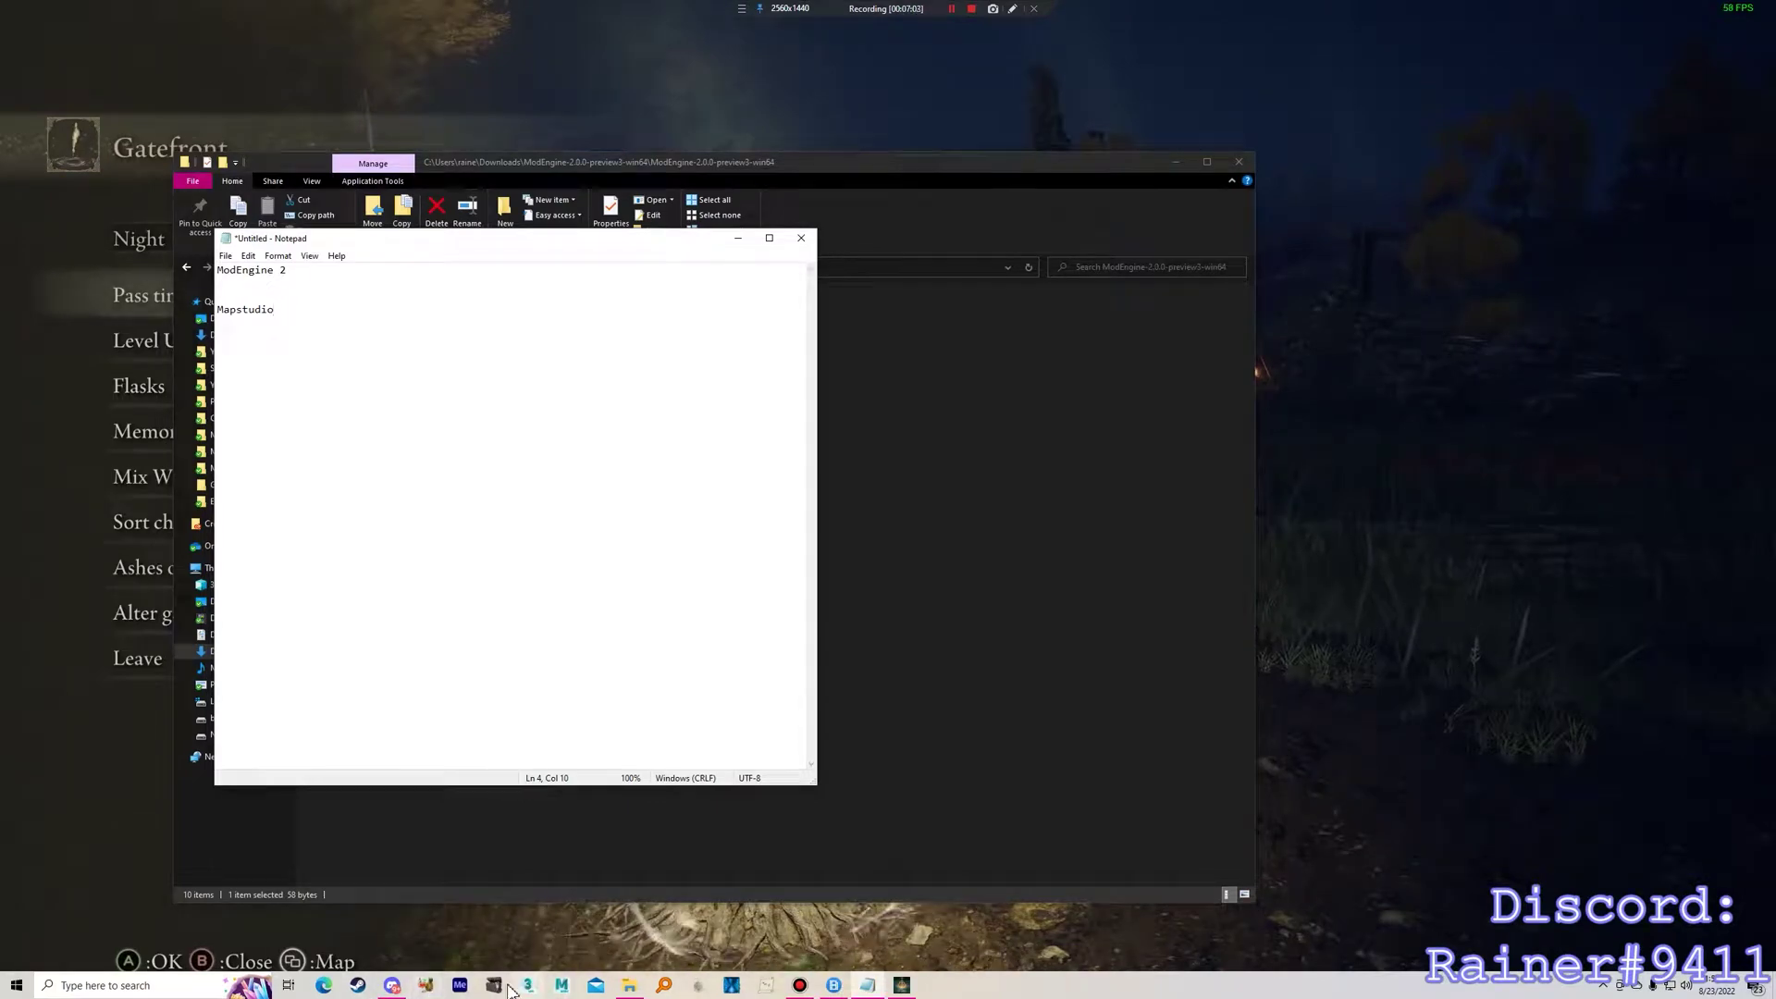
Launch DSMapStudio from its shortcut in the MapStudio folder and clear the Explorer and Notepad windows out of the way.
click(764, 986)
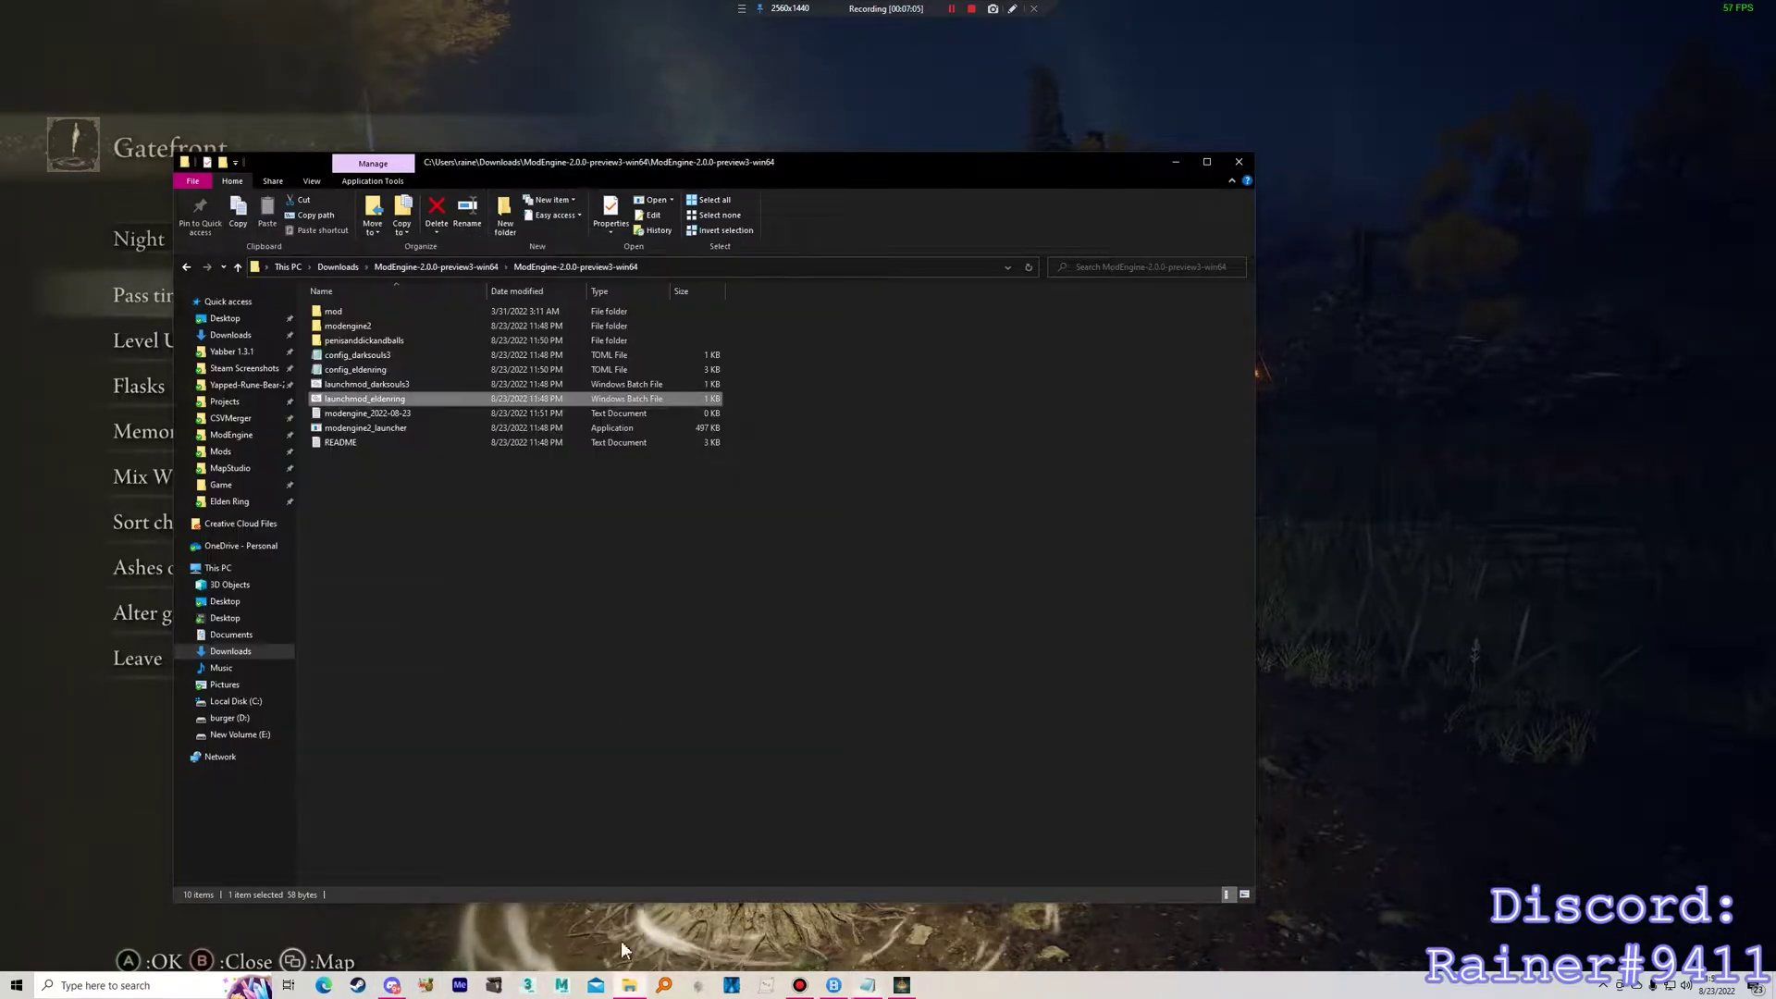
click(231, 468)
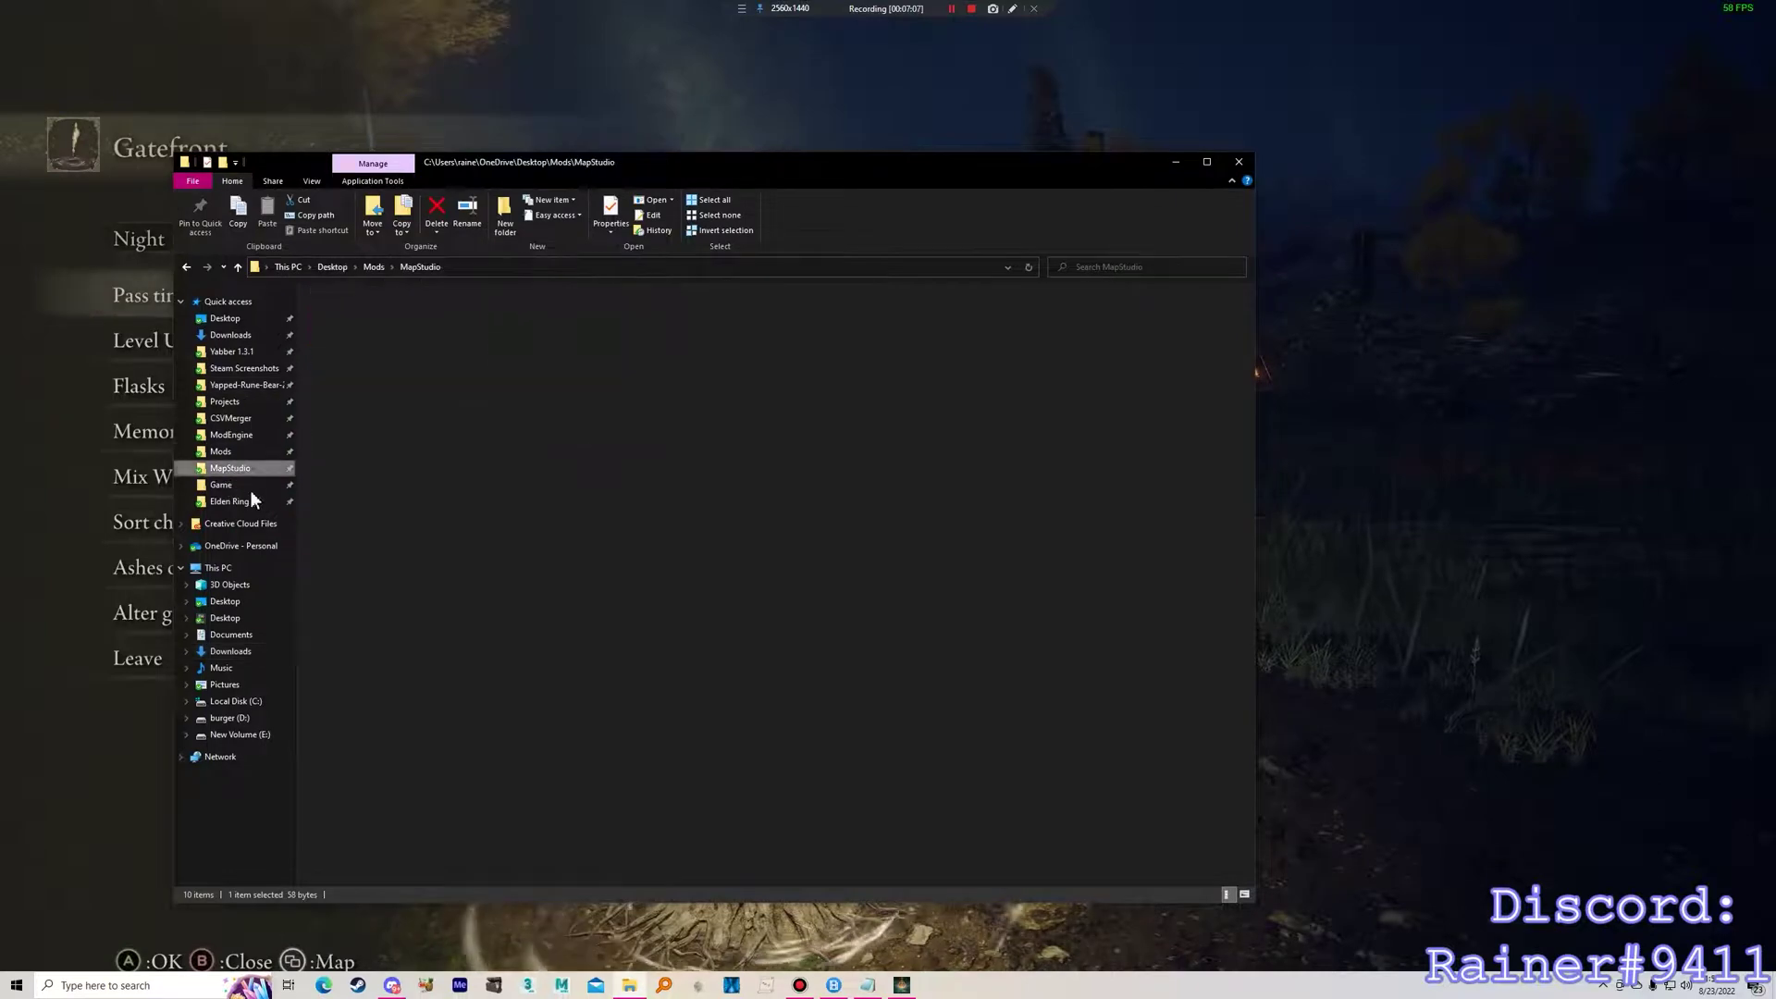
click(658, 328)
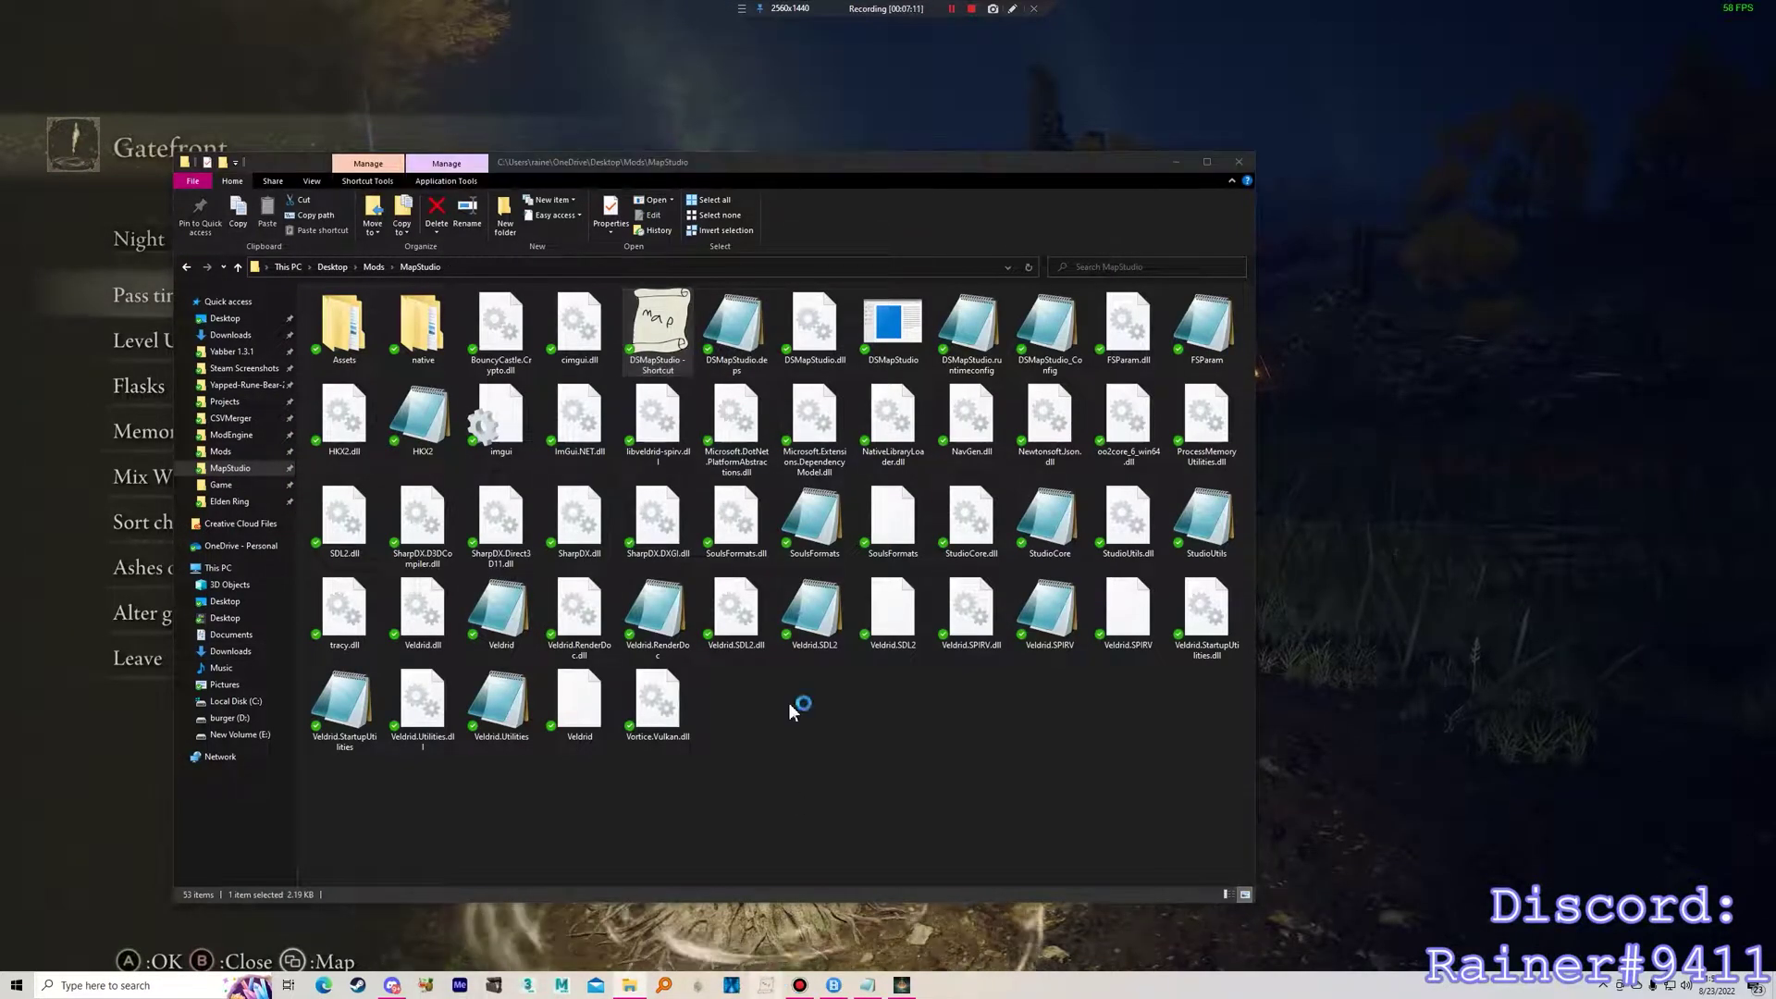
click(1177, 164)
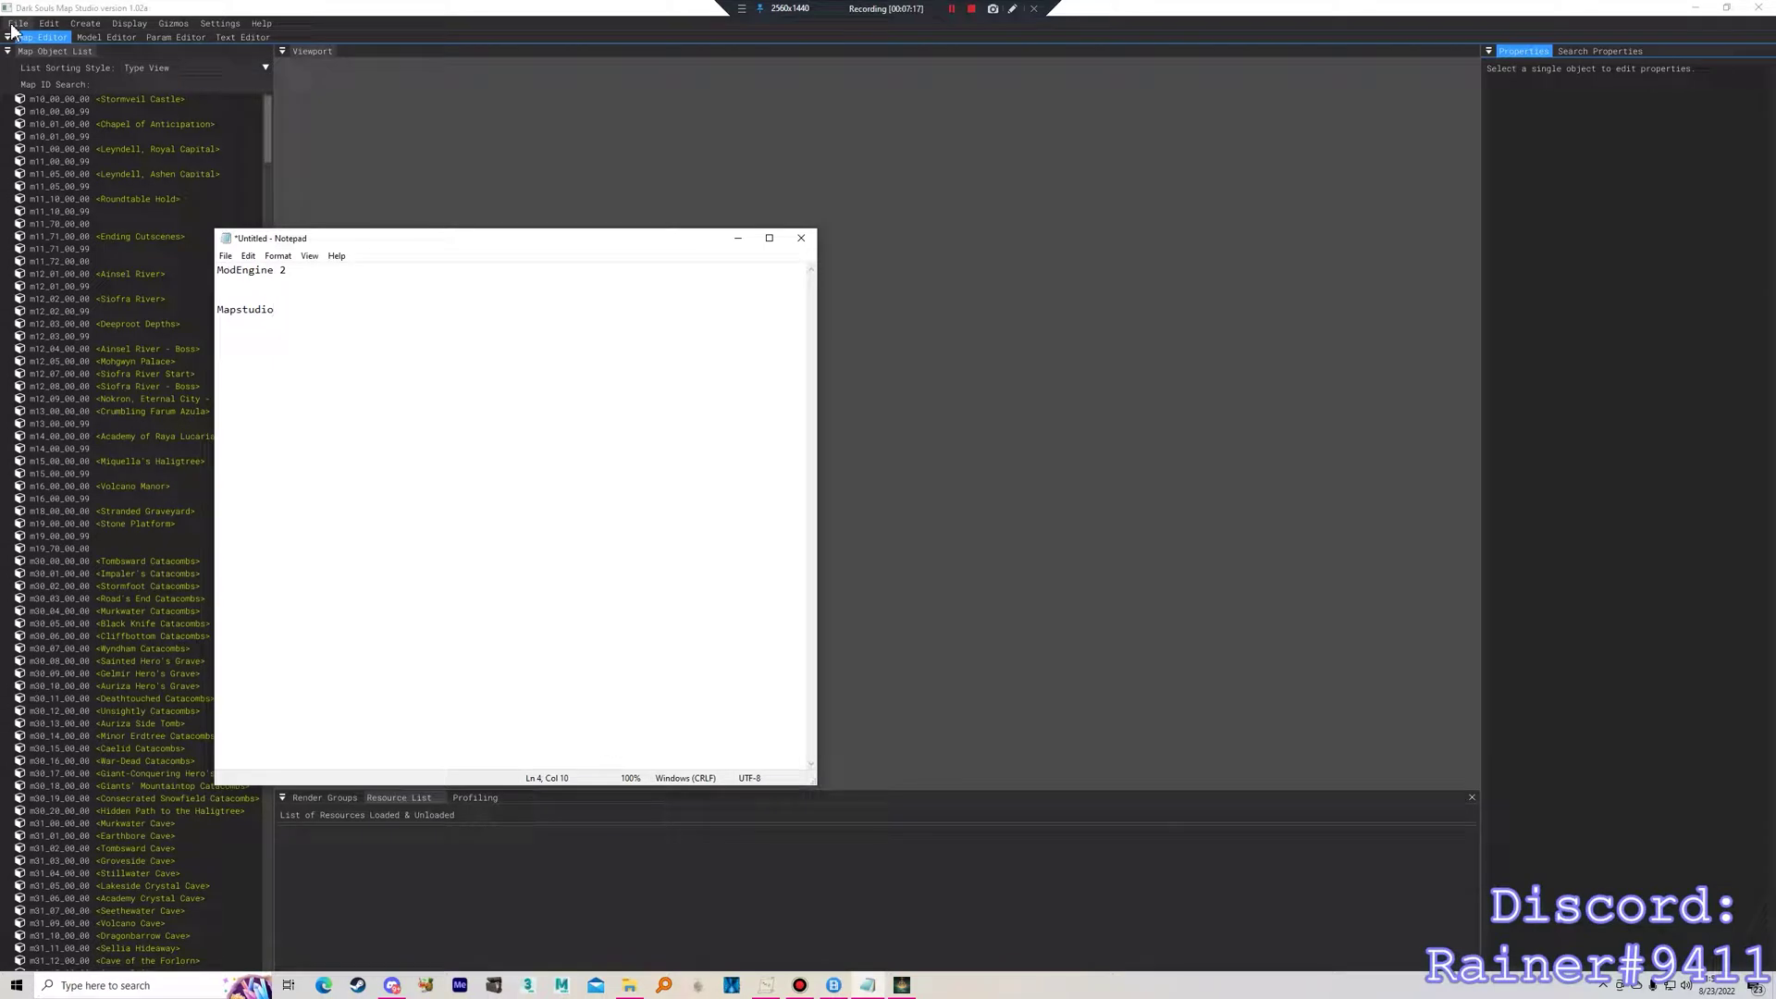
click(607, 218)
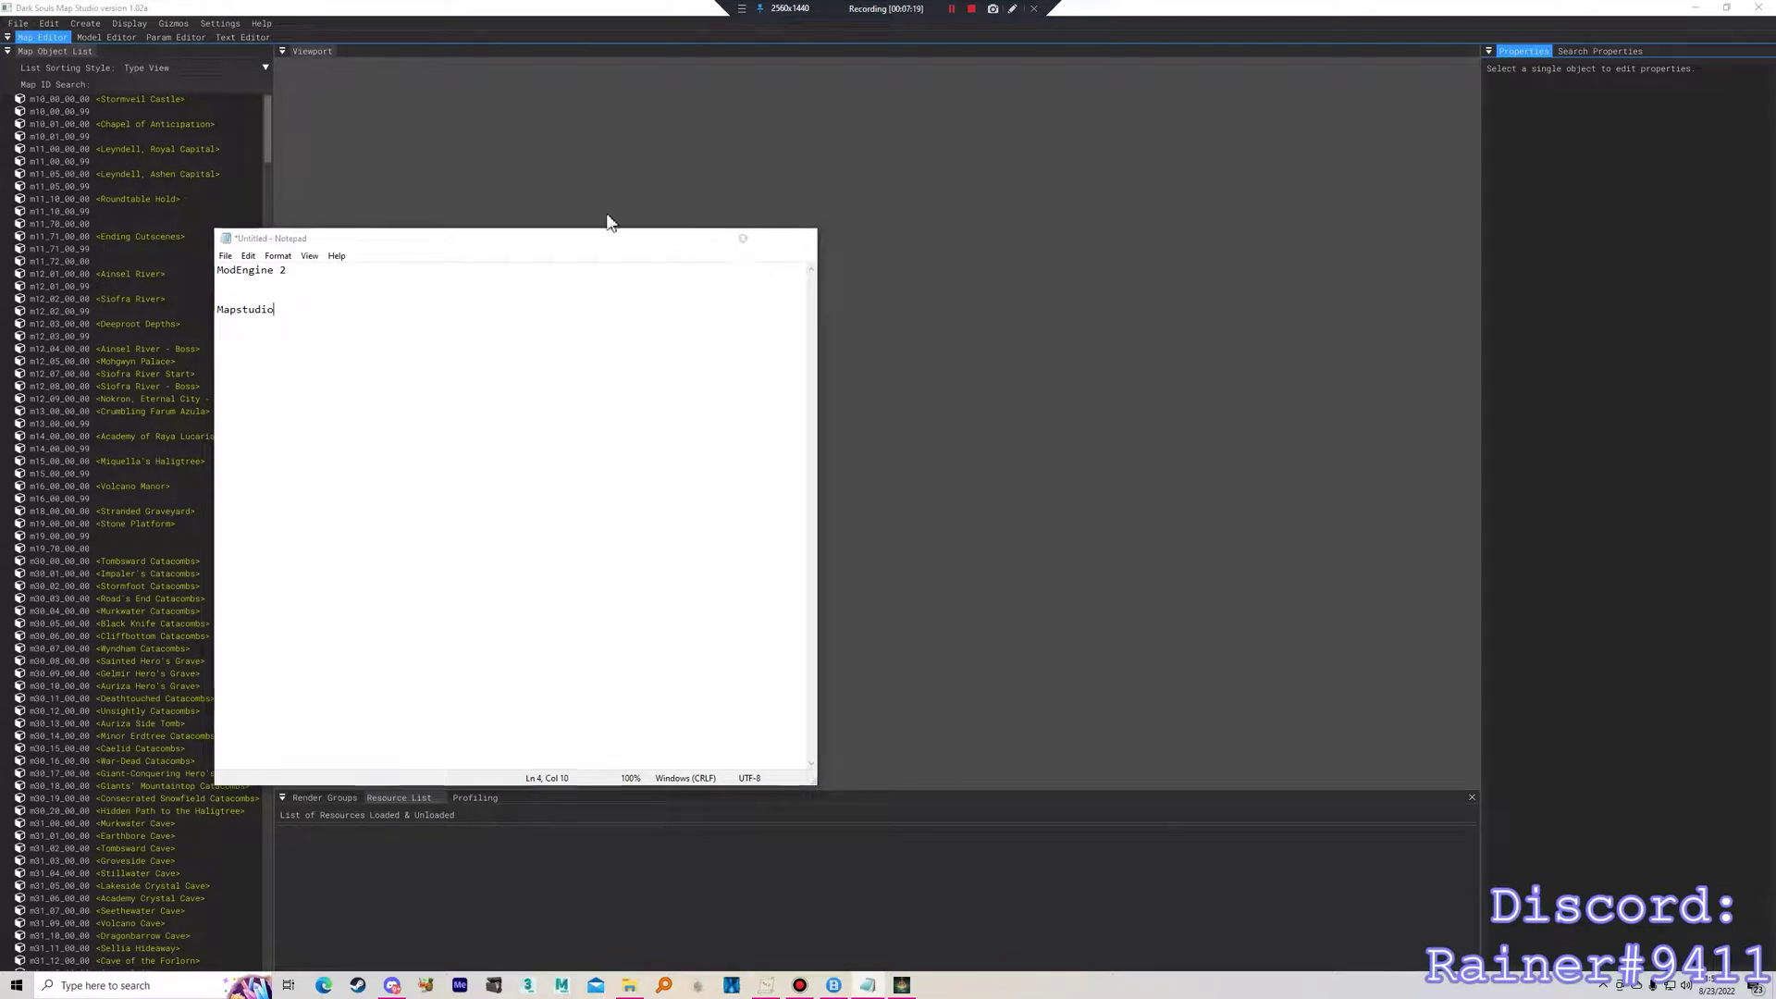
Start a new DSMapStudio project and name it penisanddickandballs.
click(18, 24)
click(220, 23)
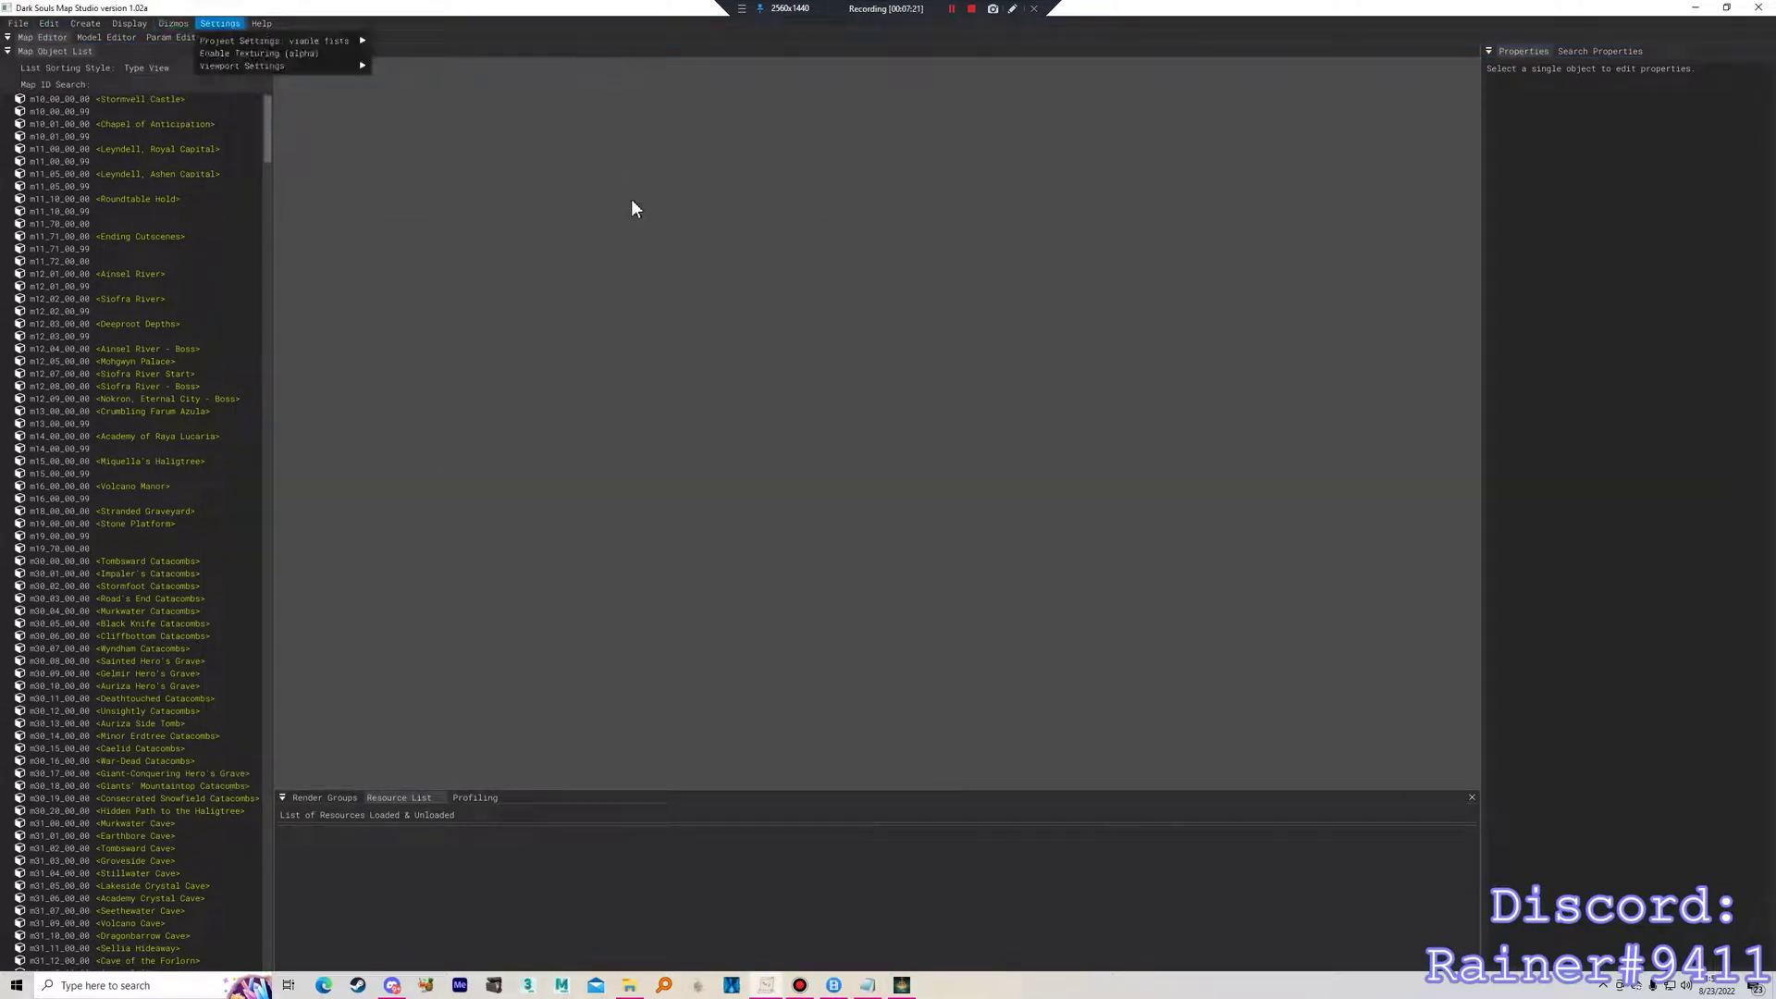
mouse_move(242, 65)
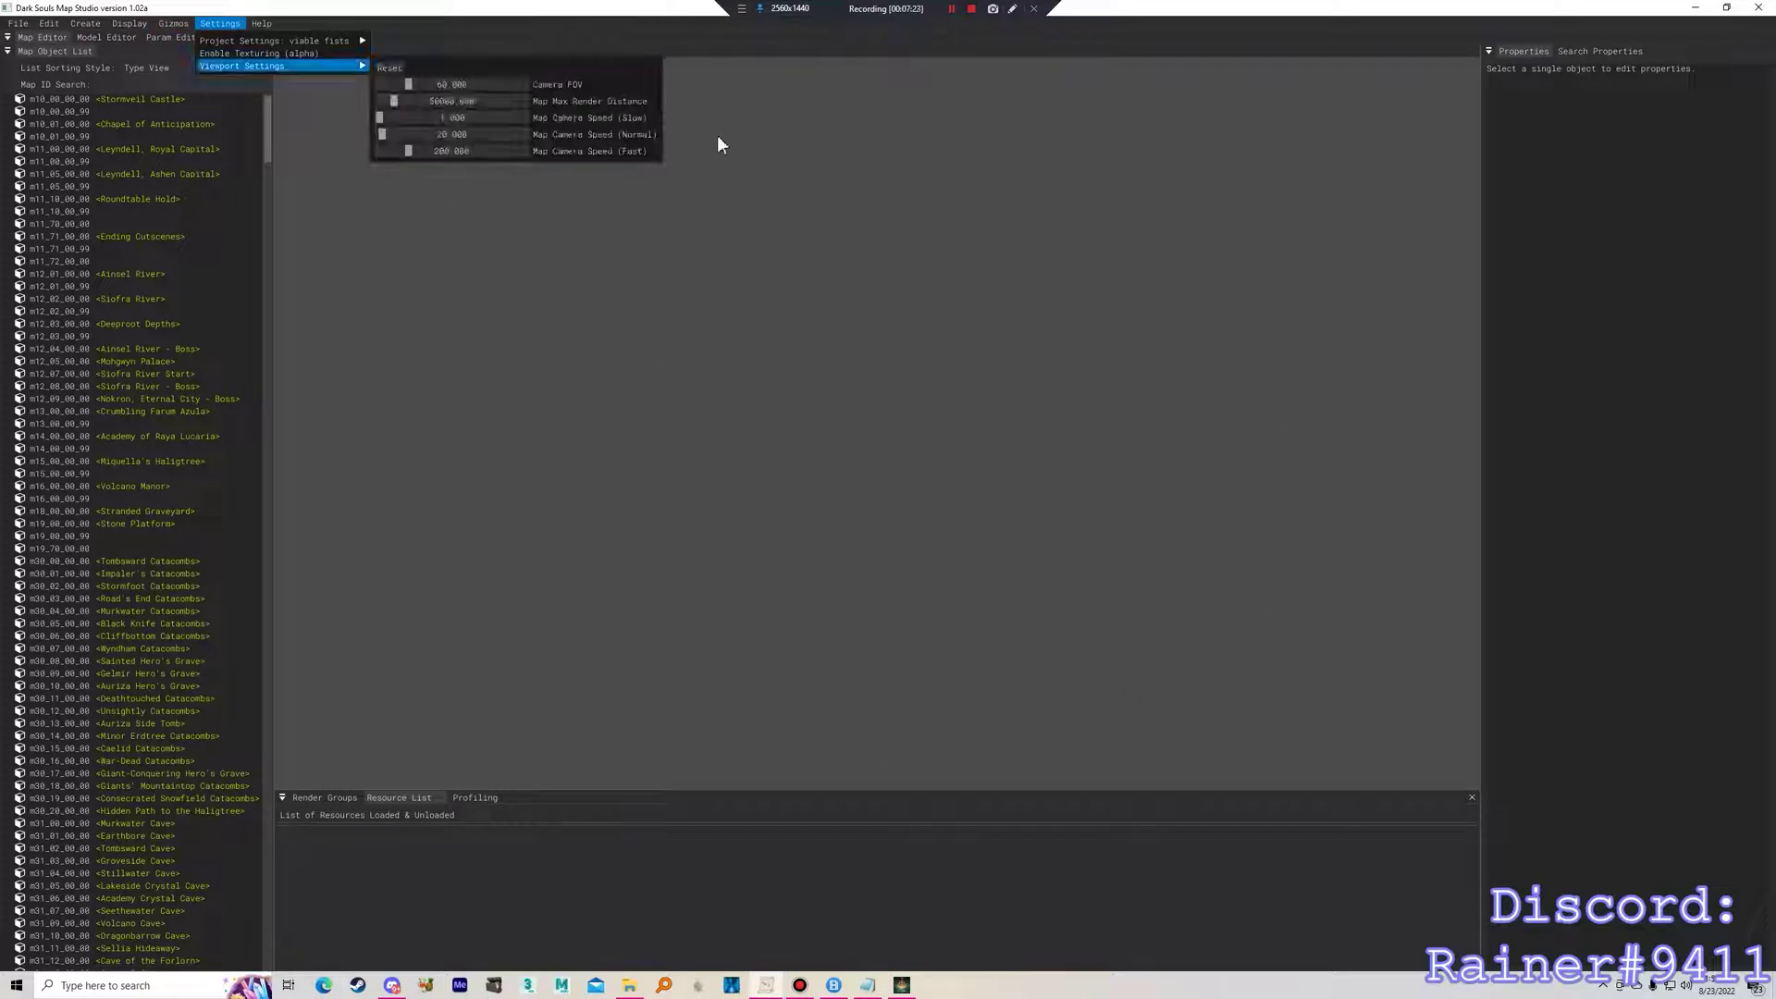
mouse_move(26, 24)
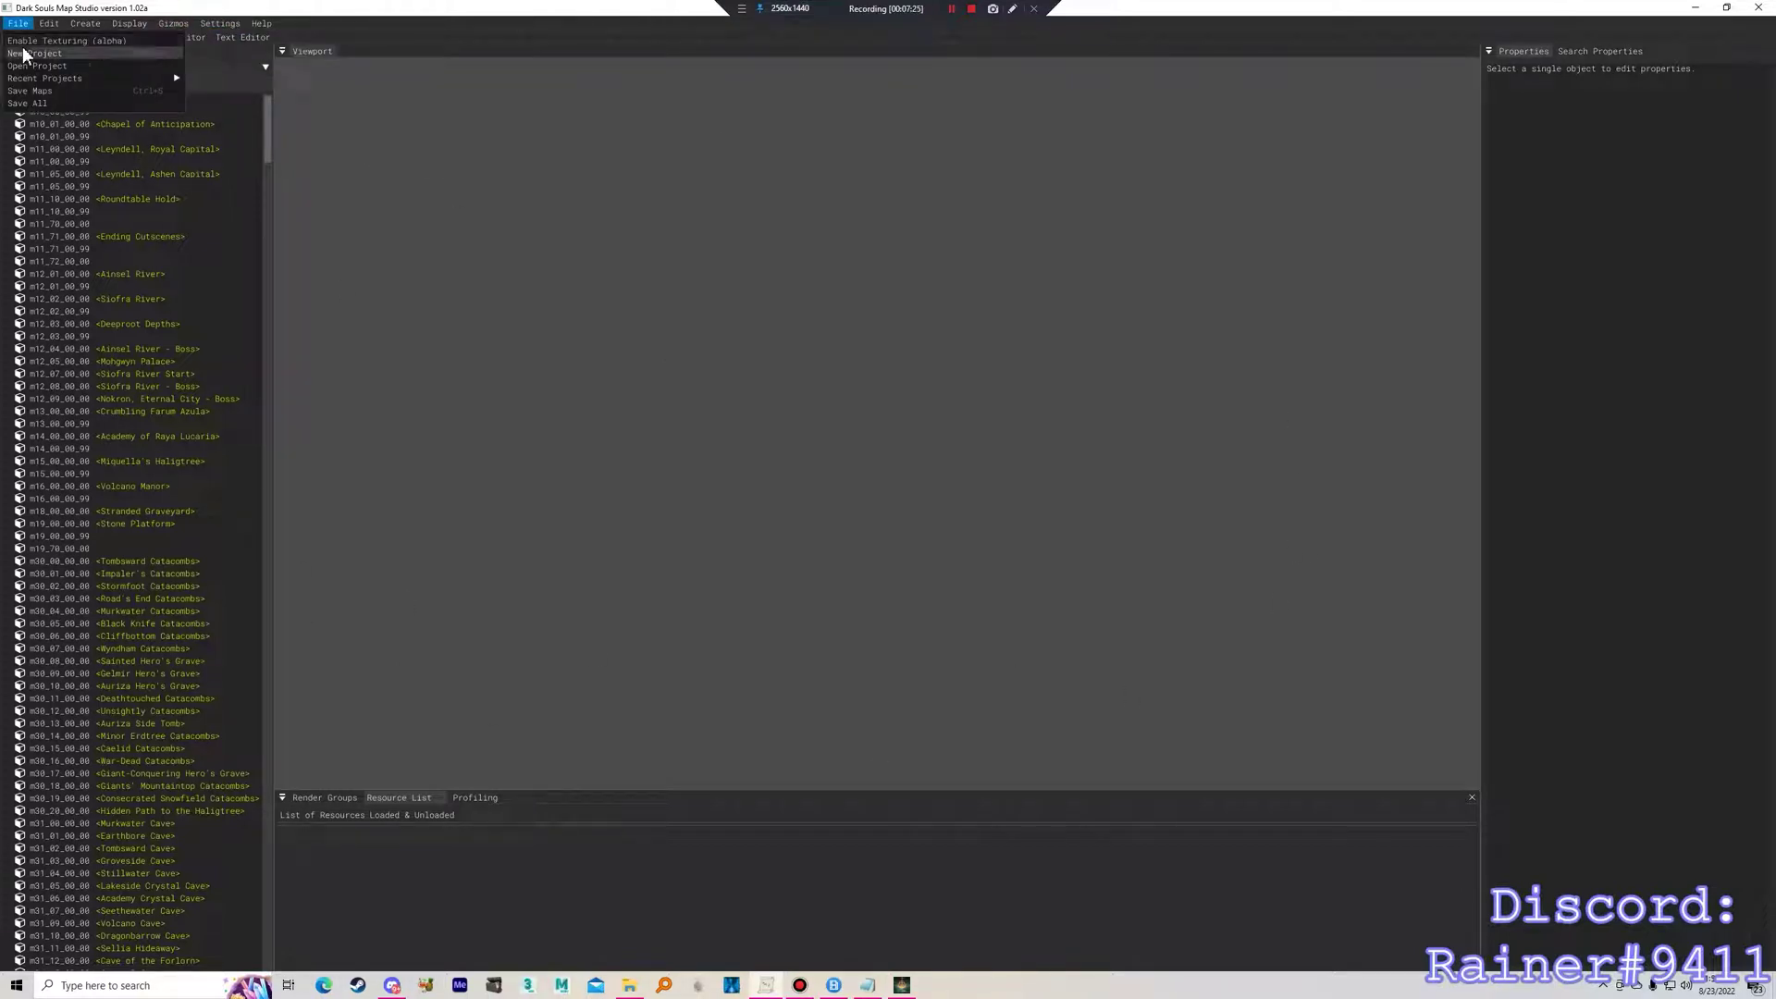
click(26, 54)
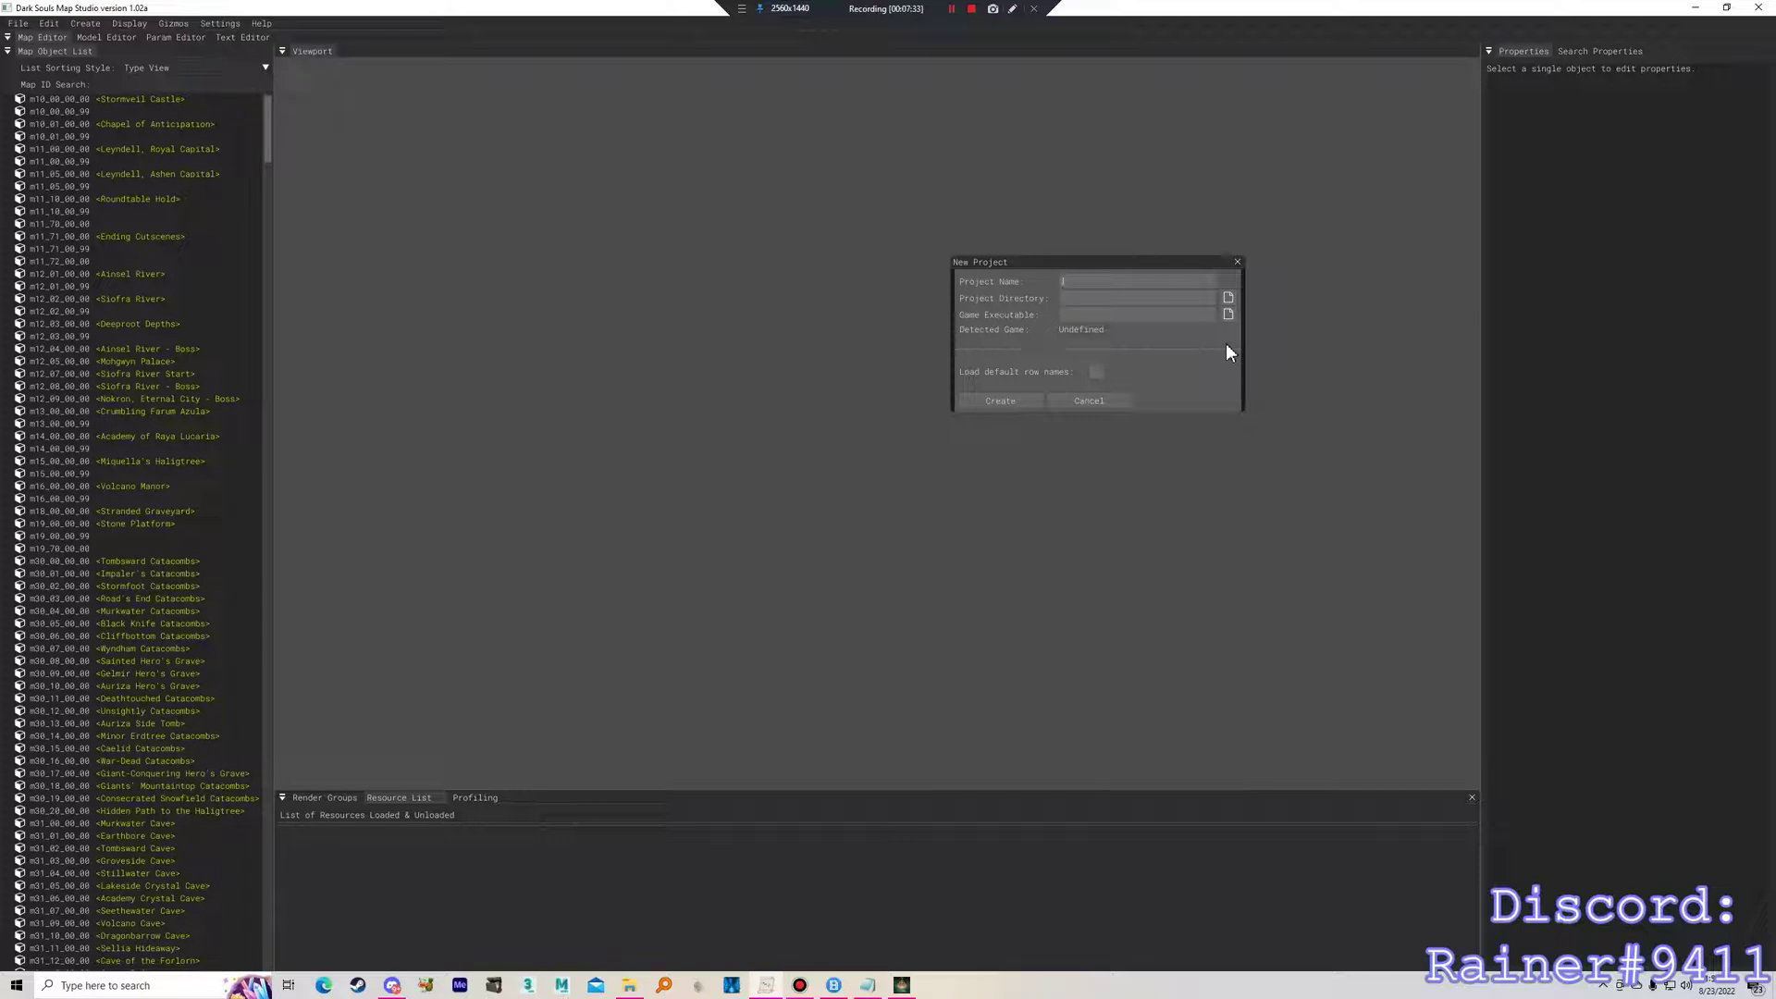
text(penisenlarge)
text(kandballs)
drag(1042, 304, 1043, 304)
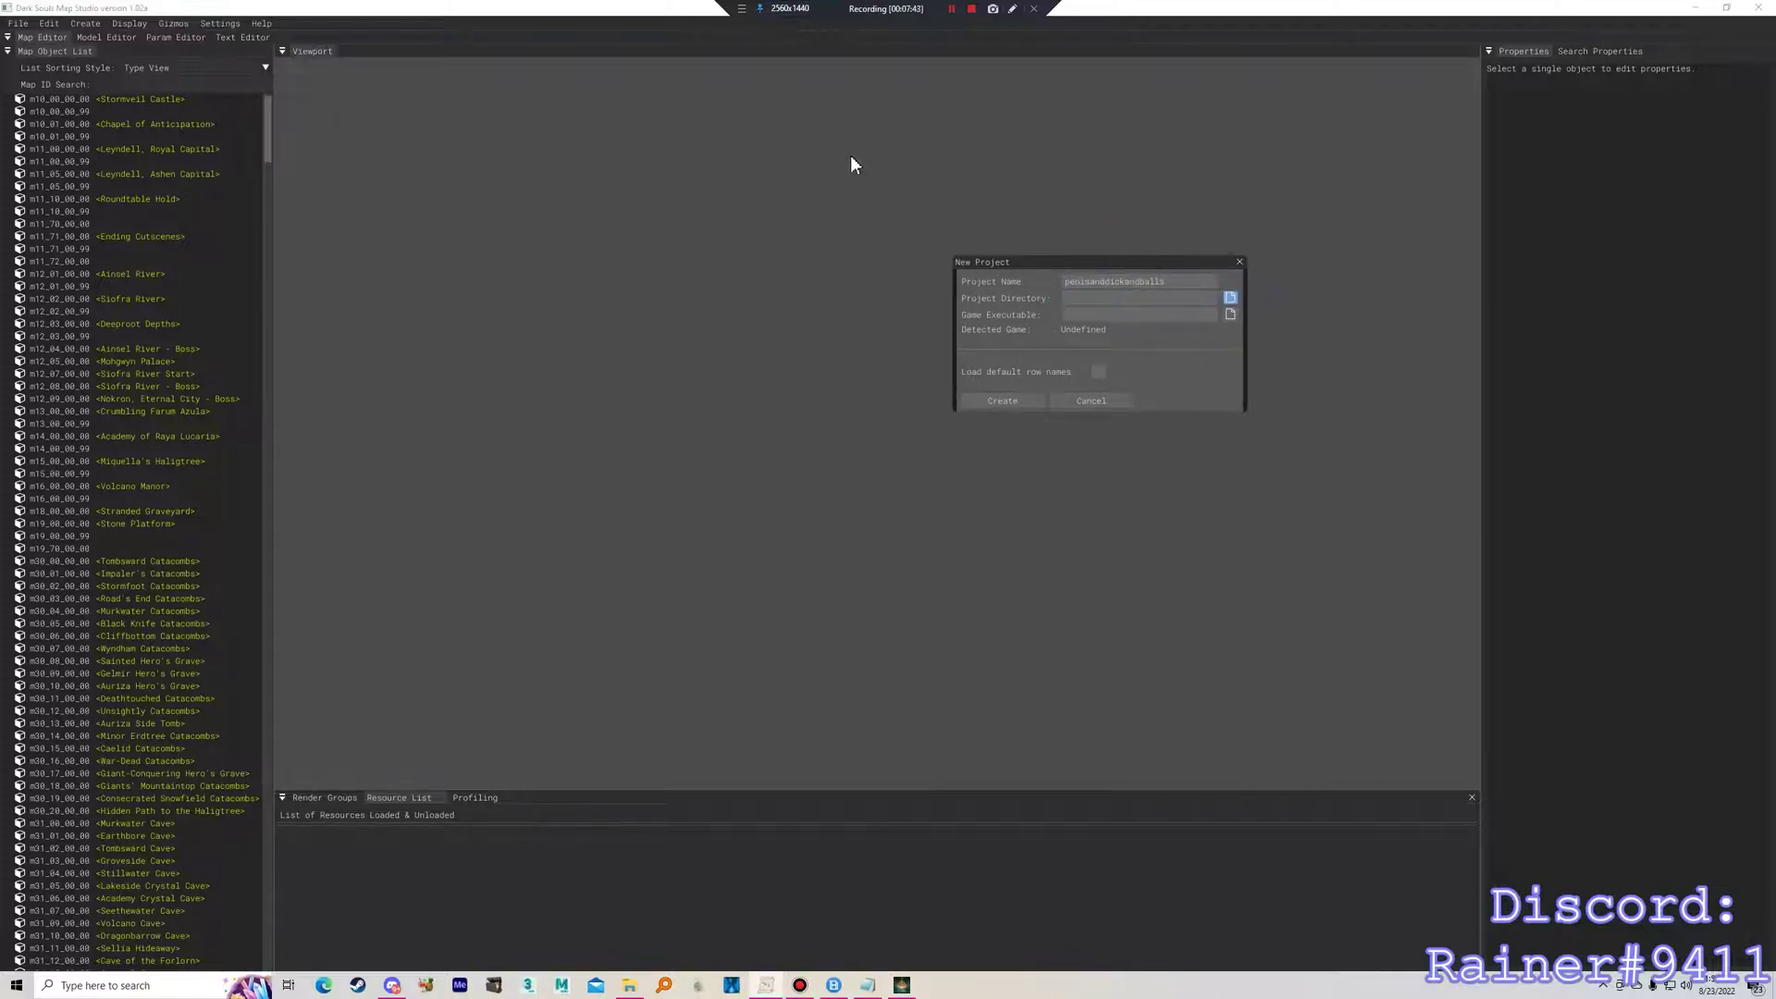
Set the project directory to the penisanddickandballs folder inside the nested ModEngine-2.0.0-preview3-win64 folder in Downloads.
drag(1173, 143, 409, 99)
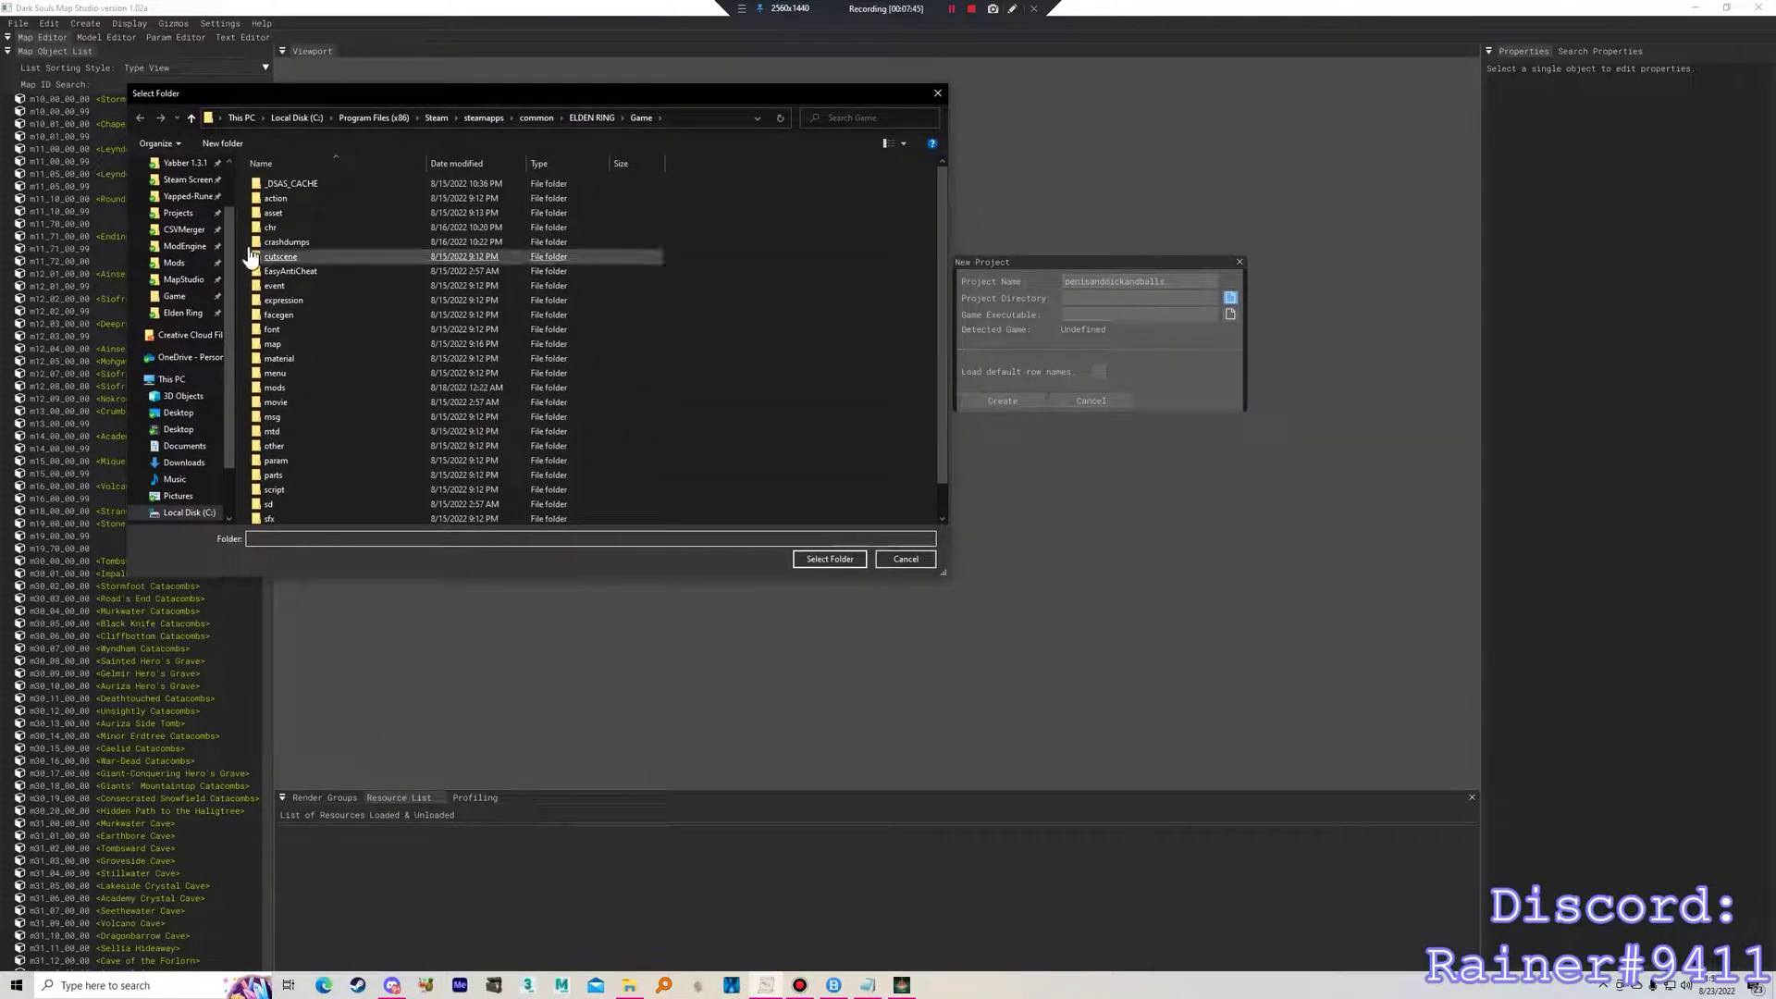
scroll(197, 218, up, 2)
click(195, 212)
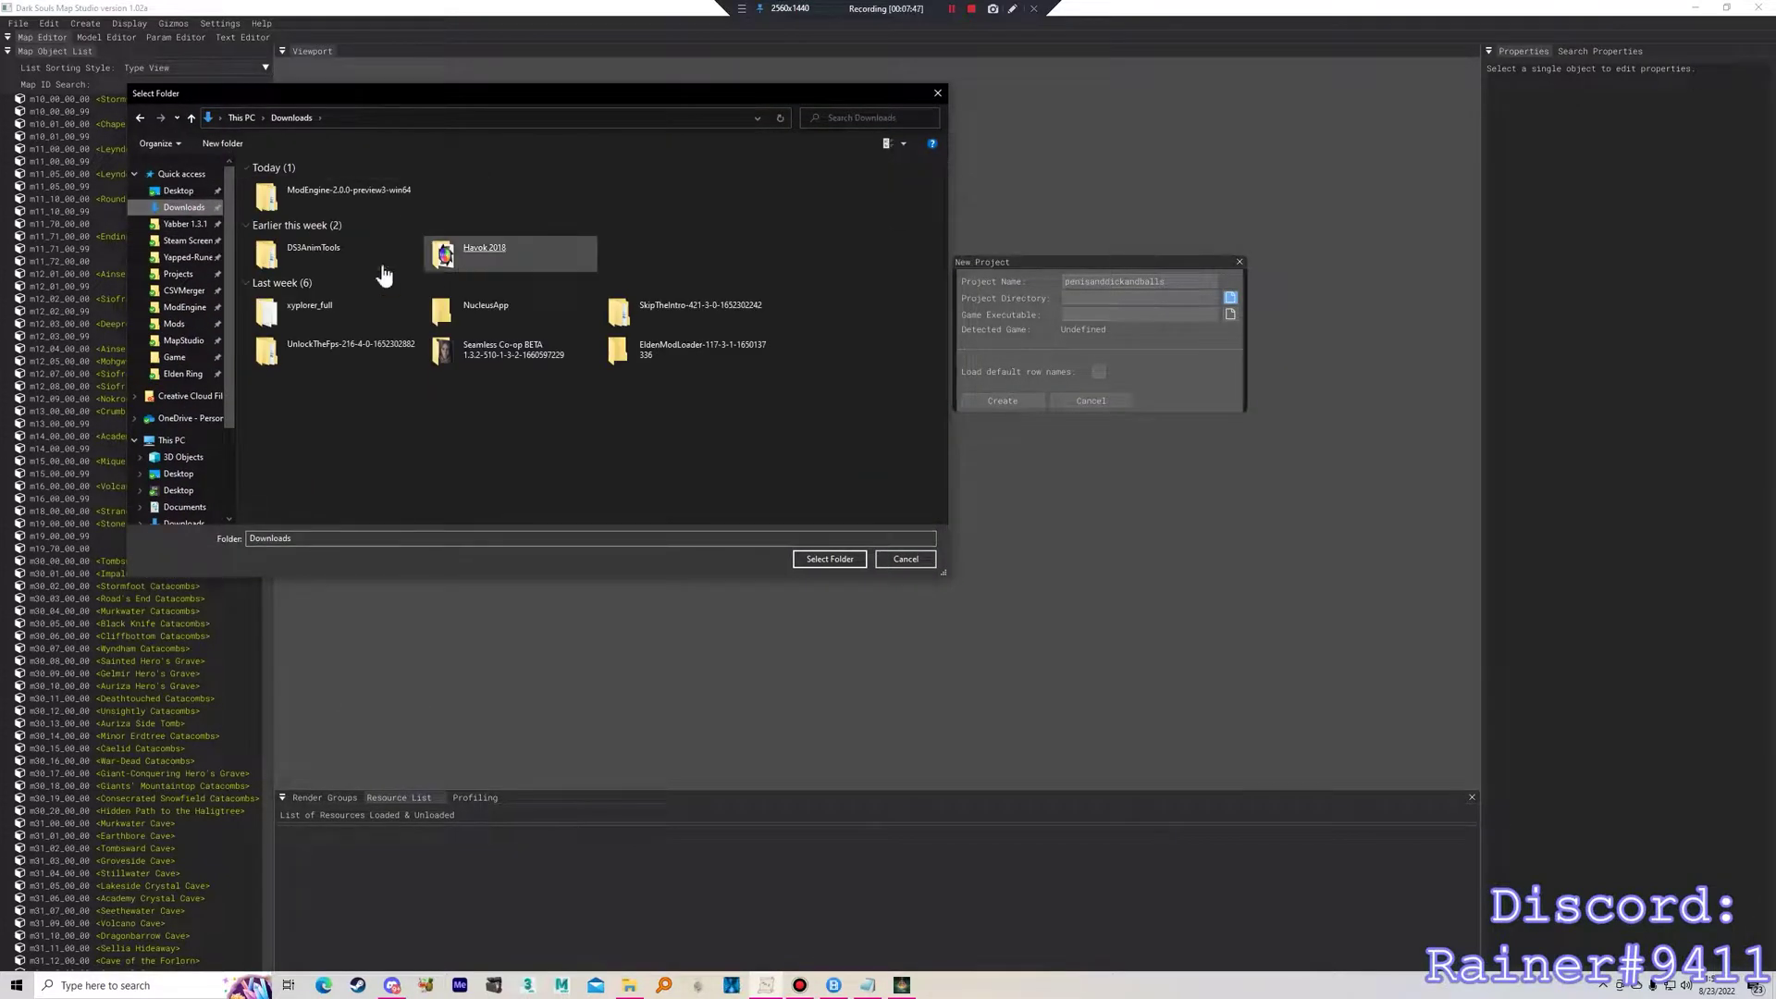
double_click(340, 196)
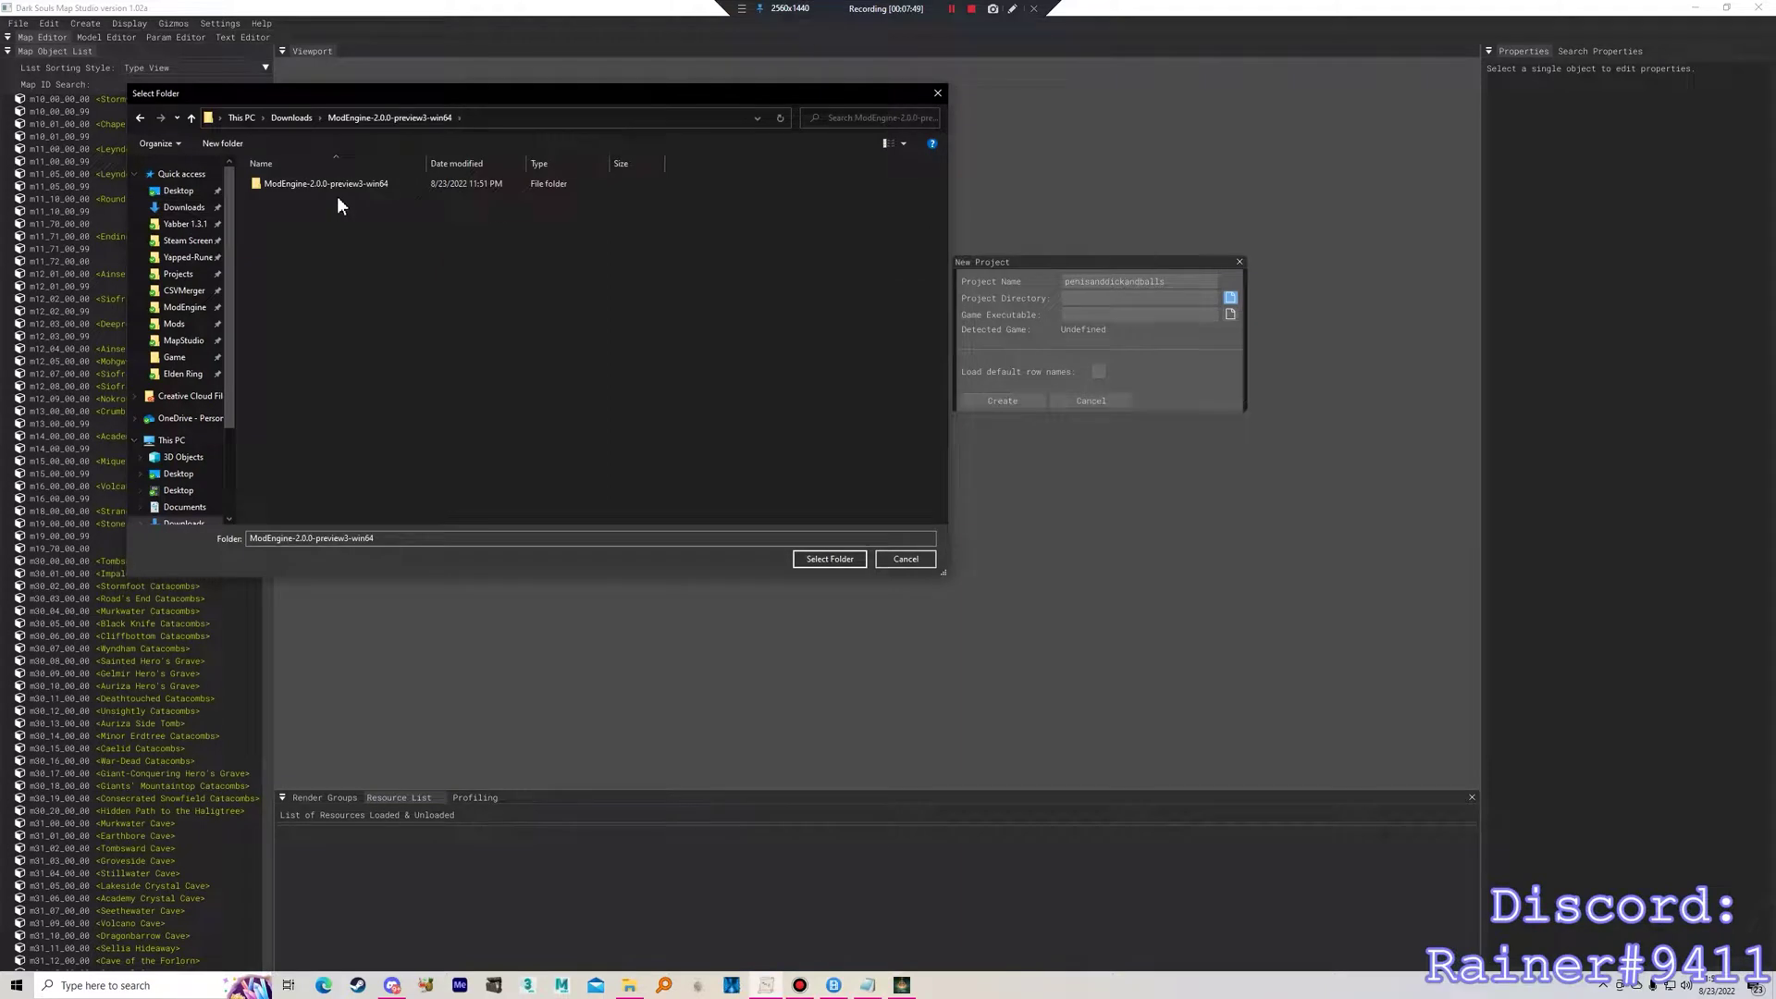
double_click(315, 184)
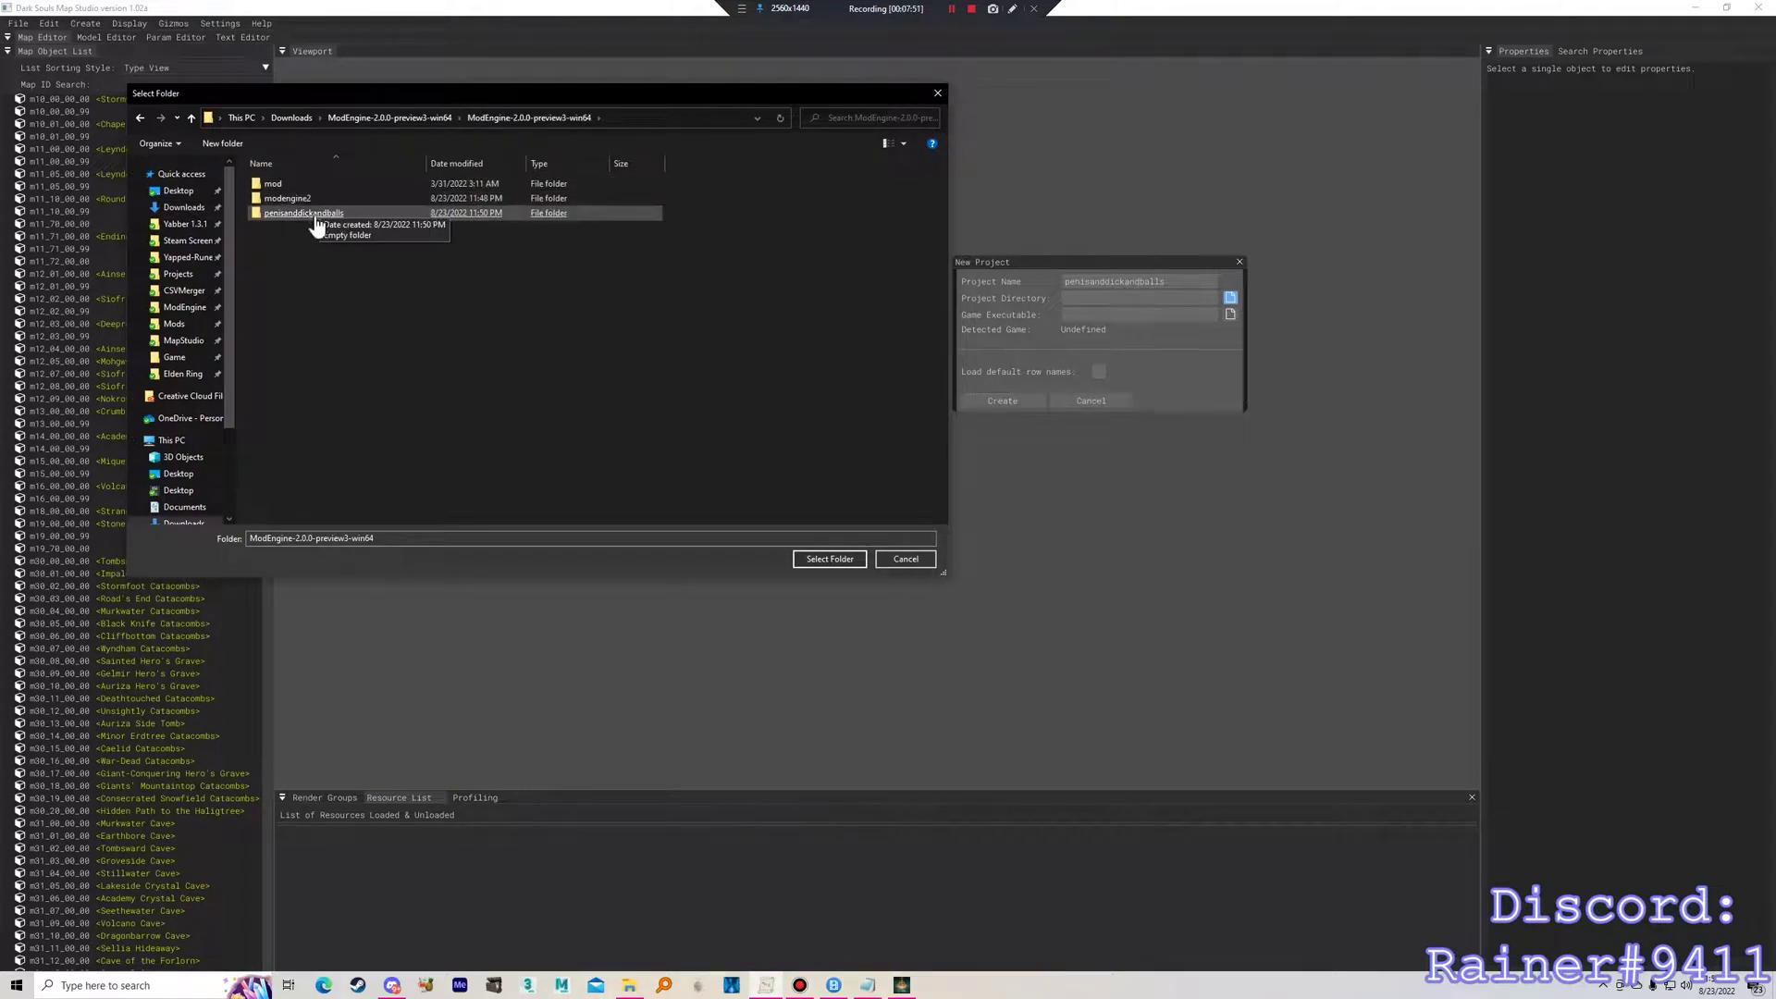
double_click(306, 213)
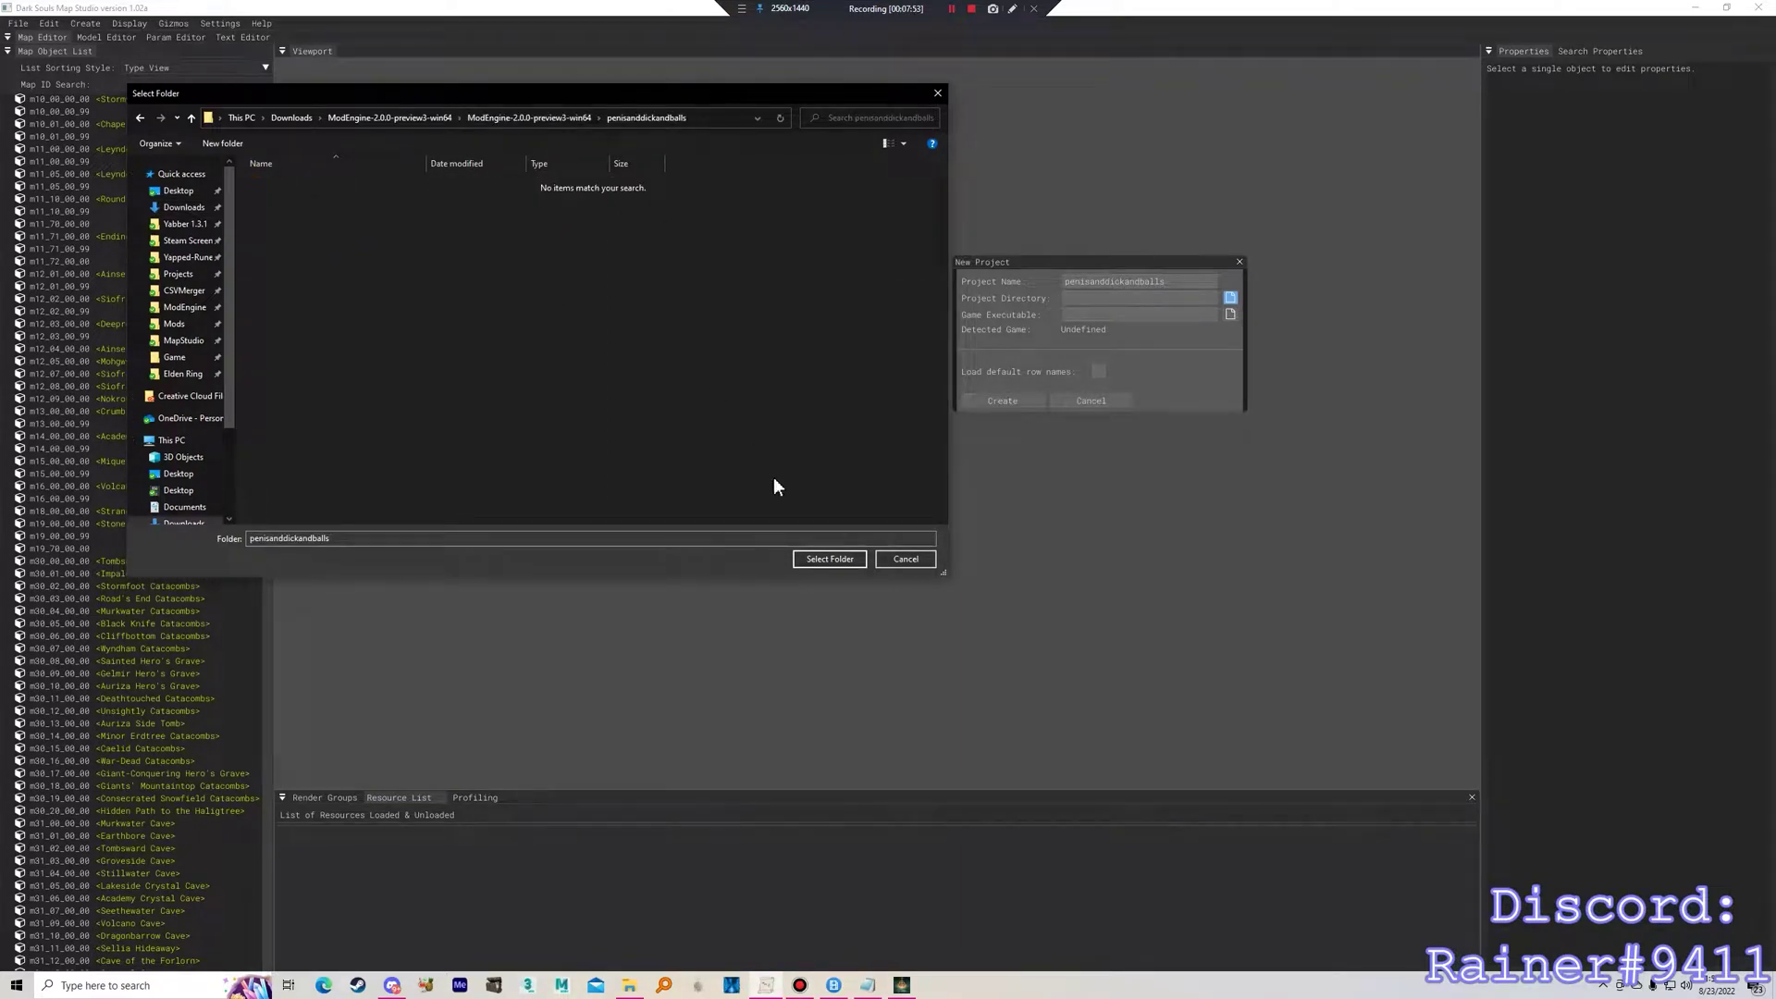
click(813, 559)
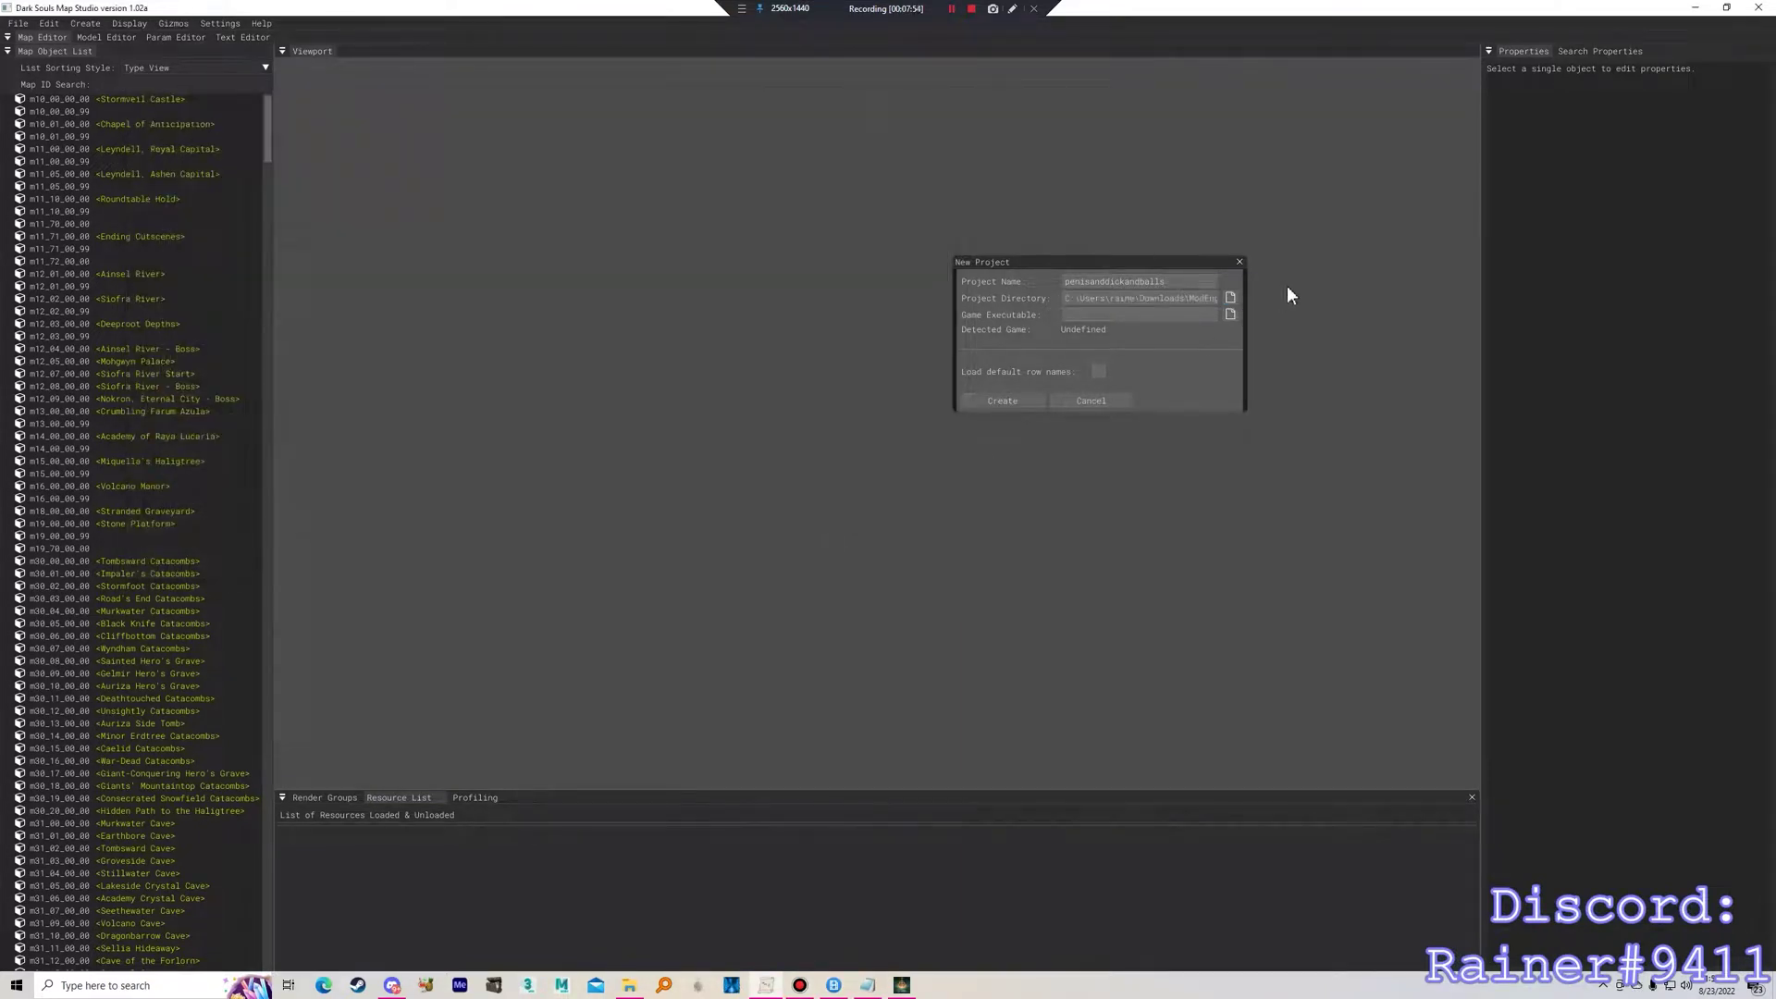
Choose eldenring from the ELDEN RING Game folder as the new project's game executable.
click(1231, 315)
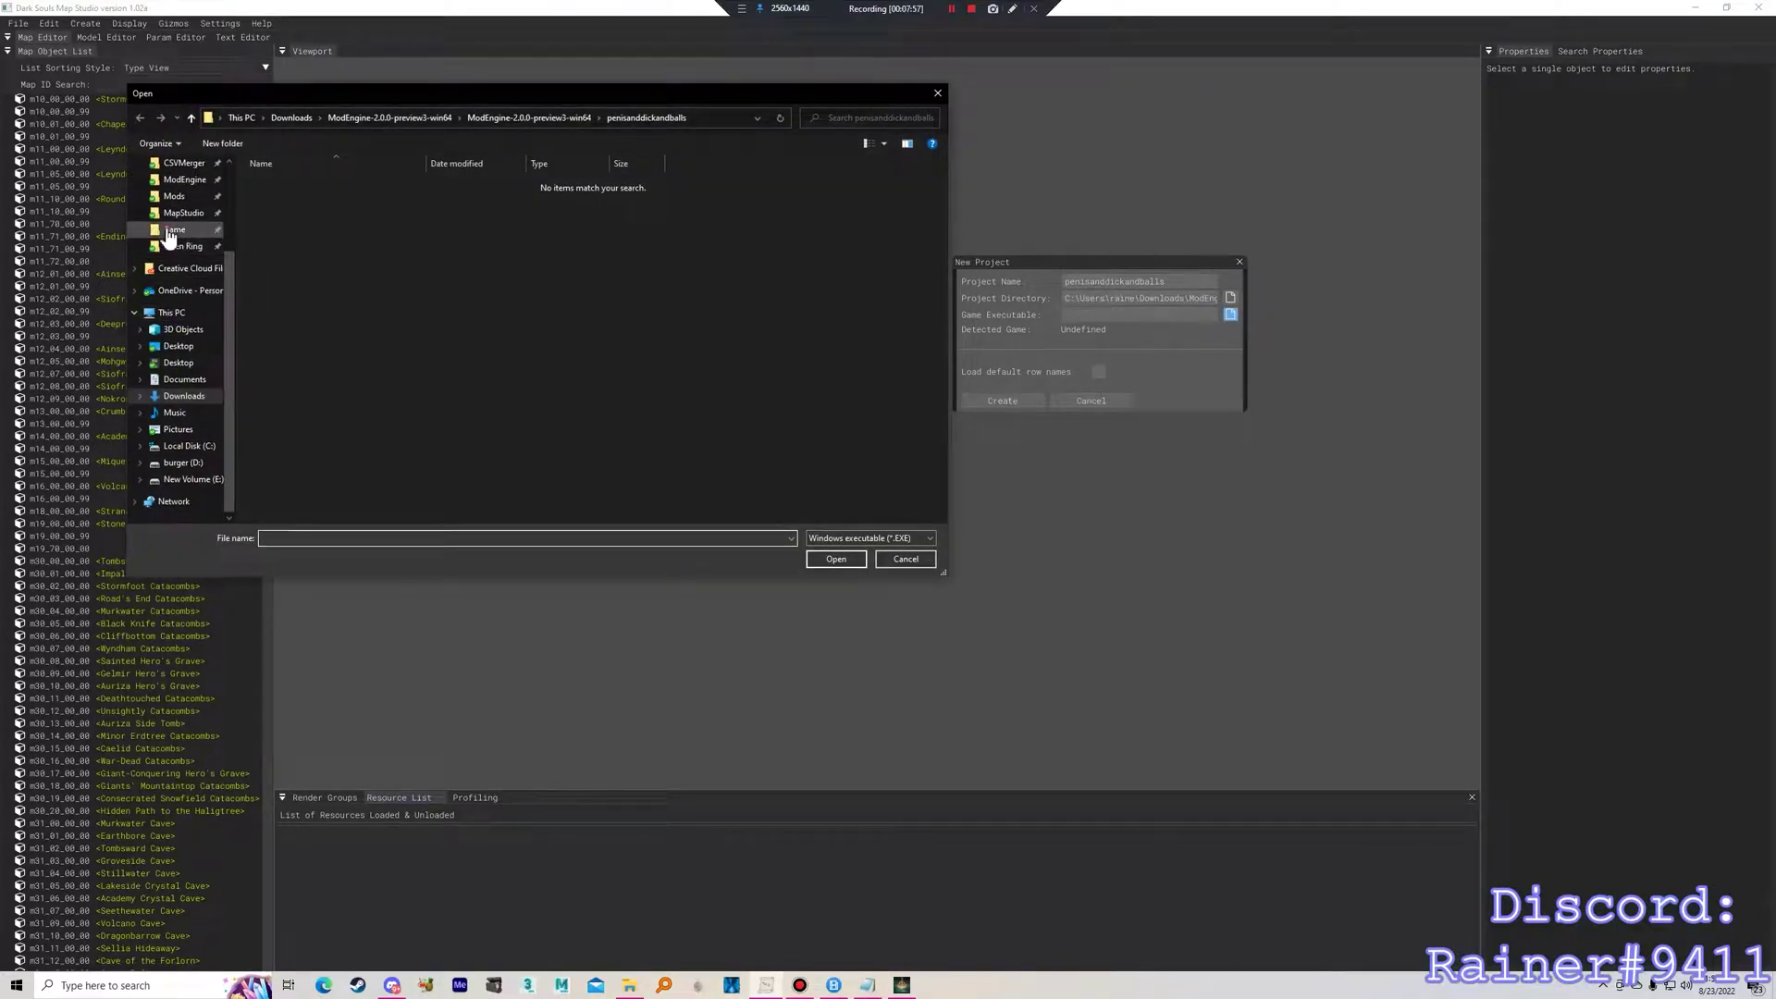
click(172, 231)
scroll(407, 282, down, 2)
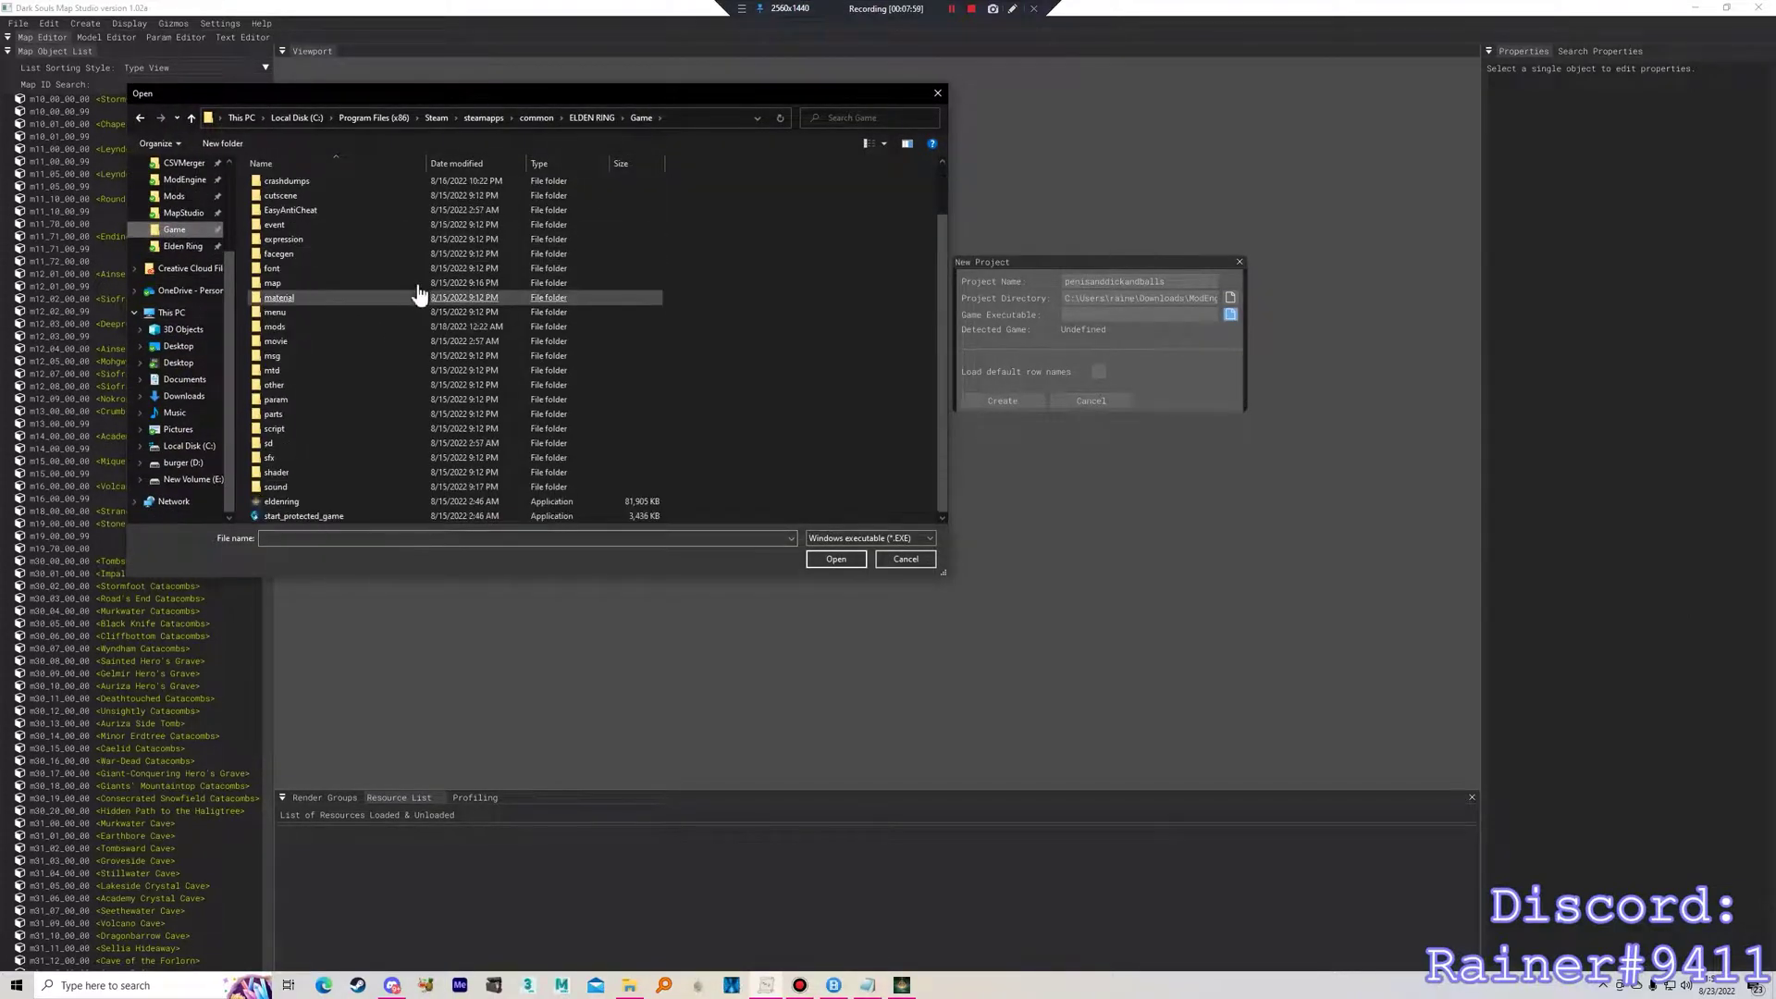
double_click(367, 504)
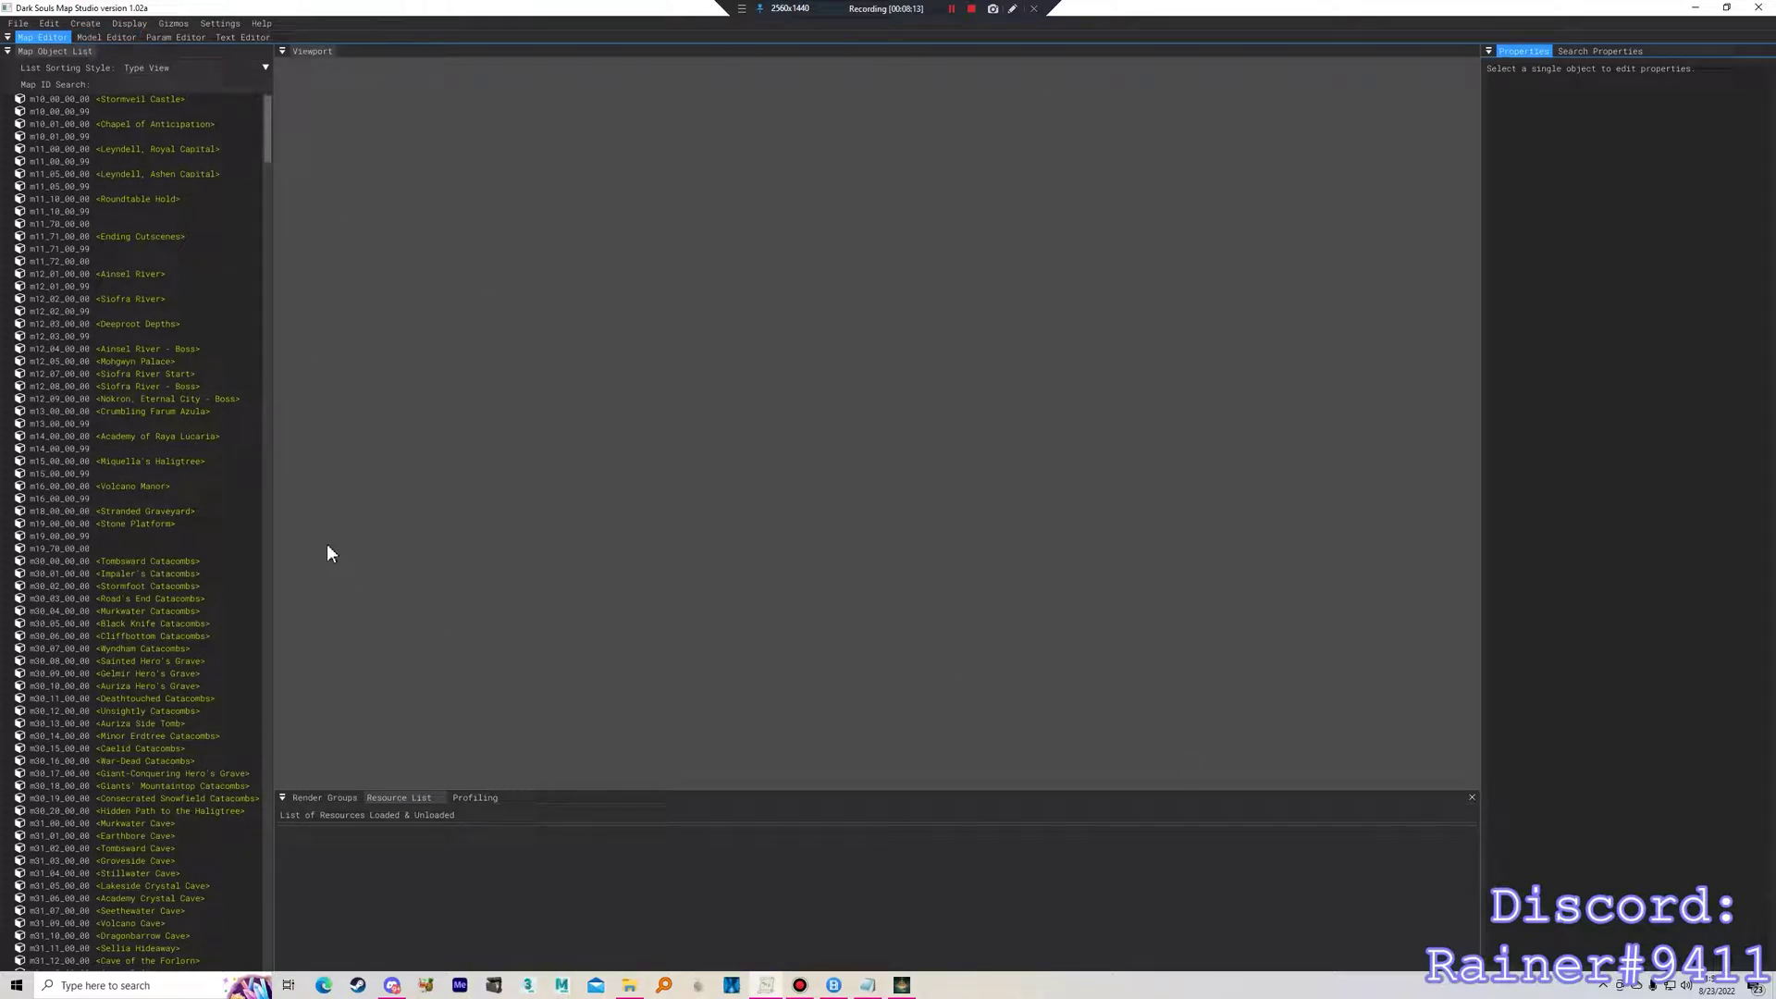
Open the Param Editor and look through the list of available params.
click(189, 37)
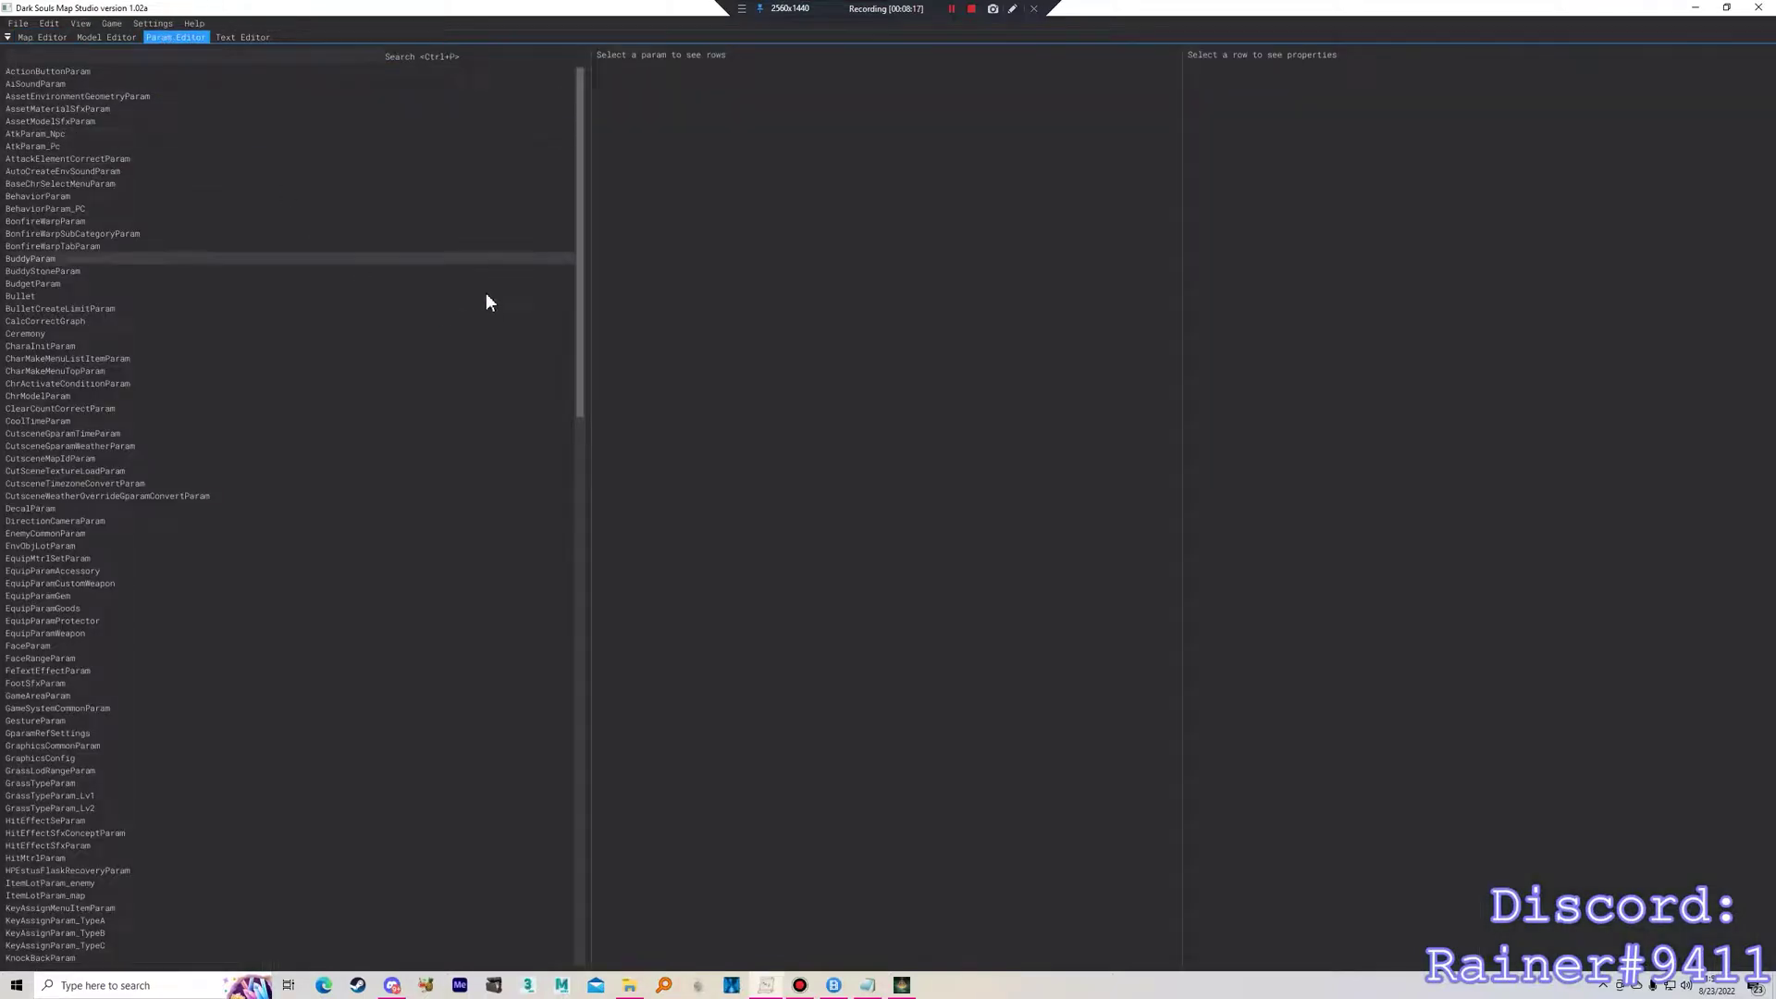
scroll(205, 257, down, 7)
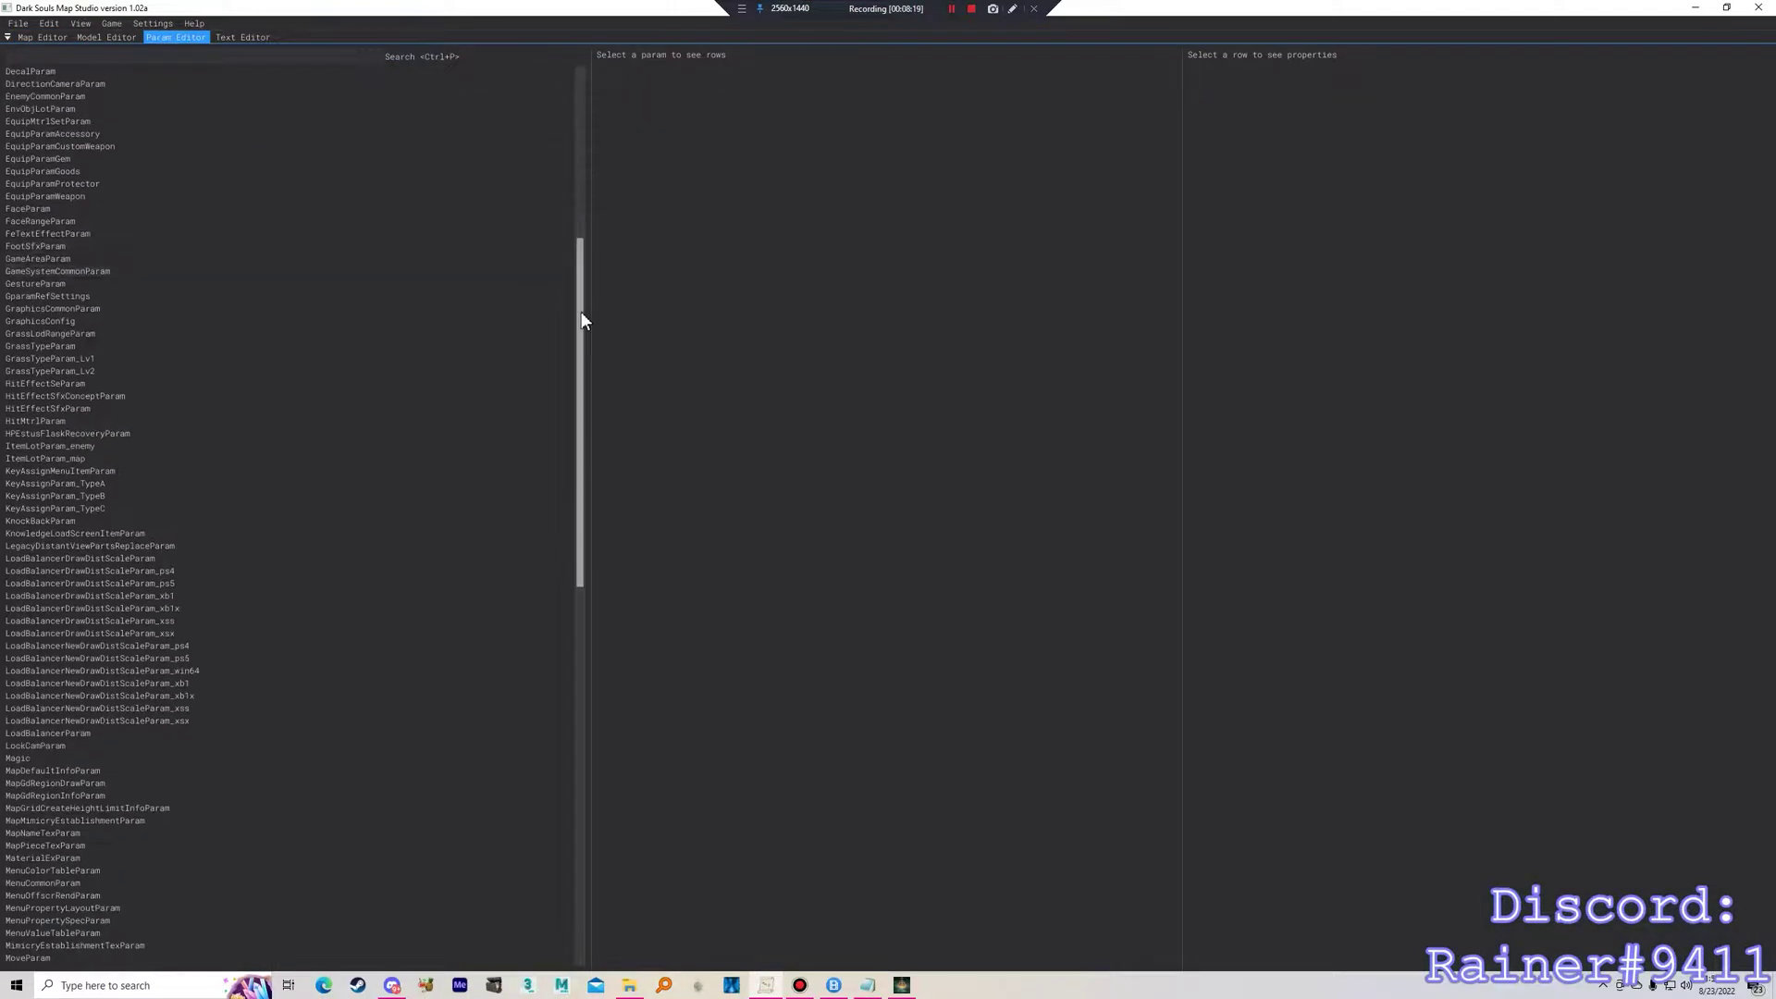
drag(582, 319, 481, 385)
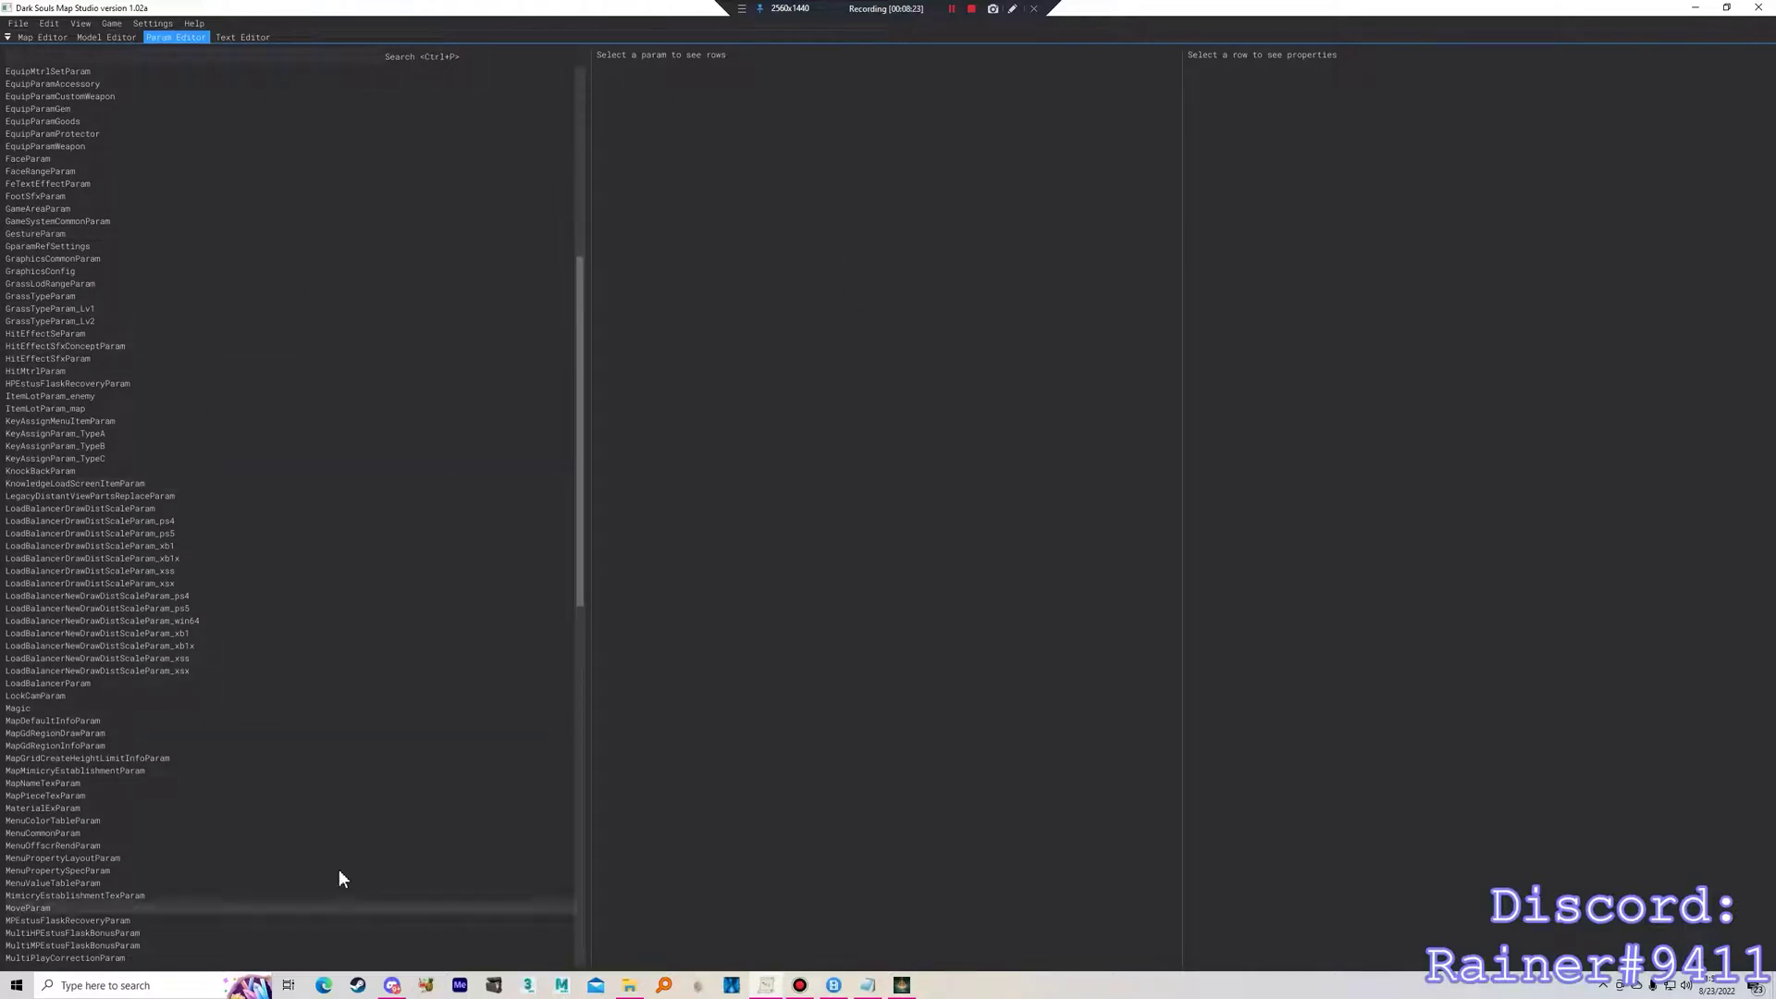
drag(577, 442, 226, 407)
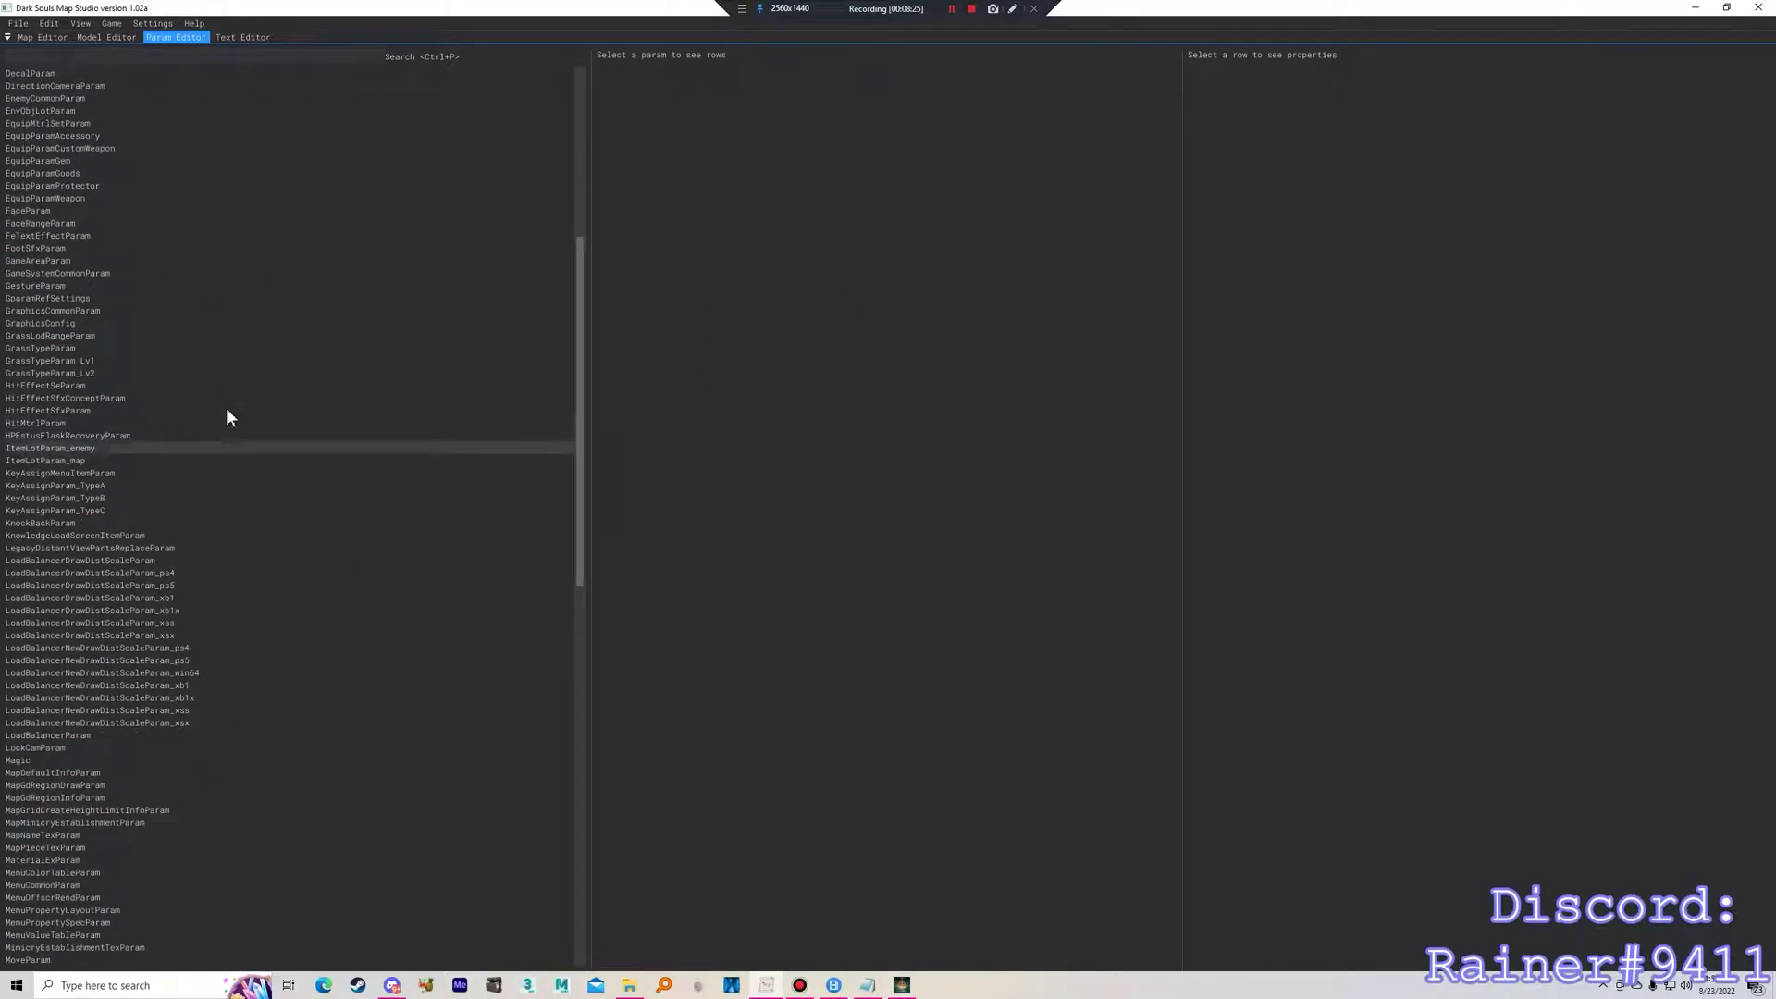
scroll(416, 634, down, 3)
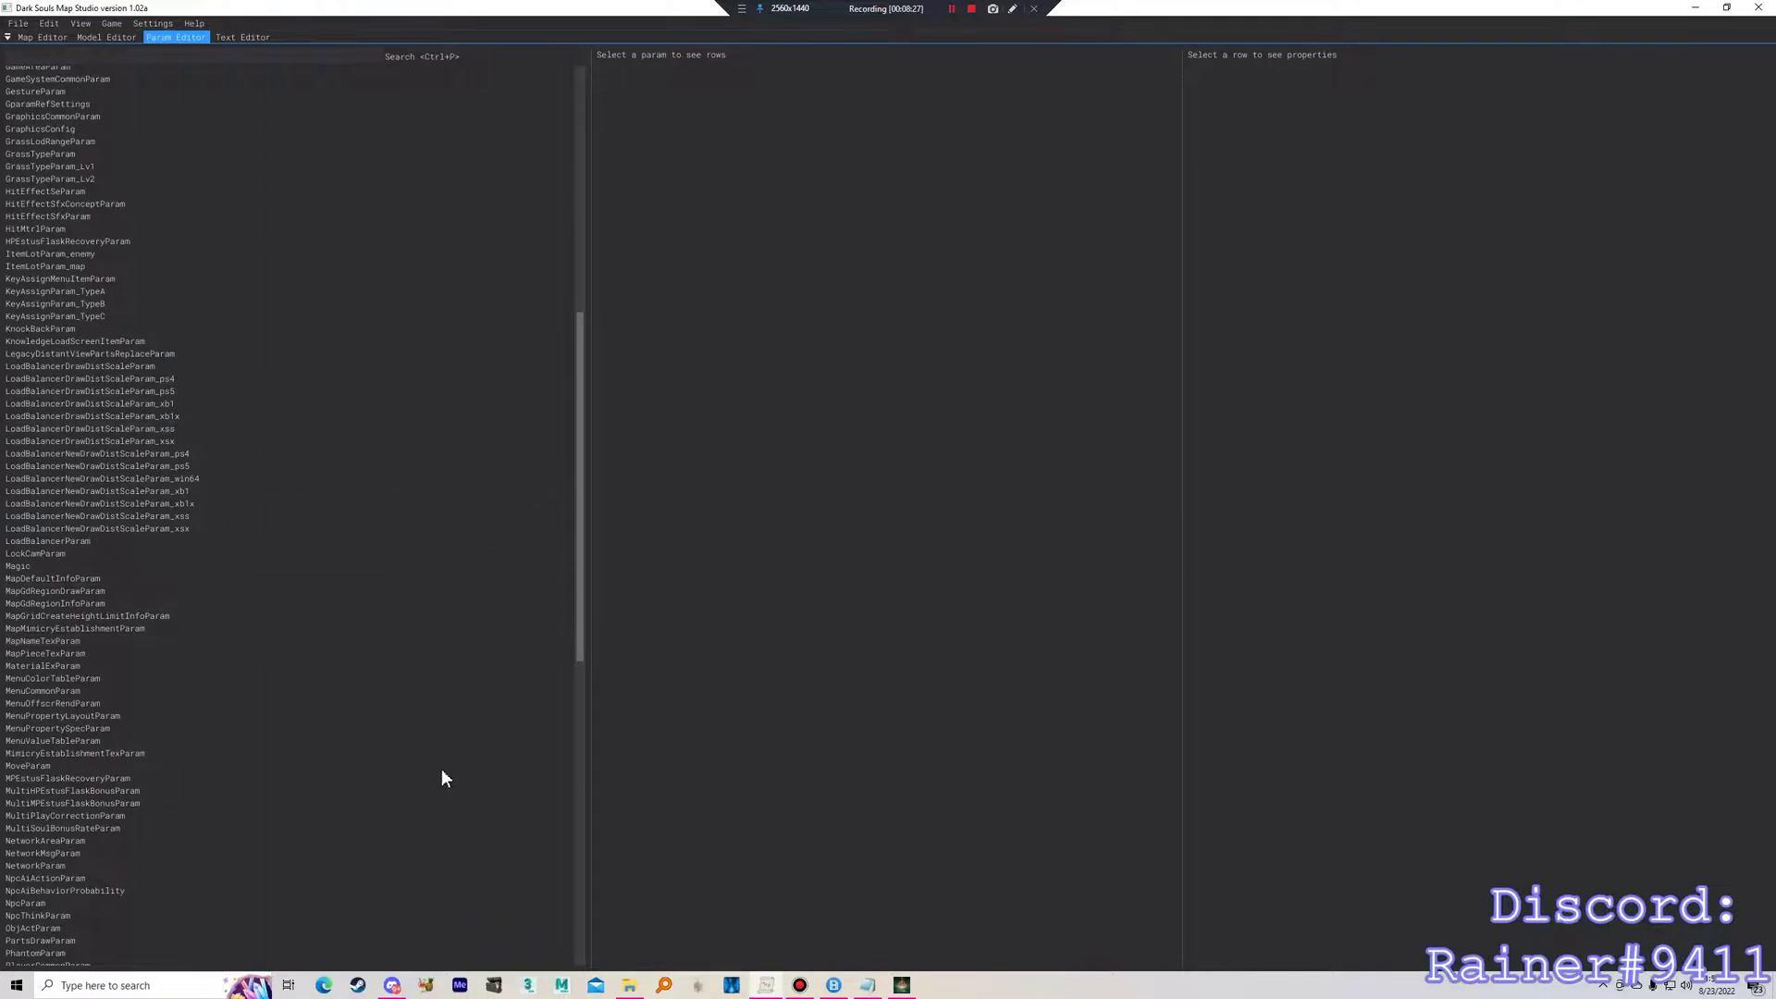
scroll(265, 585, down, 2)
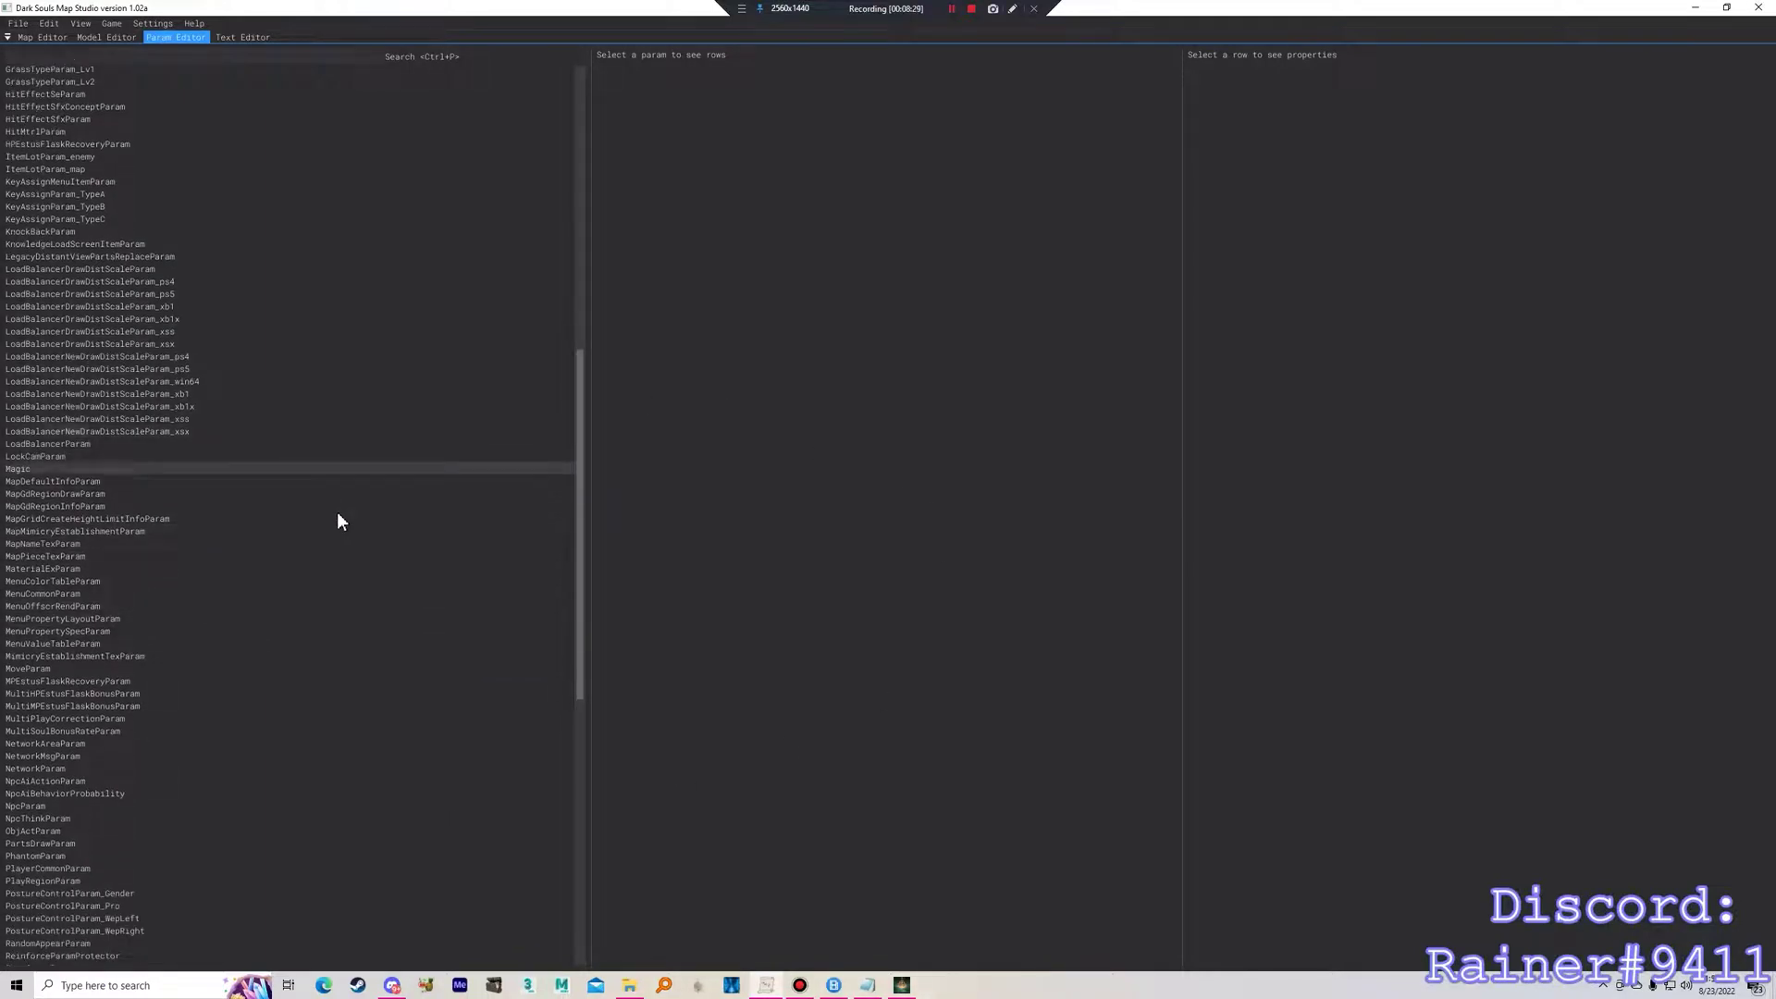
scroll(330, 524, down, 3)
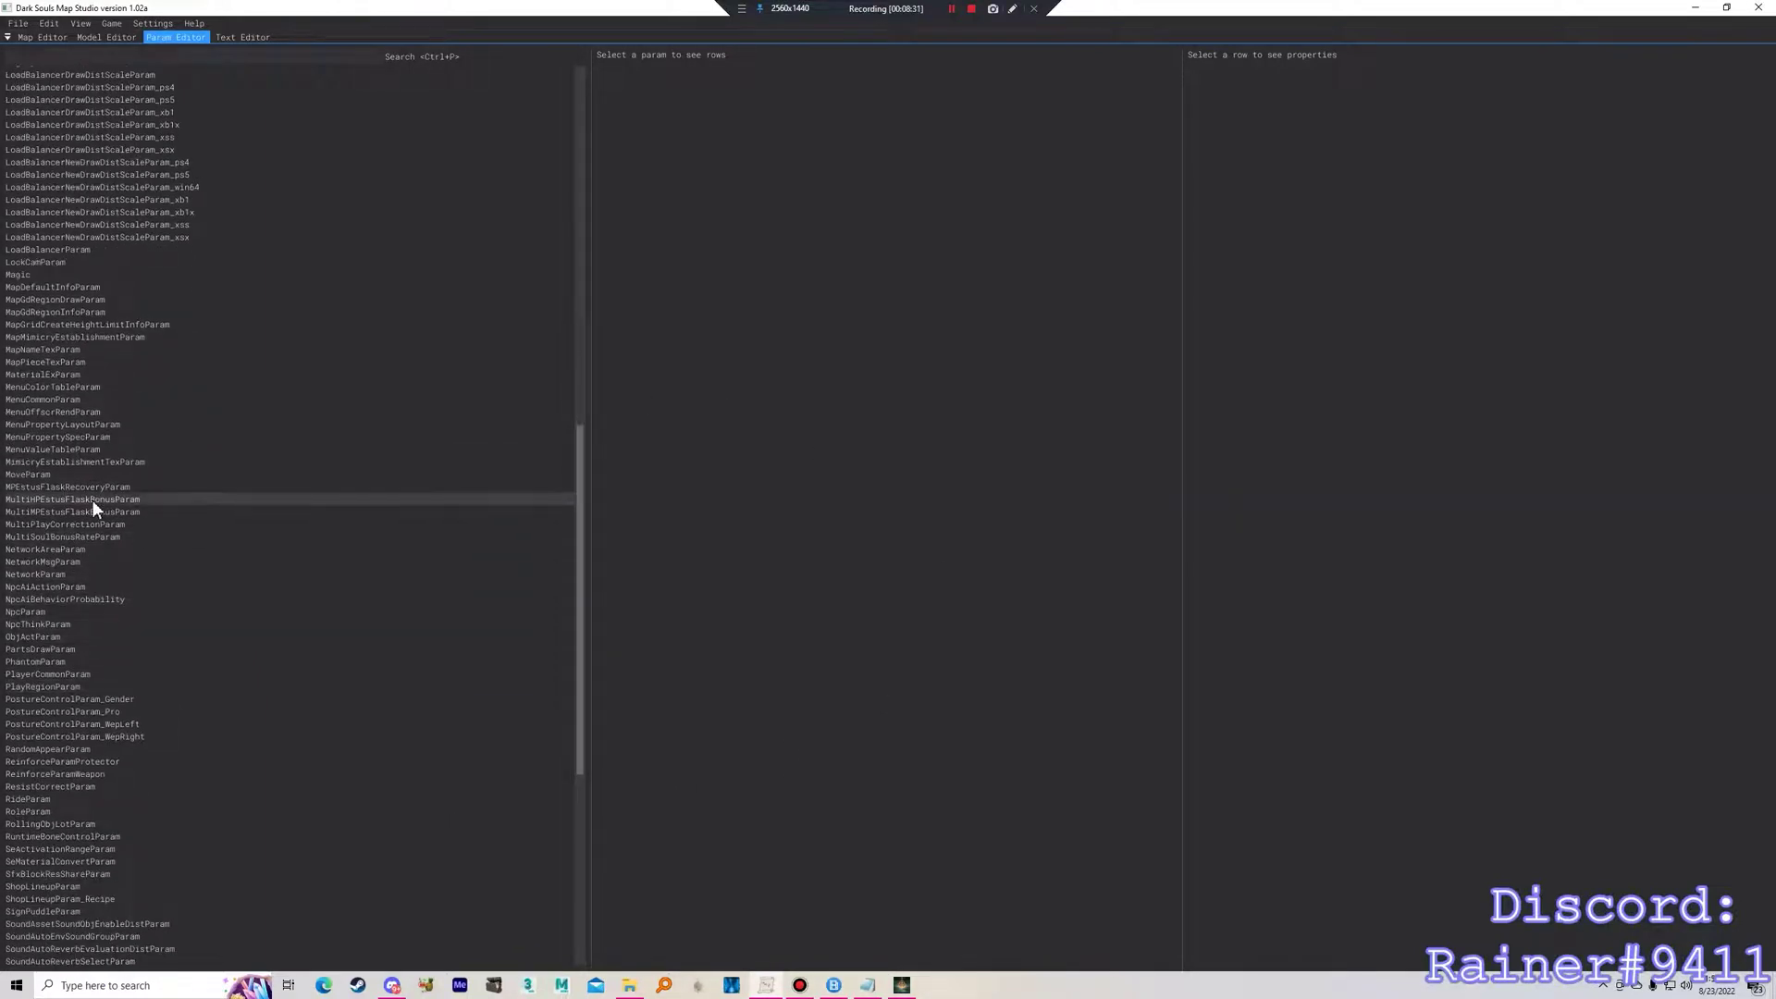
scroll(157, 430, up, 9)
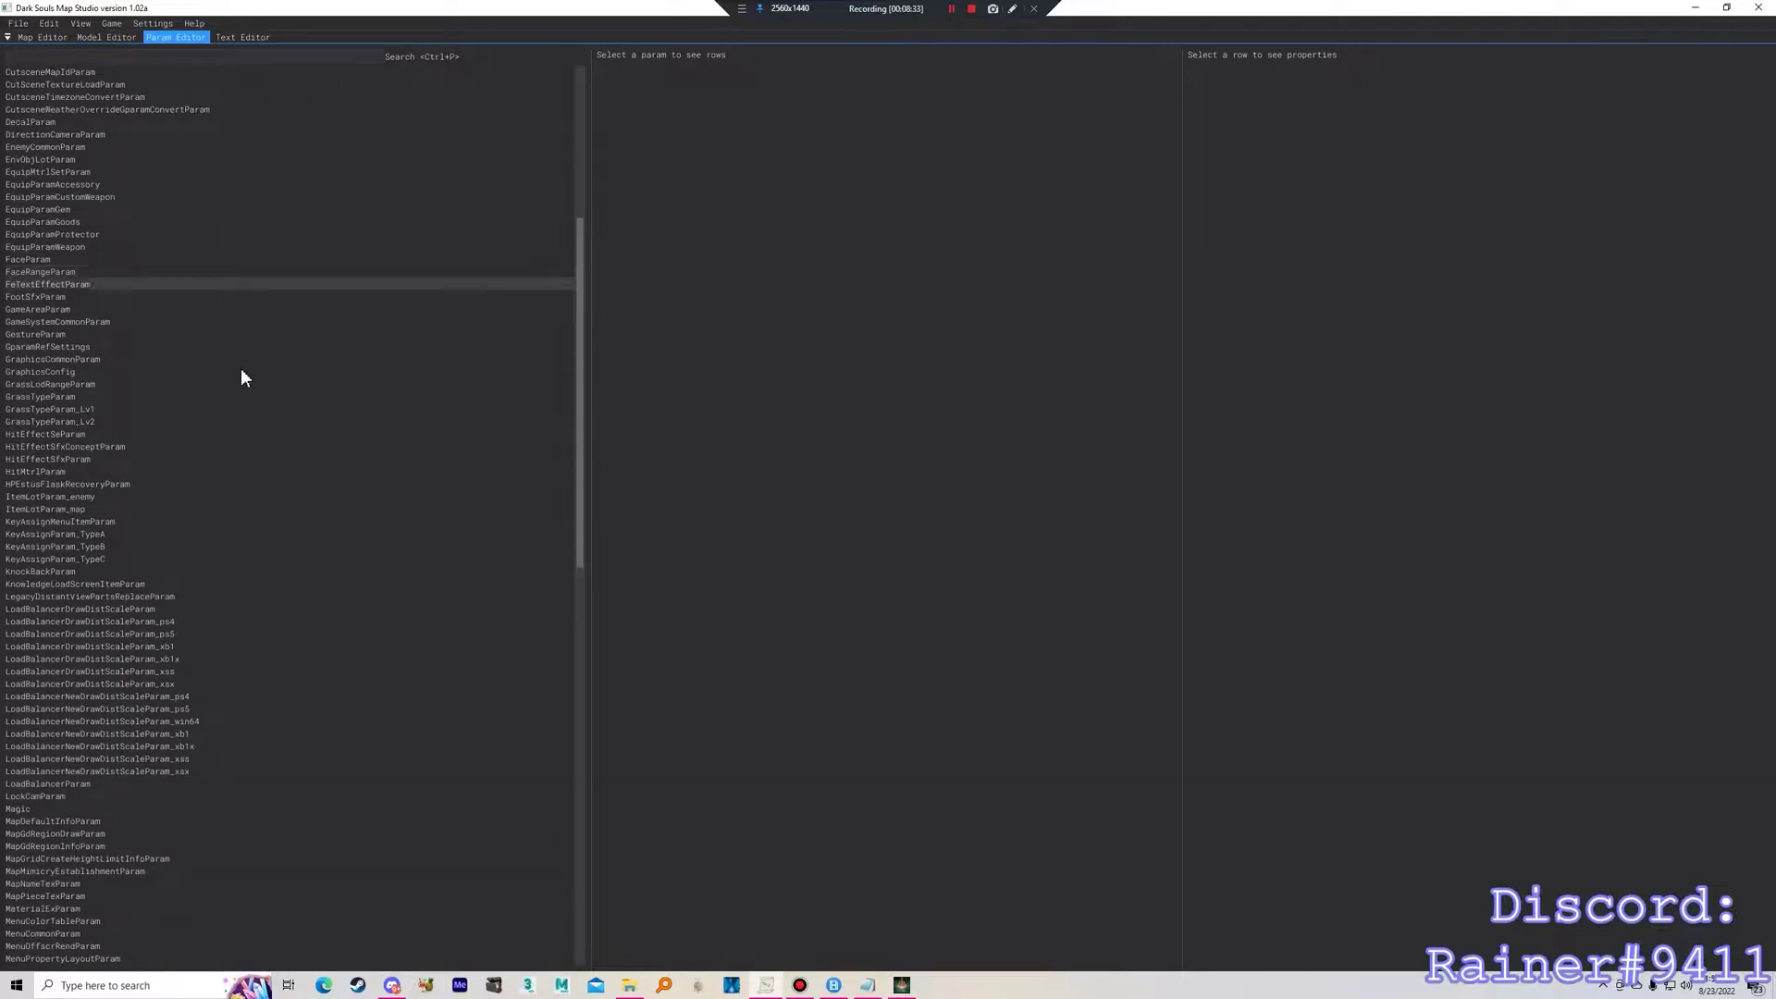
scroll(176, 458, up, 1)
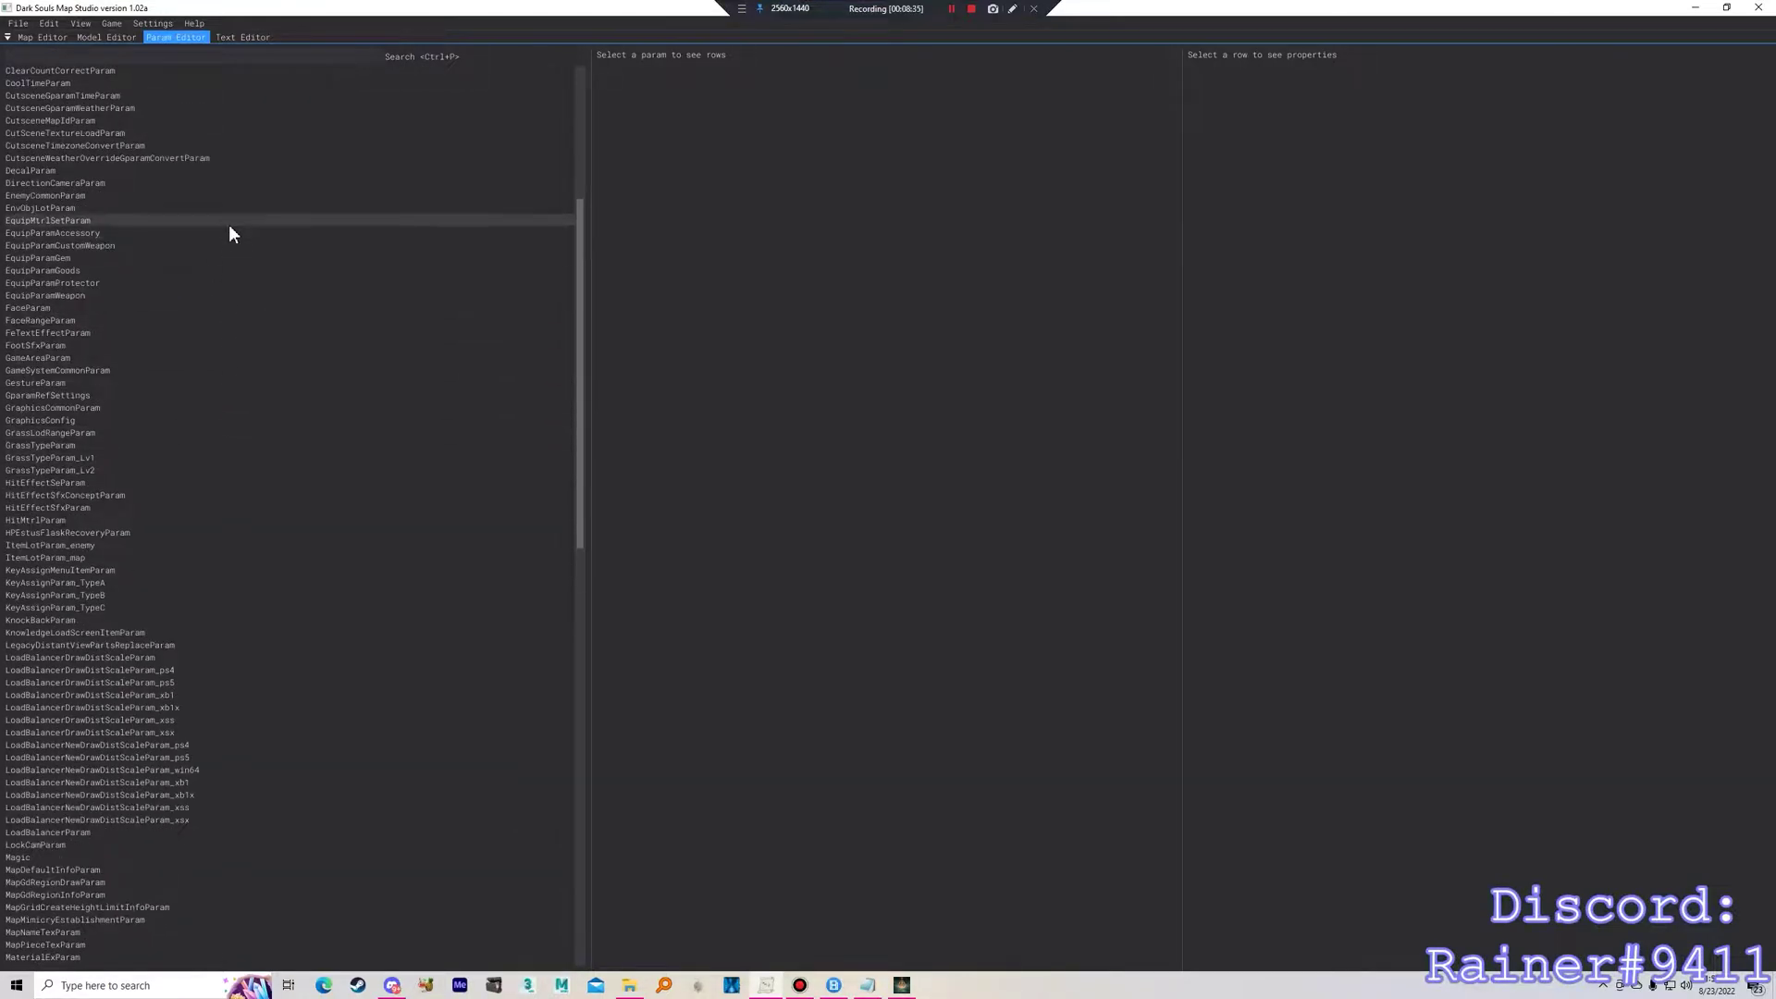
Select the Unarmed row in EquipParamWeapon and set its attackBasePhysics to 500.
click(215, 296)
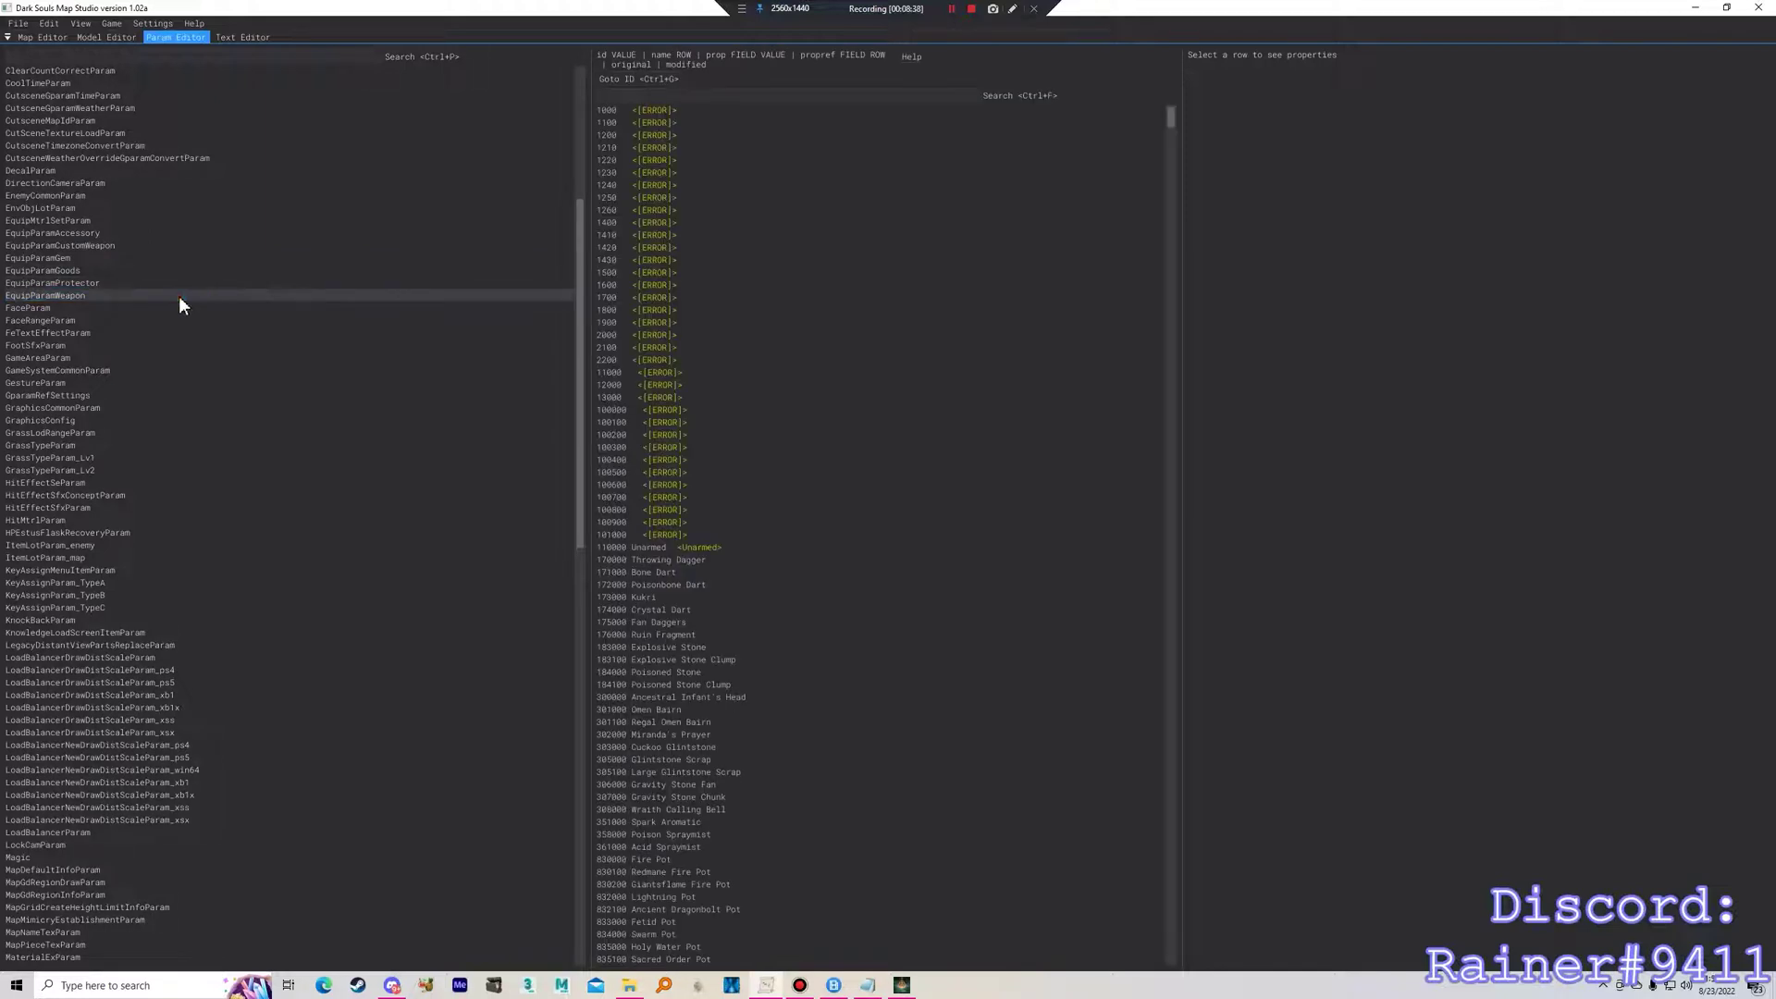
click(697, 545)
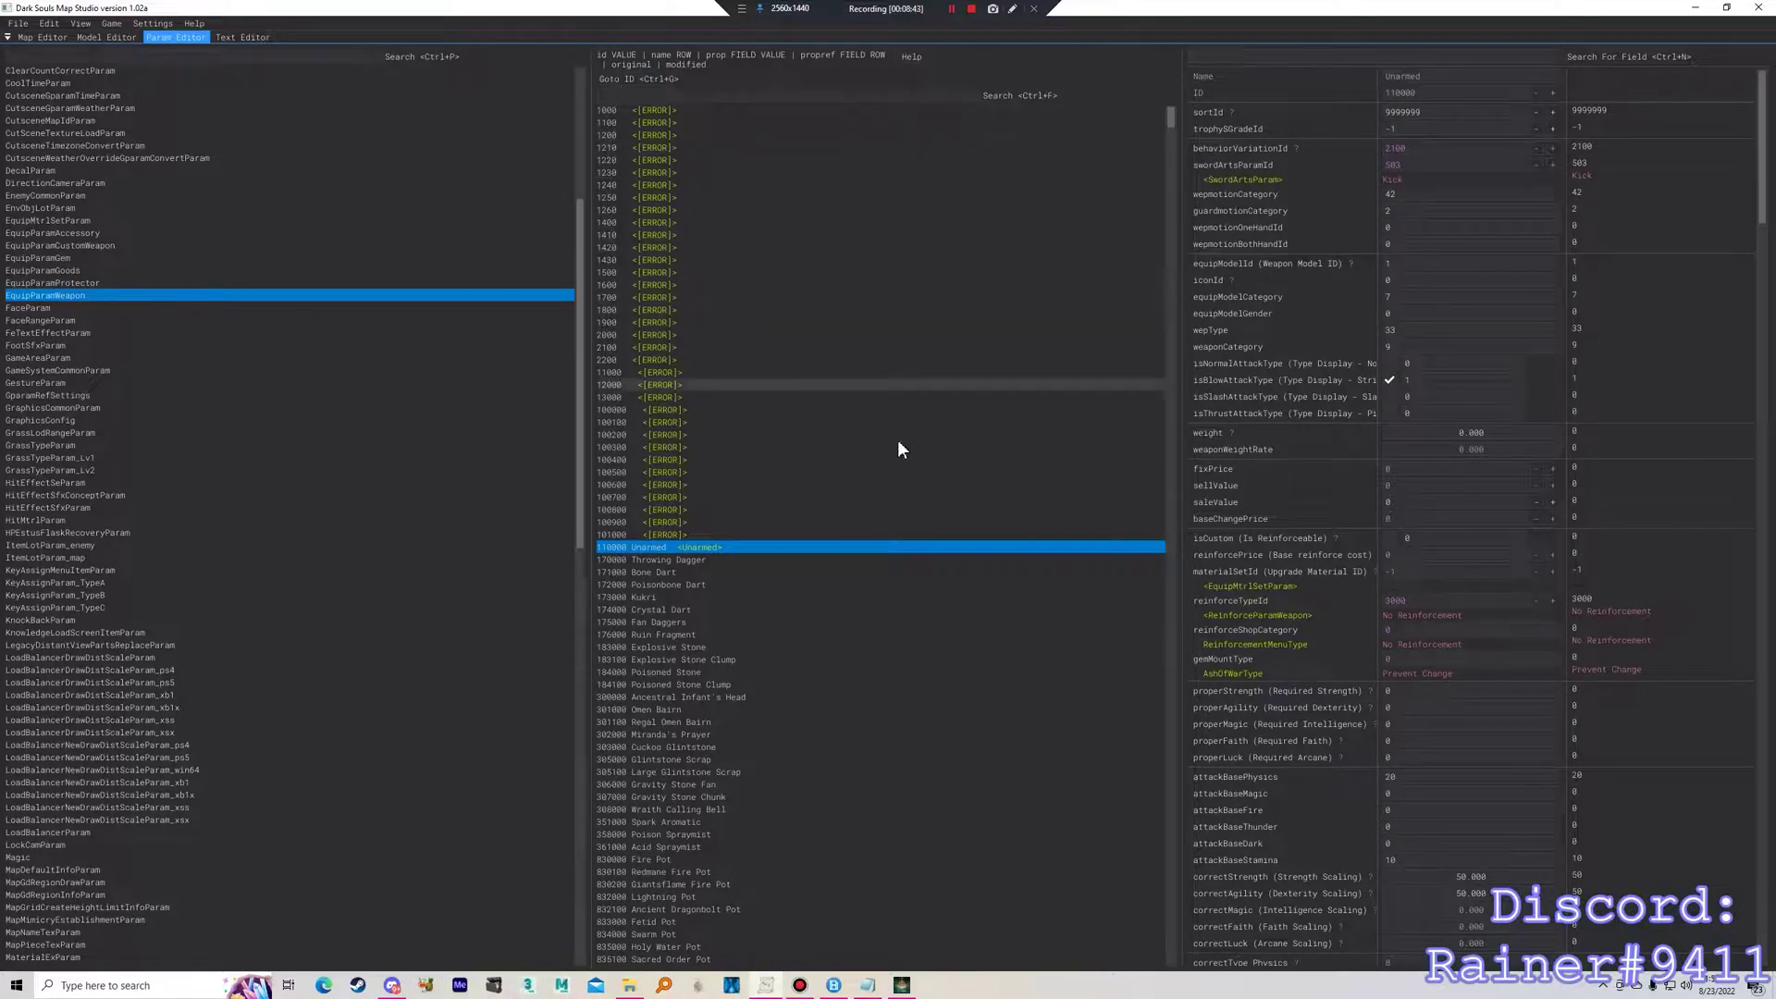
scroll(1156, 278, down, 9)
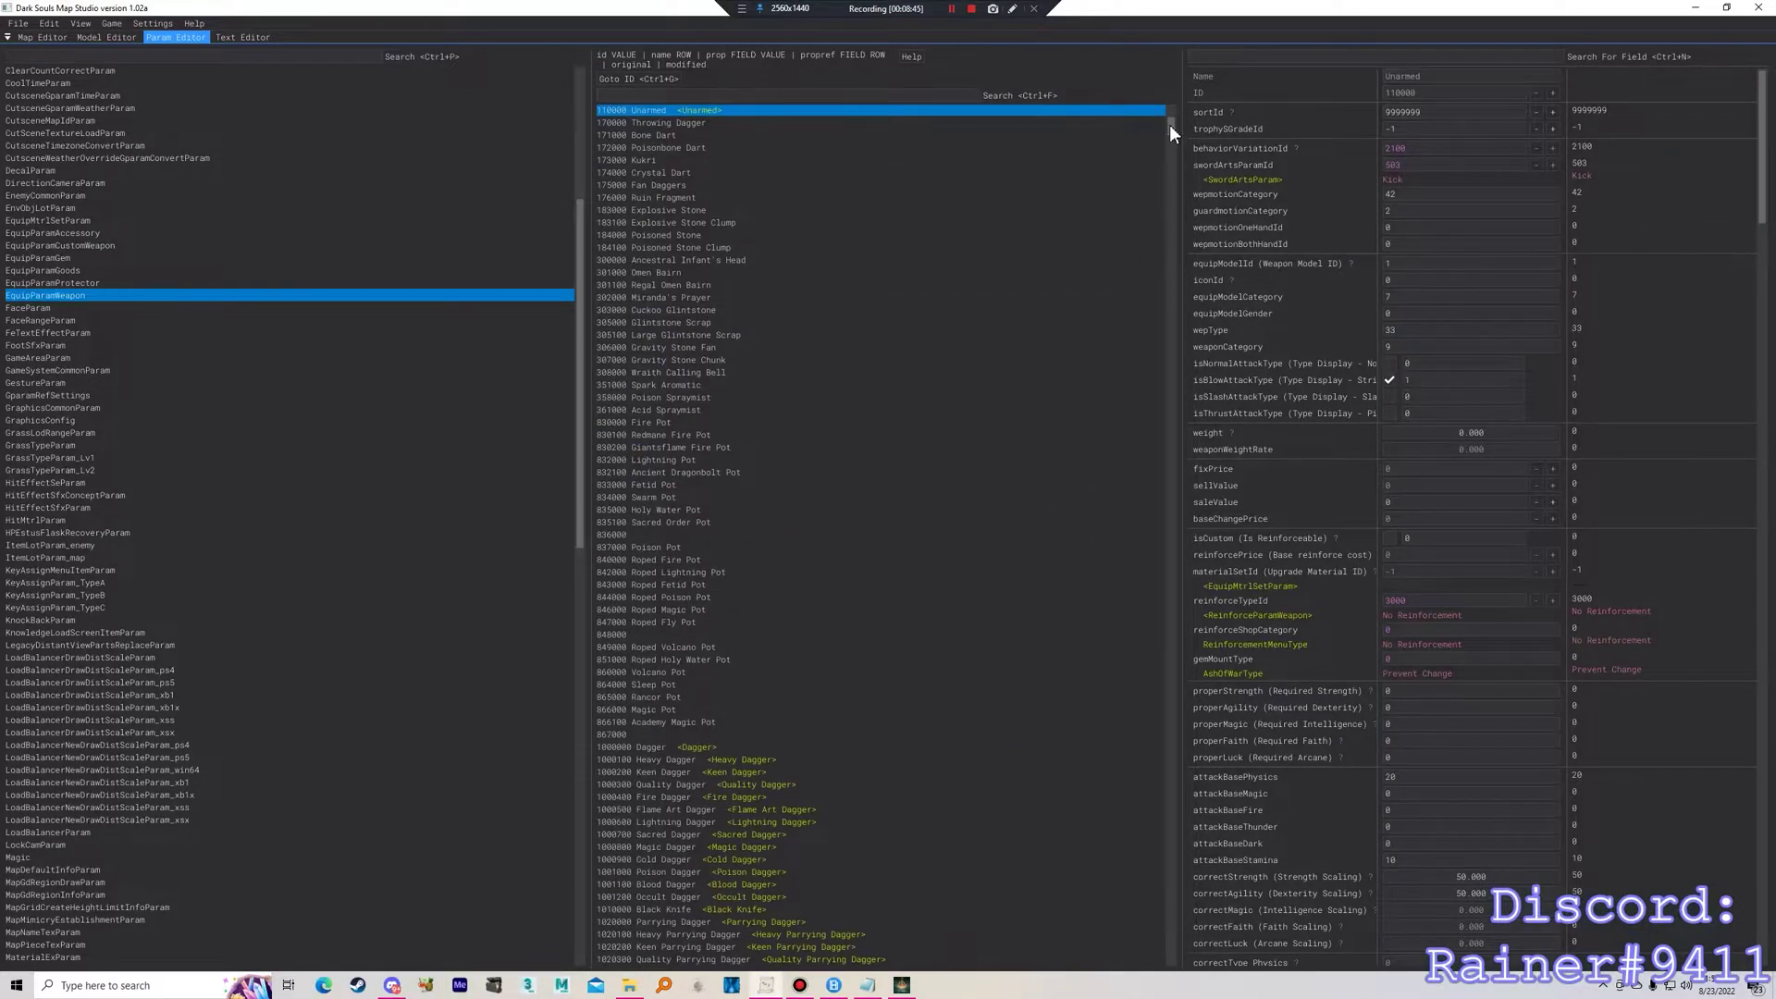
drag(1169, 124, 1100, 96)
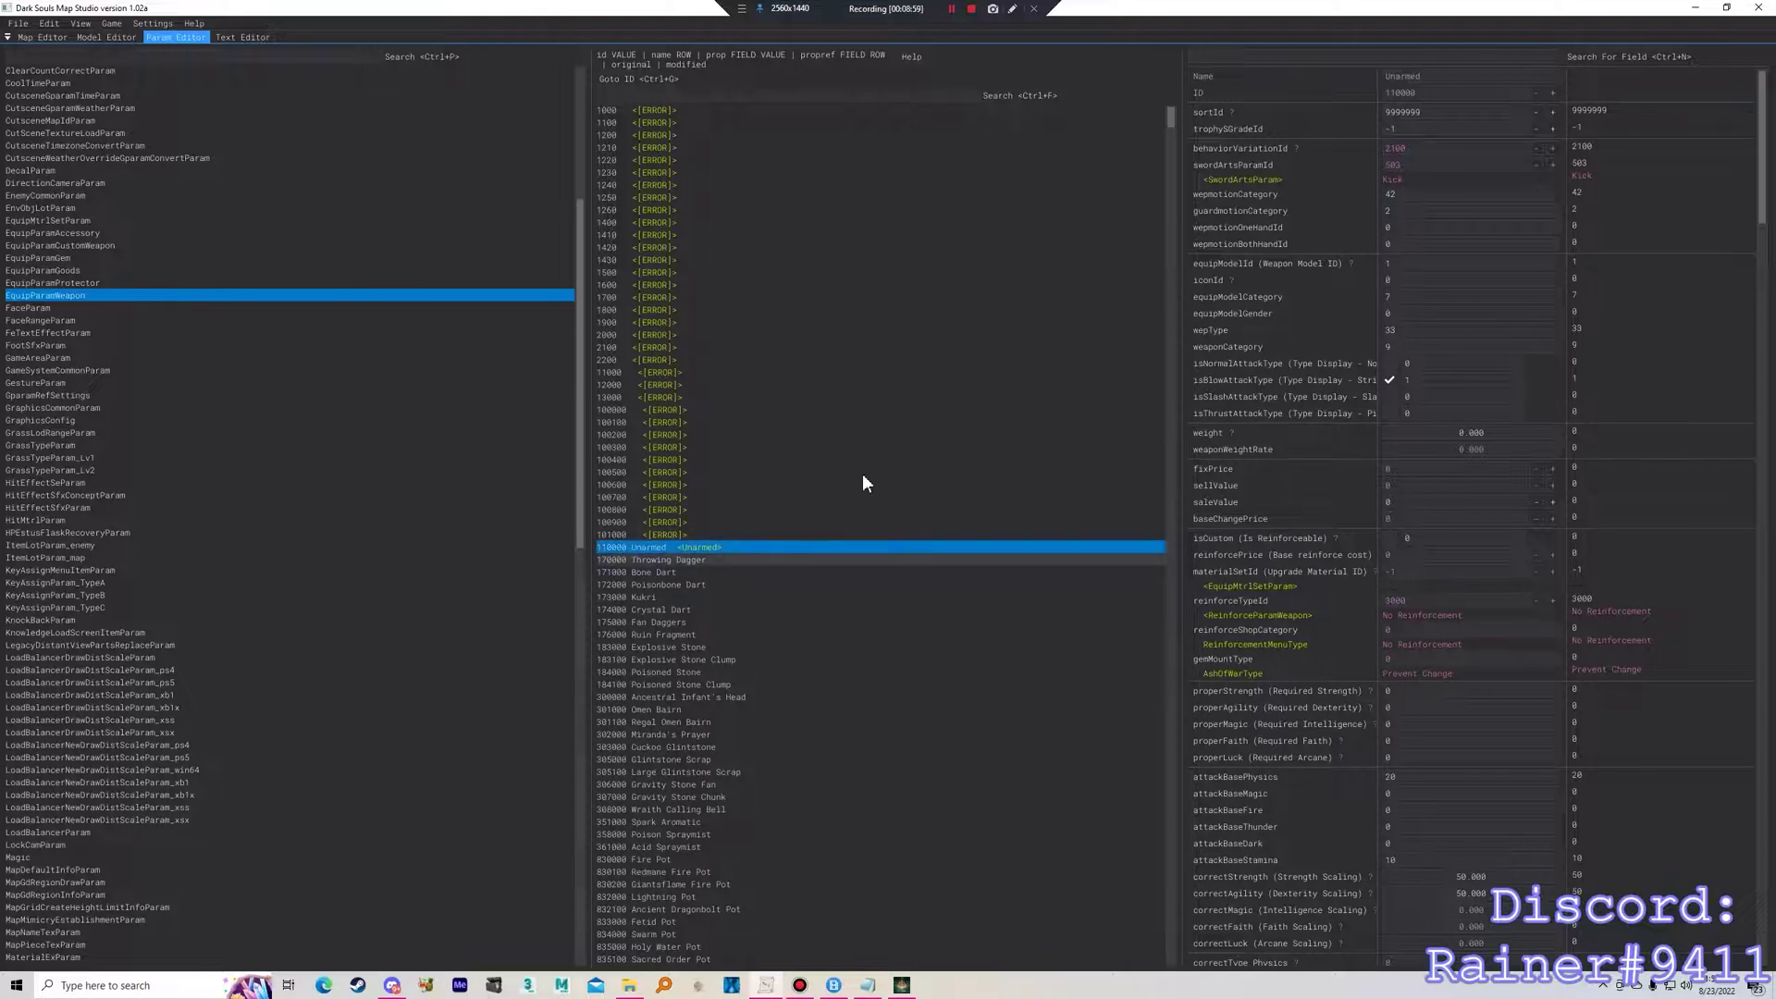
scroll(1762, 147, down, 1)
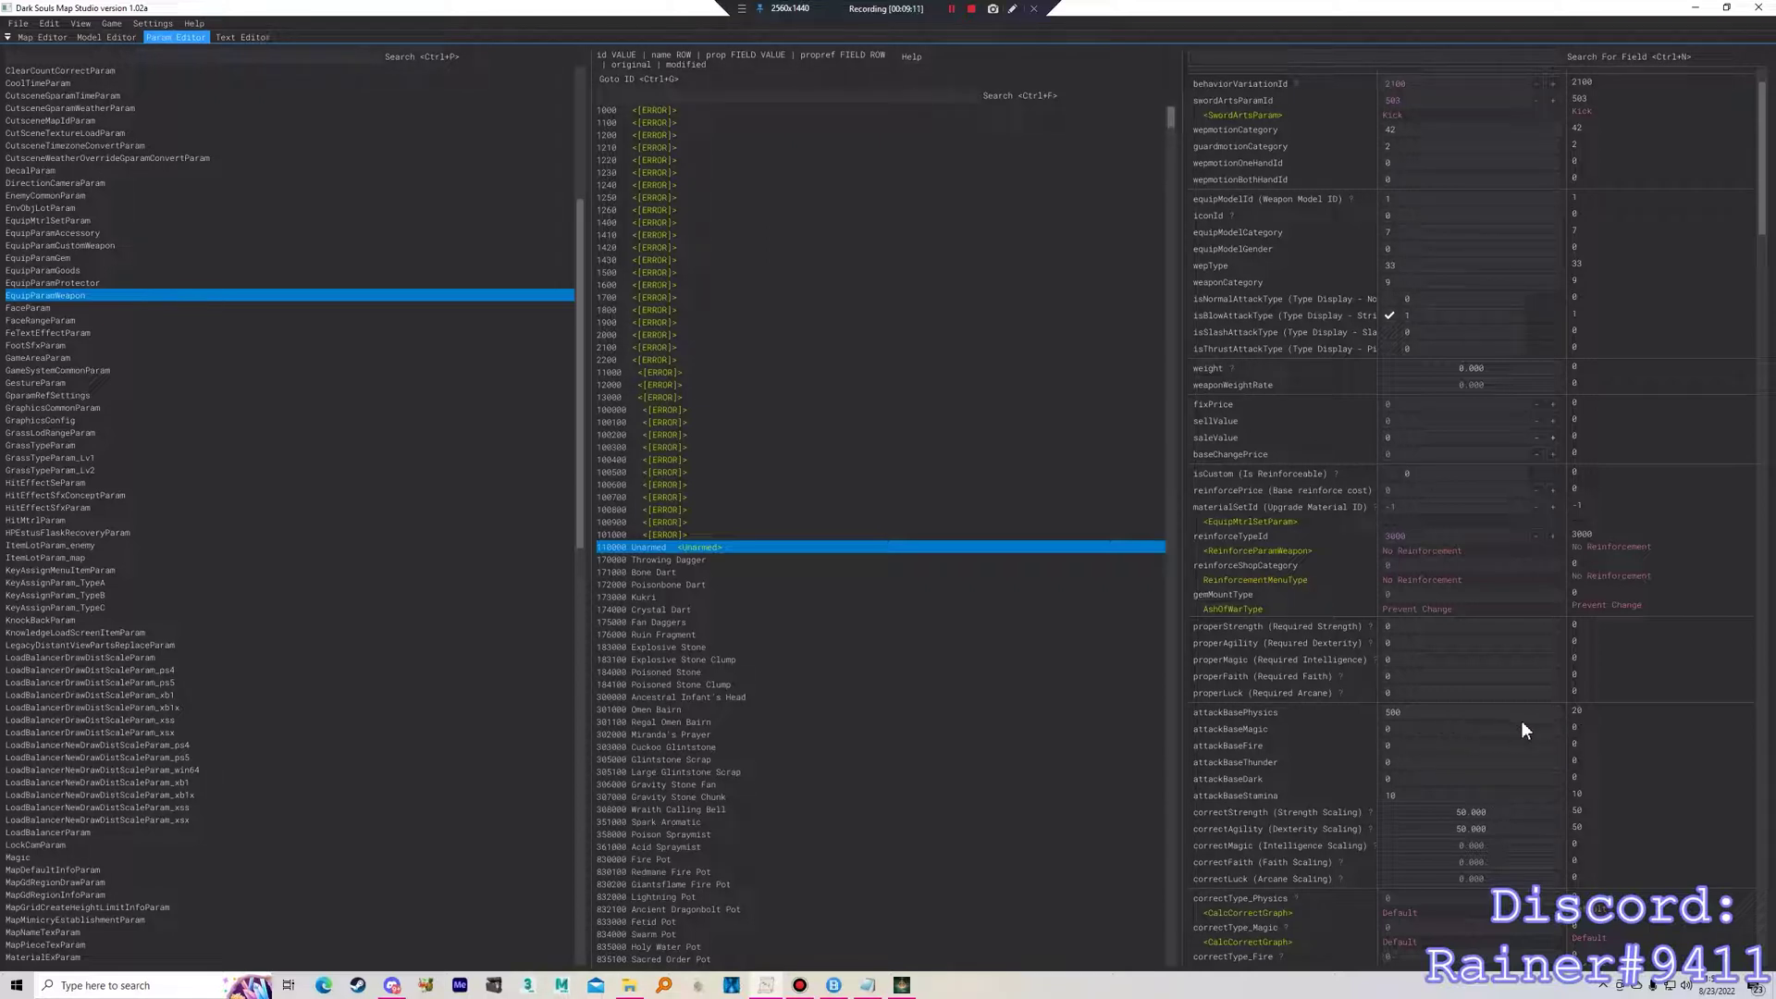
scroll(1479, 648, down, 3)
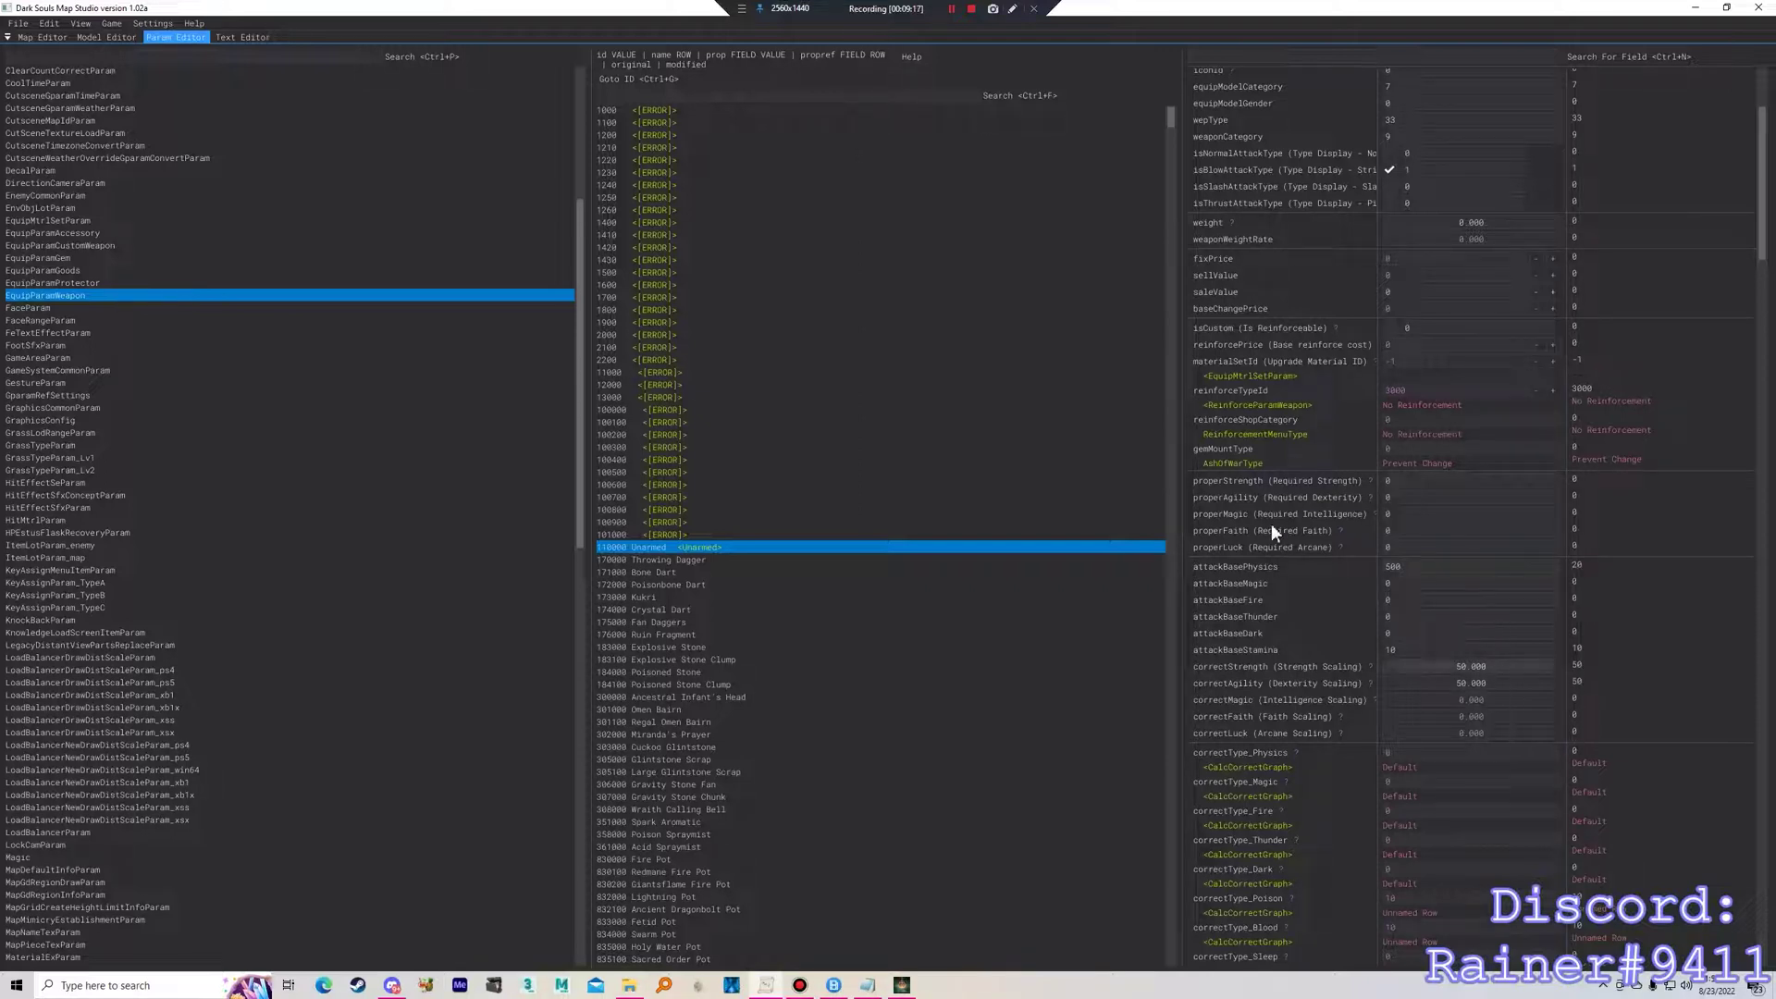
Save the params, hot reload the current param, and switch to the running Elden Ring game.
click(17, 24)
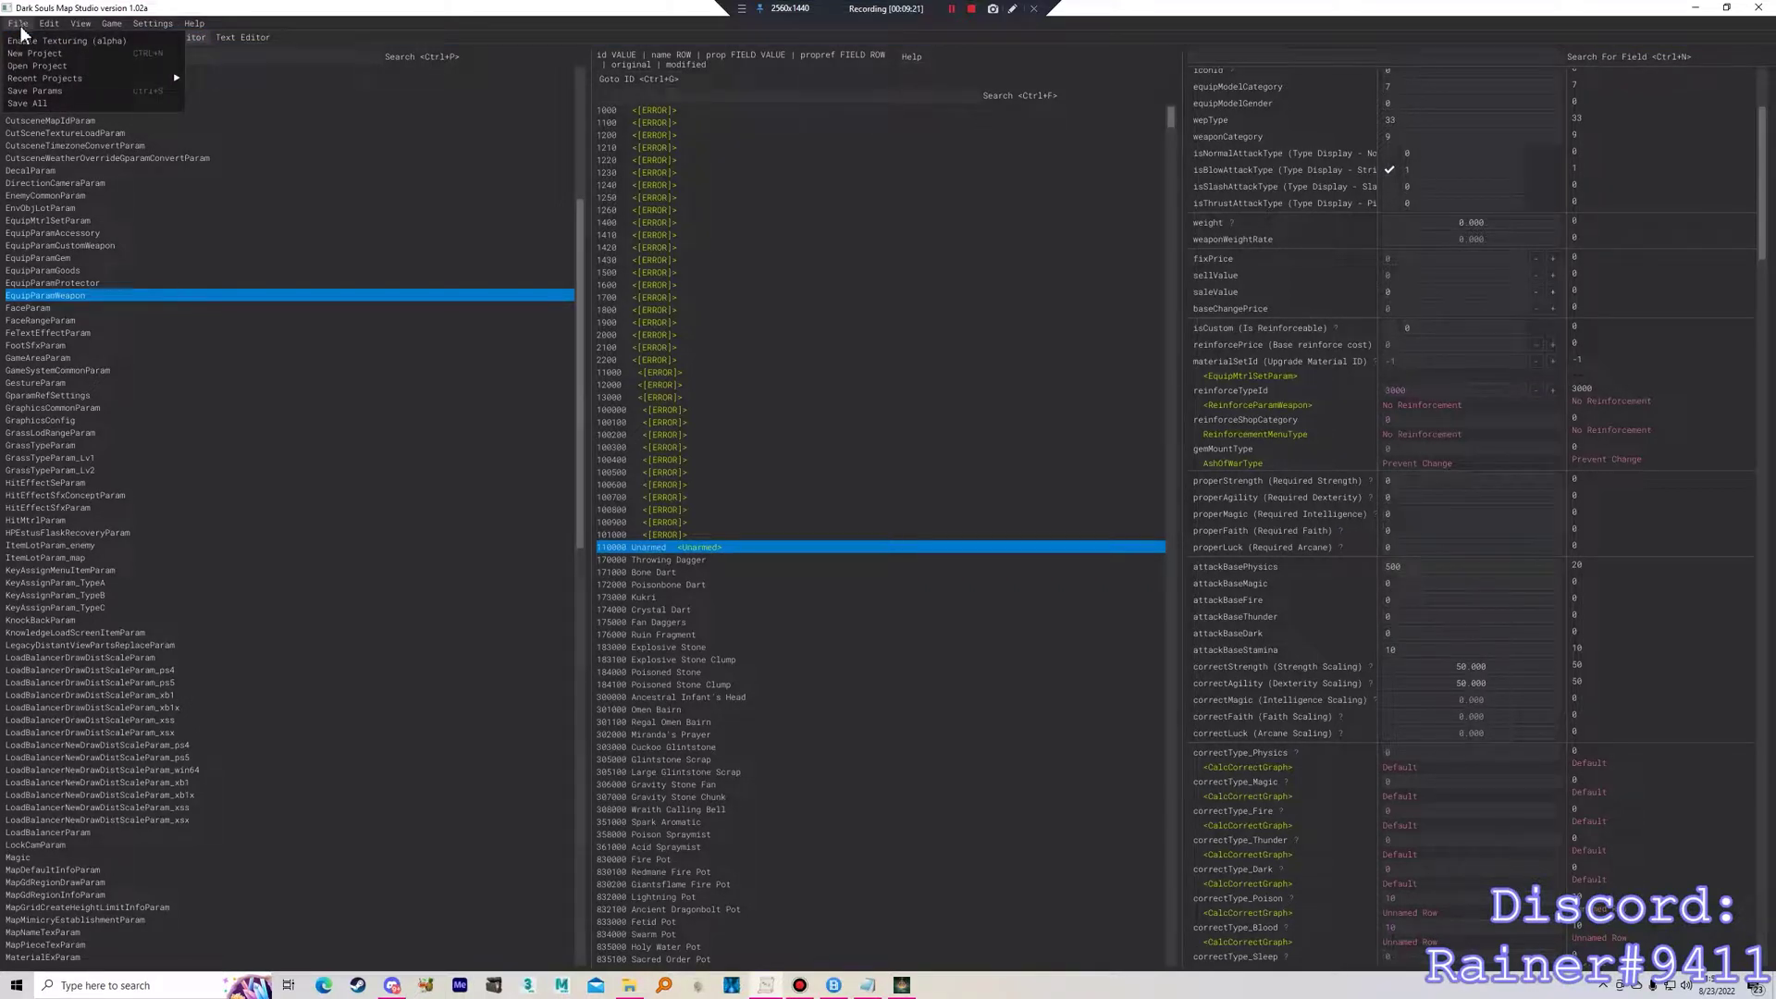
click(26, 92)
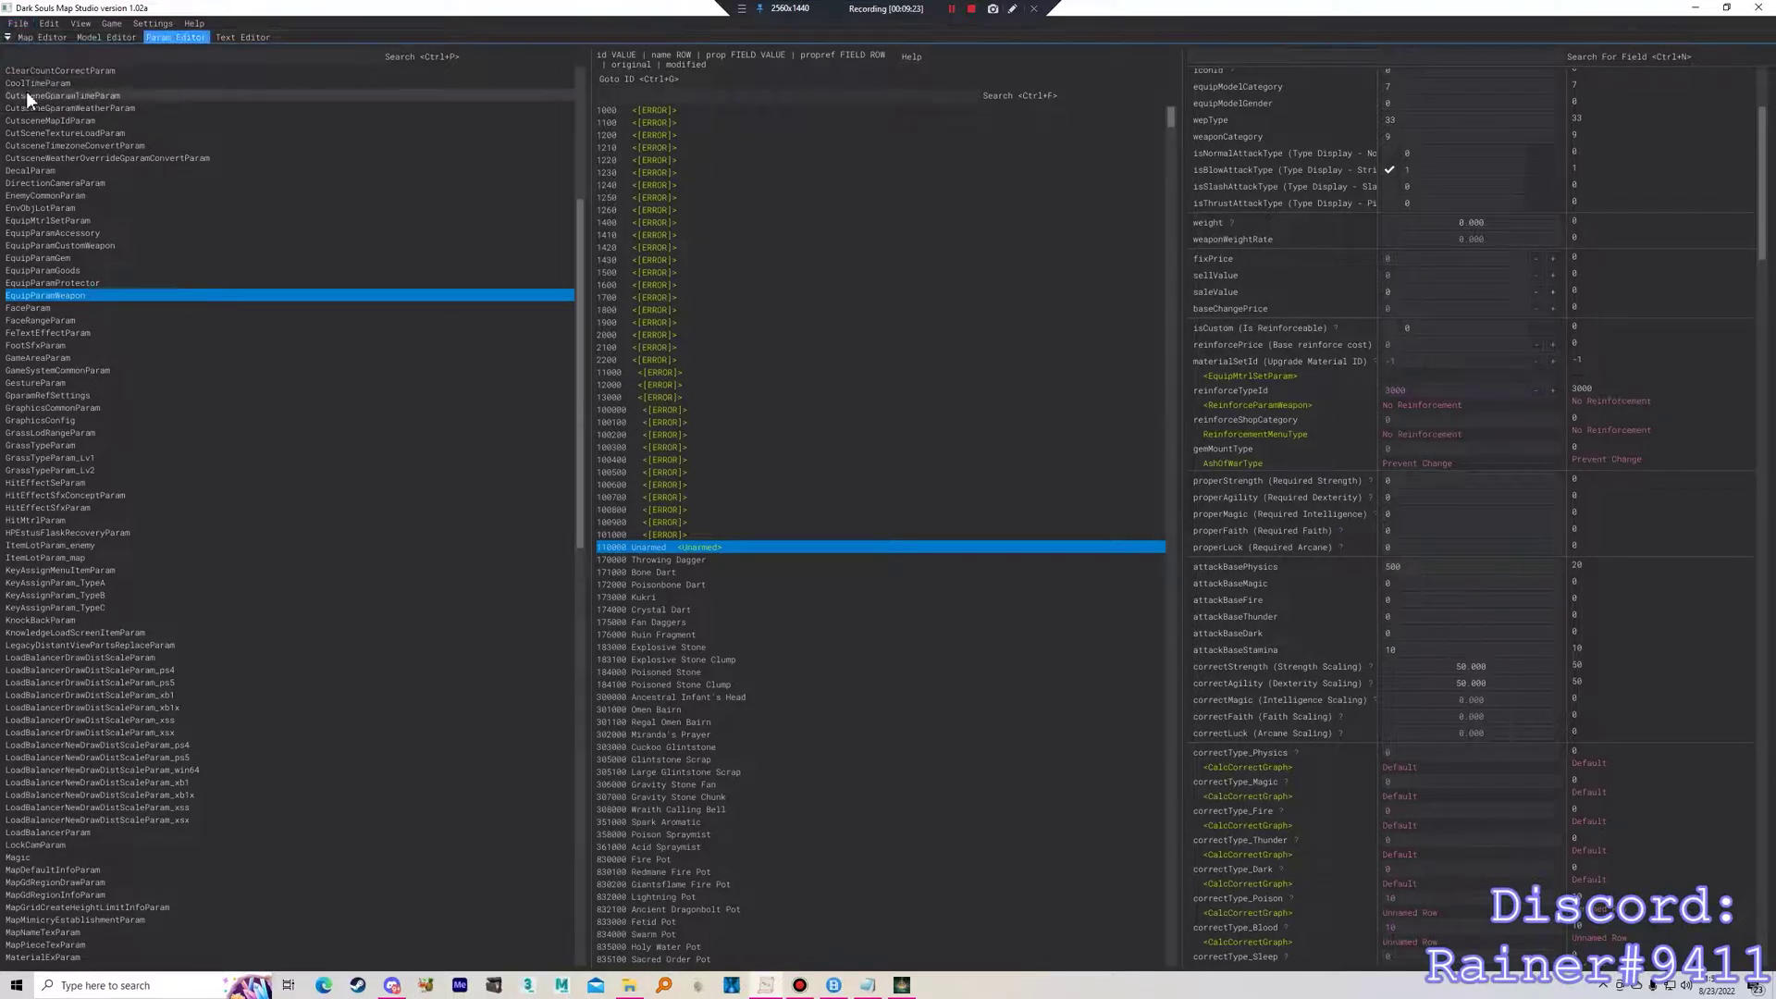
click(113, 26)
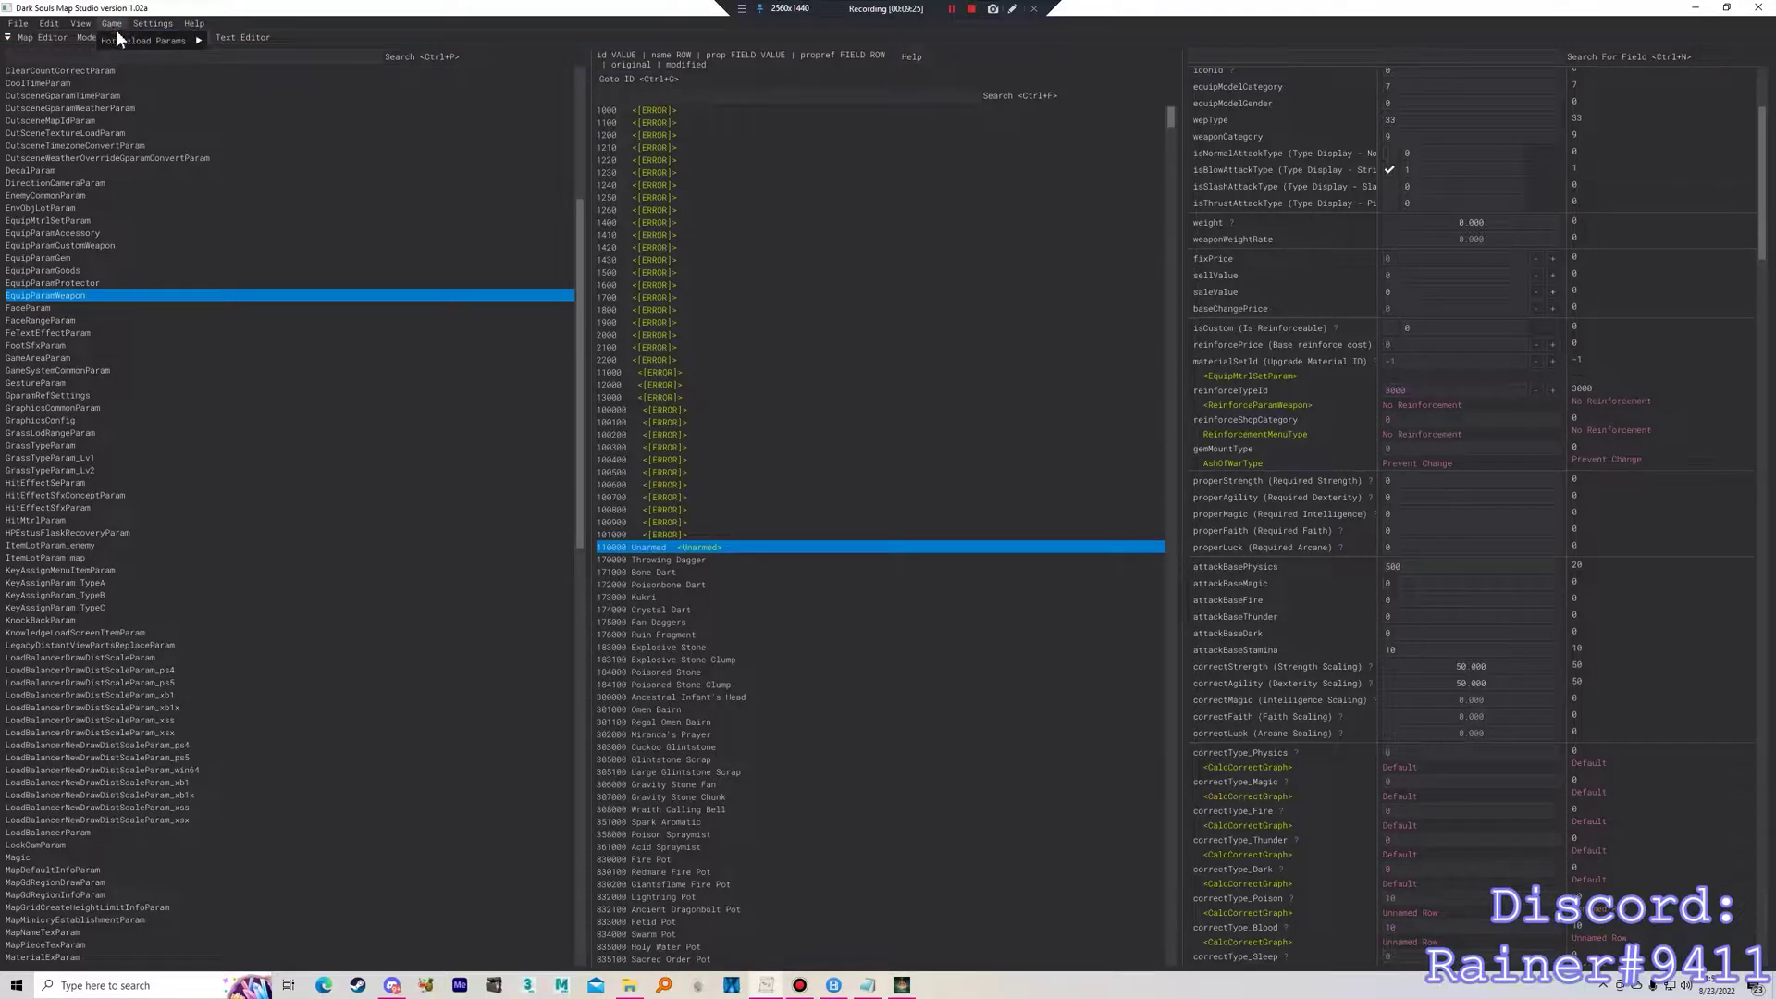
mouse_move(124, 40)
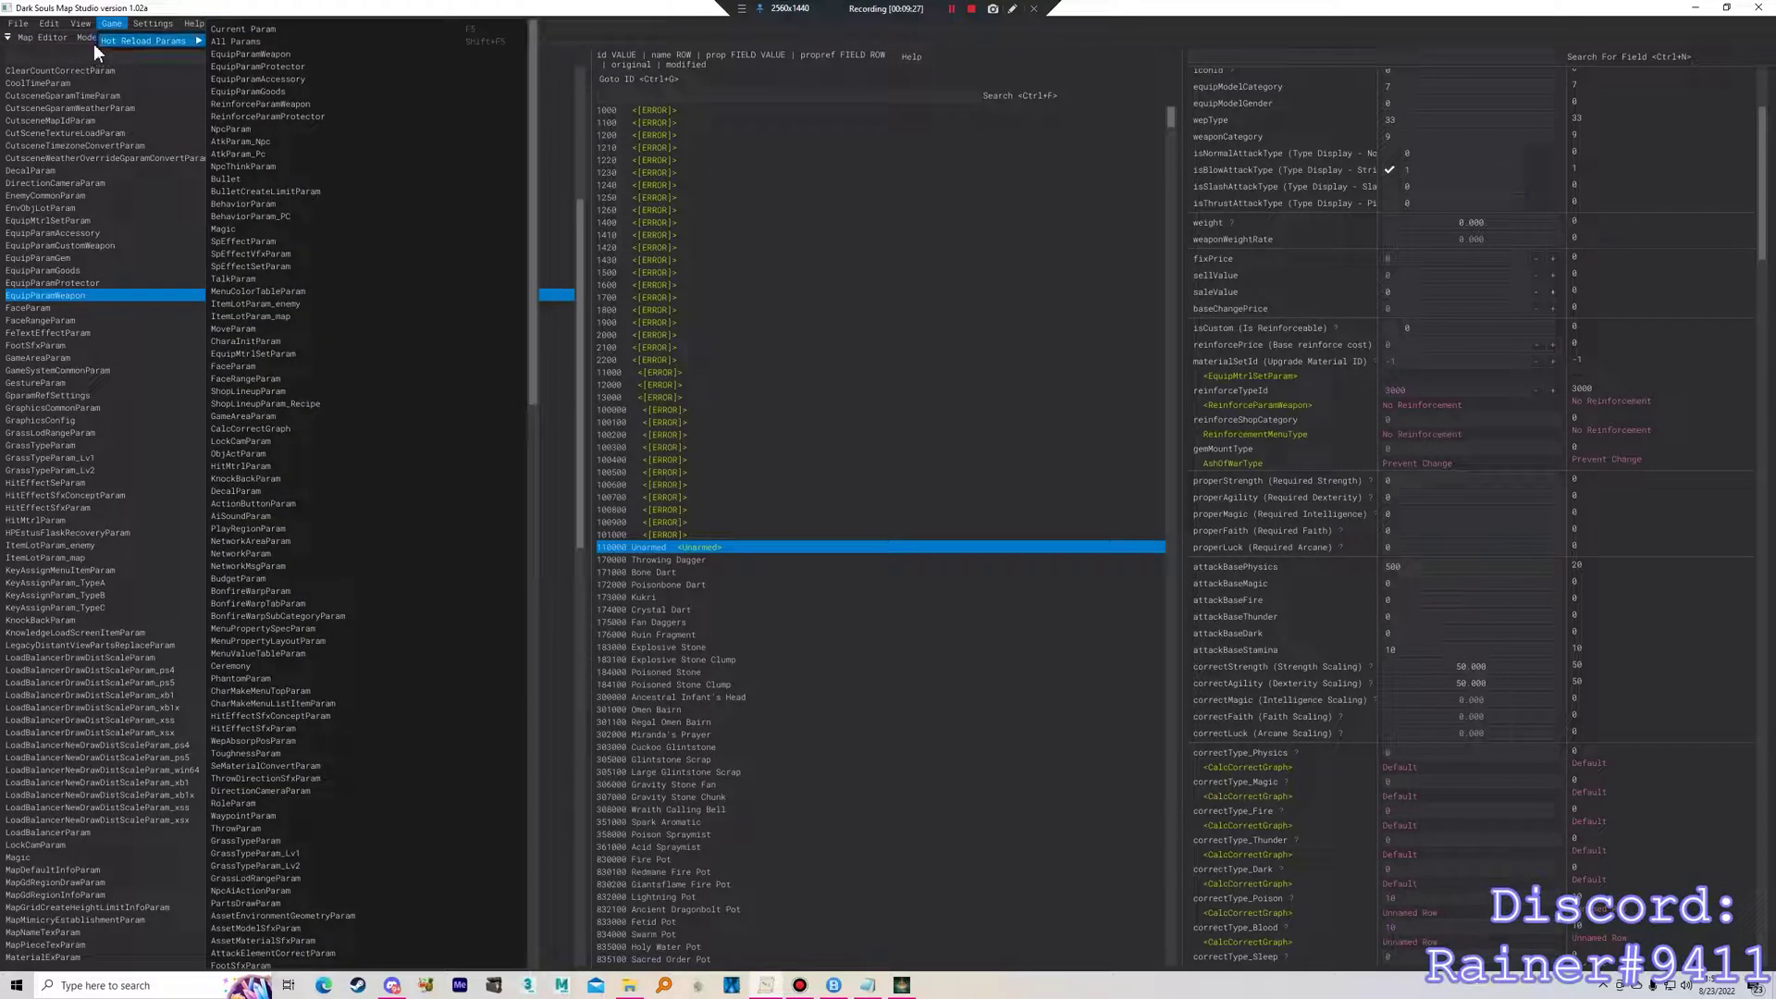
click(268, 30)
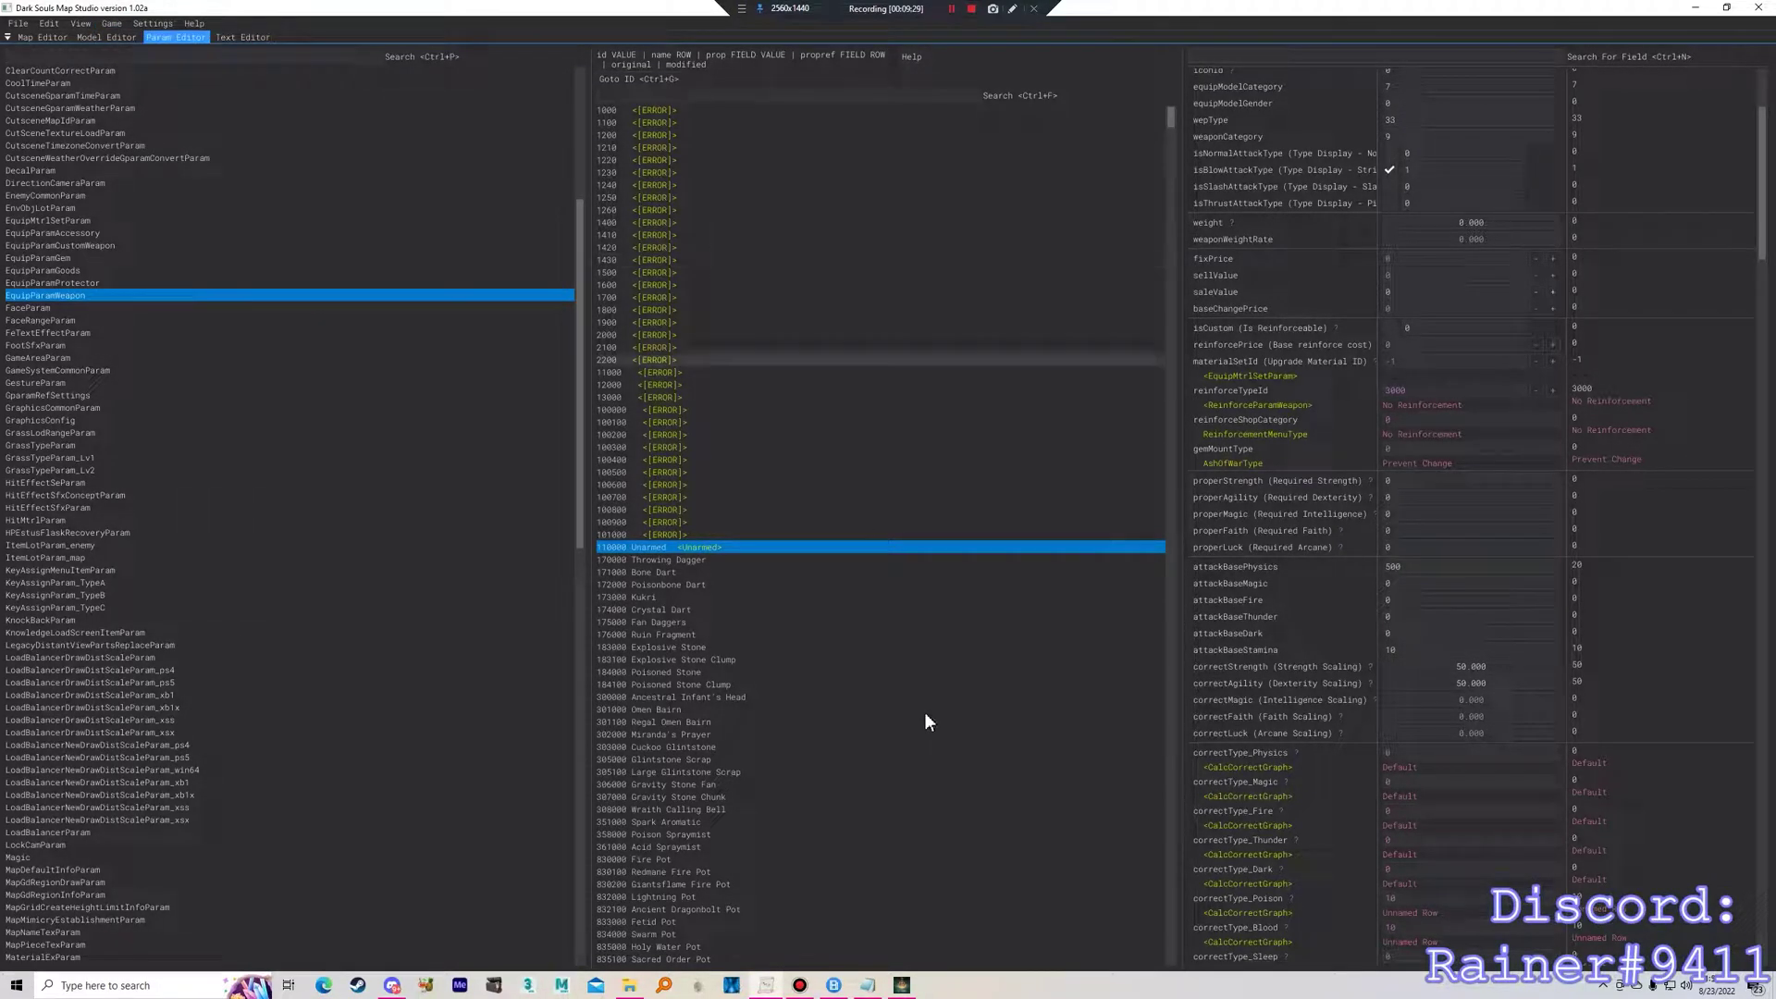
click(902, 985)
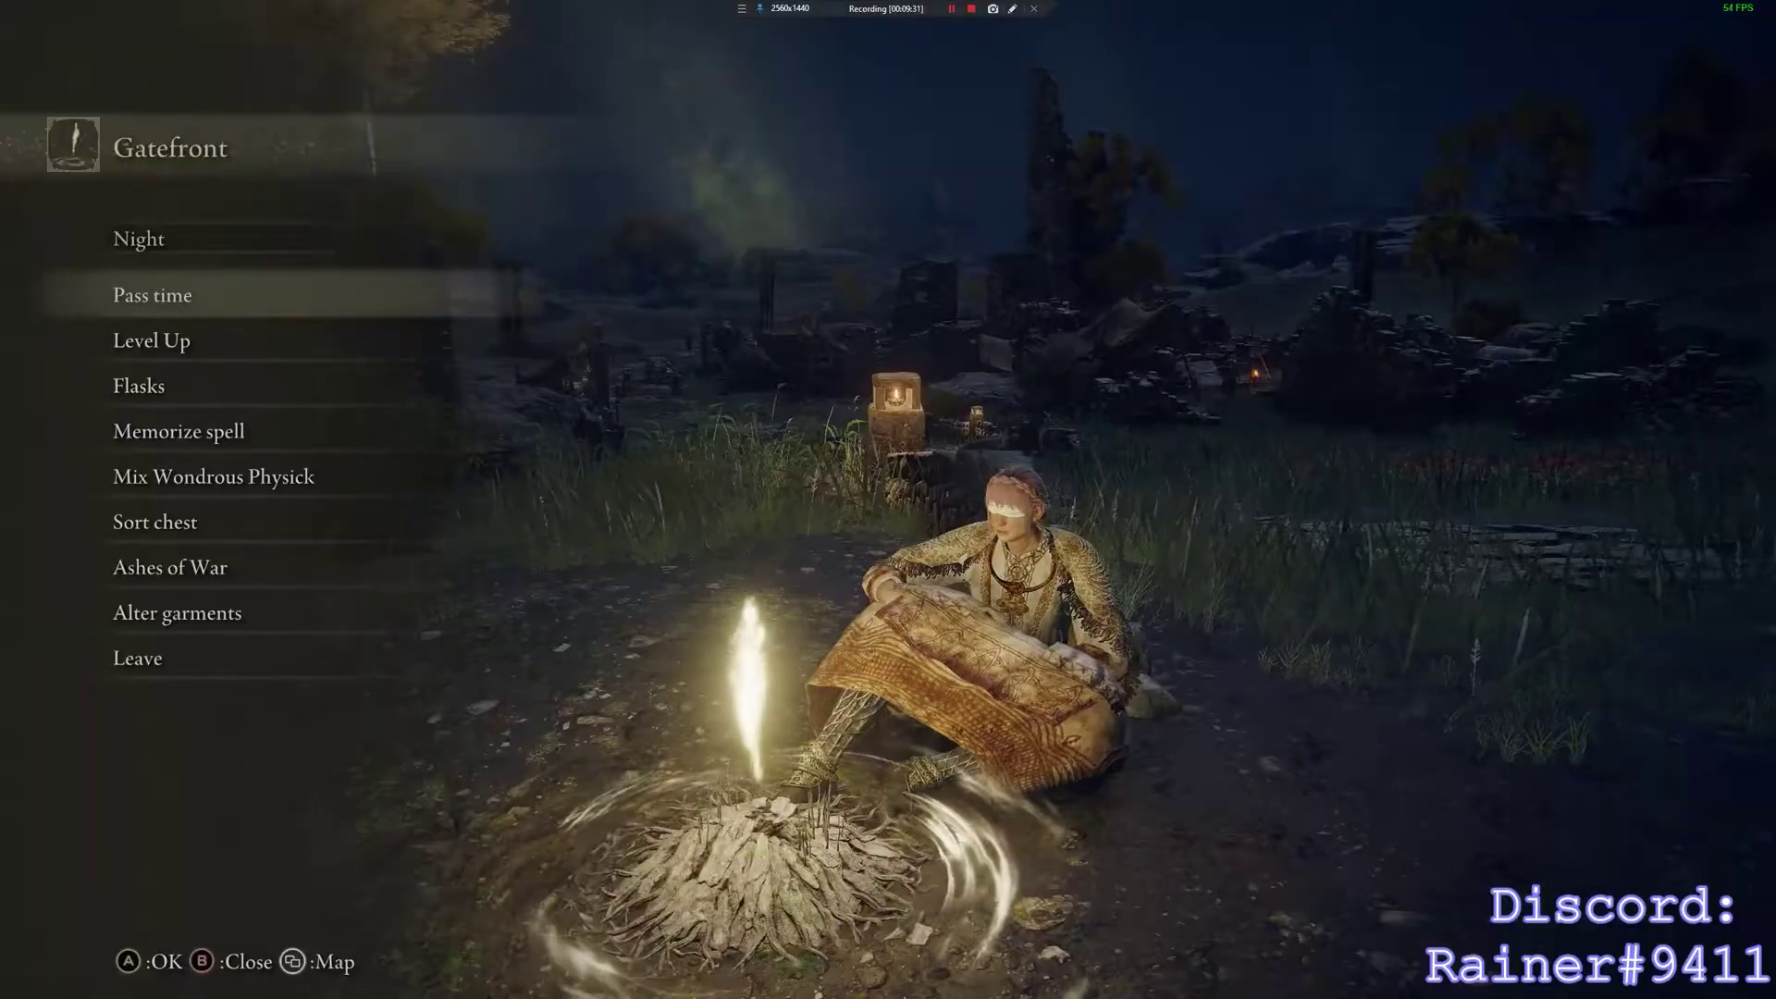
Leave the Gatefront site of grace, approach the nearby shield soldier and lock on to him.
key(Escape)
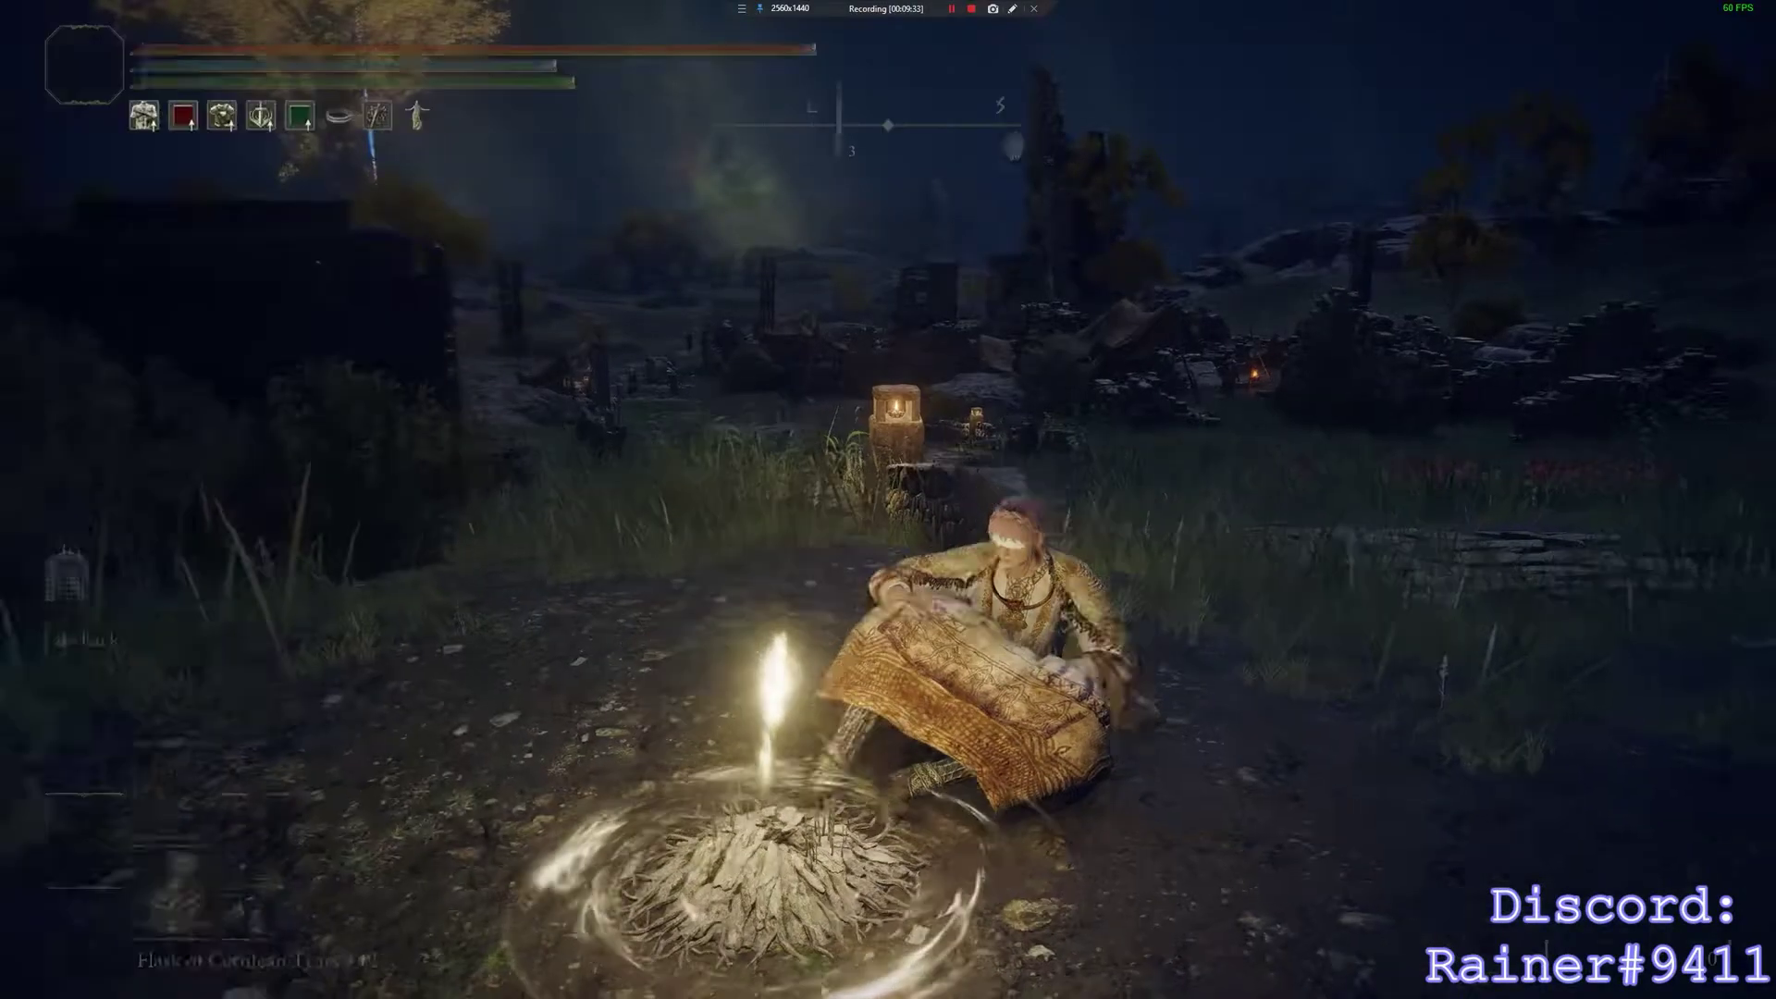
key(w)
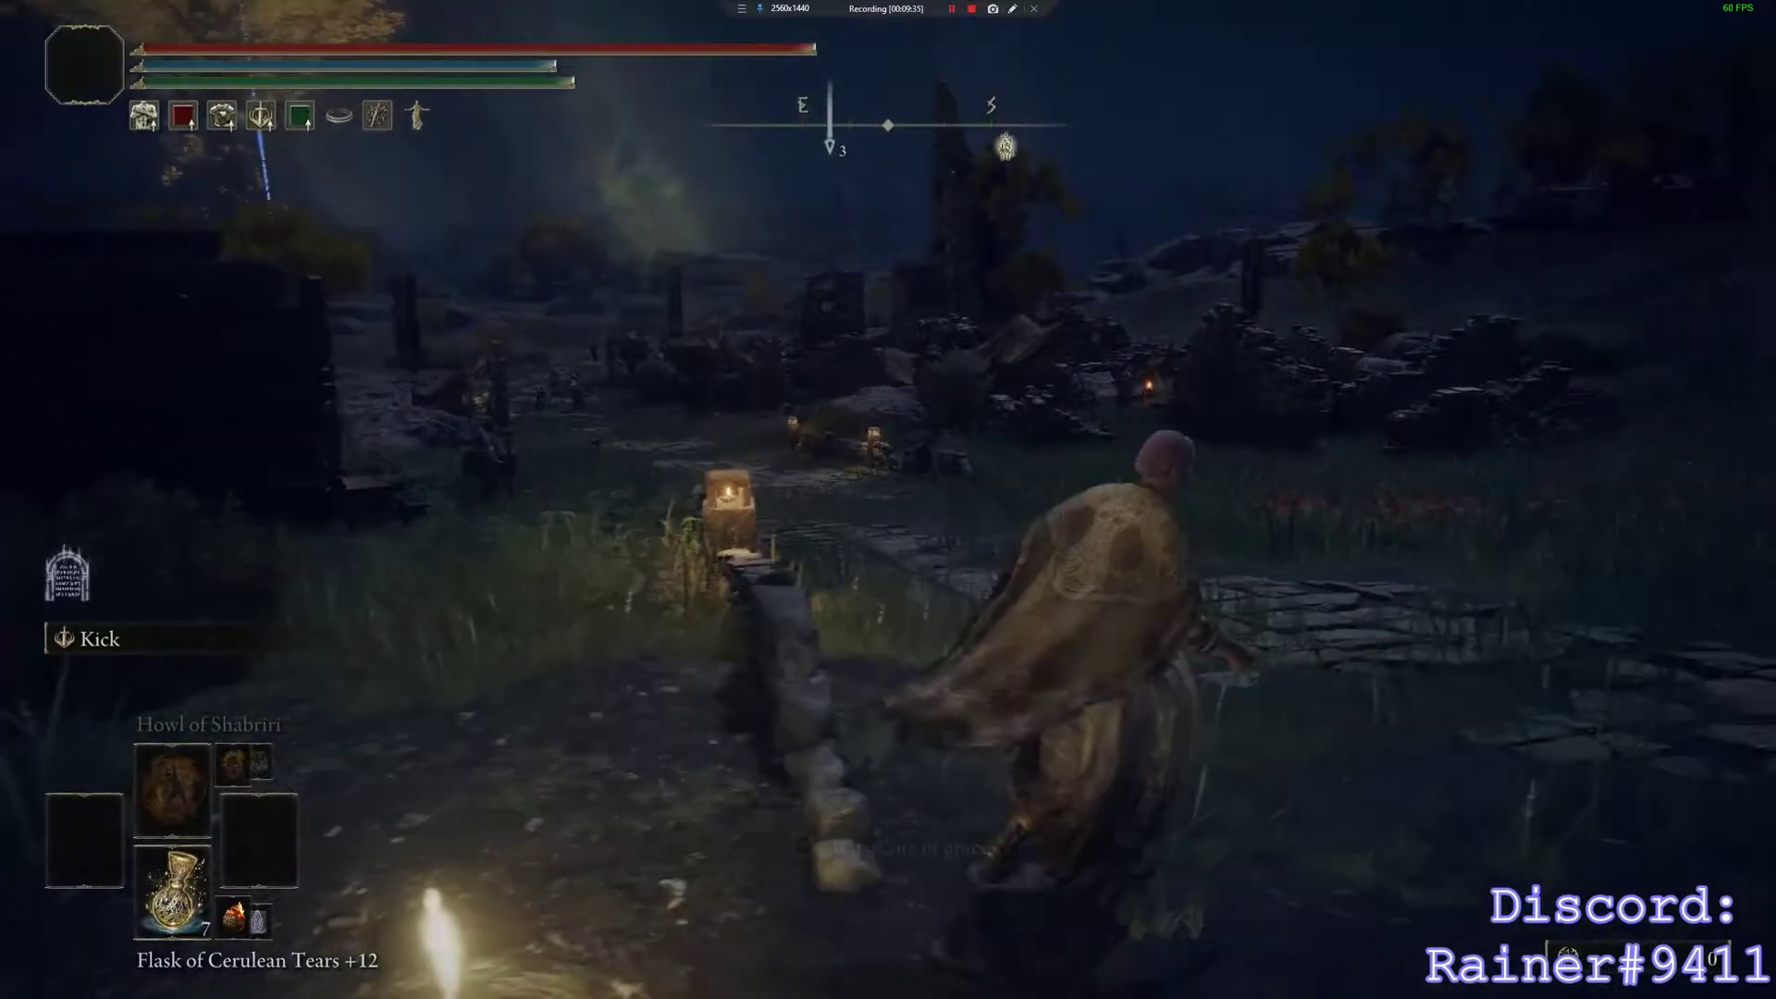
key(w)
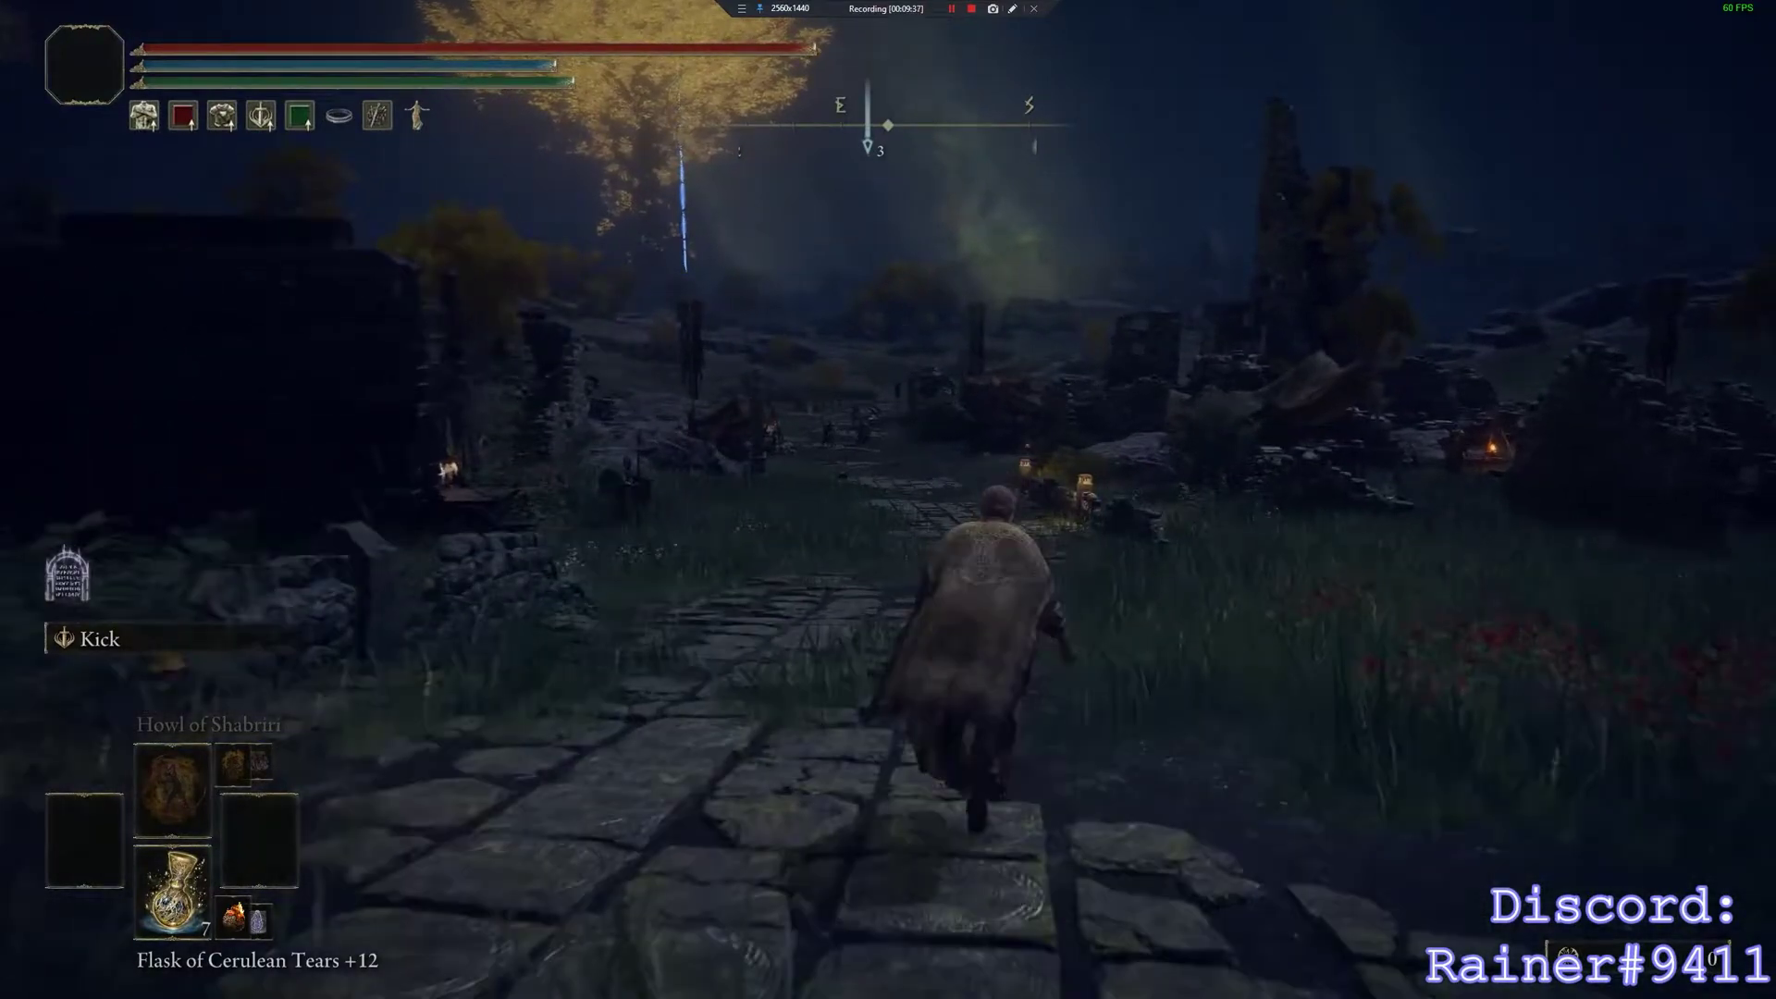
key(w)
key(q)
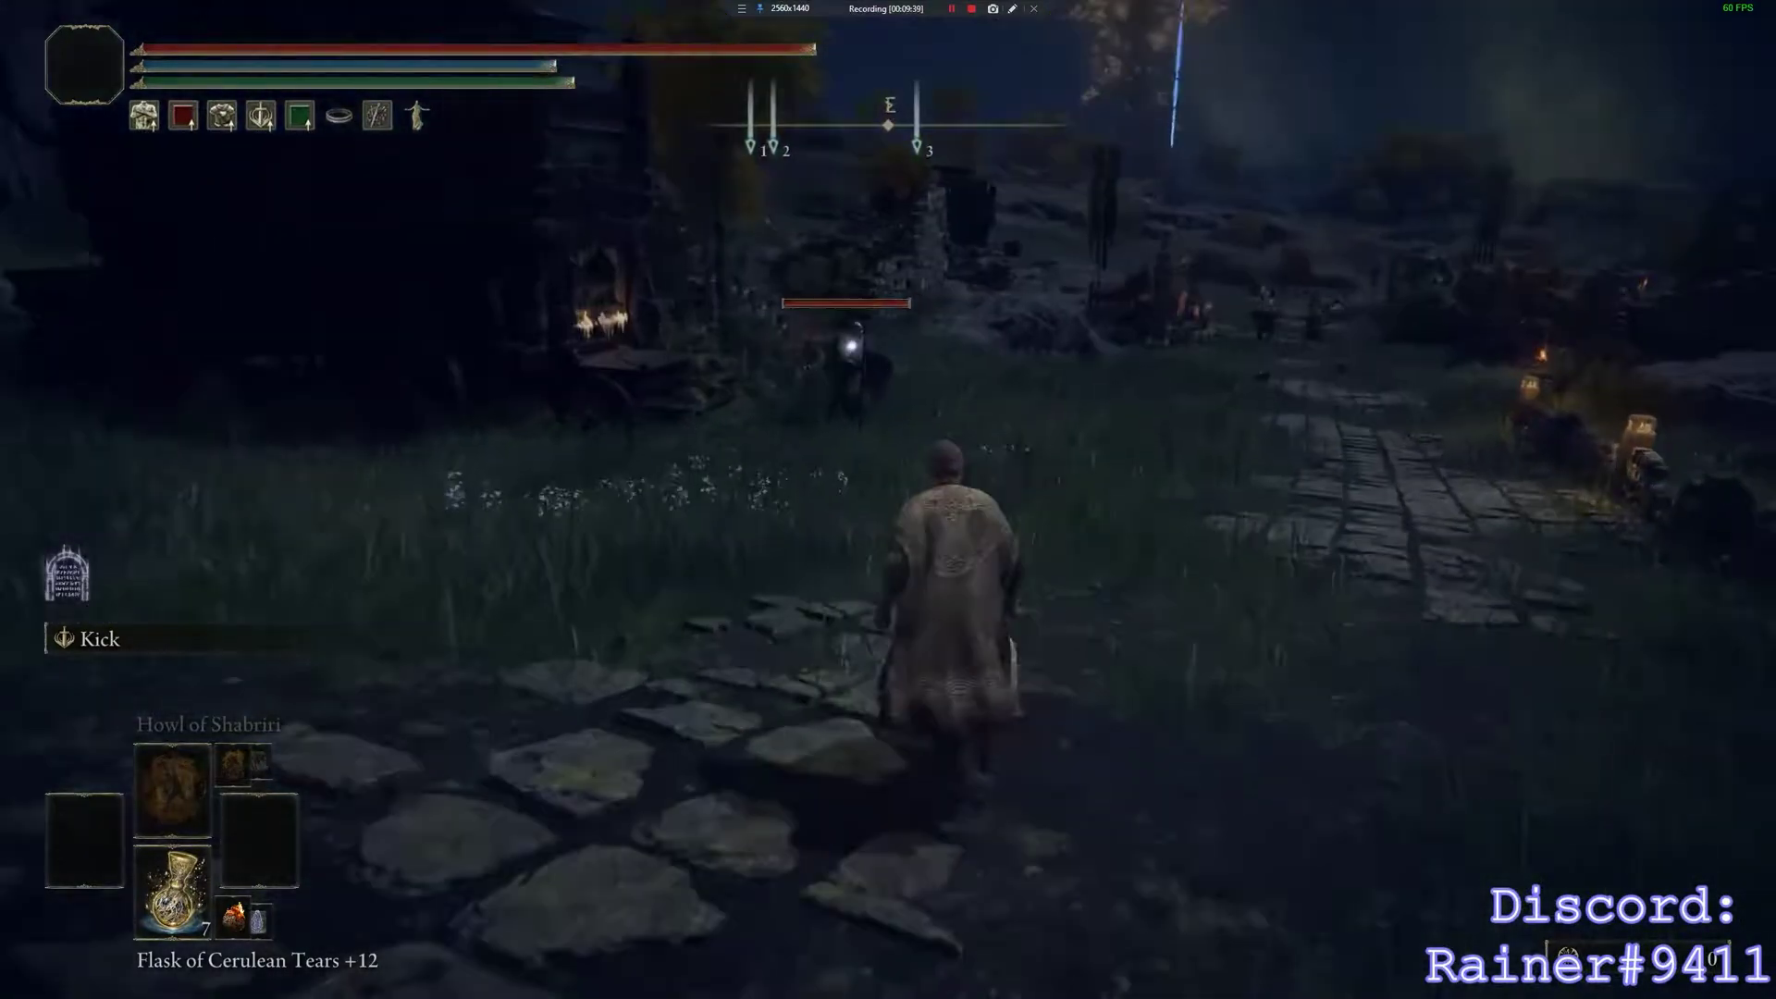
key(w)
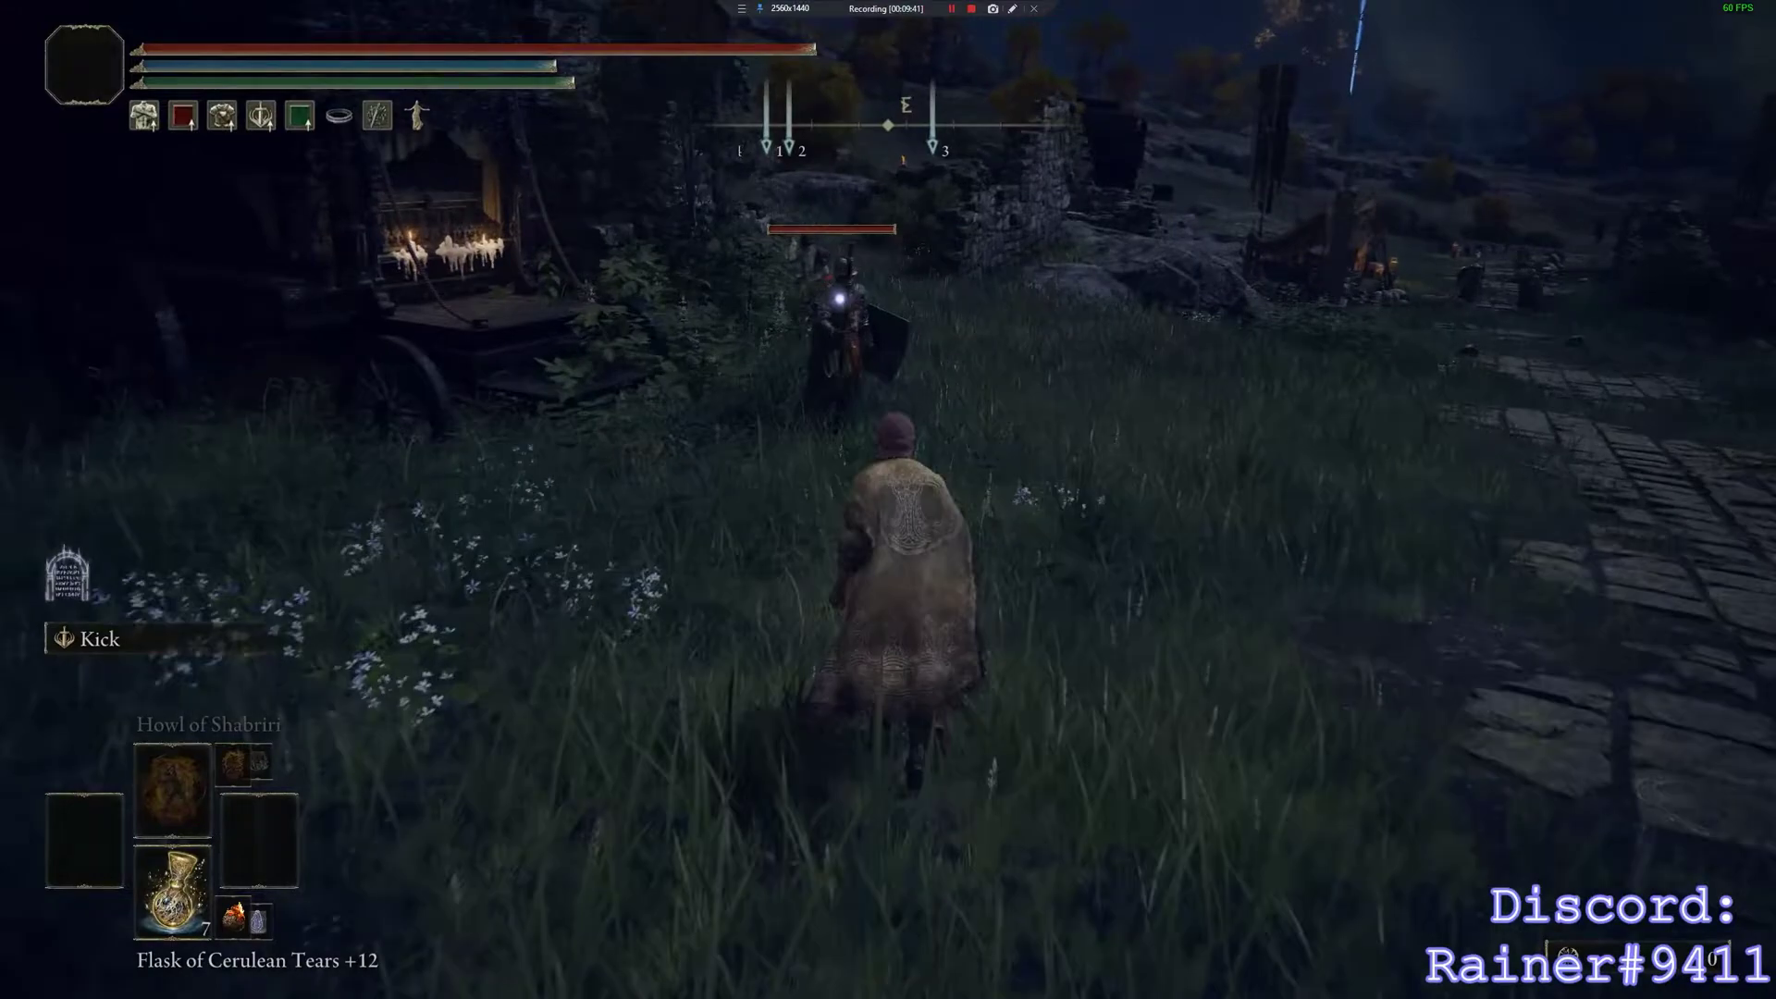
key(w)
key(d)
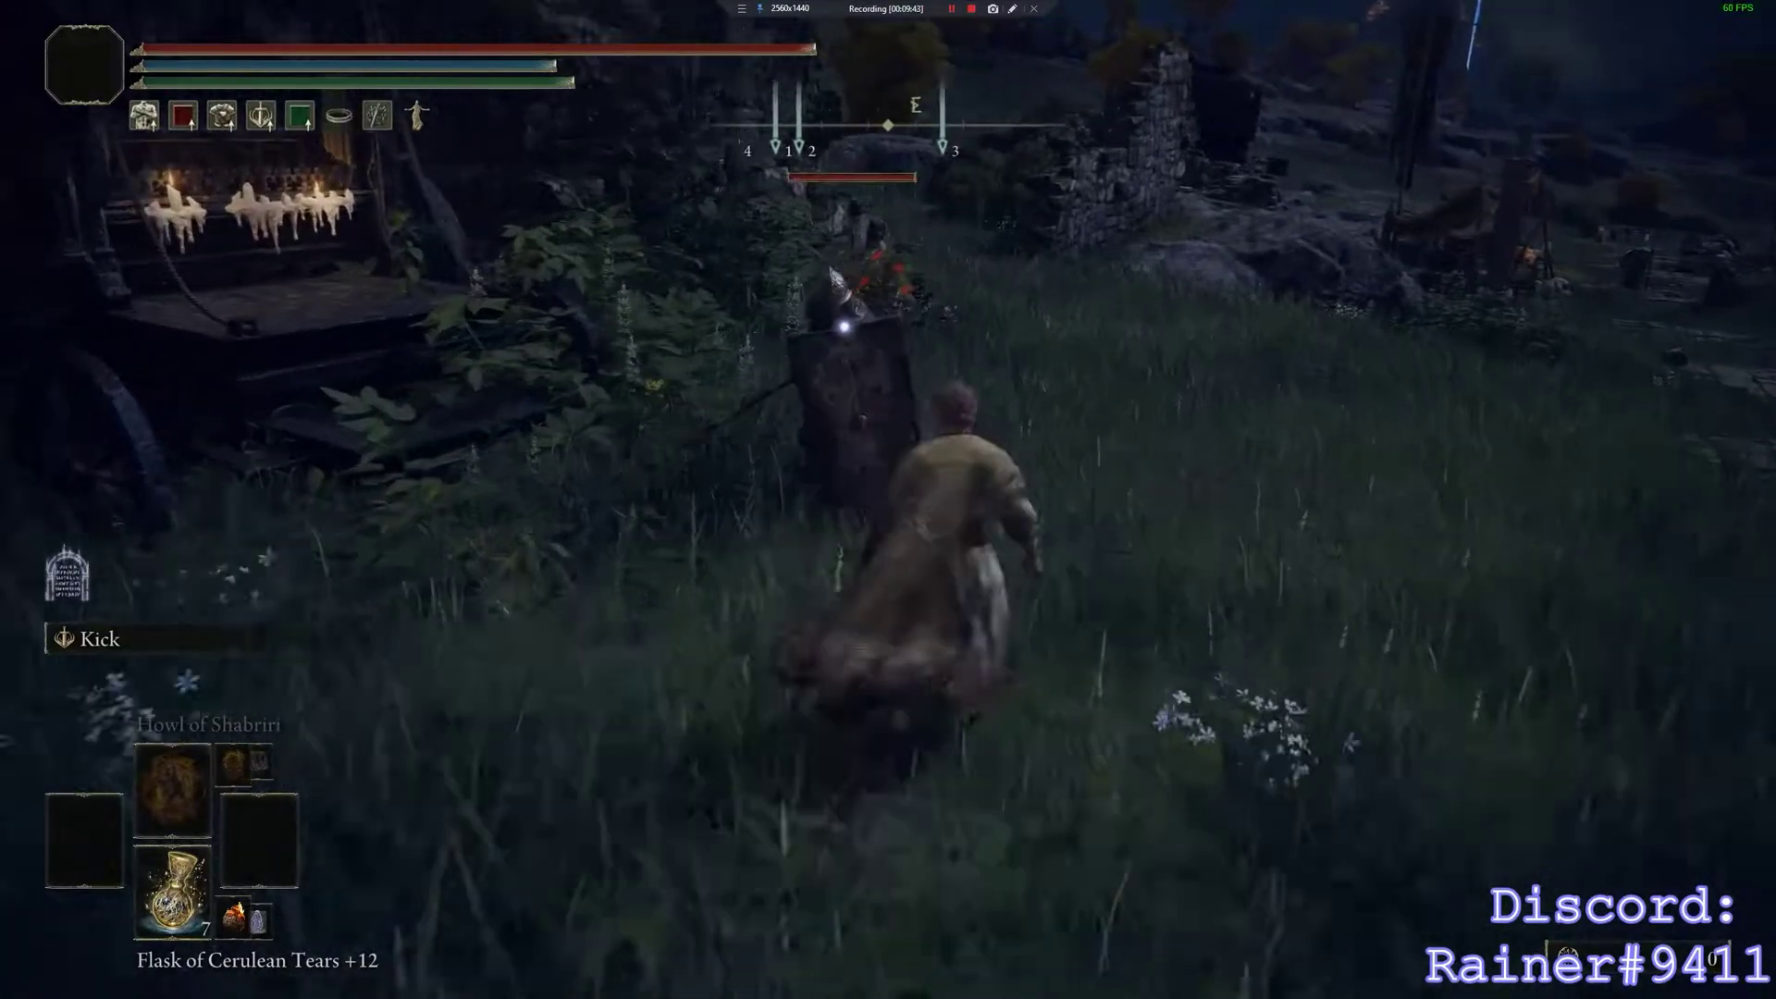
Fight the shield soldier with bare fists to test the reloaded Unarmed damage.
key(w)
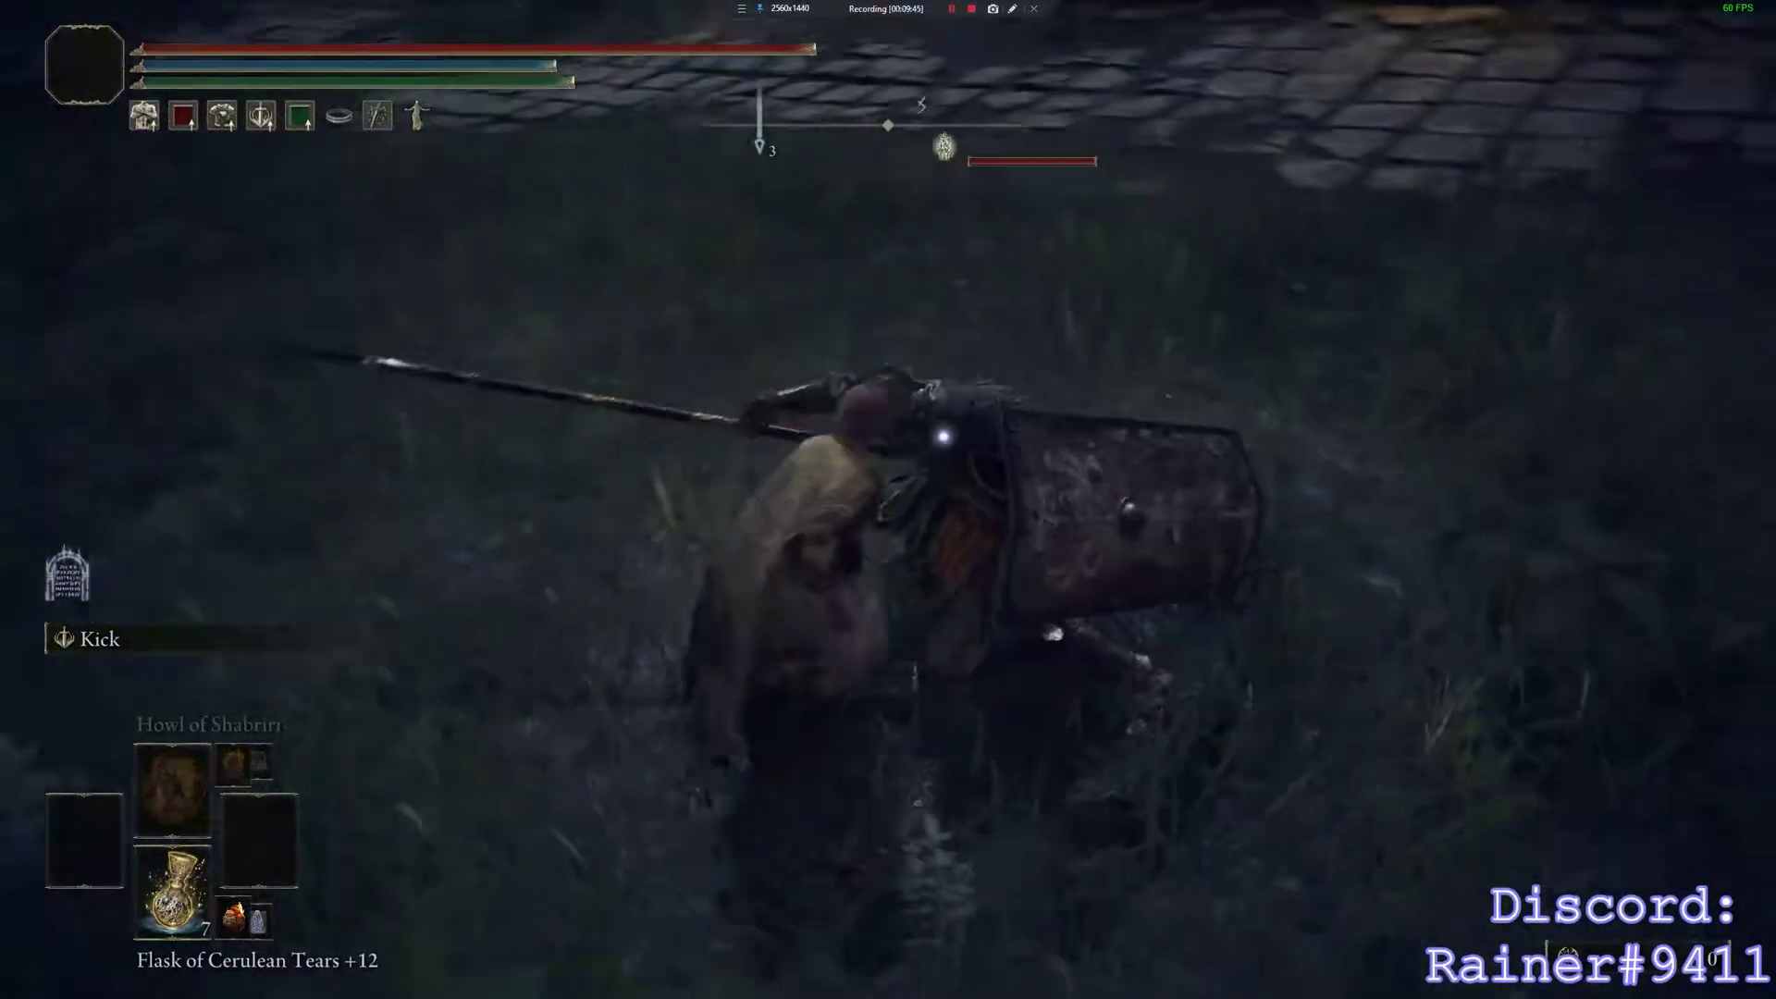
key(a)
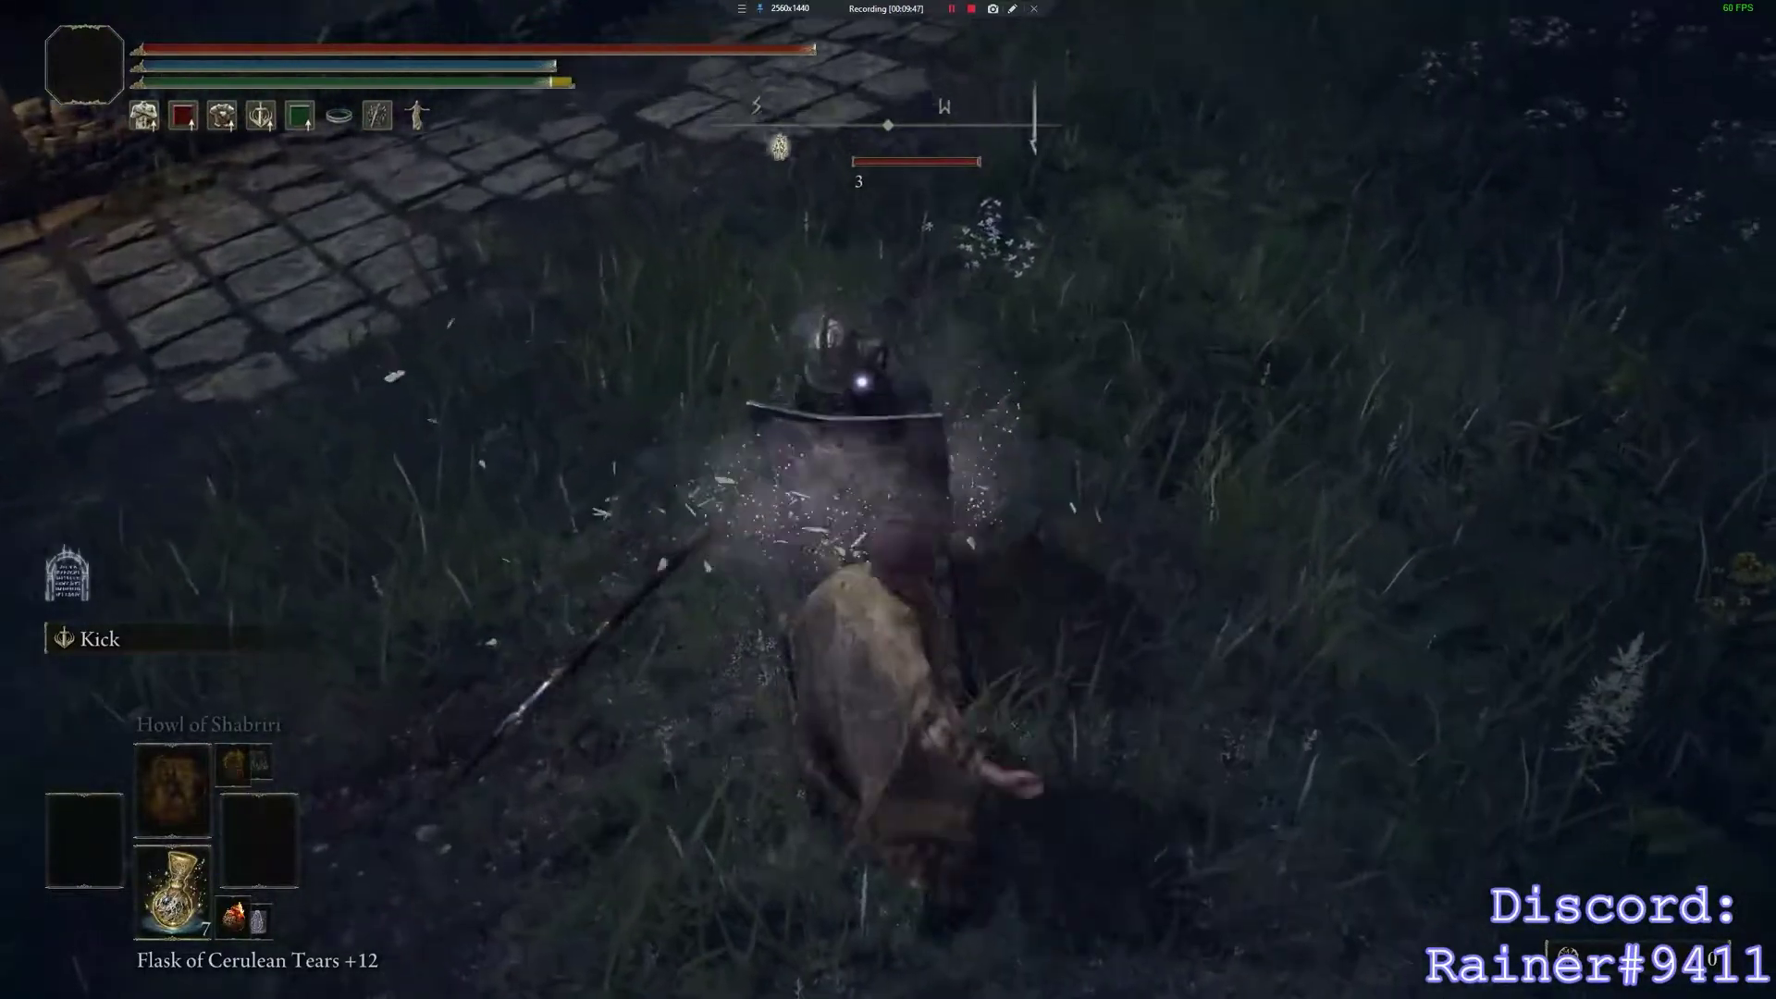
key(a)
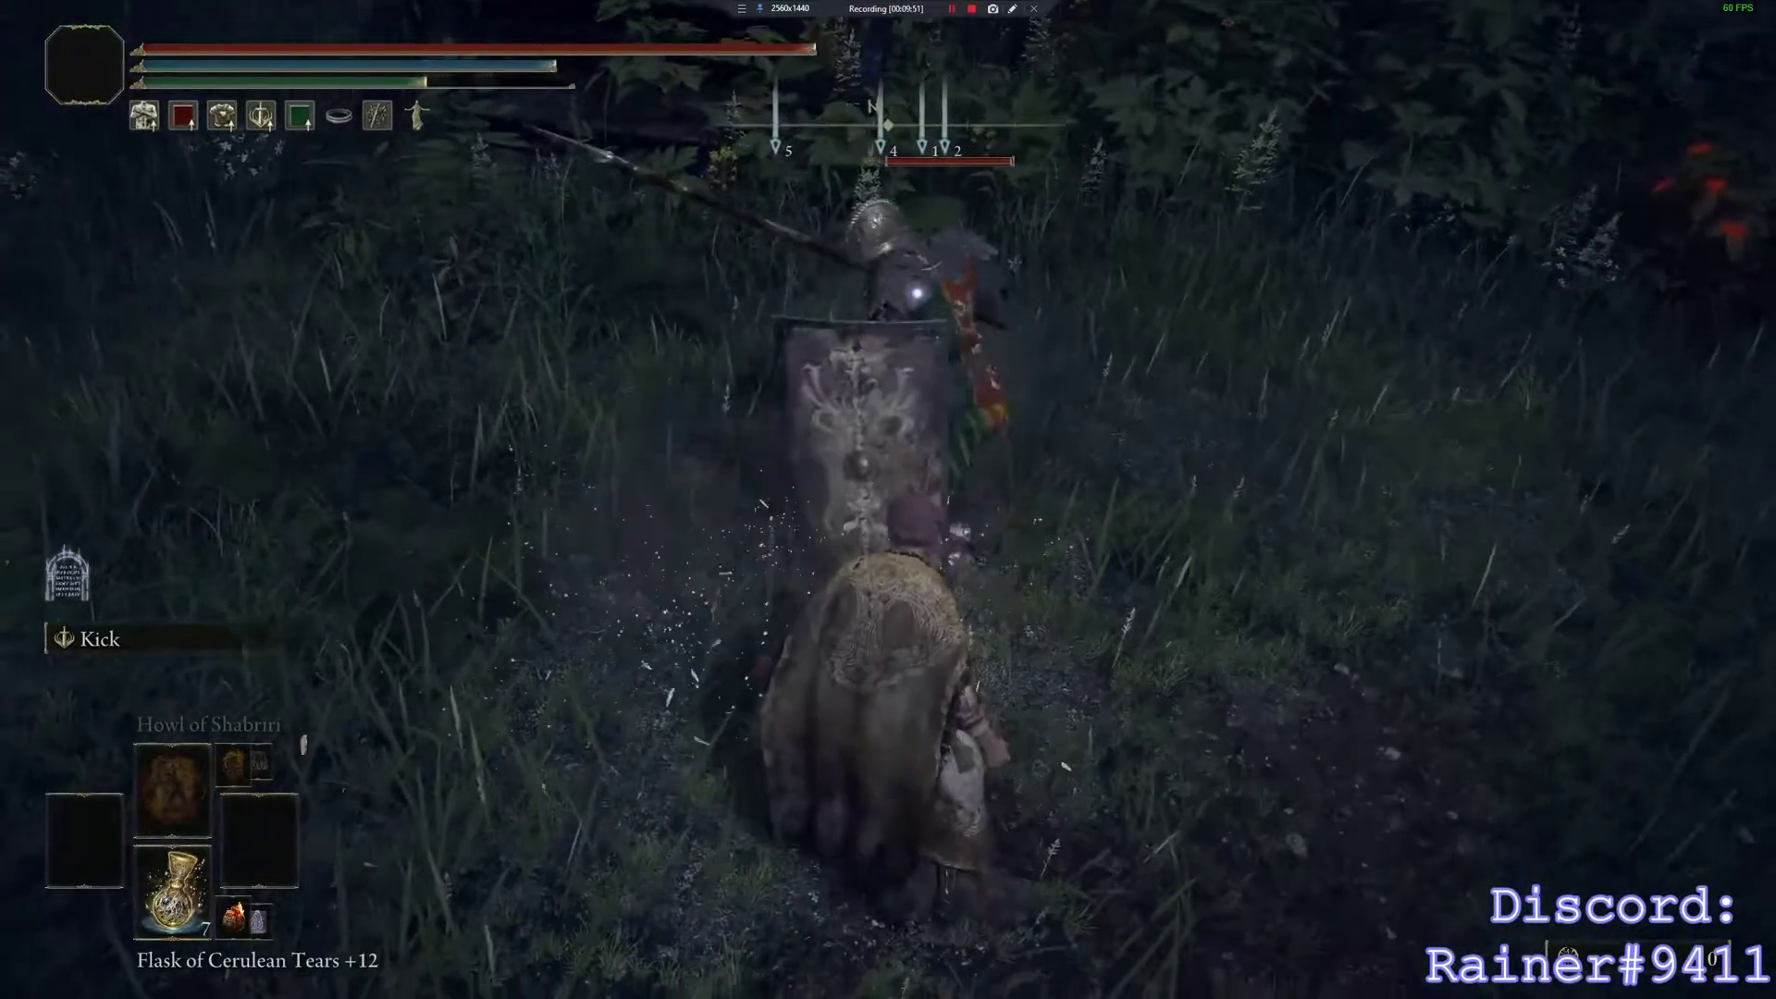
key(a)
key(w)
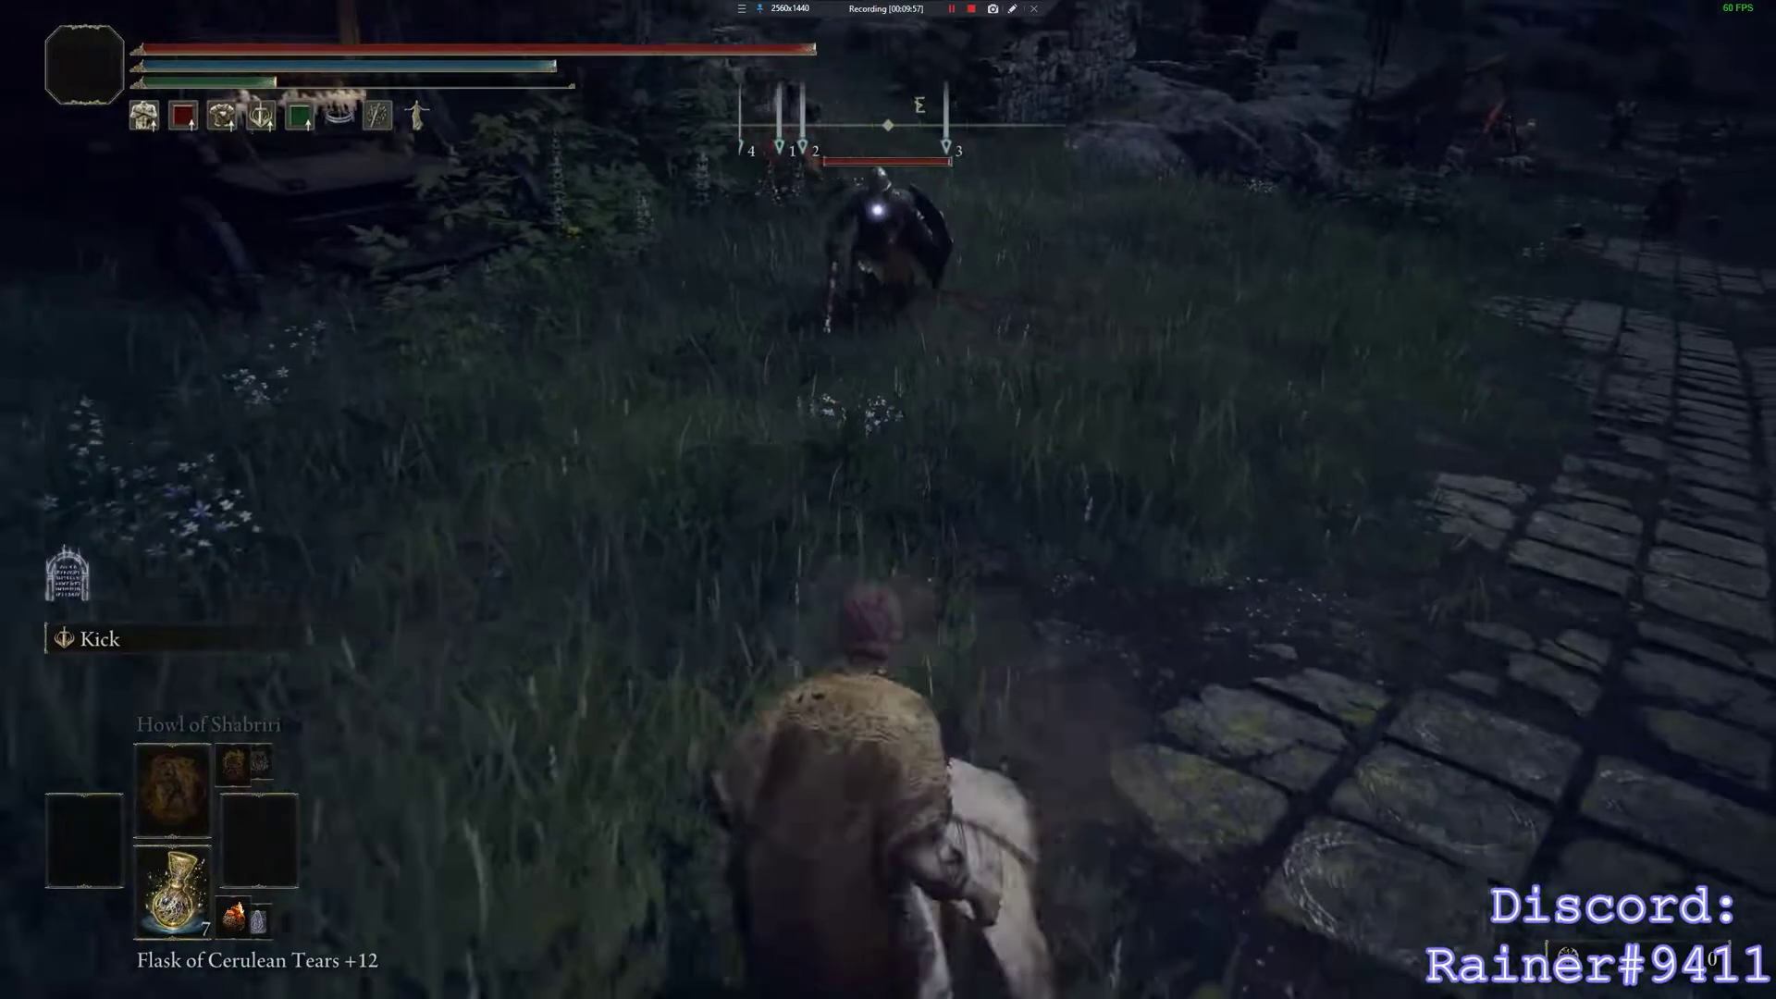
Run back to the Gatefront site of grace, rest there, and switch back to DSMapStudio.
key(q)
key(a)
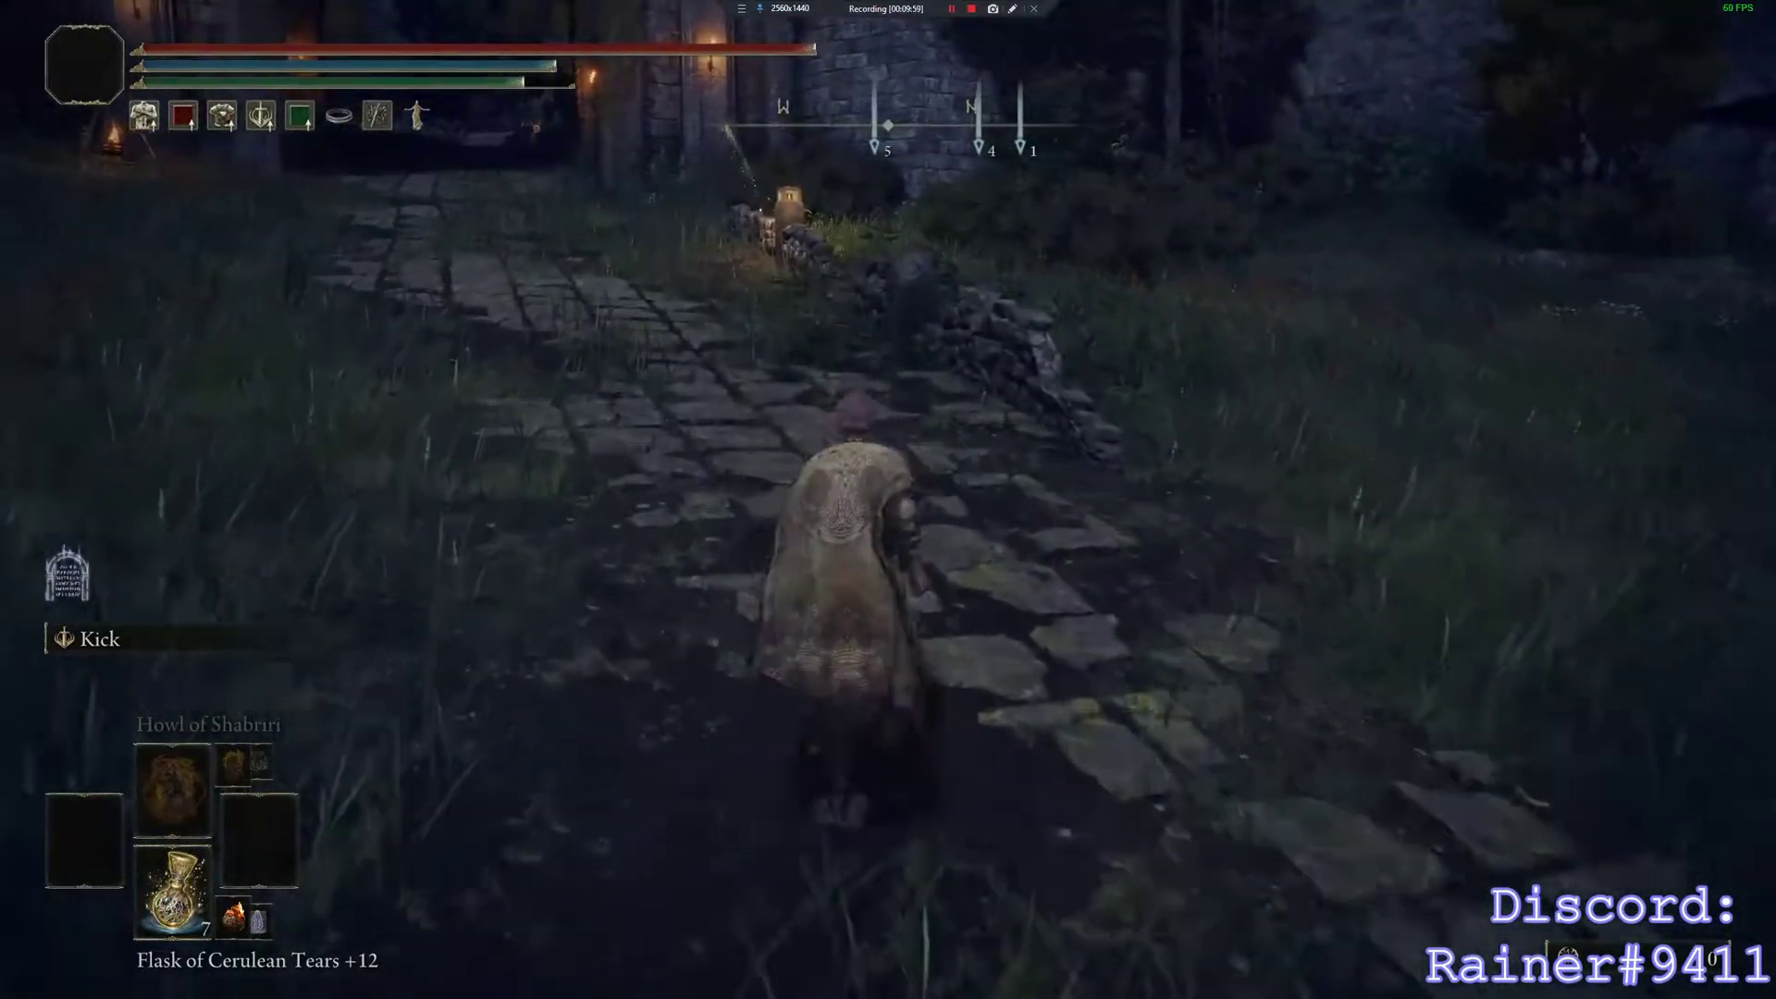
key(w)
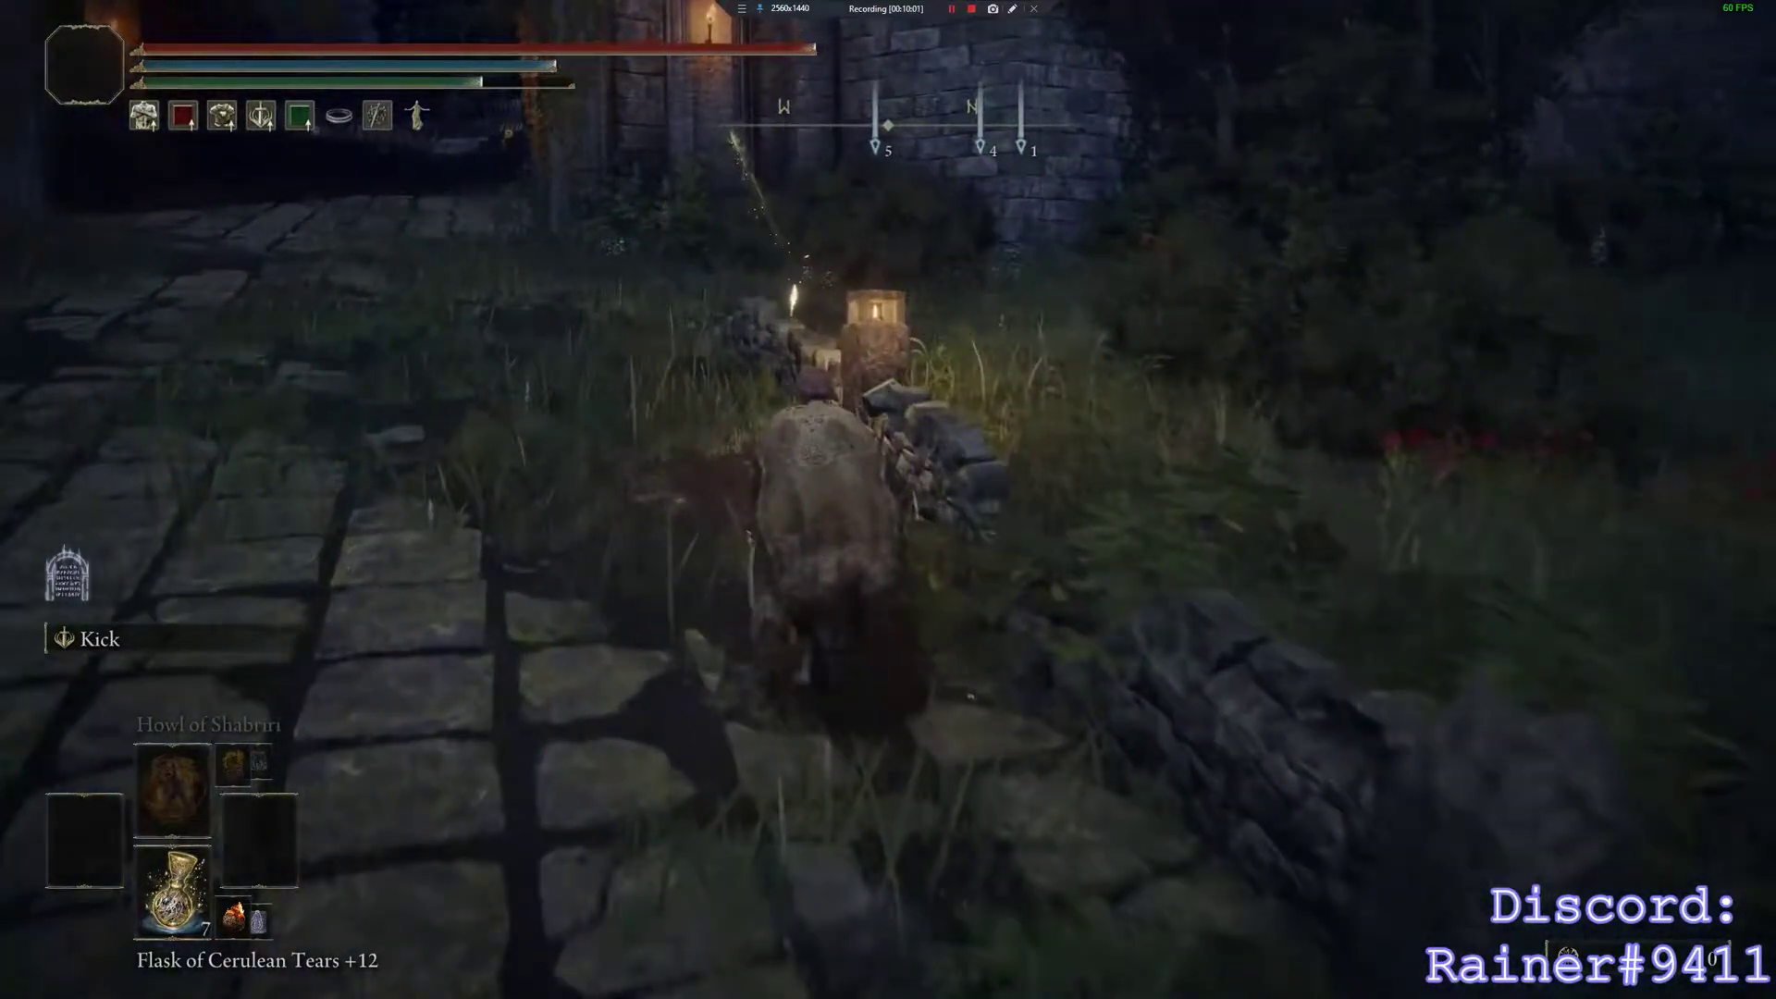
key(w)
key(e)
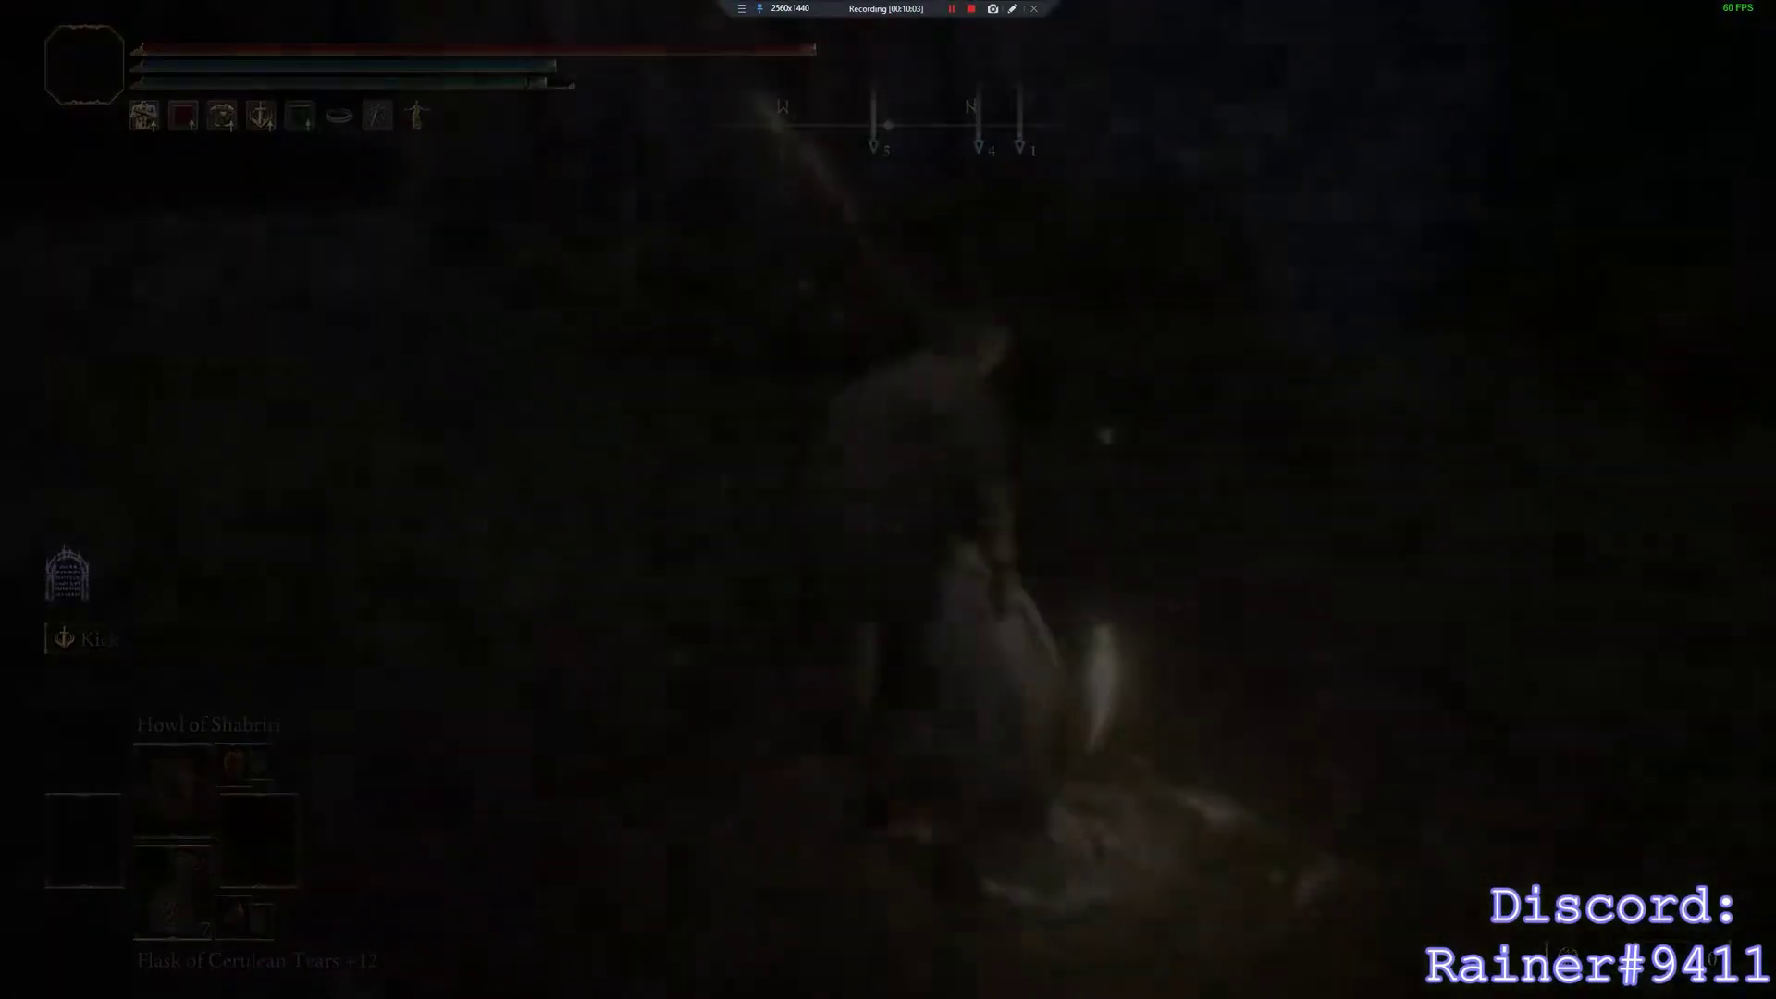
key(alt+Tab)
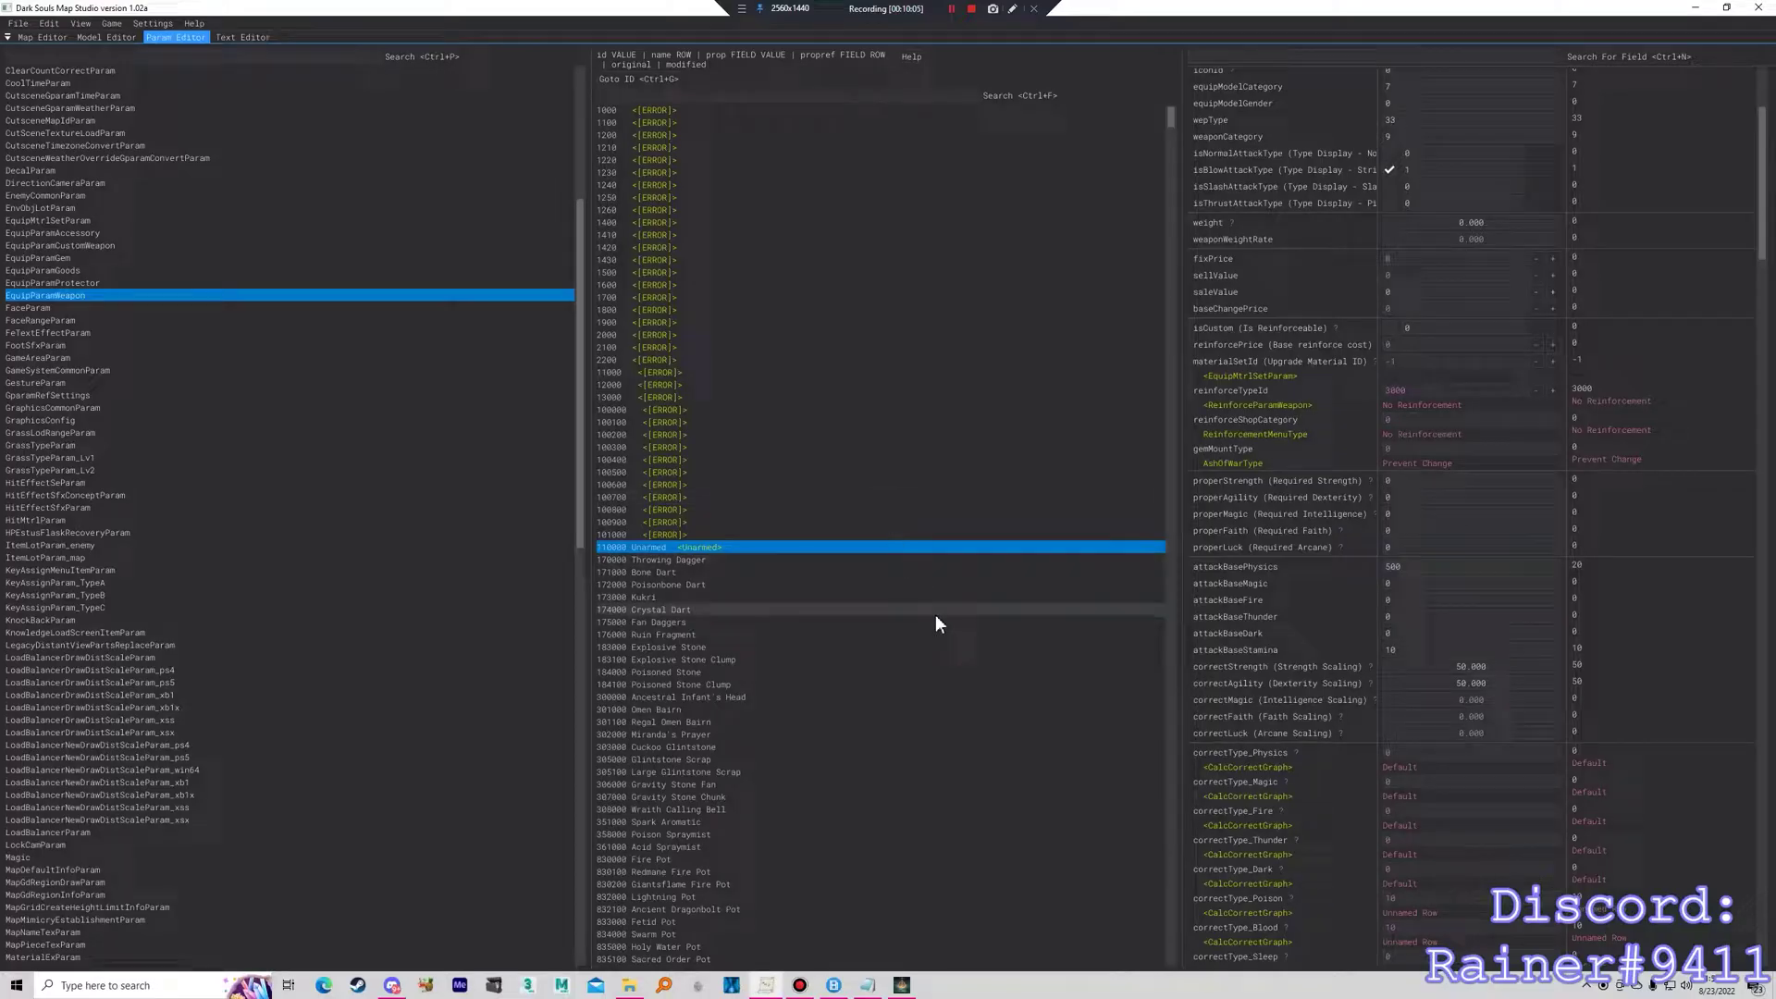
Look through the project and viewport settings and the list of params available for hot reloading.
scroll(1341, 185, up, 5)
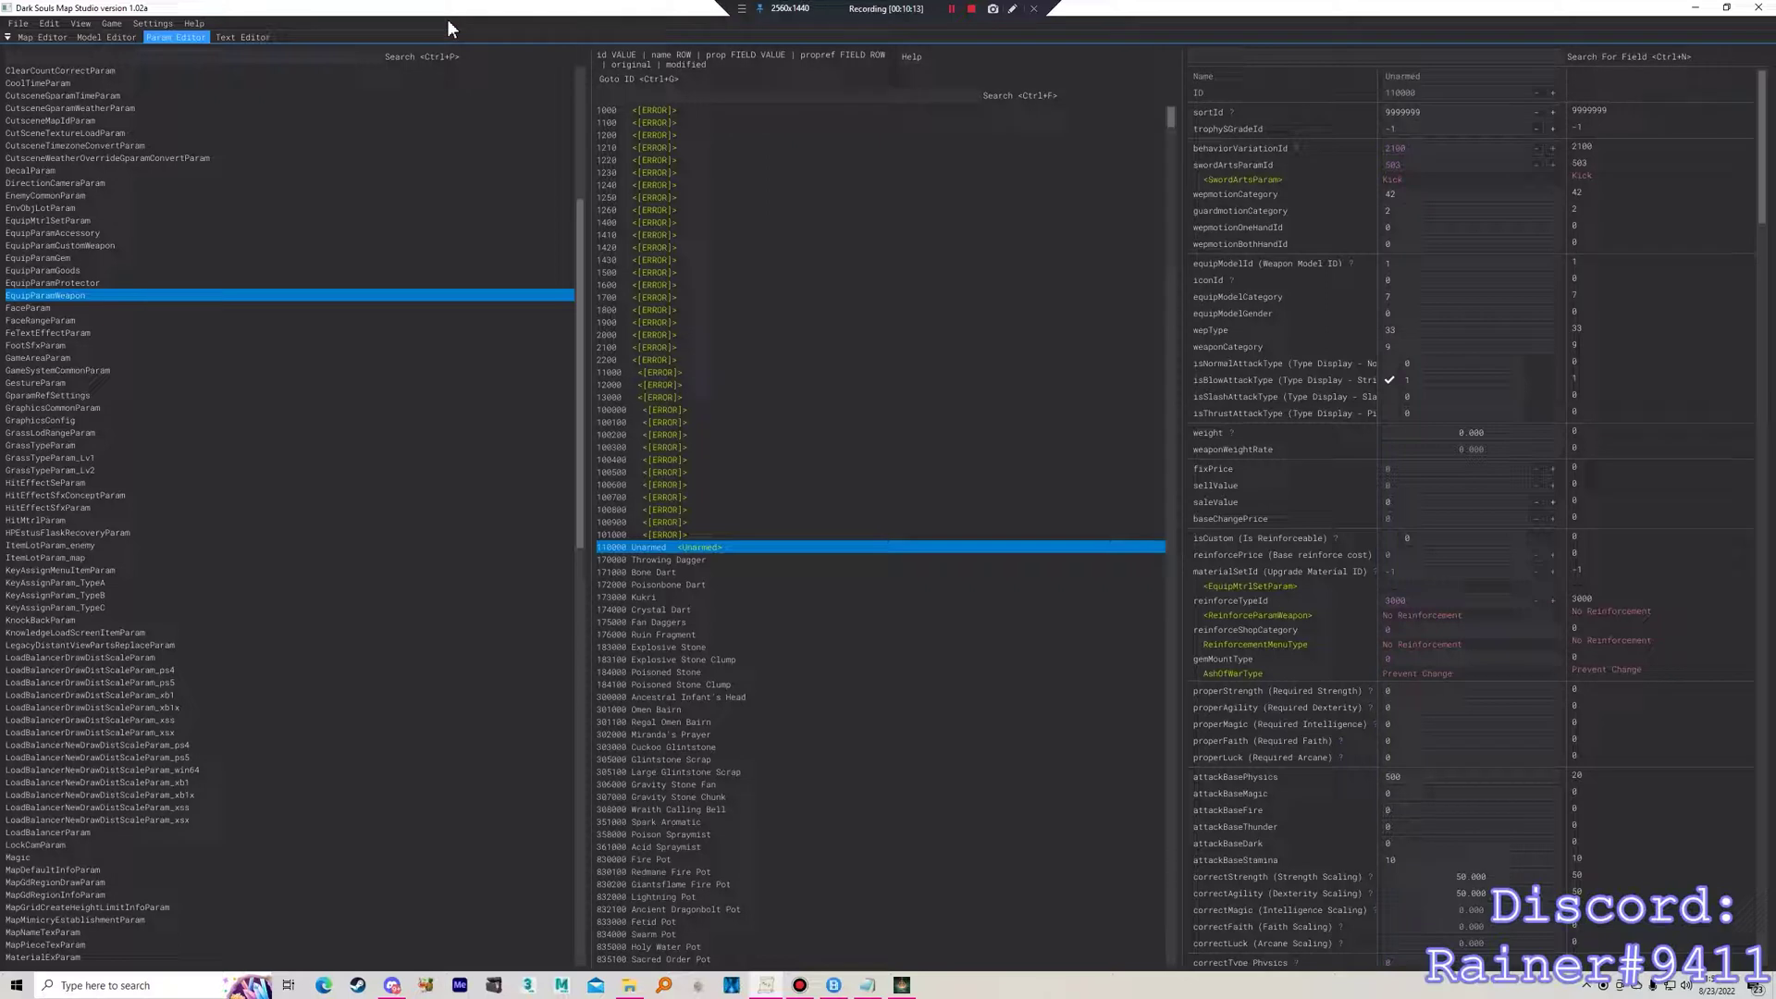
click(152, 23)
mouse_move(185, 39)
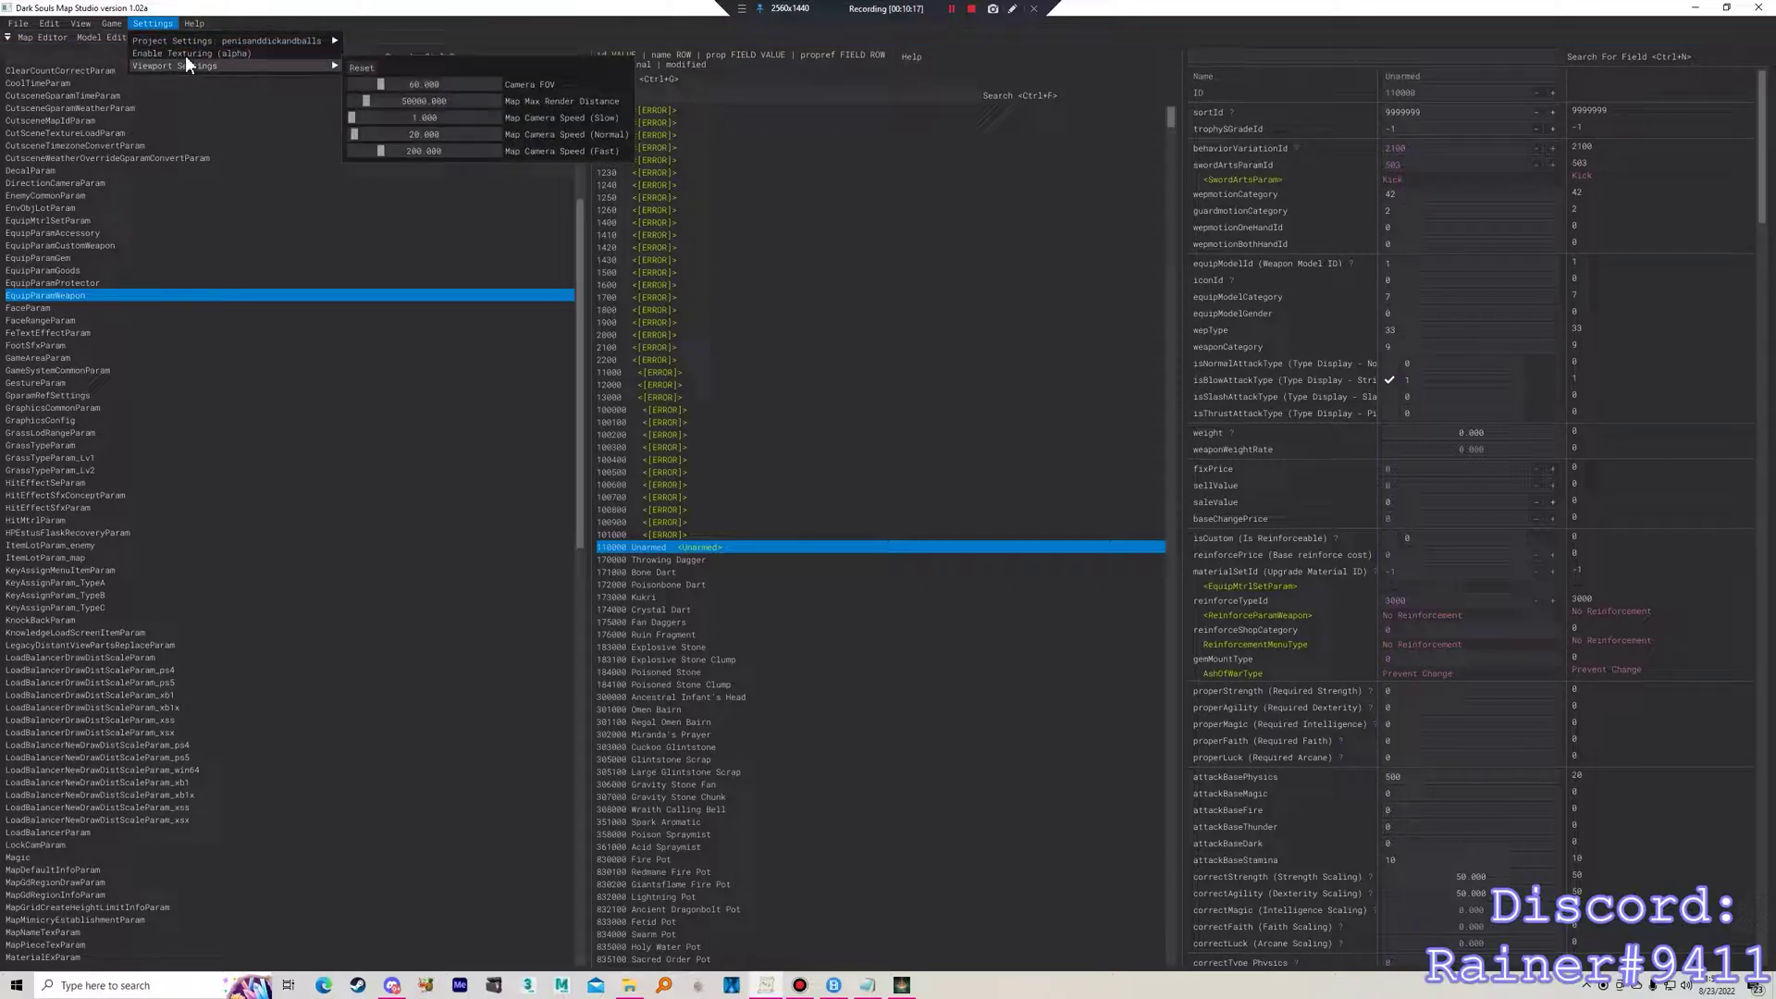
click(17, 24)
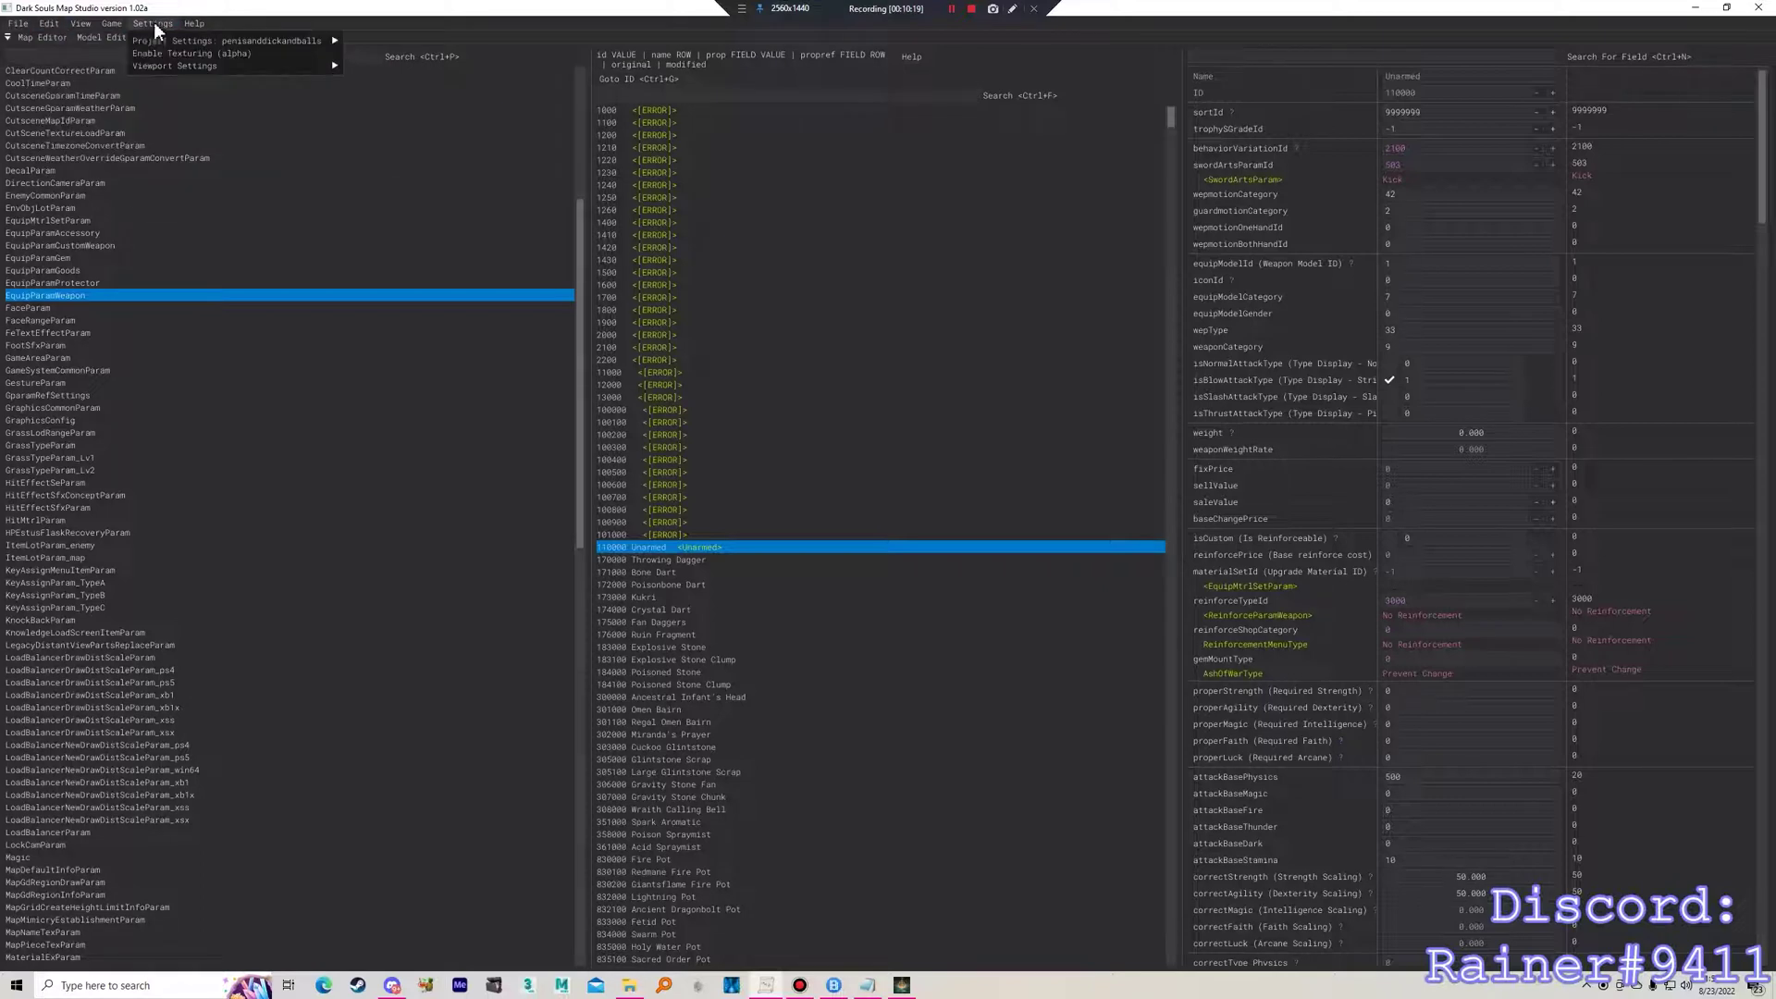
mouse_move(108, 26)
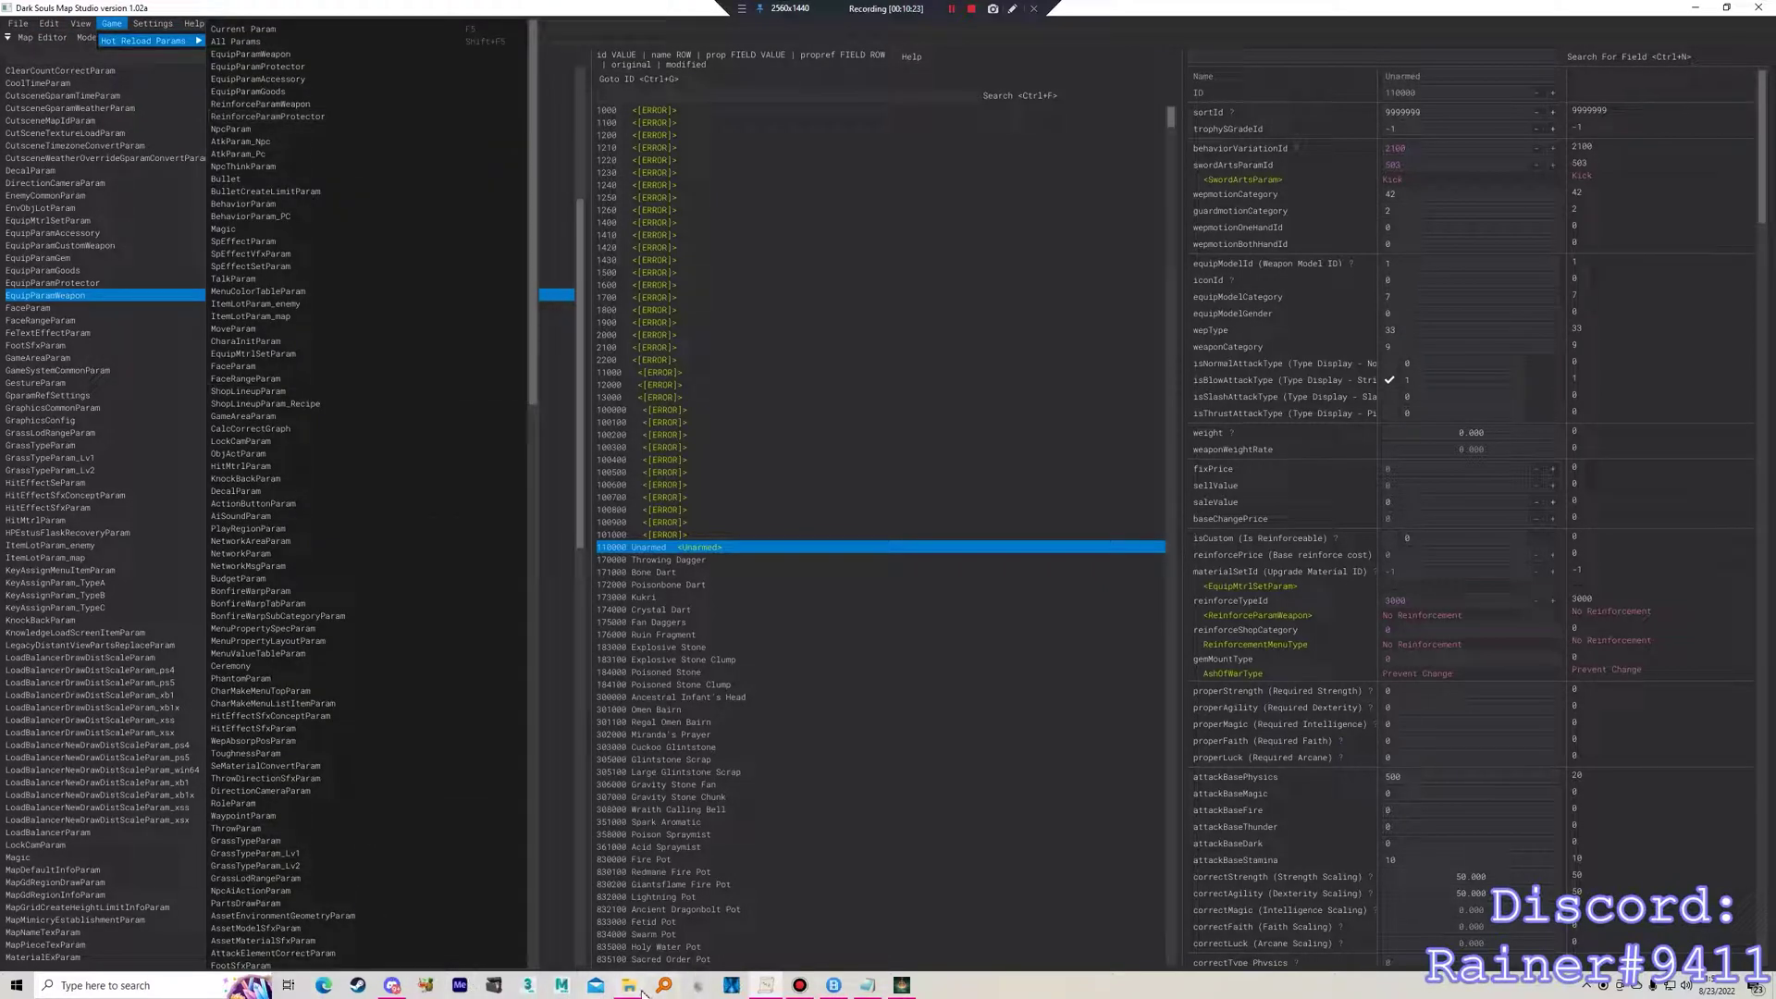
In File Explorer, open the mod project folder inside ModEngine-2.0.0-preview3-win64 in Downloads and select regulation.bin.prev.
mouse_move(638, 988)
click(625, 936)
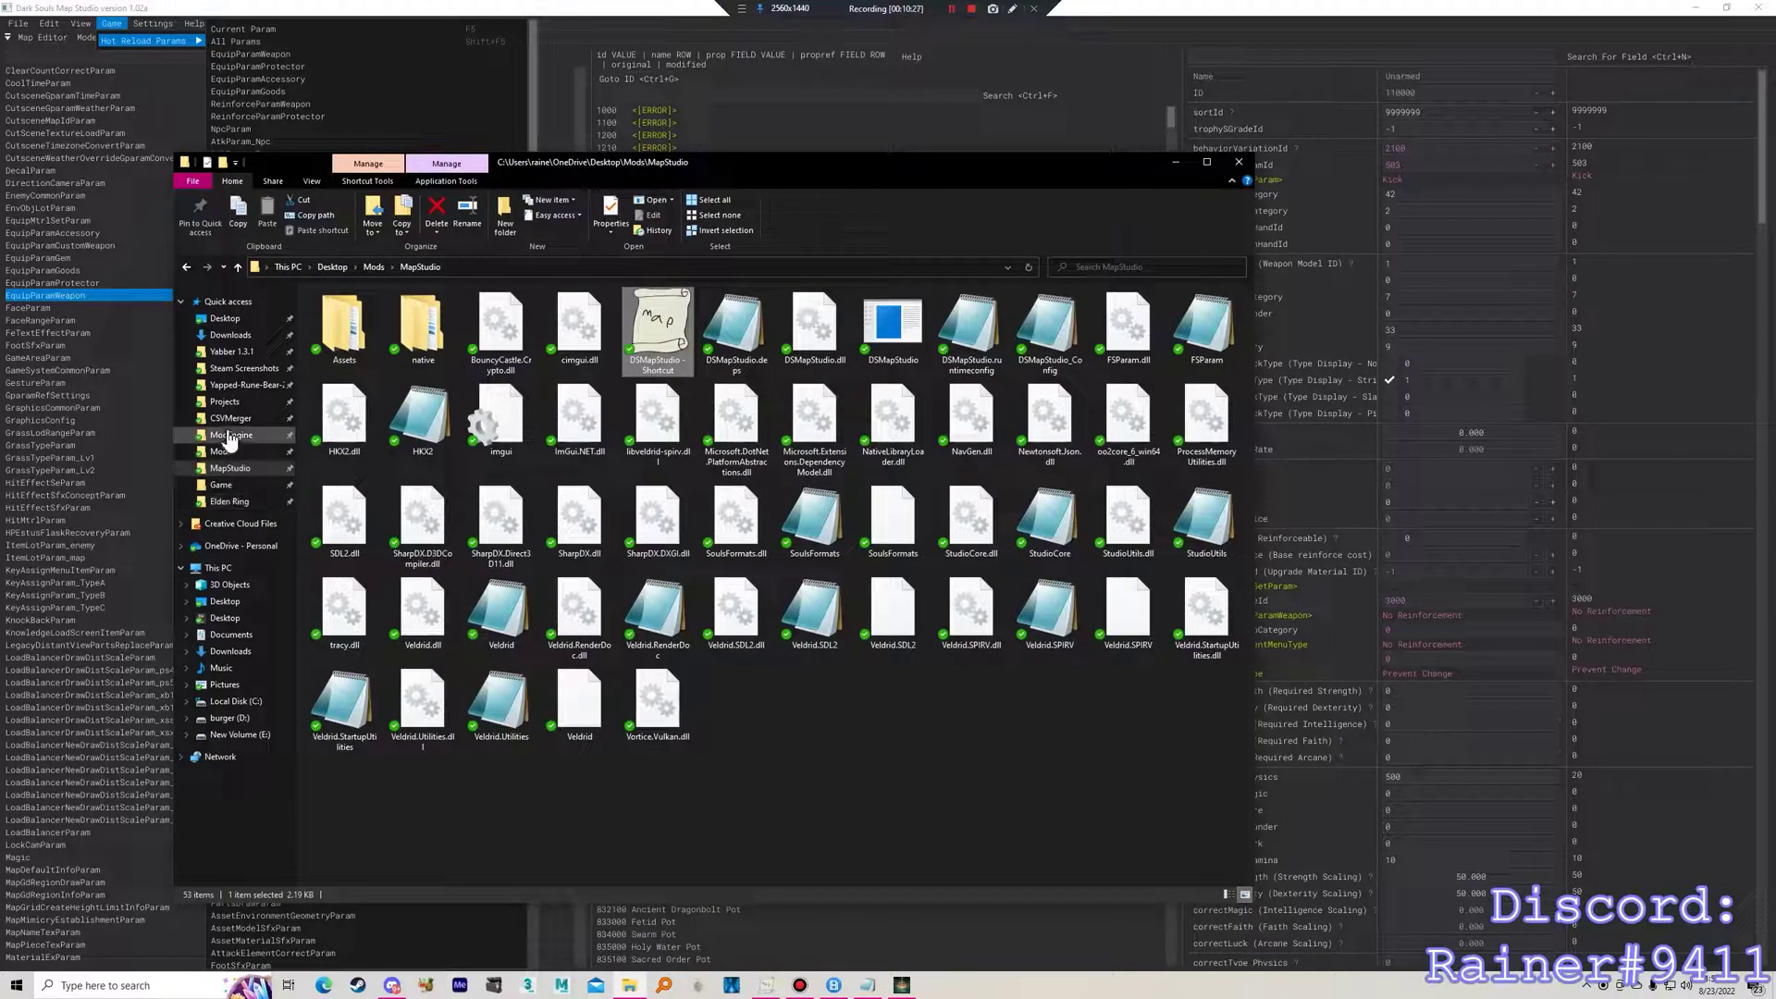
click(228, 335)
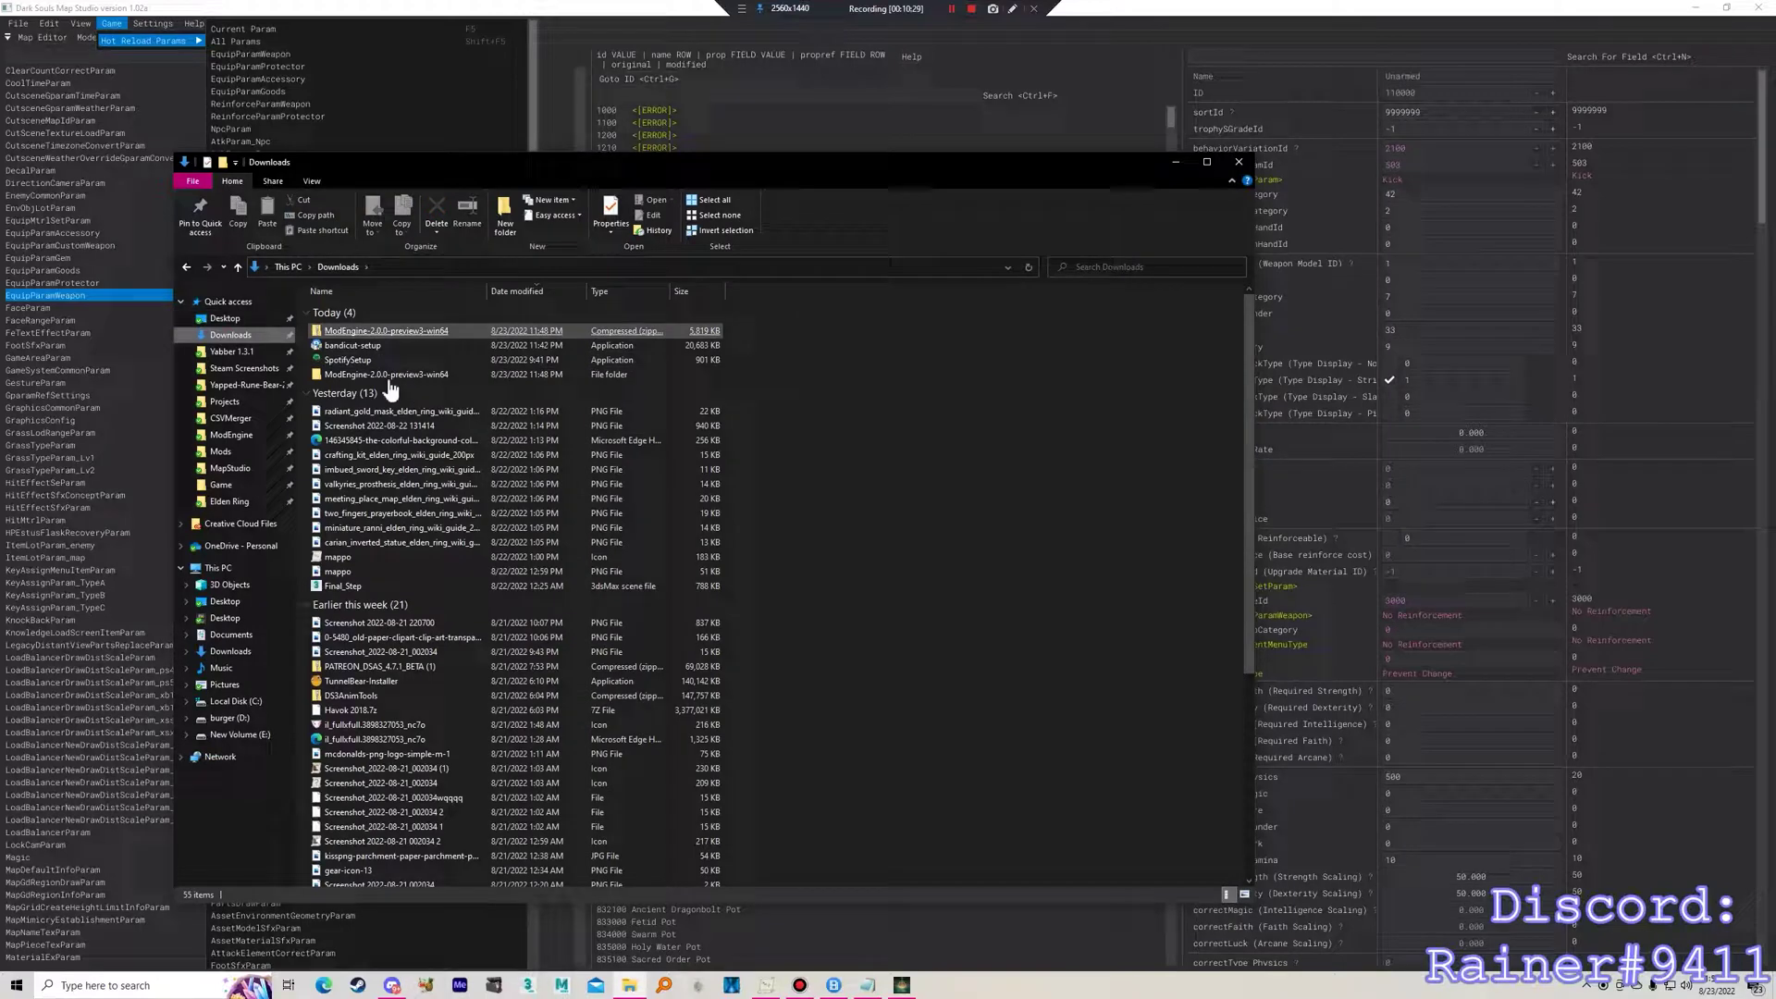
double_click(389, 375)
double_click(425, 316)
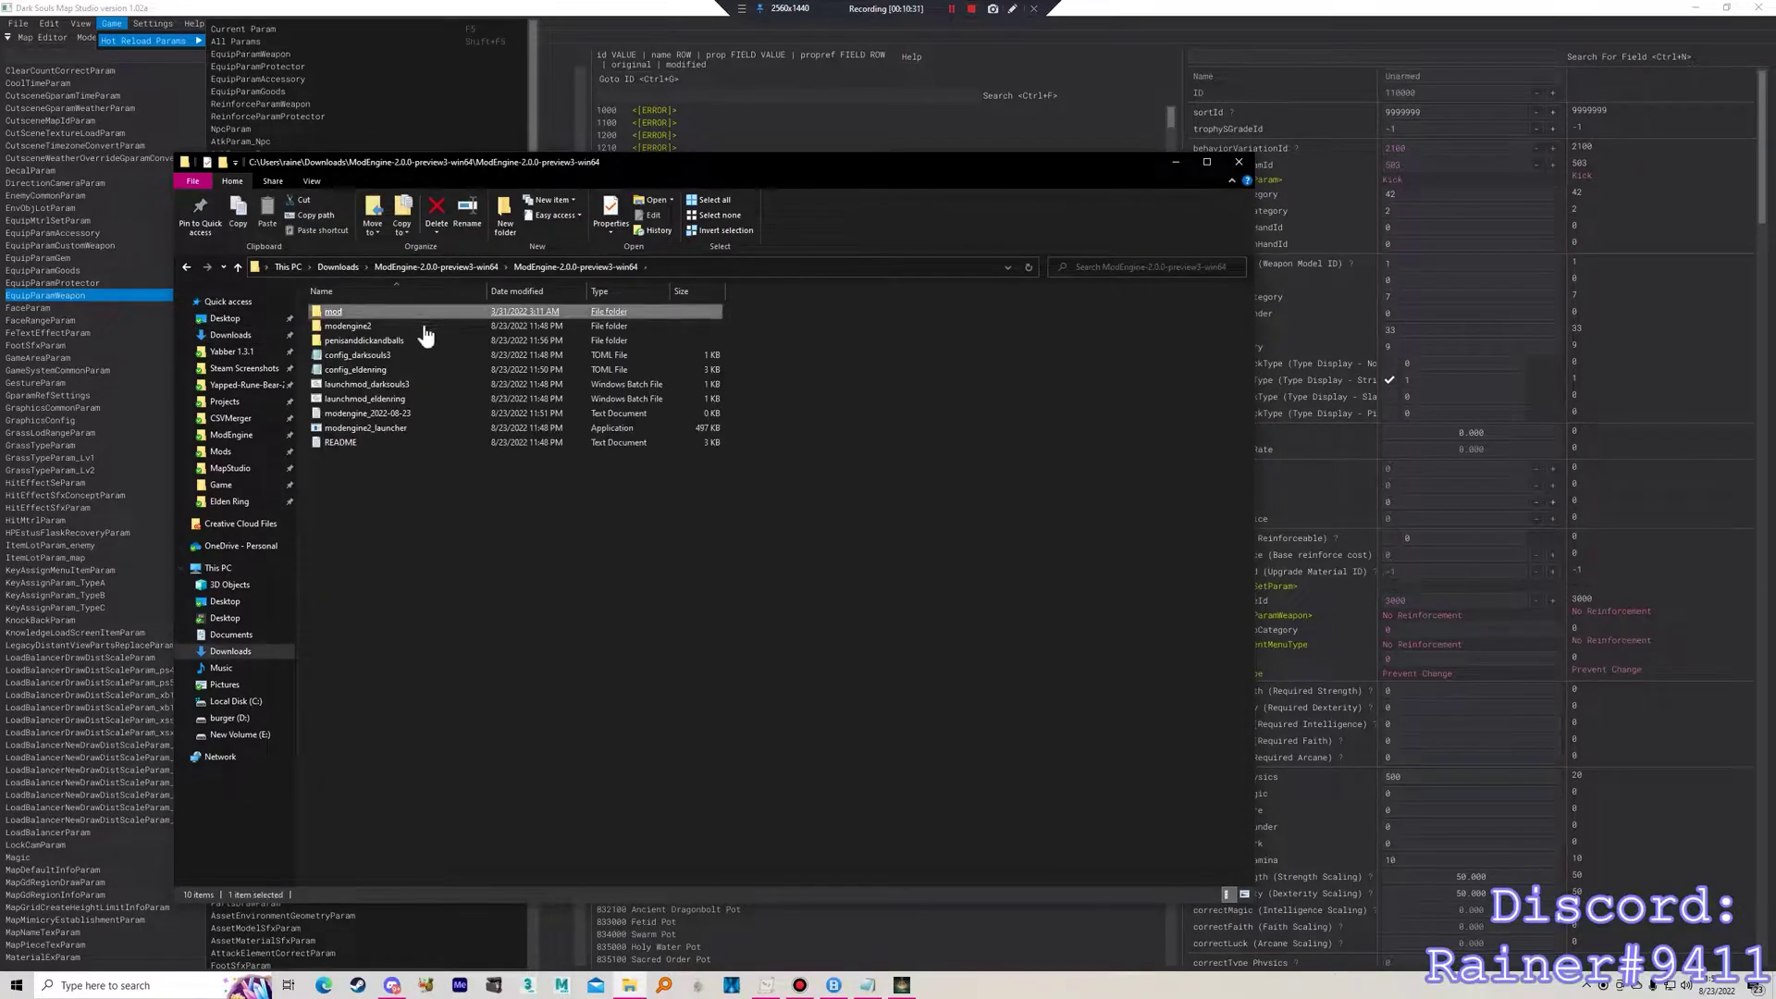
double_click(418, 341)
click(417, 342)
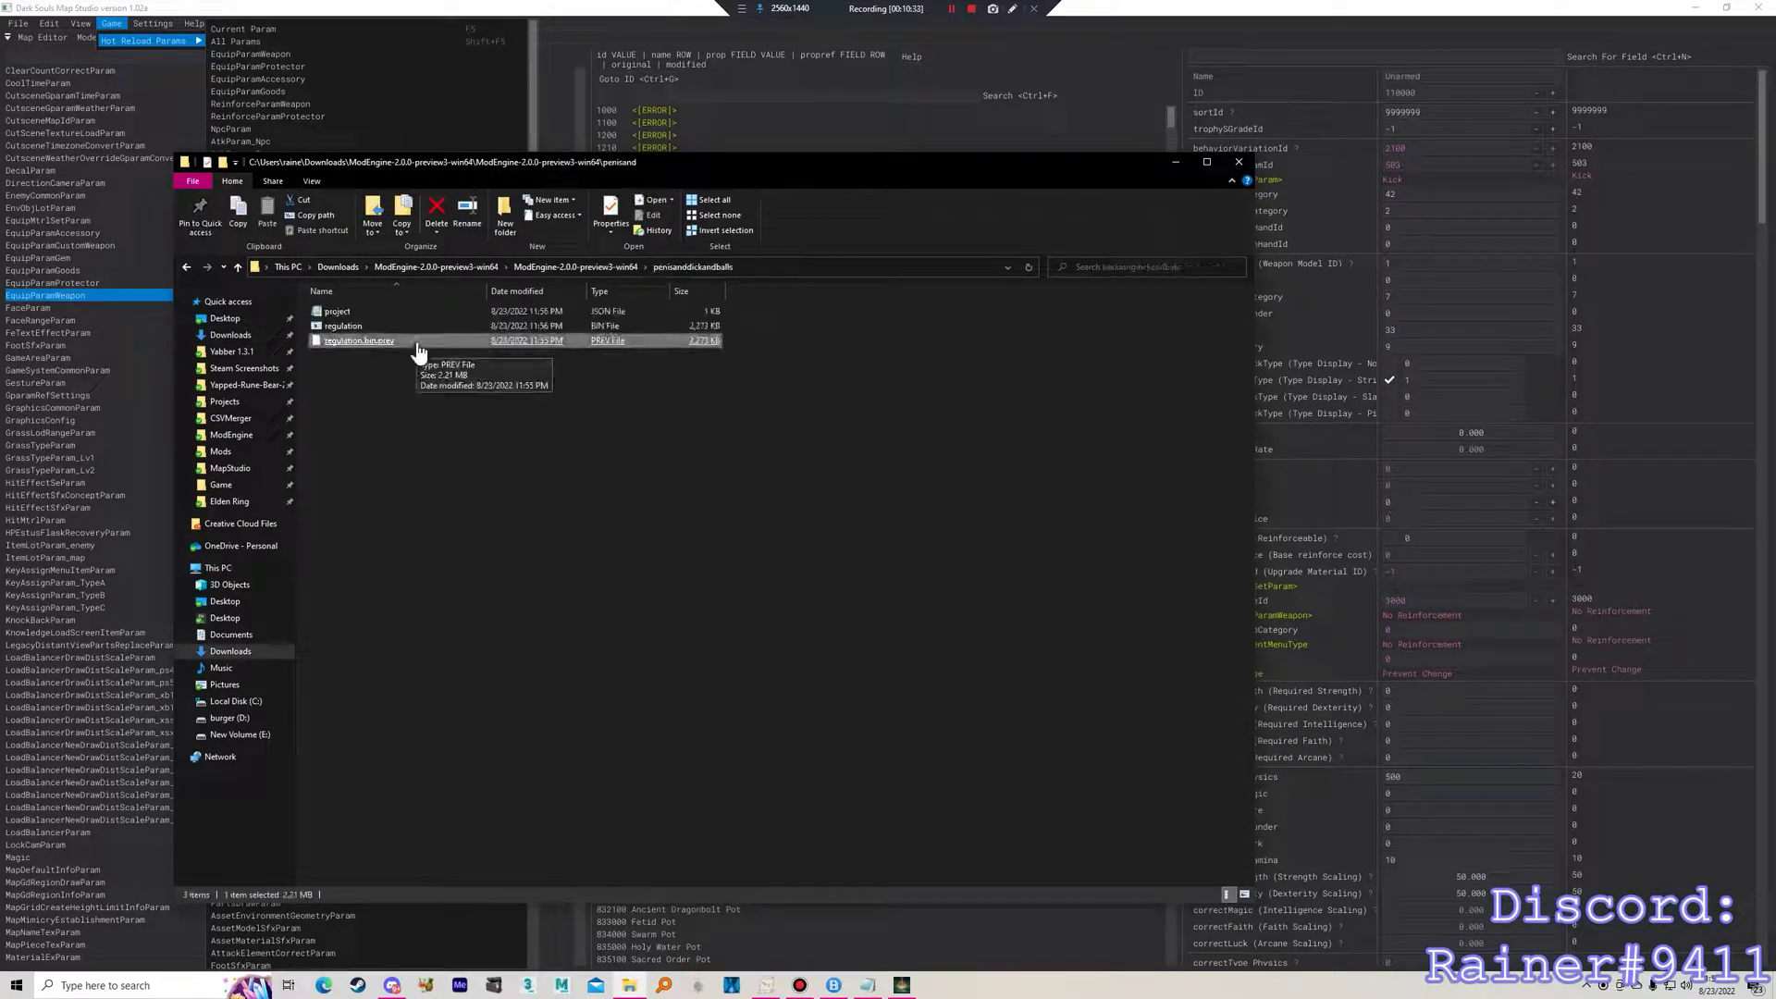
Return to DSMapStudio and examine the Unarmed weapon's fields, from attack values through guard, origin weapon and equip flags.
click(1421, 42)
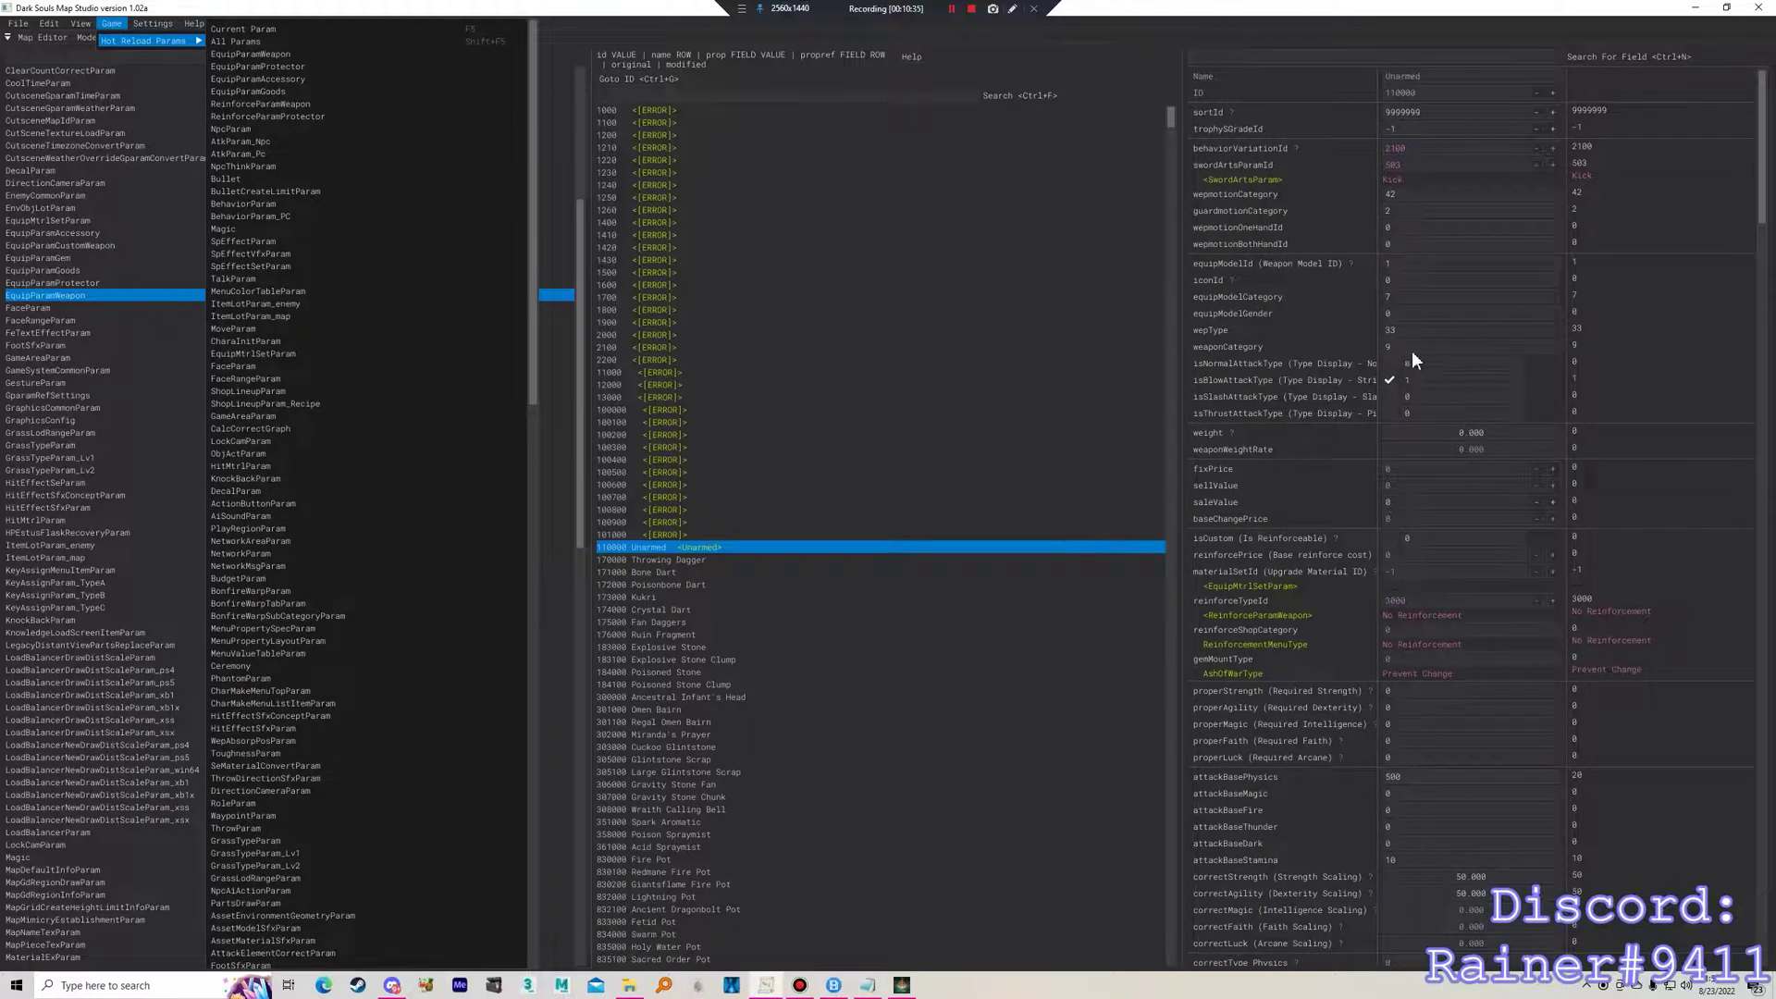
scroll(1539, 353, down, 2)
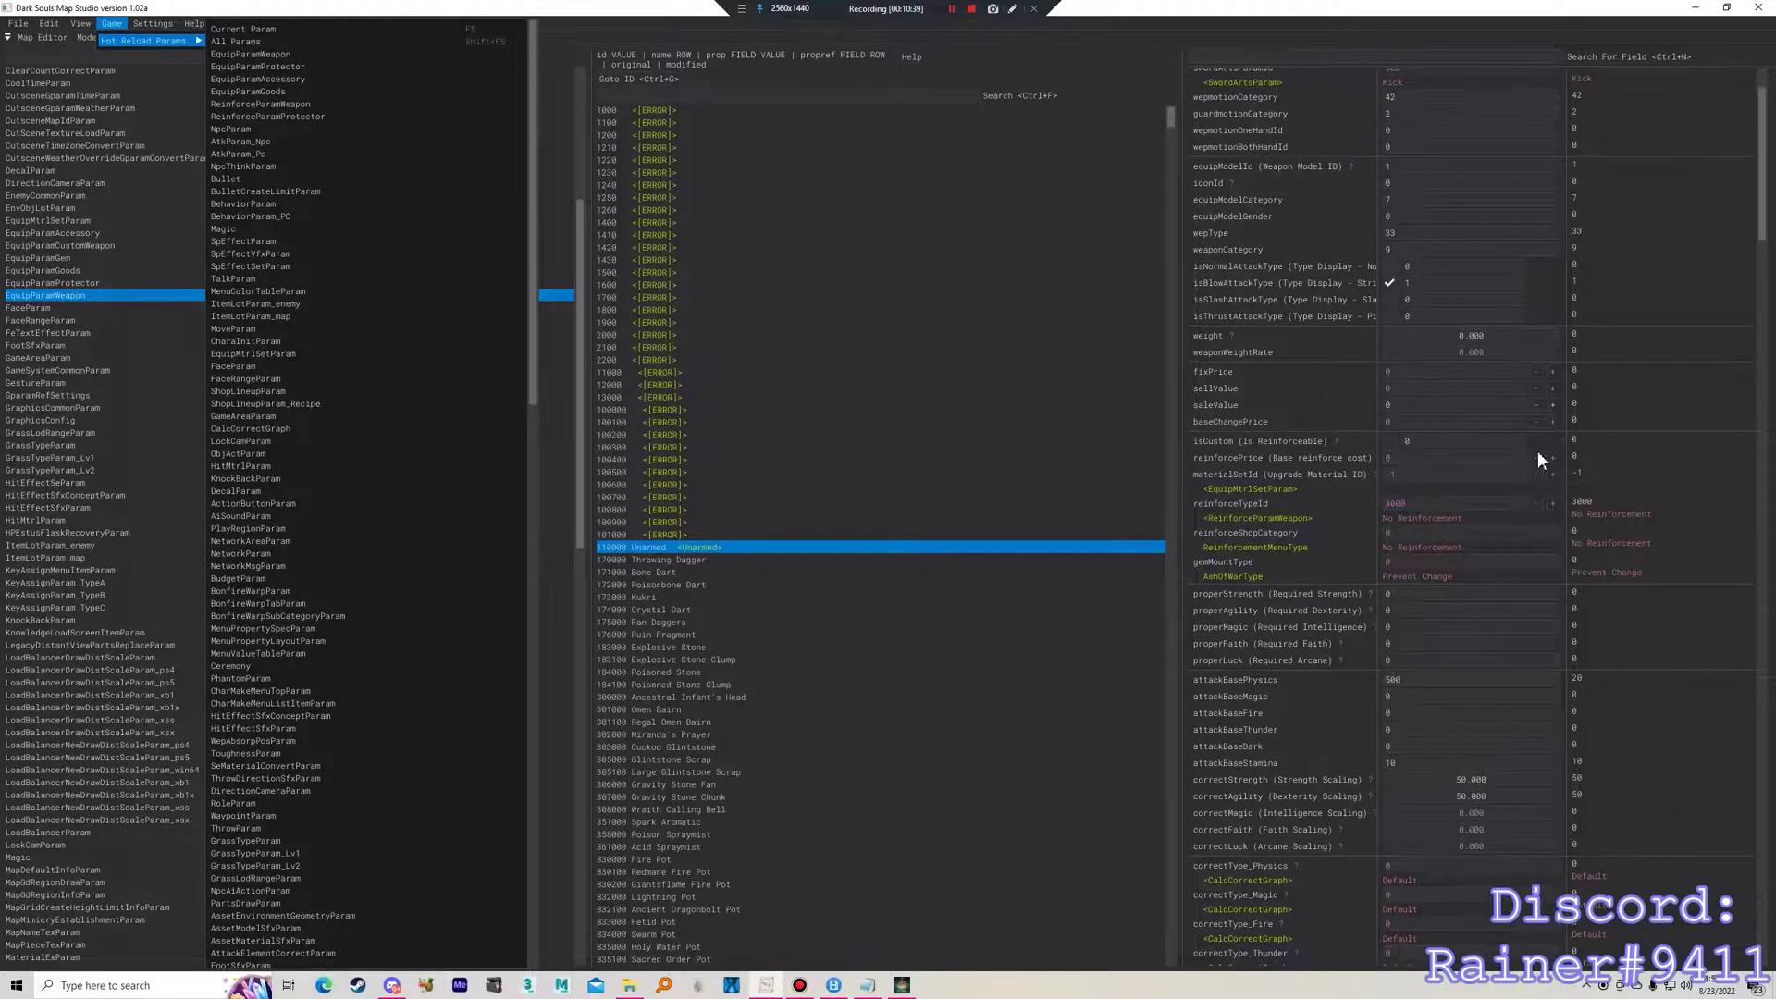
scroll(1223, 673, down, 2)
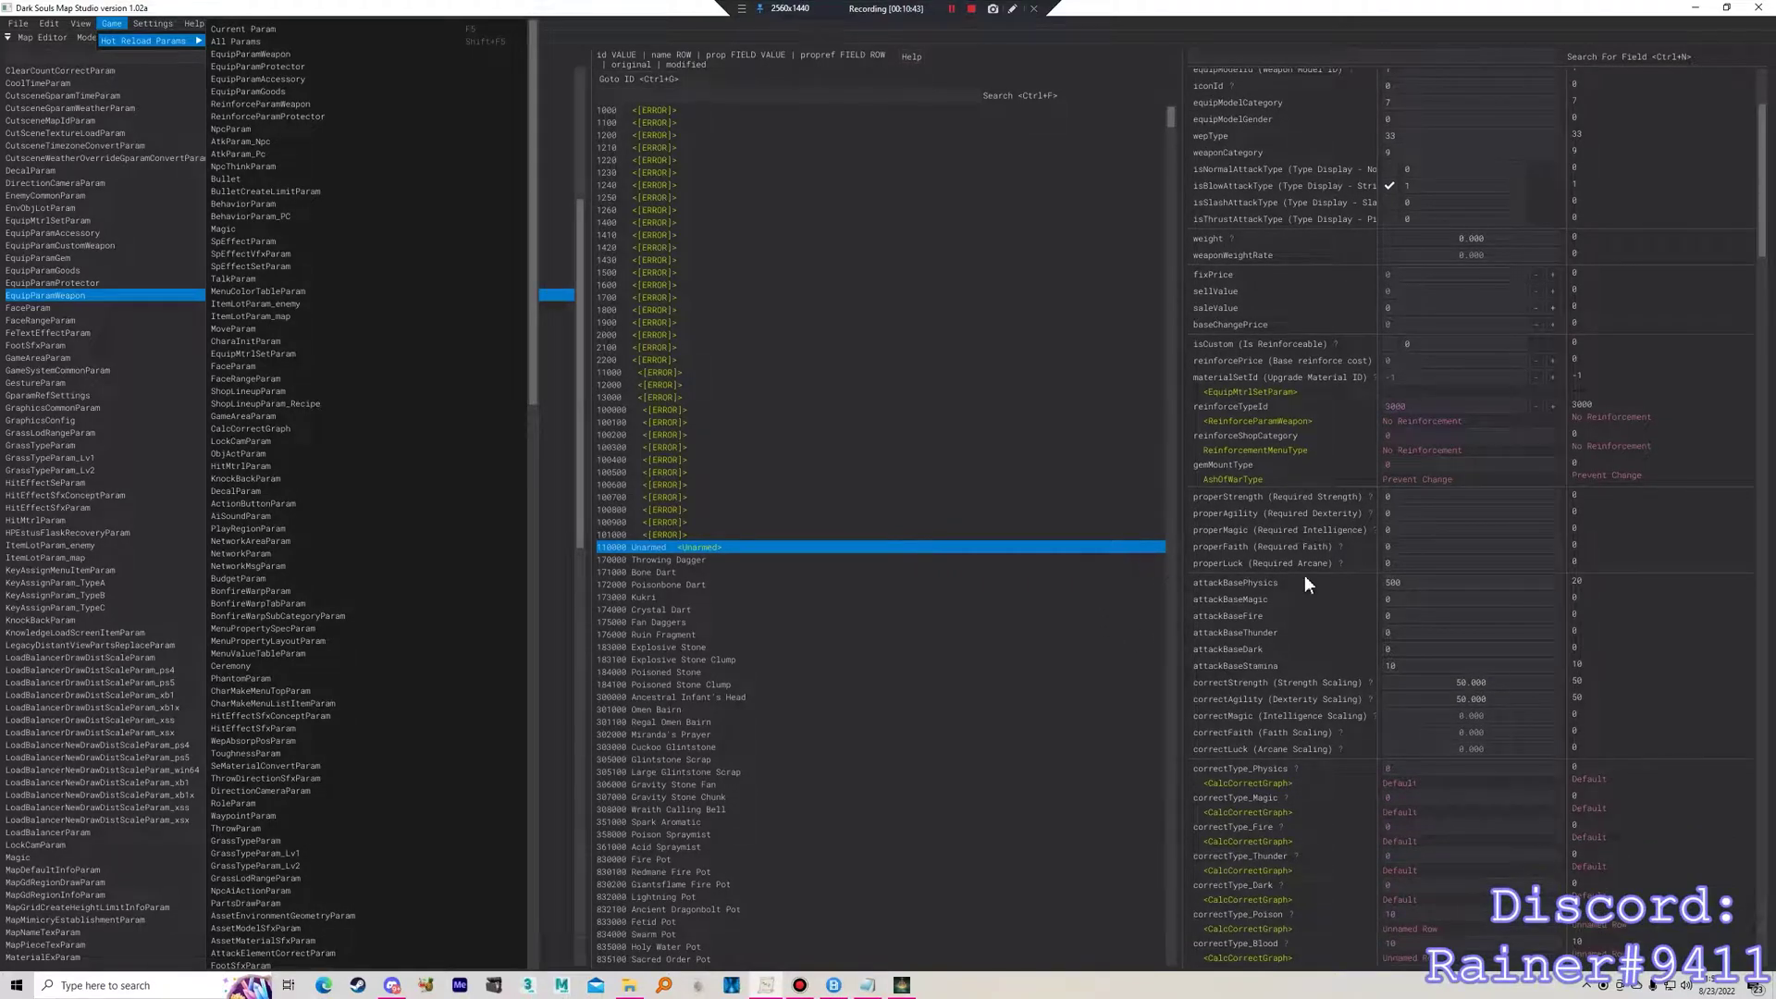
scroll(1304, 576, down, 15)
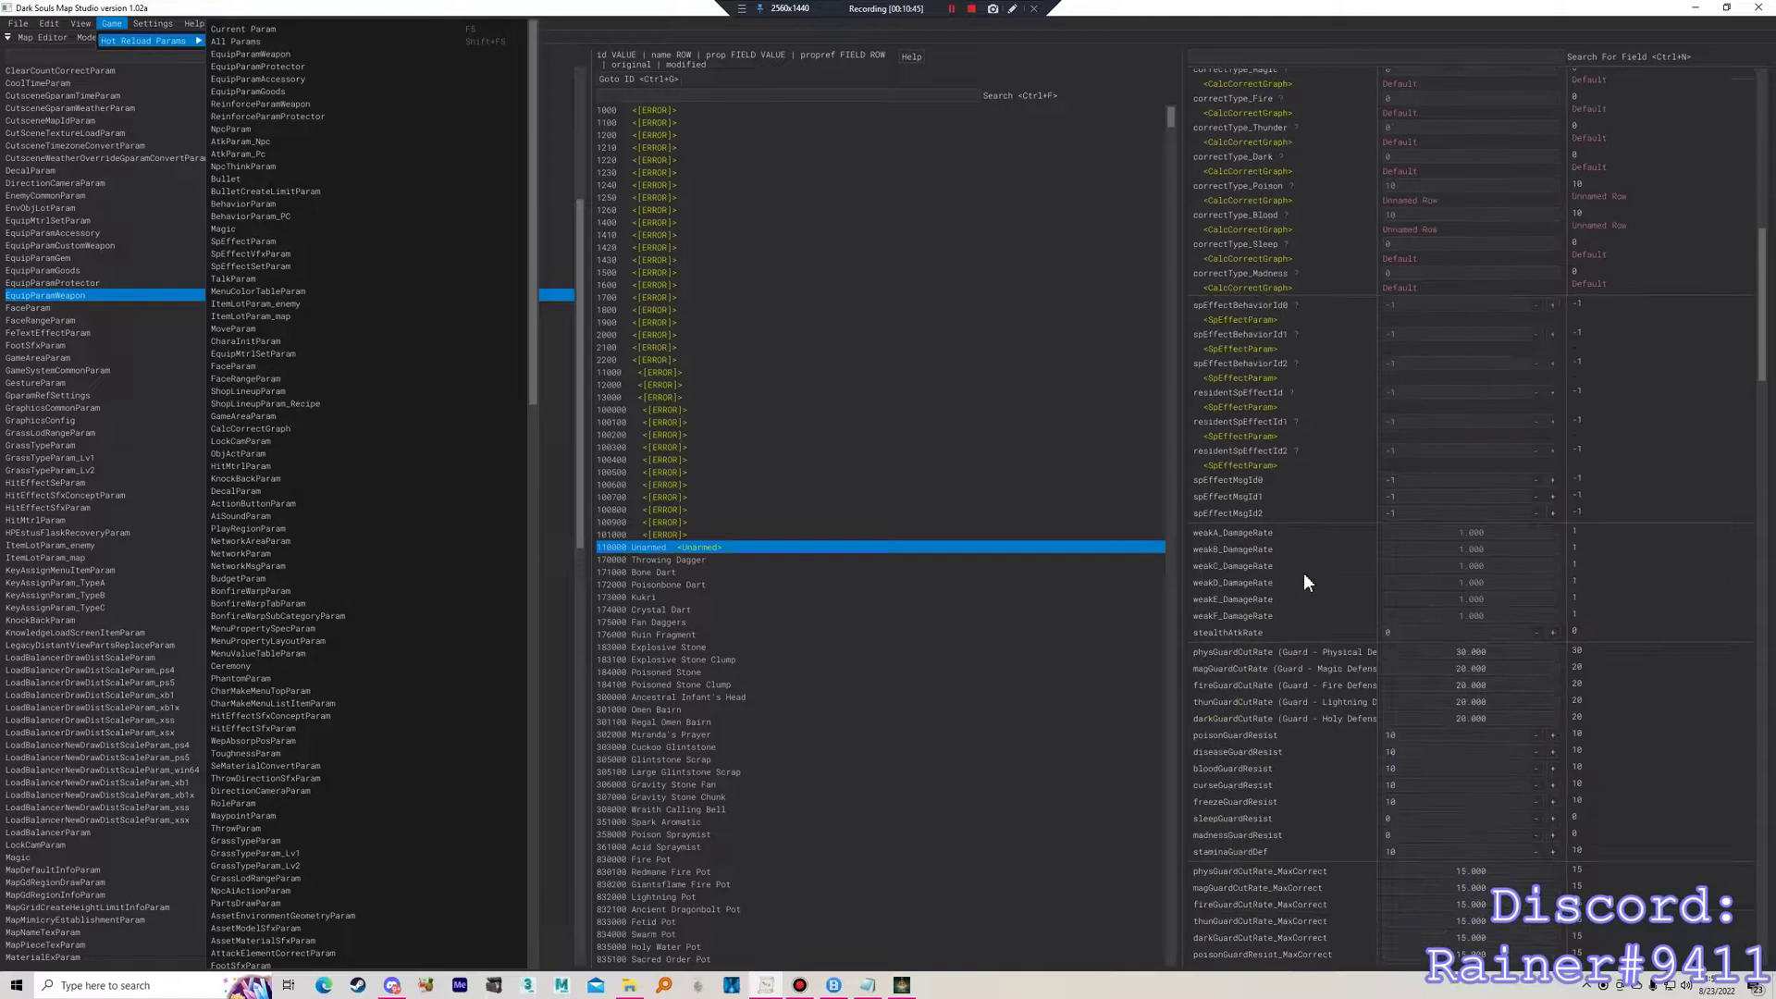
scroll(1302, 573, down, 20)
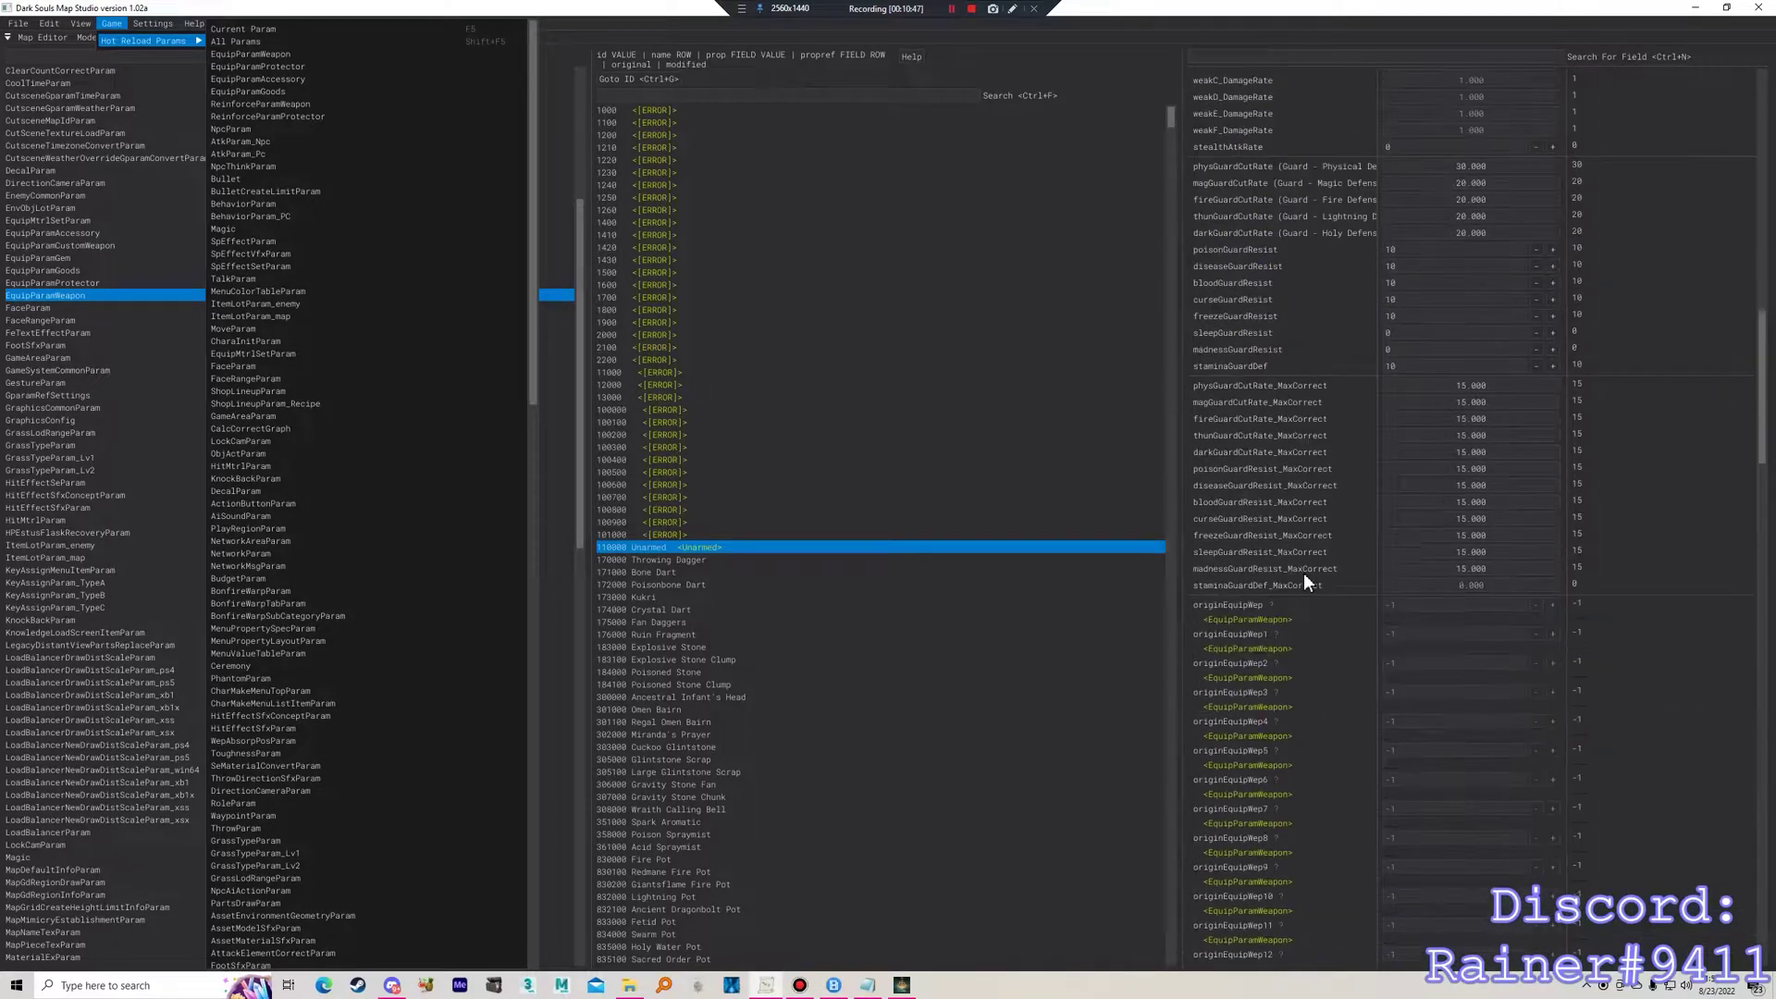
scroll(1303, 582, down, 3)
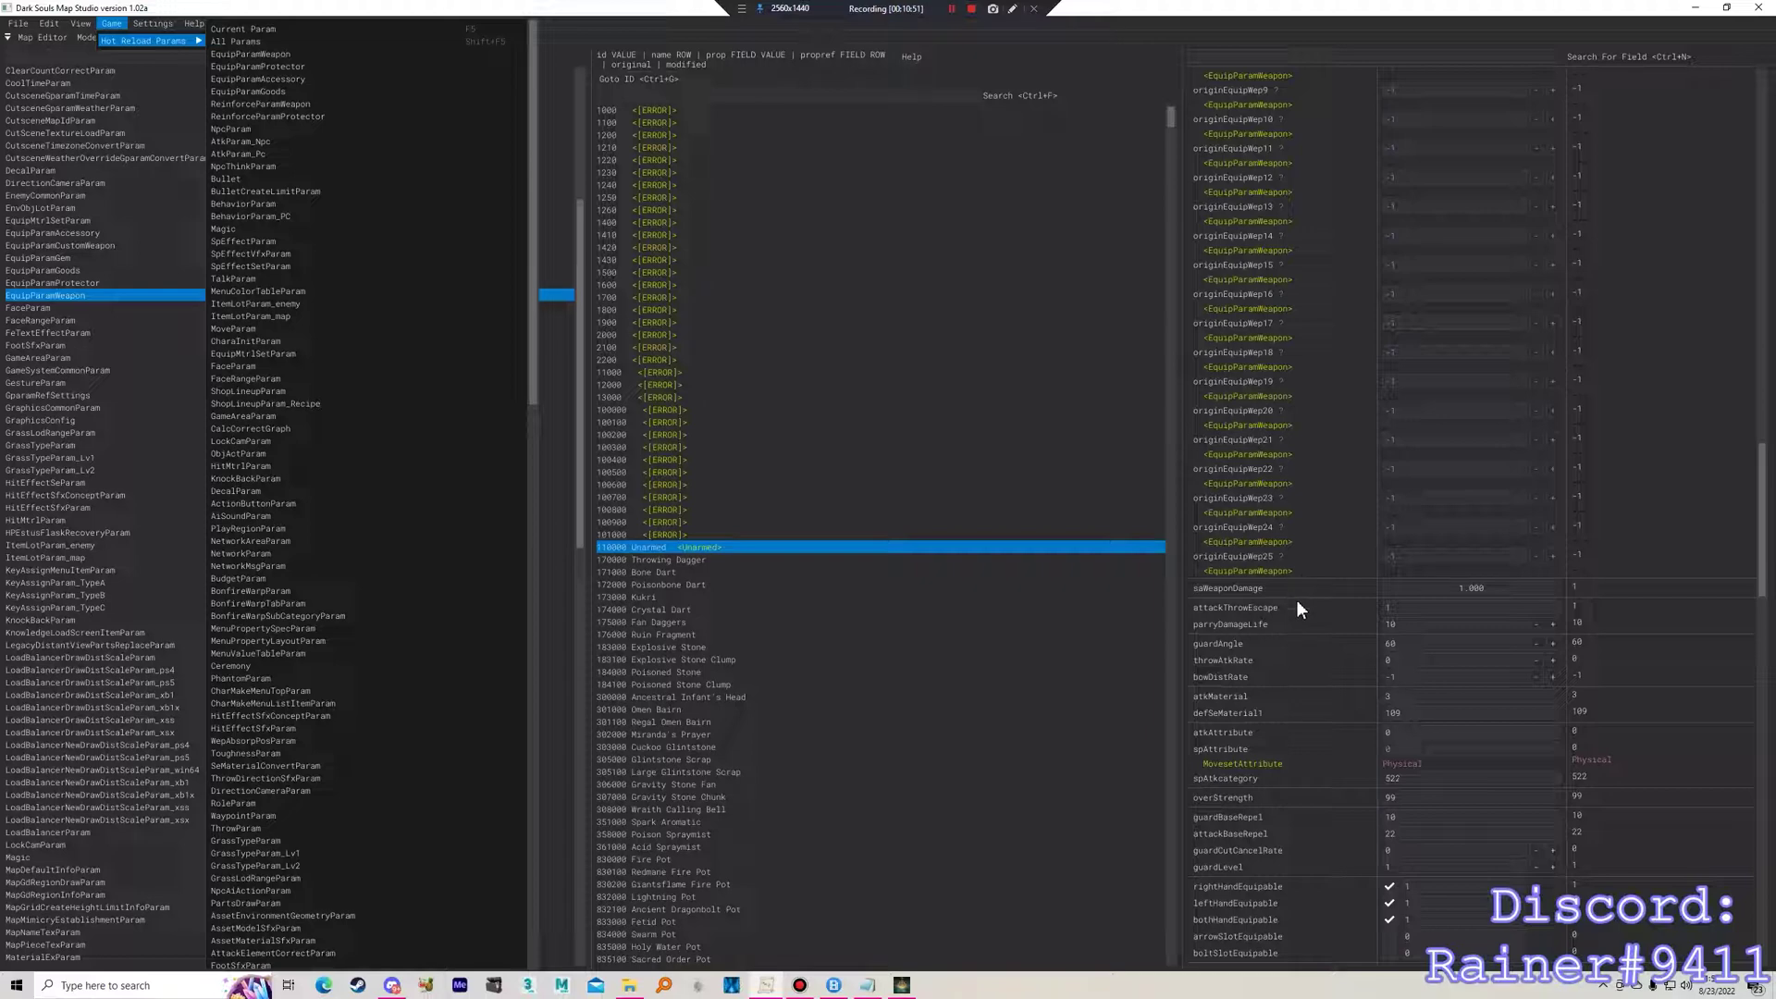
scroll(1296, 613, down, 13)
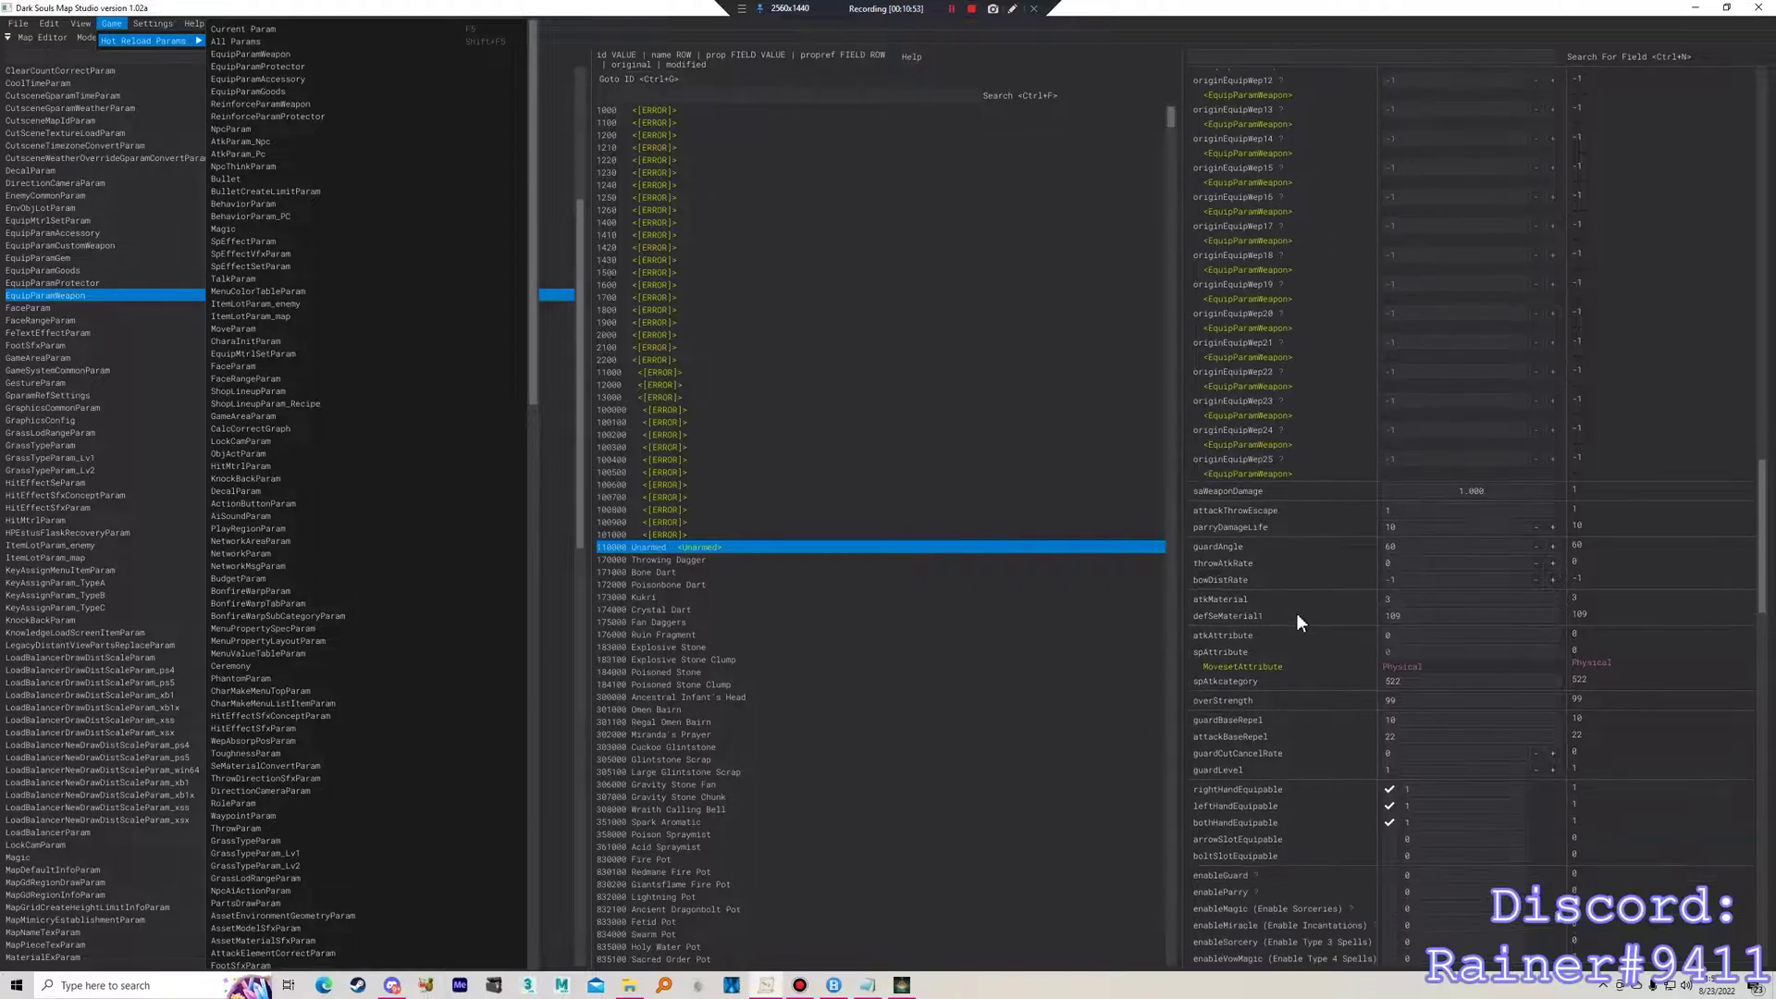
scroll(1295, 596, down, 9)
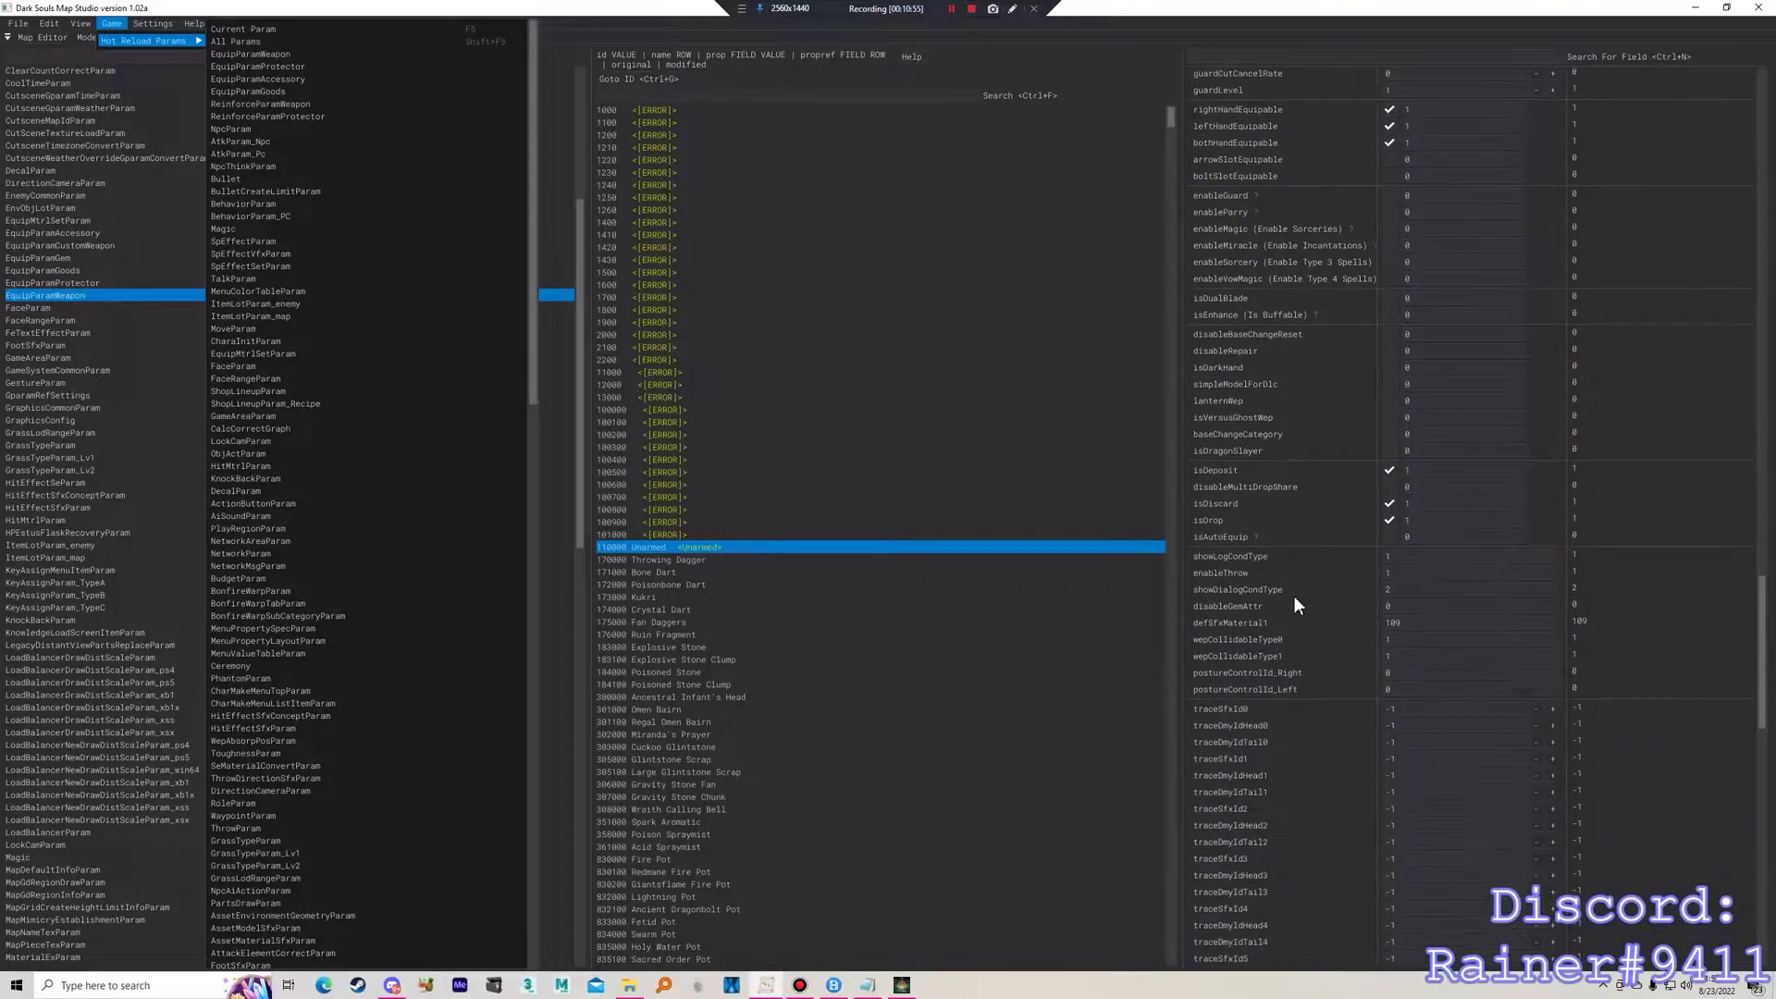
Filter the Unarmed weapon's fields by "attack".
click(1355, 52)
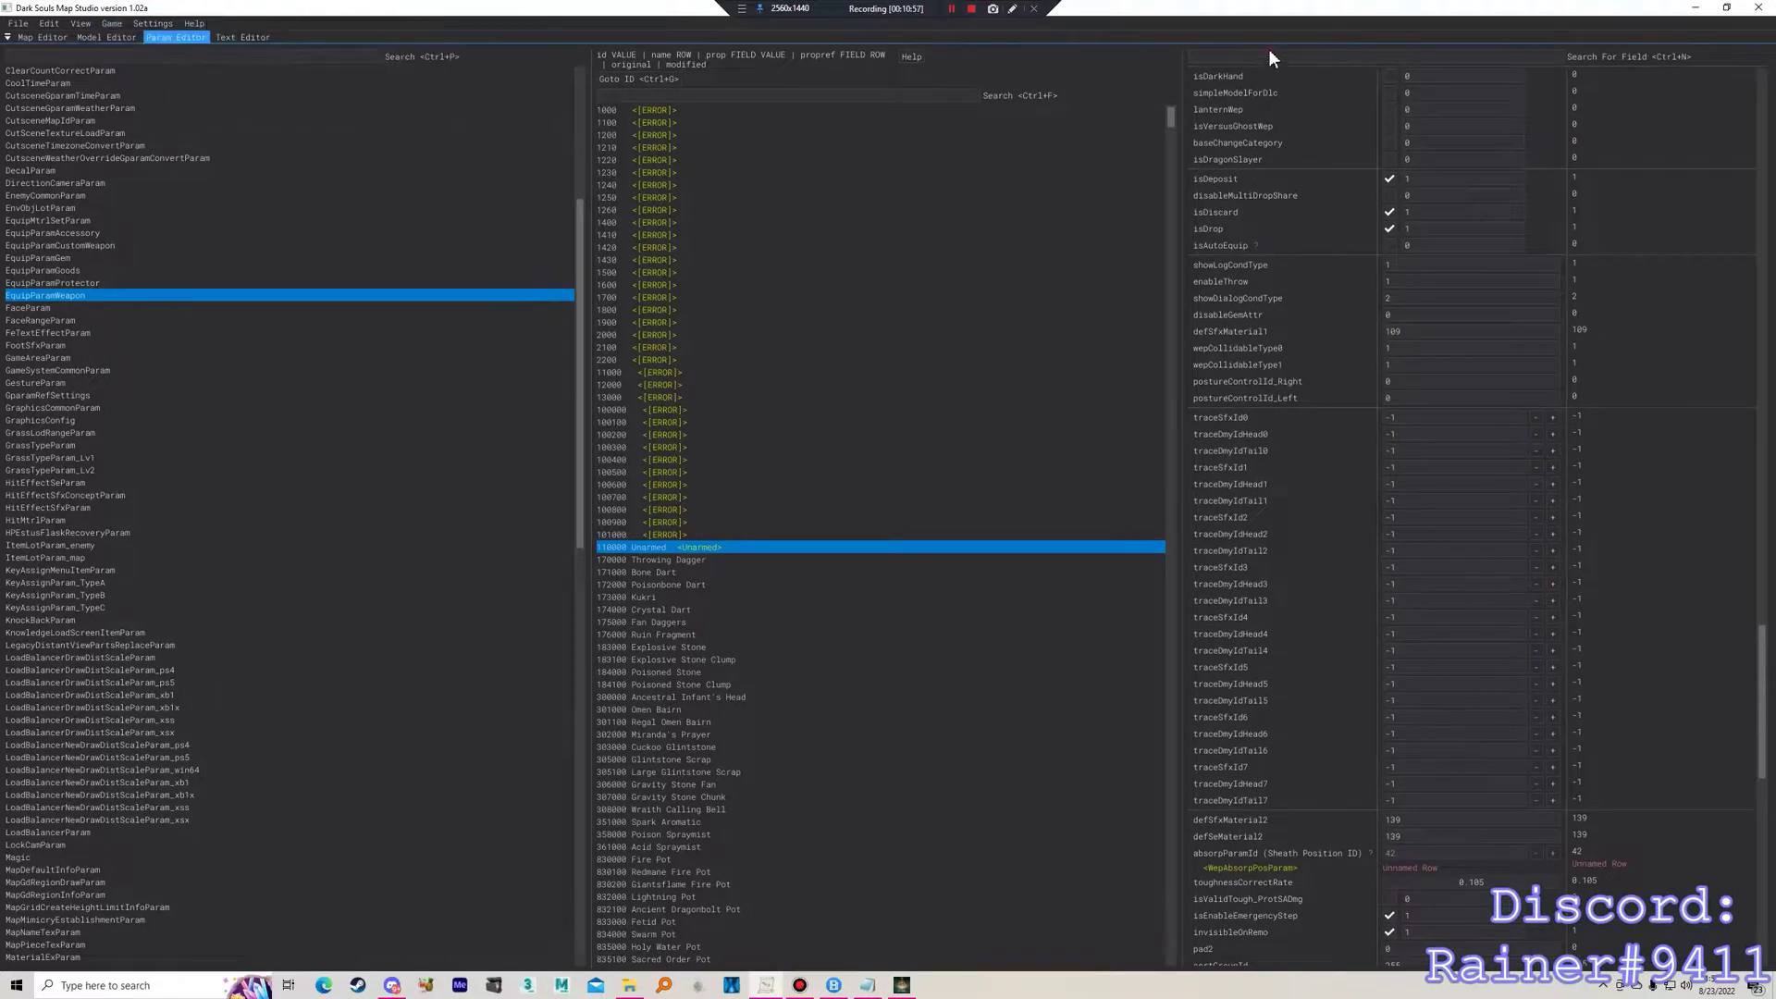
text(att)
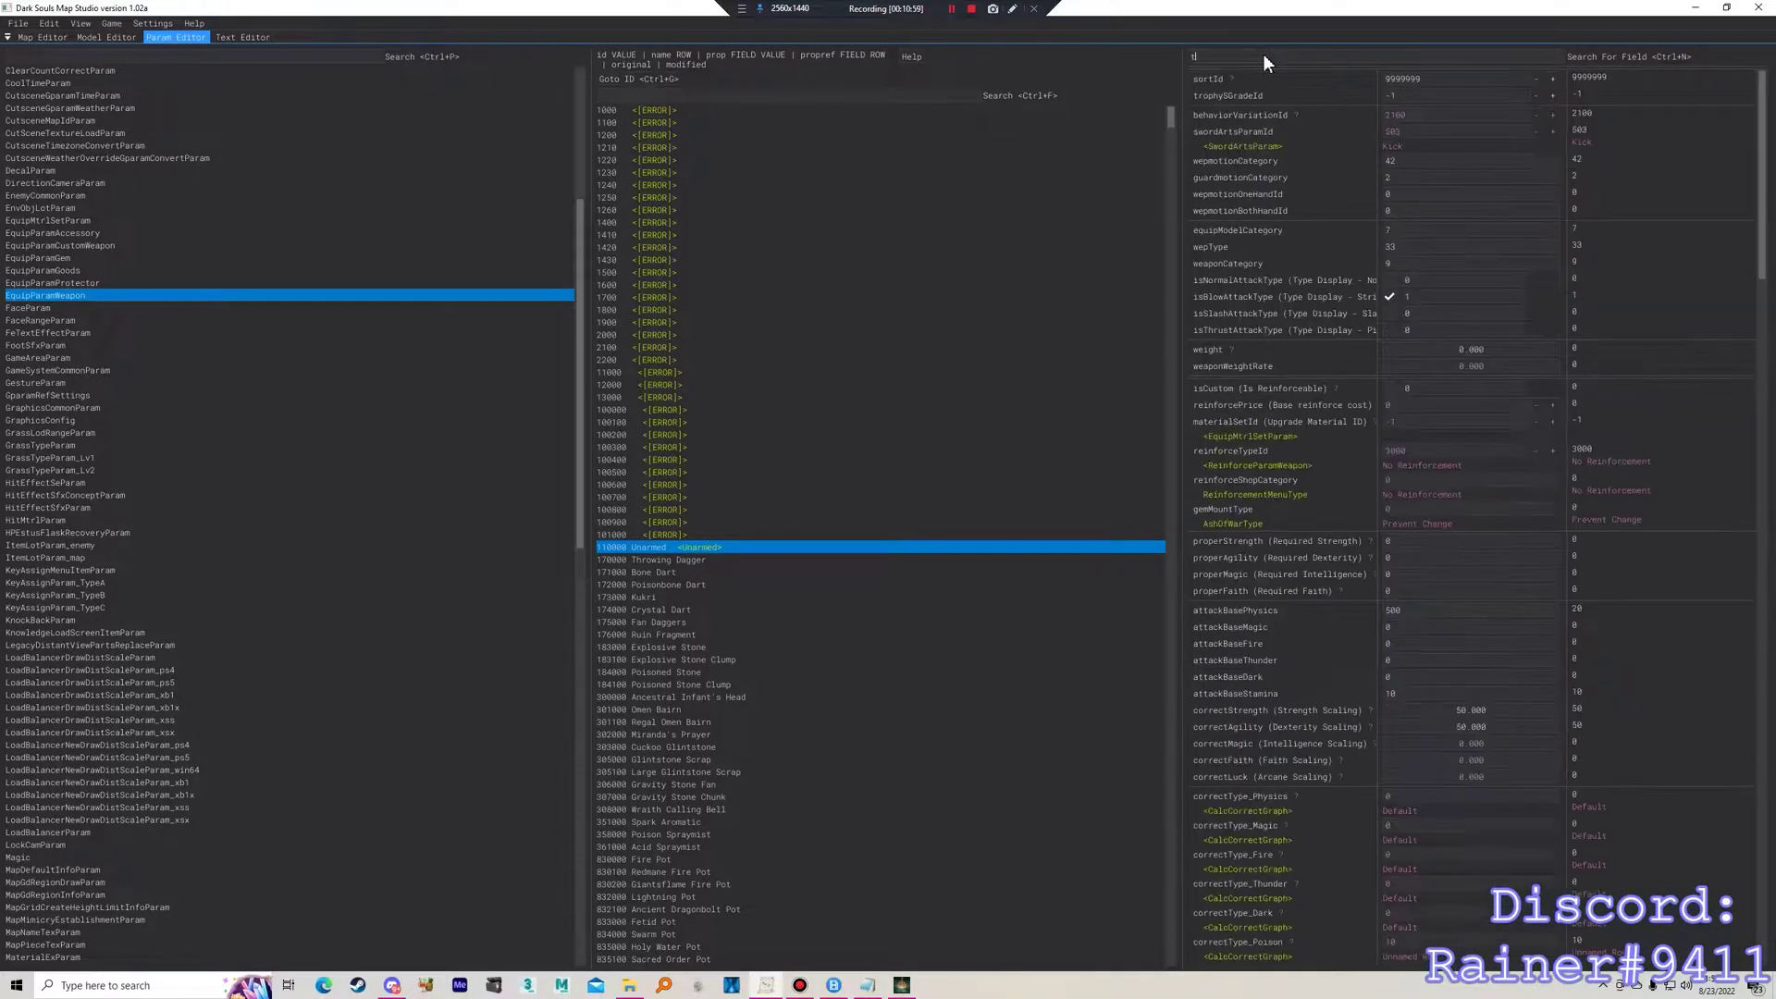
text(ack)
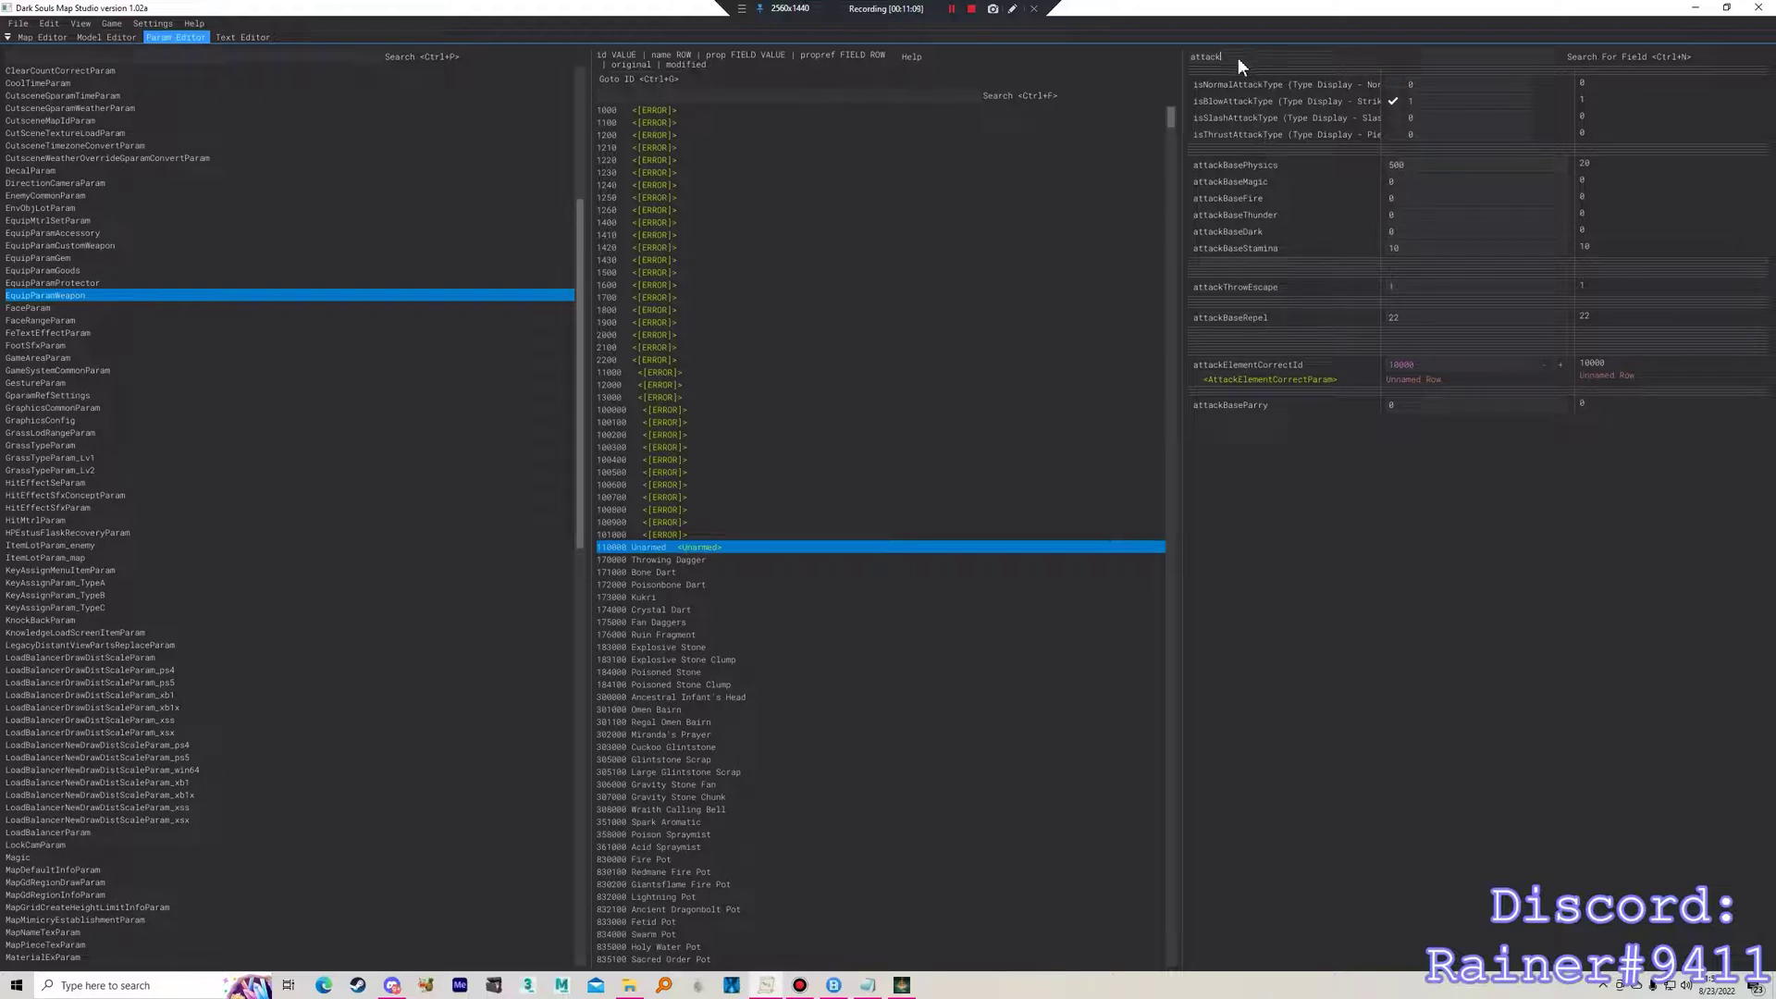
Filter the Unarmed weapon's fields by "damage", and replace that filter with "atta".
text(damage)
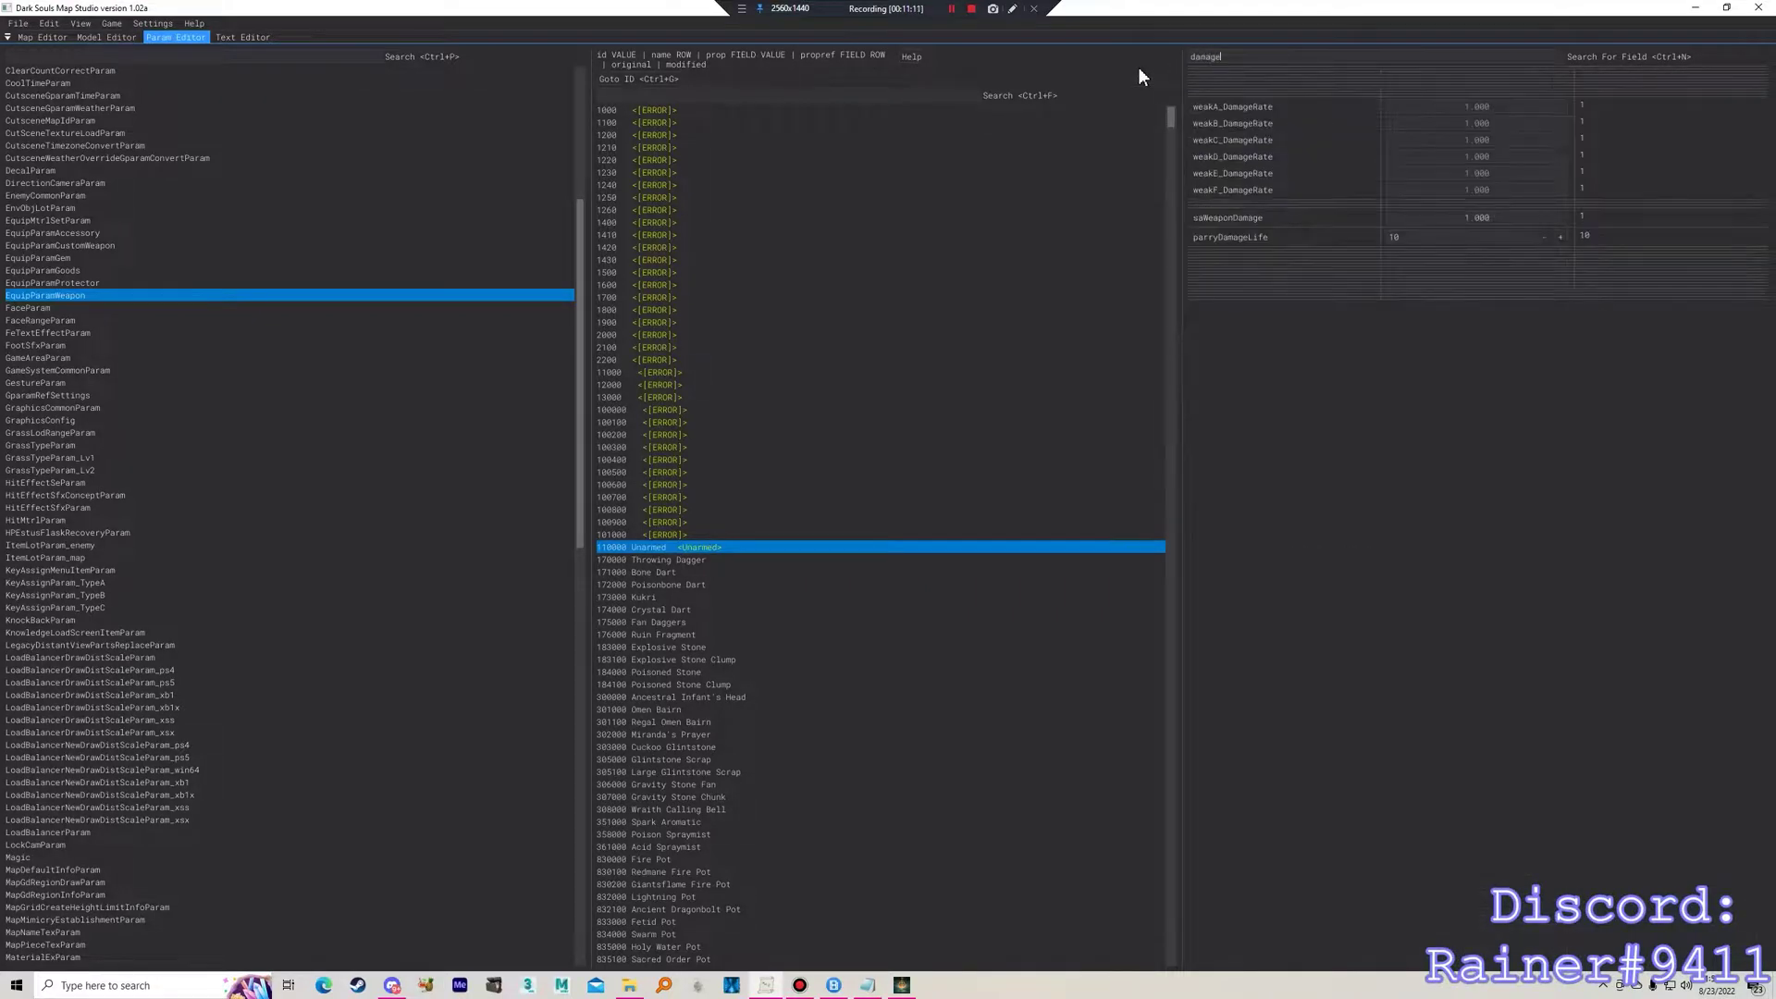
key(BackSpace)
key(BackSpace)
key(BackSpace)
key(BackSpace)
key(BackSpace)
key(BackSpace)
text(atta)
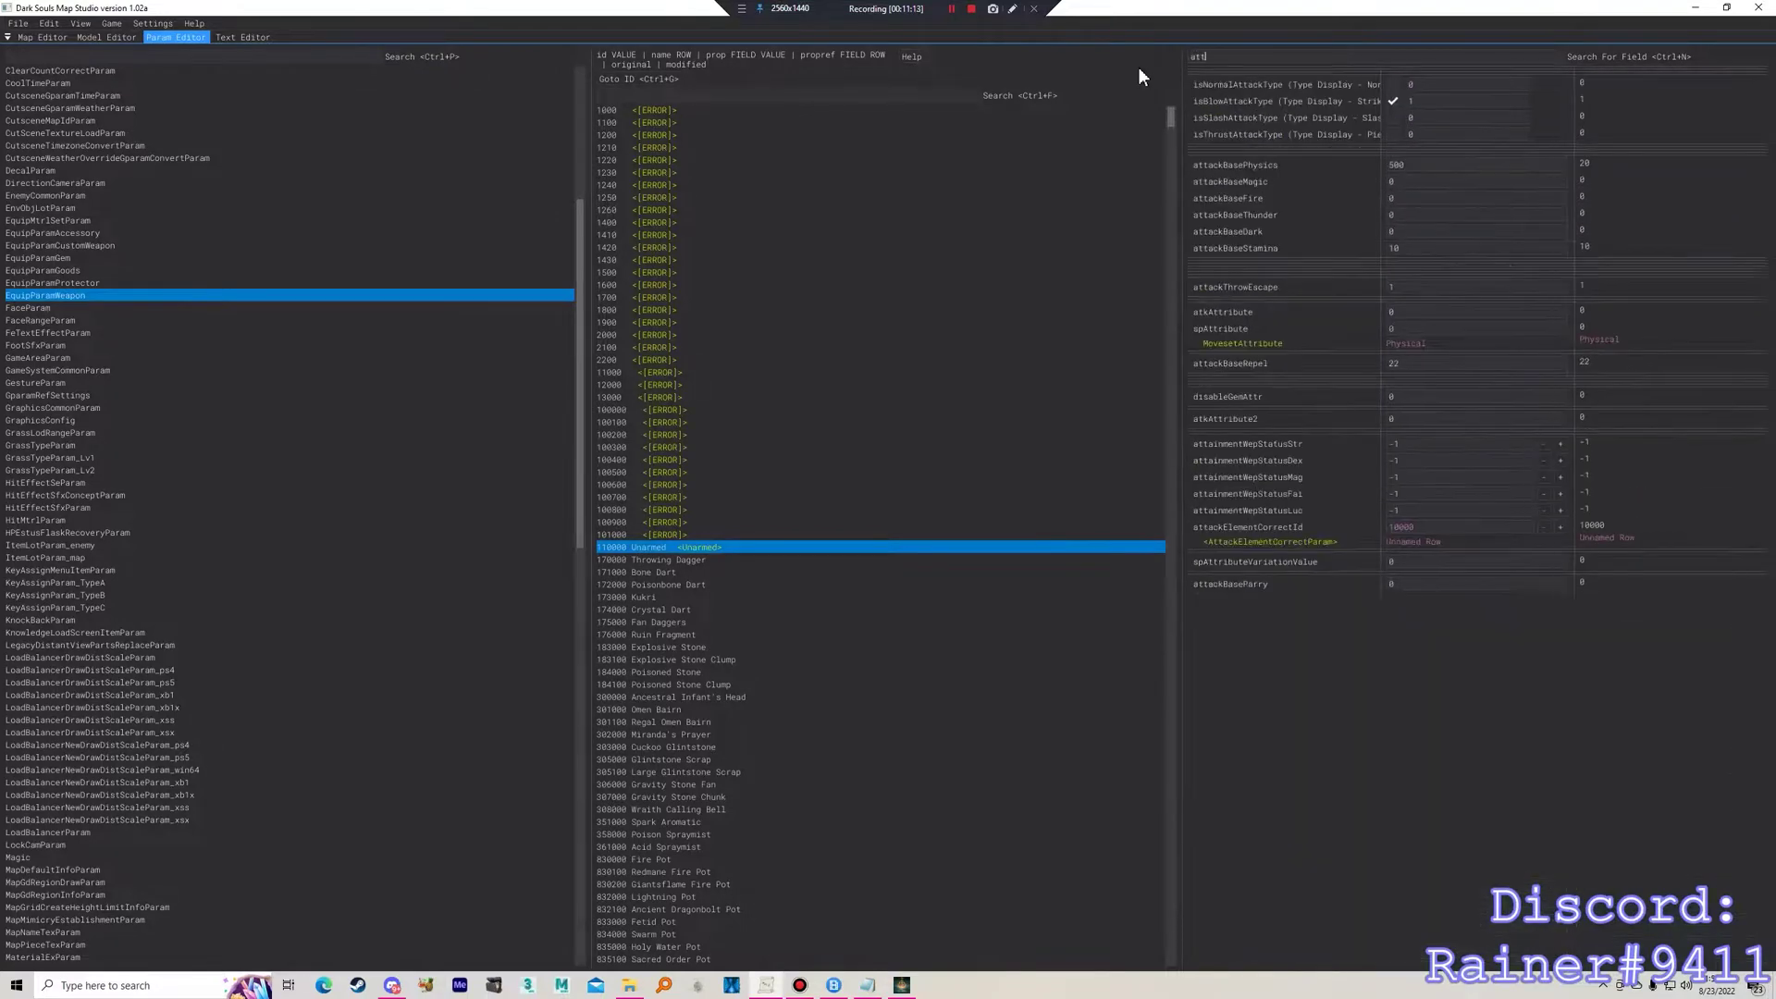
Enable the Unarmed weapon's normal, slash and thrust attack types and set attackBasePhysics to 200.
click(1394, 85)
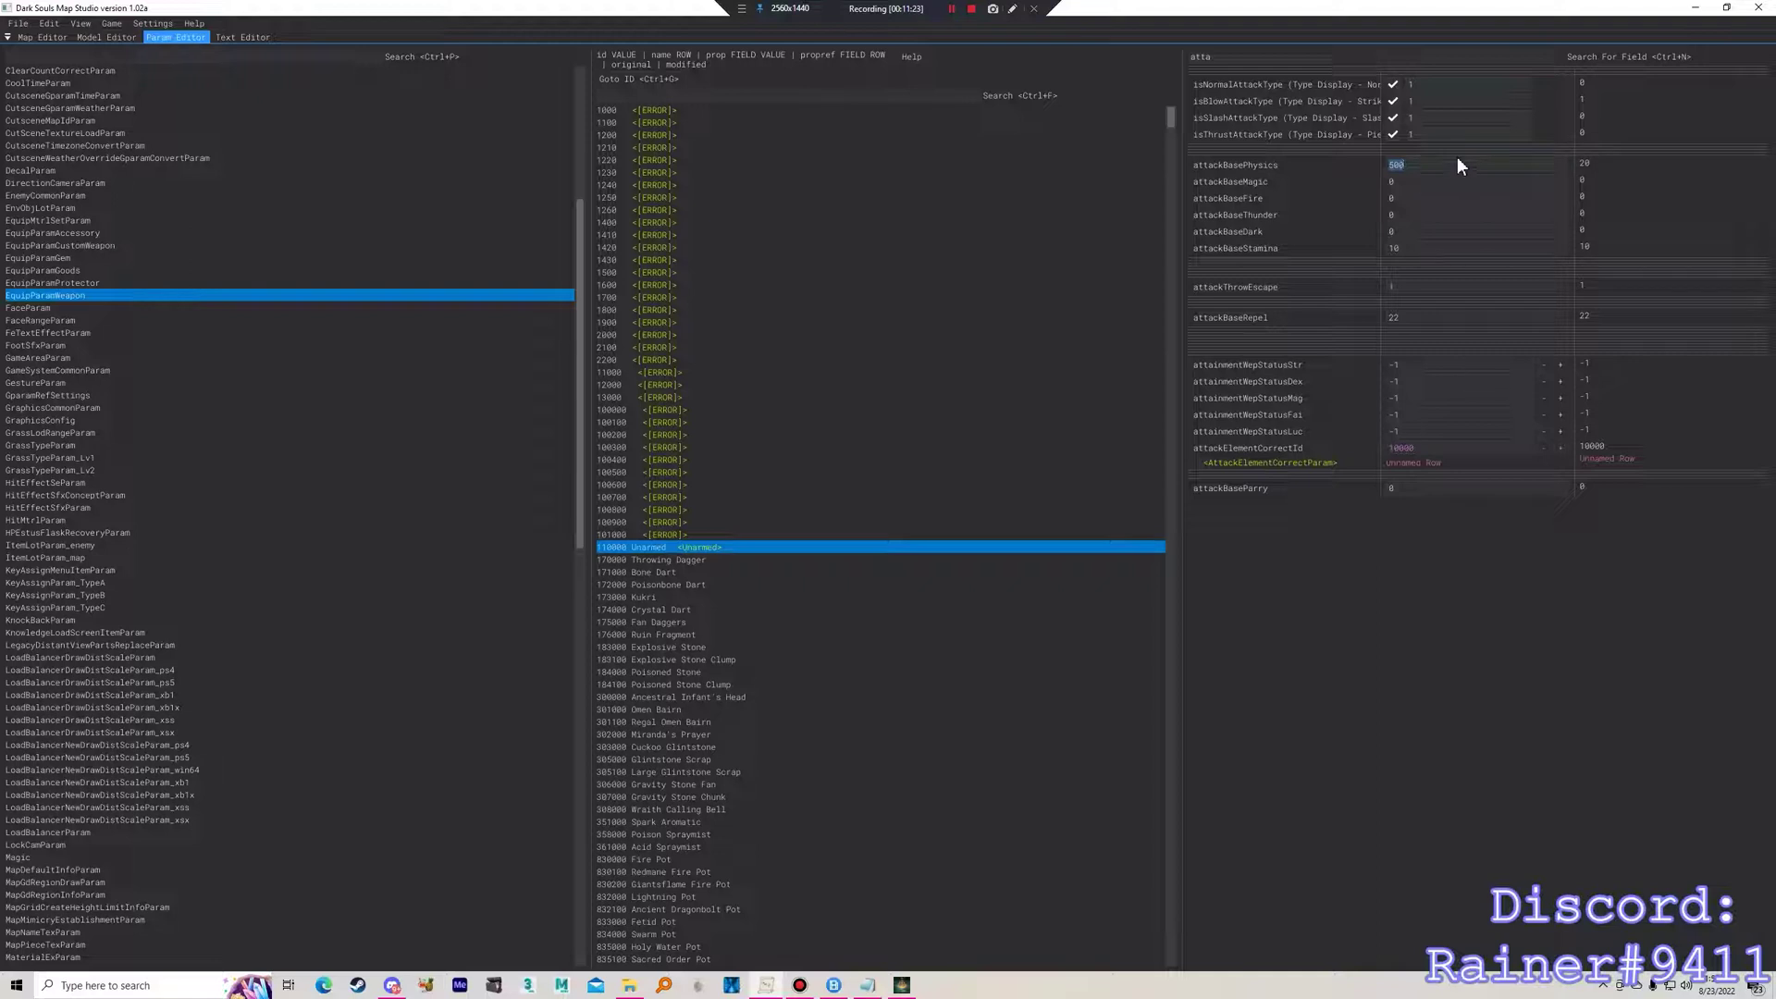
text(2)
Save all project changes and hot reload all params into the running Elden Ring game.
click(18, 23)
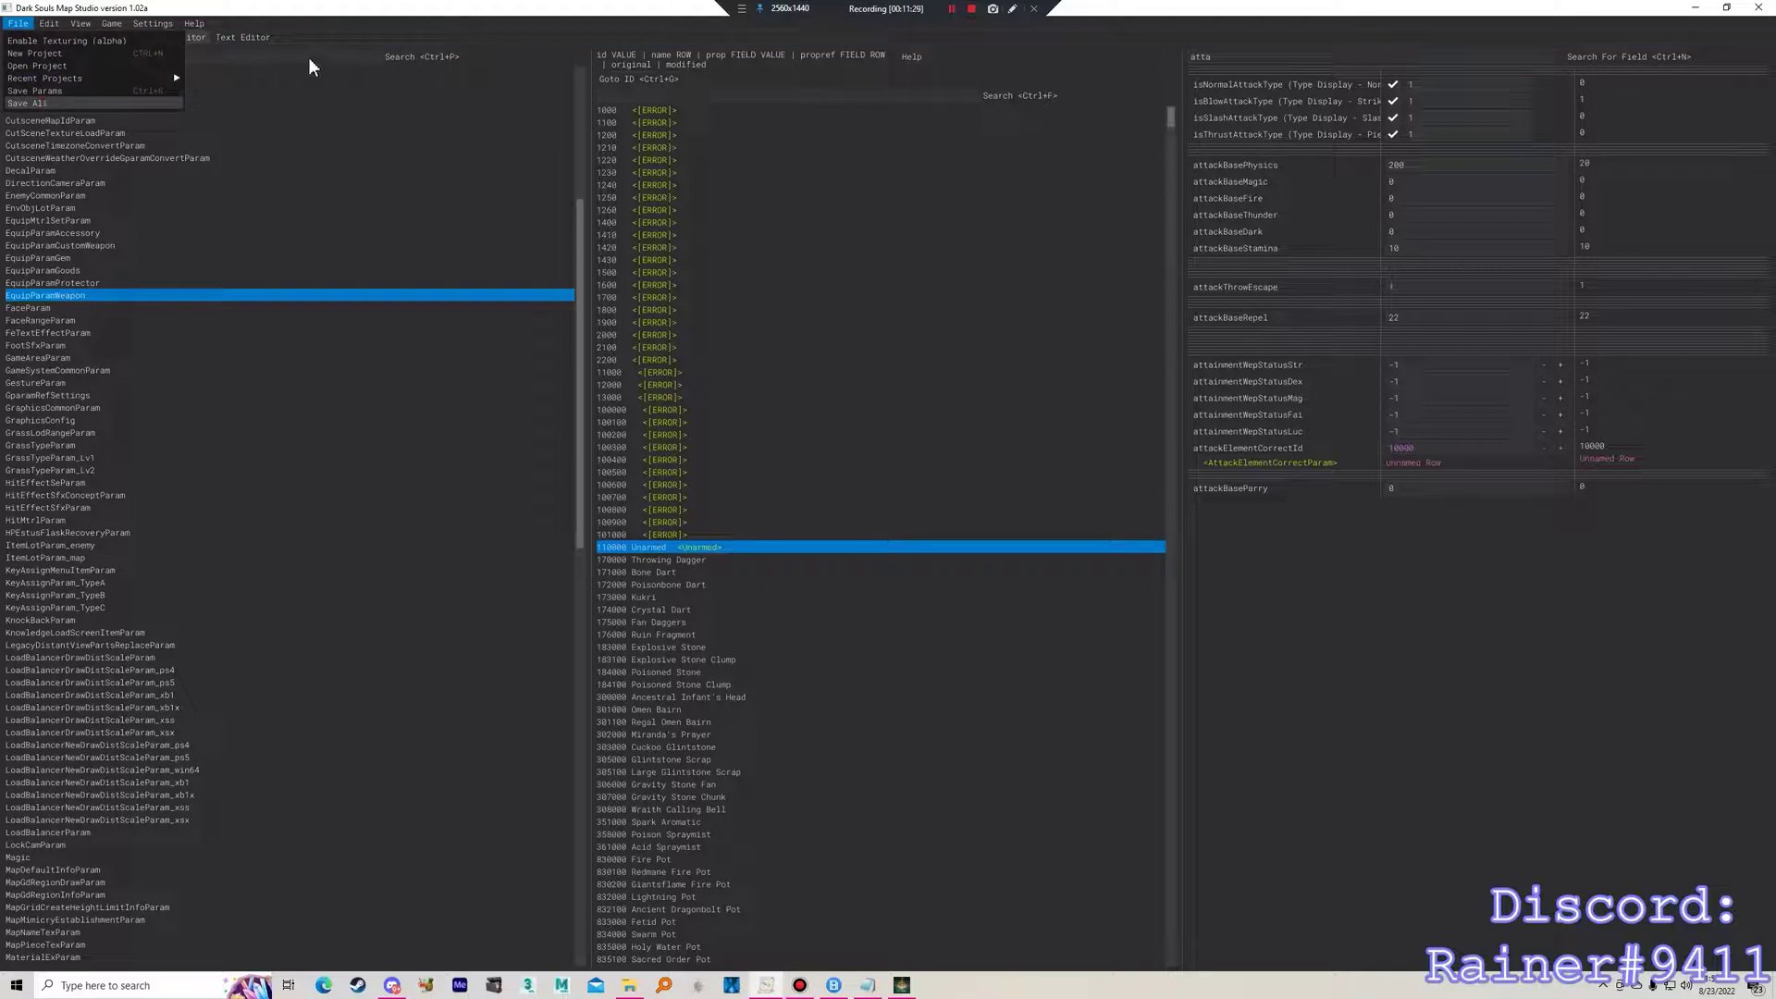
click(109, 103)
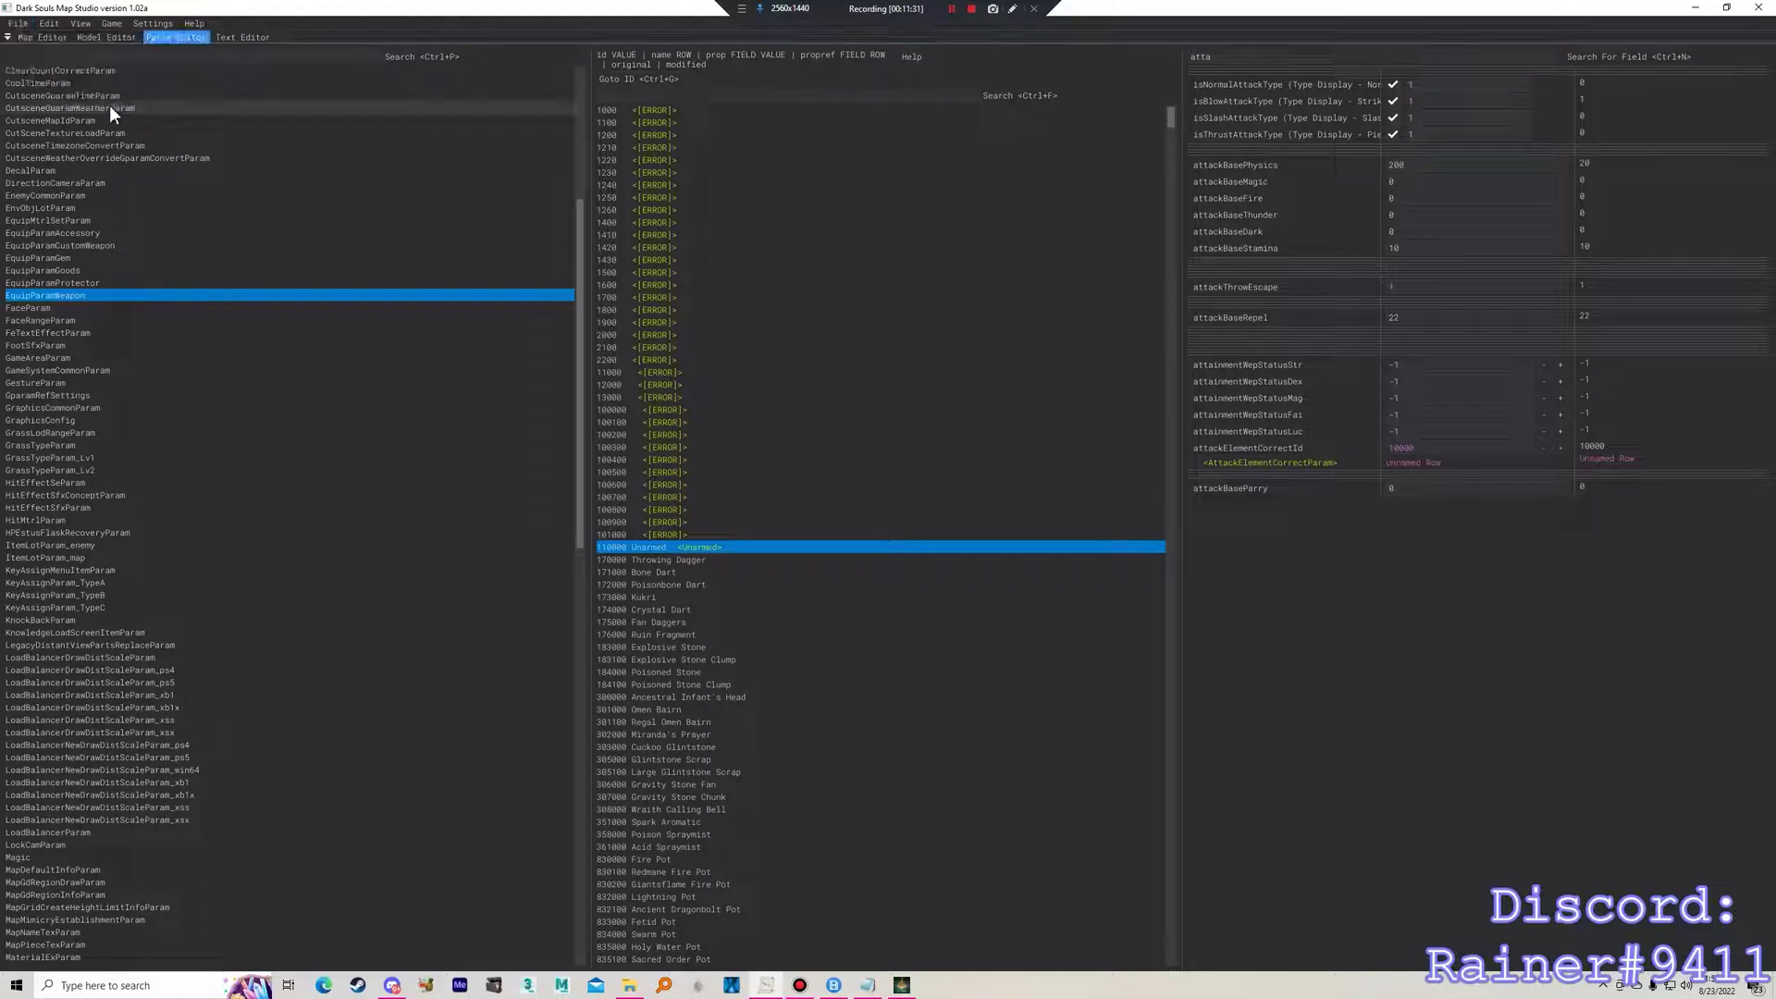
click(111, 24)
mouse_move(120, 42)
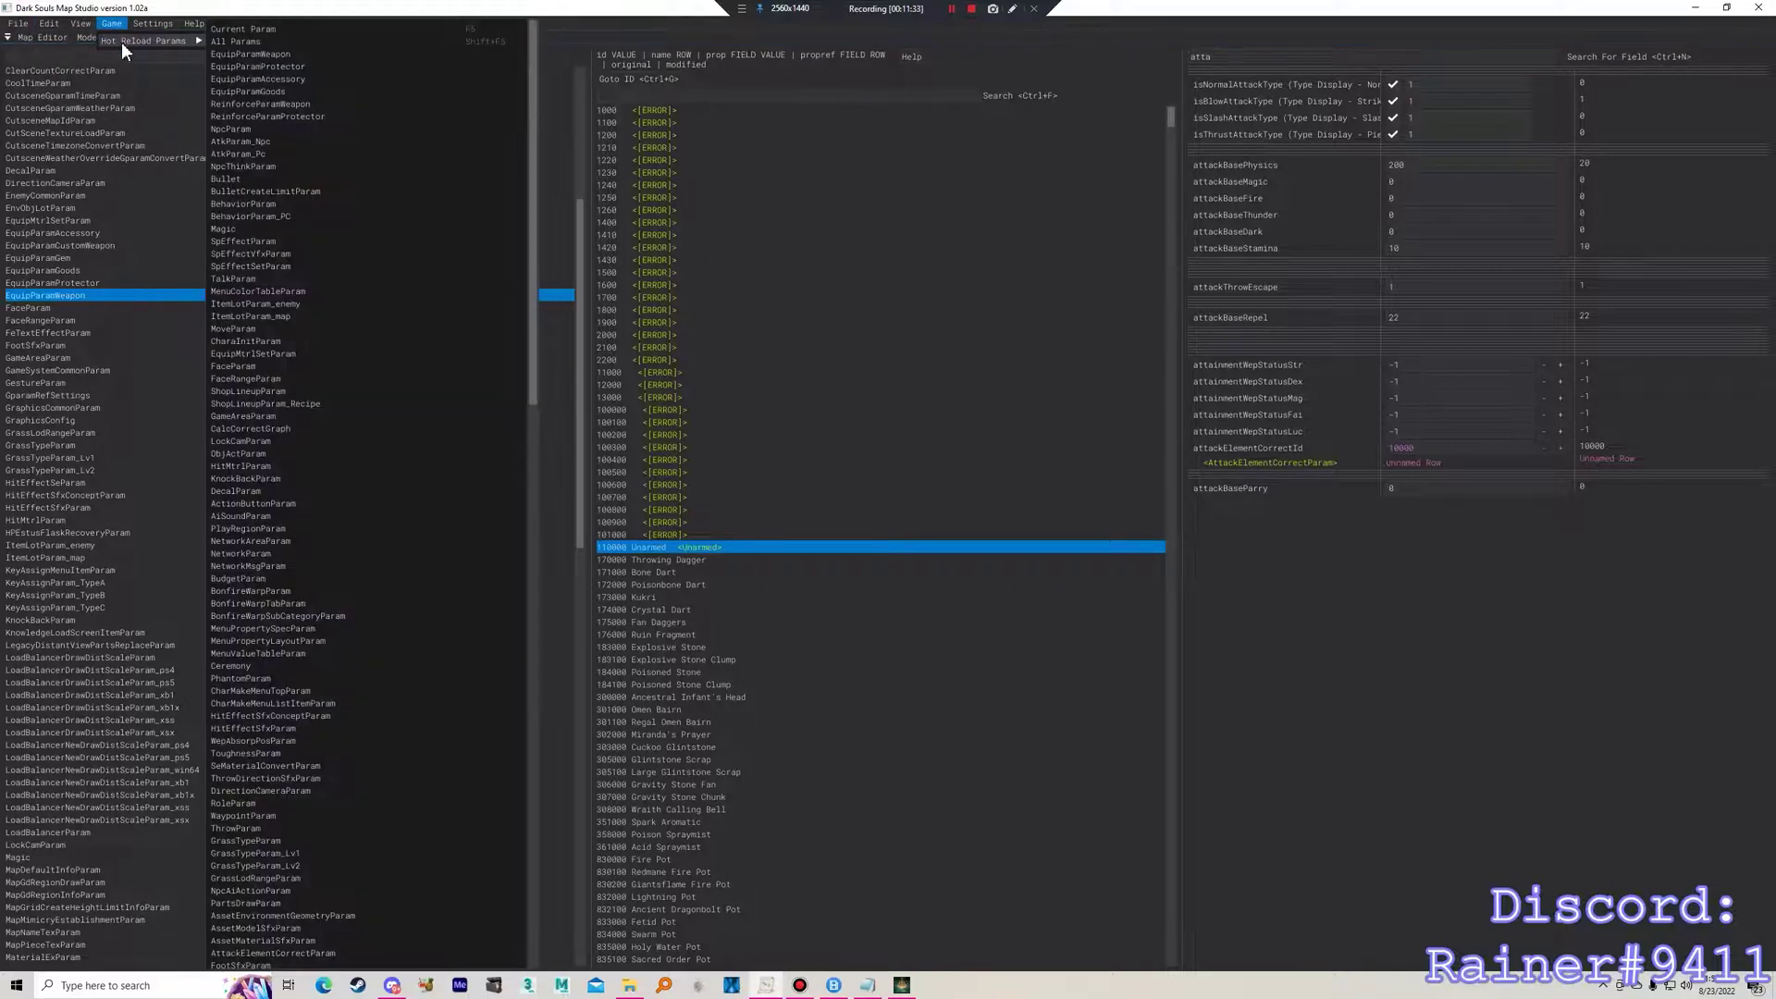
click(270, 40)
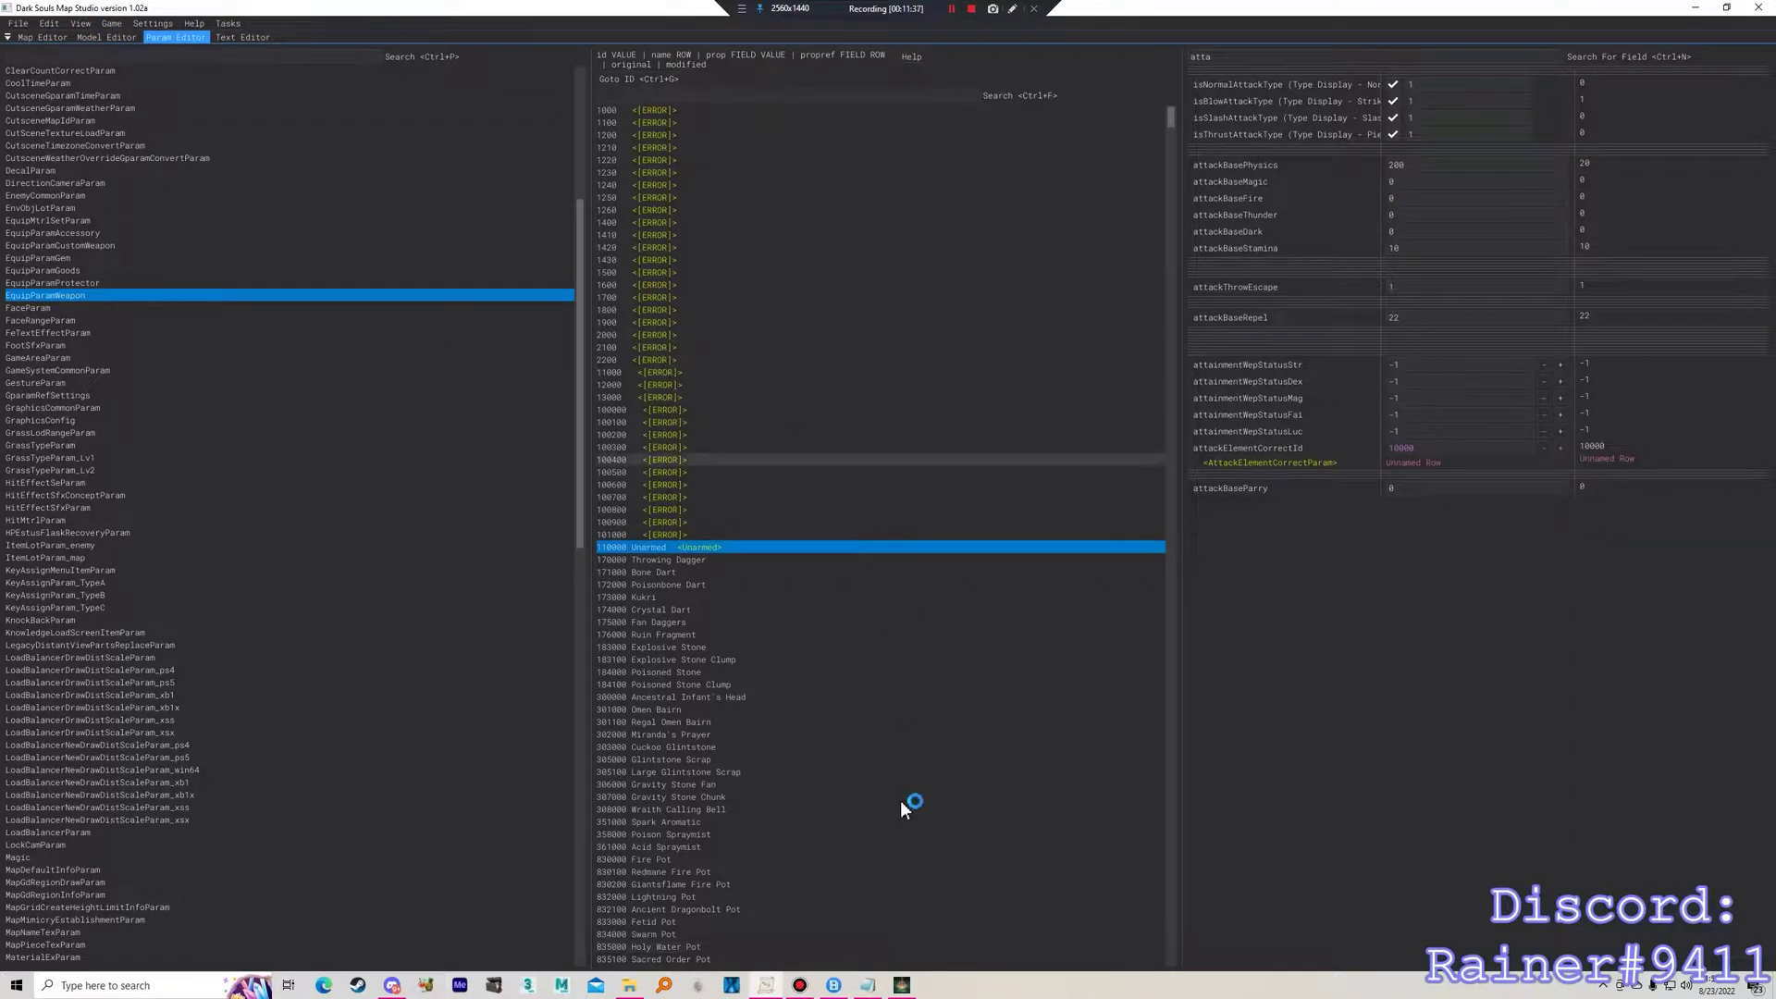
click(902, 984)
mouse_move(905, 988)
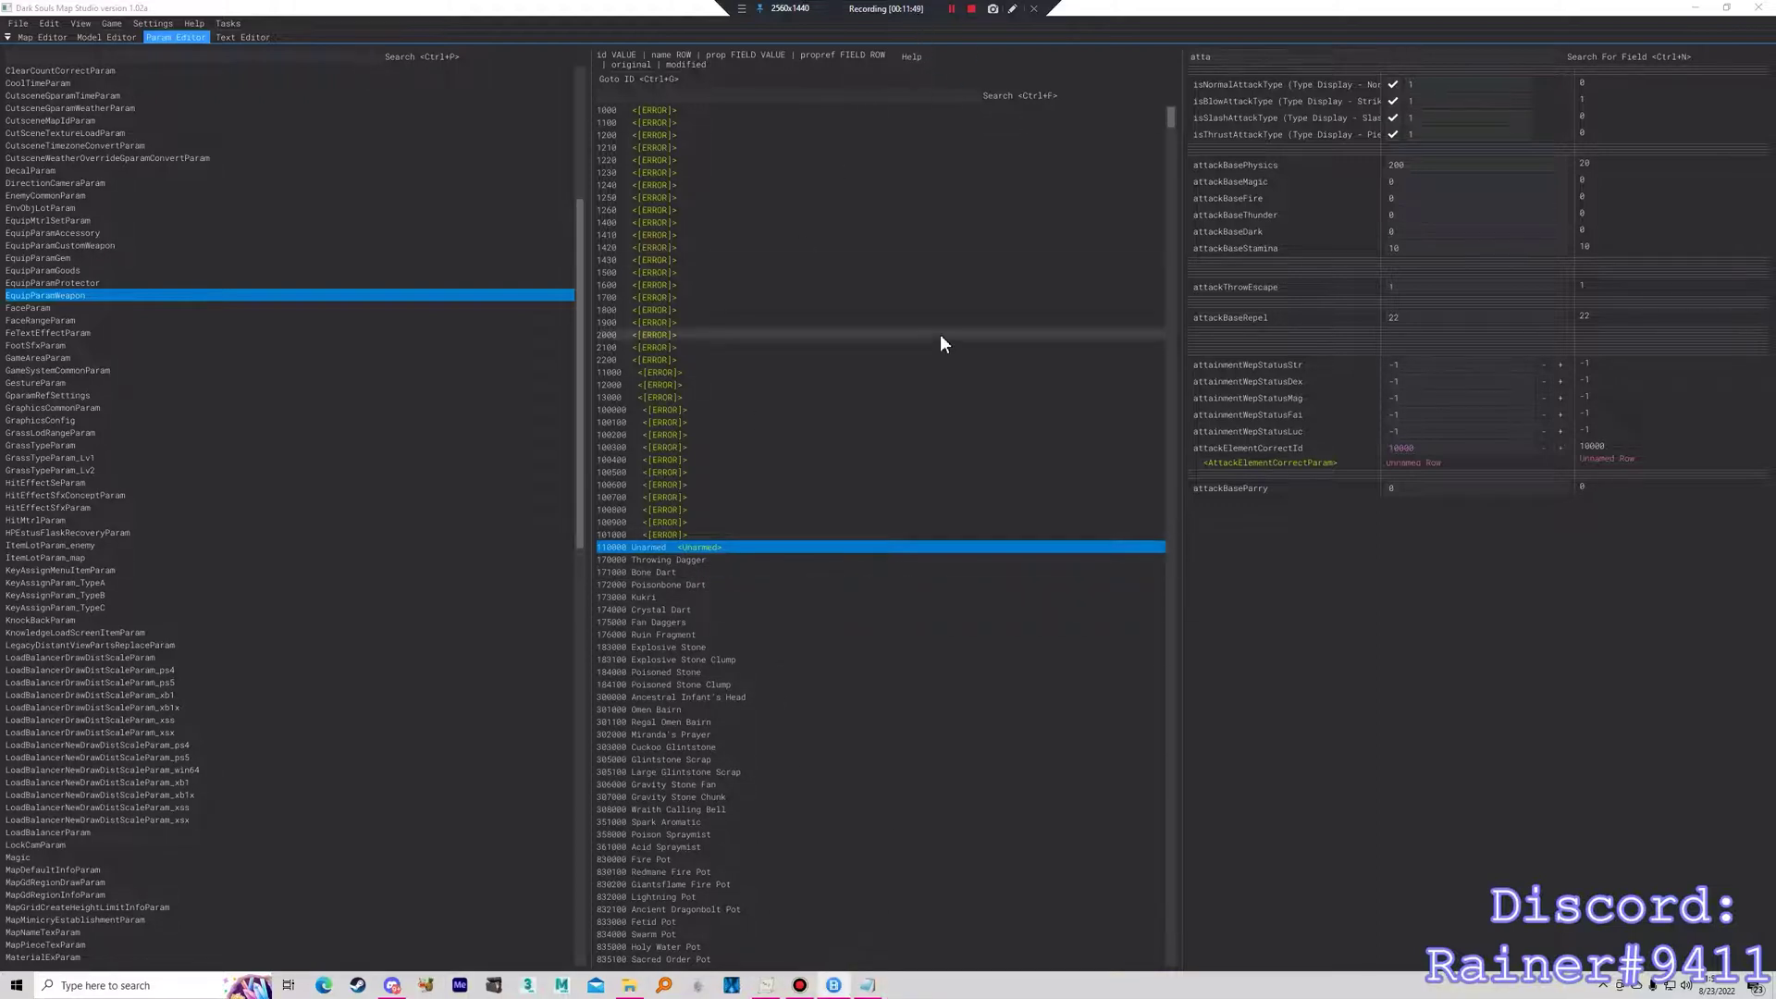
In File Explorer, go to the inner ModEngine-2.0.0-preview3-win64 folder in Downloads and run launchmod_eldenring.
click(629, 985)
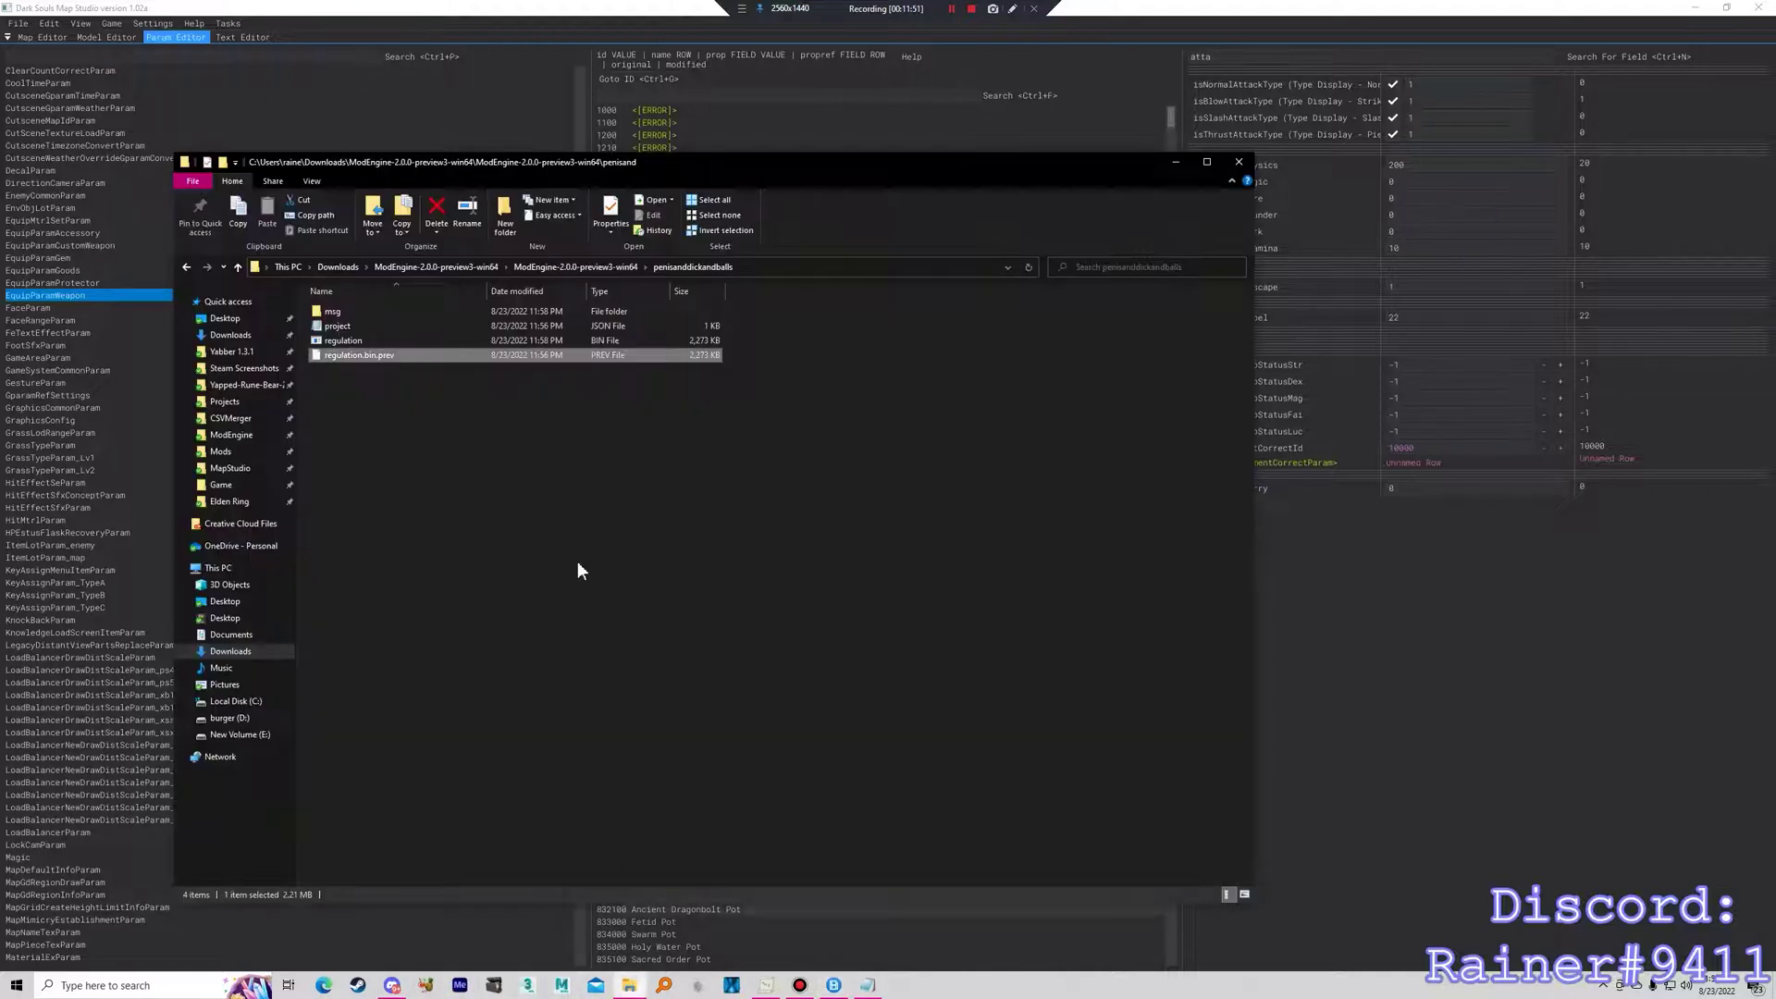
click(221, 485)
click(230, 335)
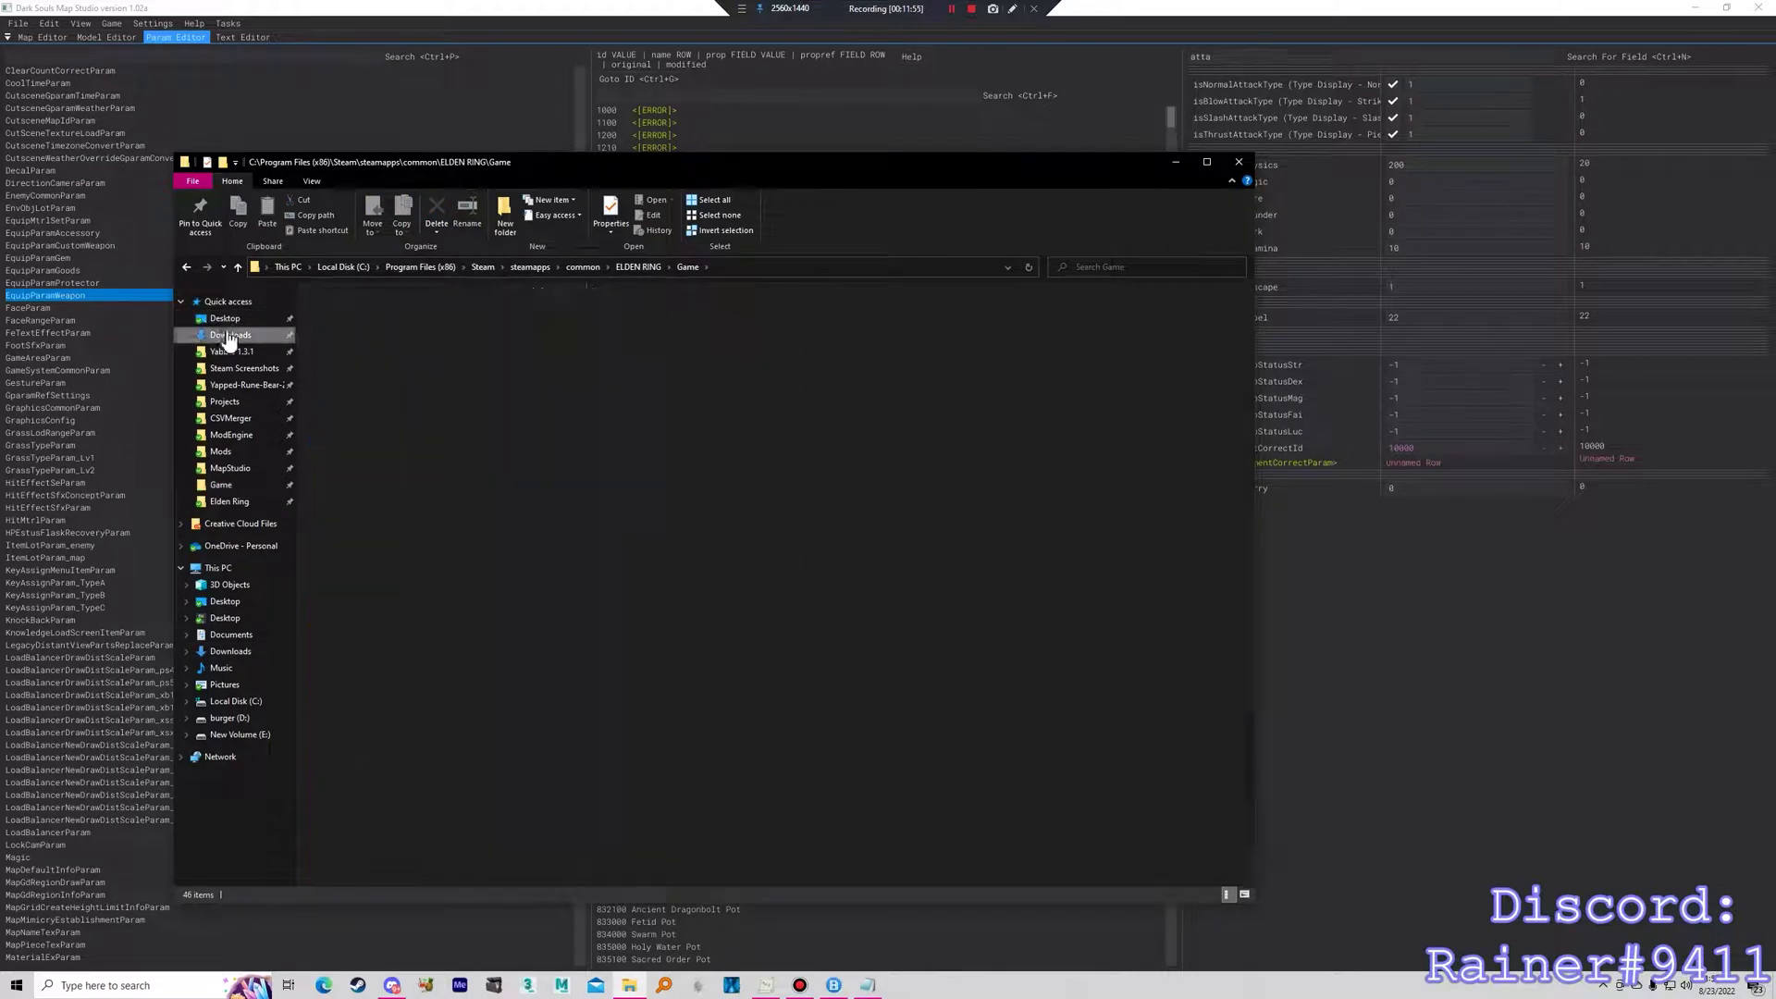
double_click(393, 375)
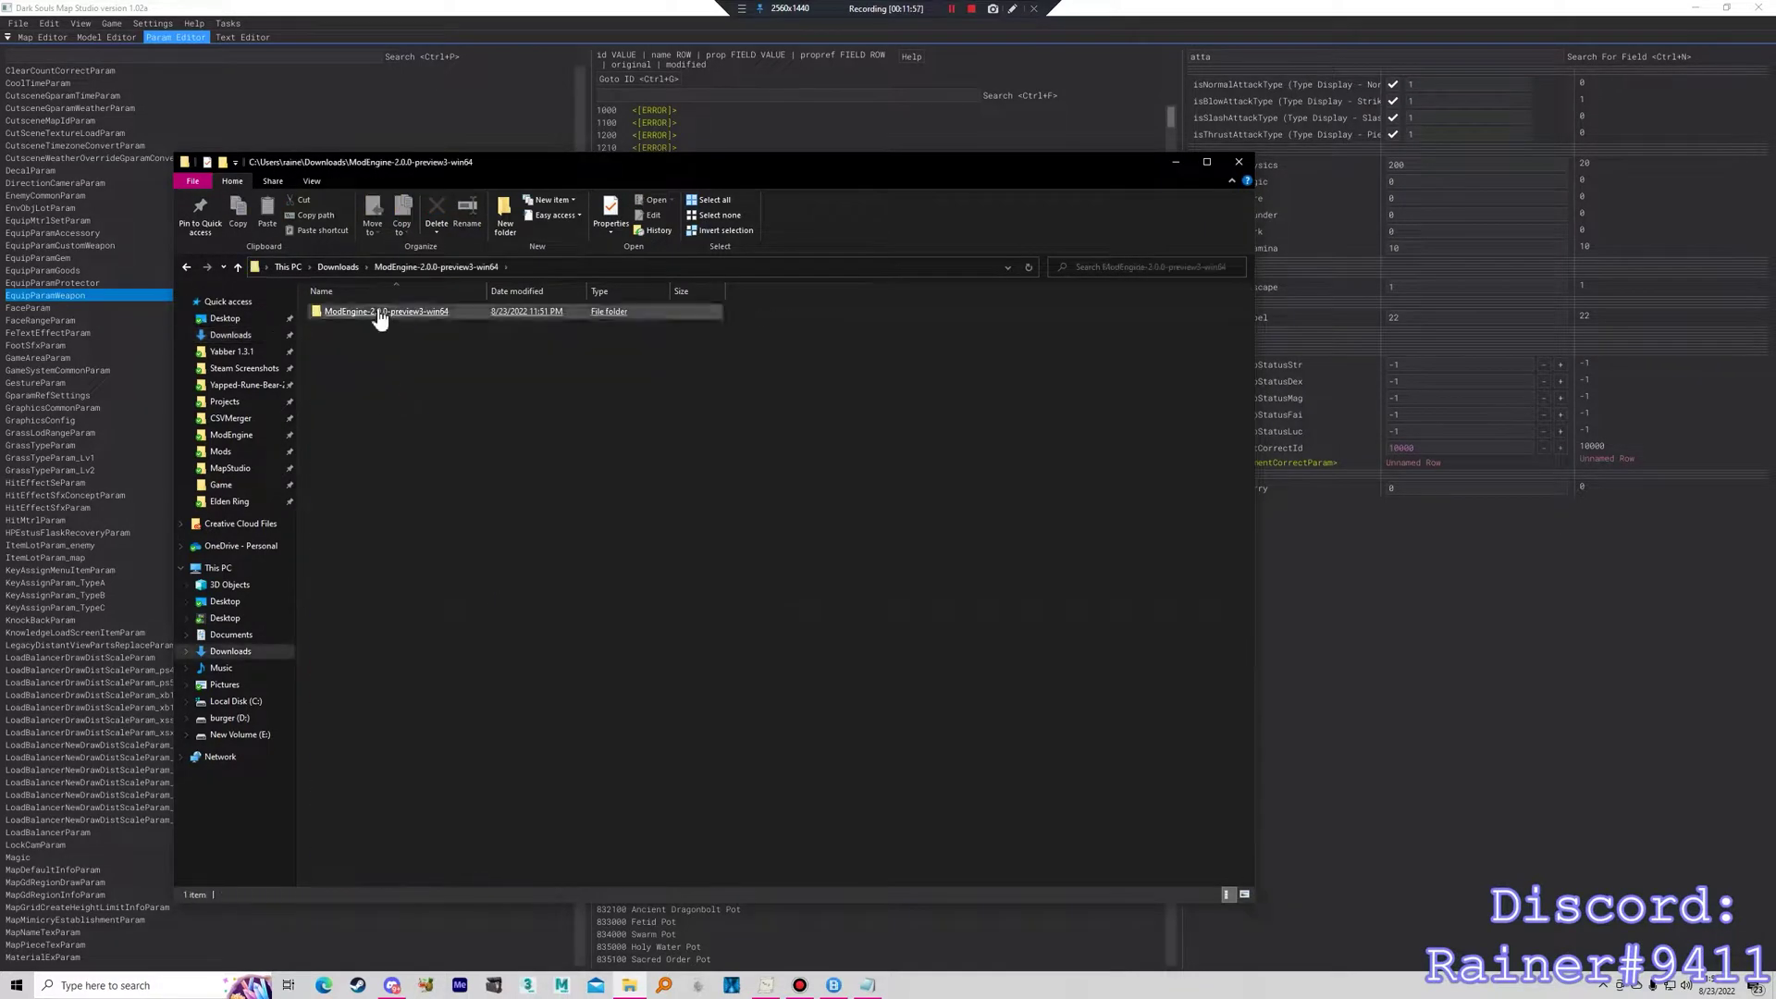
double_click(377, 313)
click(374, 444)
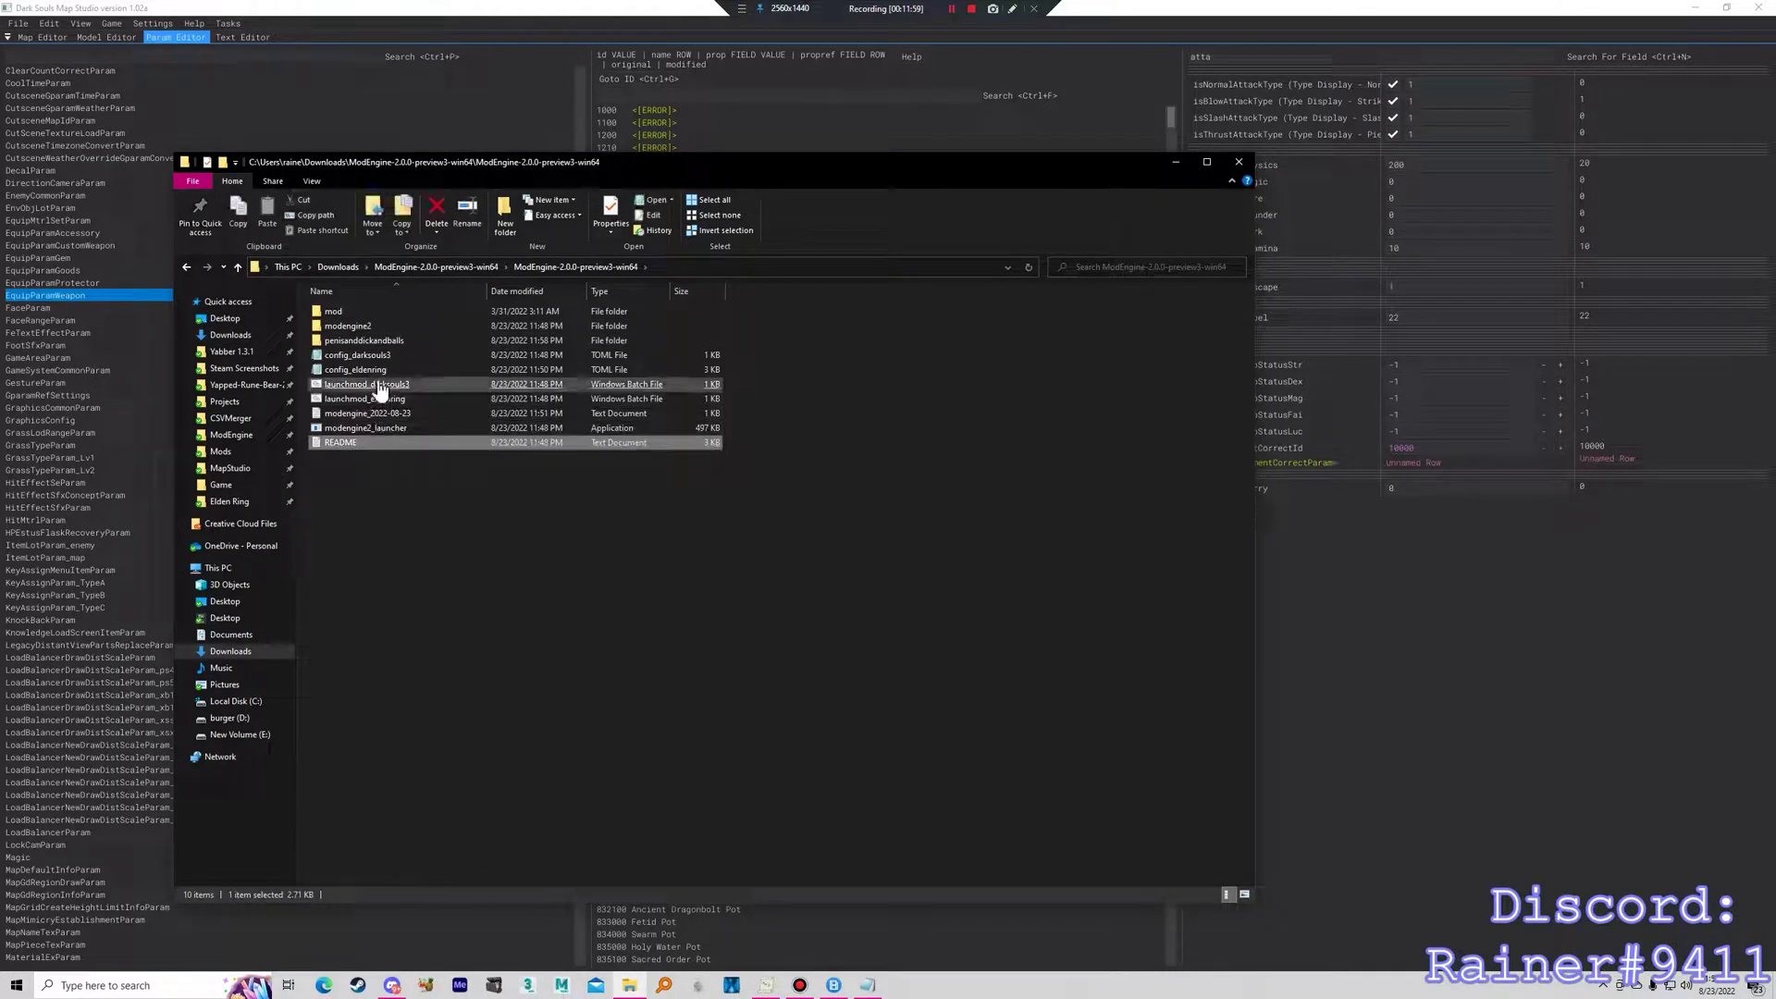
double_click(377, 399)
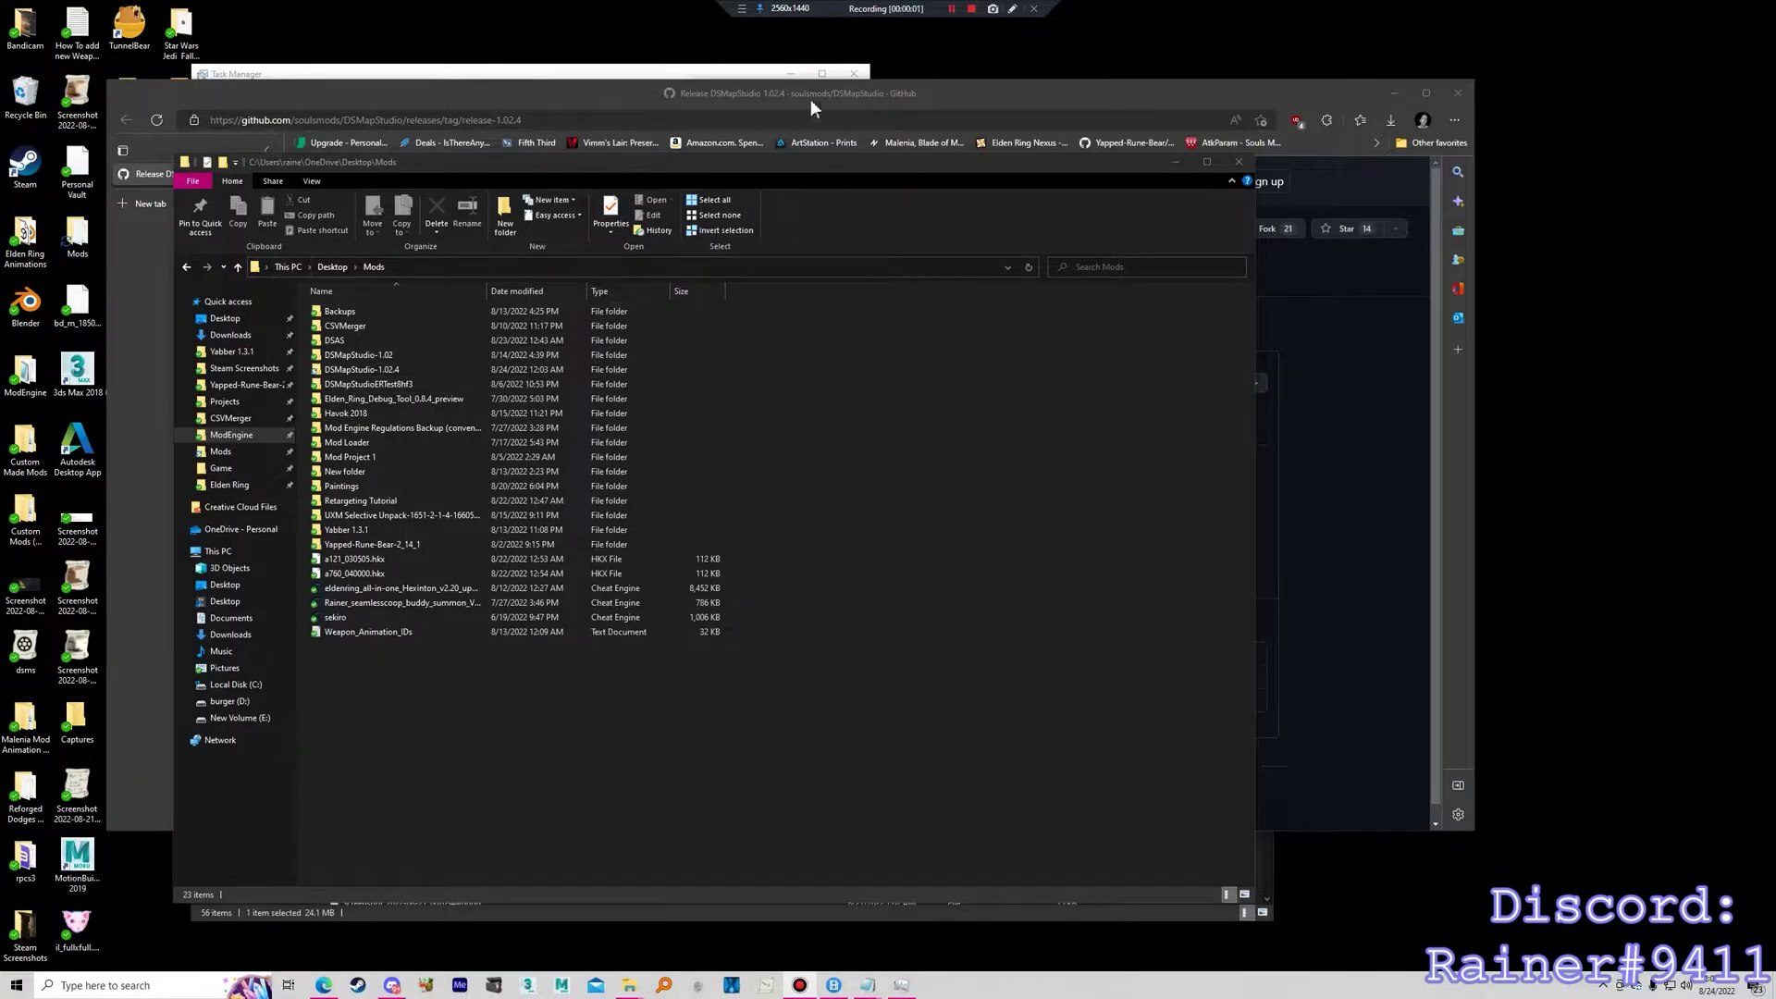
Read the DSMapStudio 1.02.4 release notes on the GitHub page and minimize the browser.
drag(887, 99, 1119, 69)
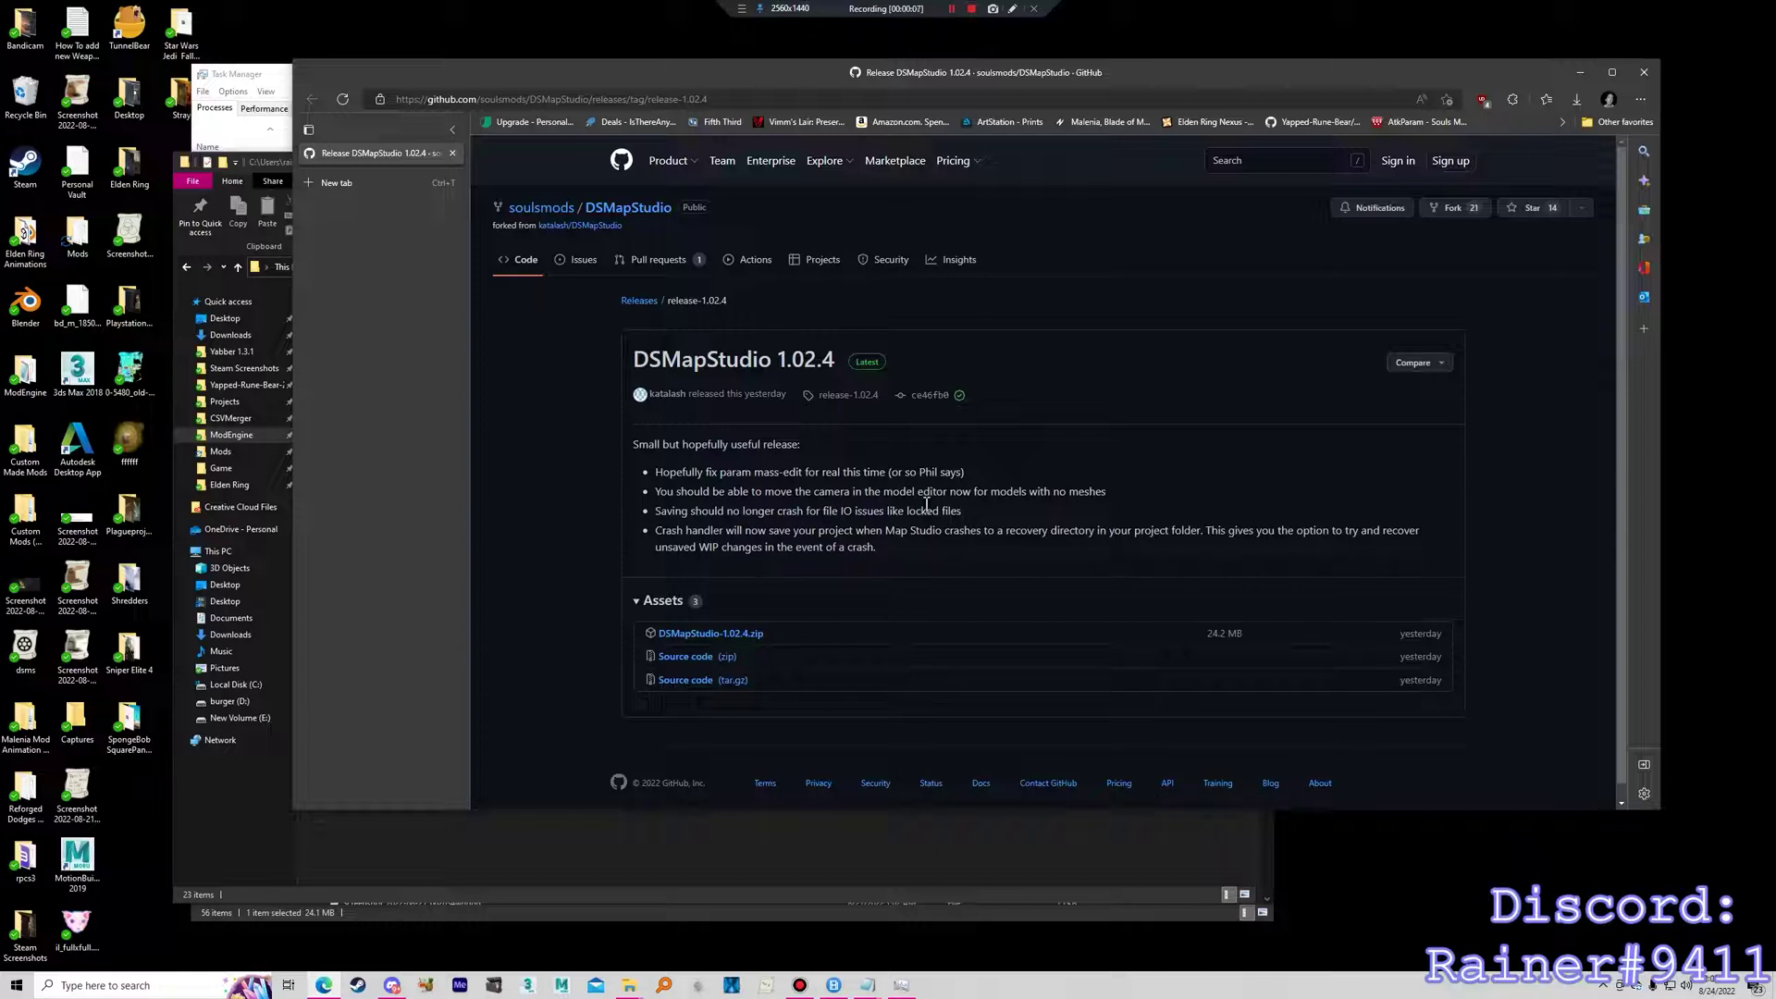
drag(641, 481, 1048, 552)
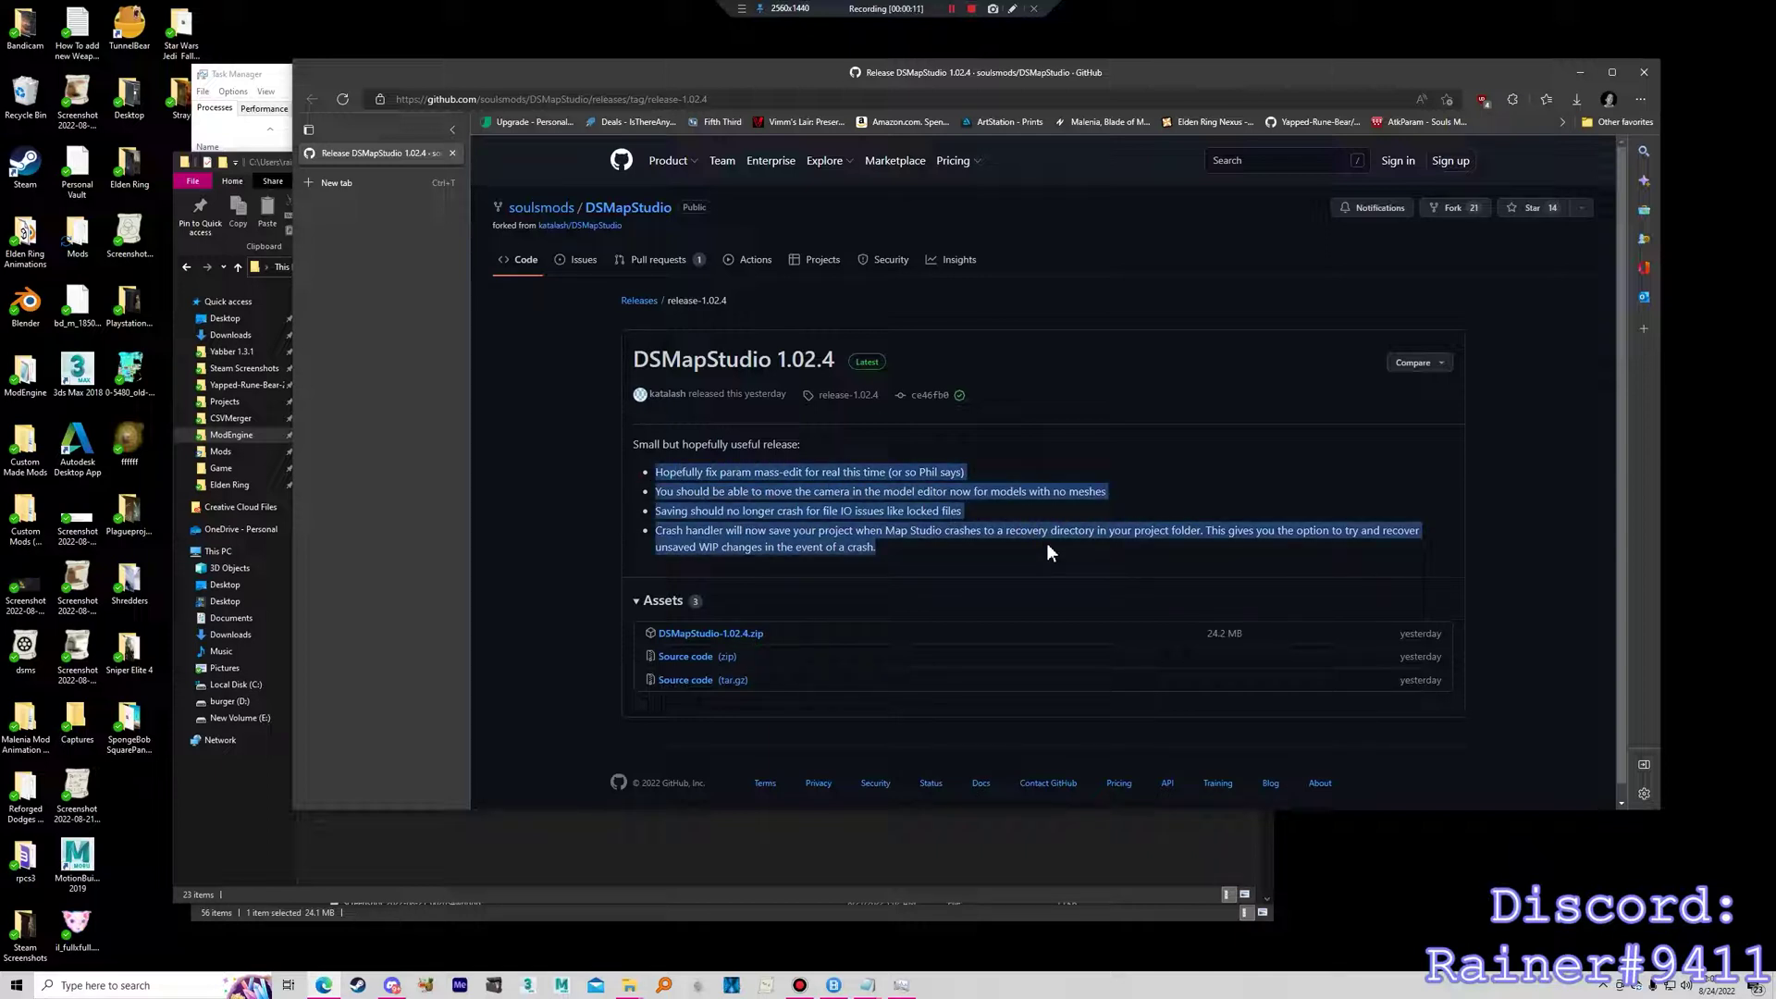
click(1048, 552)
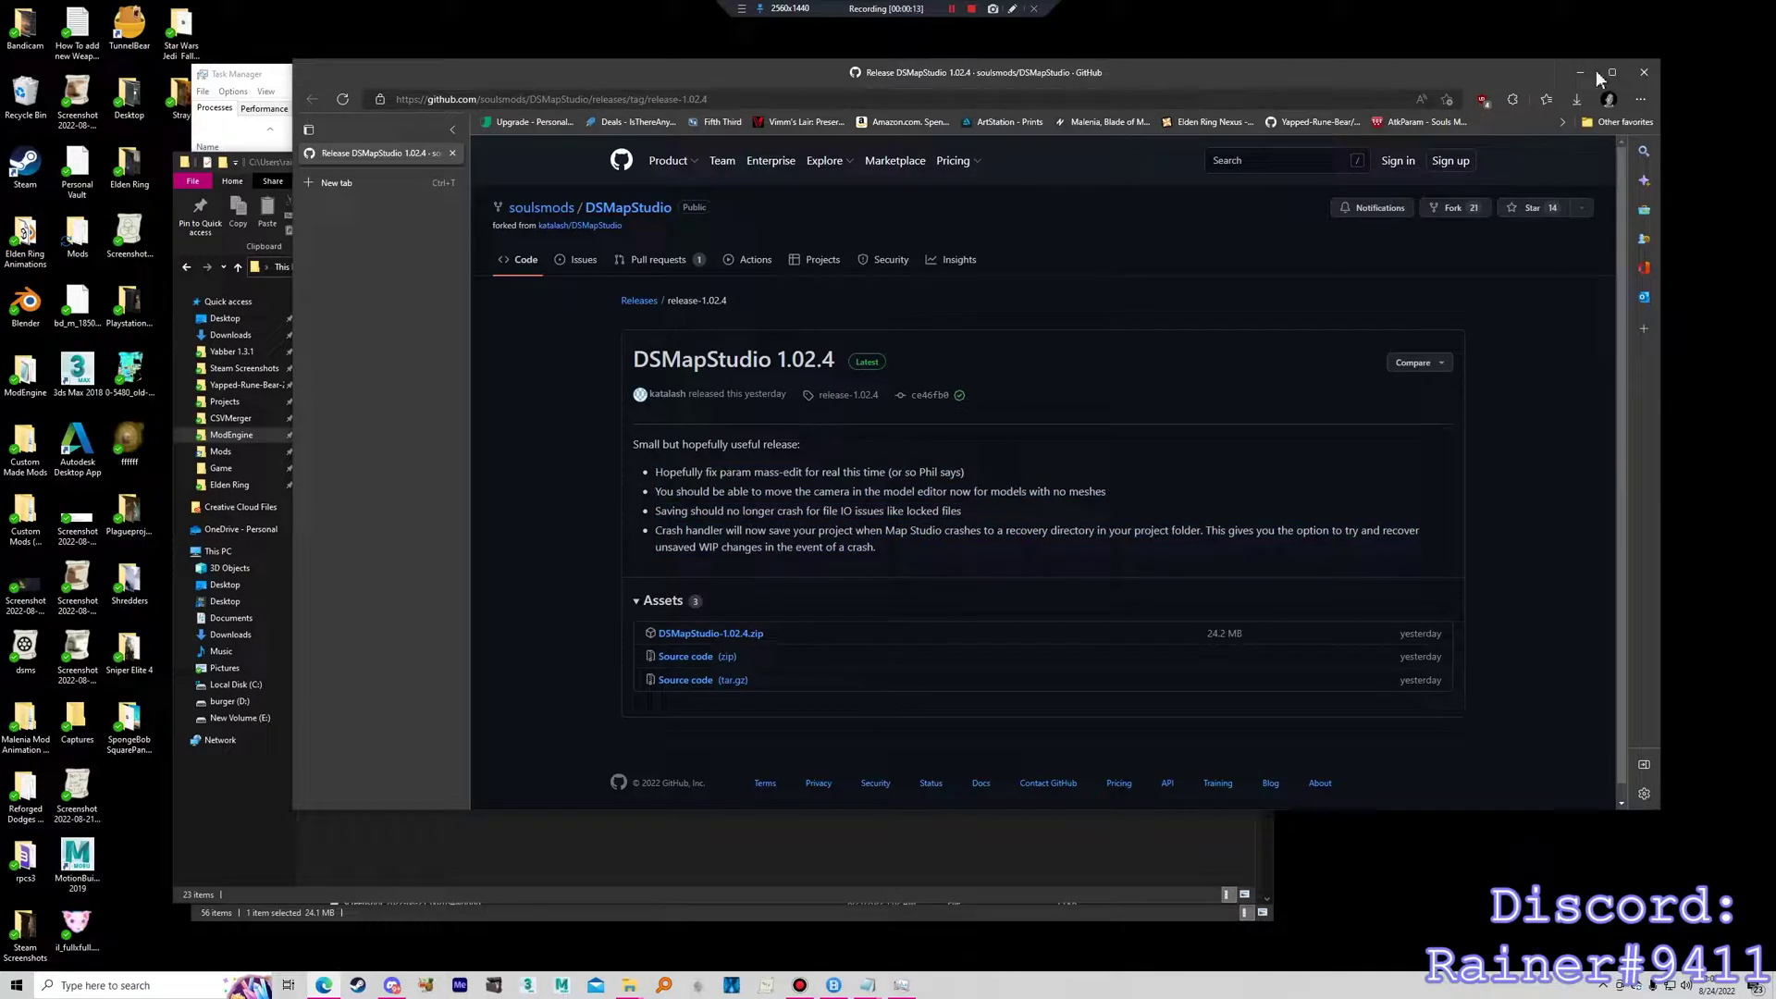
click(1581, 70)
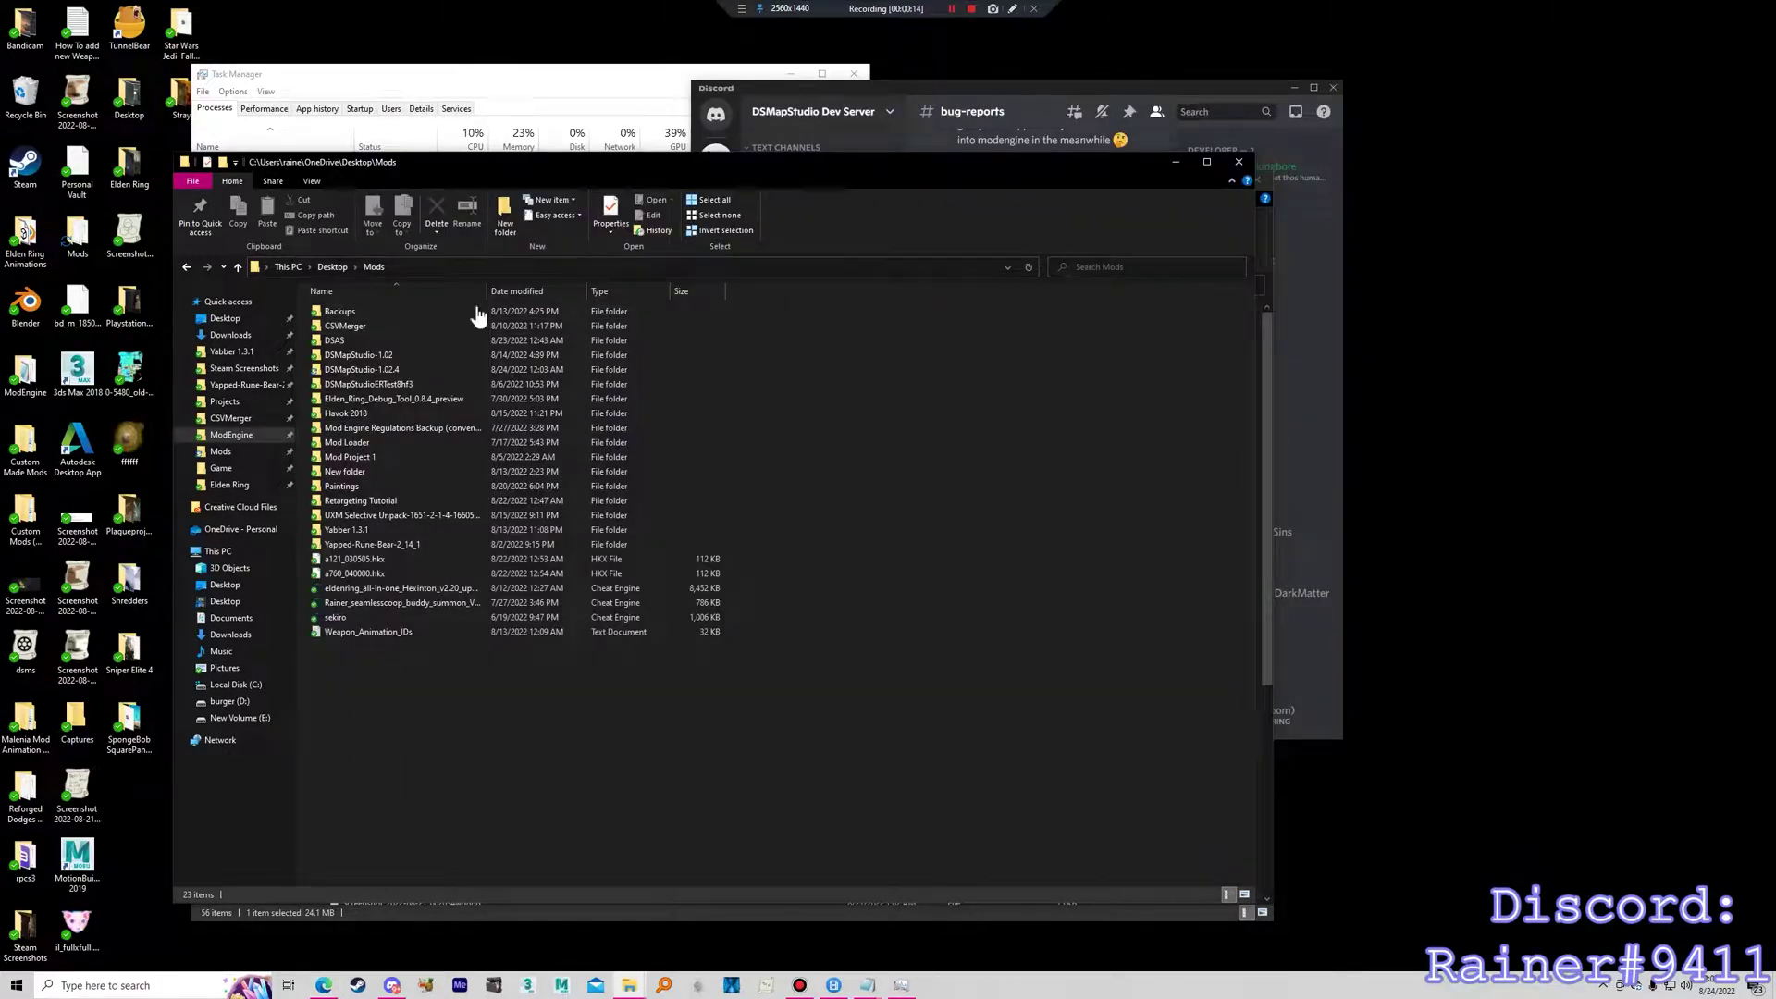
Launch DSMapStudio from the DSMapStudio-1.02.4 folder in Mods, allowing it to run despite the SmartScreen warning.
click(424, 358)
click(352, 375)
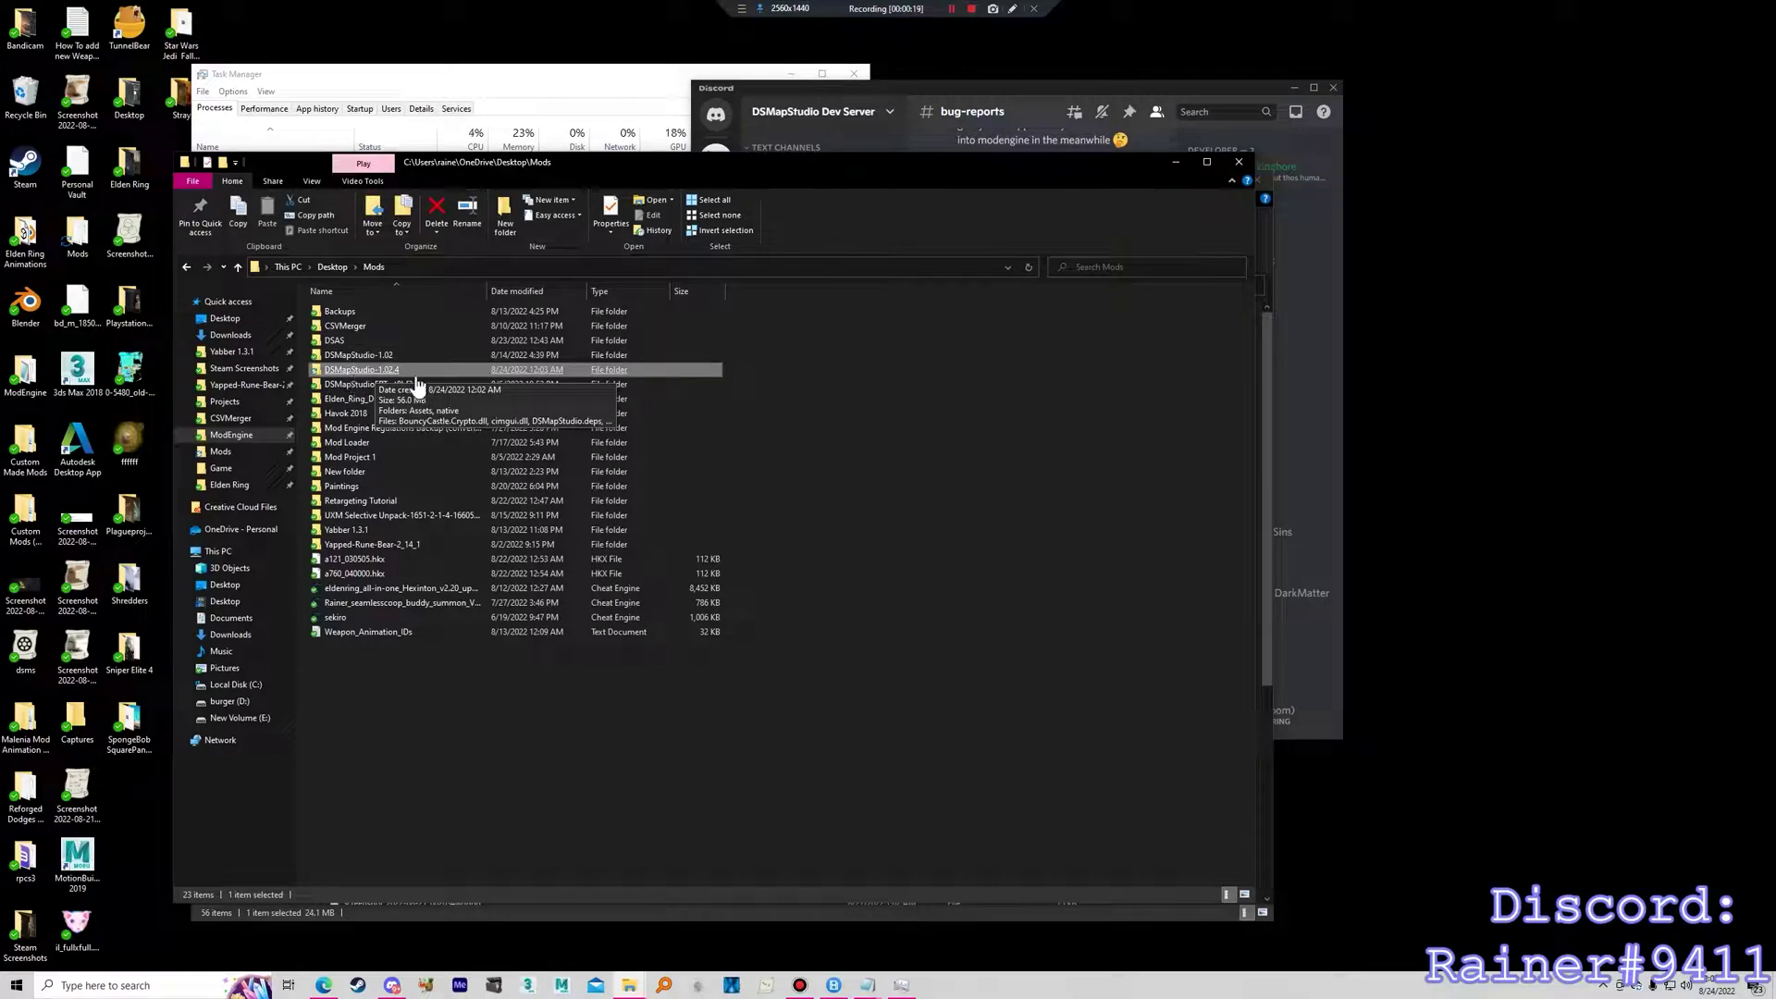
double_click(379, 373)
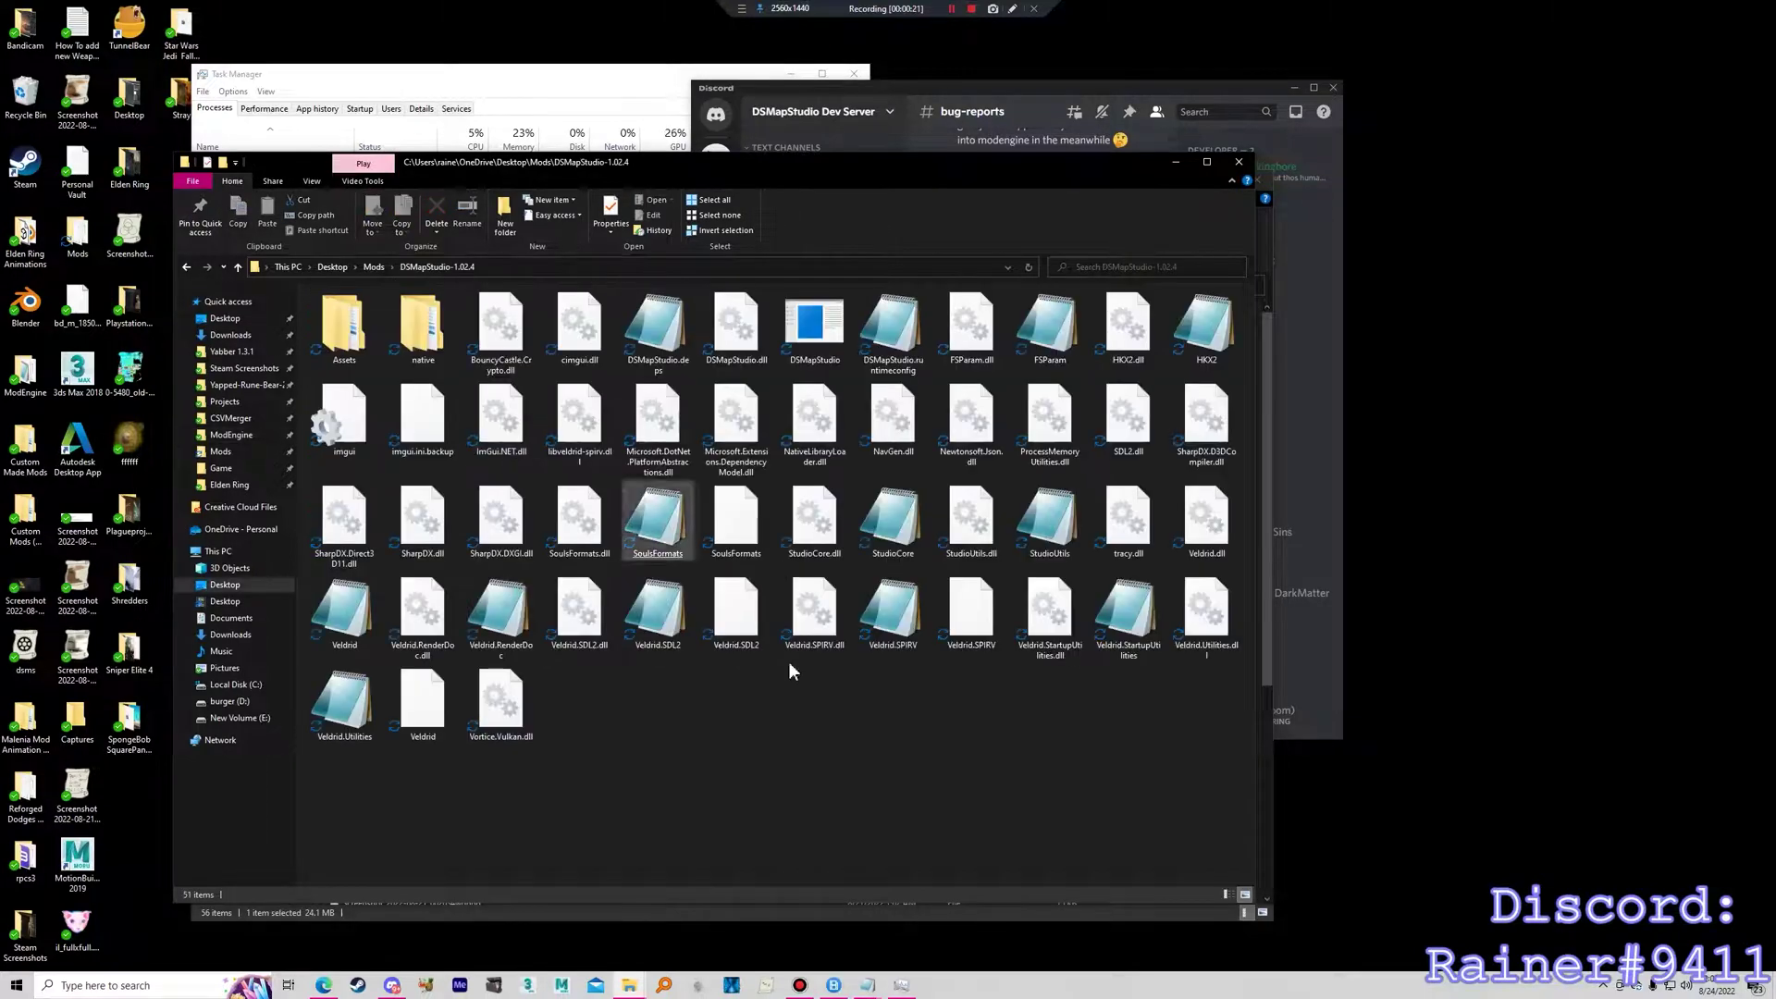
double_click(814, 324)
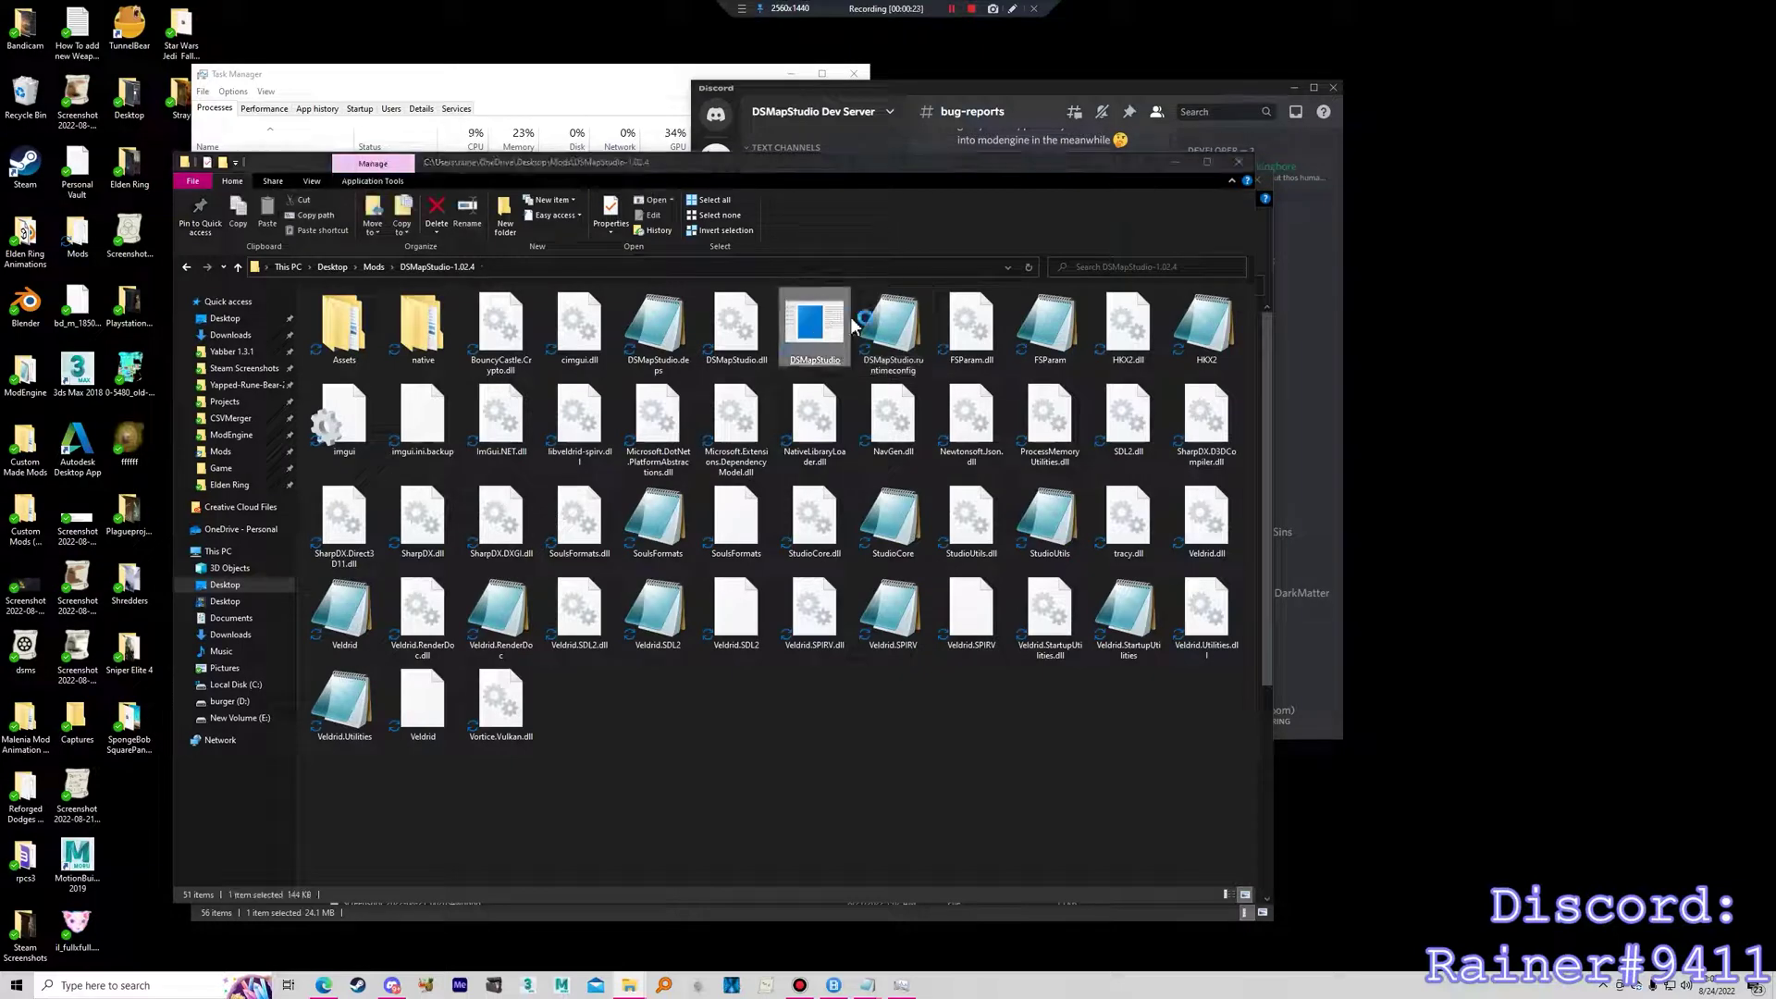
click(740, 392)
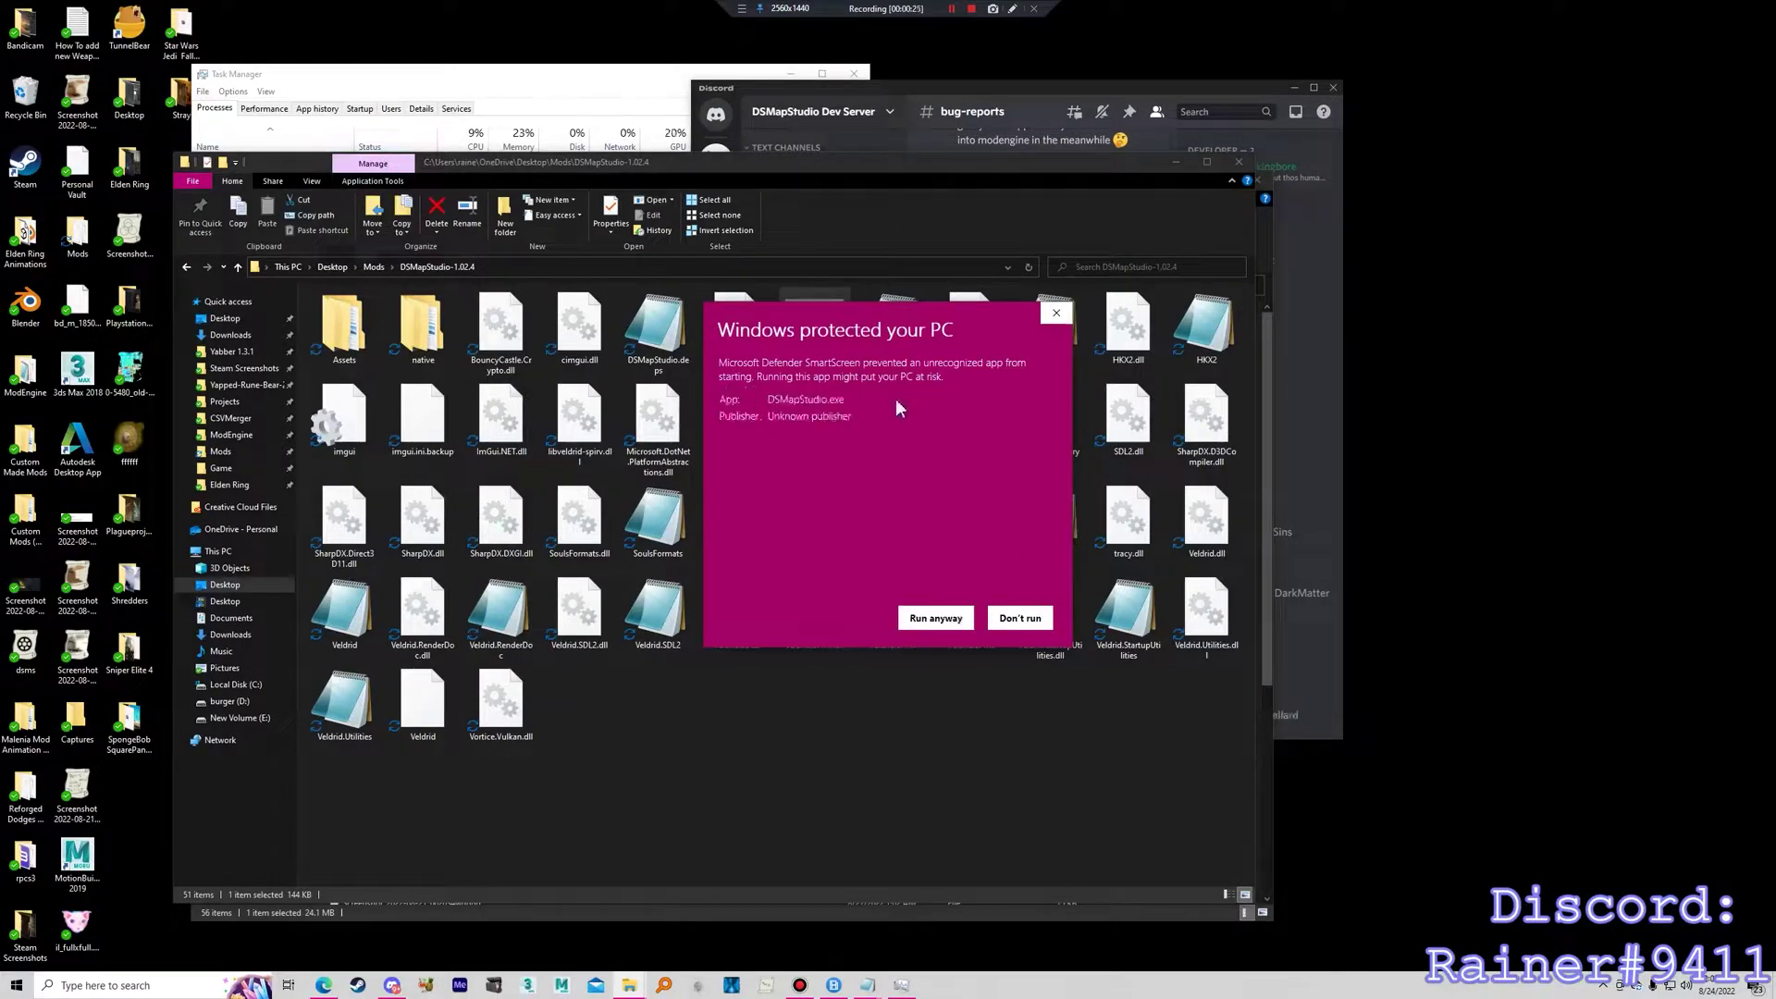
click(960, 620)
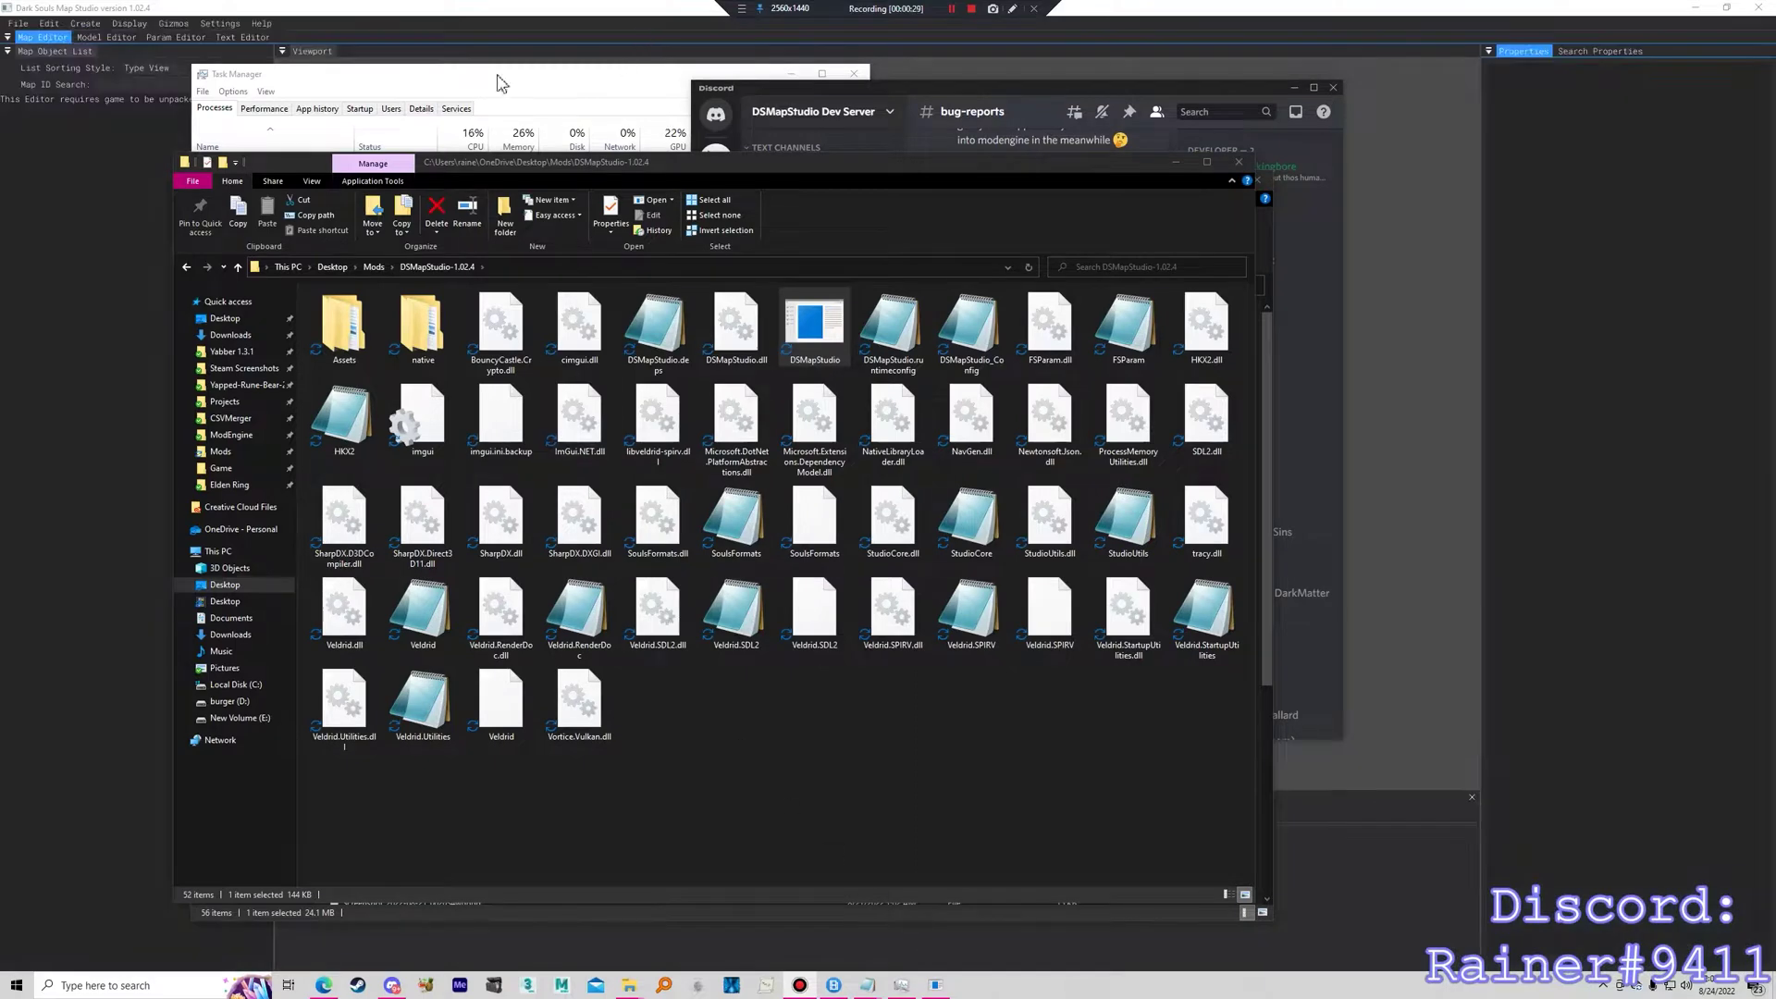
Return to the ModEngine folder in Downloads and relaunch modded Elden Ring with launchmod_eldenring.
click(230, 335)
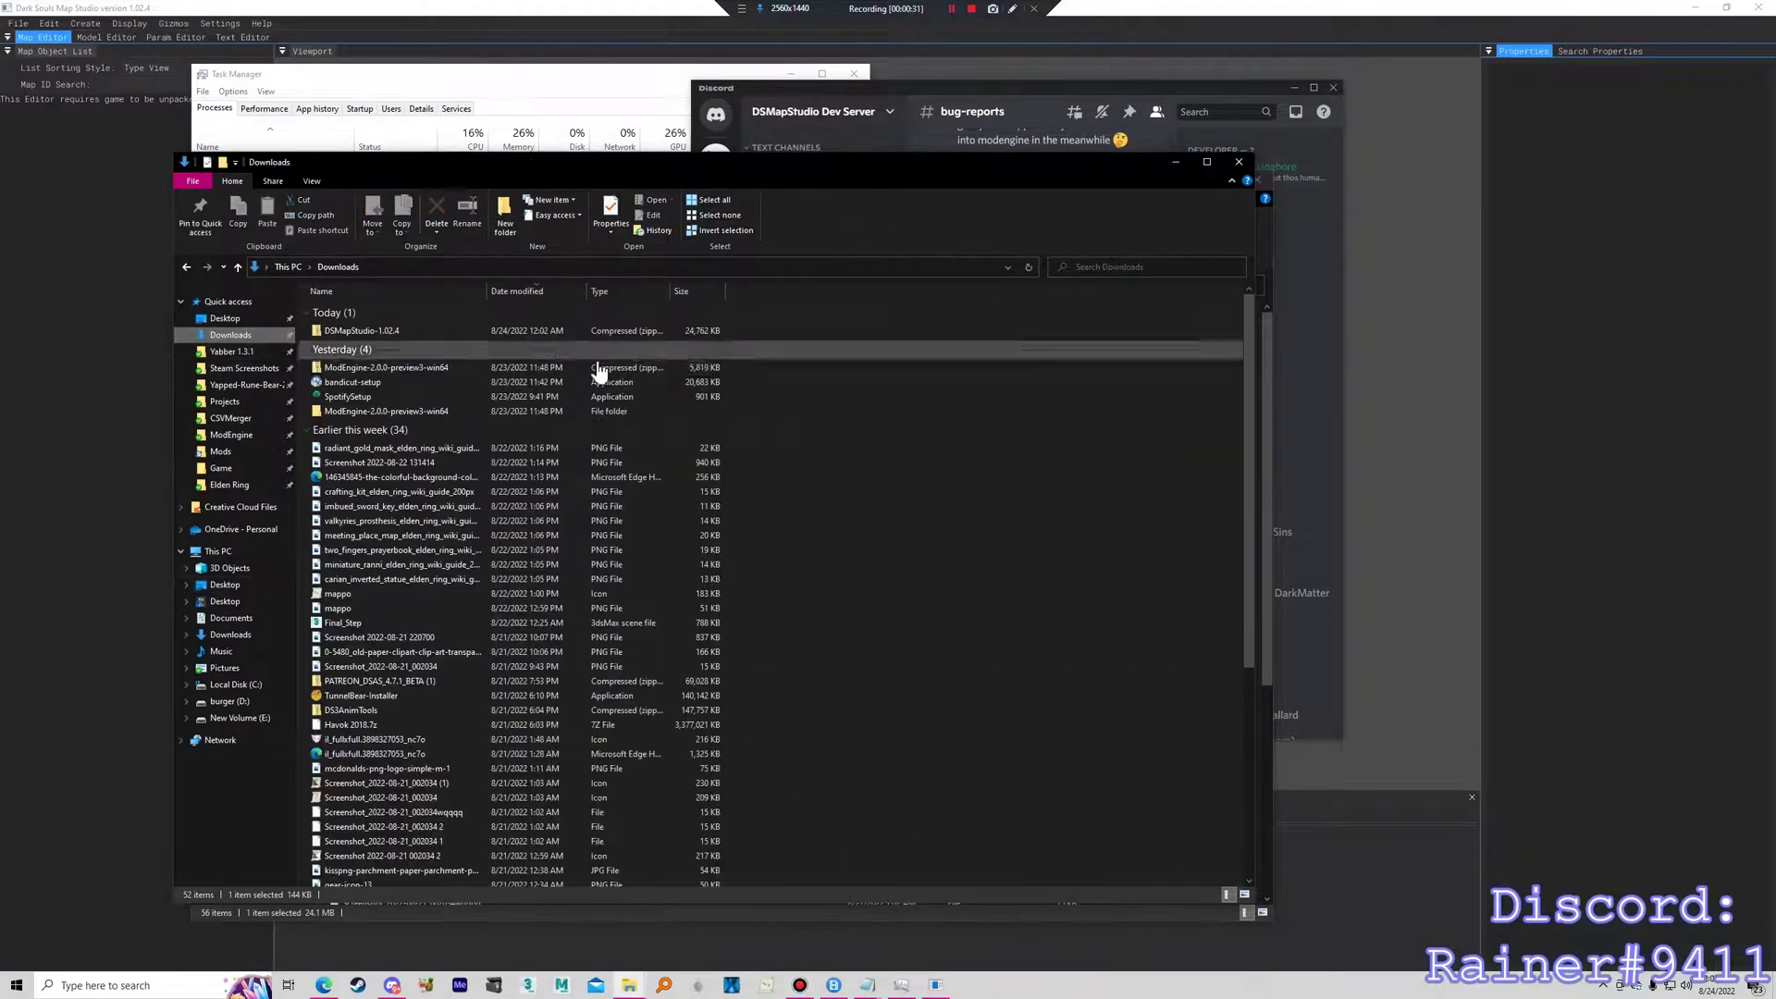
double_click(396, 411)
double_click(402, 312)
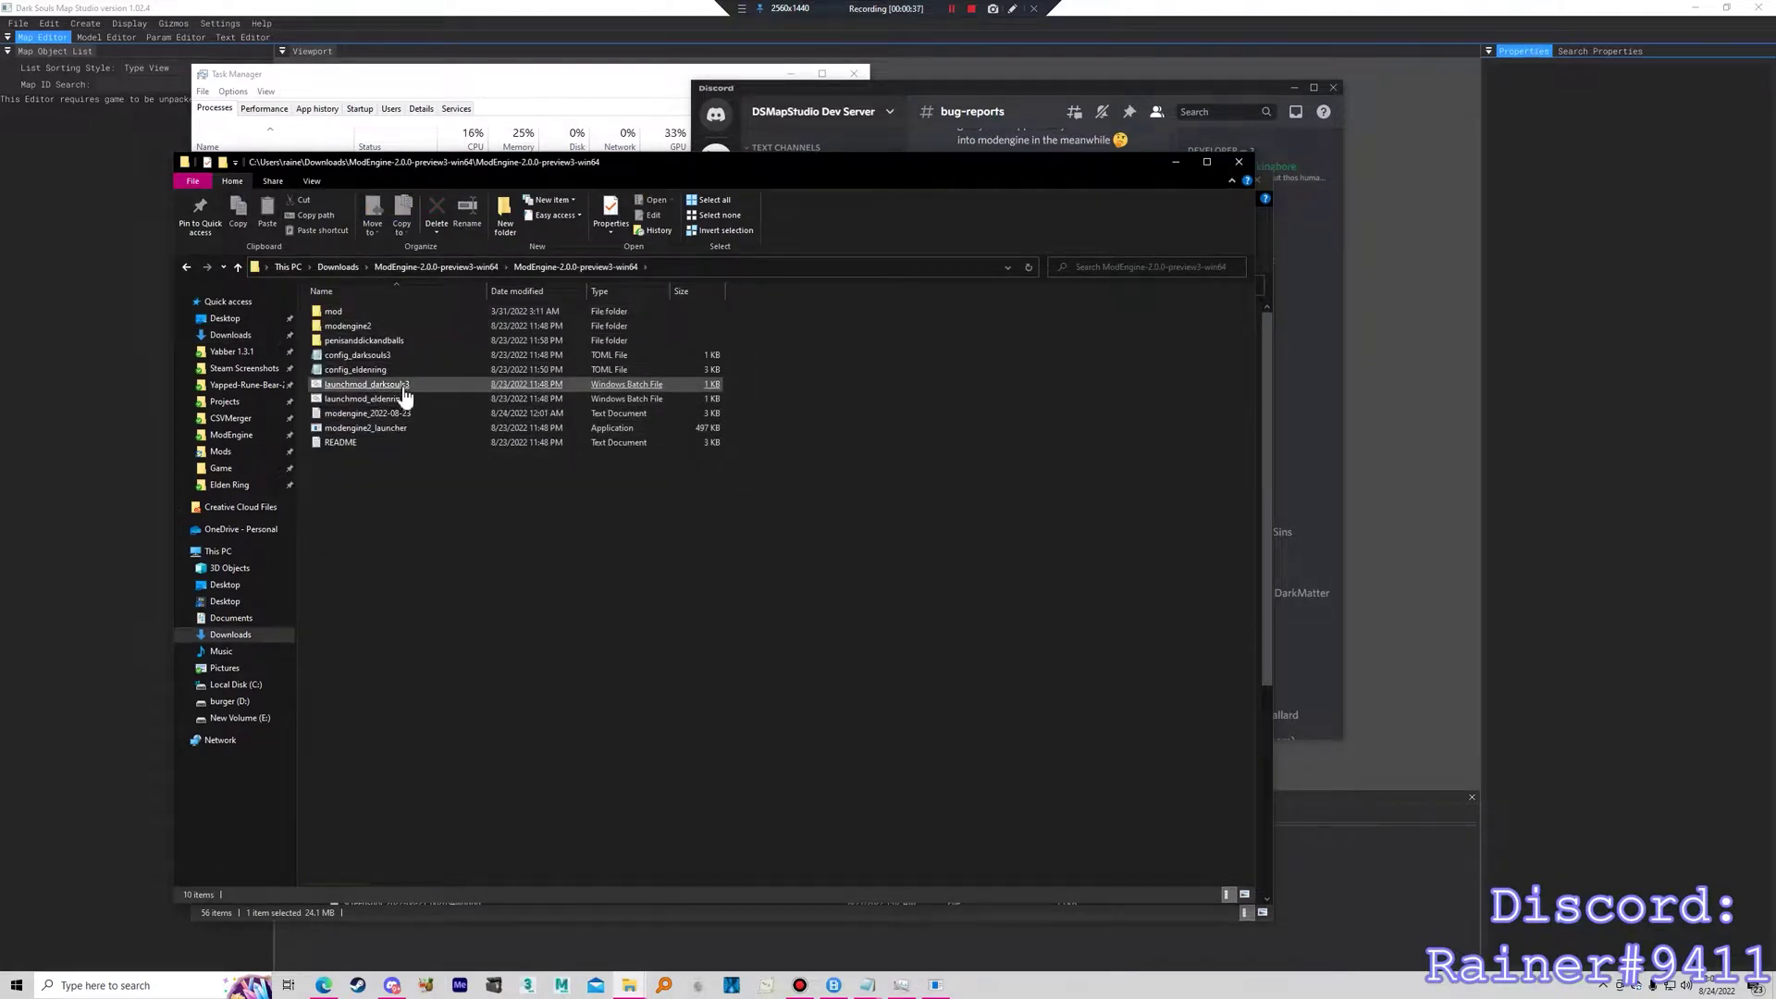
click(404, 404)
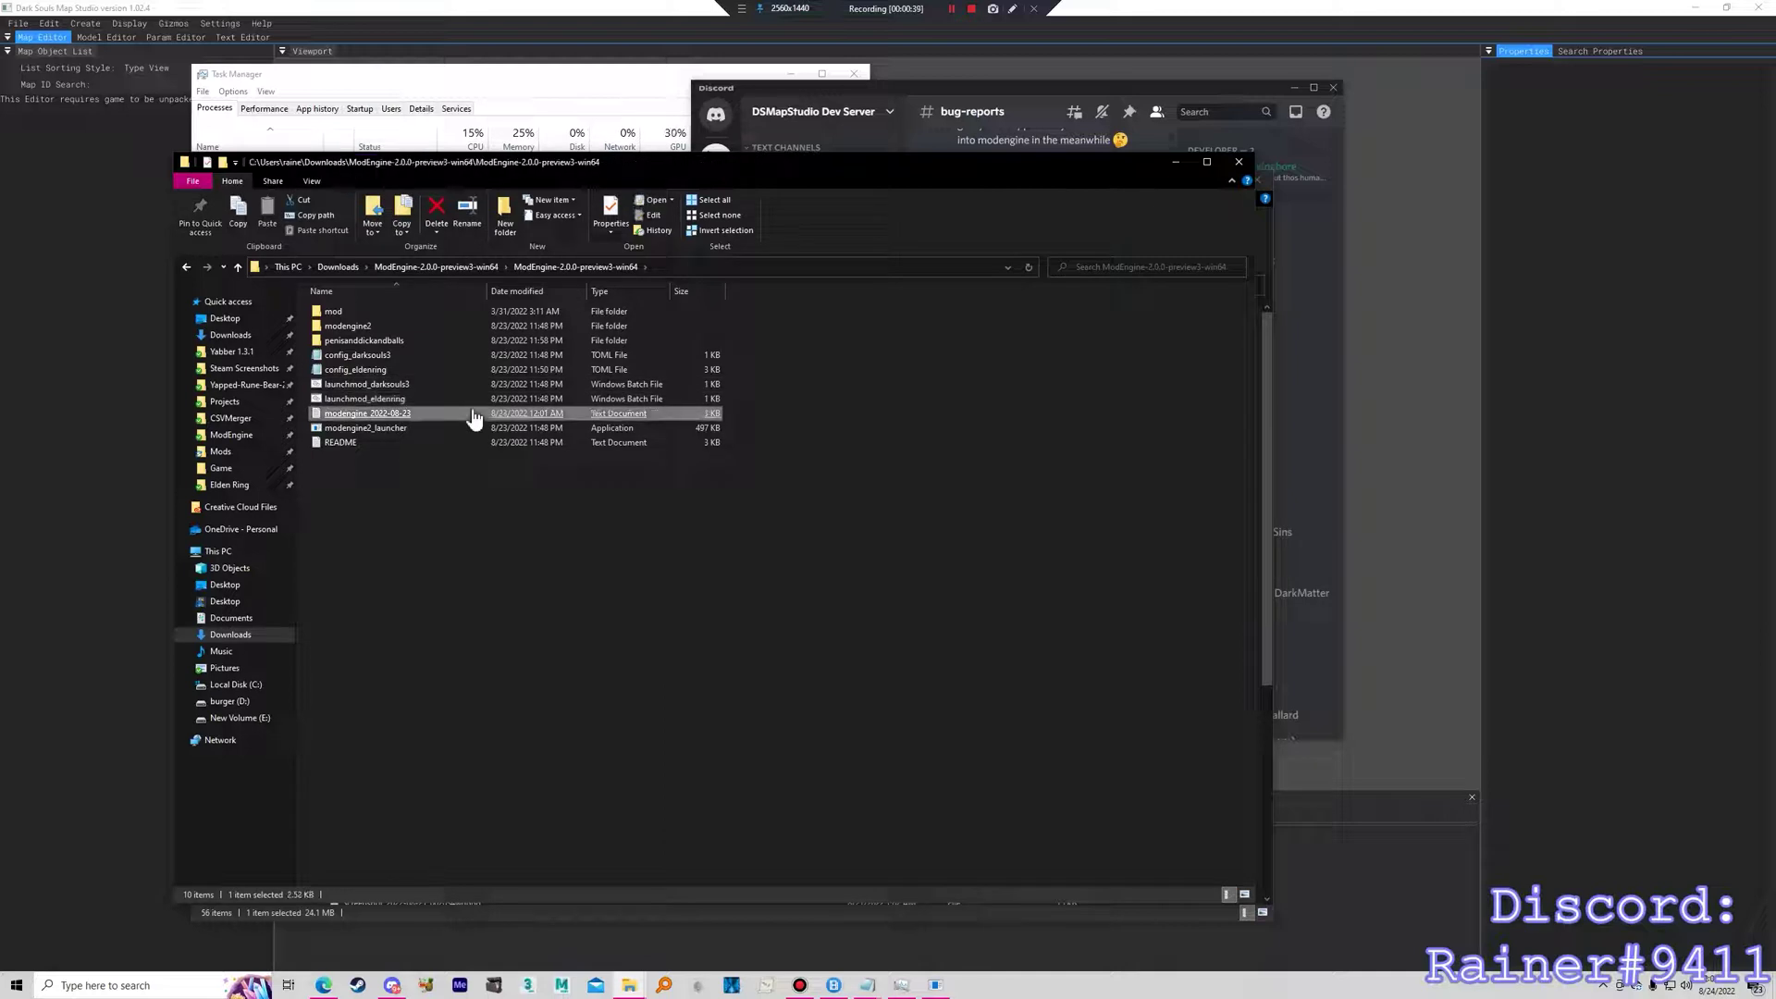
double_click(407, 405)
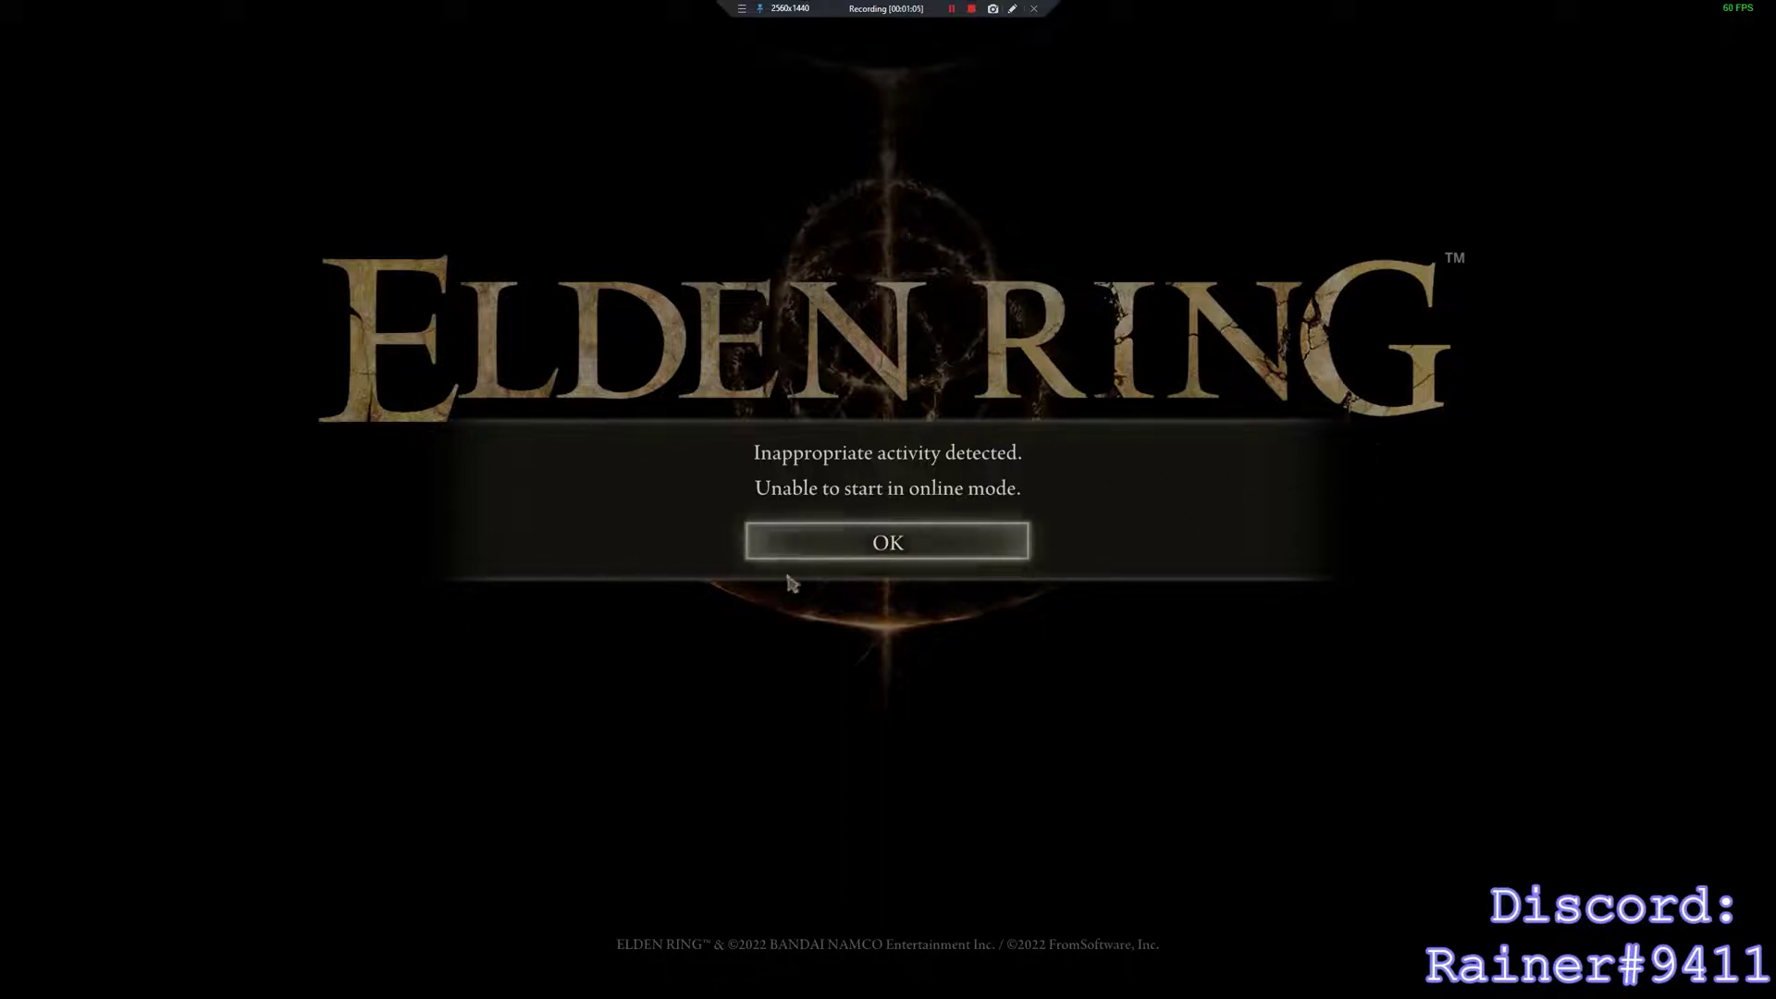
Dismiss the online mode notice on the Elden Ring title screen and load a saved game in Limgrave.
key(Return)
key(Return)
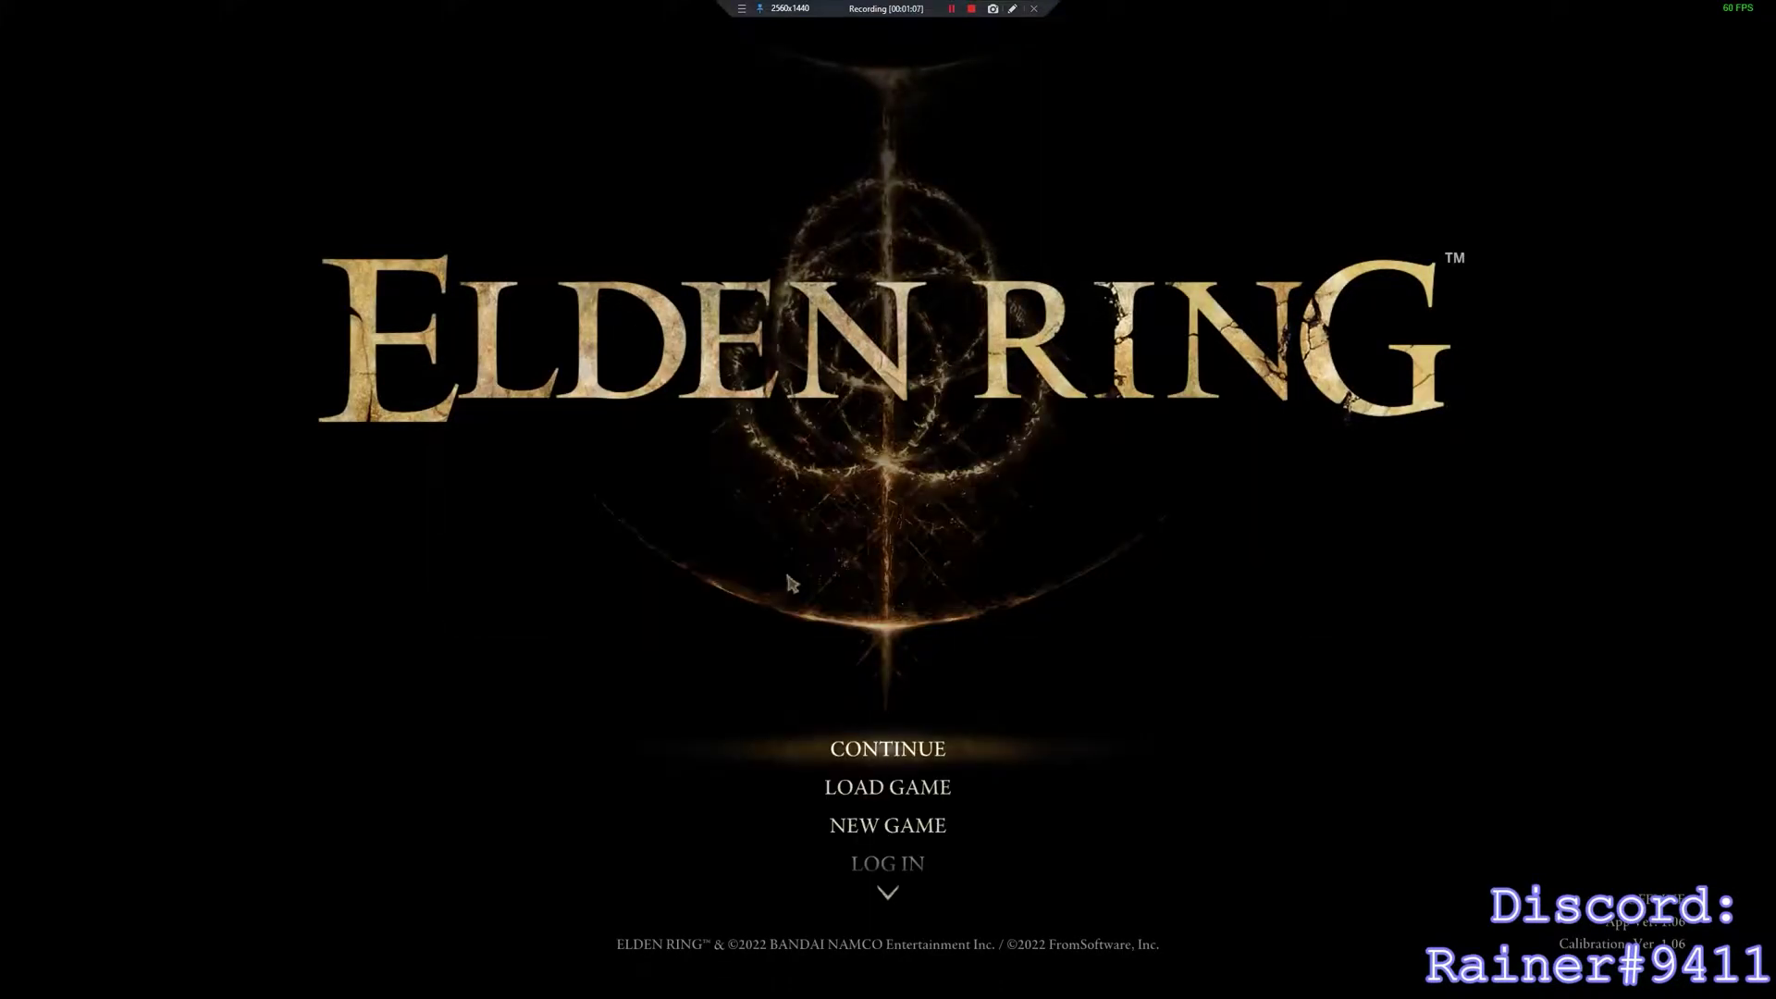
key(Down)
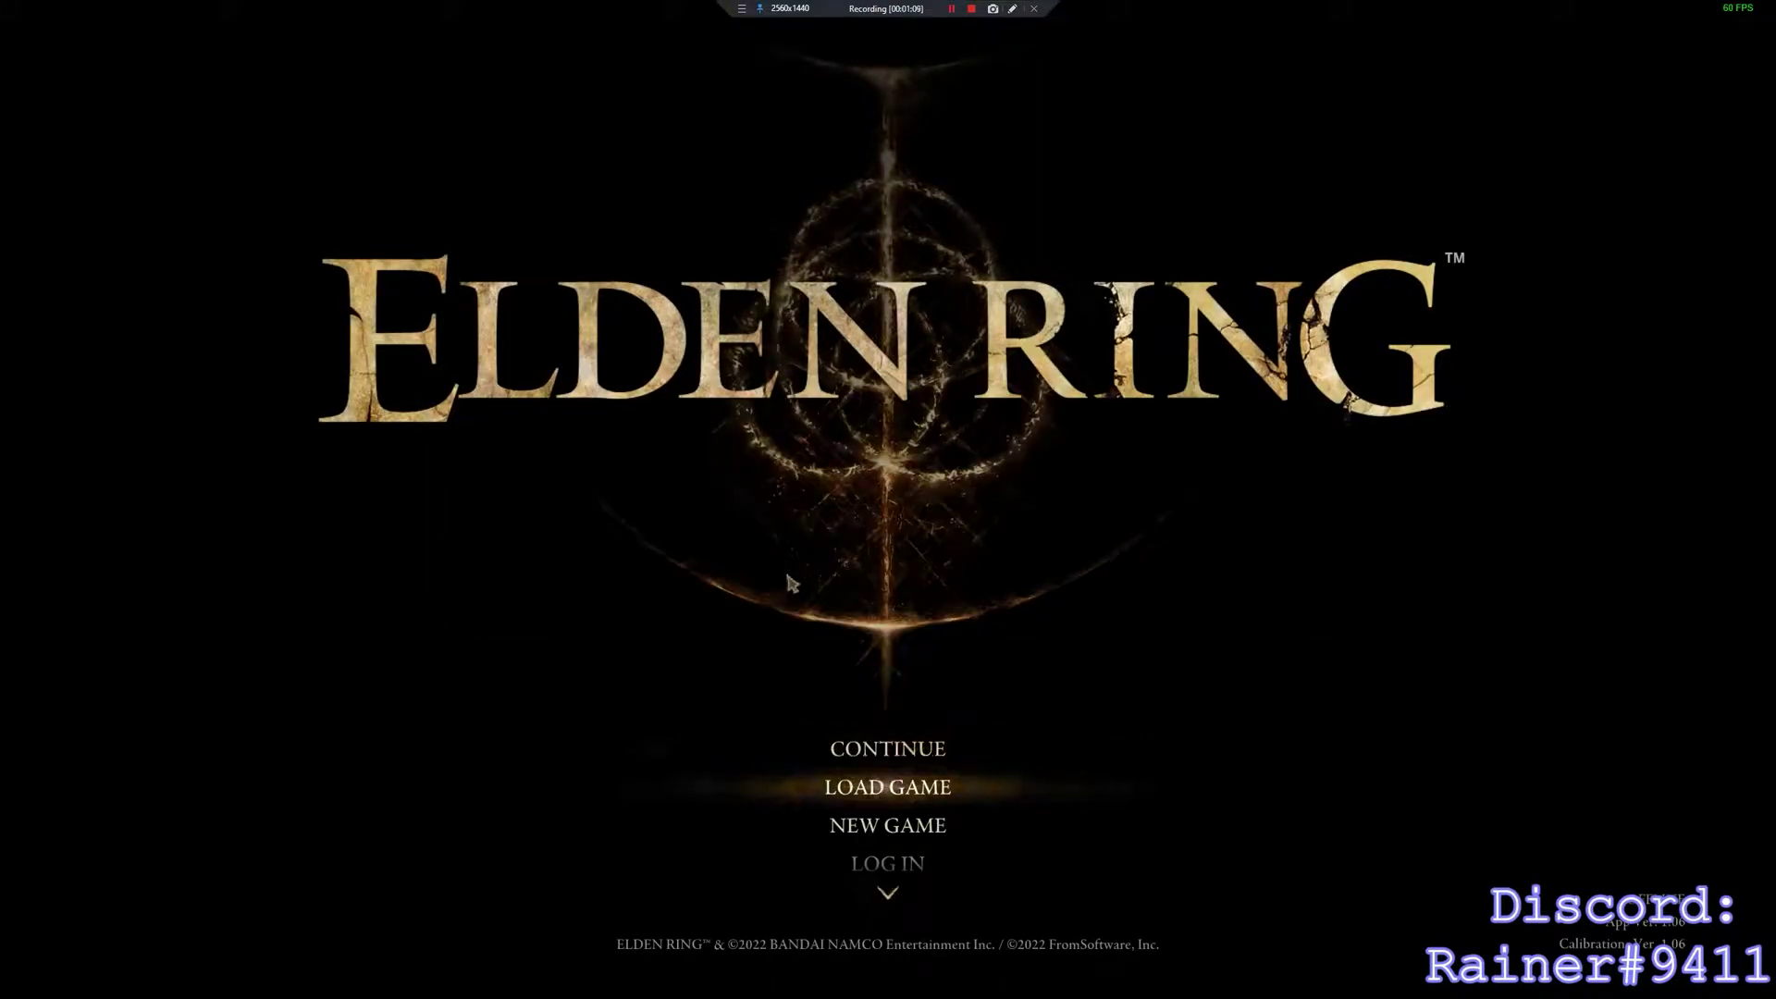
key(Down)
key(Up)
key(Down)
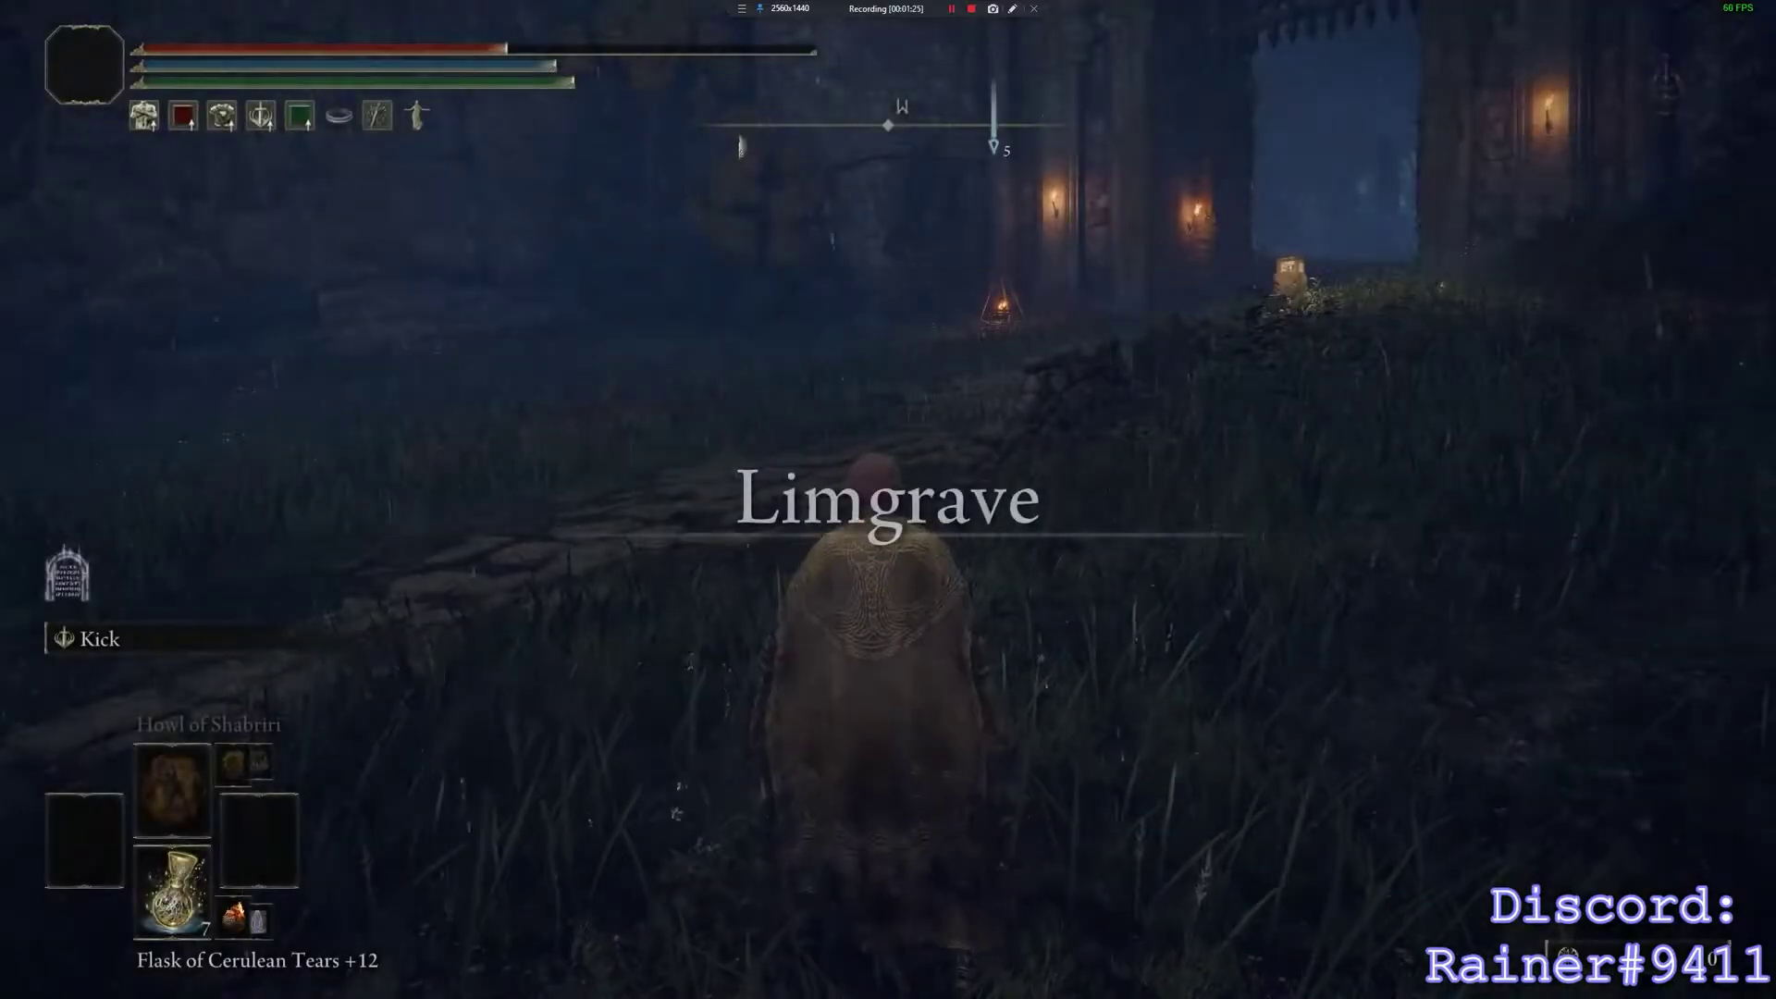
Lock onto the shield-bearing soldier in Limgrave and strike with bare fists to test the Unarmed damage.
key(e)
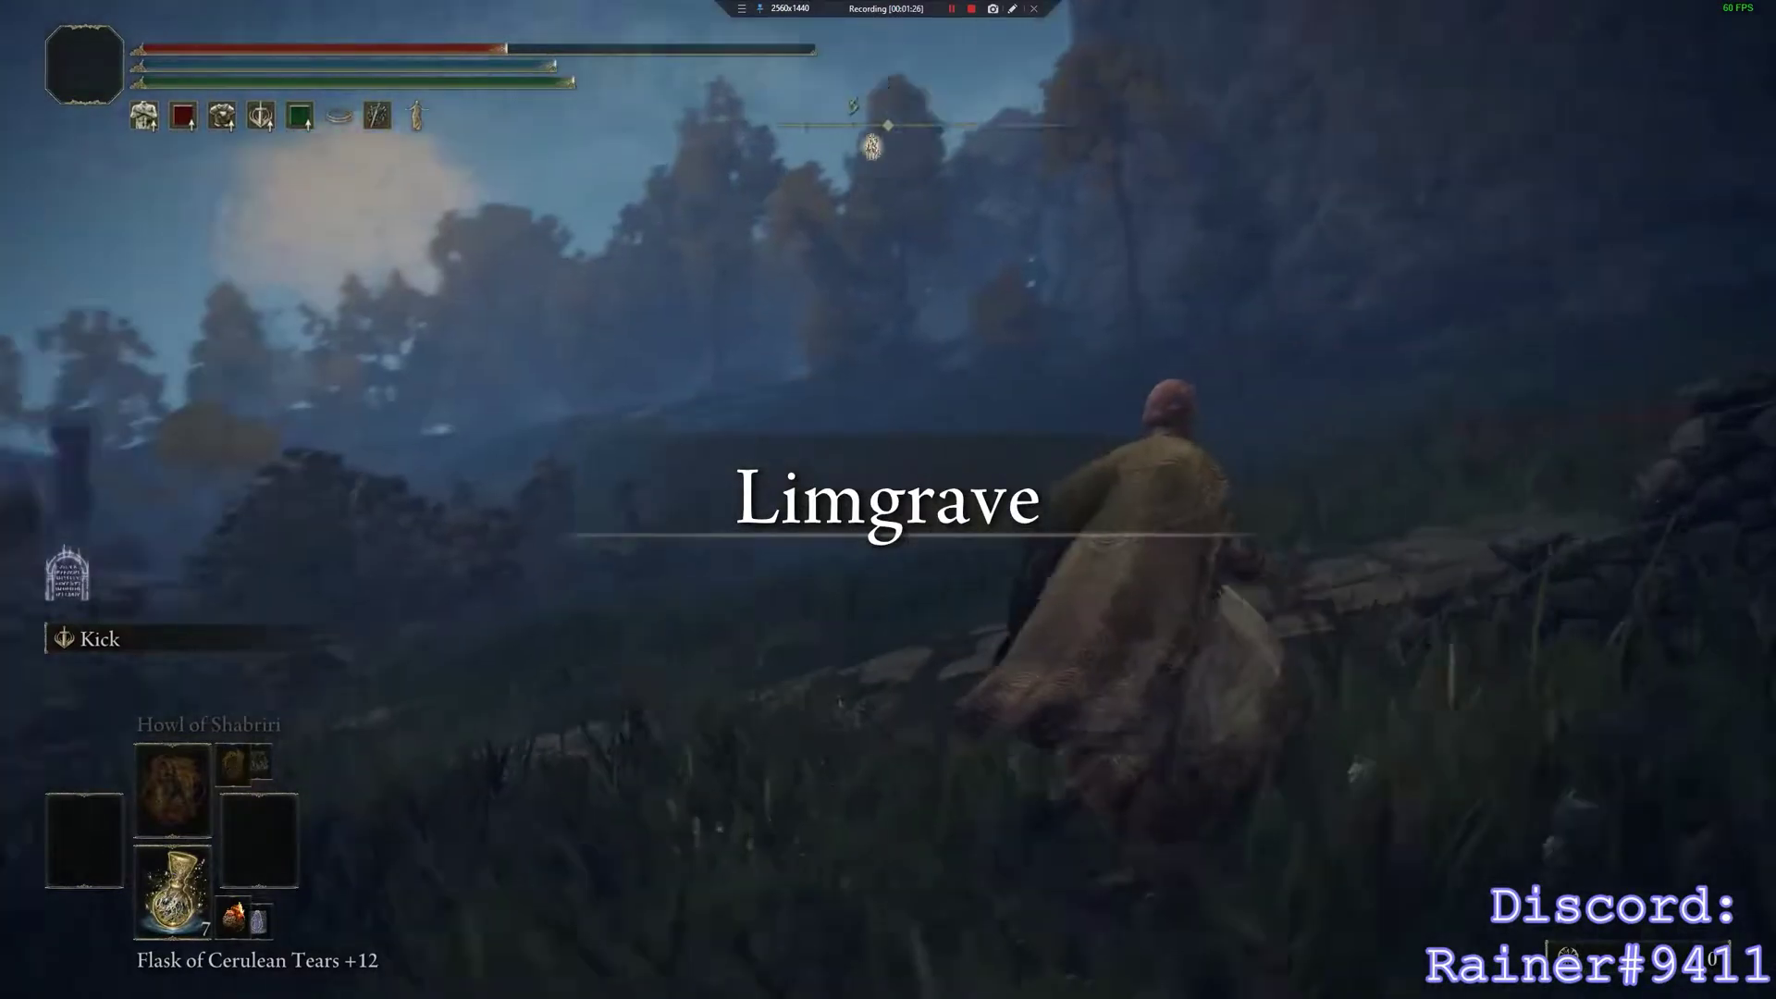
key(q)
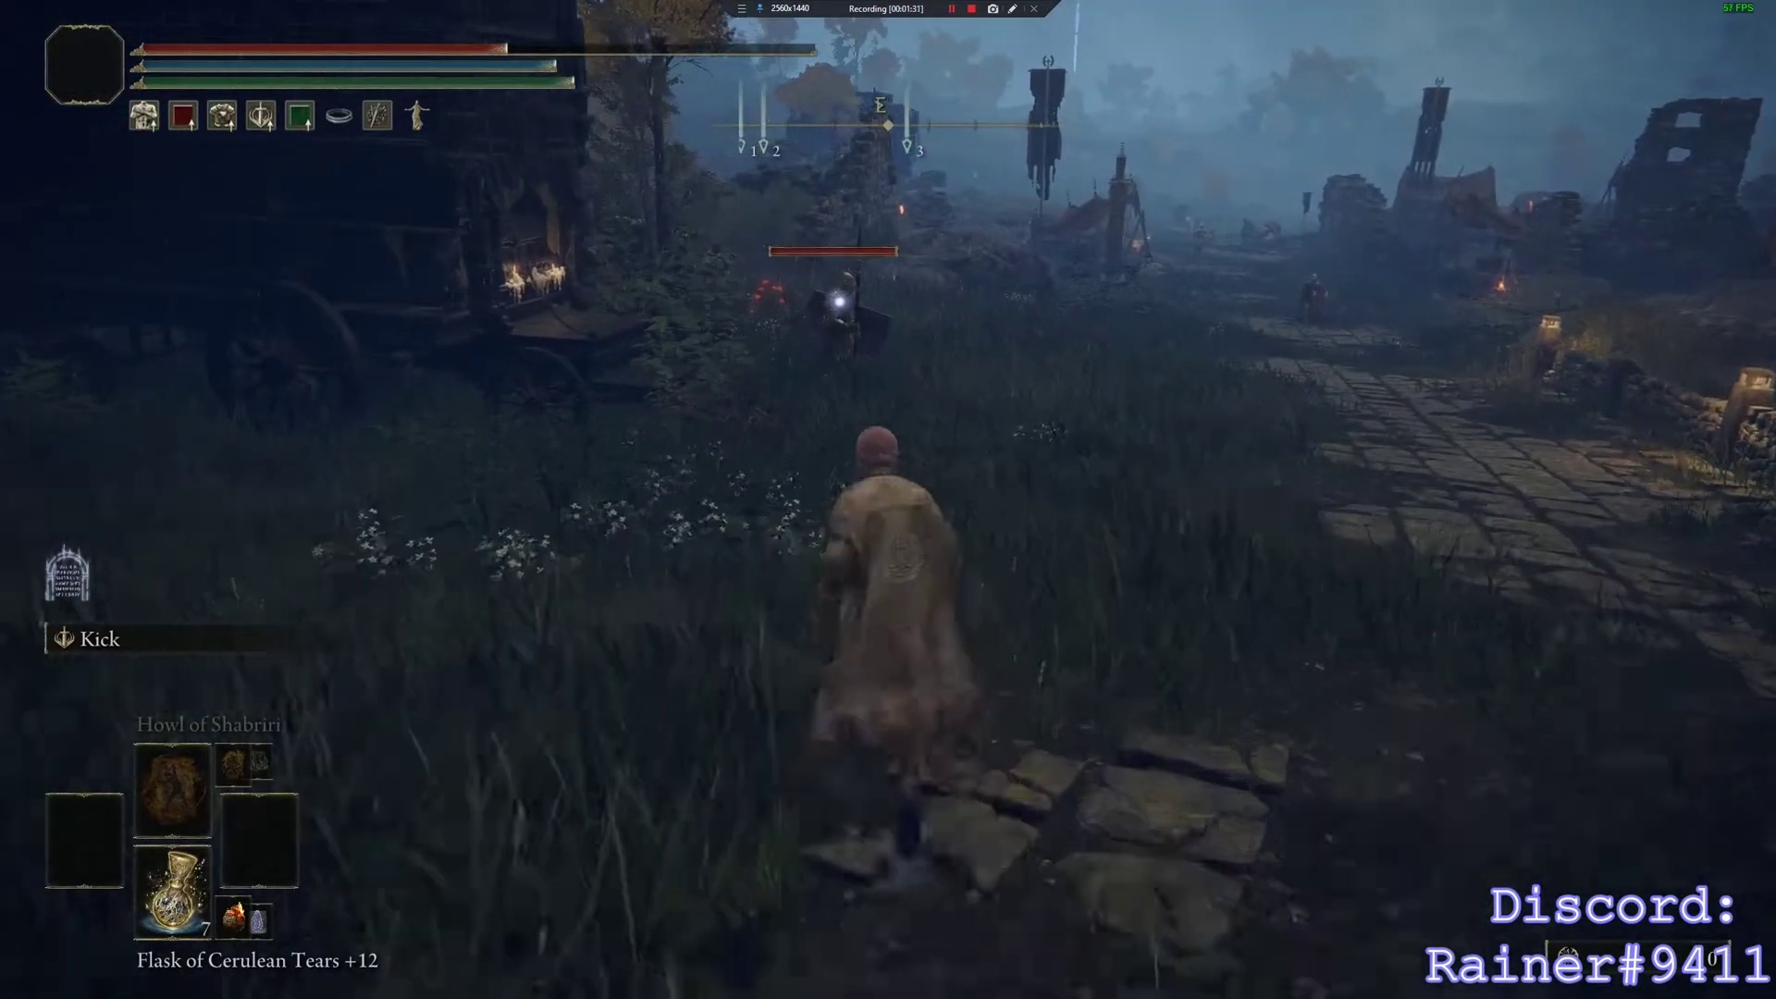
key(w)
key(space)
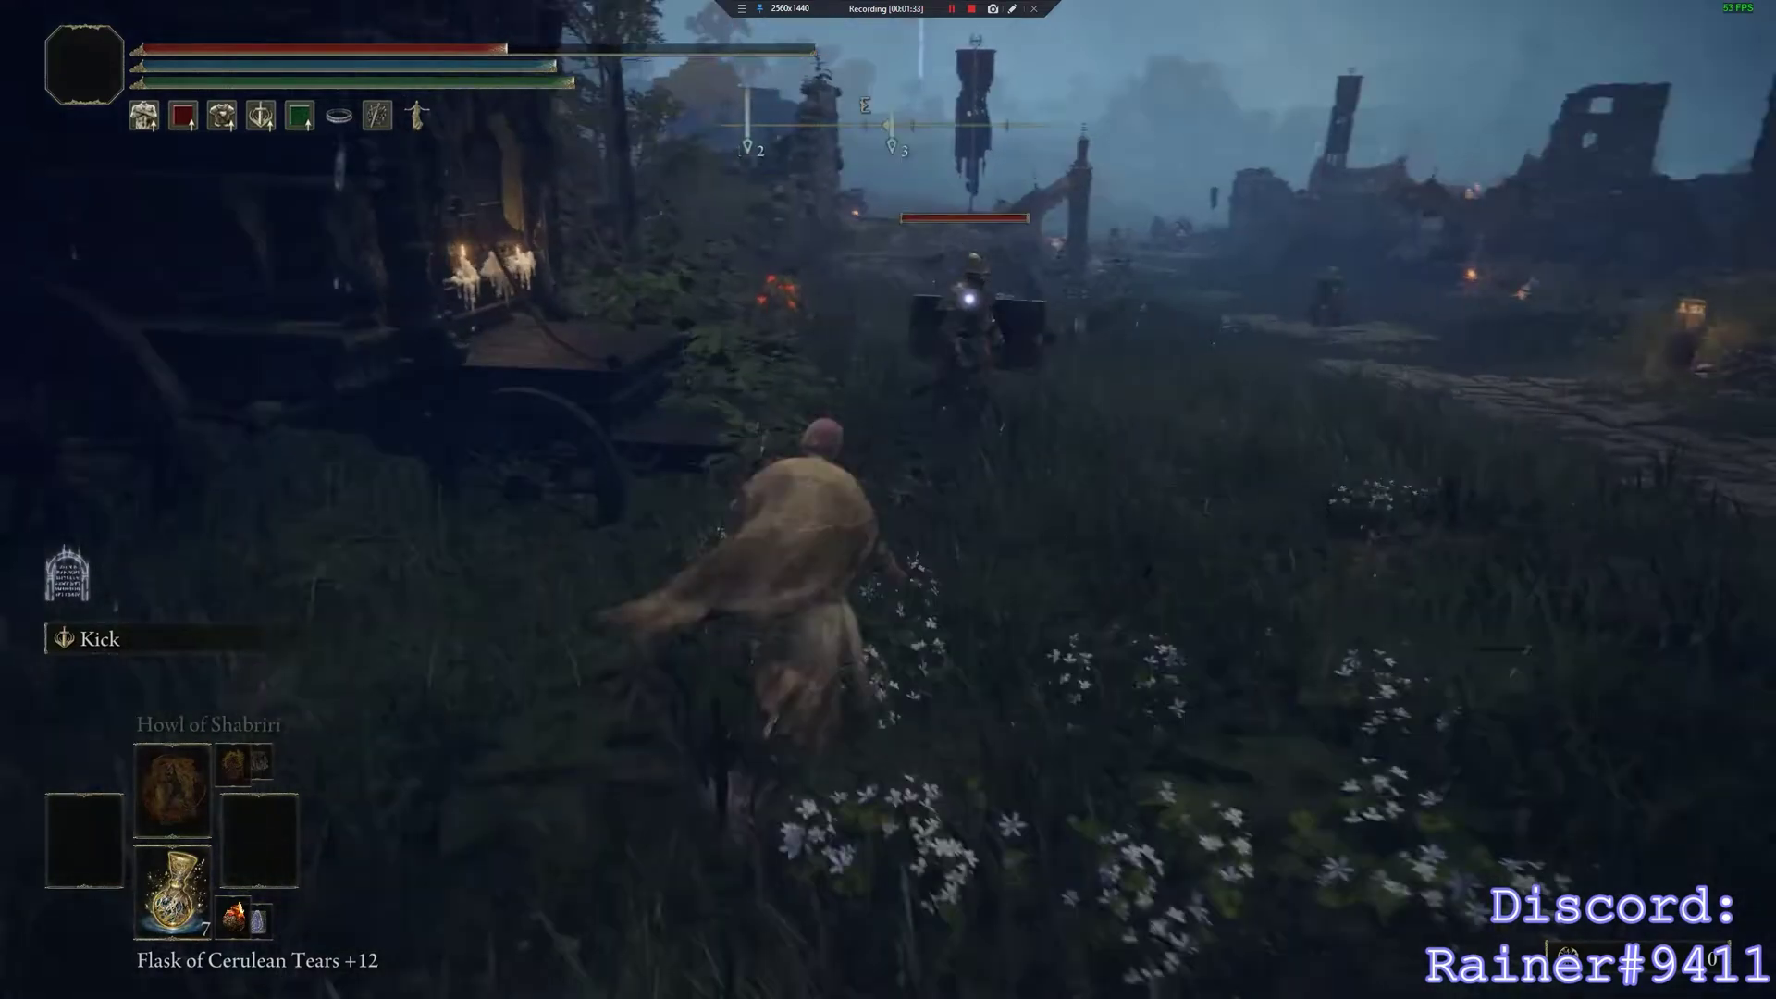
key(w)
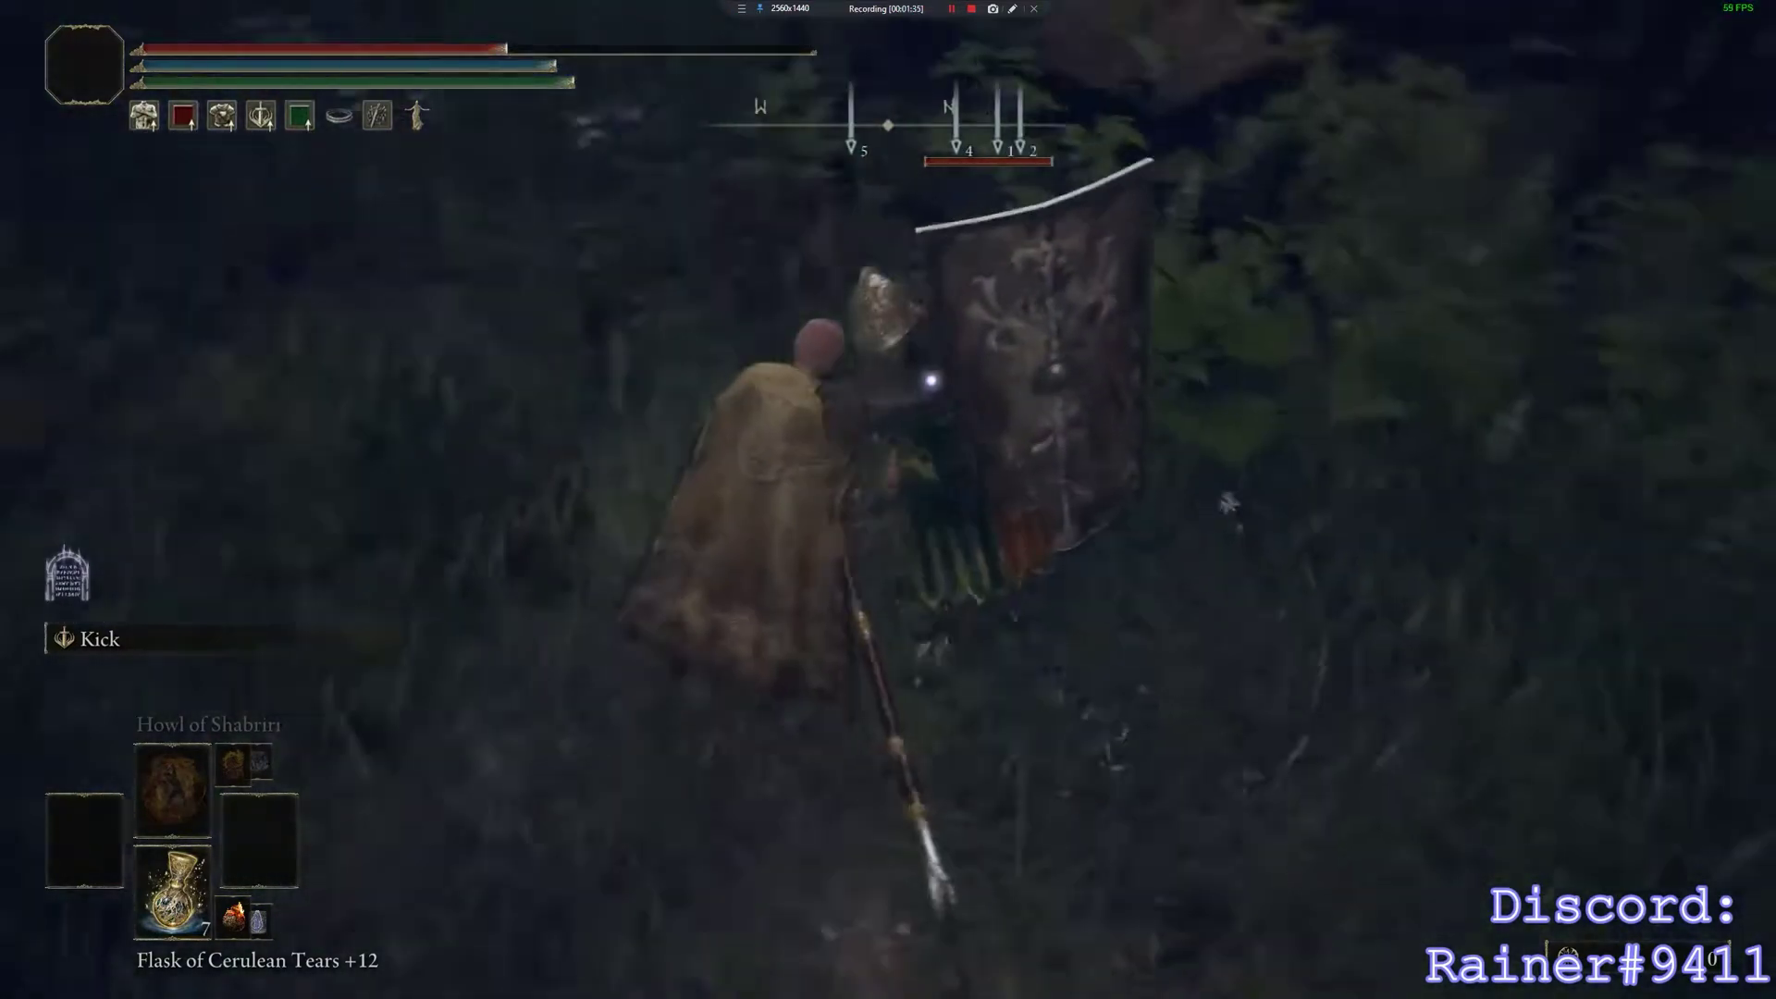
key(space)
key(space)
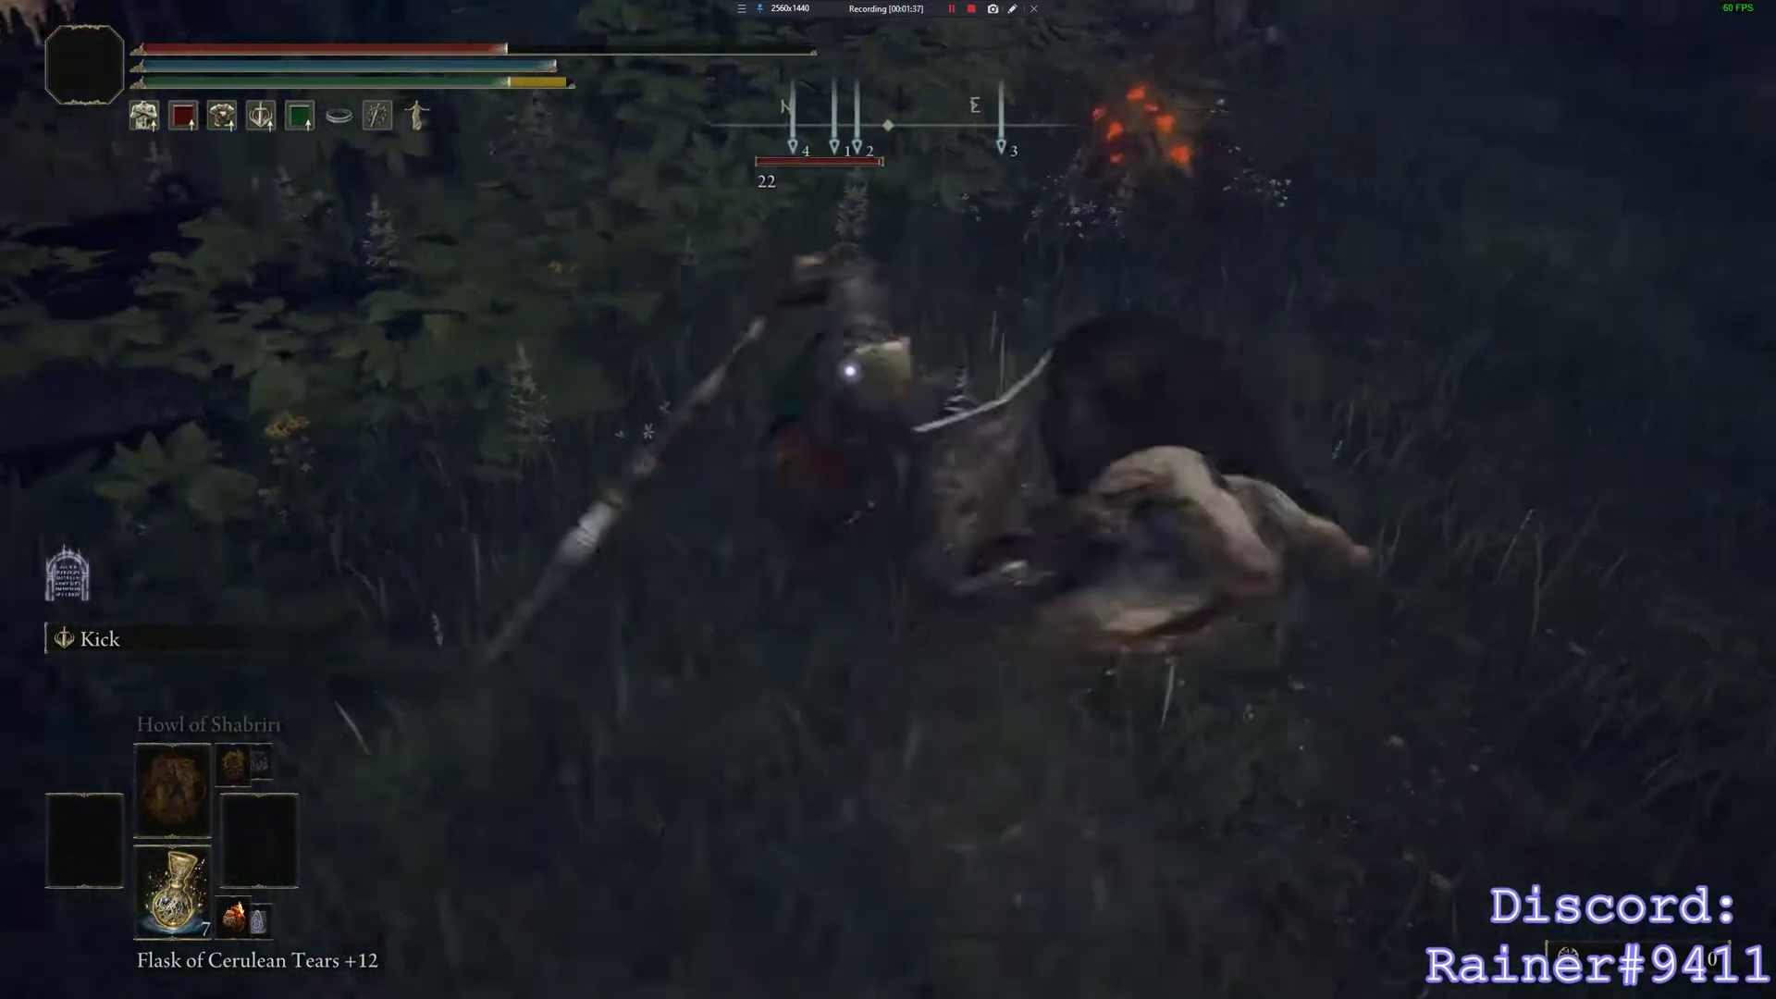
click(888, 500)
click(888, 500)
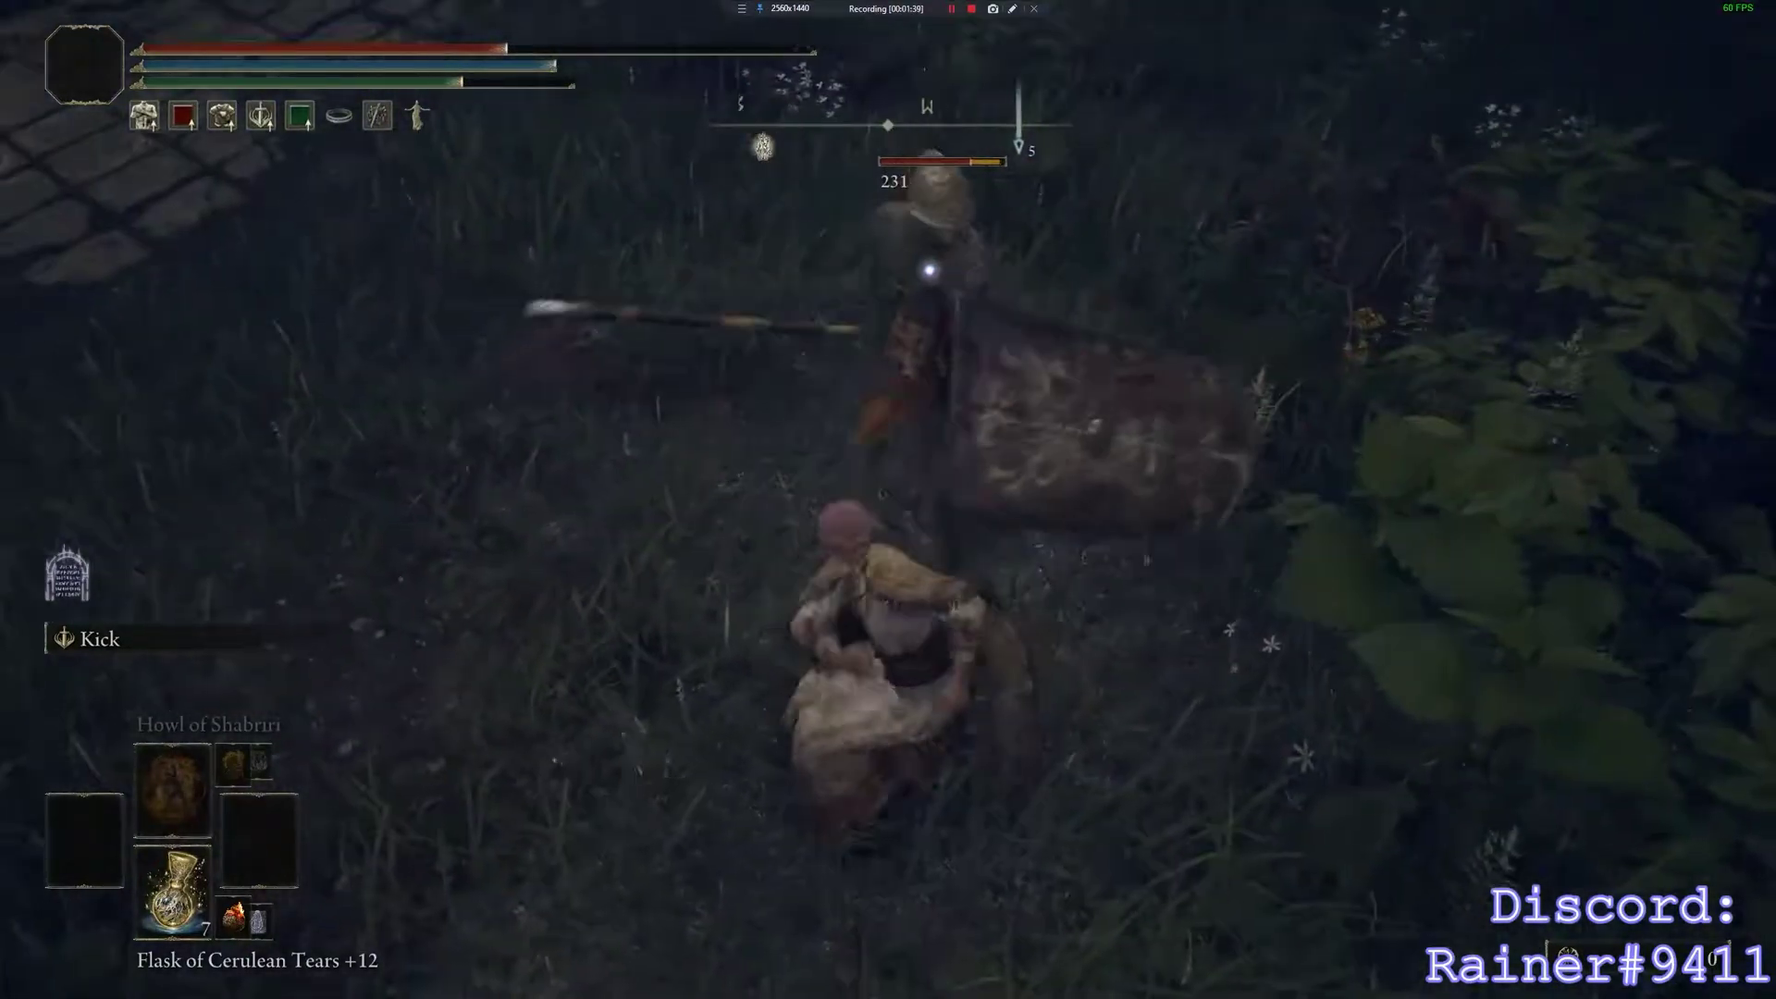
Roll around the shield-bearing soldier in Limgrave to evade his spear attacks.
key(space)
key(space)
key(space)
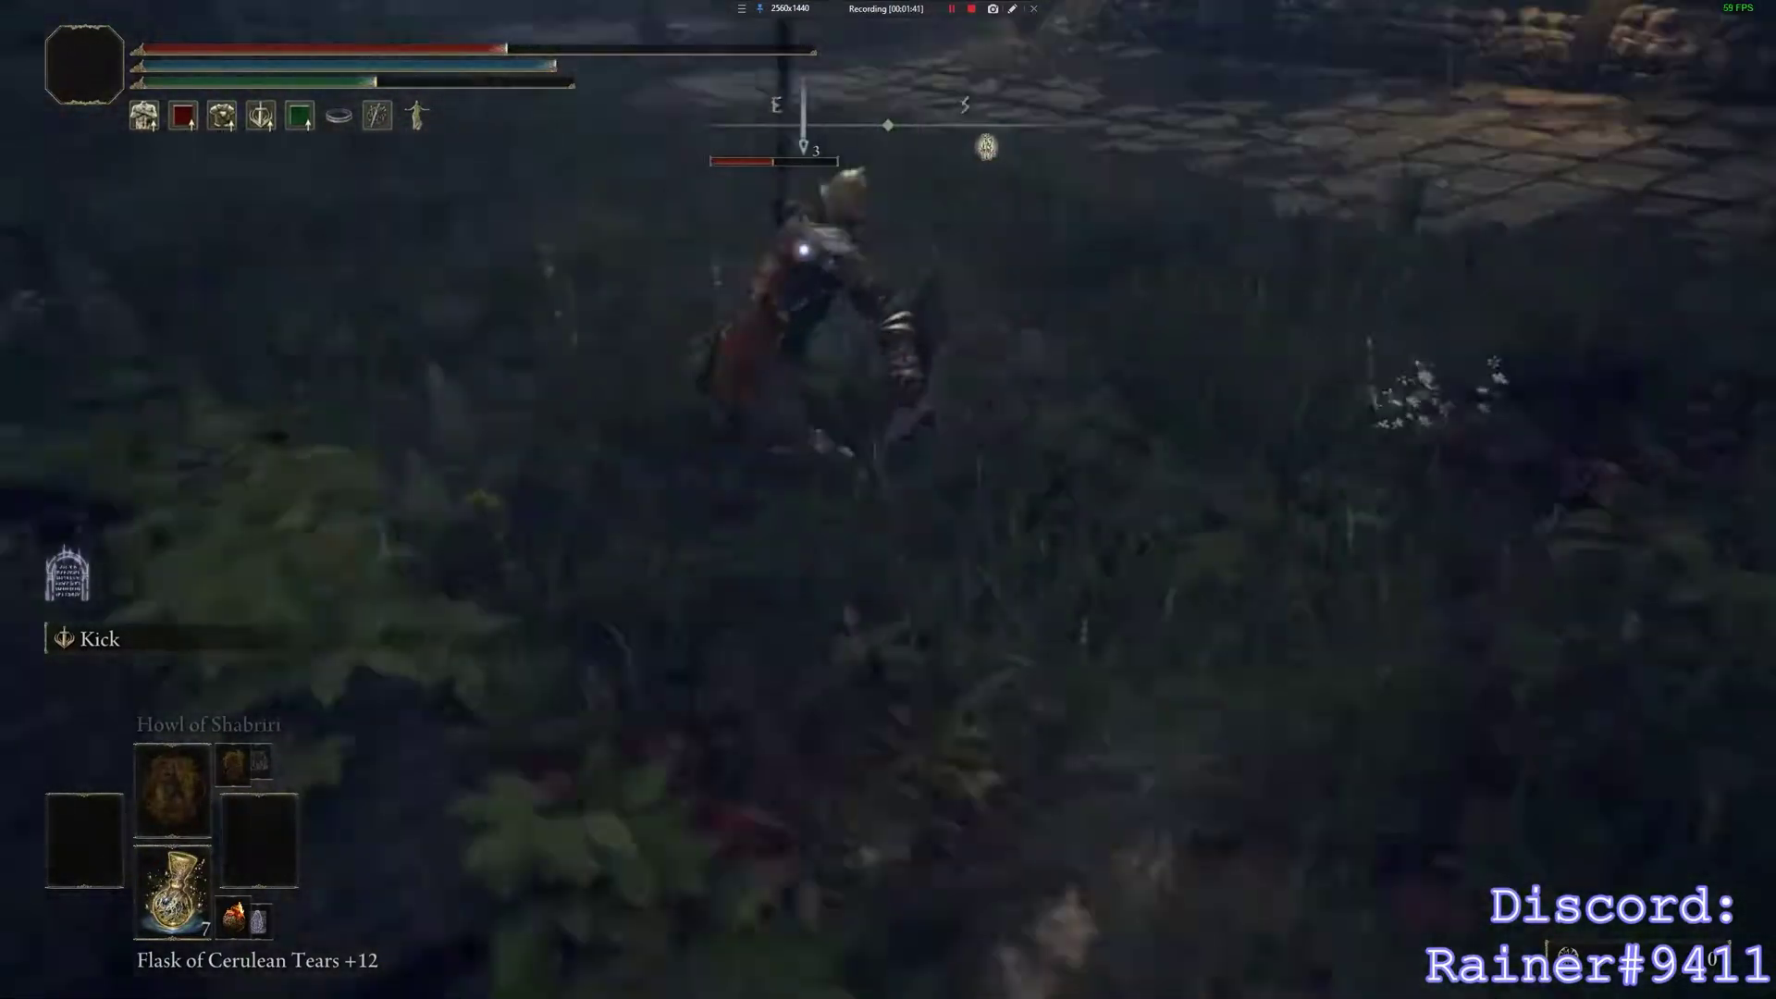
key(space)
key(space)
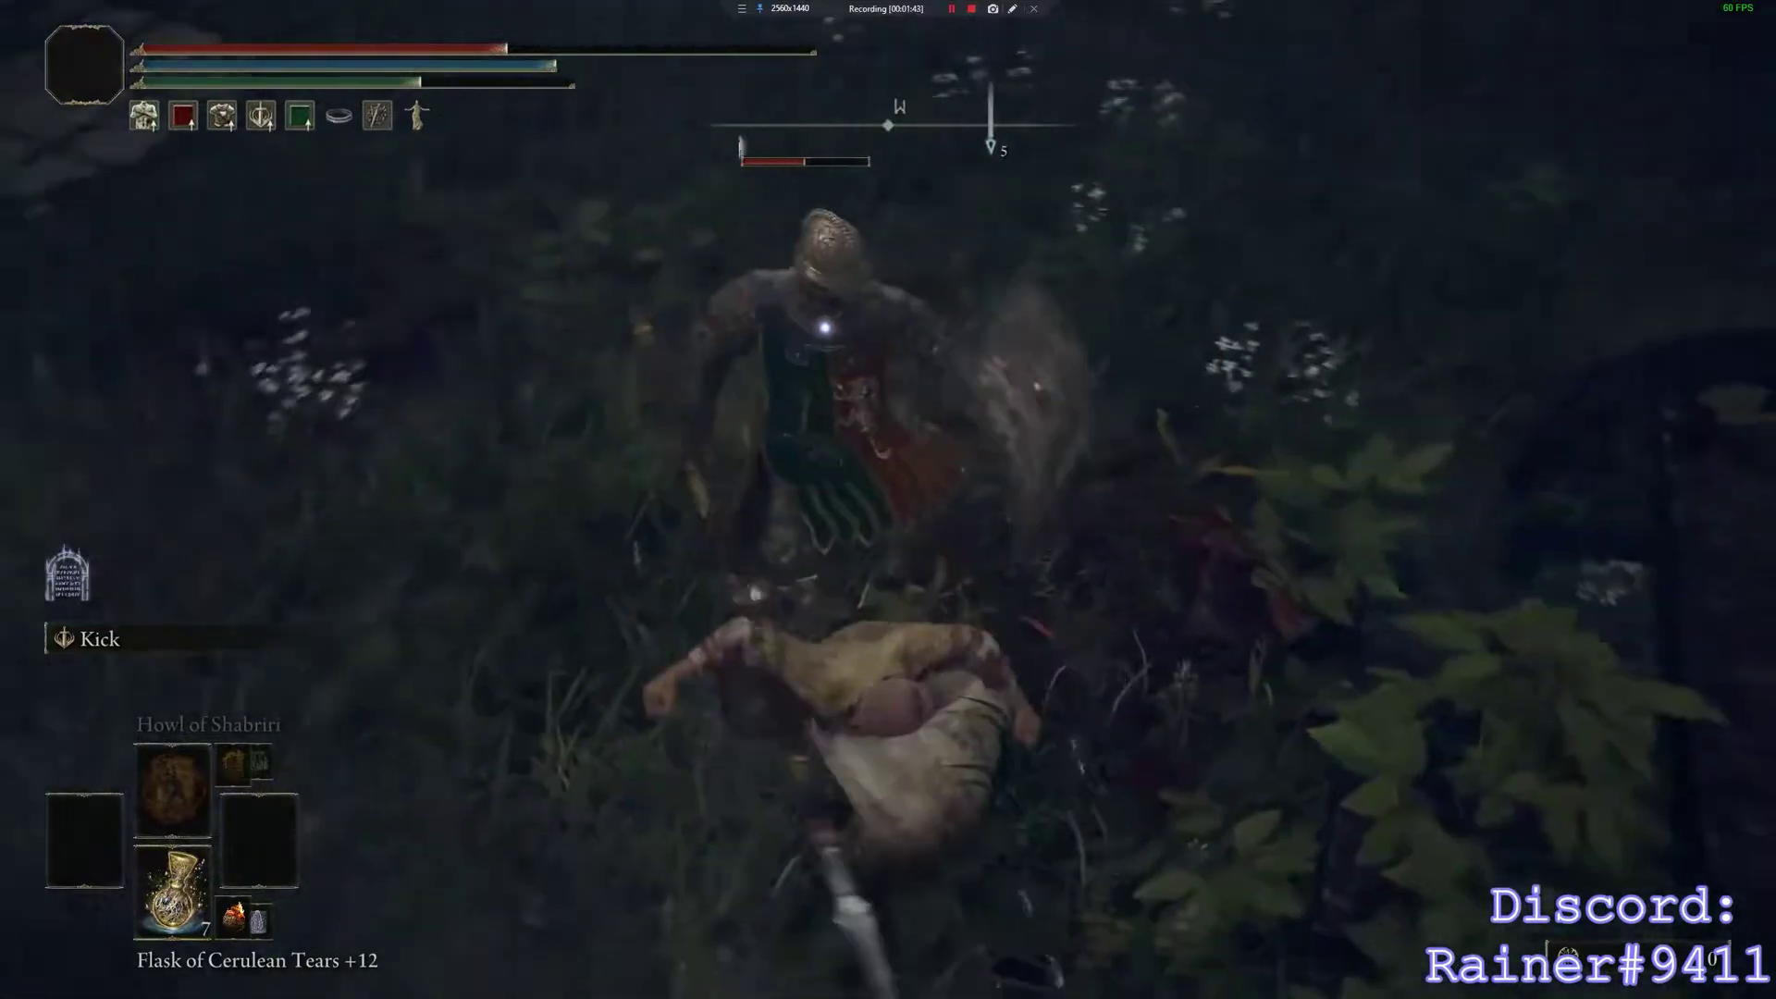
key(space)
key(space)
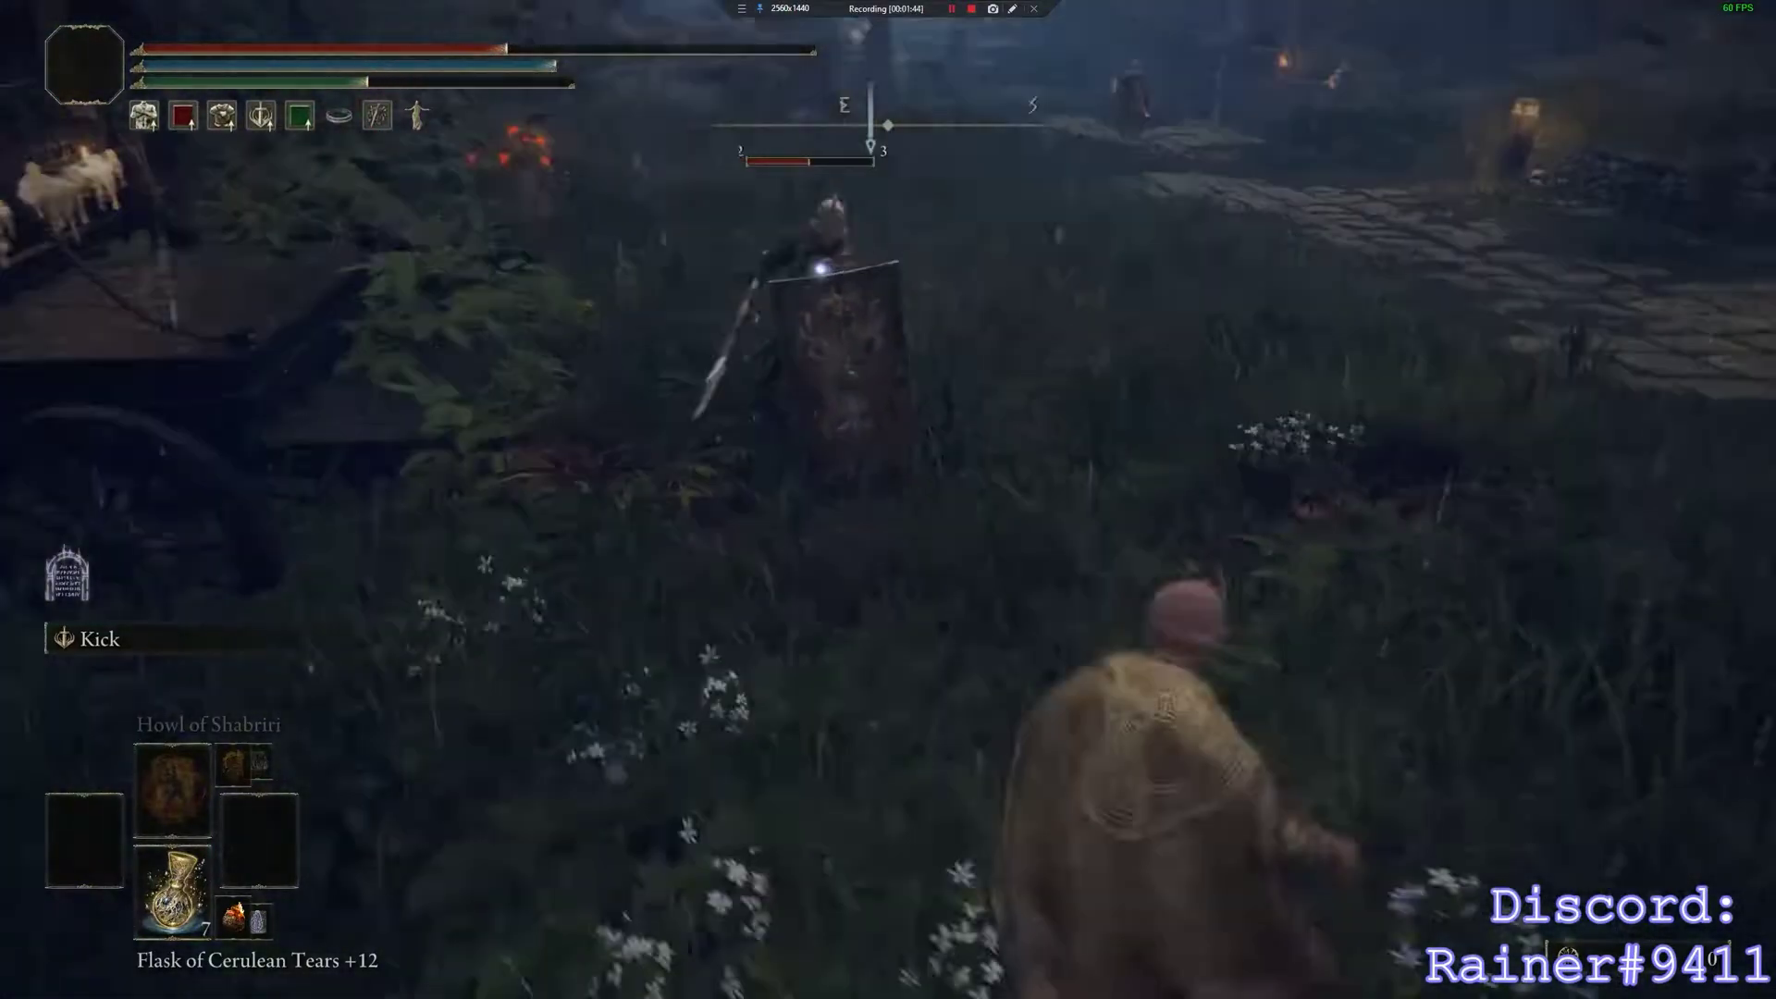
key(space)
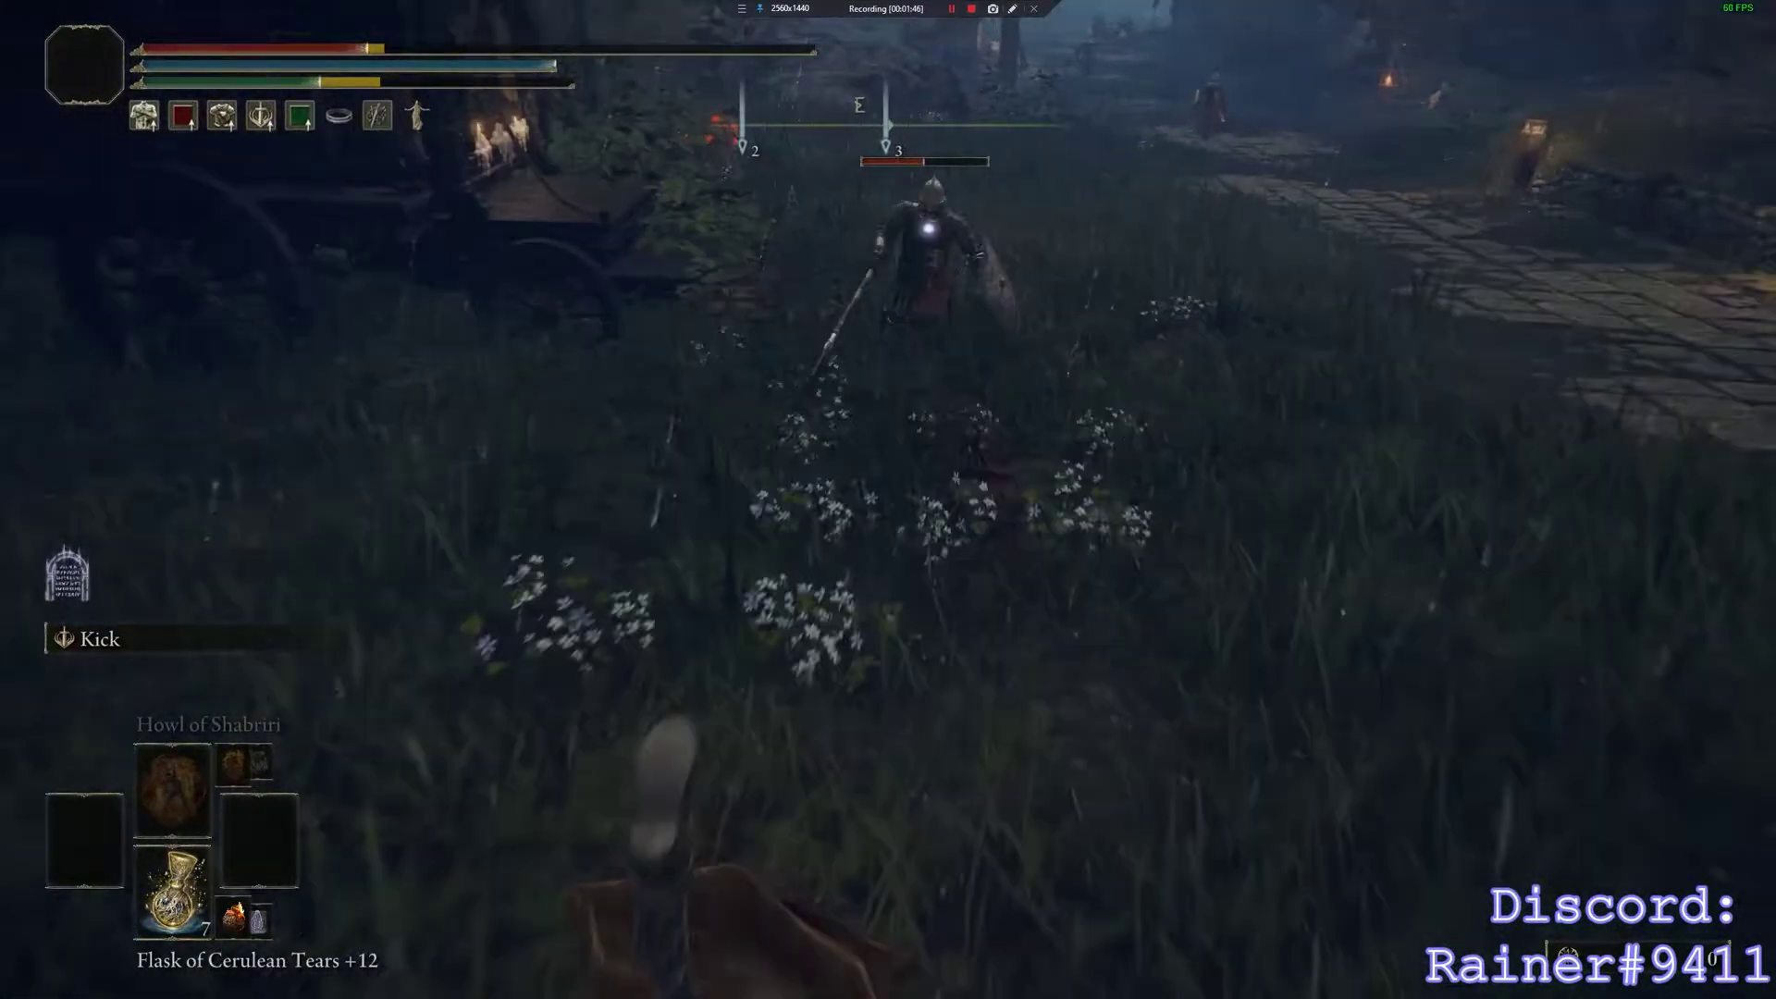
Switch the quick item to Flask of Crimson Tears +12 and drink one to restore health.
key(Down)
key(space)
key(Down)
key(Down)
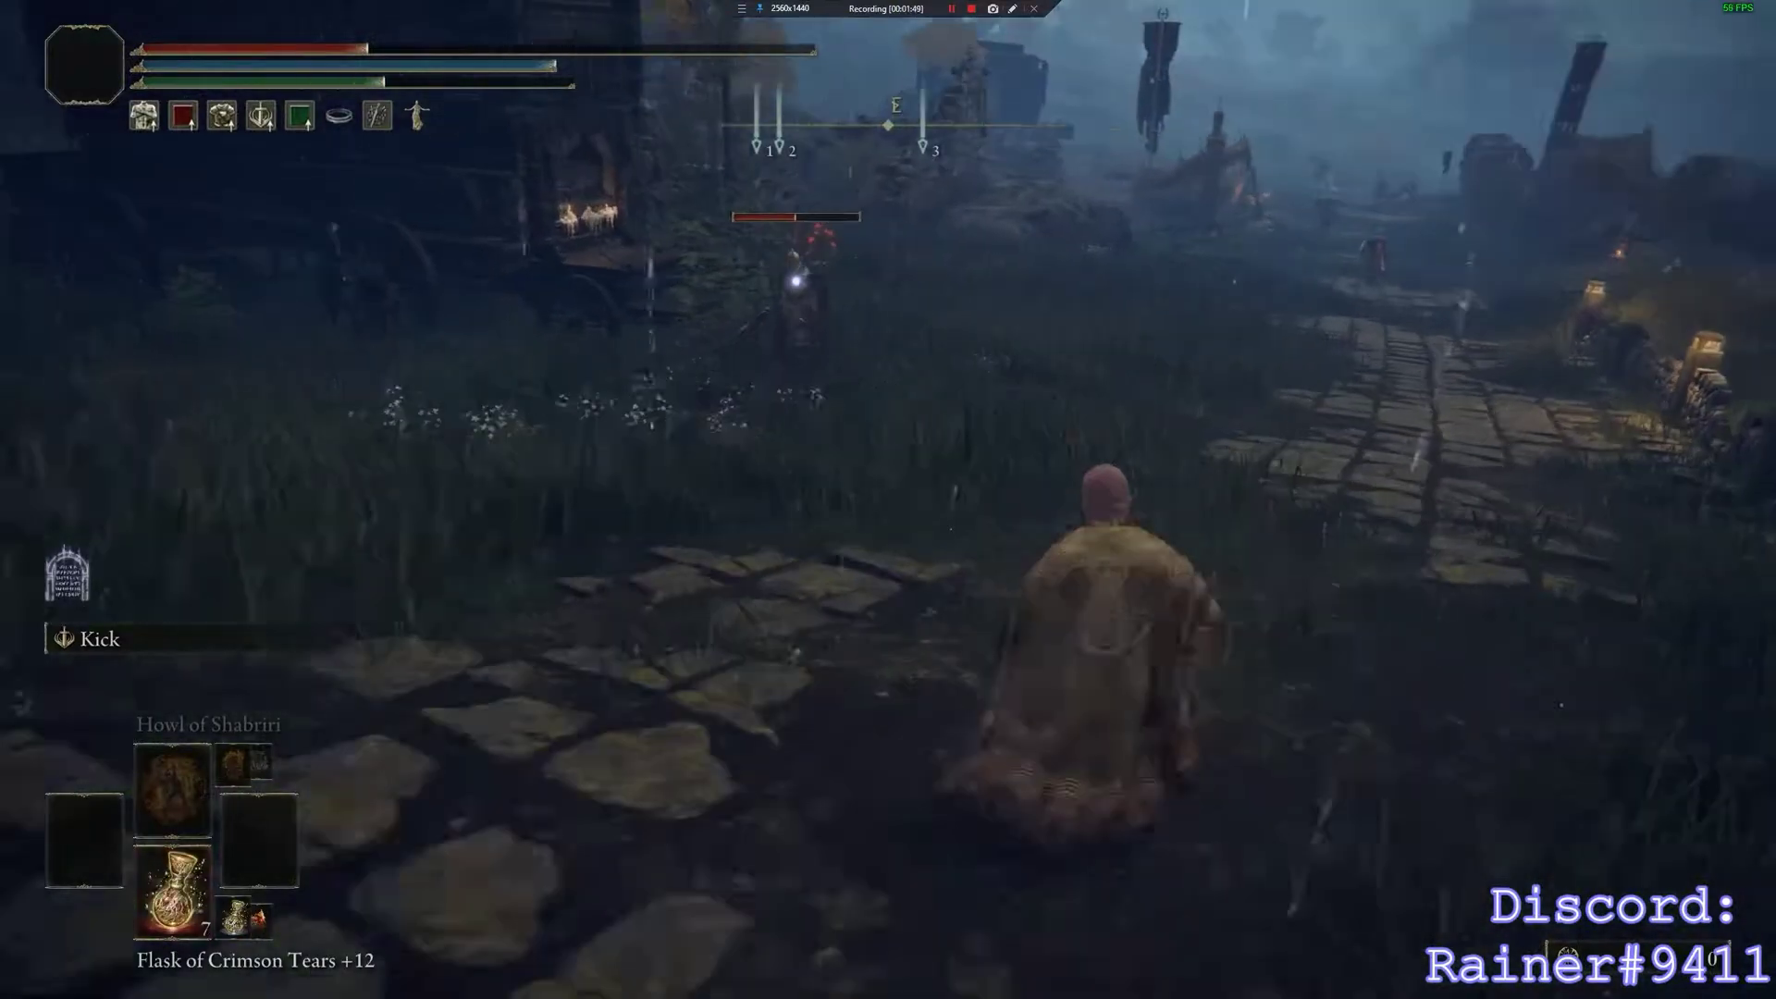
key(r)
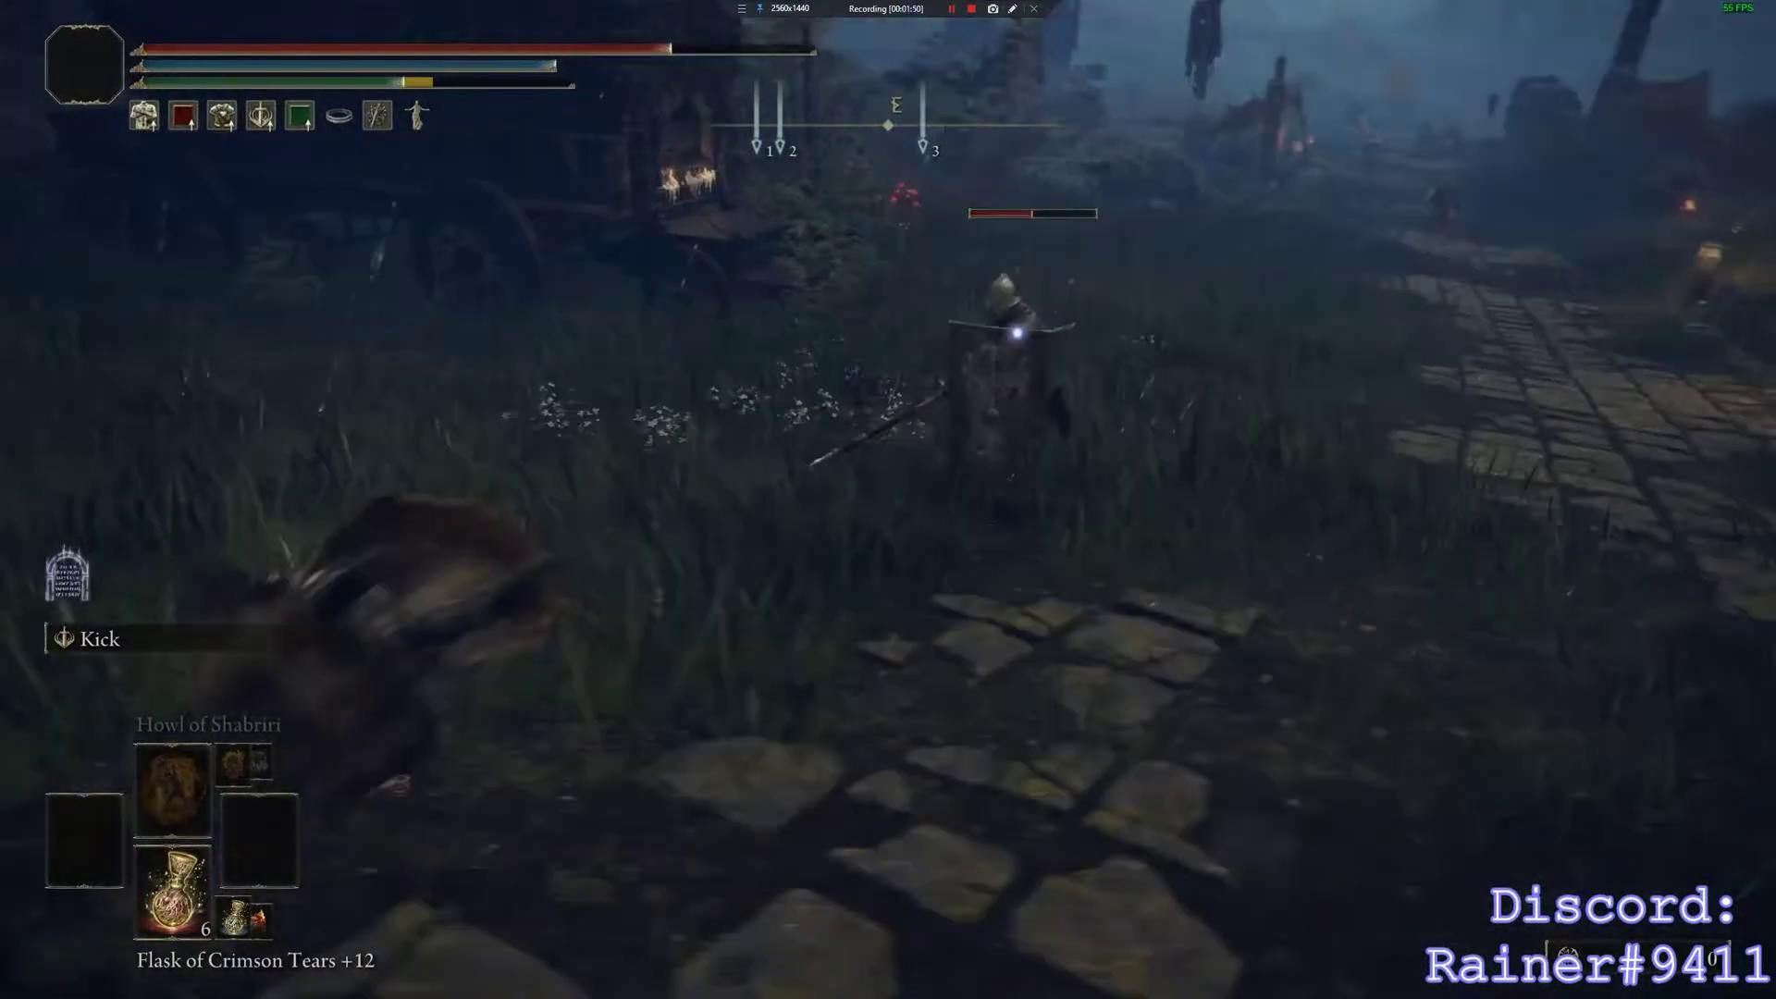
Dodge back in and finish off the shield-bearing soldier with bare-fist strikes.
key(space)
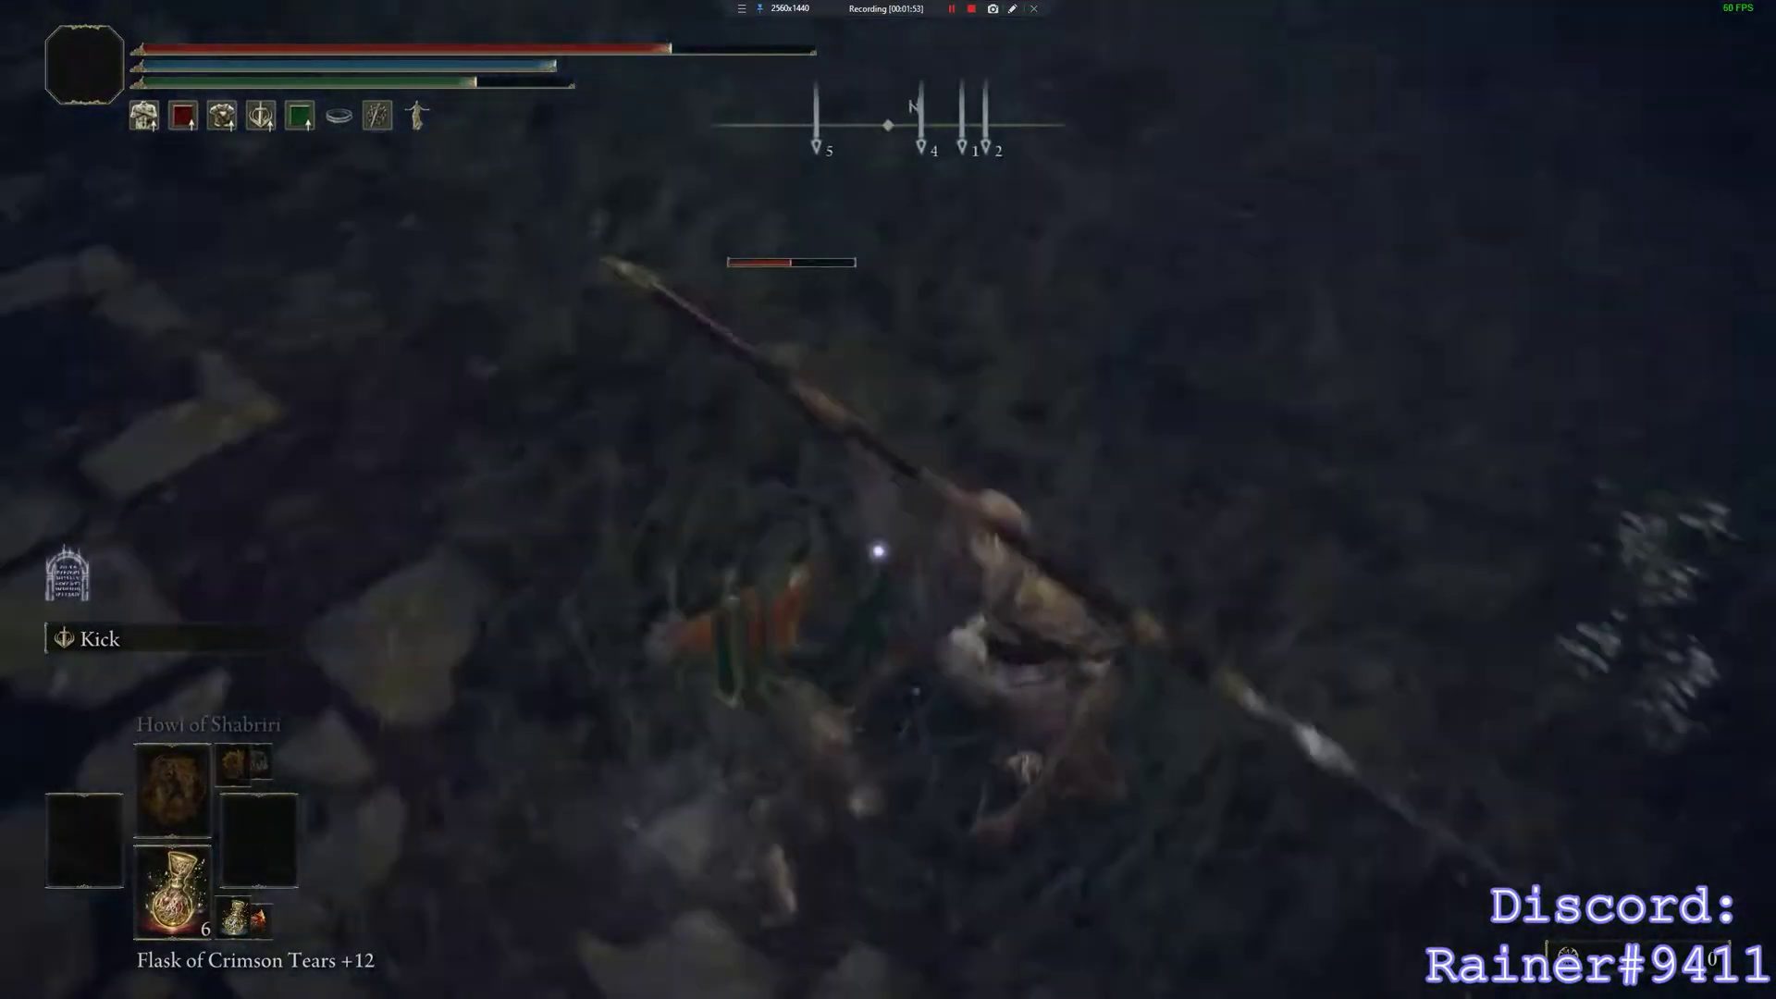
key(space)
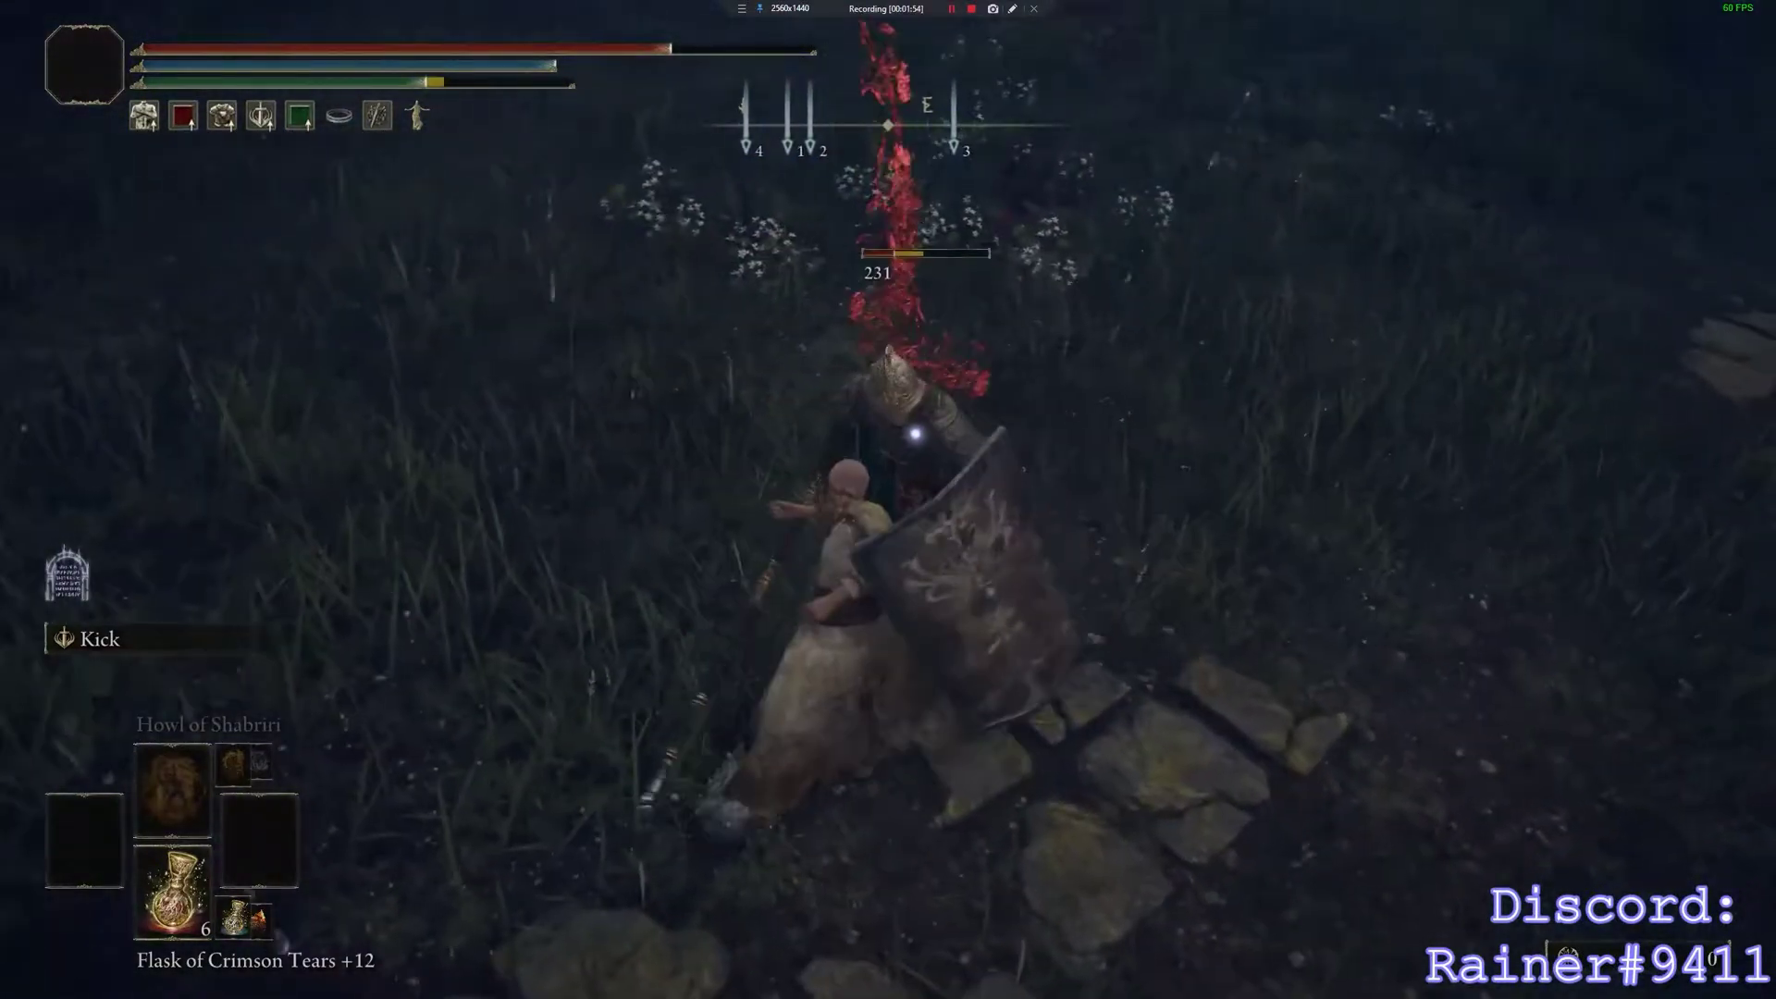
click(888, 499)
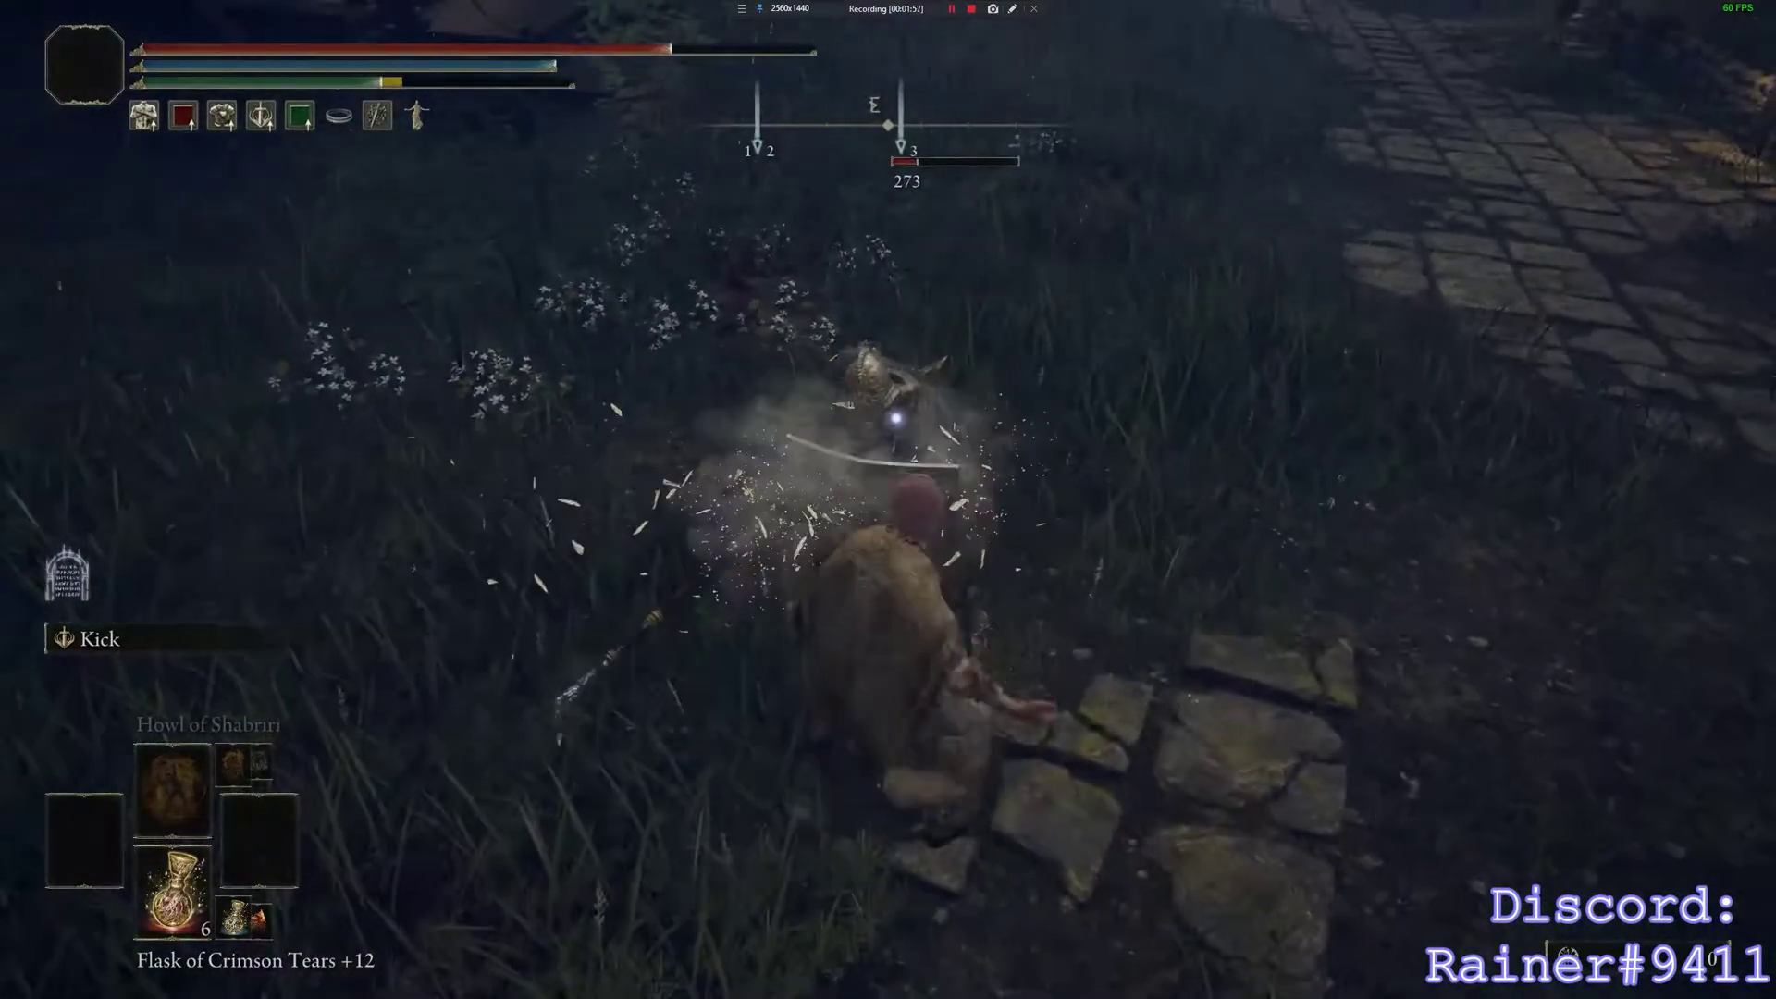
click(887, 499)
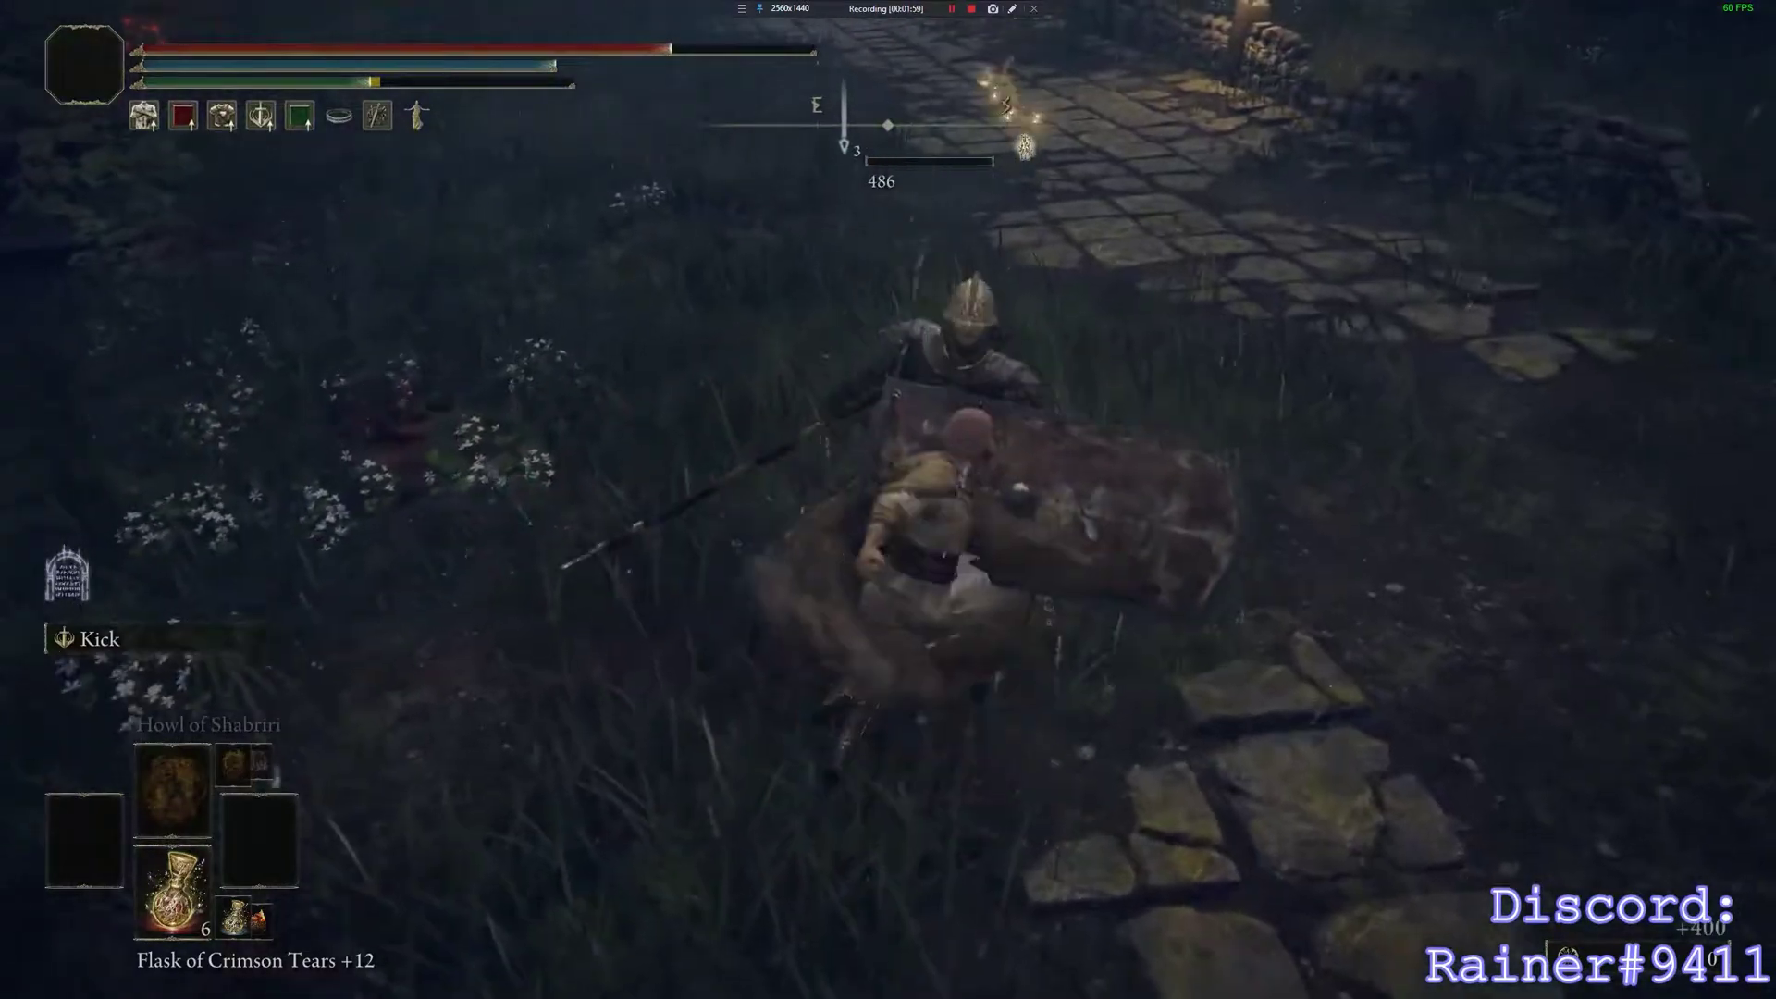
click(888, 500)
Run along the stone path to the Gatefront Site of Grace and rest there.
key(w)
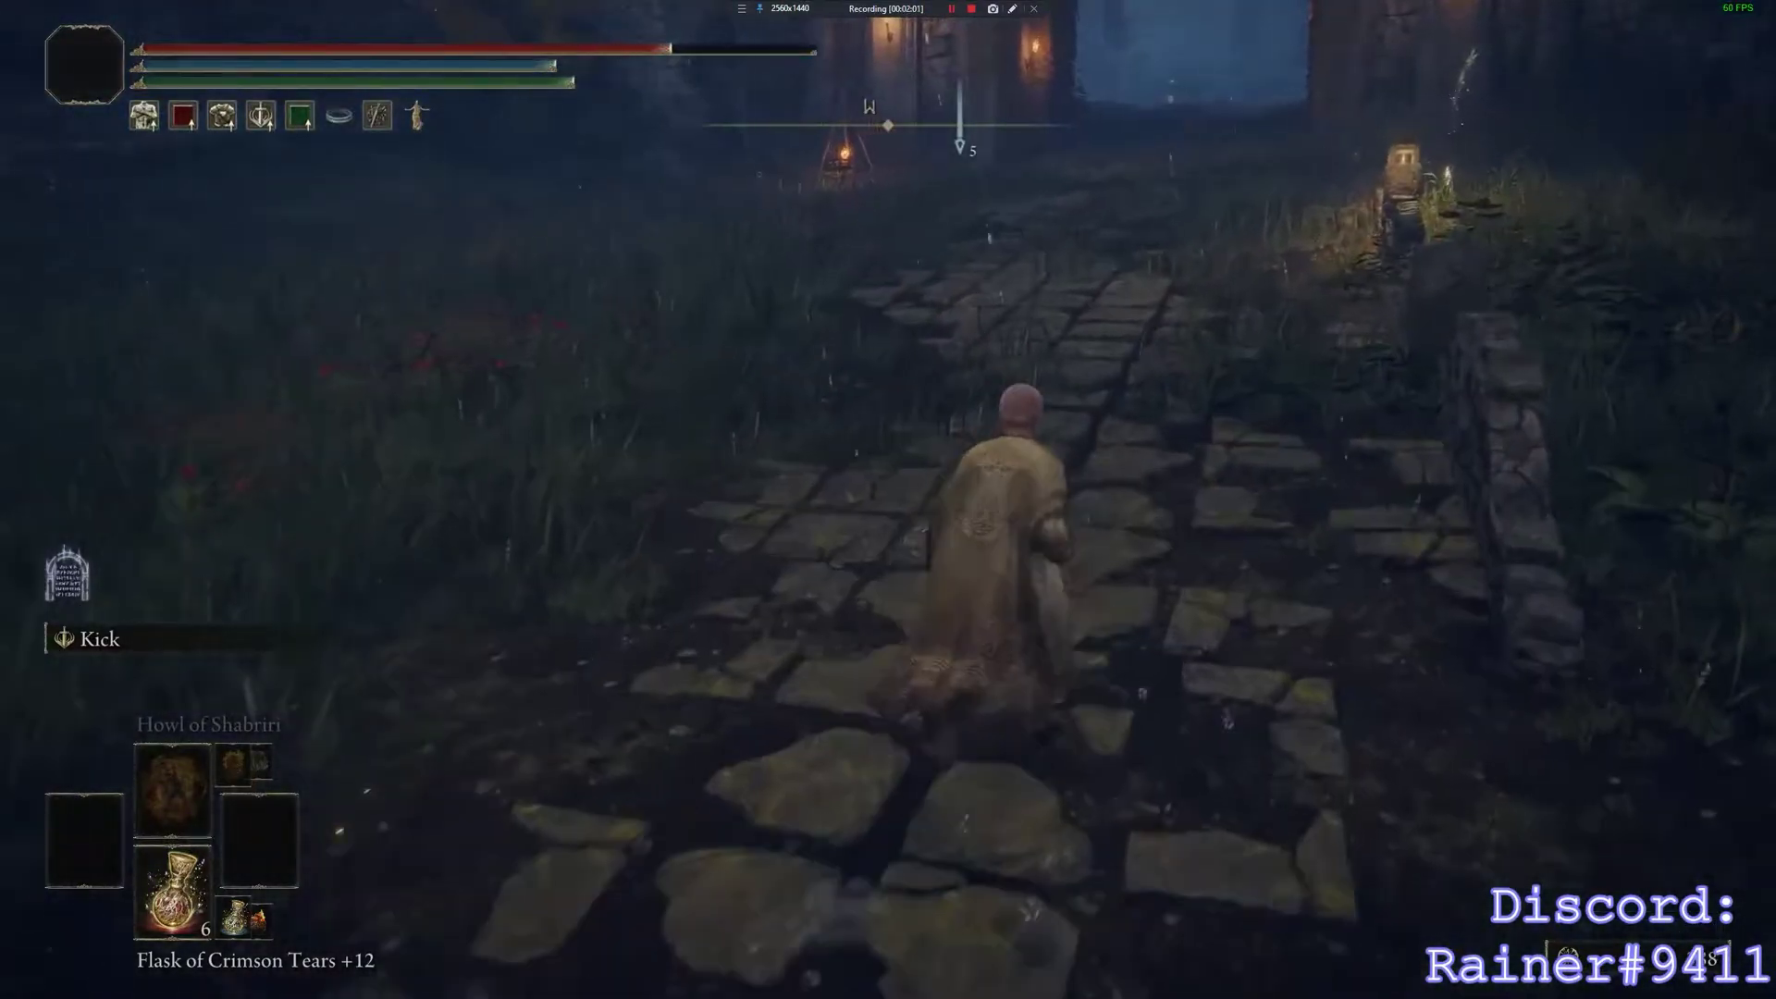
key(w)
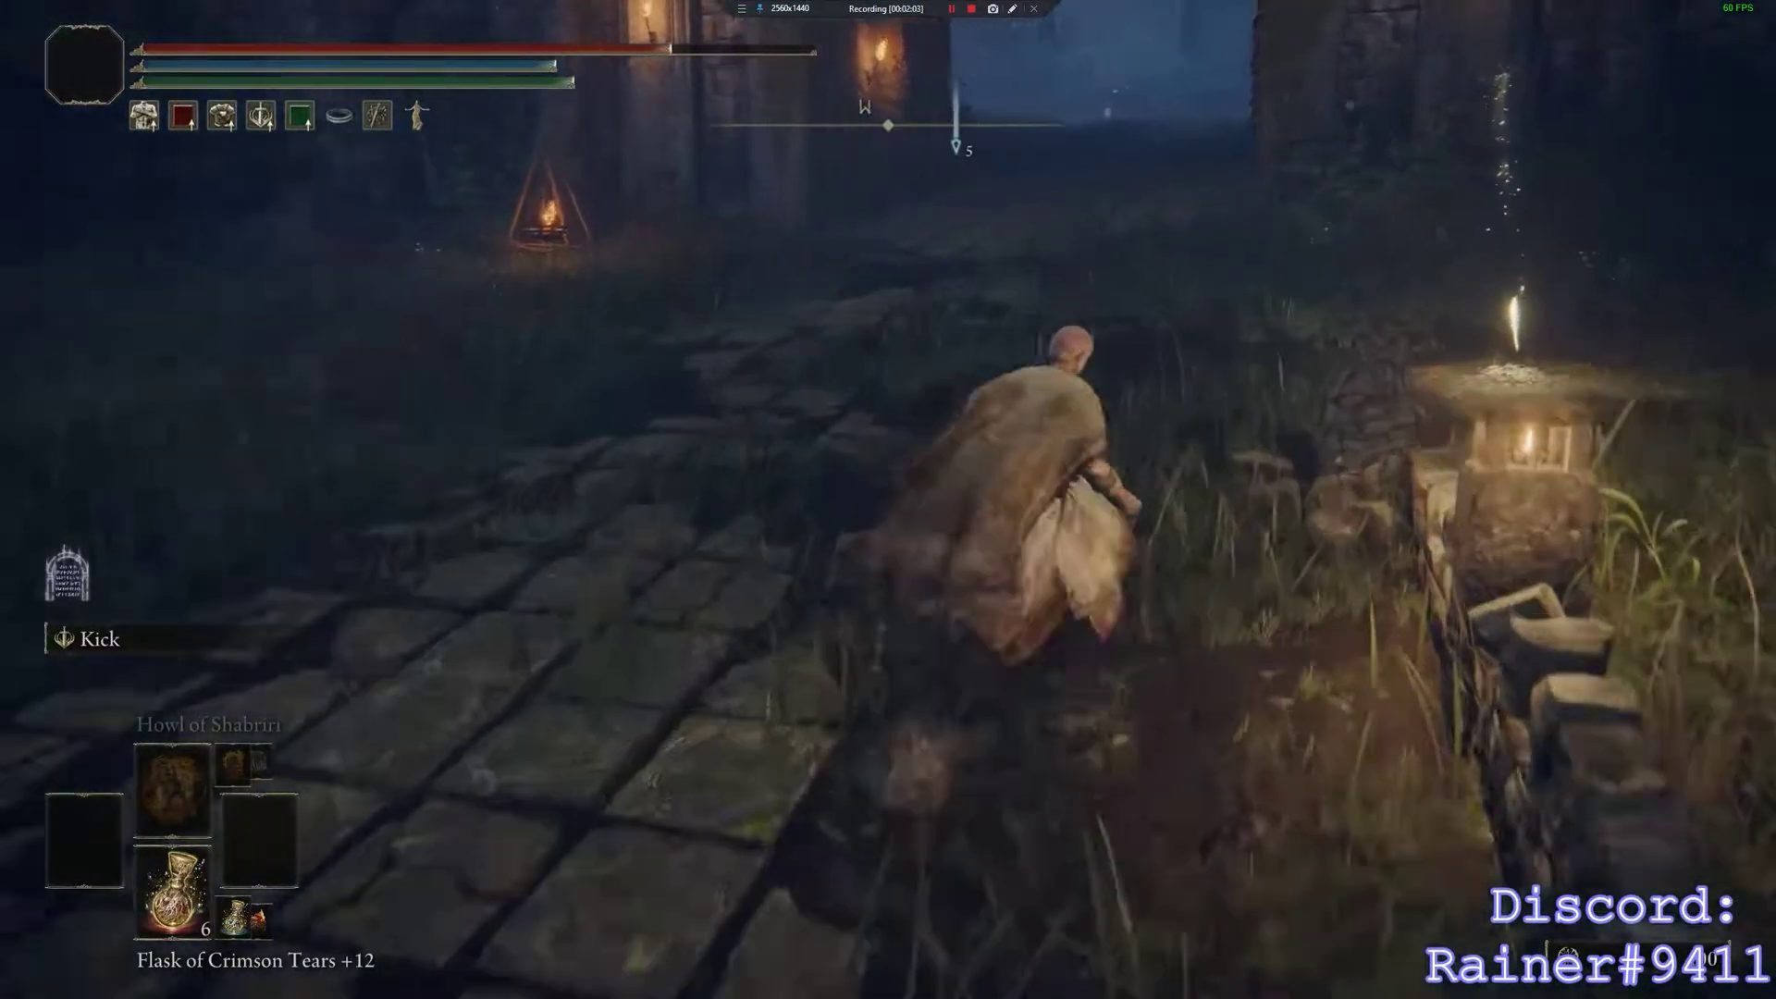
key(w)
key(e)
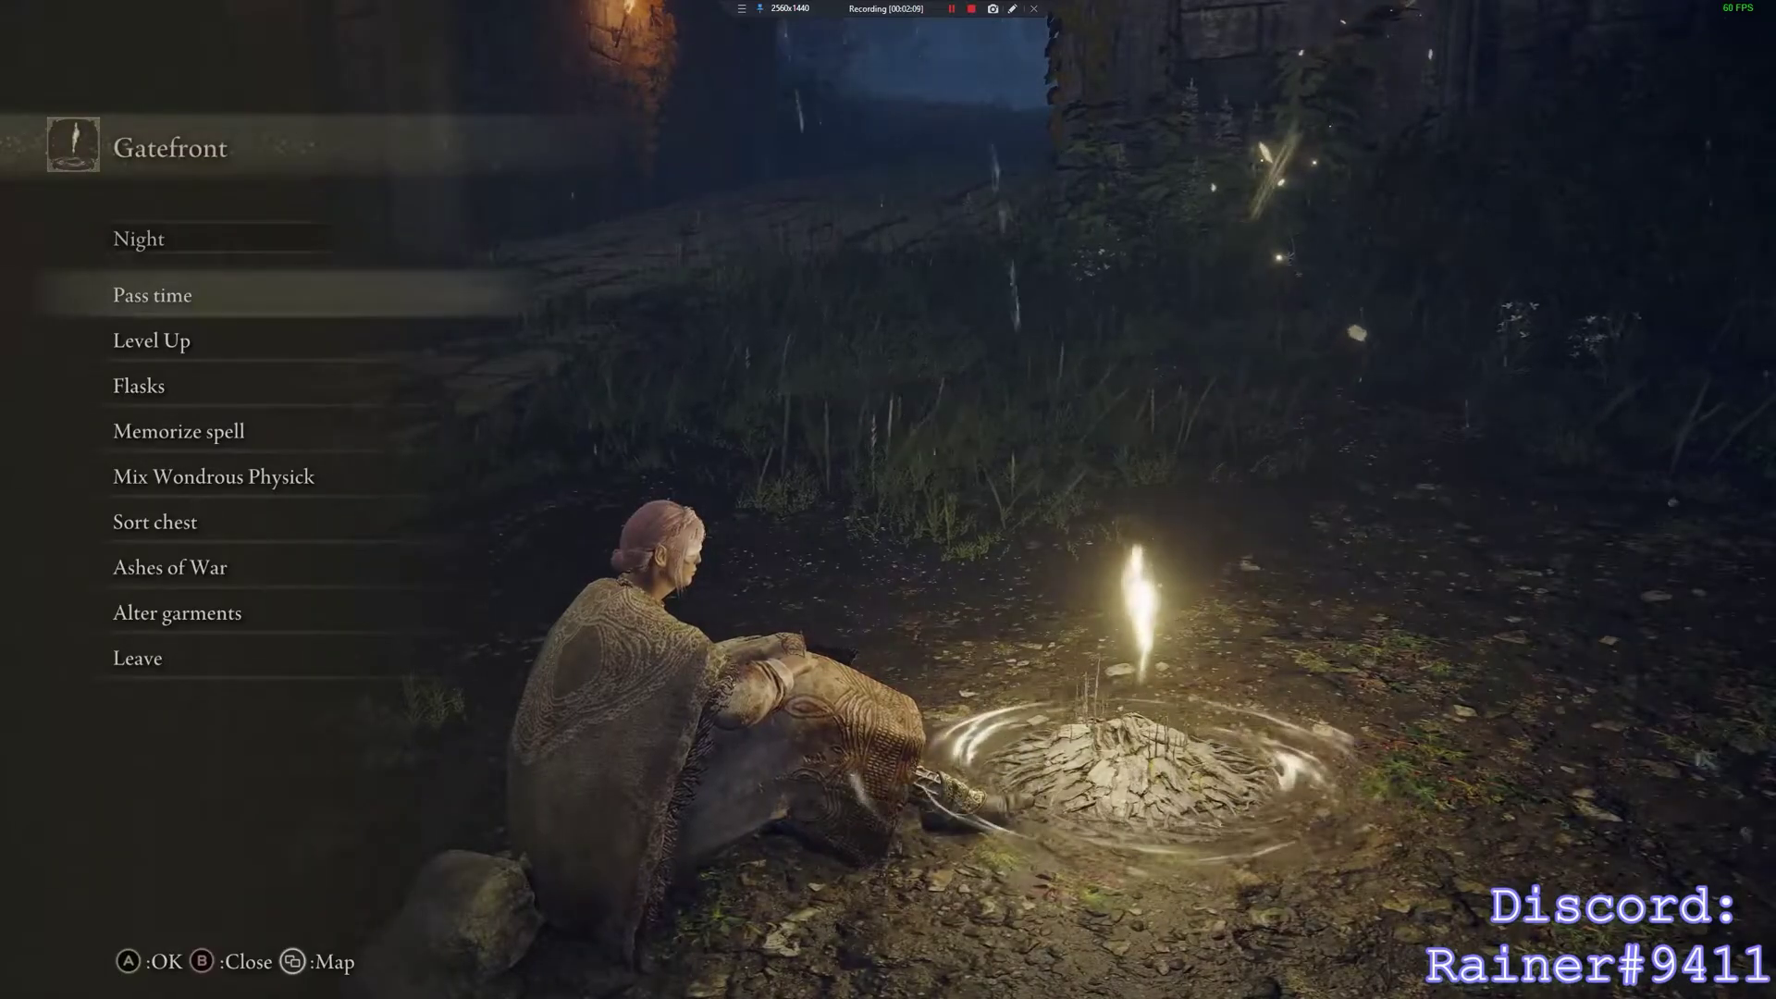
Leave Elden Ring running and switch to the Dark Souls Map Studio version 1.02.4 window.
key(alt+Tab)
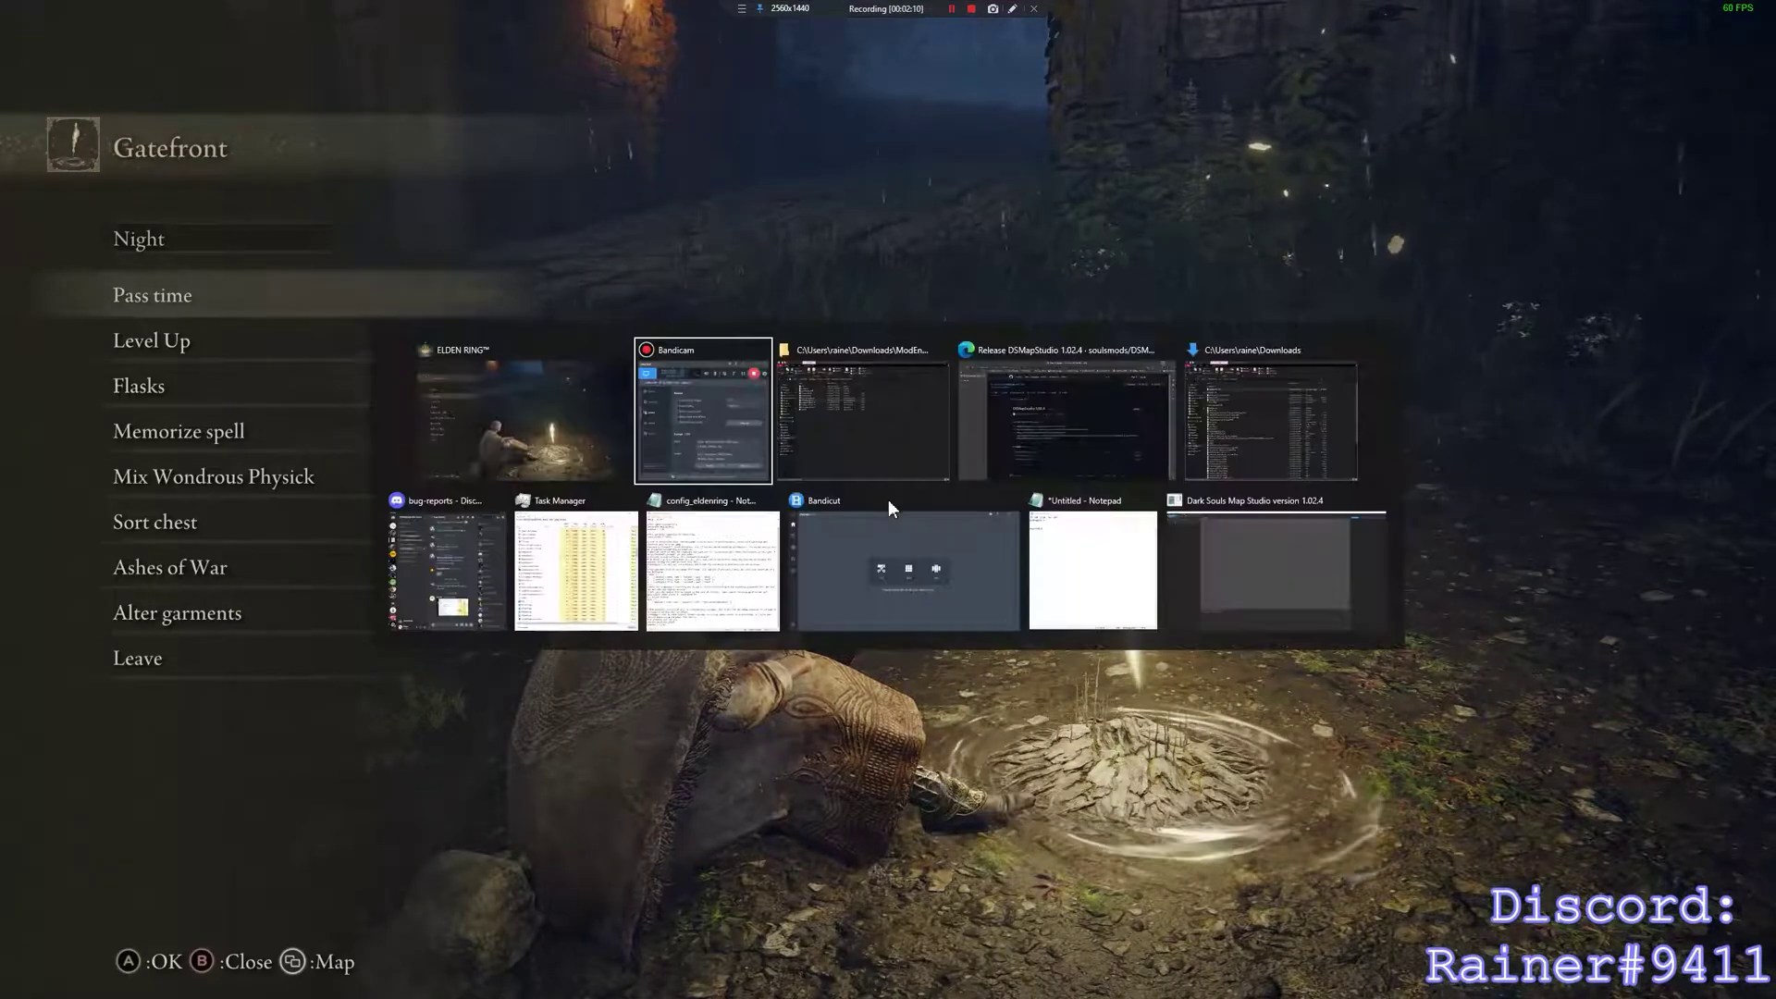
key(alt+shift+Tab)
key(alt+shift+Tab)
key(alt+shift+Tab)
key(alt+shift+Tab)
key(alt+shift+Tab)
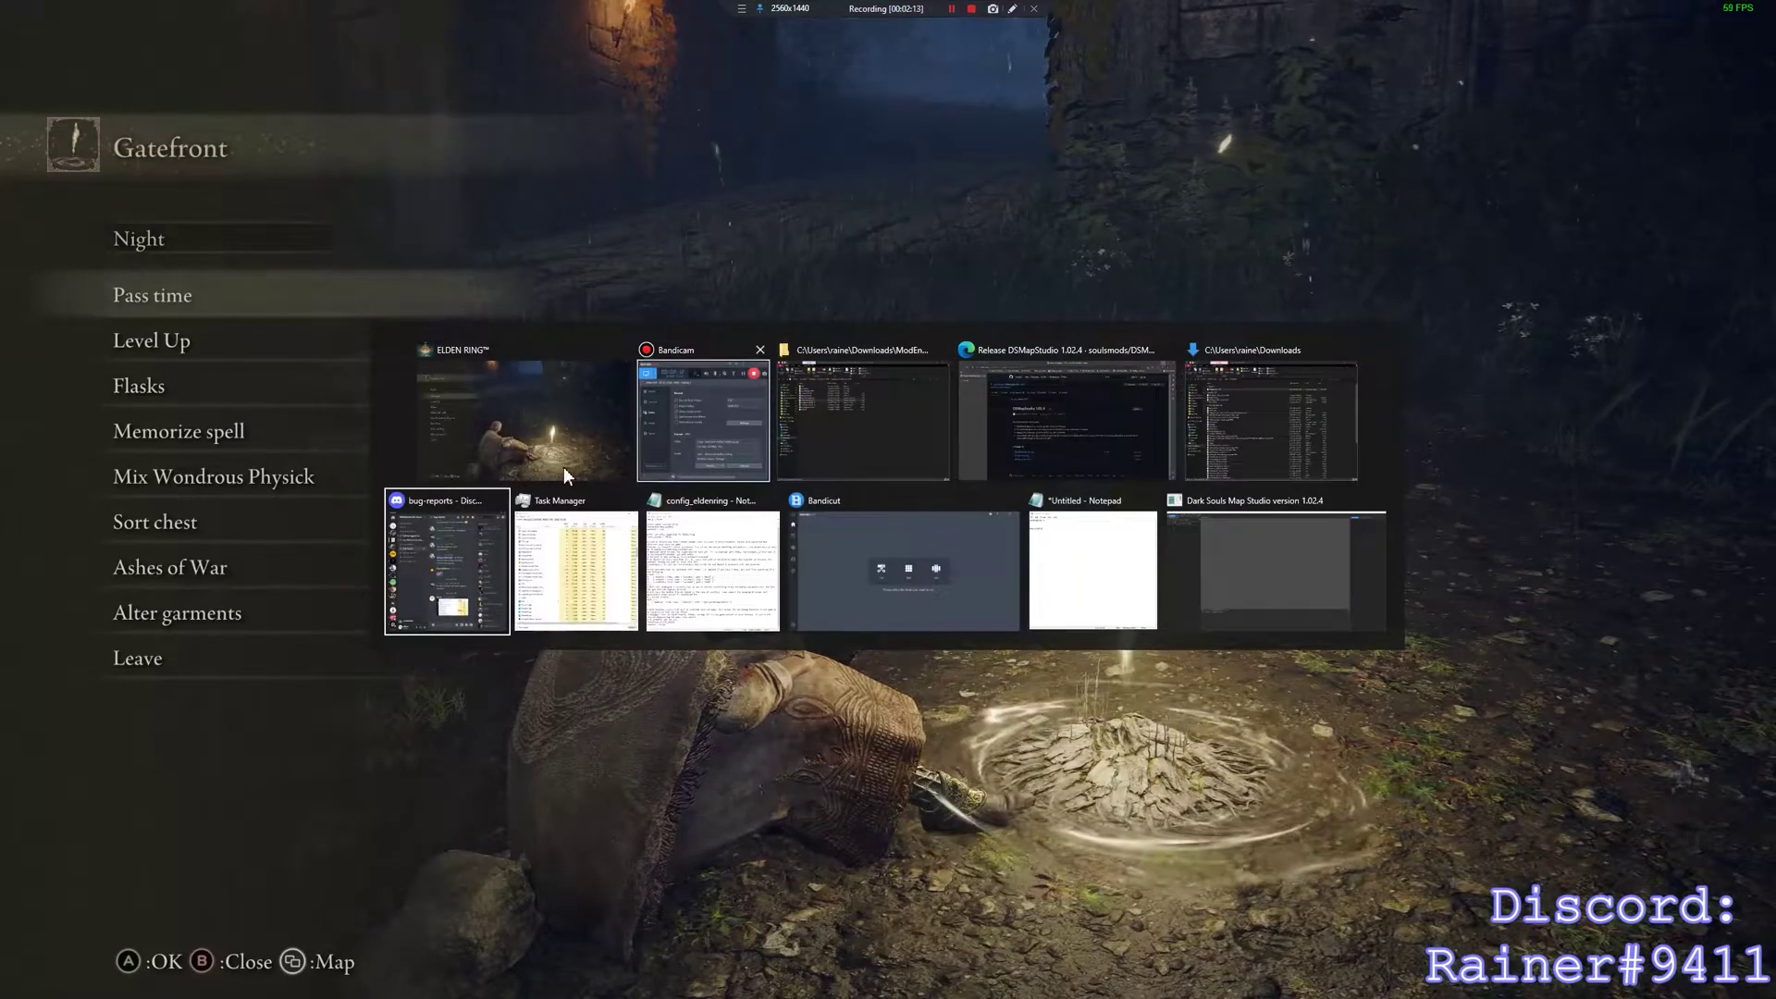
click(1167, 556)
click(219, 23)
mouse_move(272, 53)
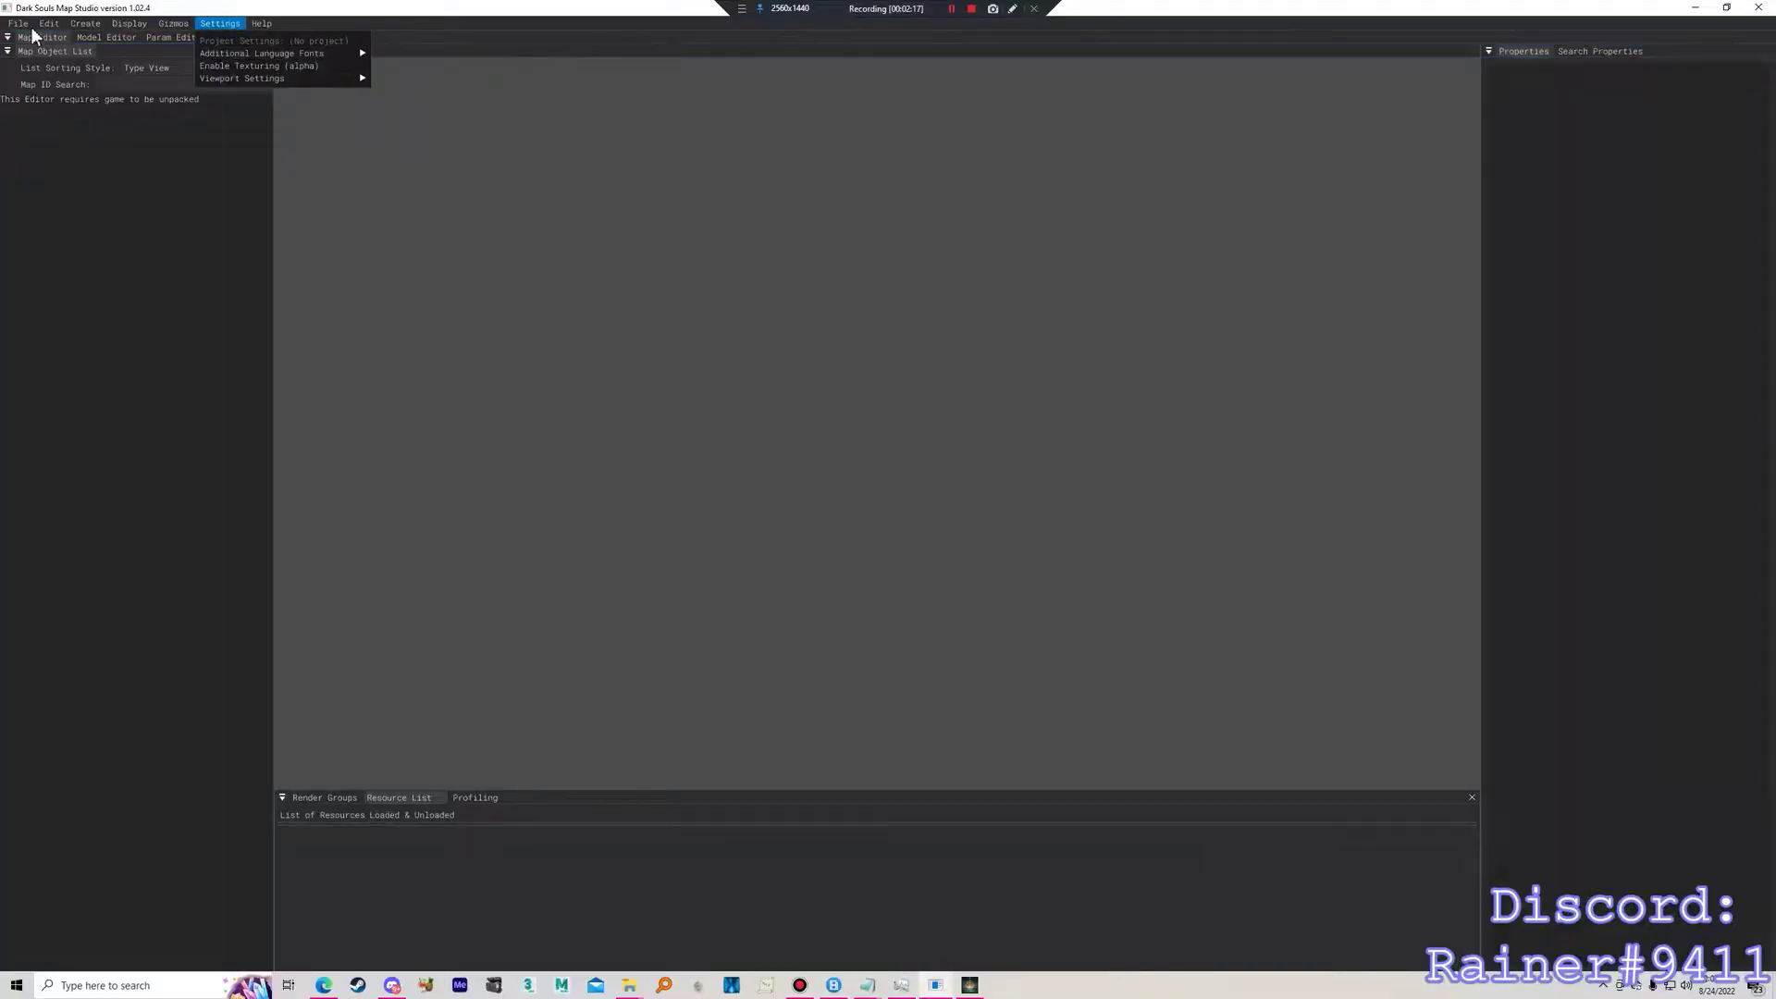
Open the existing project JSON file from the mod folder inside ModEngine-2.0.0-preview3-win64 in Downloads.
mouse_move(13, 25)
click(39, 68)
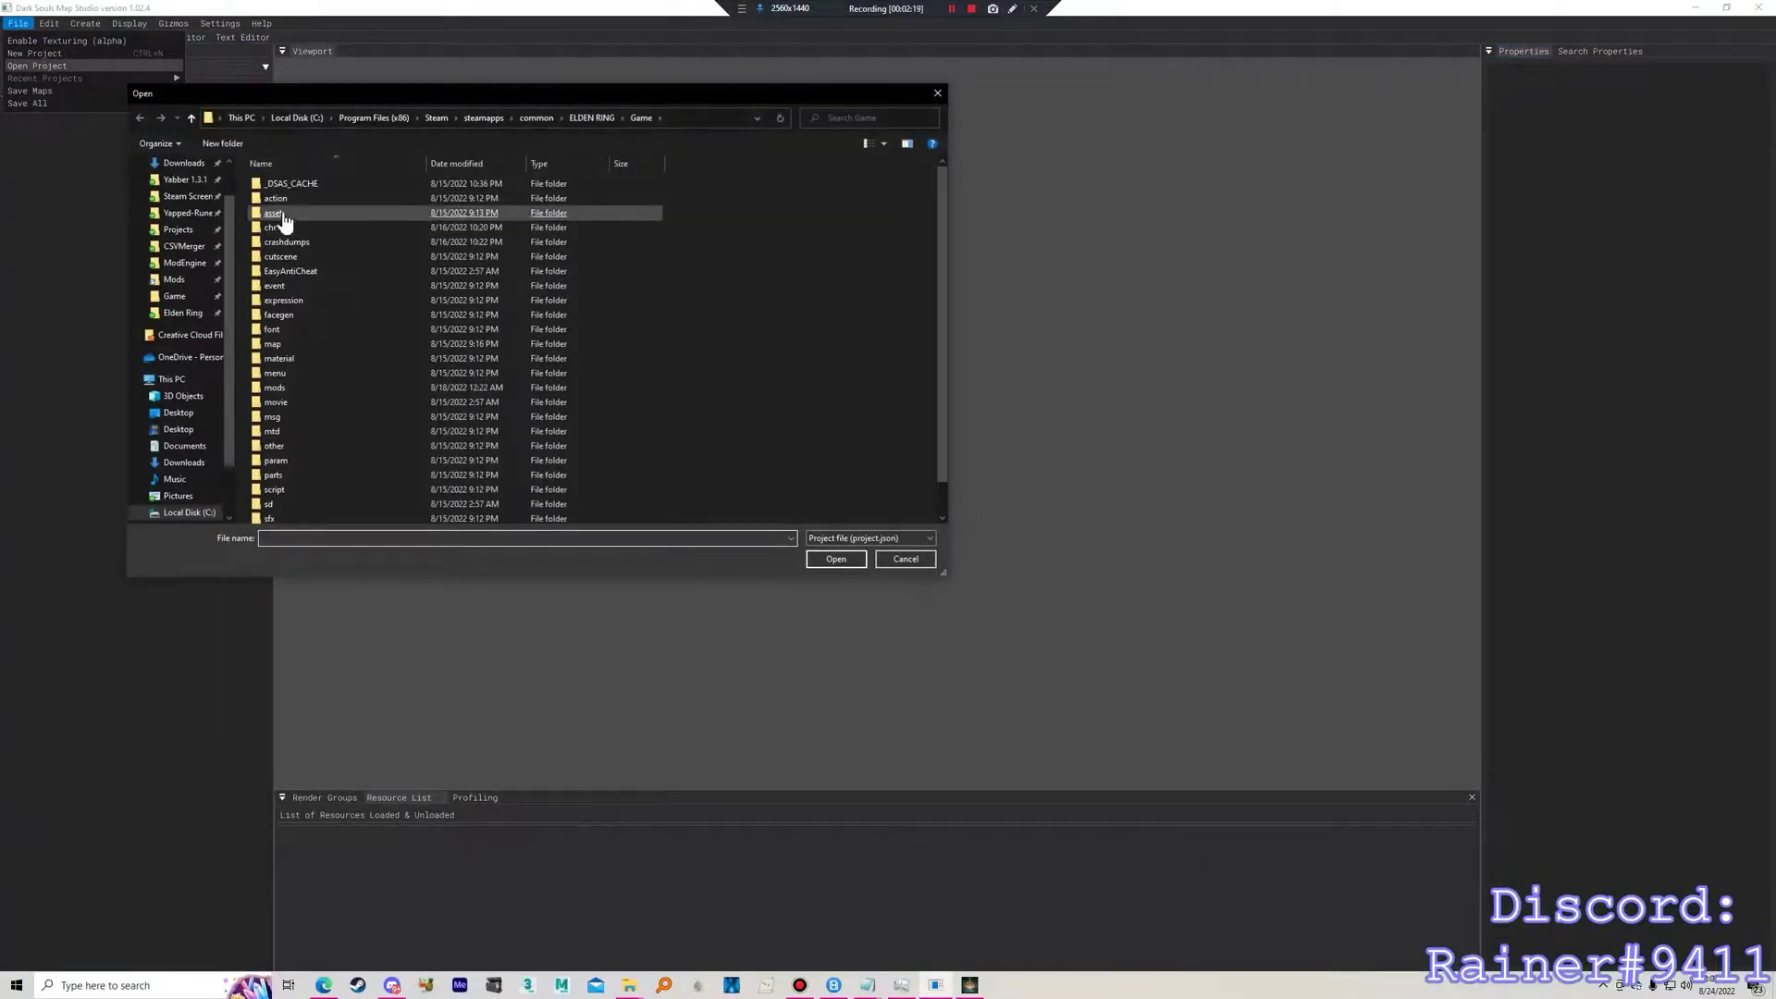
click(180, 208)
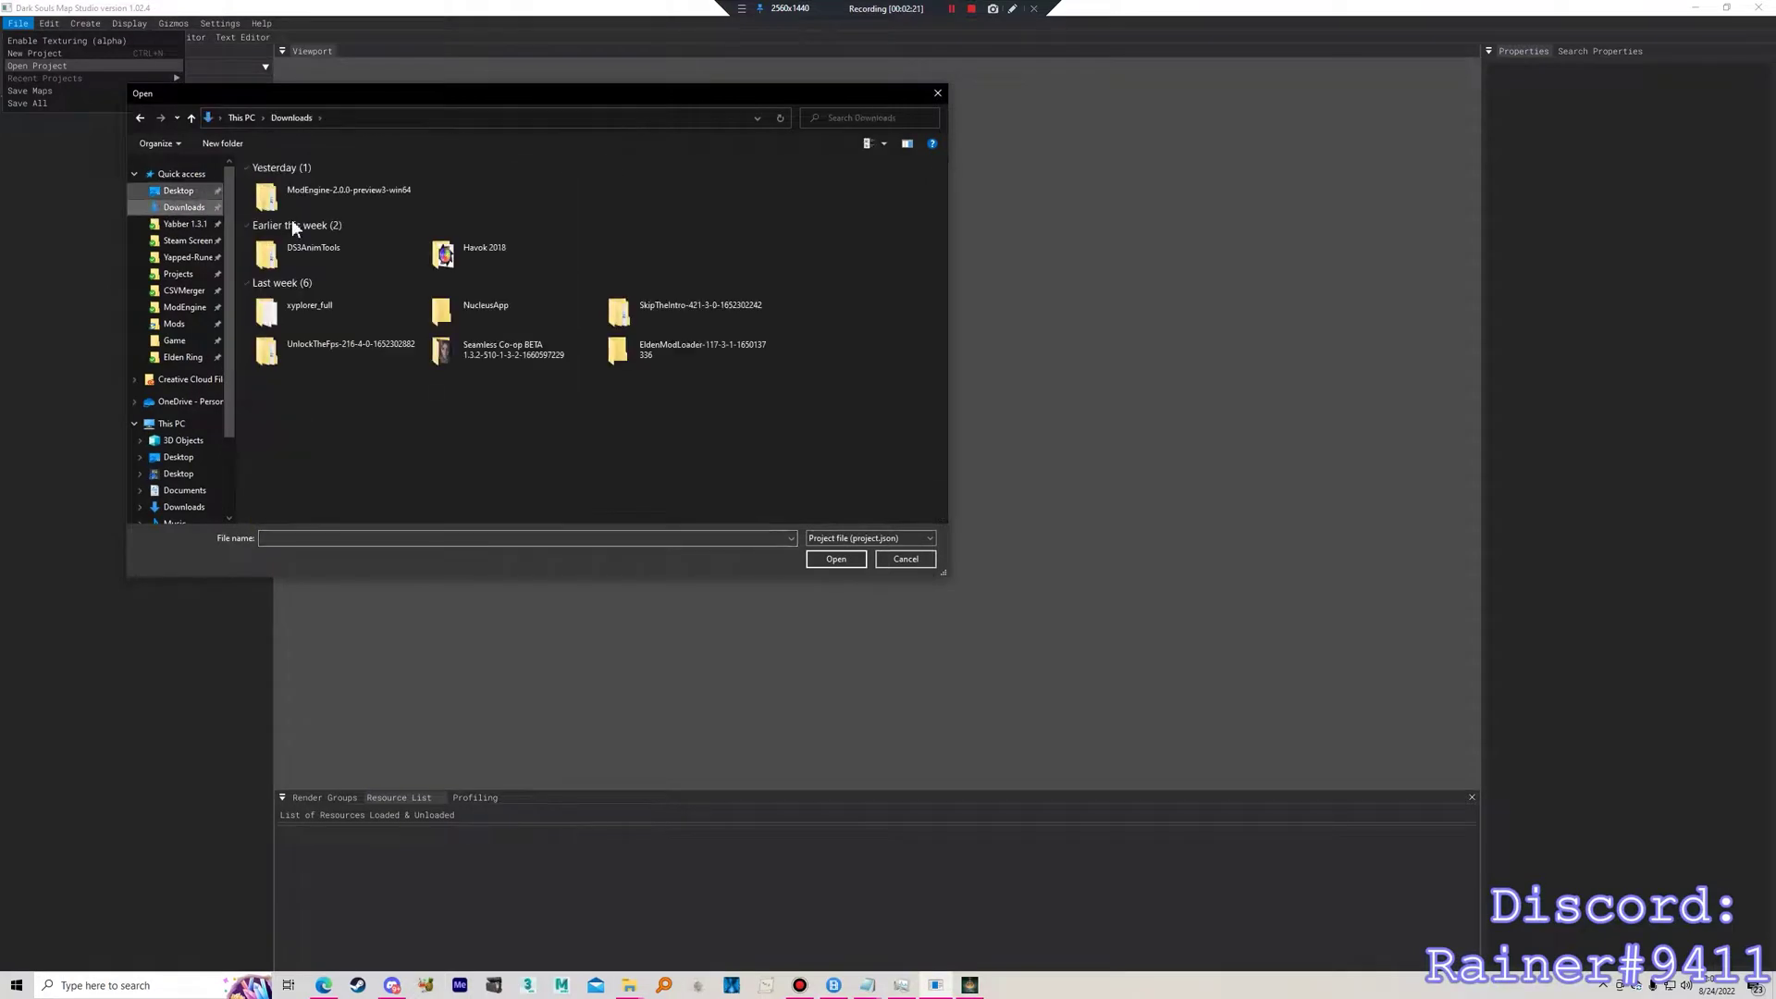
double_click(323, 193)
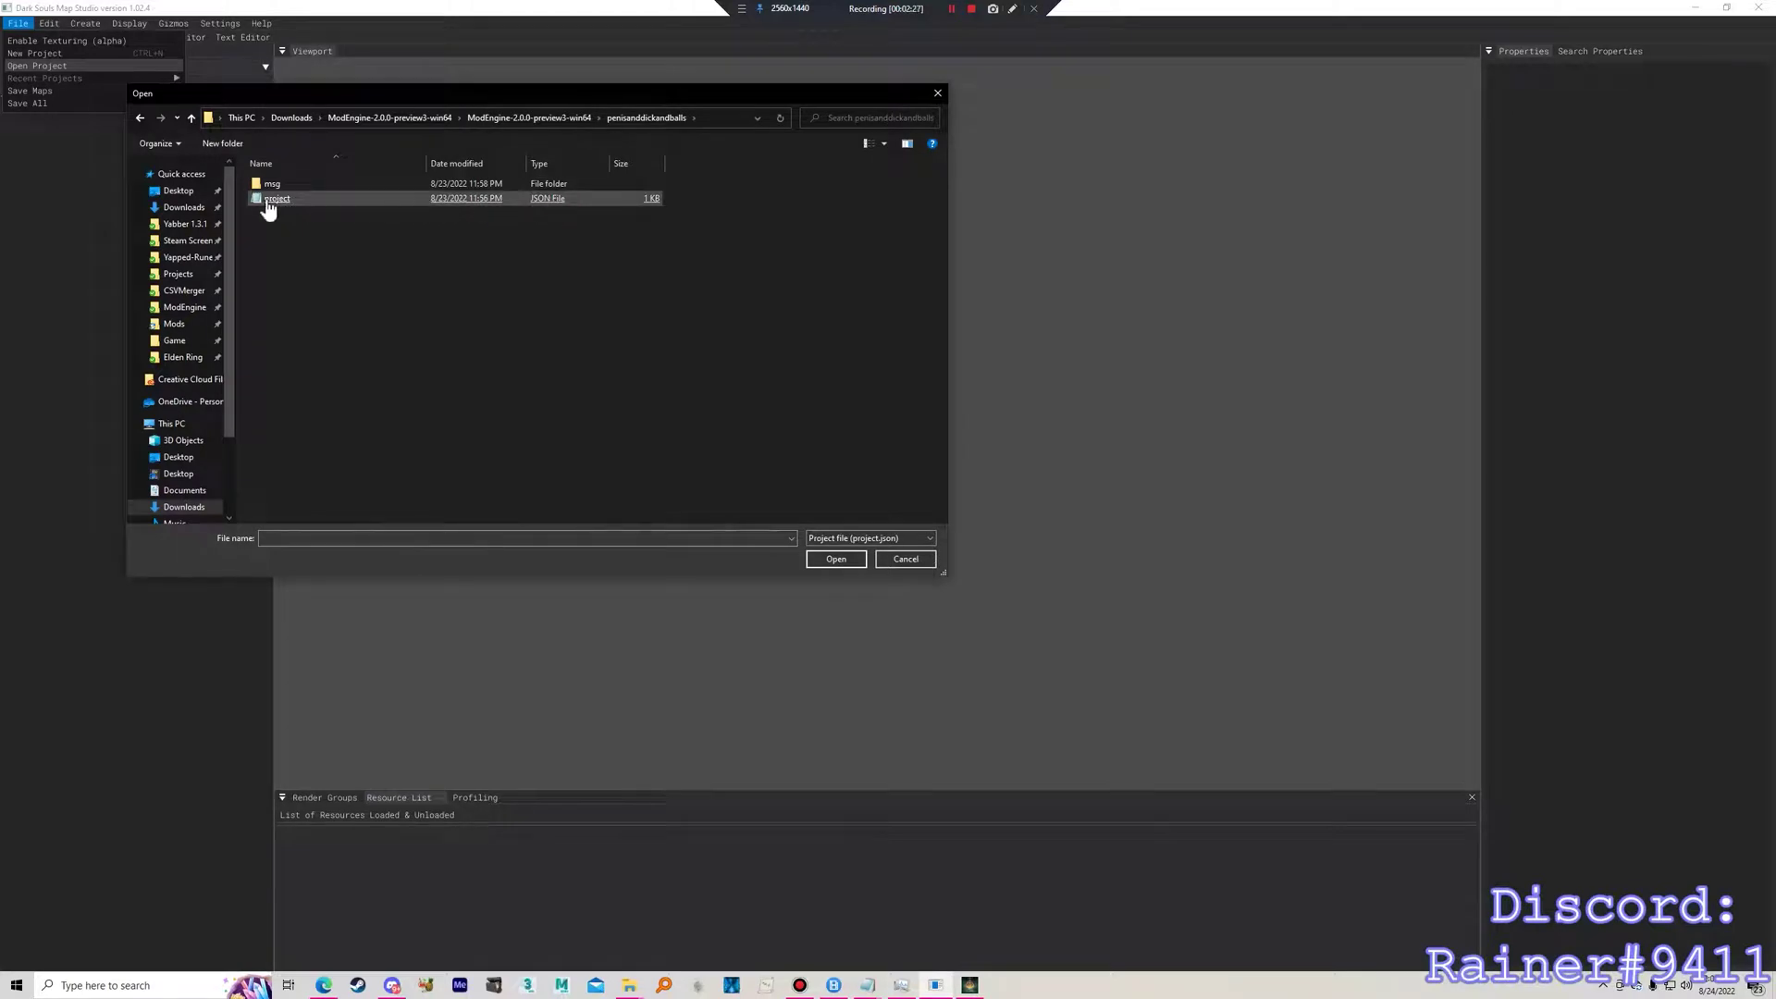
double_click(308, 198)
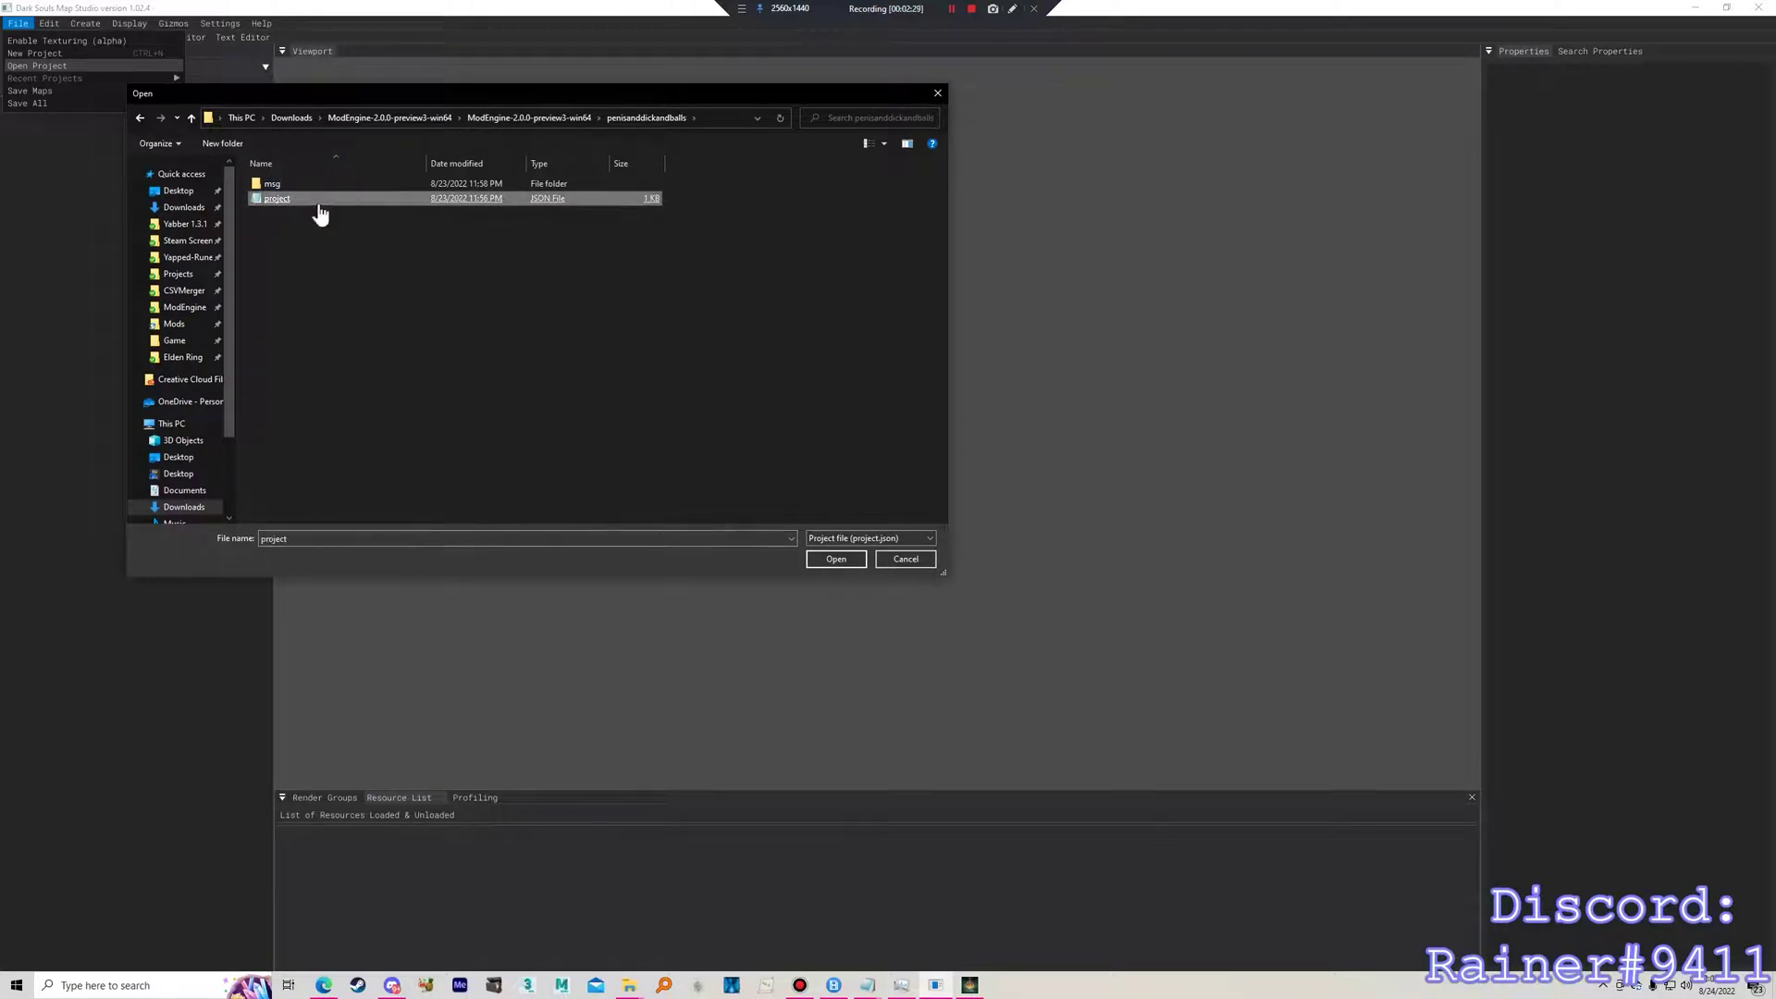
Show the Param Editor and look through its full list of params.
click(176, 38)
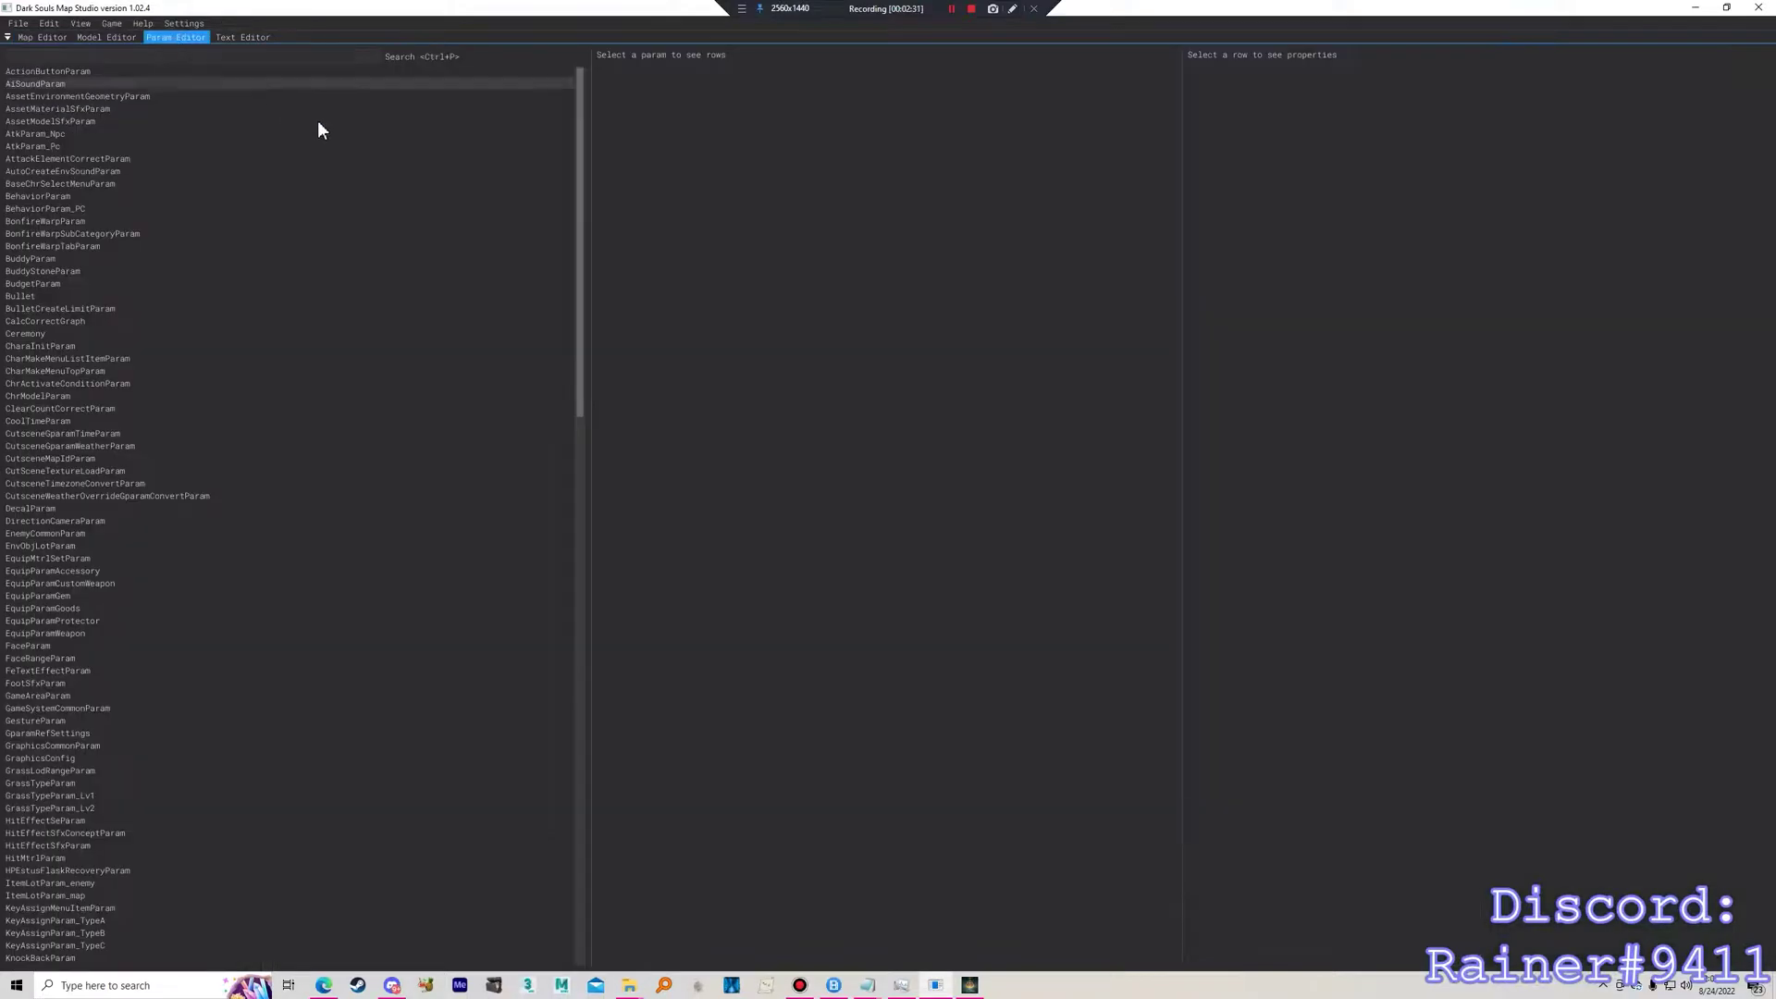
drag(579, 87, 592, 555)
drag(595, 403, 556, 58)
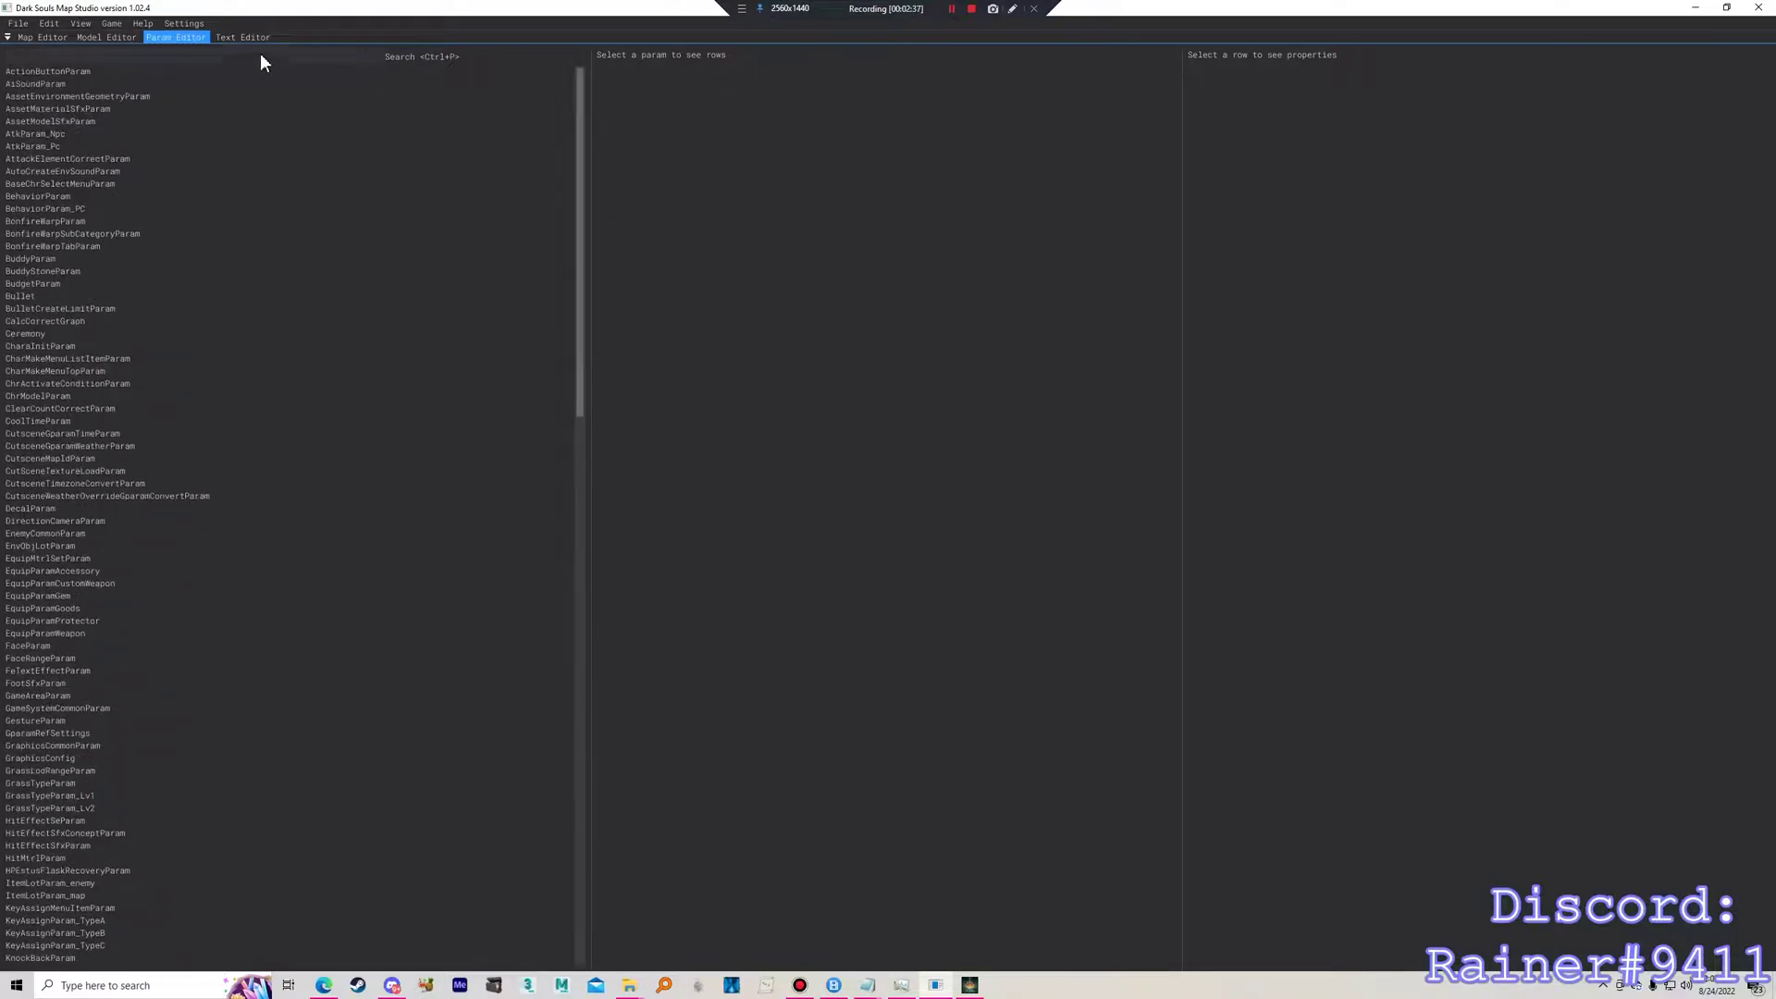
Show the Text Editor and view the Armor text entry for Spellblade's Traveling Attire (Altered).
click(242, 37)
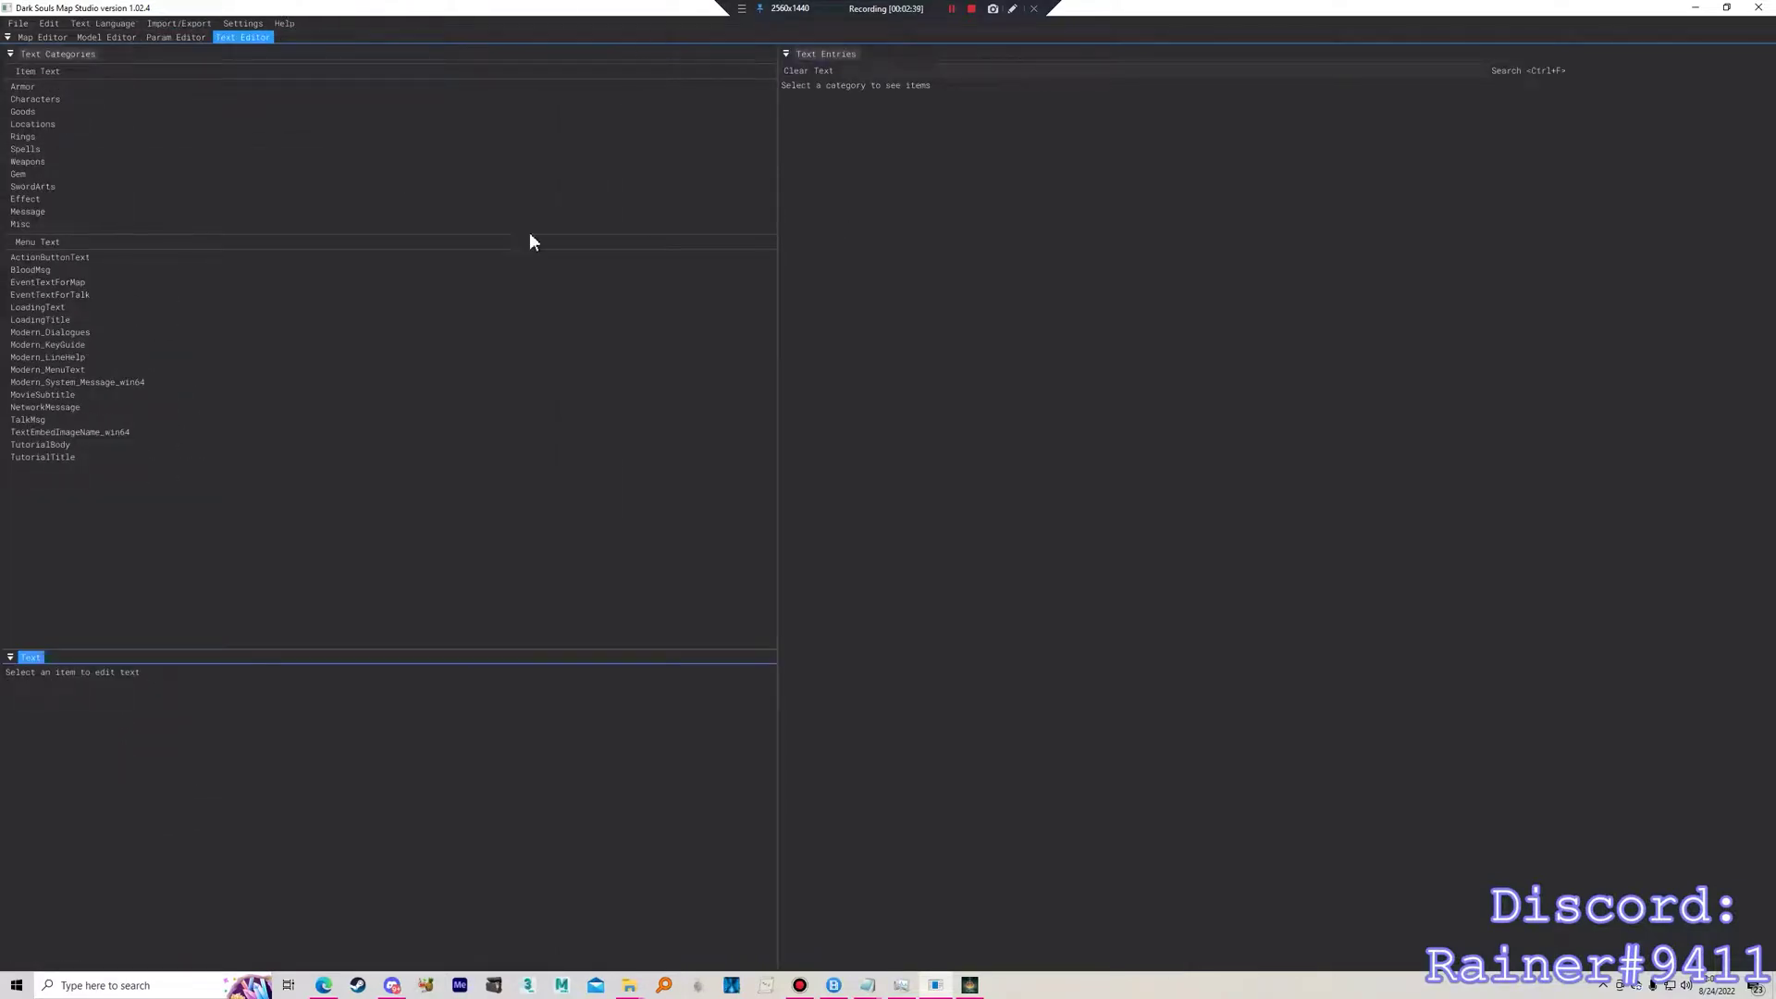
click(63, 88)
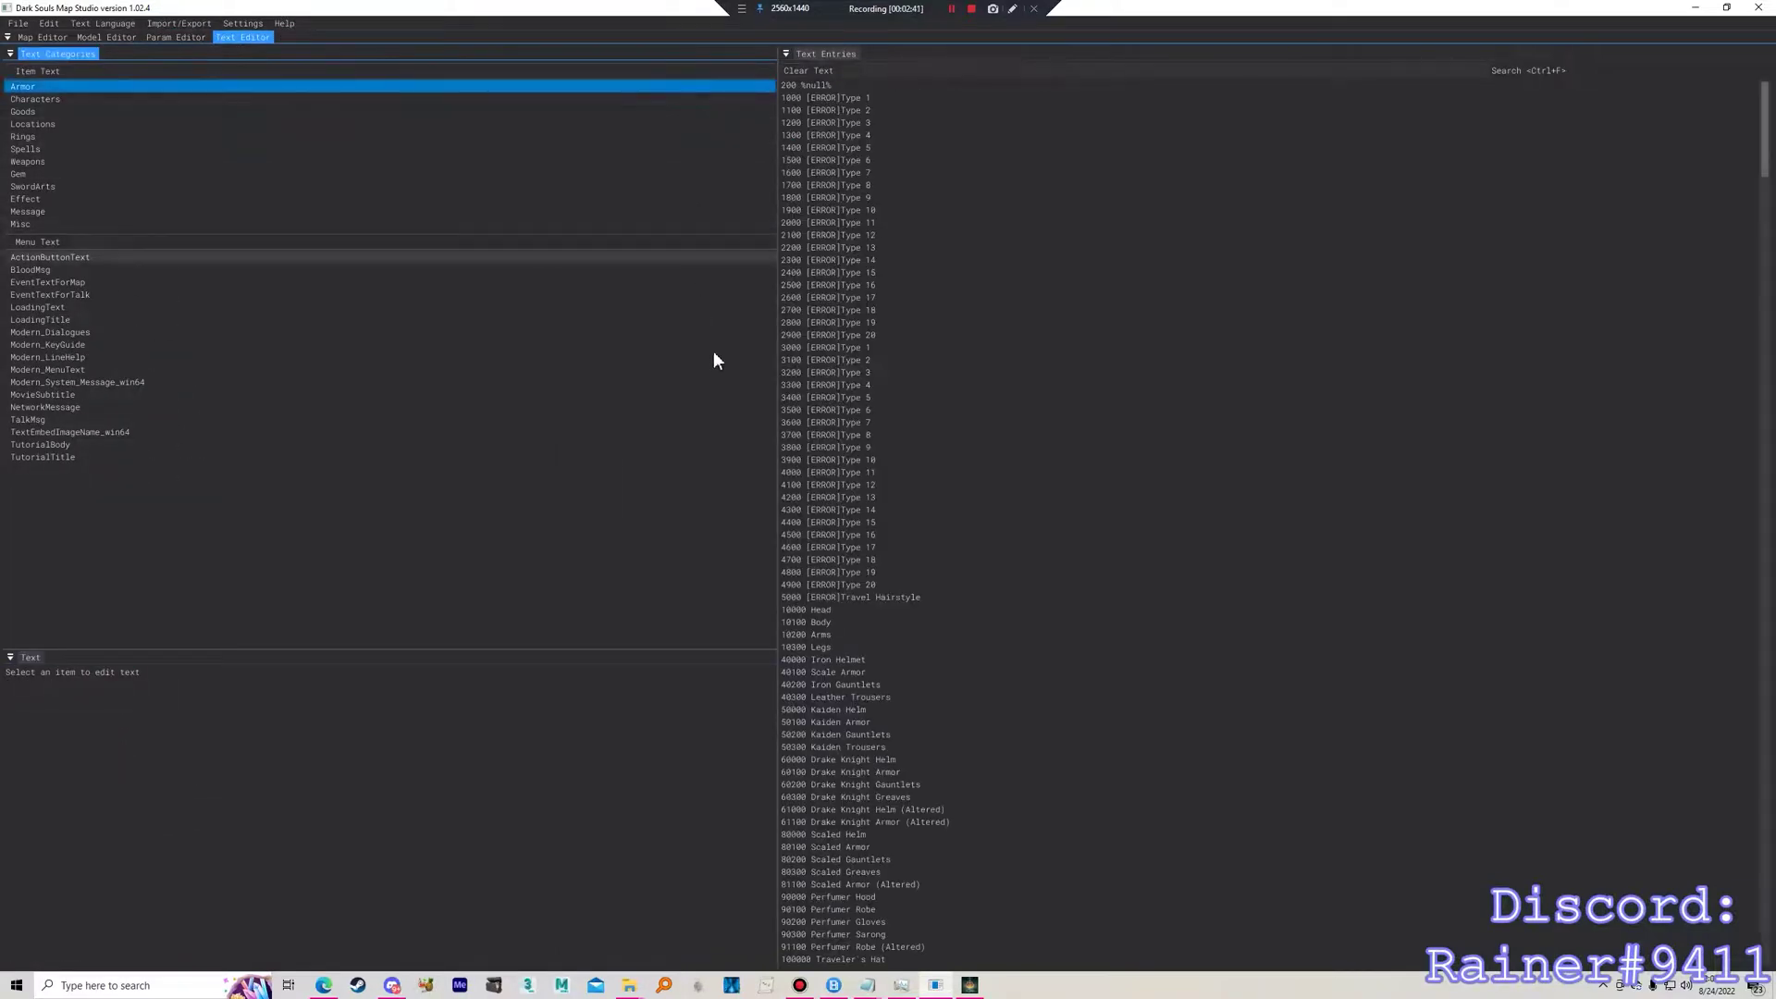
scroll(880, 482, down, 5)
click(963, 708)
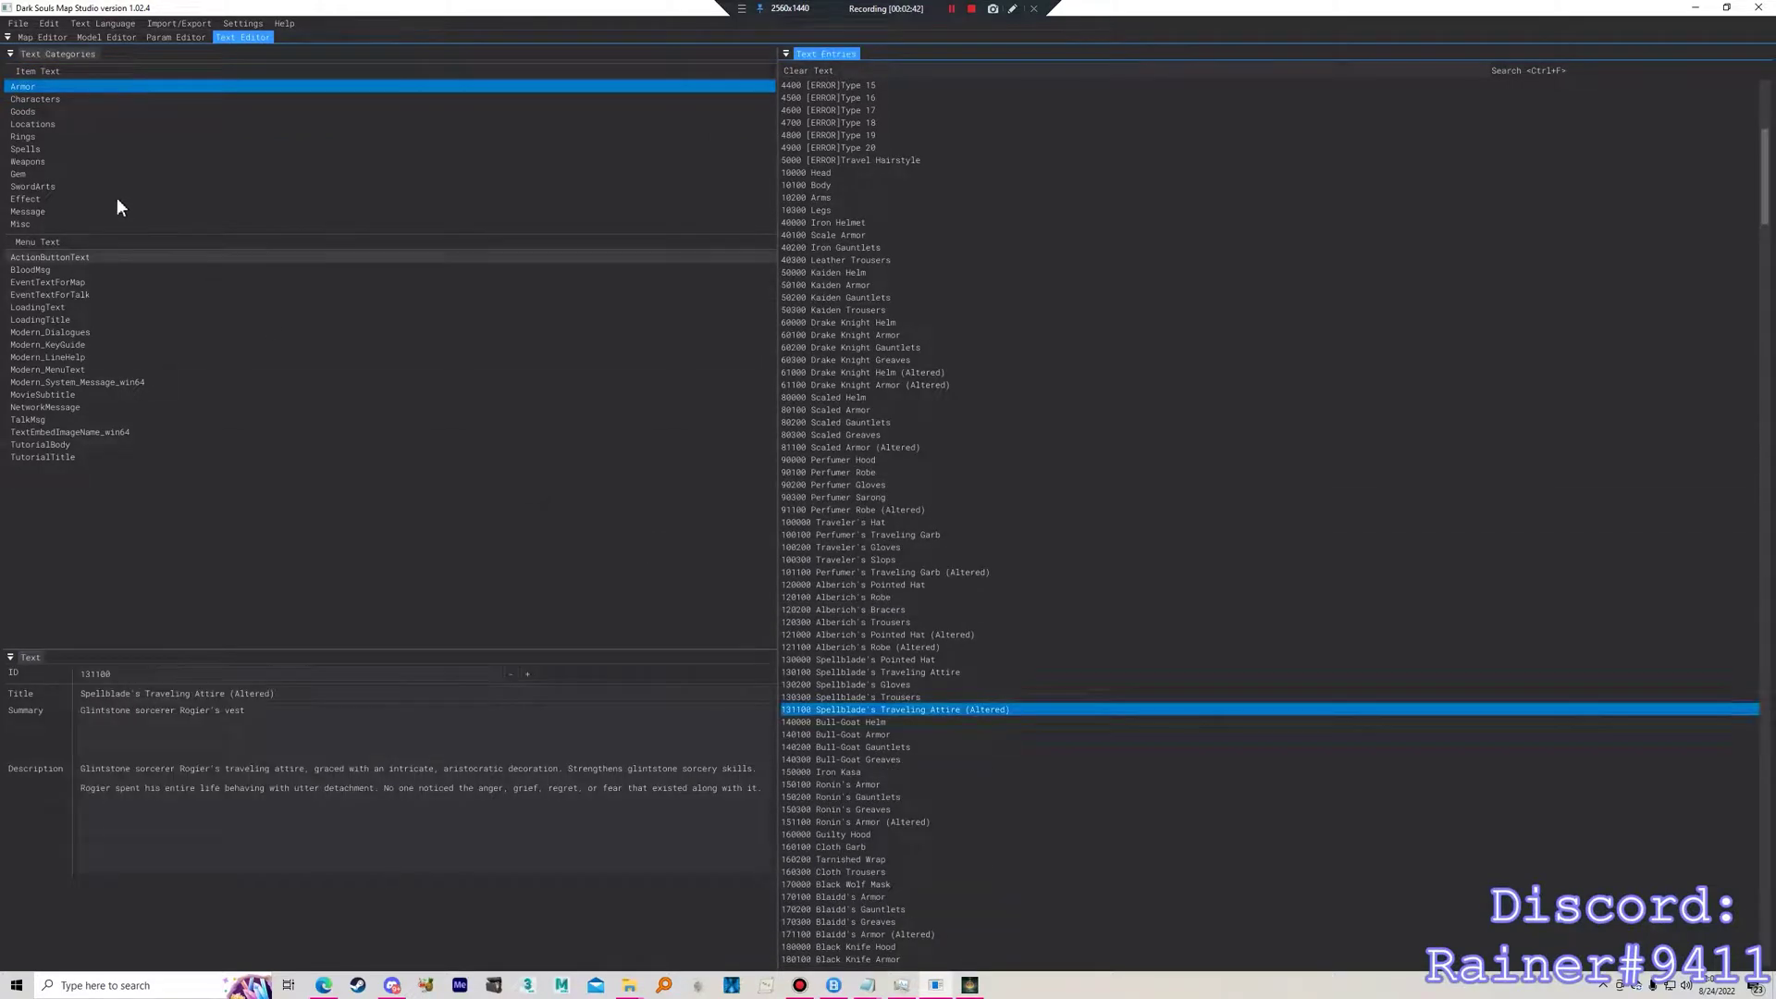
View the Weapons text entry for Quality Dagger and browse the Misc text entries.
click(101, 162)
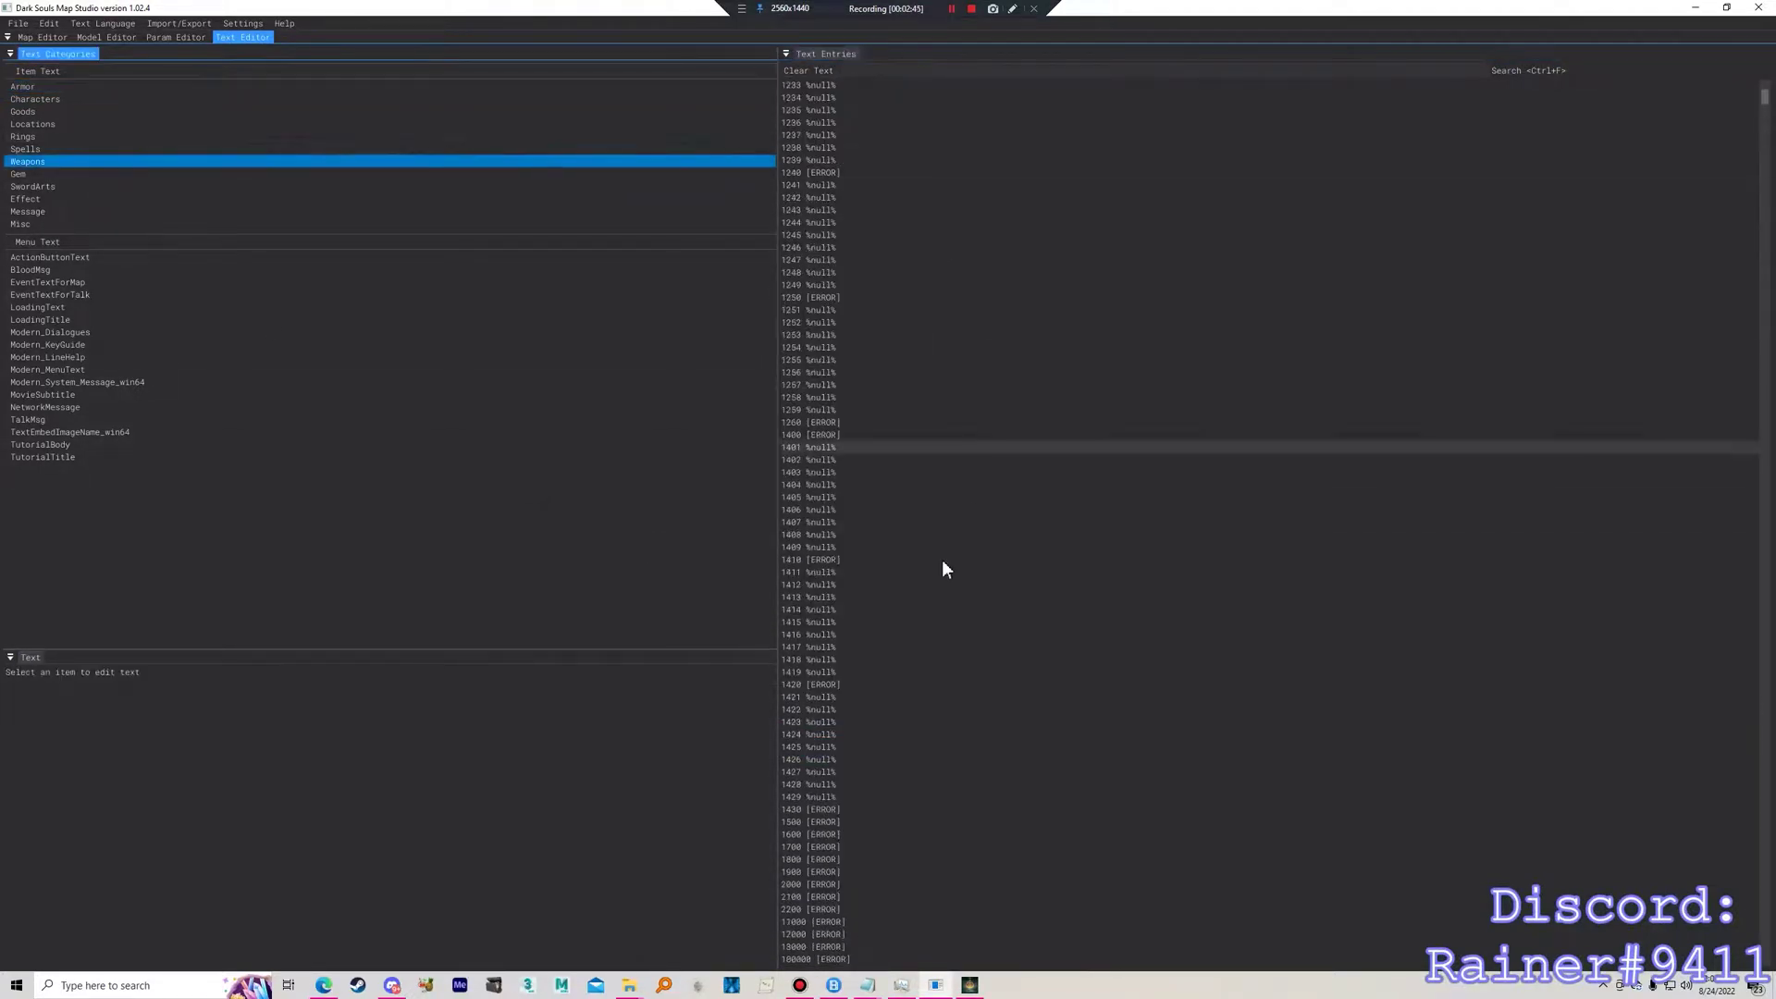
scroll(942, 559, down, 5)
click(895, 660)
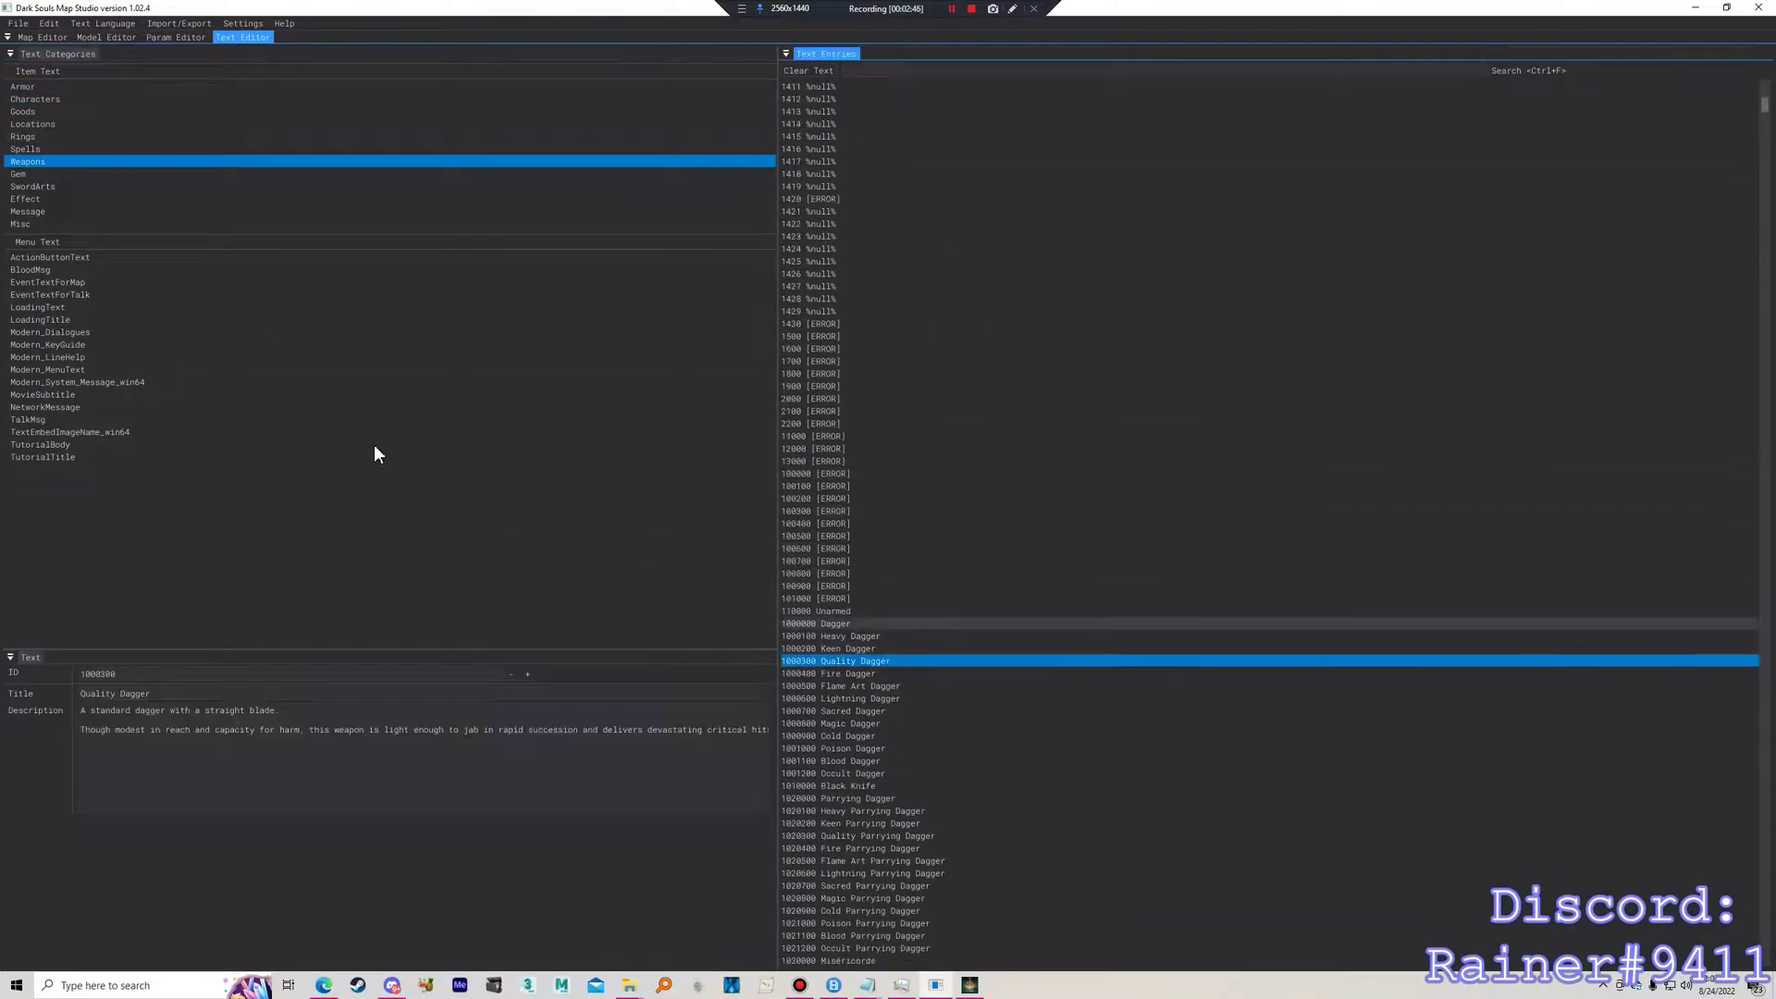
click(116, 224)
scroll(890, 689, down, 10)
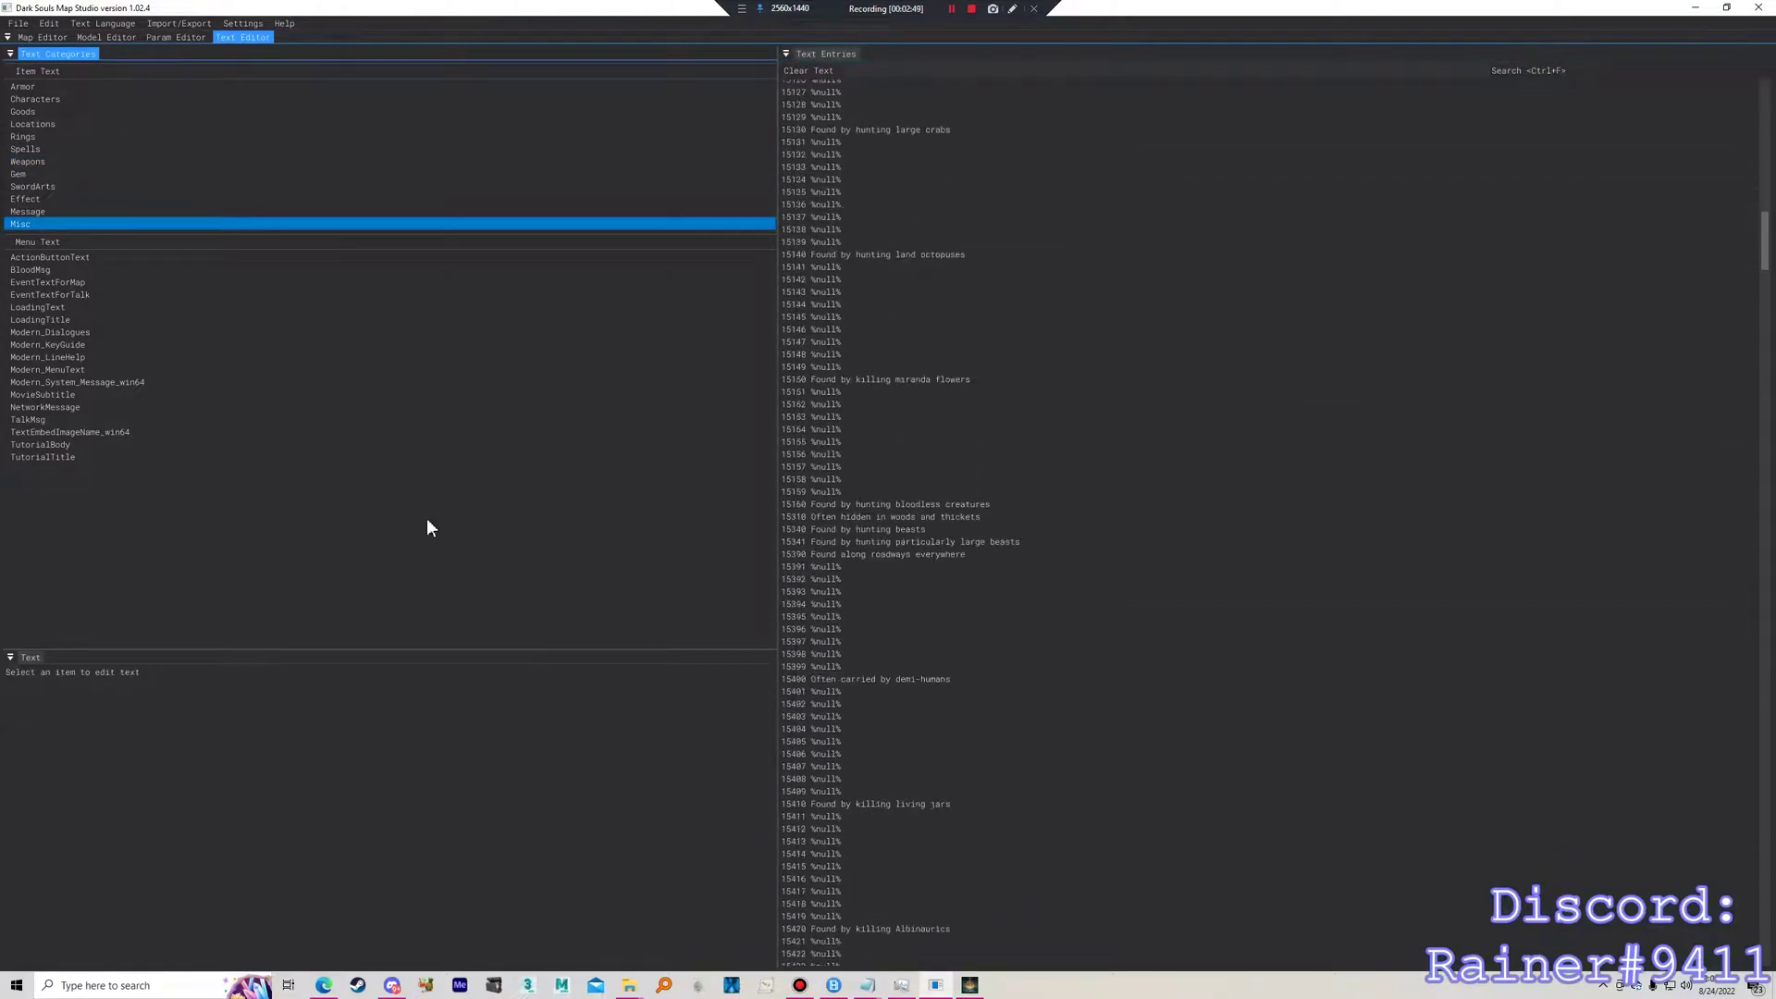
Glance at the Model Editor, then load the Ainsel River map in the Map Editor and look around its structures.
click(106, 37)
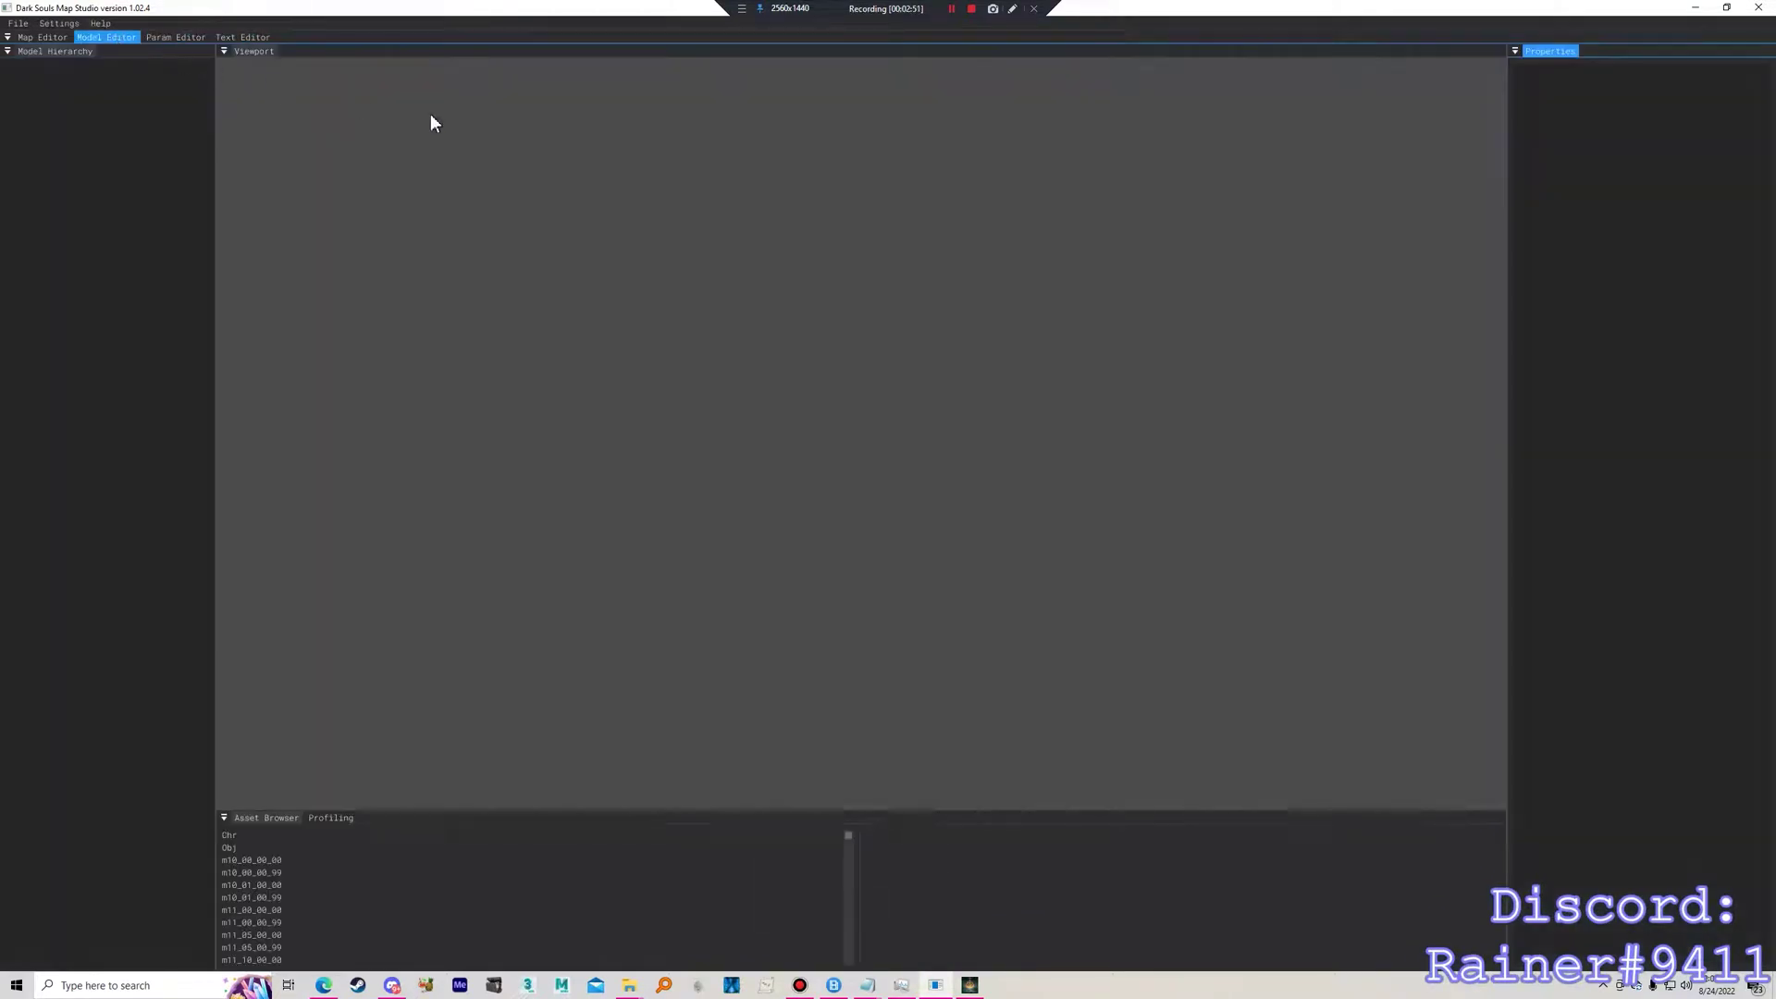
click(44, 38)
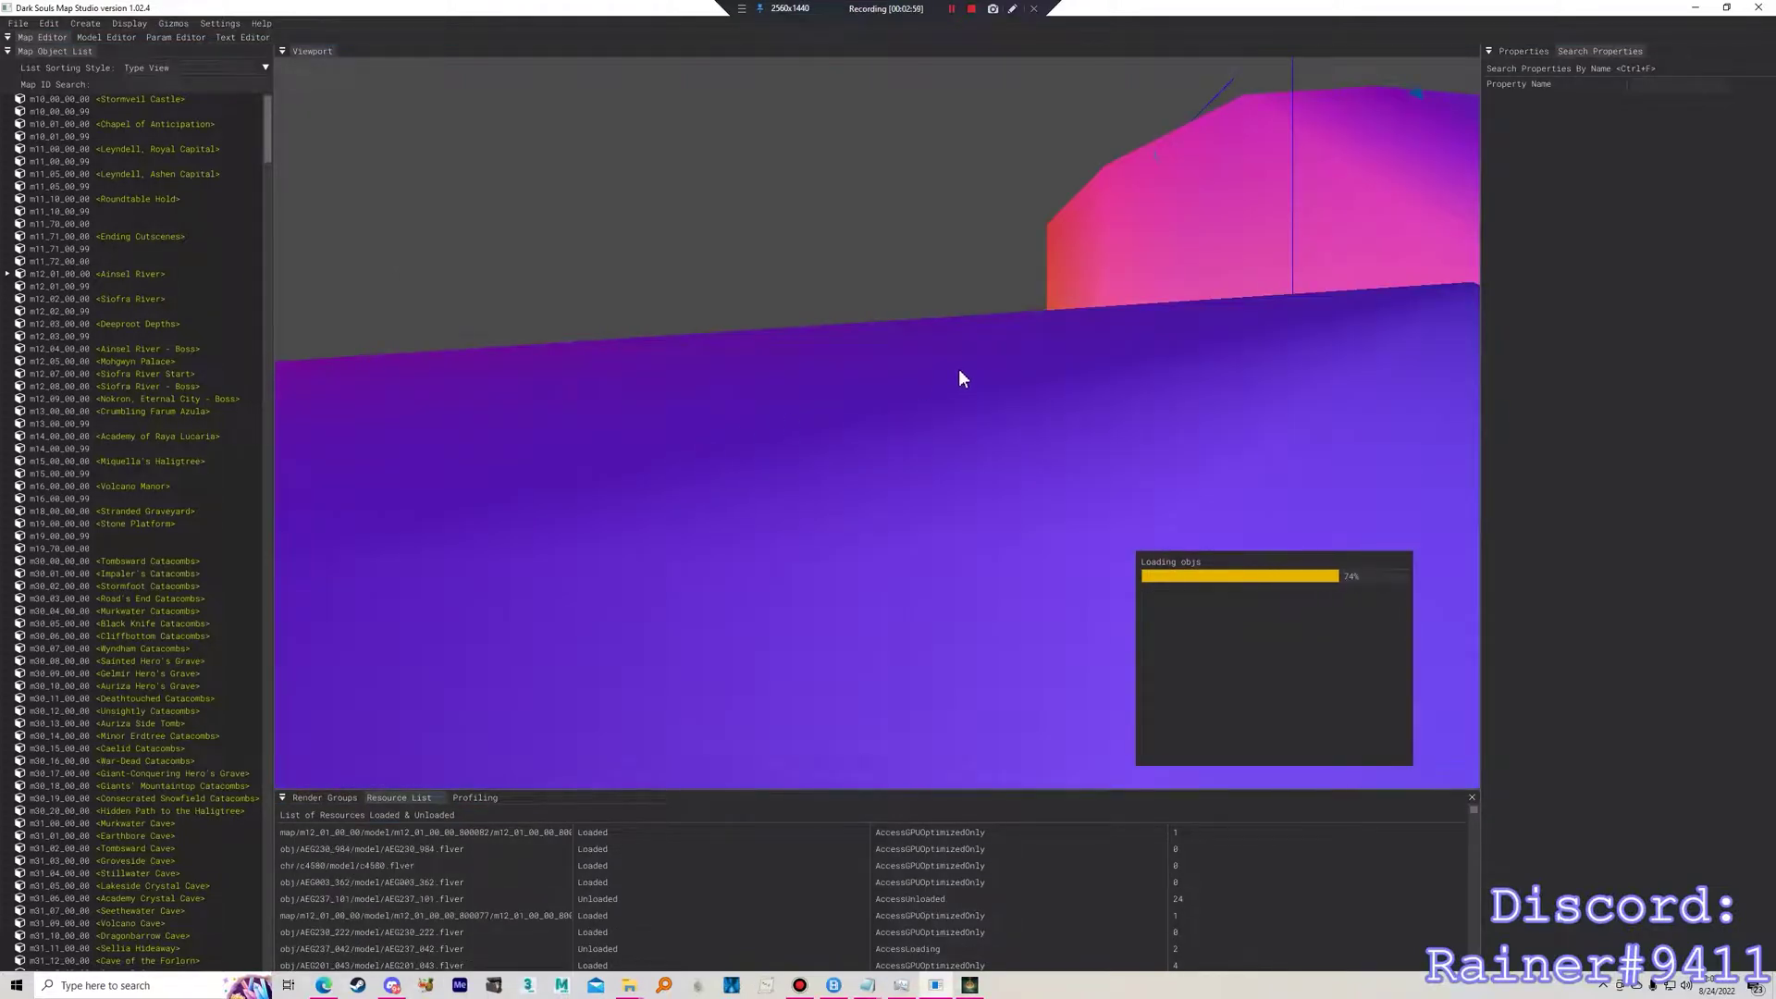
right_drag(876, 422, 1091, 518)
key(s)
right_drag(877, 421, 1094, 363)
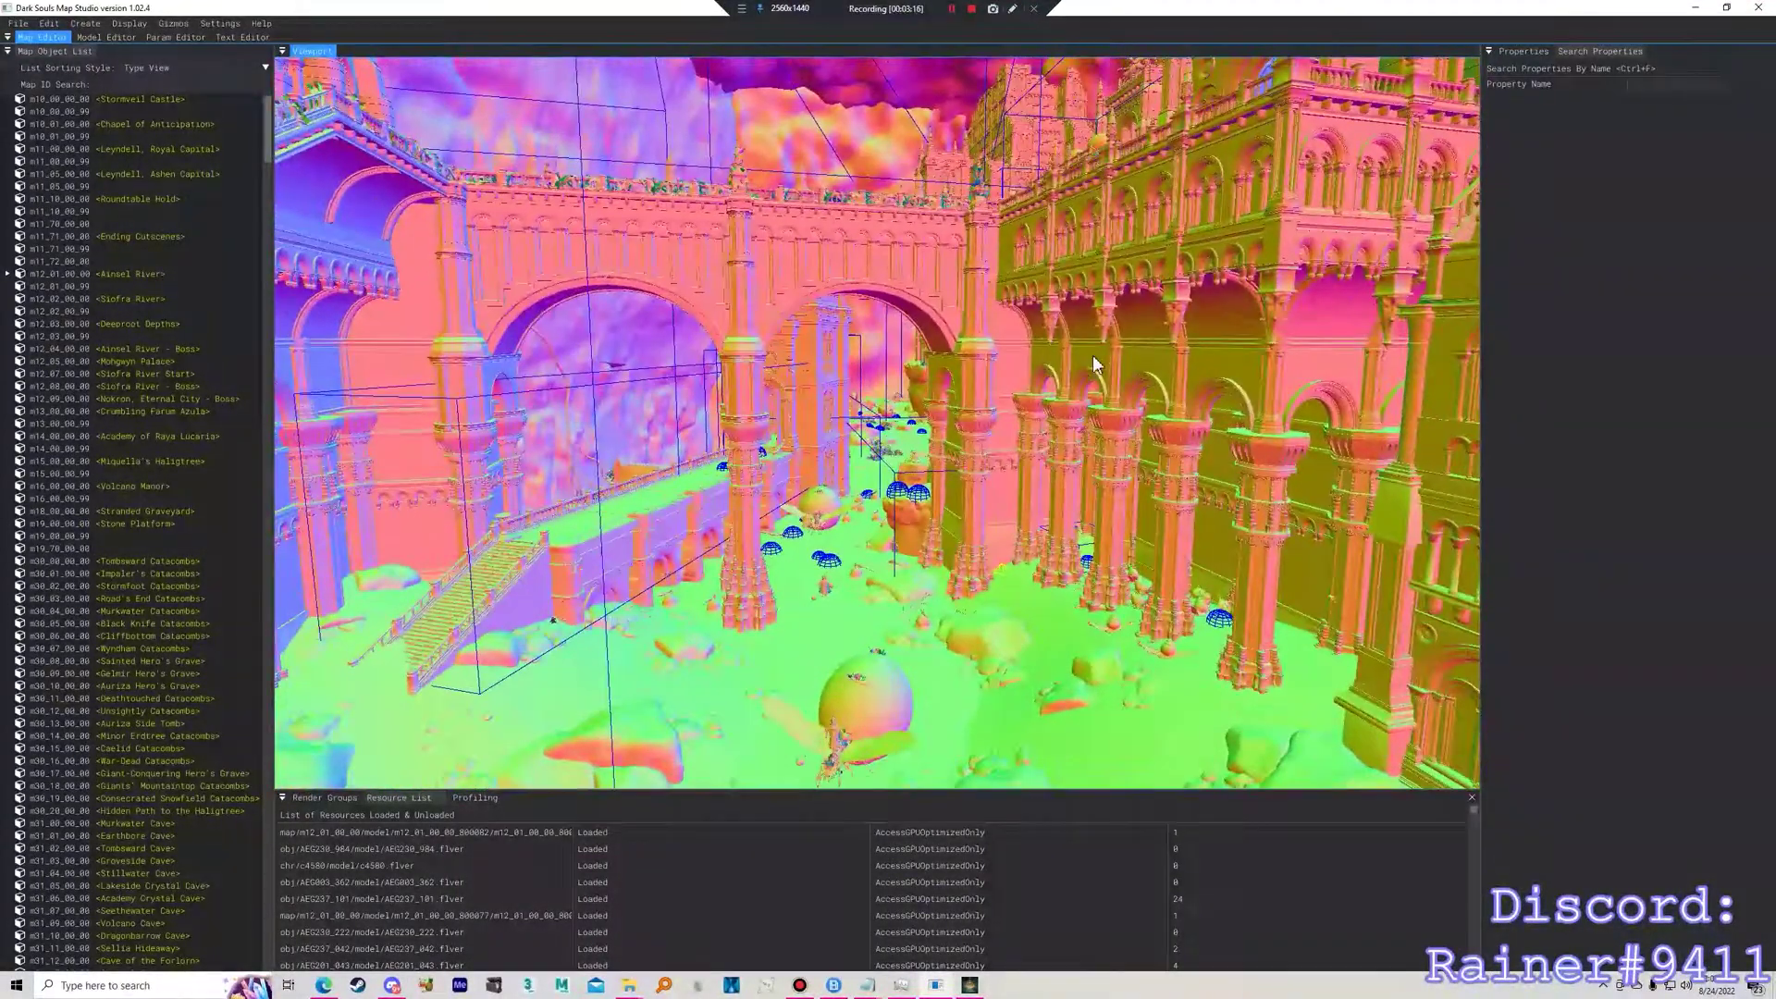
Return to the Param Editor, briefly uncover the running game behind the window, and browse down past the EquipParam entries.
click(162, 38)
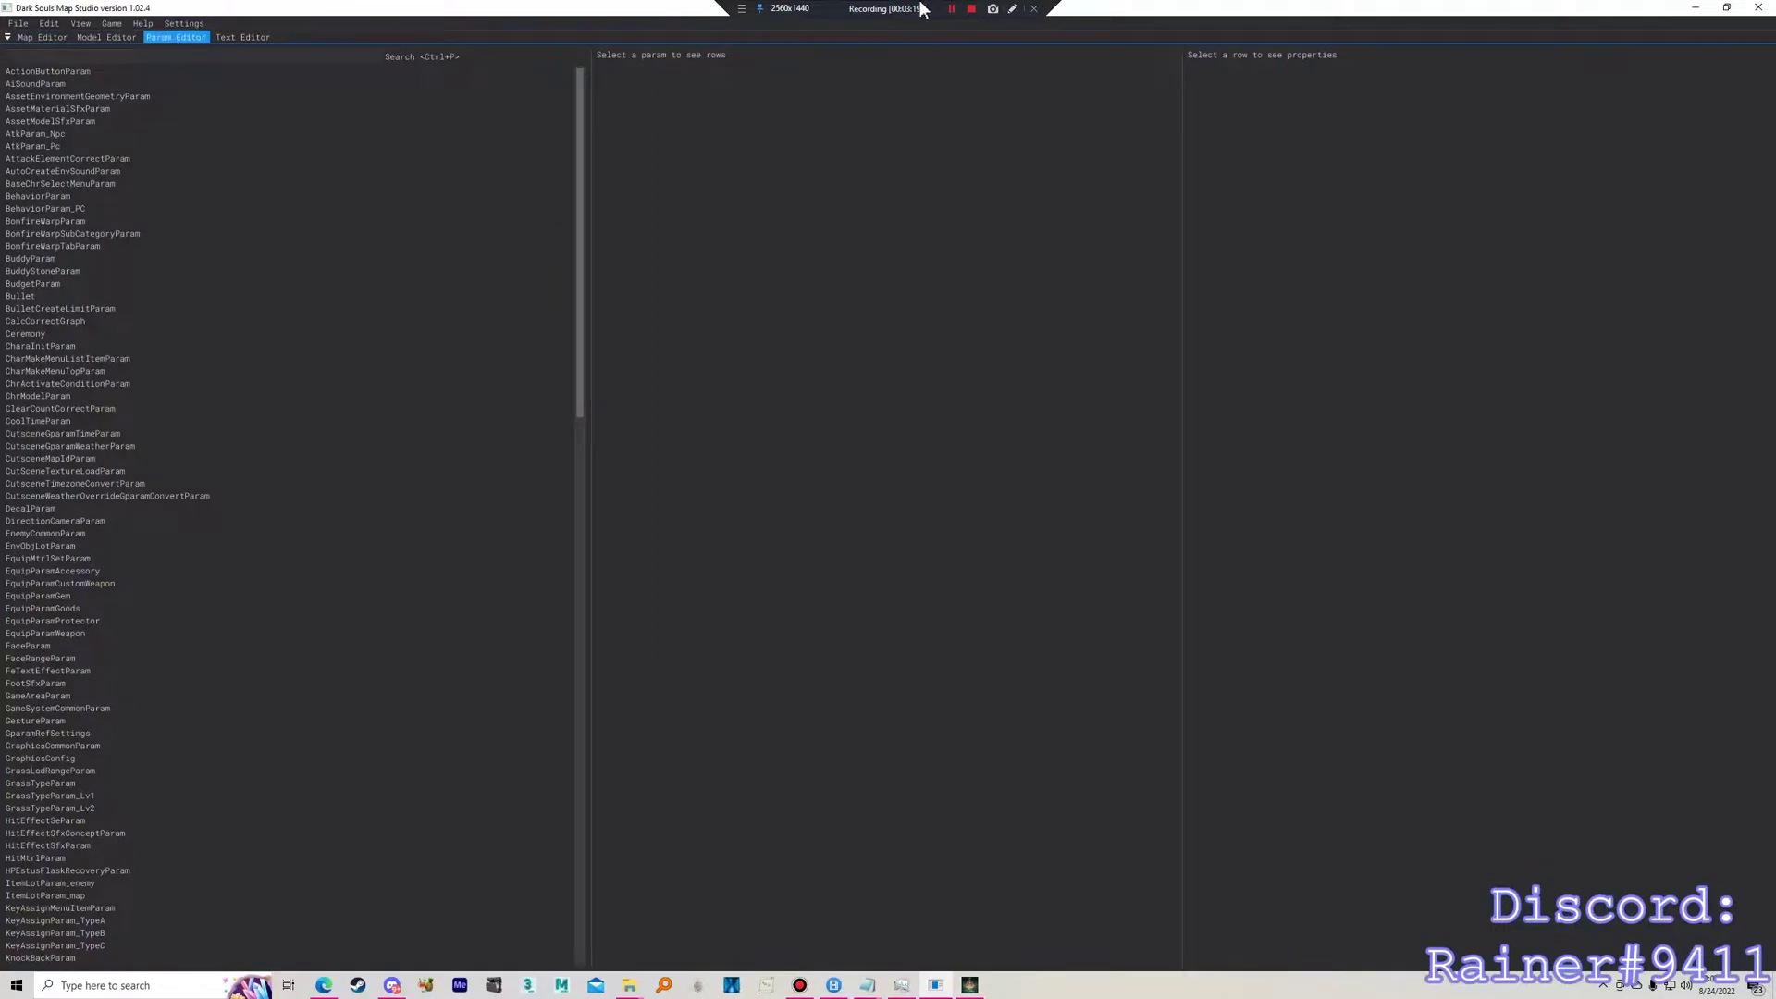
drag(1145, 9, 573, 126)
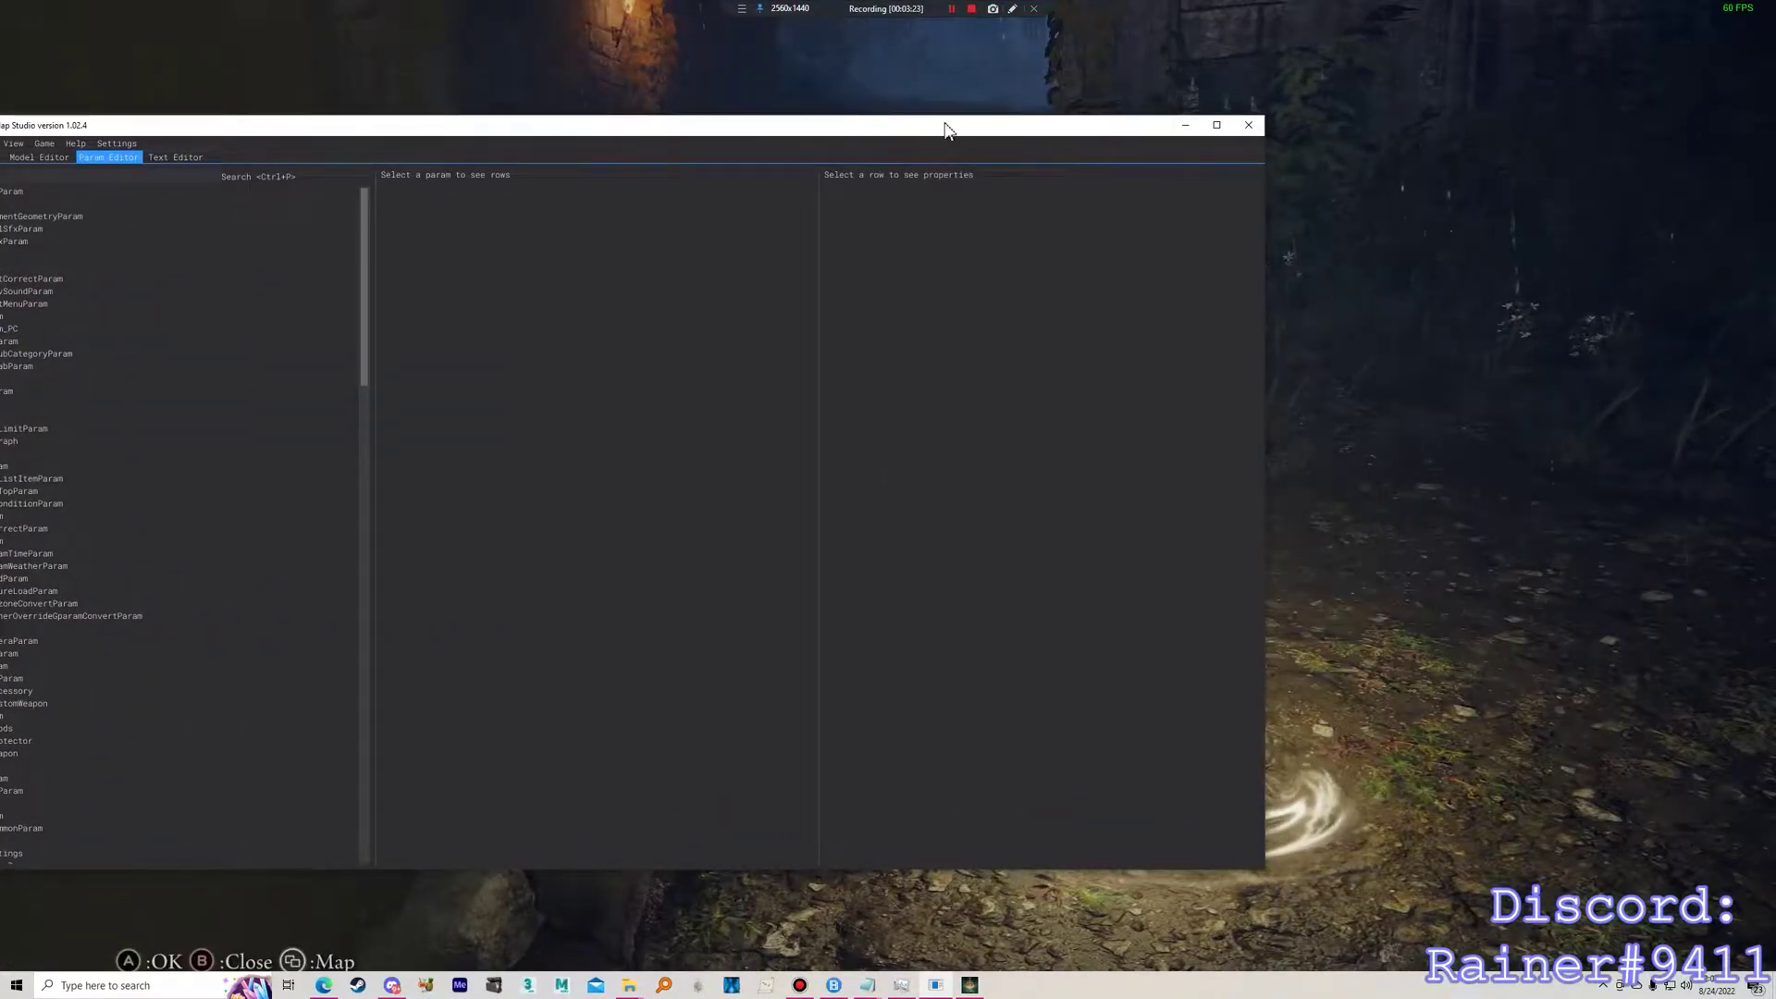
drag(945, 129, 1221, 1)
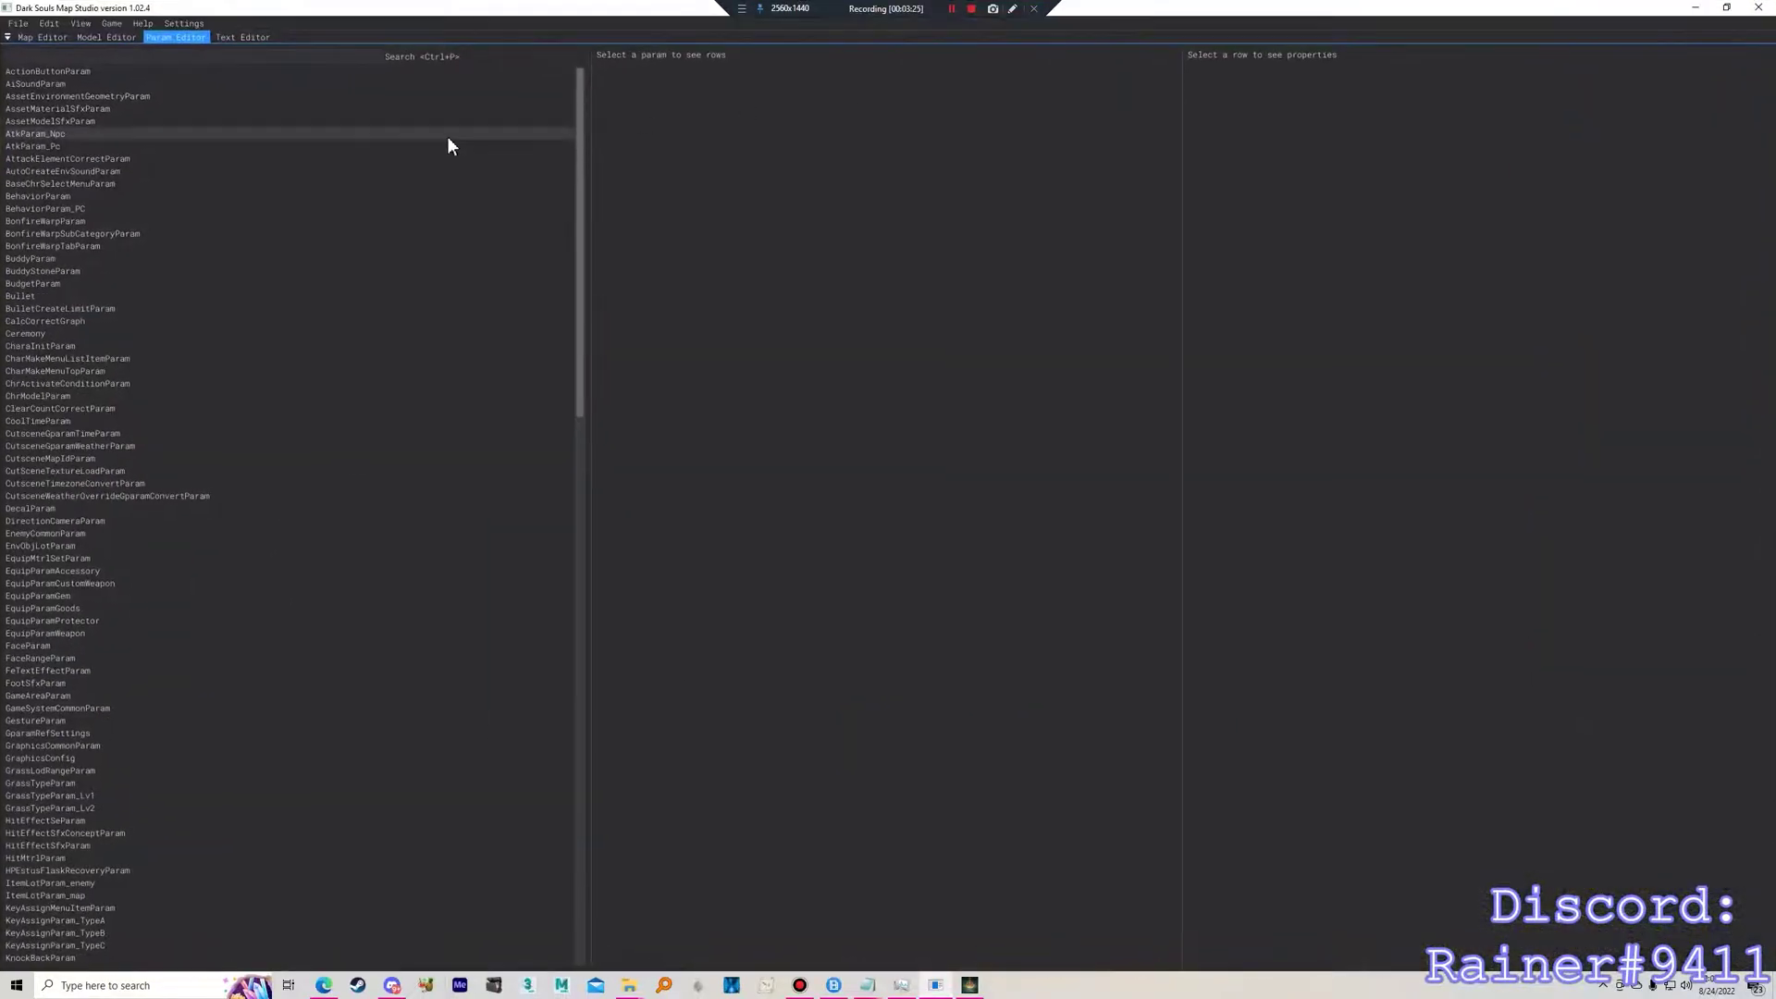
drag(577, 106, 490, 294)
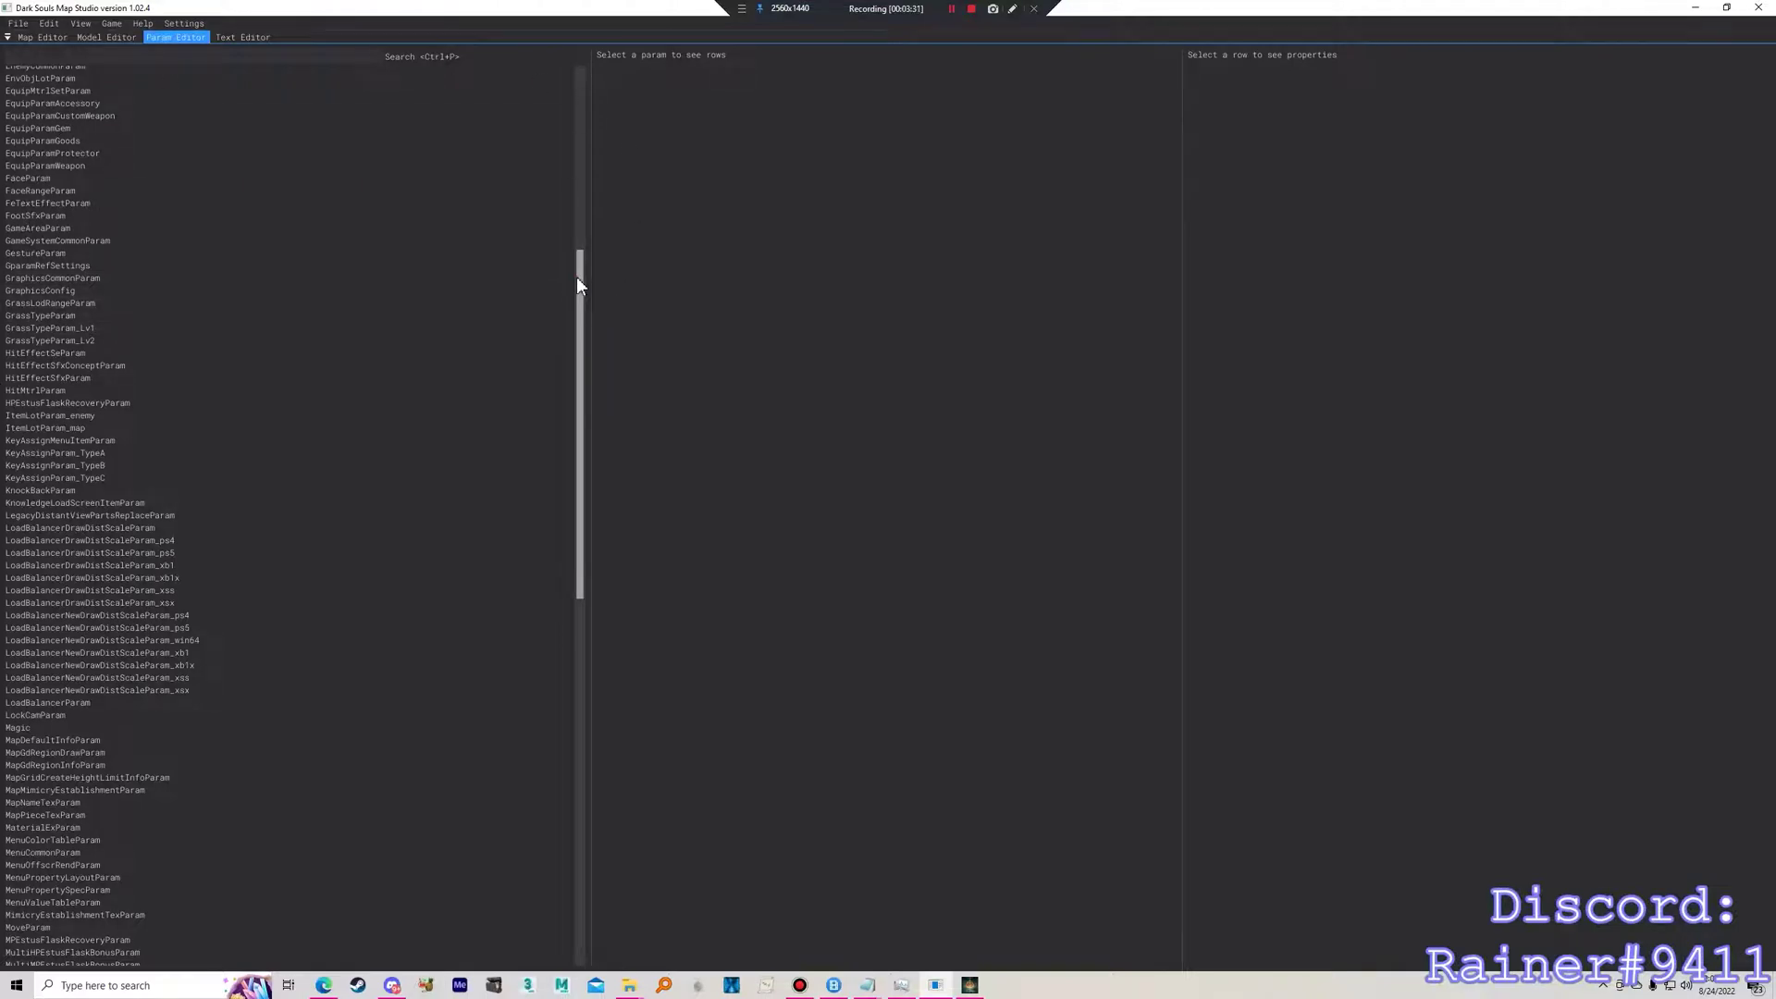
Return to the start of the param list, then shrink the Dark Souls Map Studio window and close the program.
drag(576, 275, 631, 68)
double_click(1669, 11)
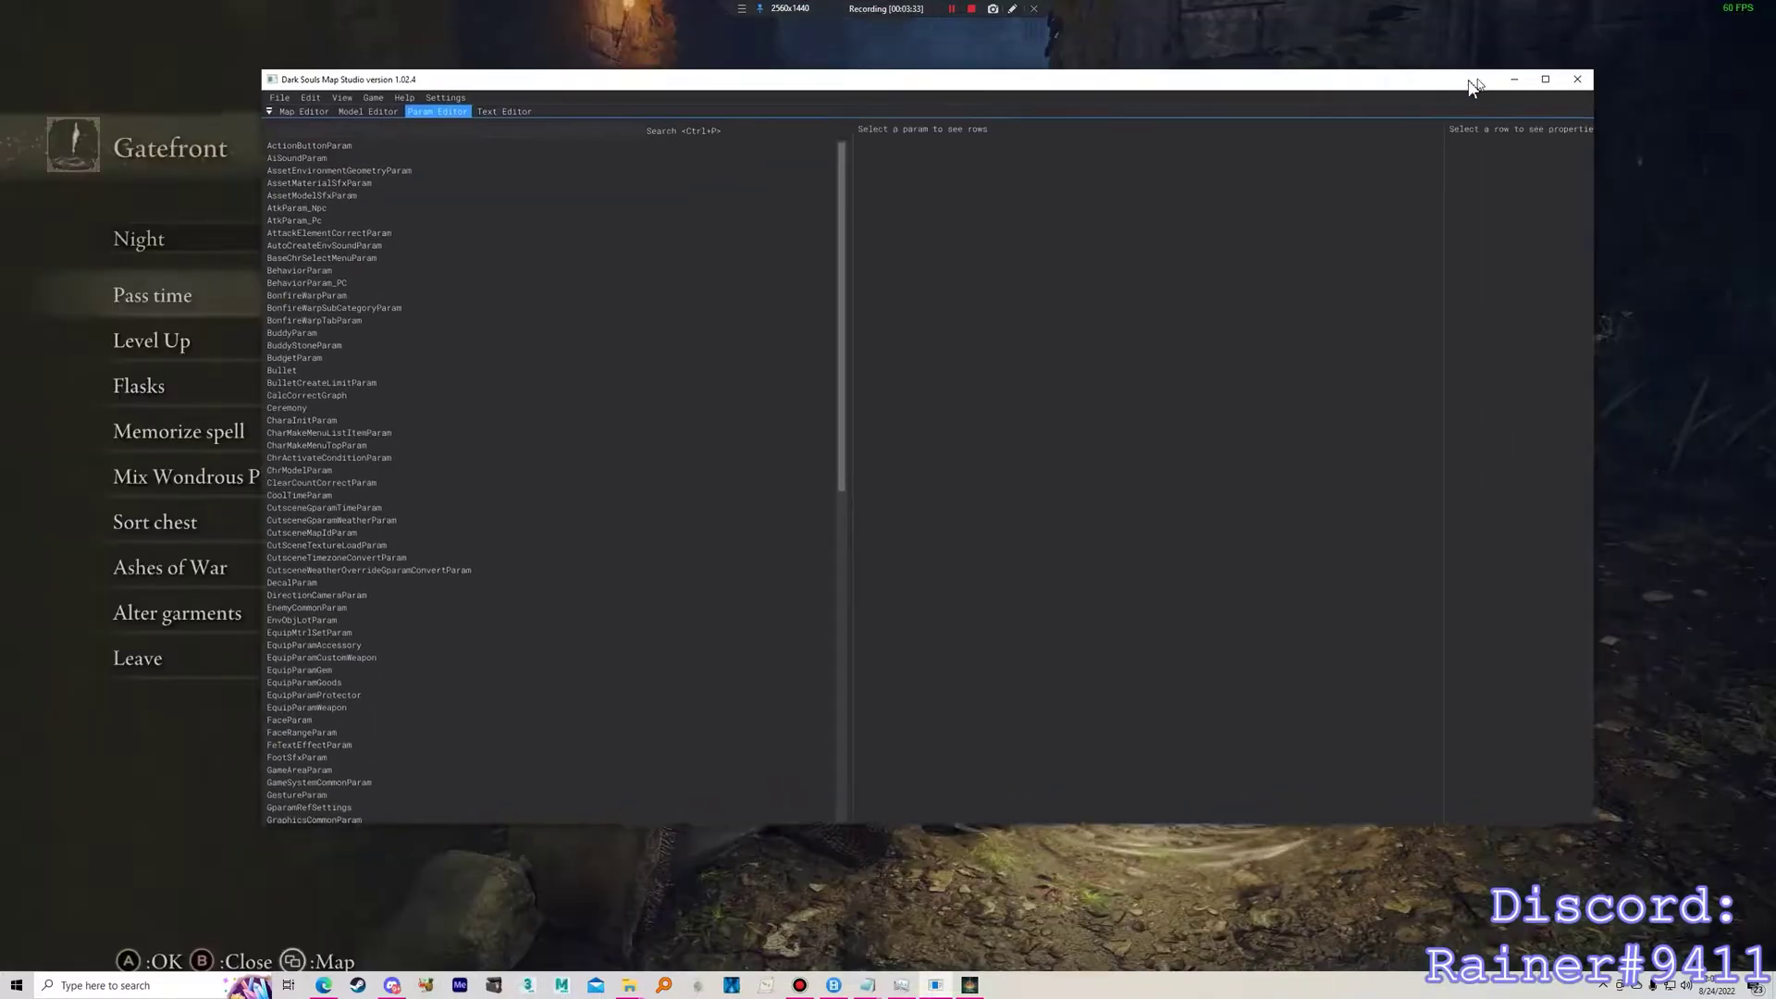
click(1566, 84)
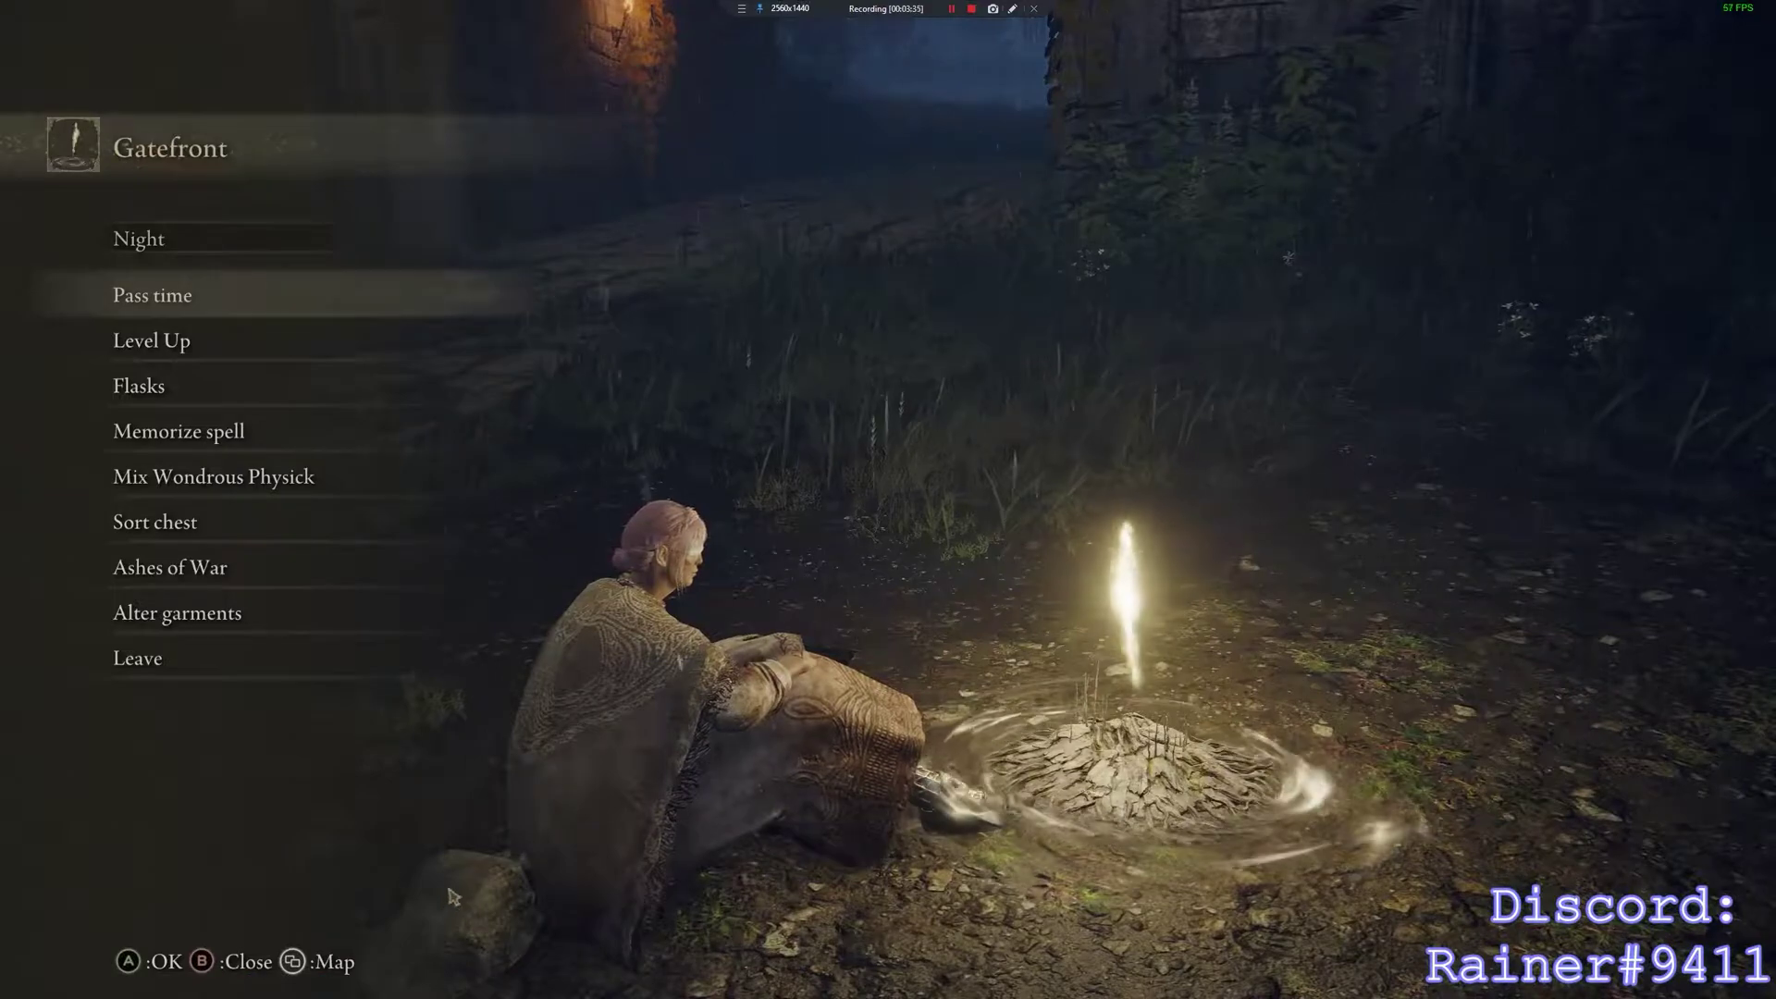
Leave the Gatefront site of grace in Elden Ring and quit the game to the desktop.
key(Escape)
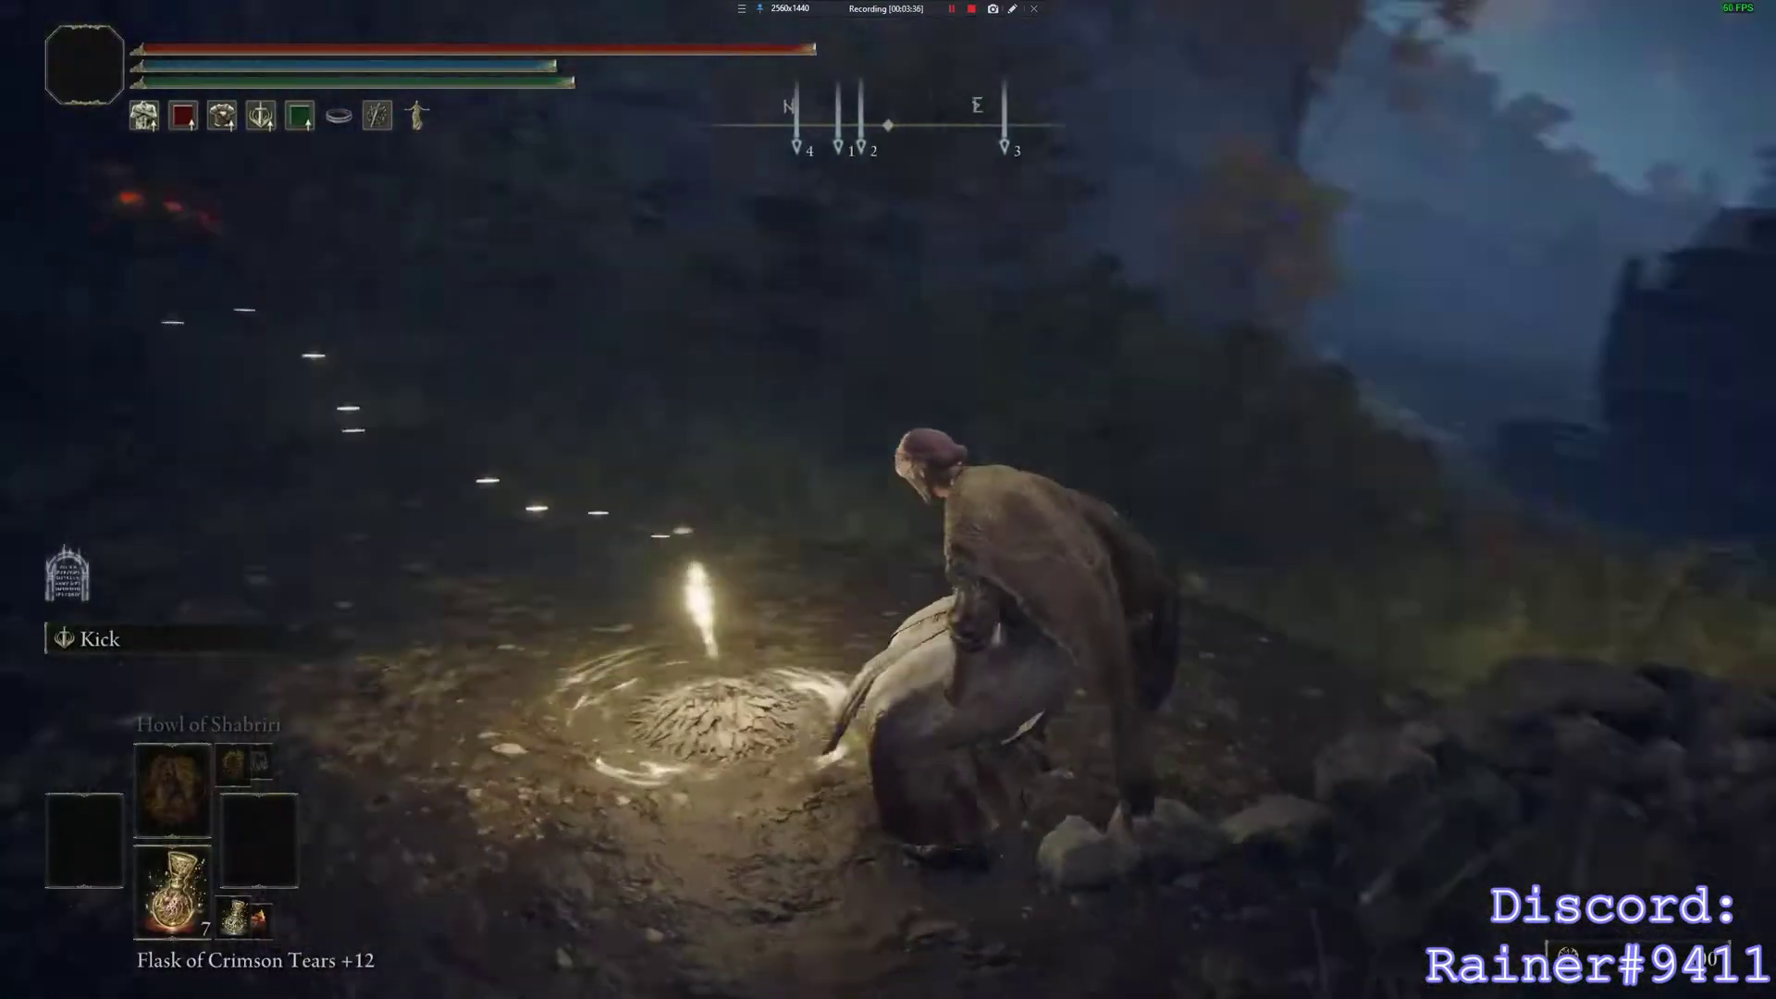
key(w)
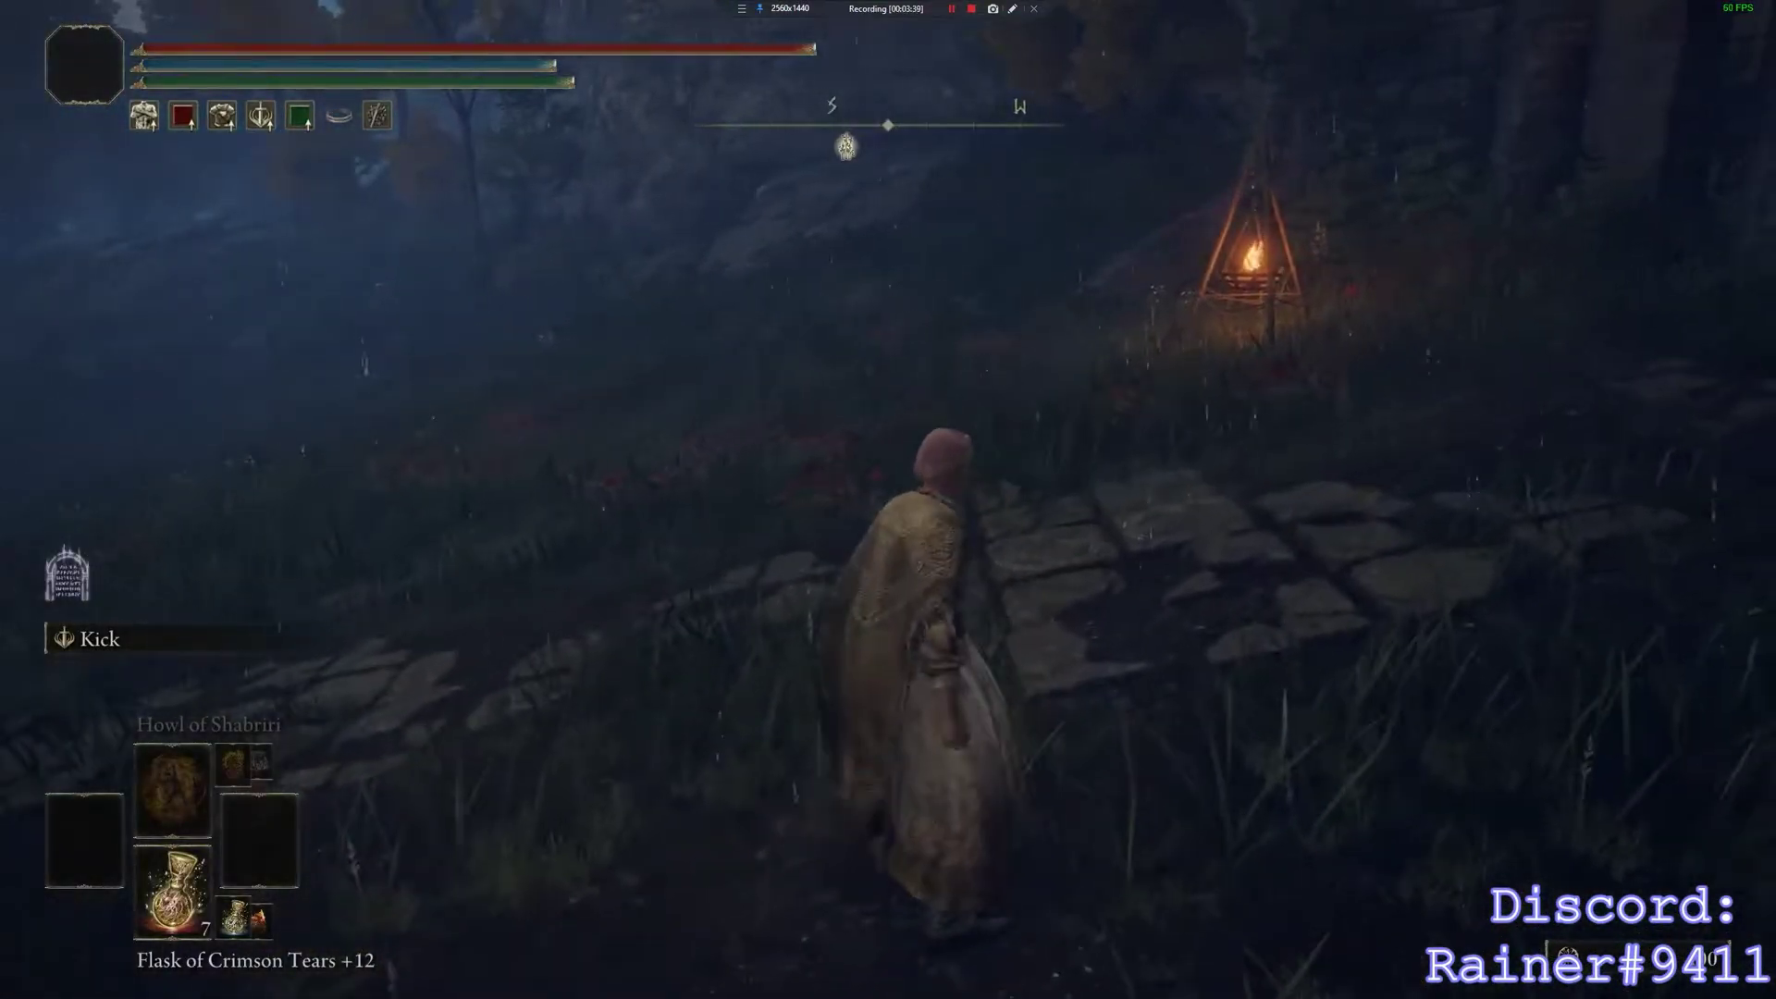
key(Escape)
key(Return)
key(z)
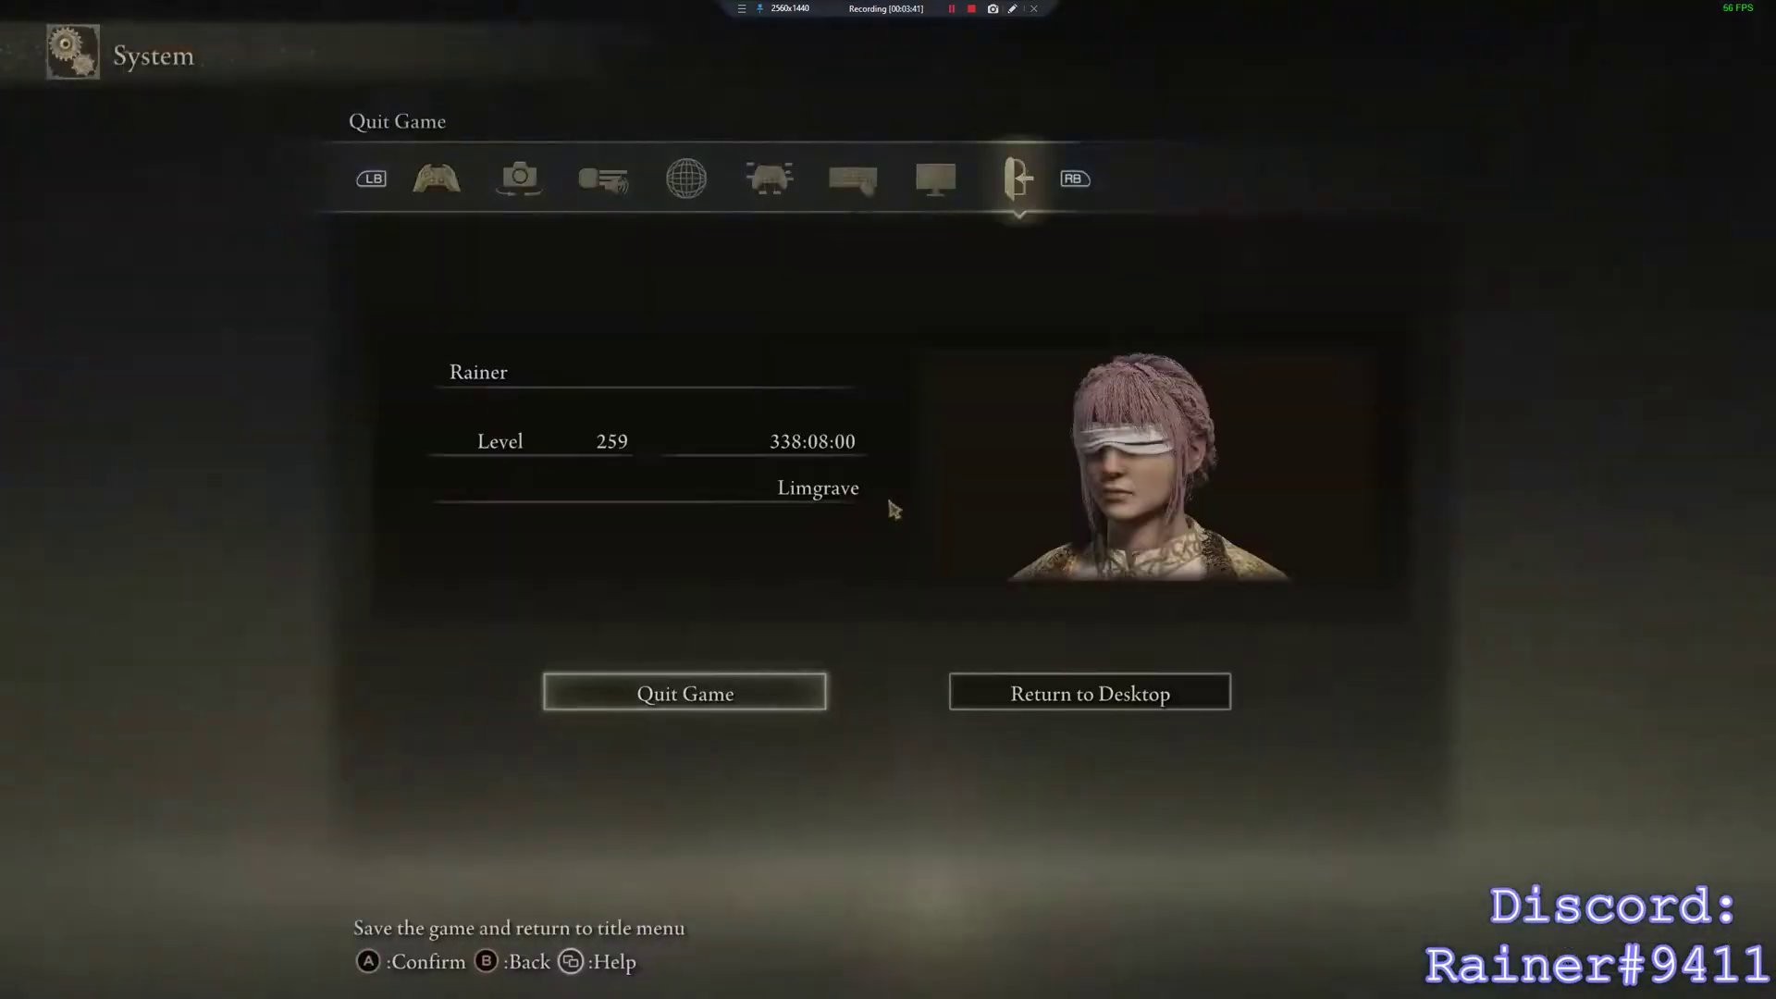
key(Right)
key(Return)
key(Left)
key(Return)
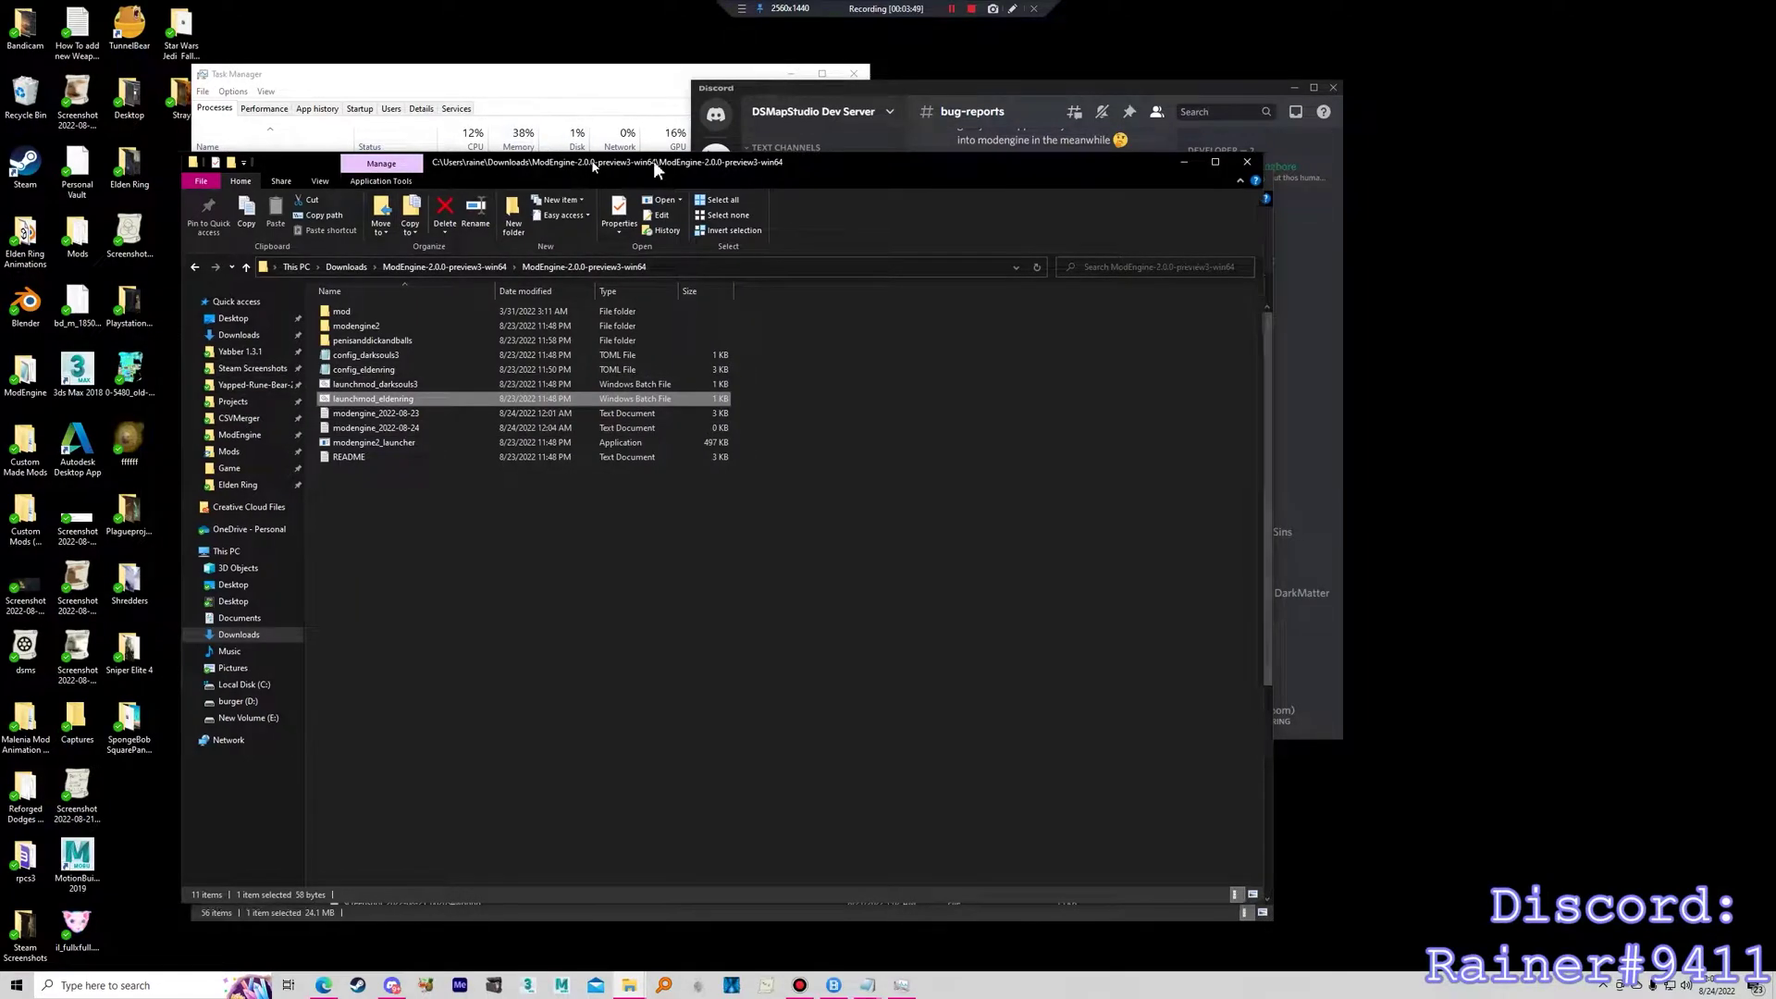
Shrink the ModEngine-2.0.0-preview3-win64 folder window and arrange it beside the Downloads folder window.
drag(653, 161, 596, 66)
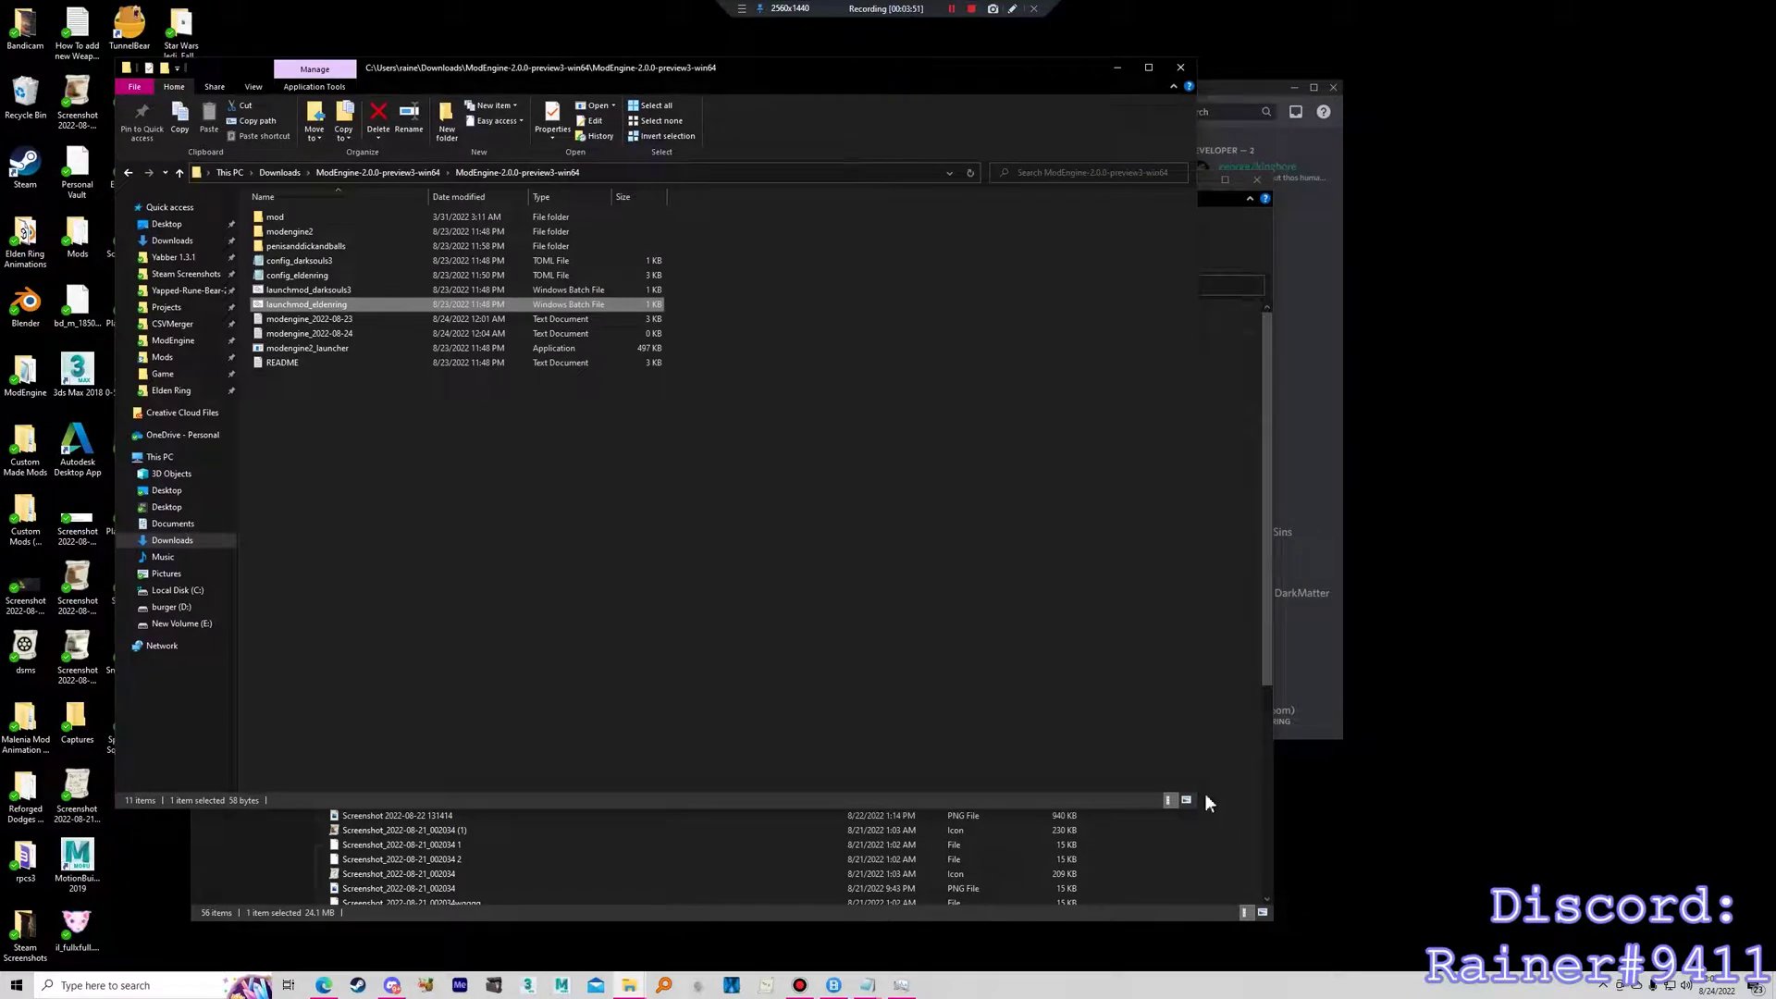
drag(1196, 808, 745, 491)
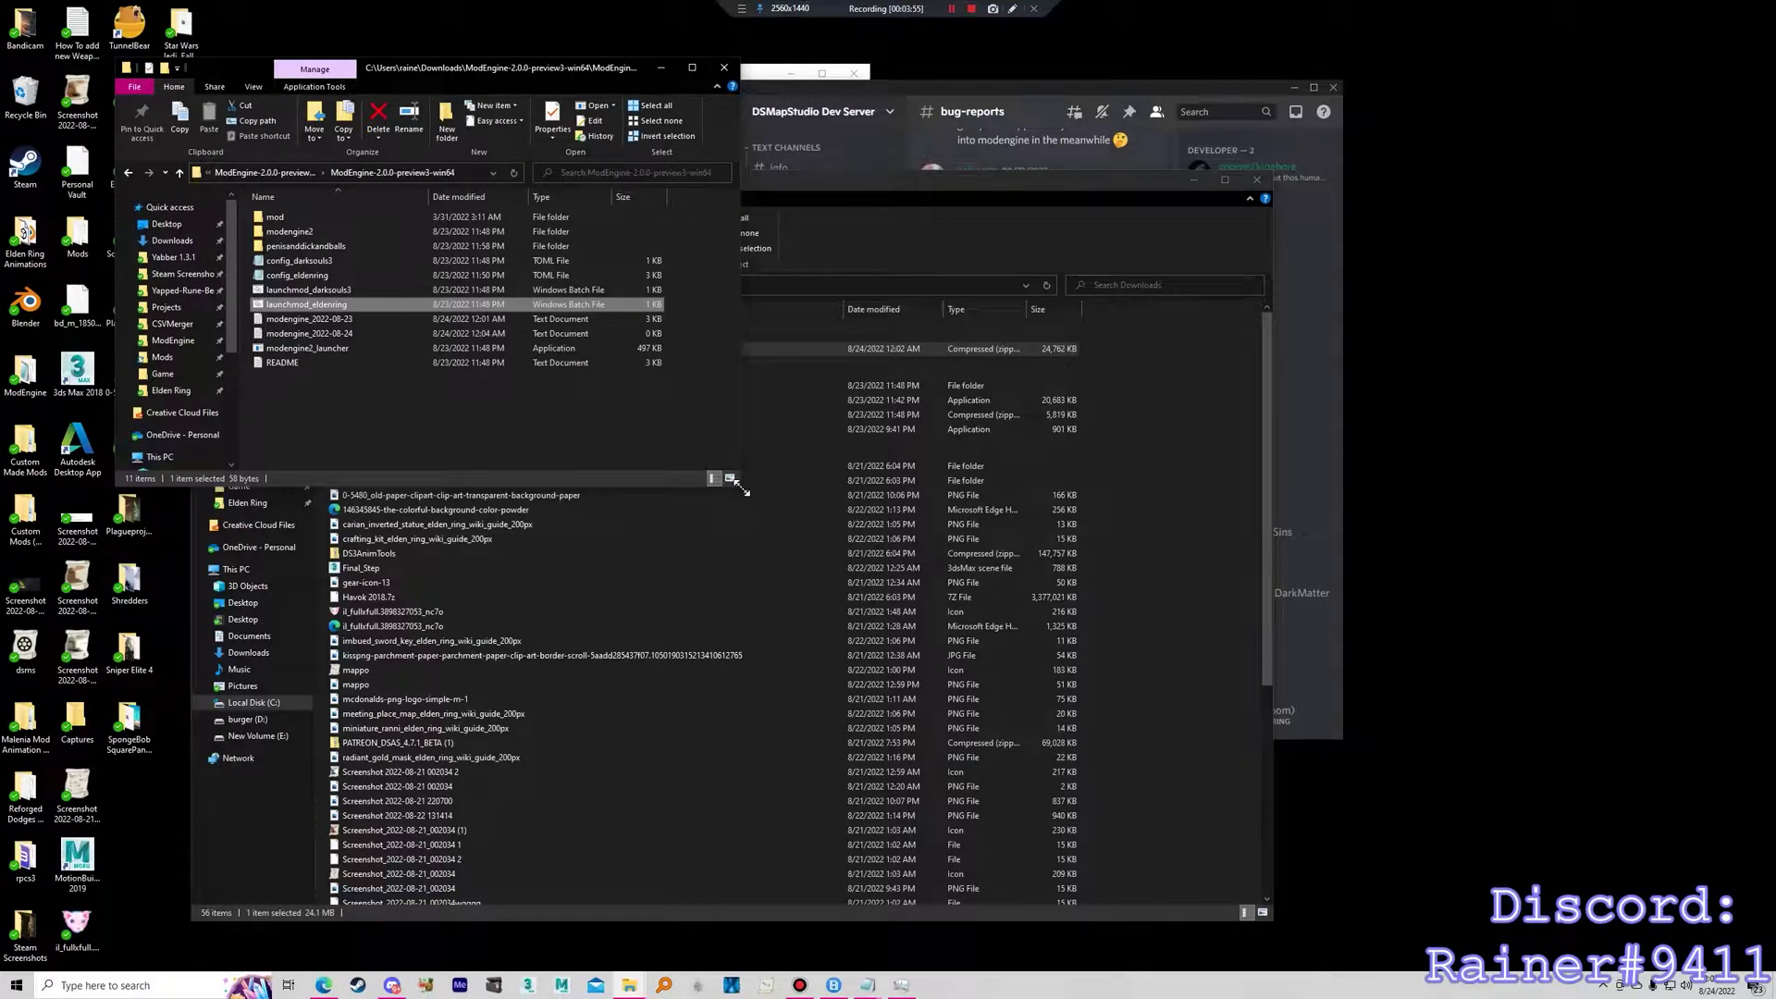
drag(480, 71, 1184, 171)
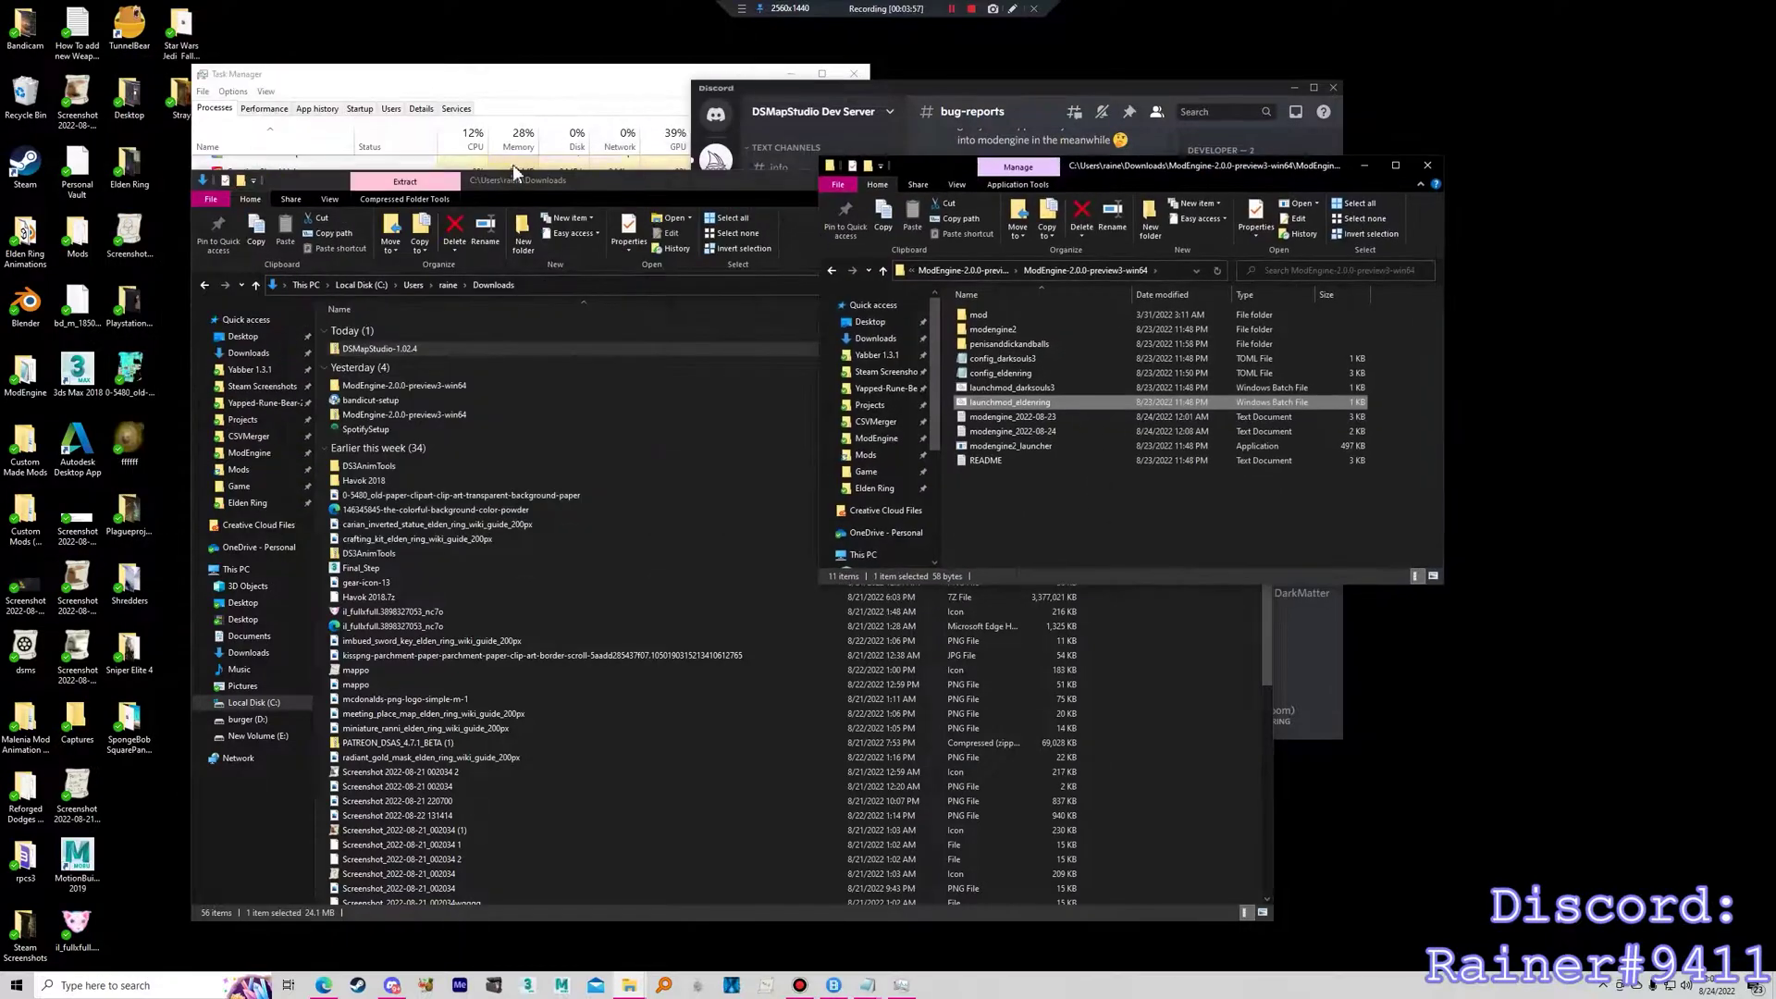
drag(492, 179, 389, 149)
drag(1217, 170, 1384, 143)
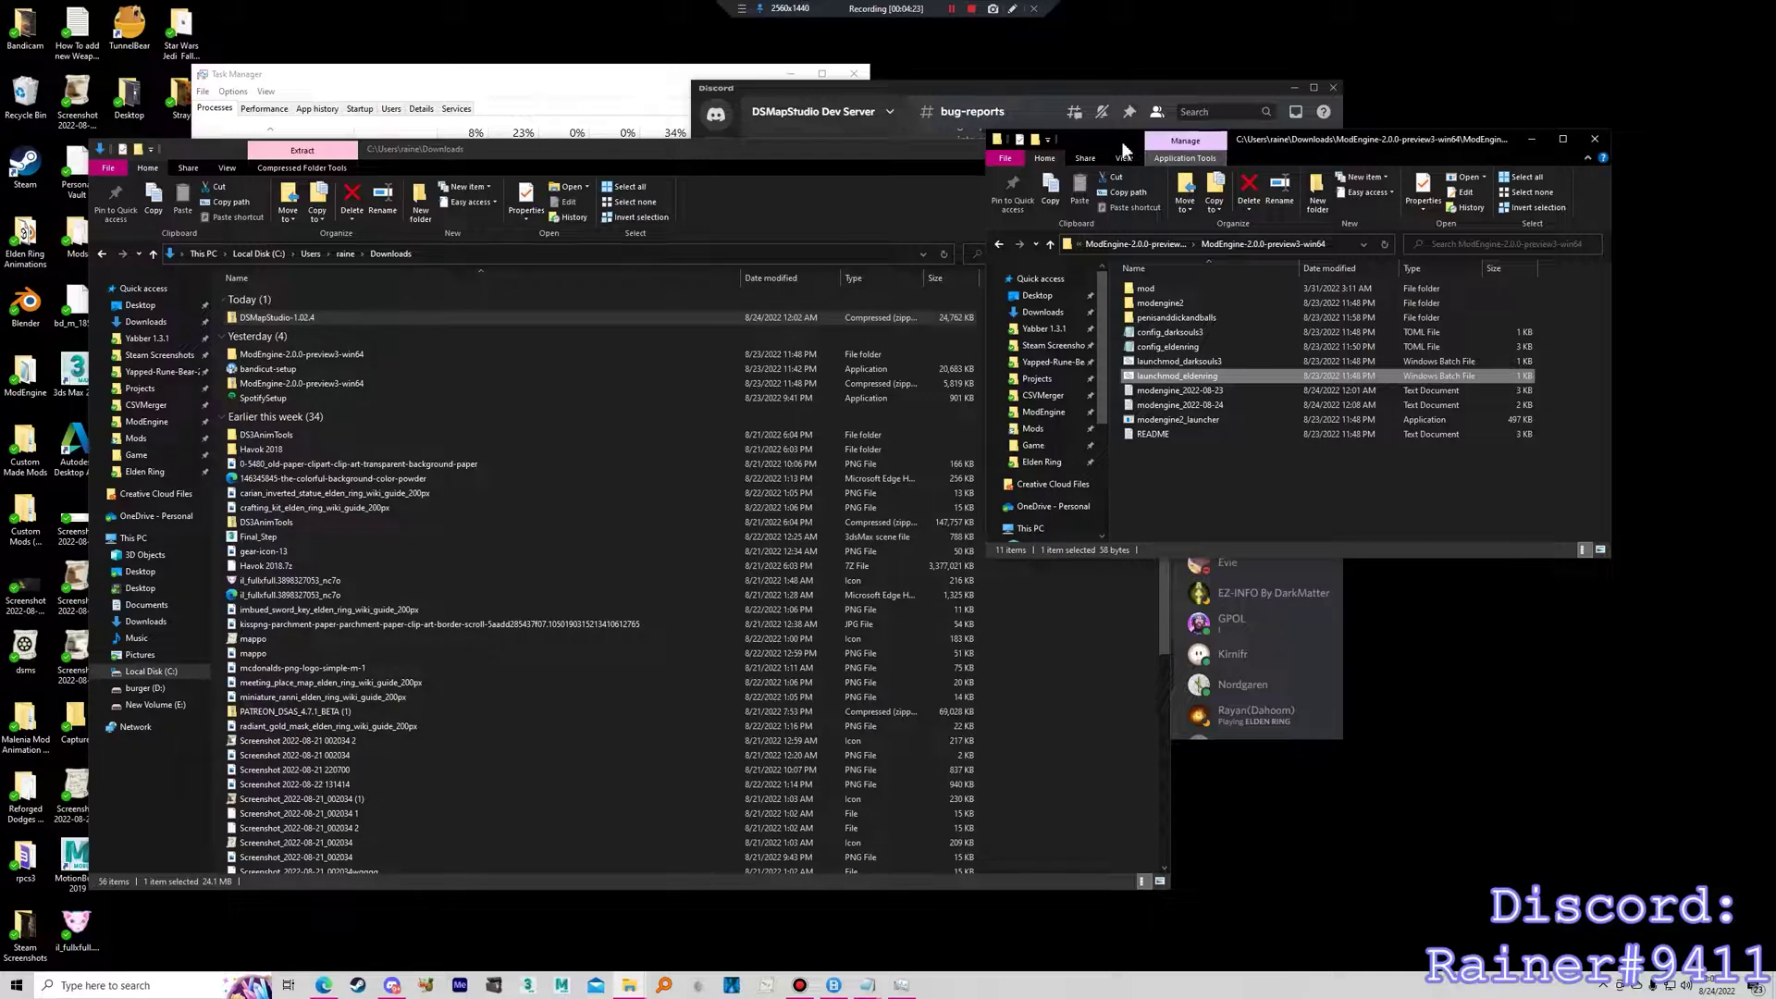
drag(1123, 148, 479, 128)
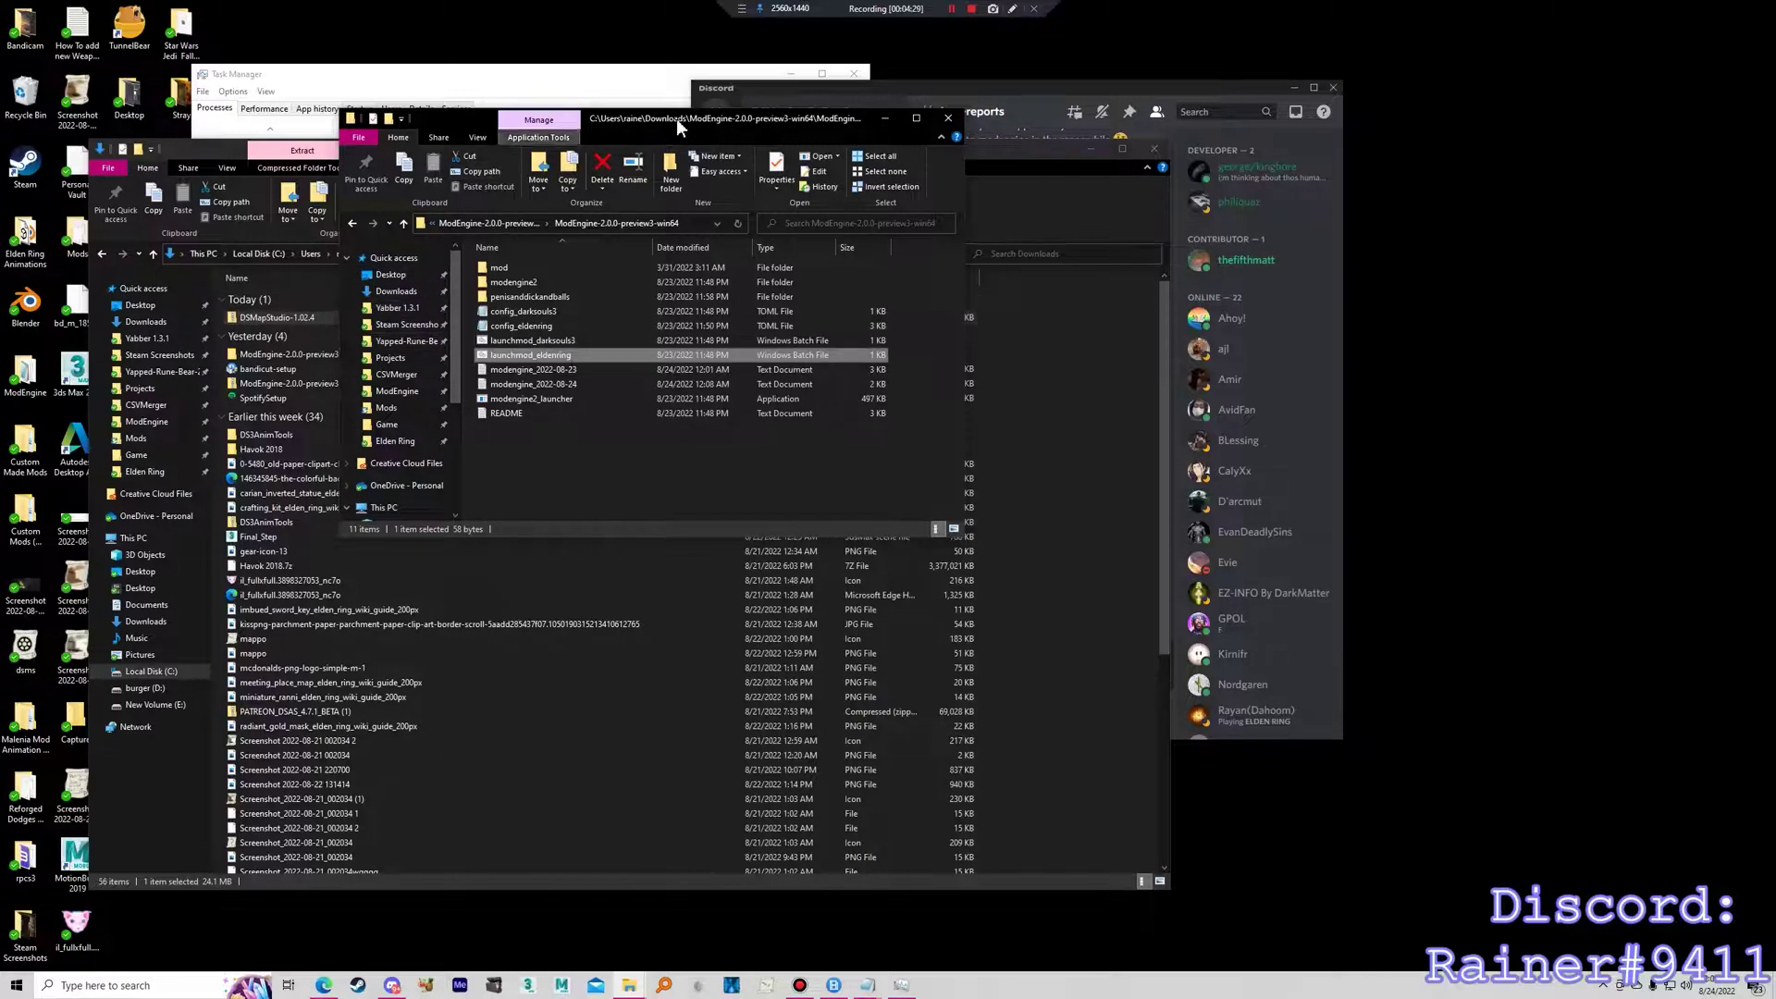
drag(677, 118, 1228, 100)
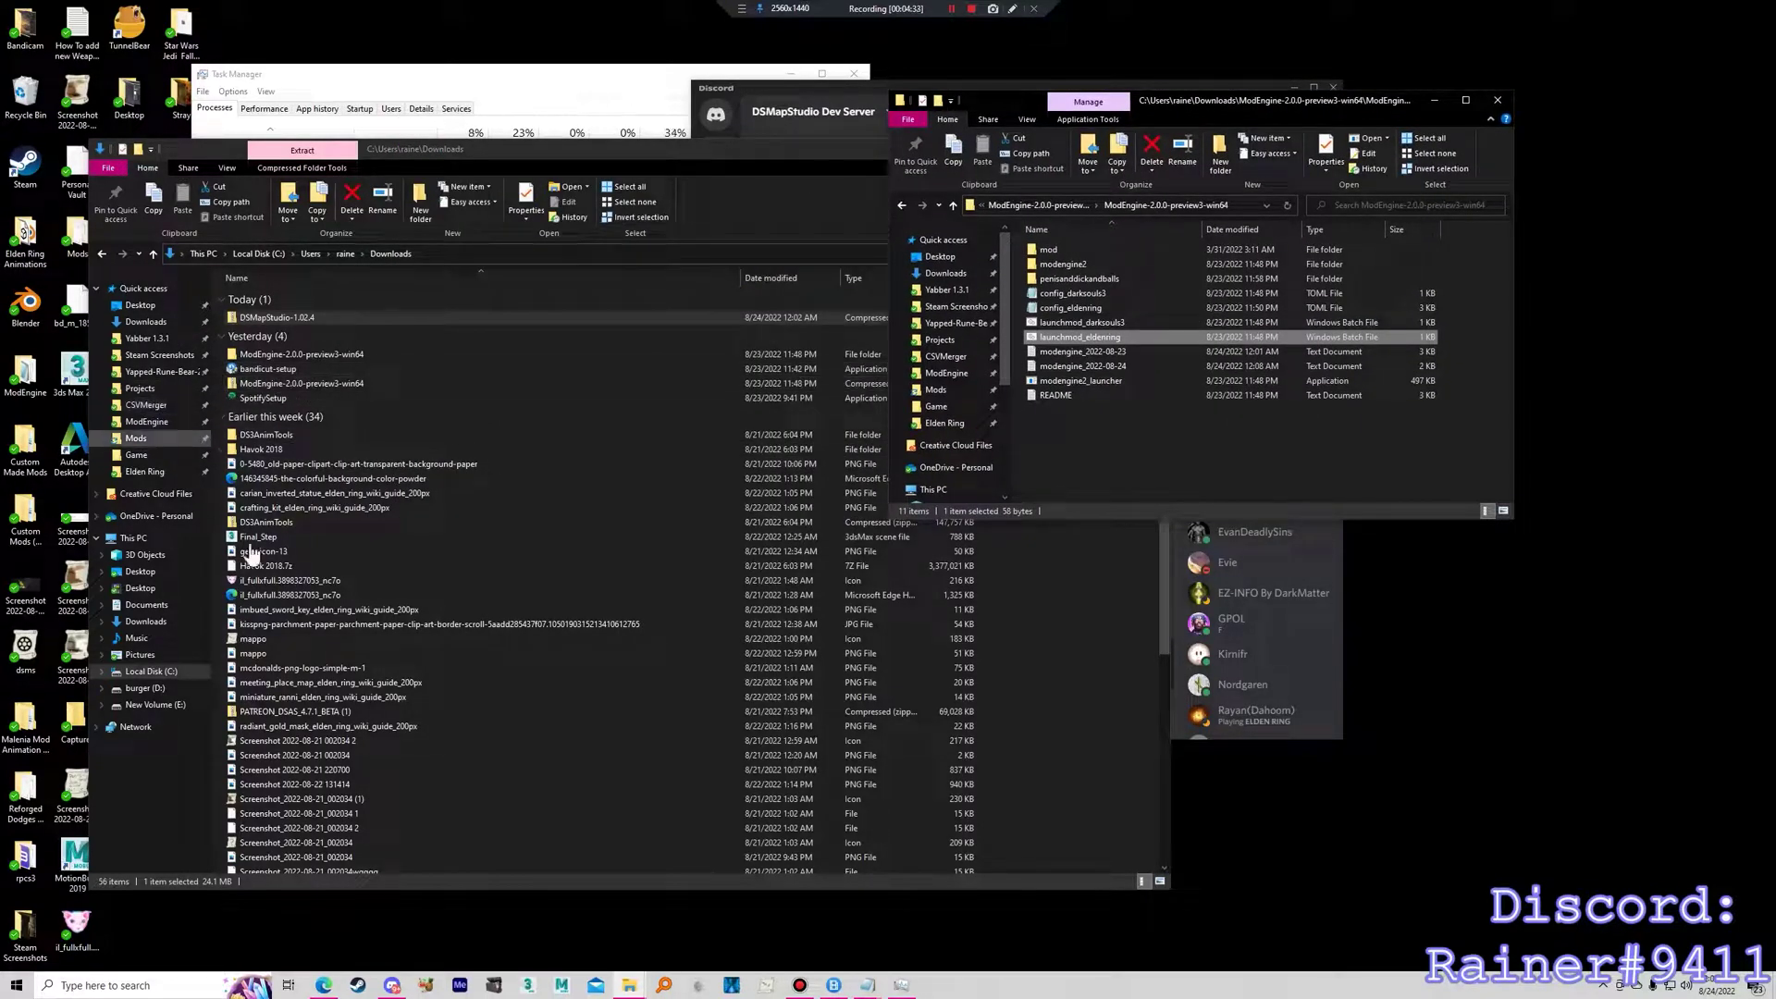
Open the DSMapStudio-1.02.4 folder inside the Mods folder and launch Dark Souls Map Studio.
click(767, 986)
click(972, 540)
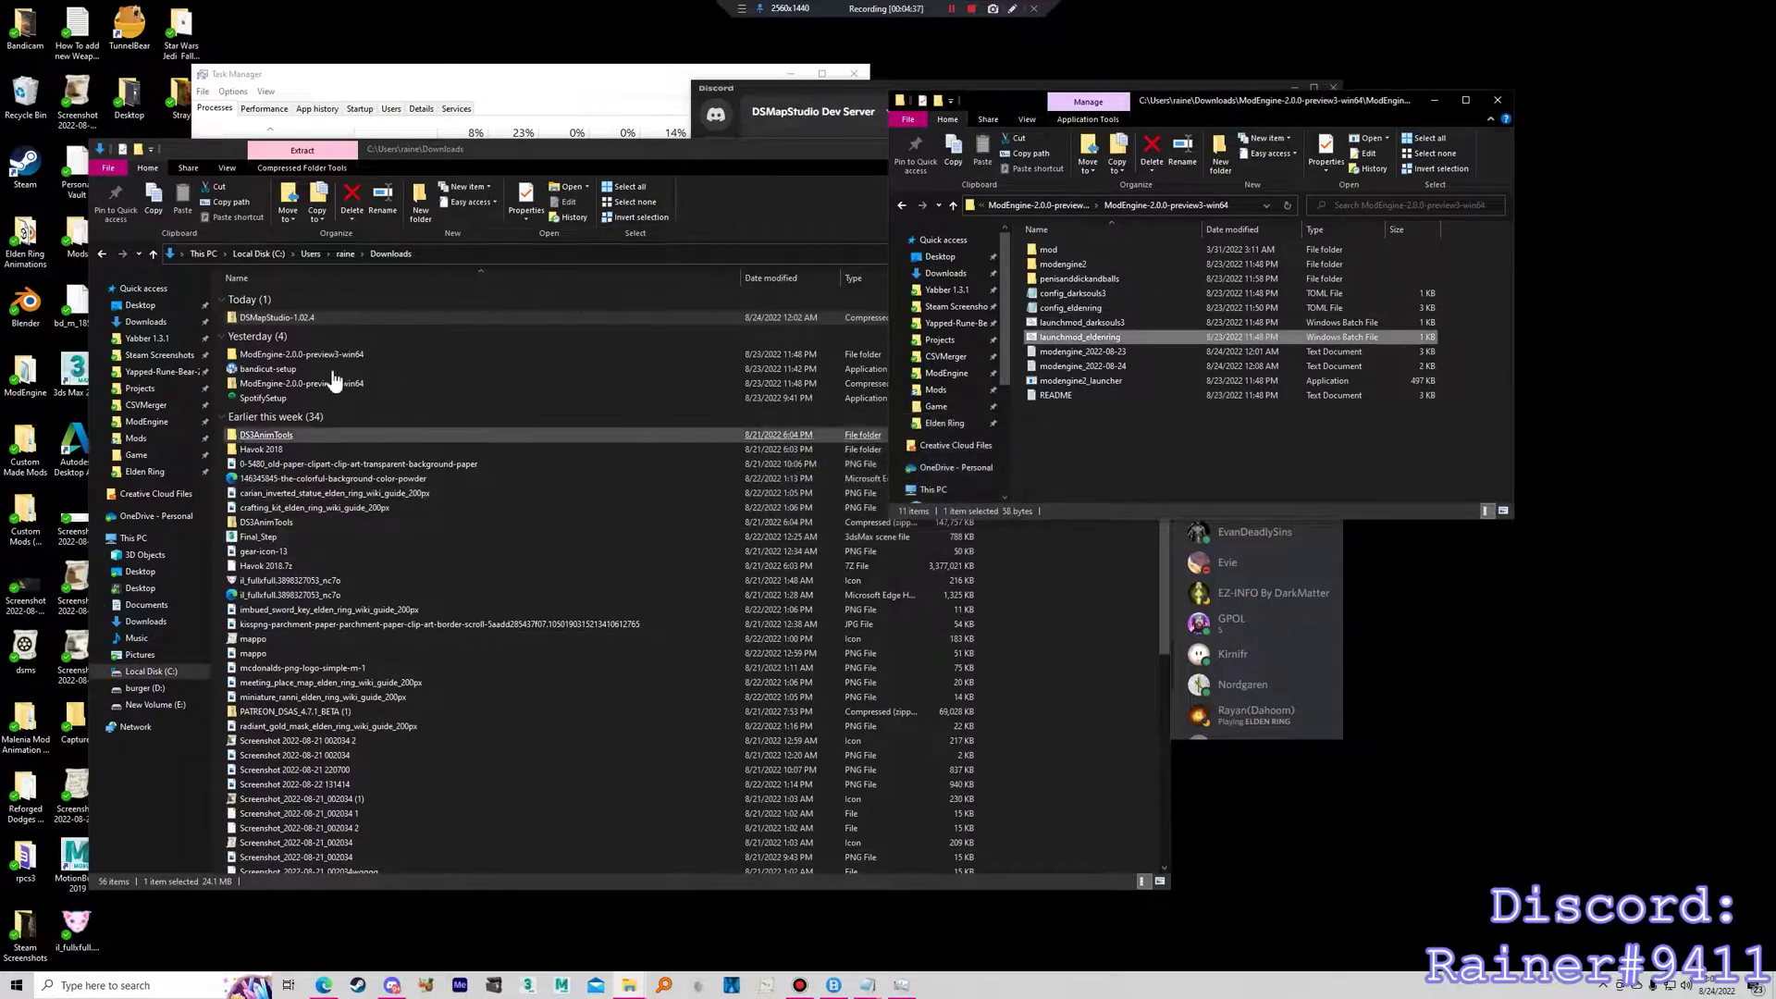
click(163, 444)
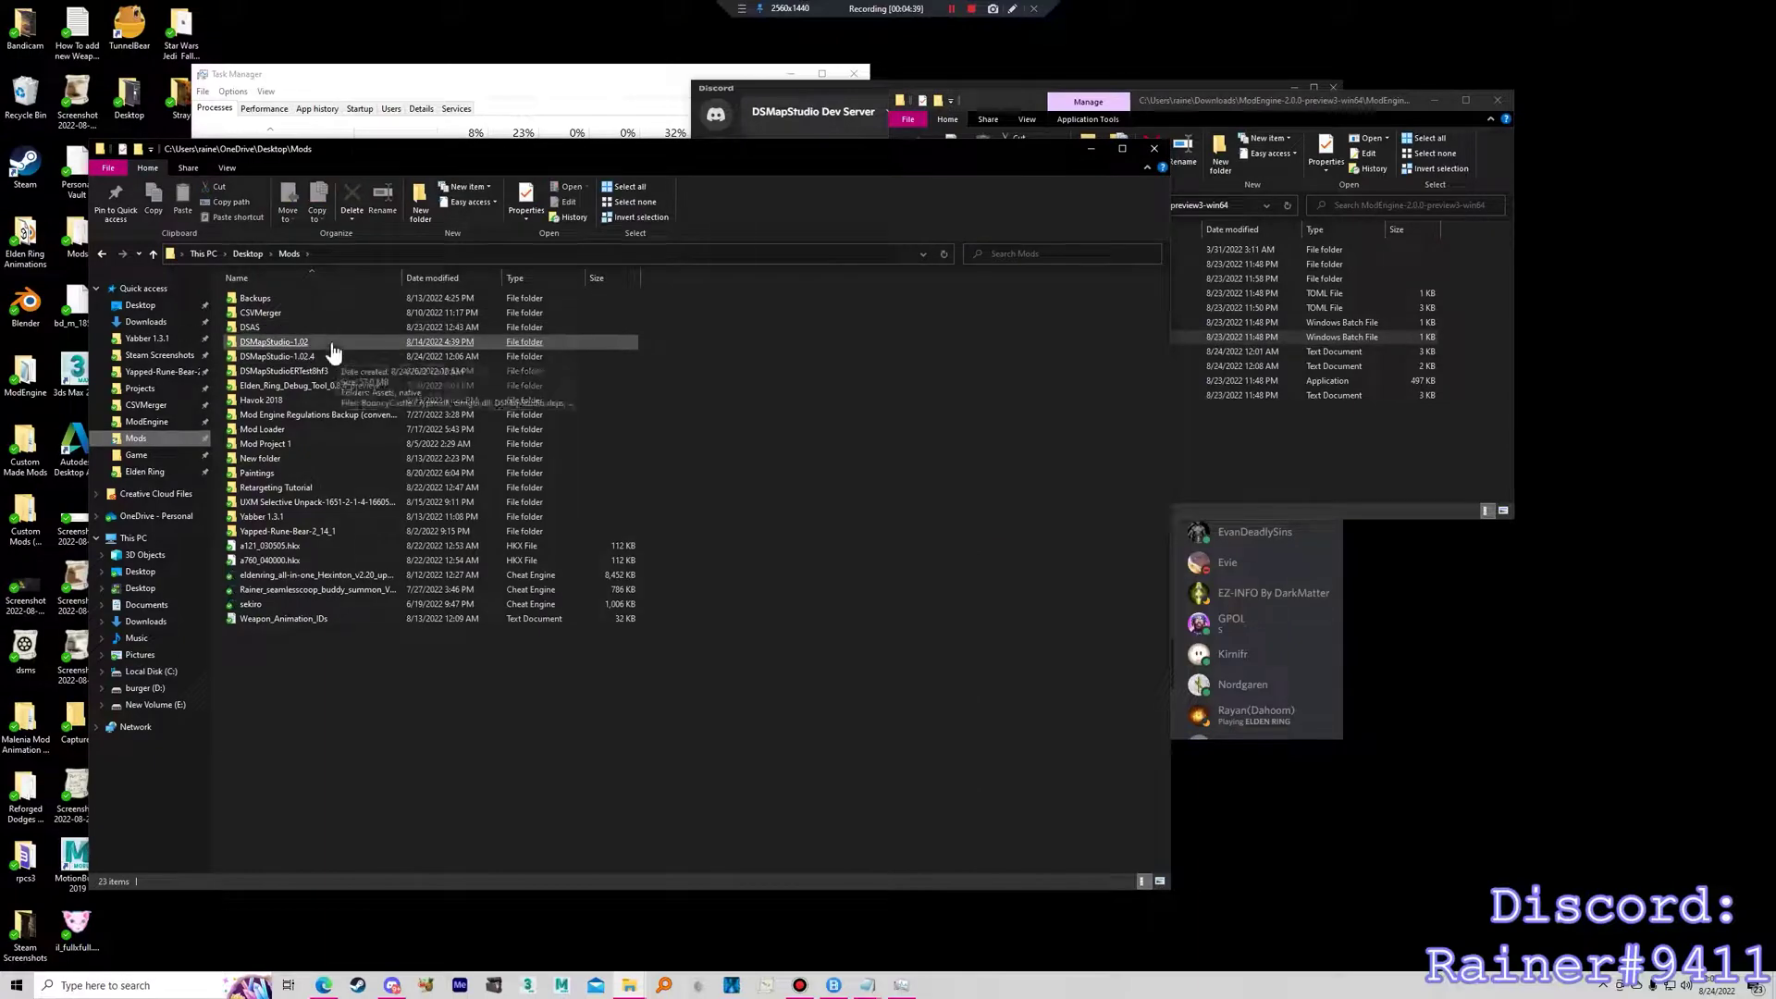
double_click(333, 356)
click(719, 315)
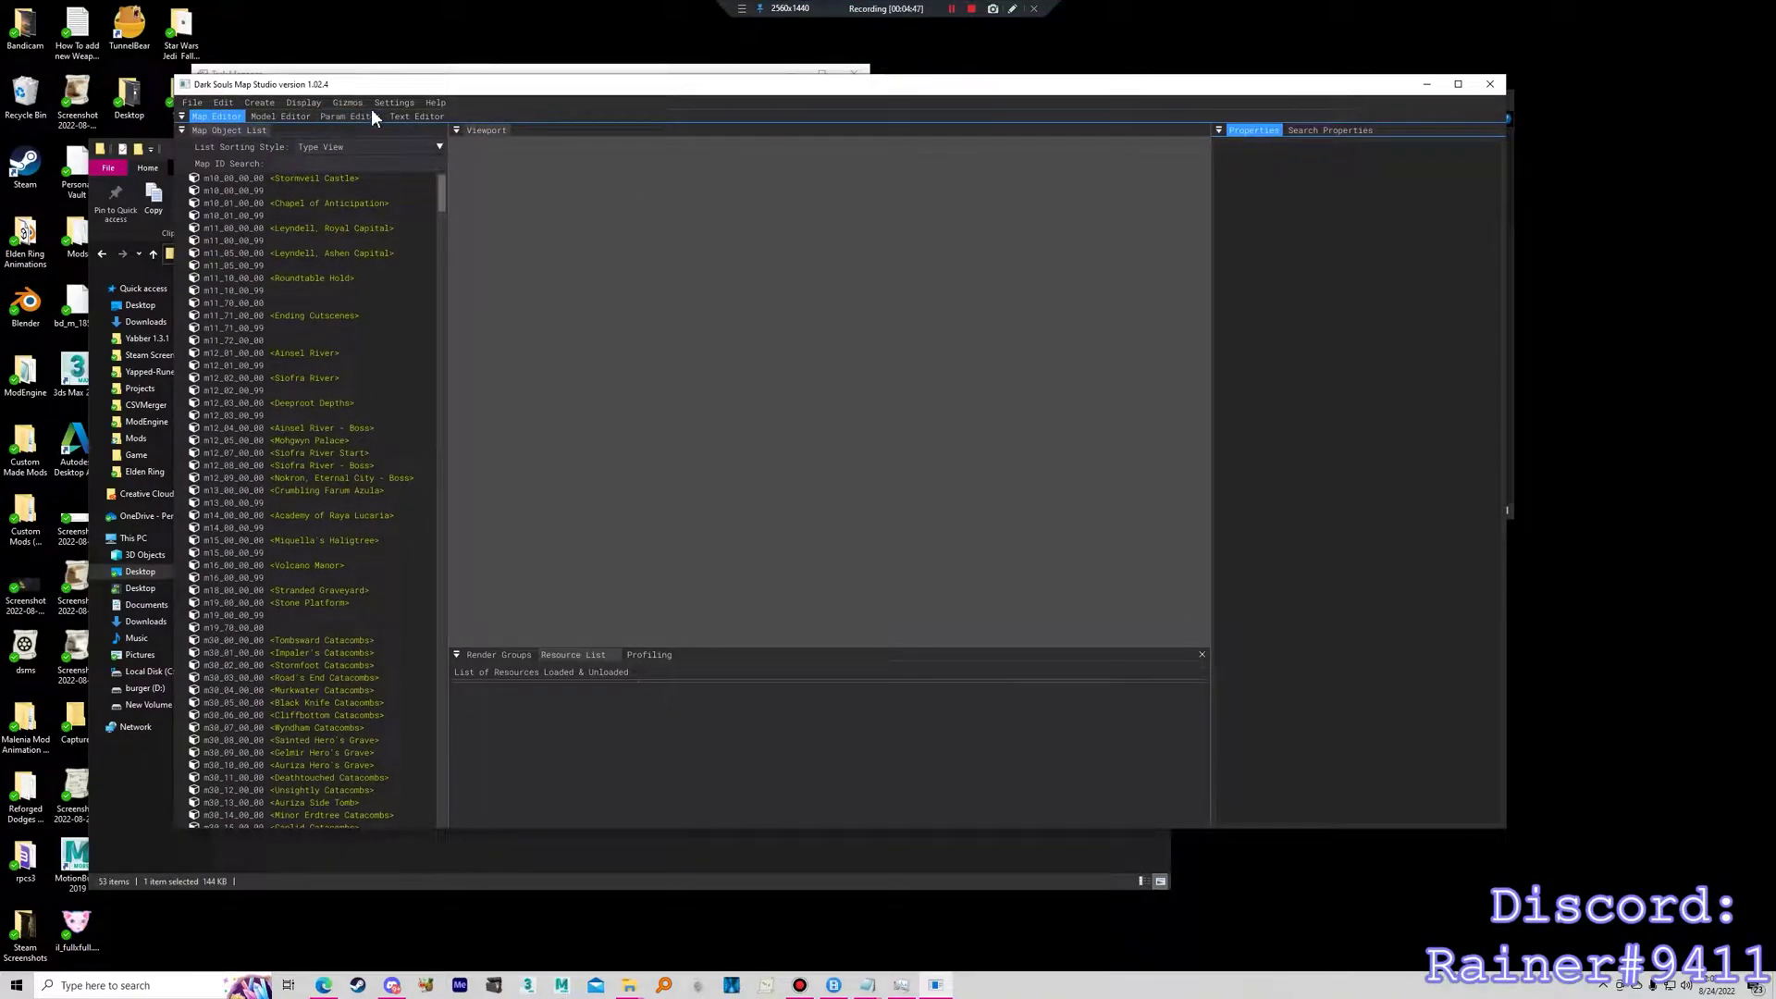
Show the Param Editor, browse up and down its param list, and shift the program window aside.
click(353, 116)
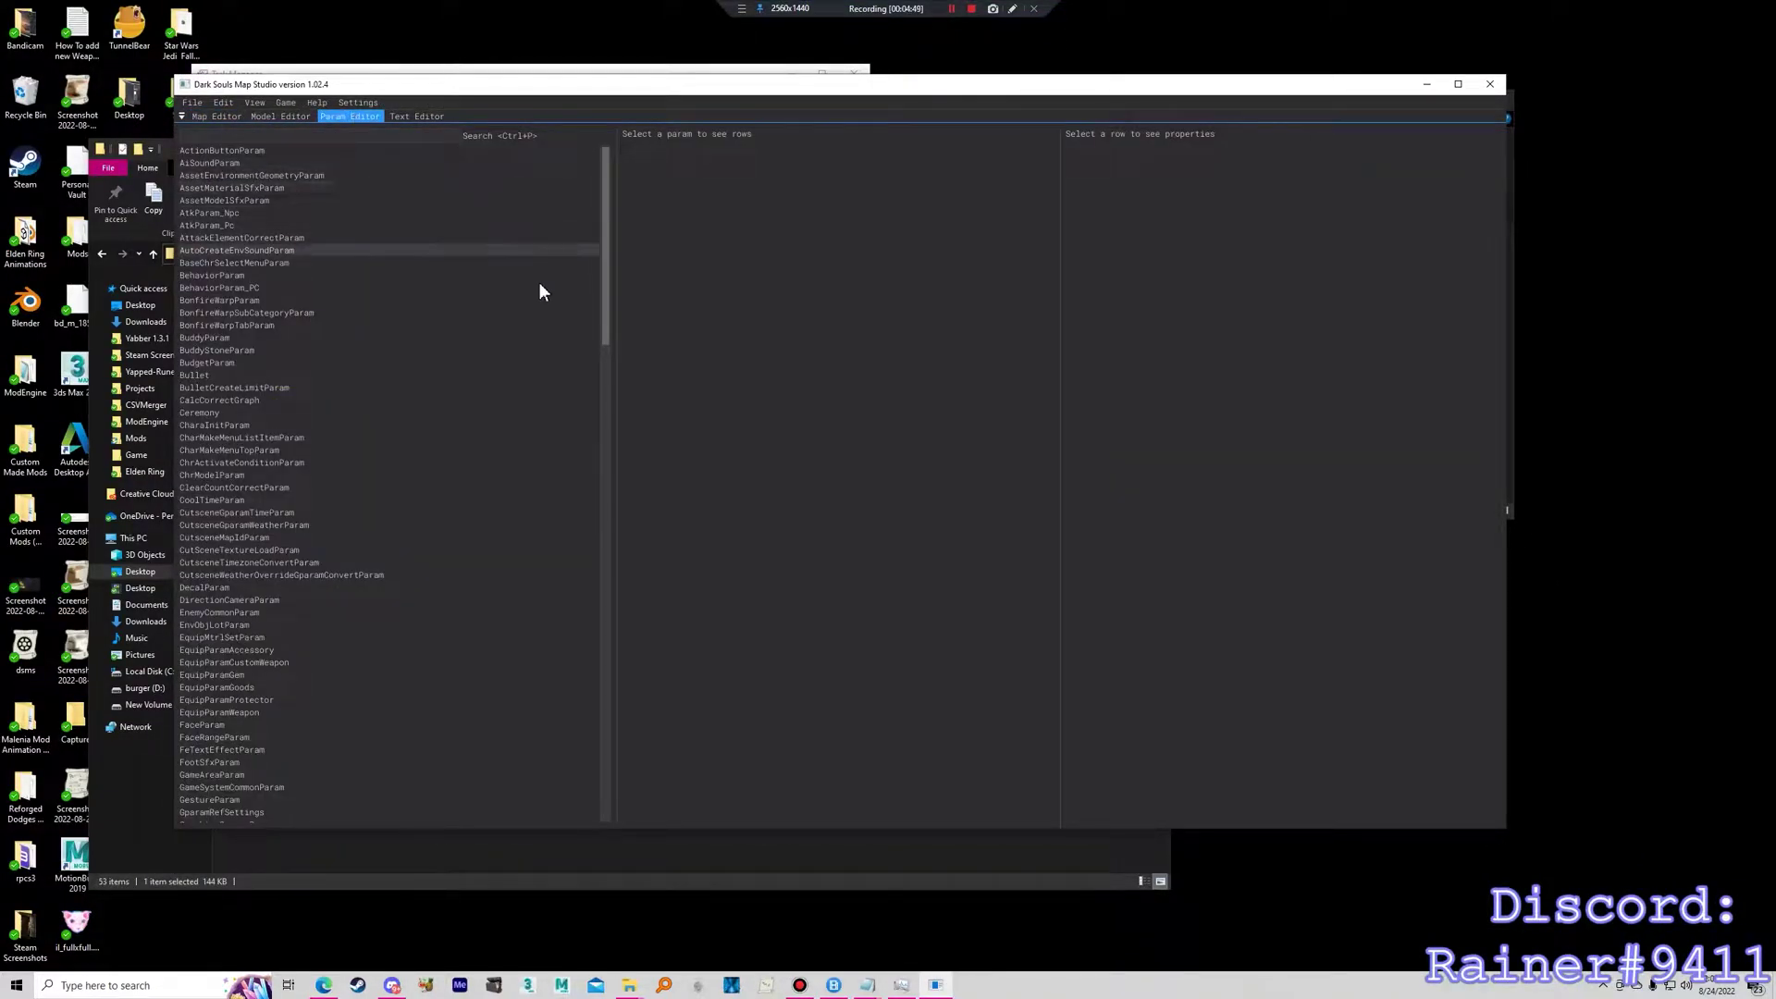
scroll(443, 418, down, 20)
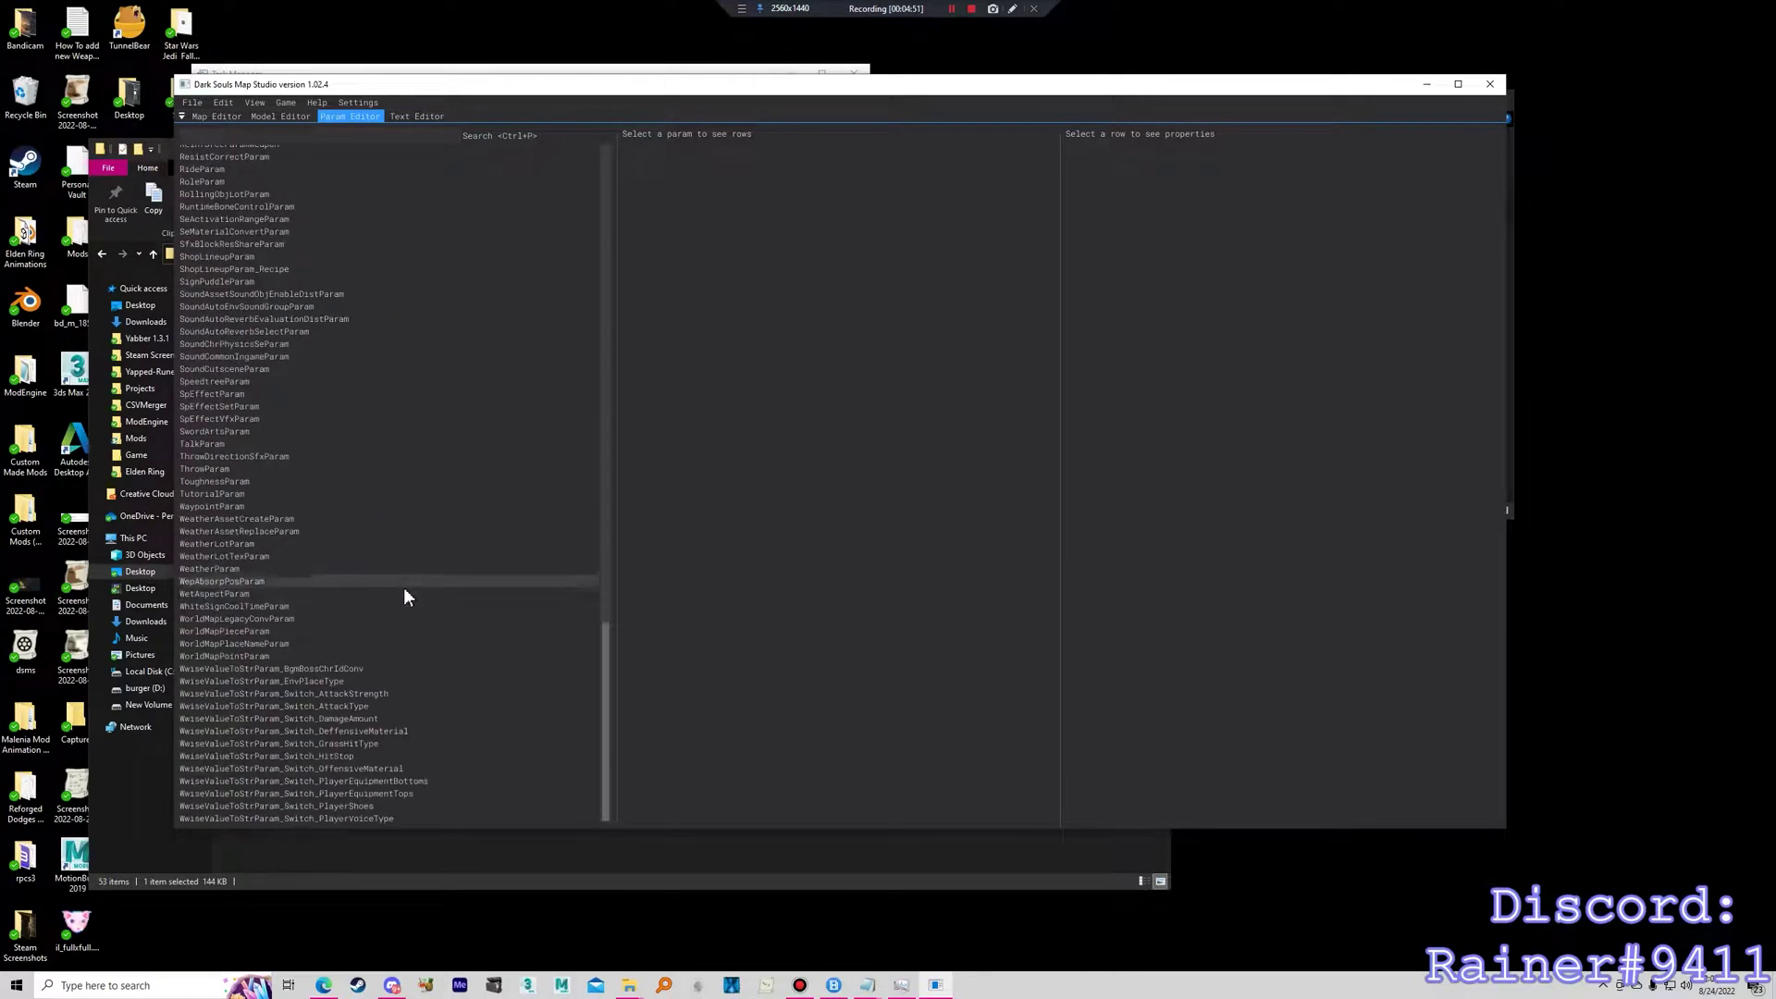
scroll(403, 586, up, 15)
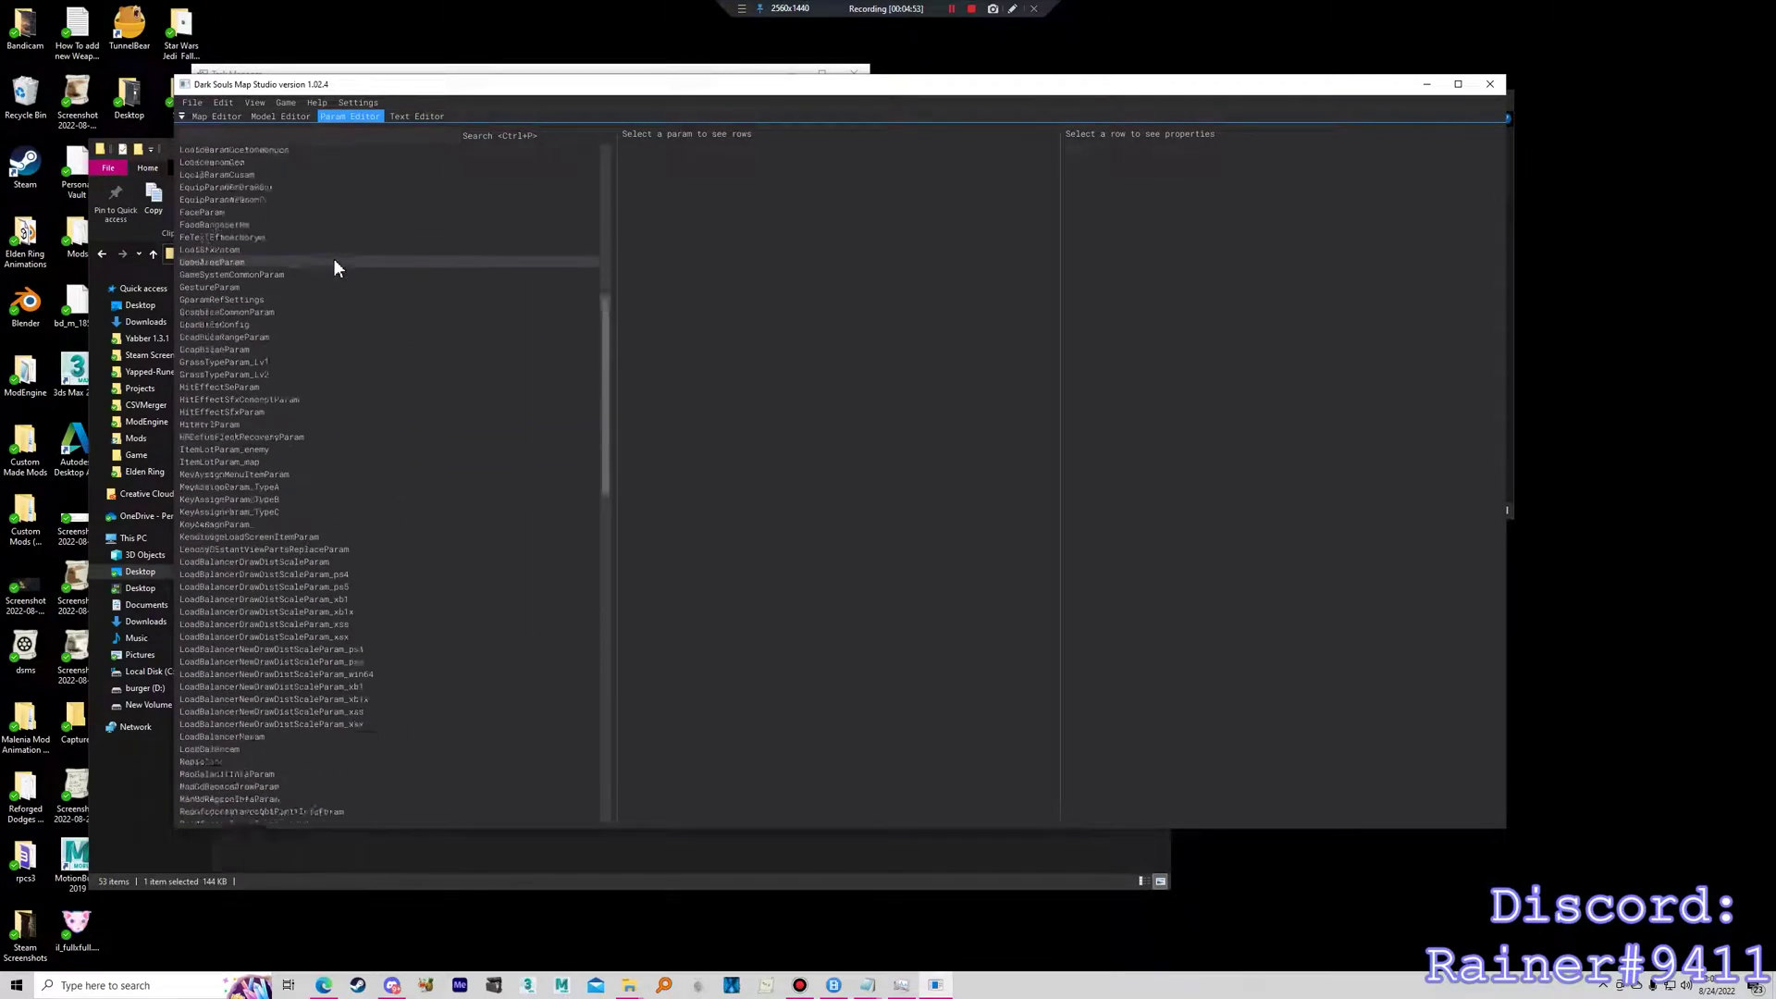
scroll(306, 361, down, 5)
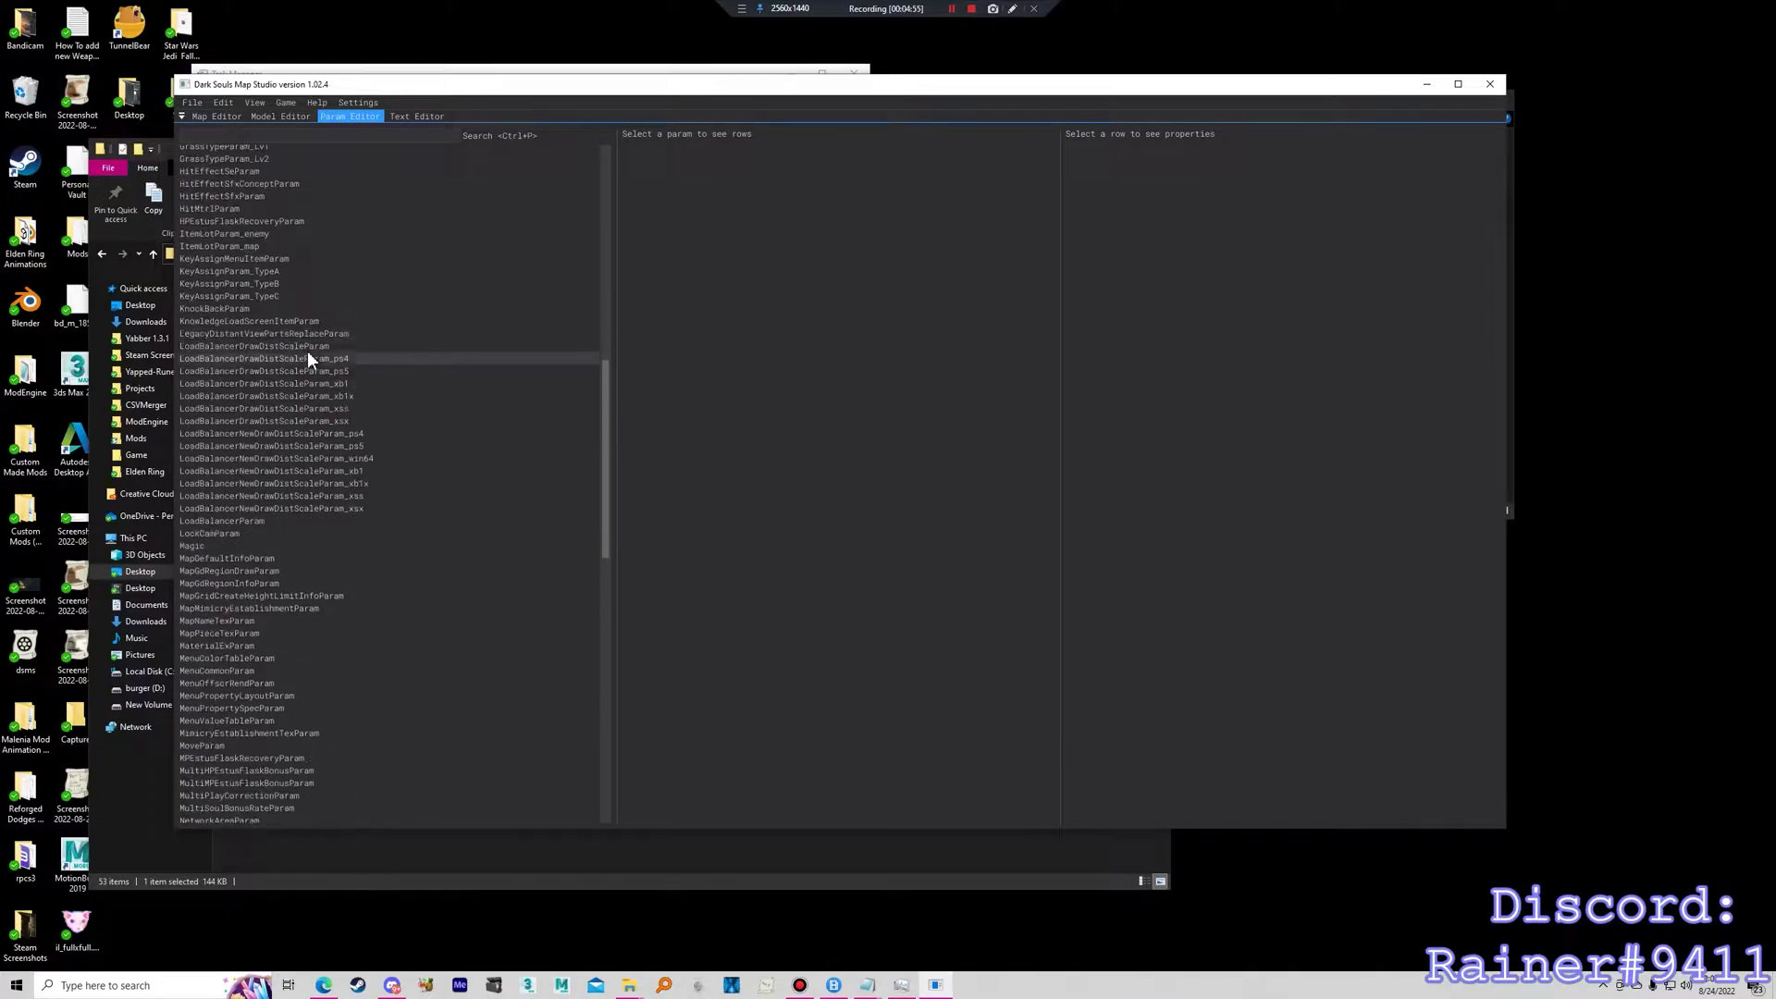
scroll(311, 347, up, 1)
drag(719, 94, 858, 78)
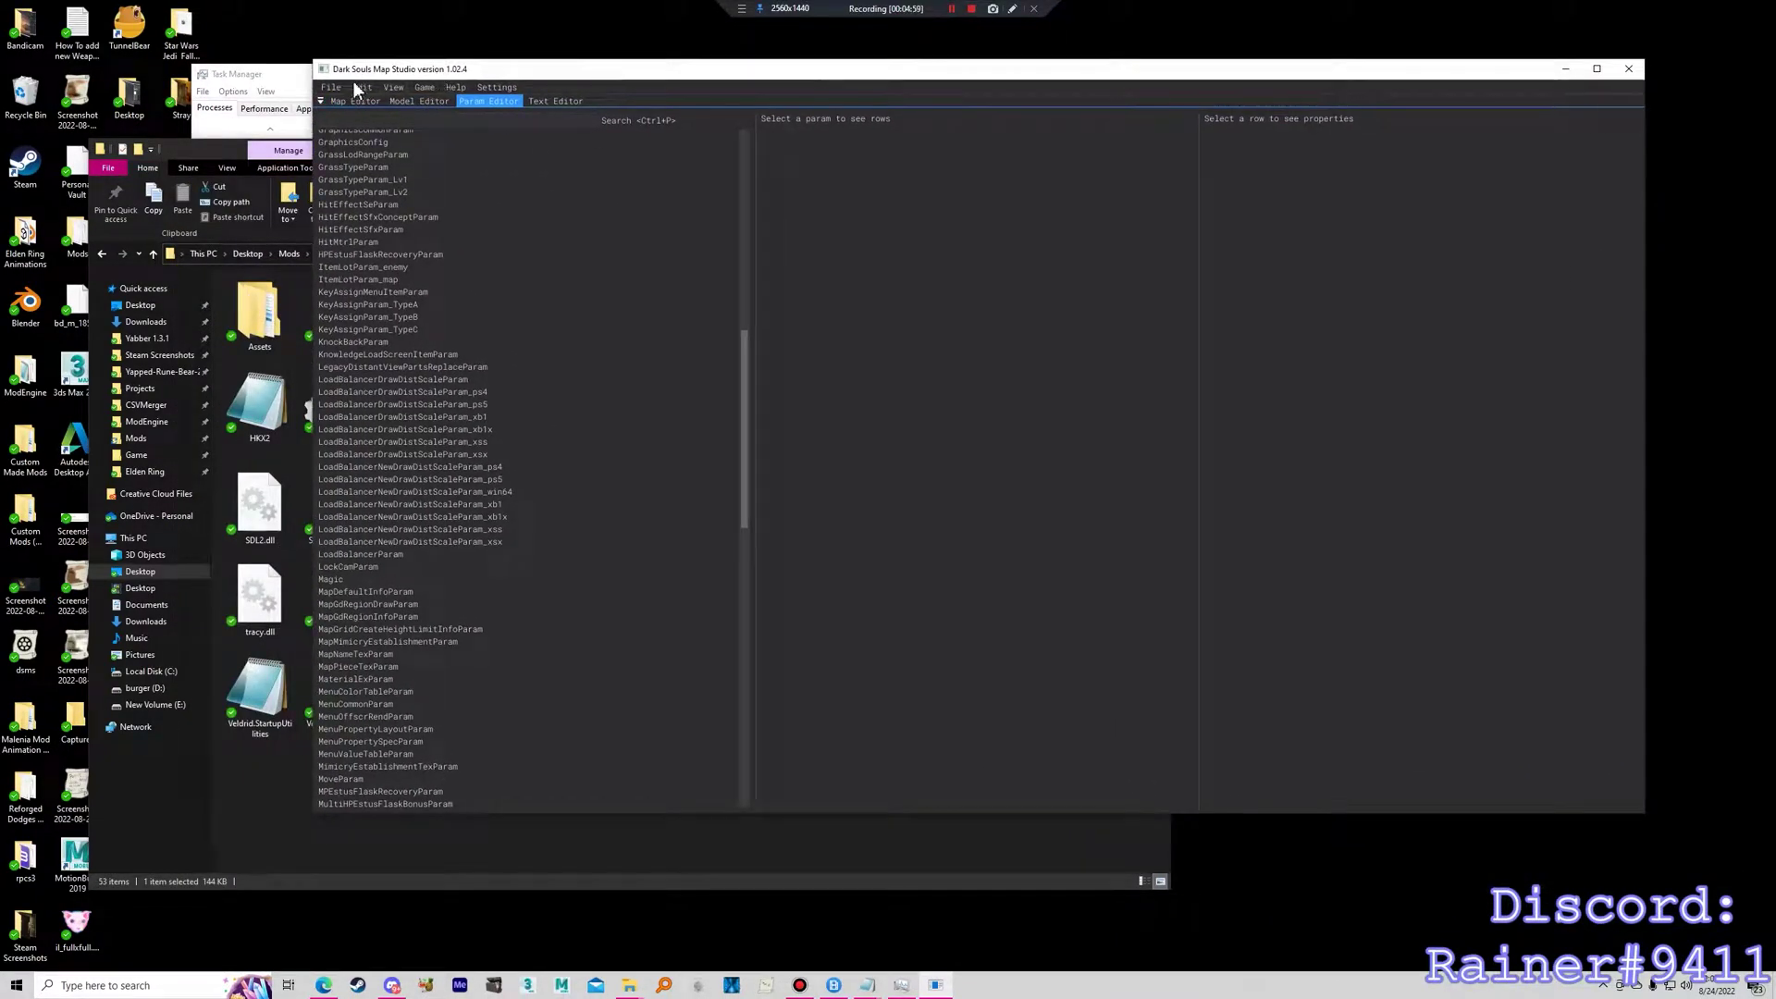